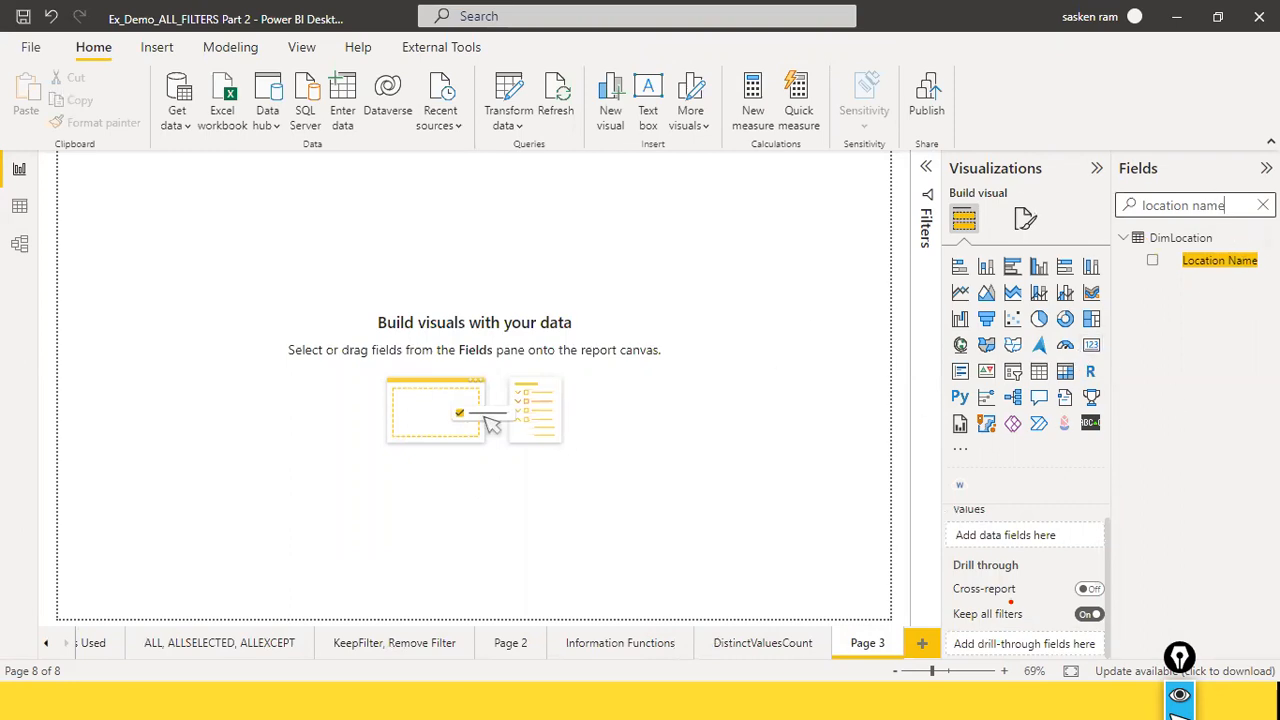
Step: Insert an empty table visual on Page 3, move it inward from the corner, then make it wider and shorter
{"action": "left_click", "coordinate": [1263, 205]}
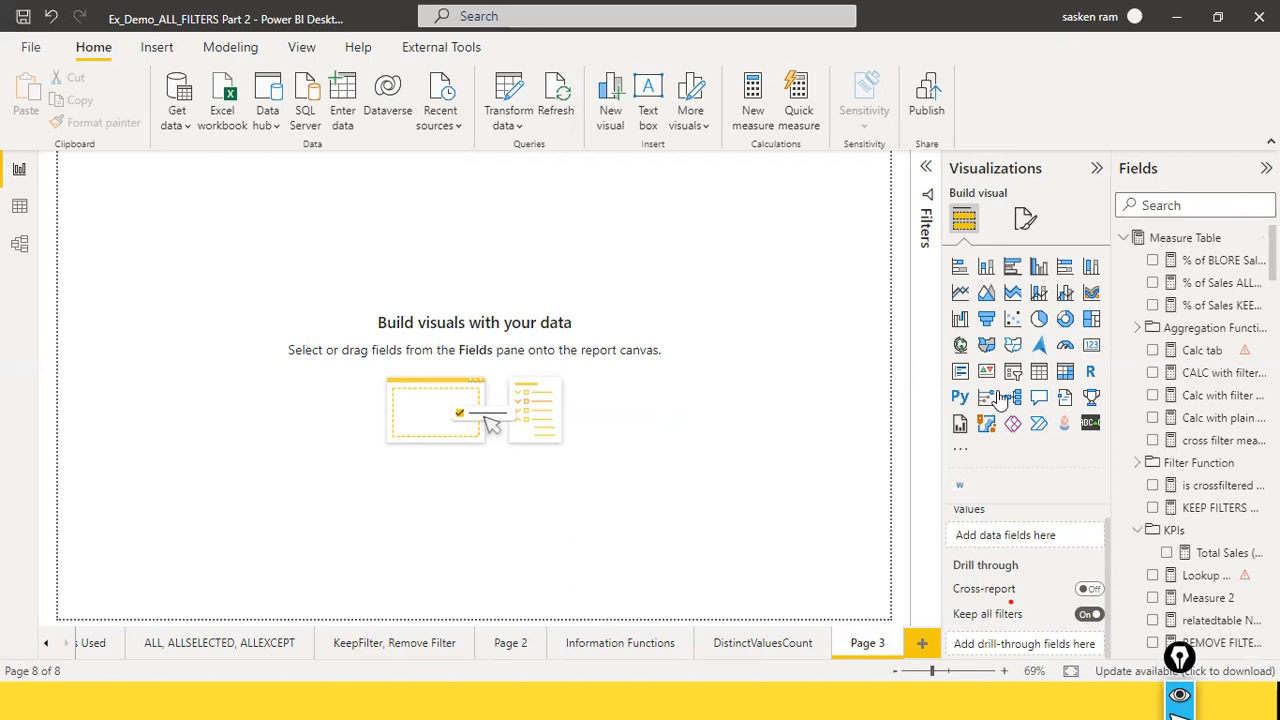
{"action": "left_click", "coordinate": [1040, 372]}
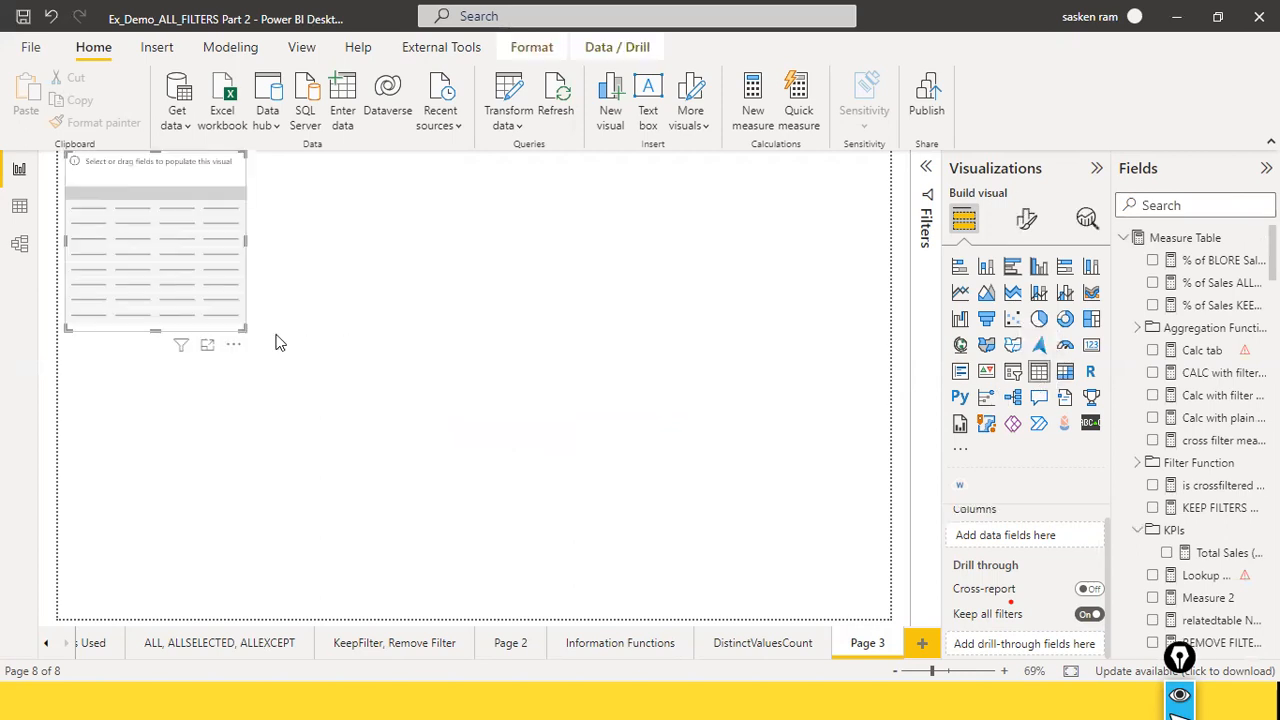
{"action": "left_click_drag", "start_coordinate": [263, 352], "coordinate": [160, 241]}
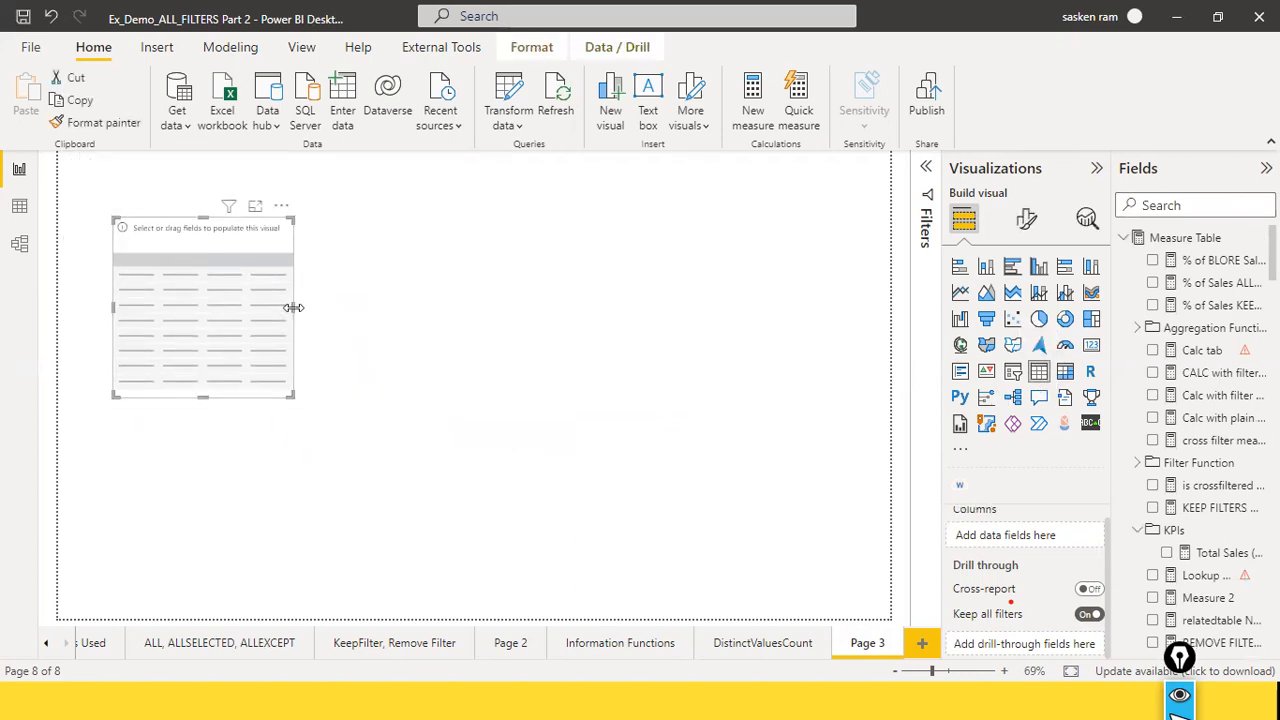
{"action": "left_click_drag", "start_coordinate": [294, 307], "coordinate": [379, 292]}
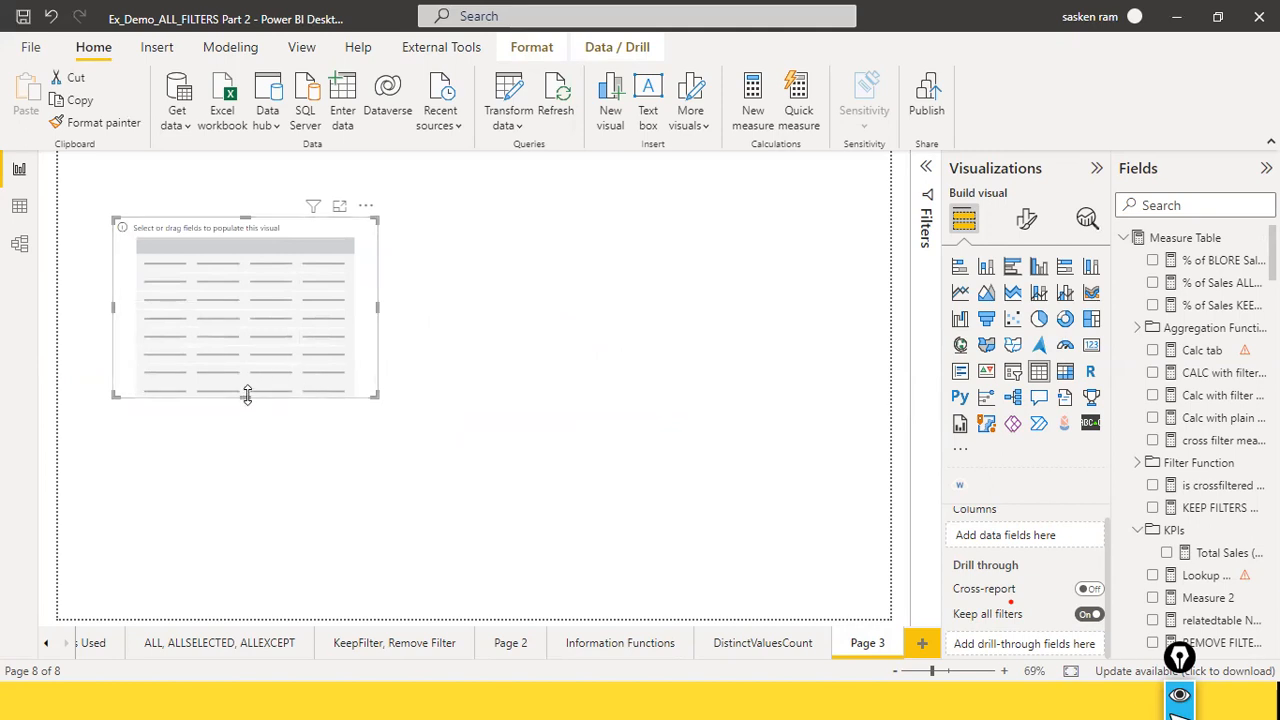
{"action": "left_click_drag", "start_coordinate": [246, 397], "coordinate": [253, 350]}
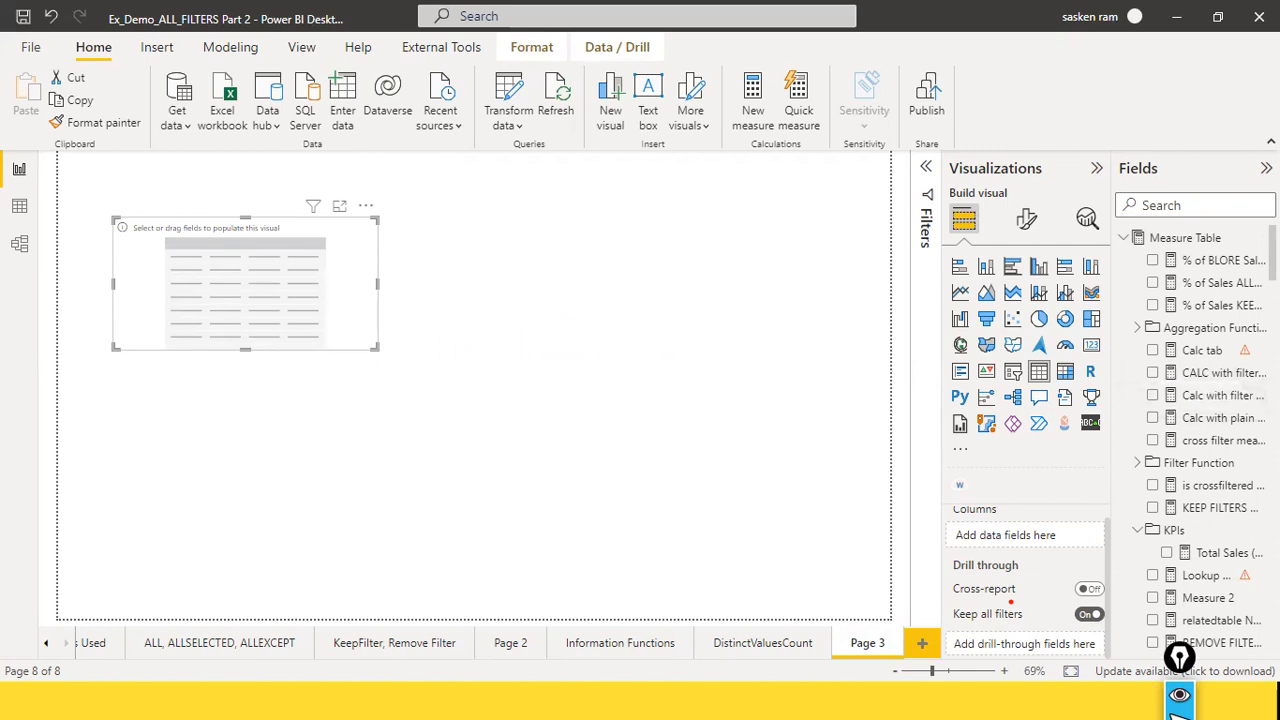
Step: Find the Location Name field of DimLocation and add it to the table visual
{"action": "scroll", "coordinate": [1205, 240], "scroll_direction": "down", "scroll_amount": 10}
{"action": "left_click", "coordinate": [1203, 207]}
{"action": "type", "text": "LOCATI"}
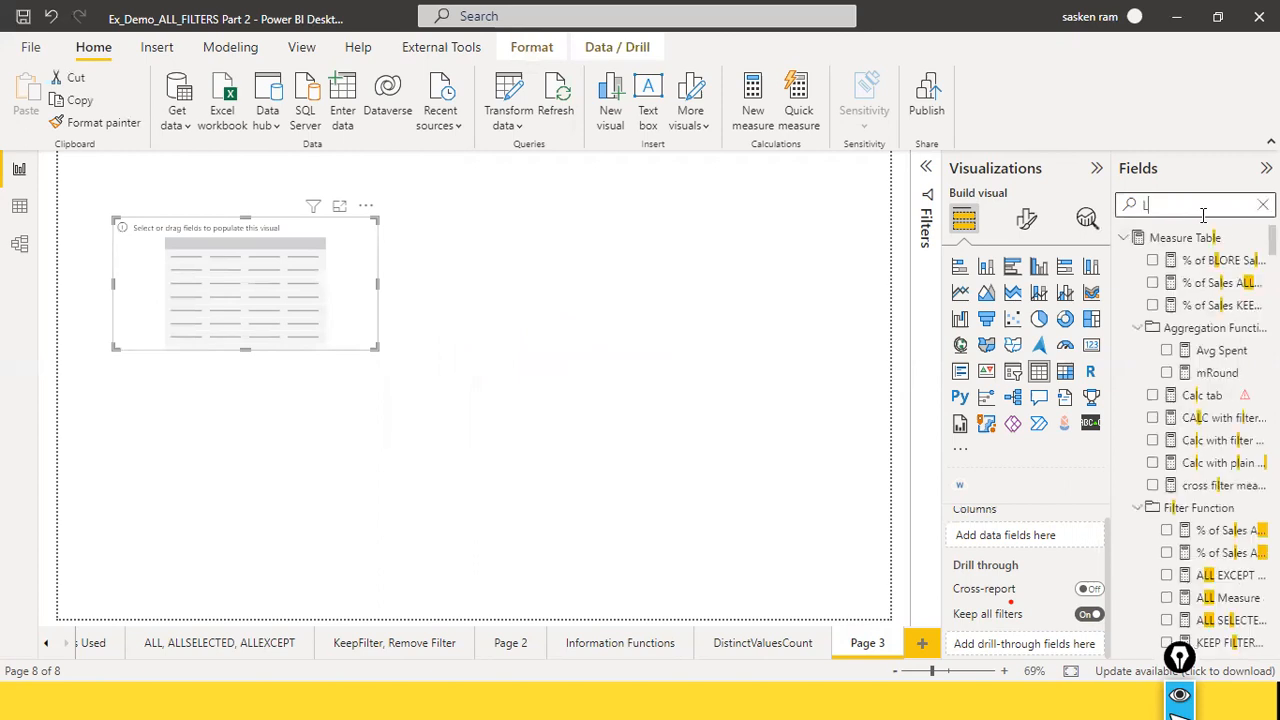
{"action": "key", "text": "BackSpace"}
{"action": "key", "text": "BackSpace"}
{"action": "key", "text": "BackSpace"}
{"action": "key", "text": "BackSpace"}
{"action": "key", "text": "BackSpace"}
{"action": "key", "text": "BackSpace"}
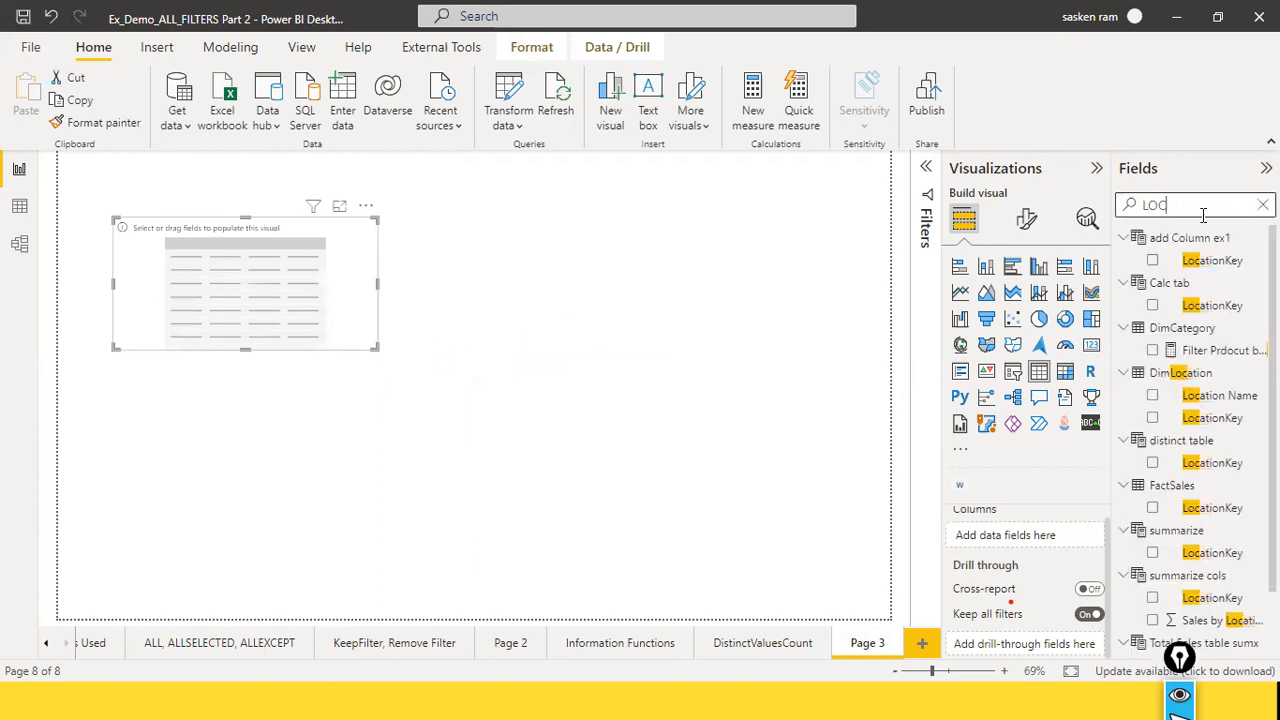
{"action": "type", "text": "location"}
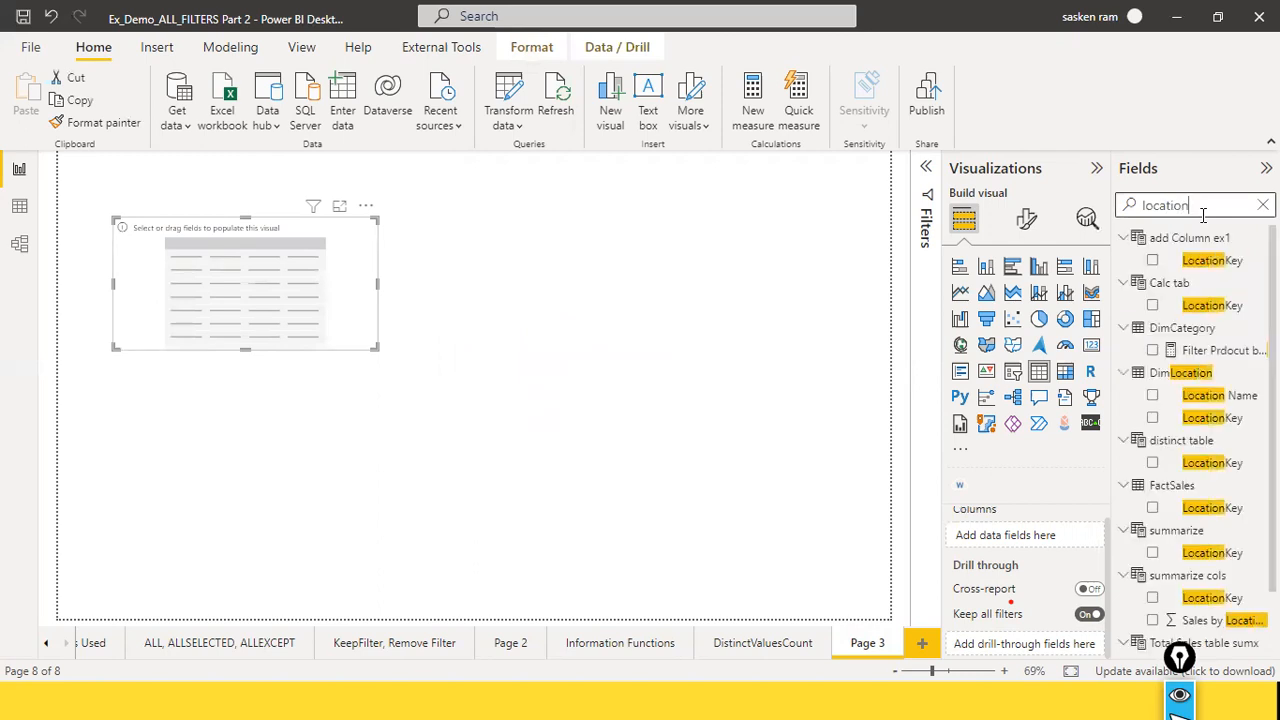
{"action": "left_click_drag", "start_coordinate": [1215, 395], "coordinate": [242, 276]}
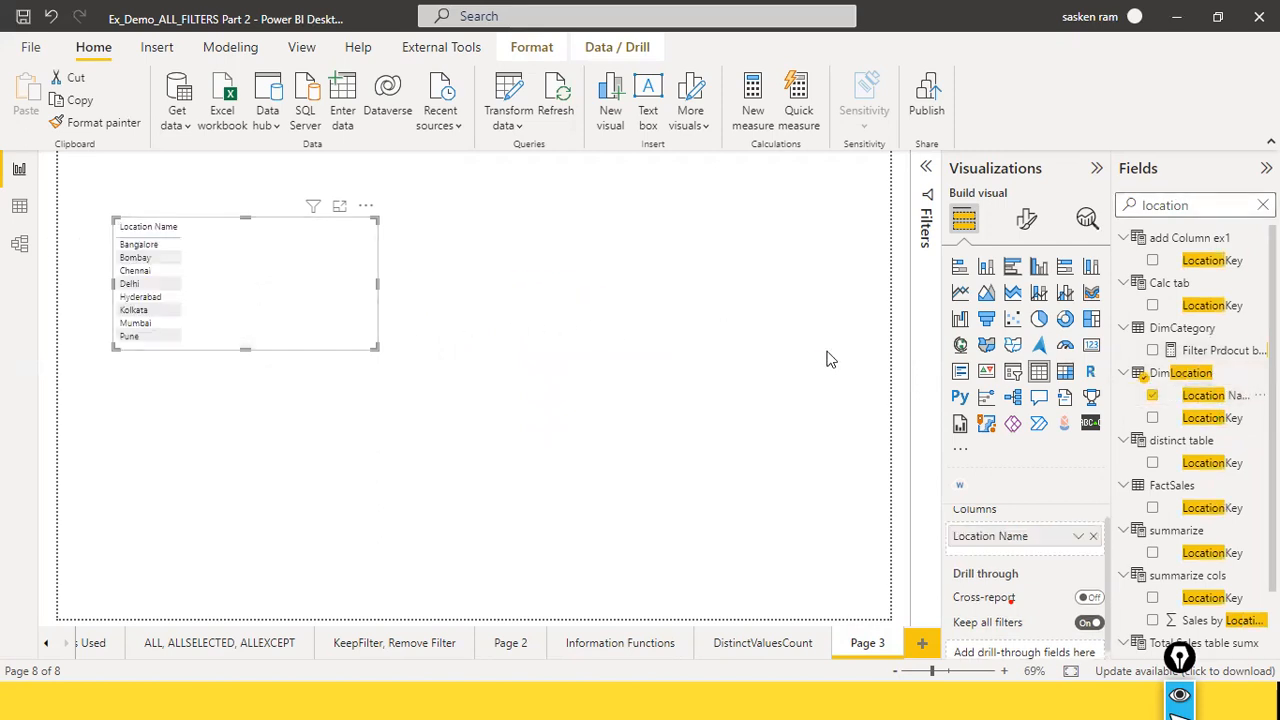
Step: Add the Sales Amount field from FactSales to the table visual and move the visual slightly lower on the page
{"action": "double_click", "coordinate": [1214, 206]}
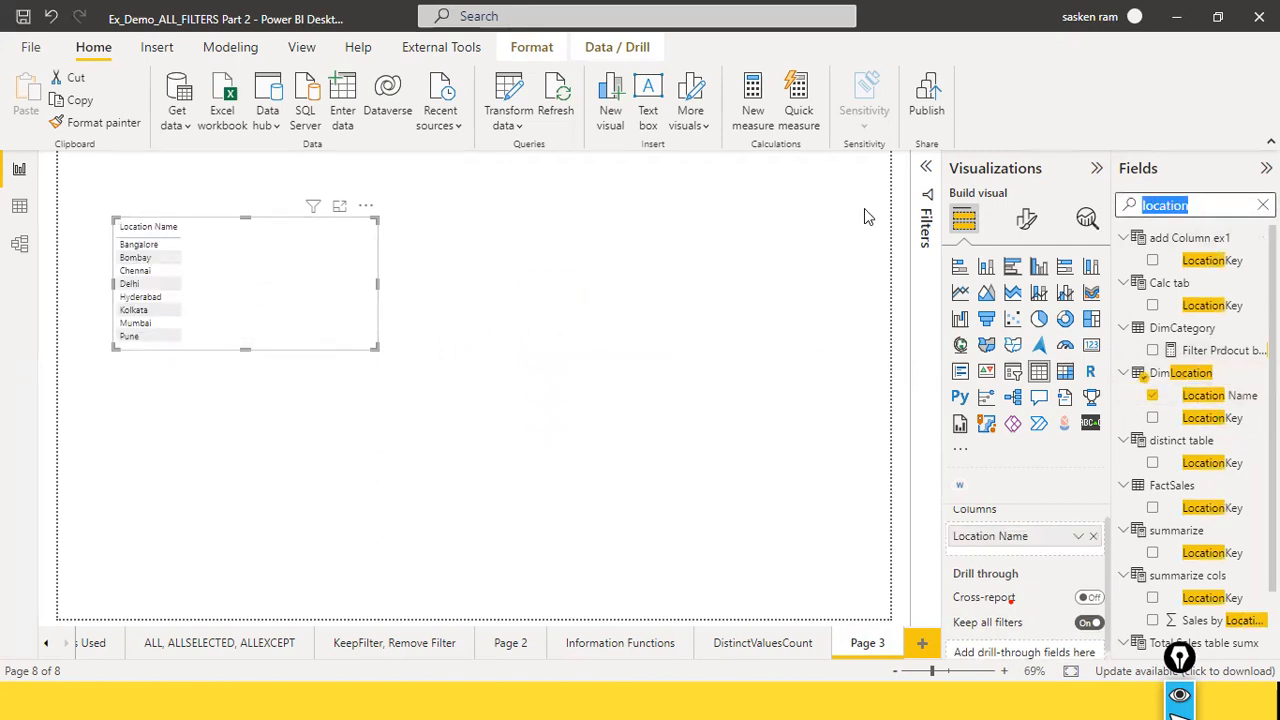
{"action": "type", "text": "sales"}
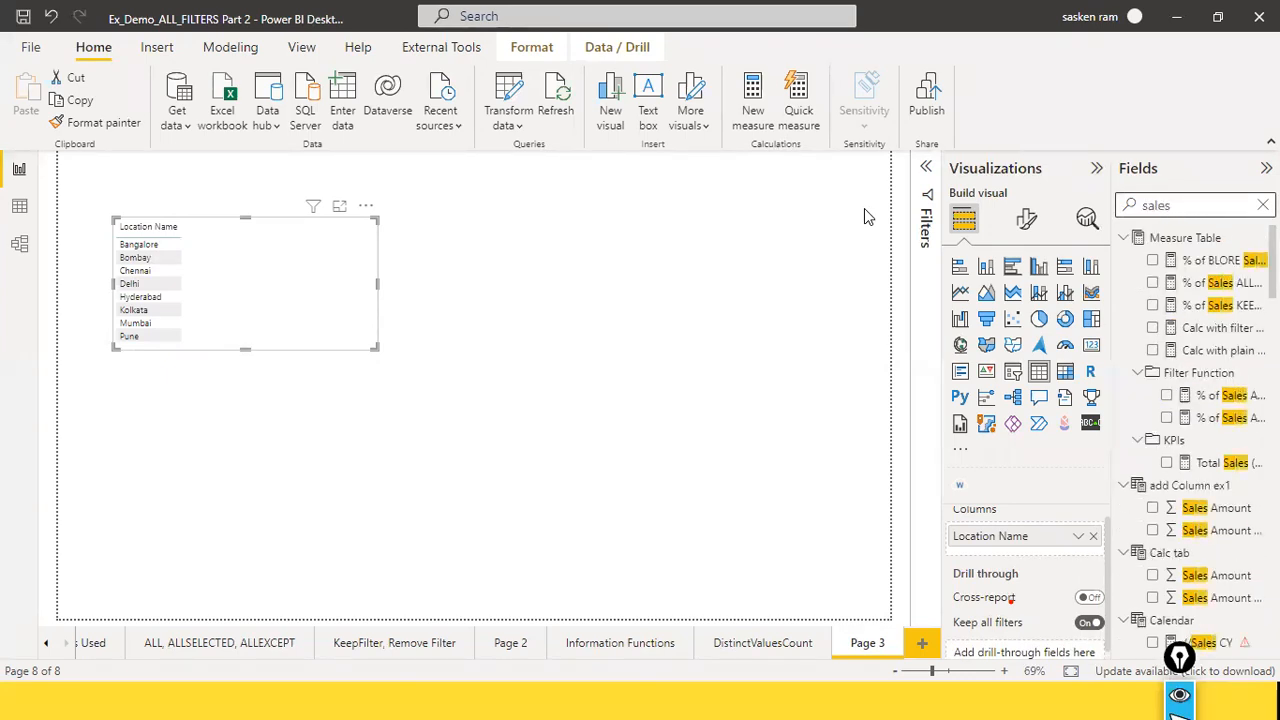
{"action": "type", "text": " am"}
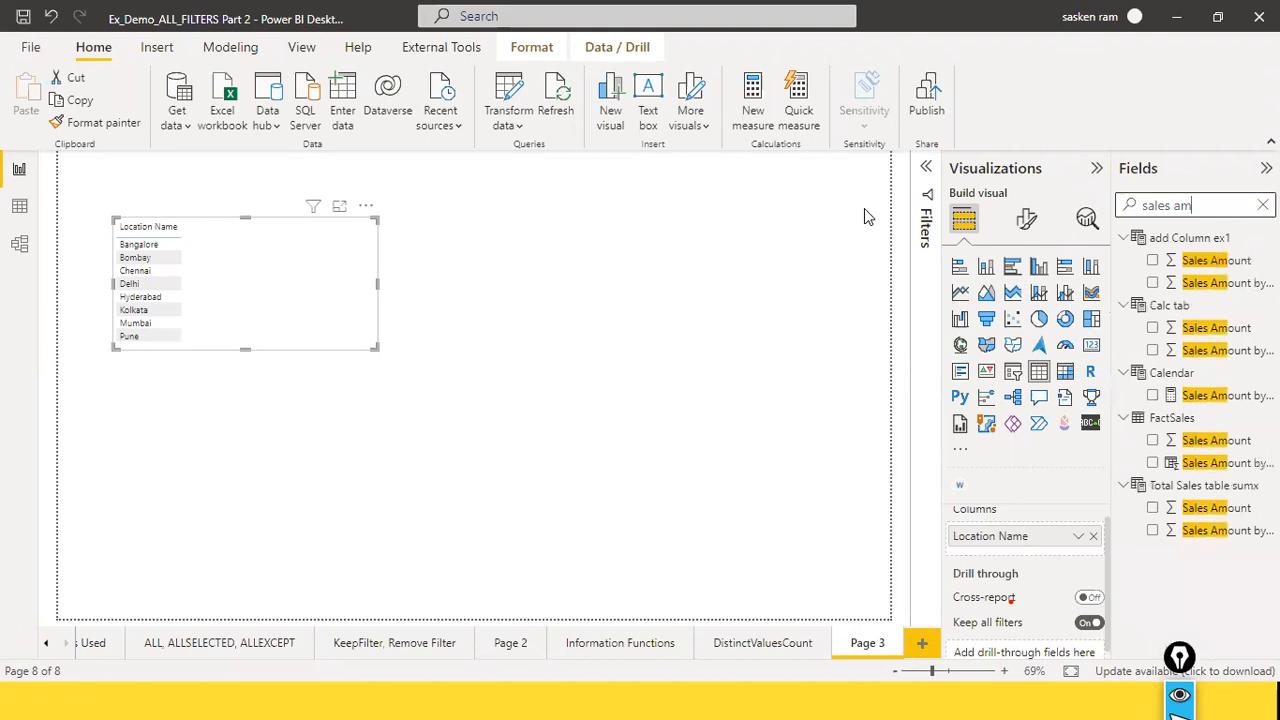
{"action": "left_click_drag", "start_coordinate": [1218, 450], "coordinate": [287, 300]}
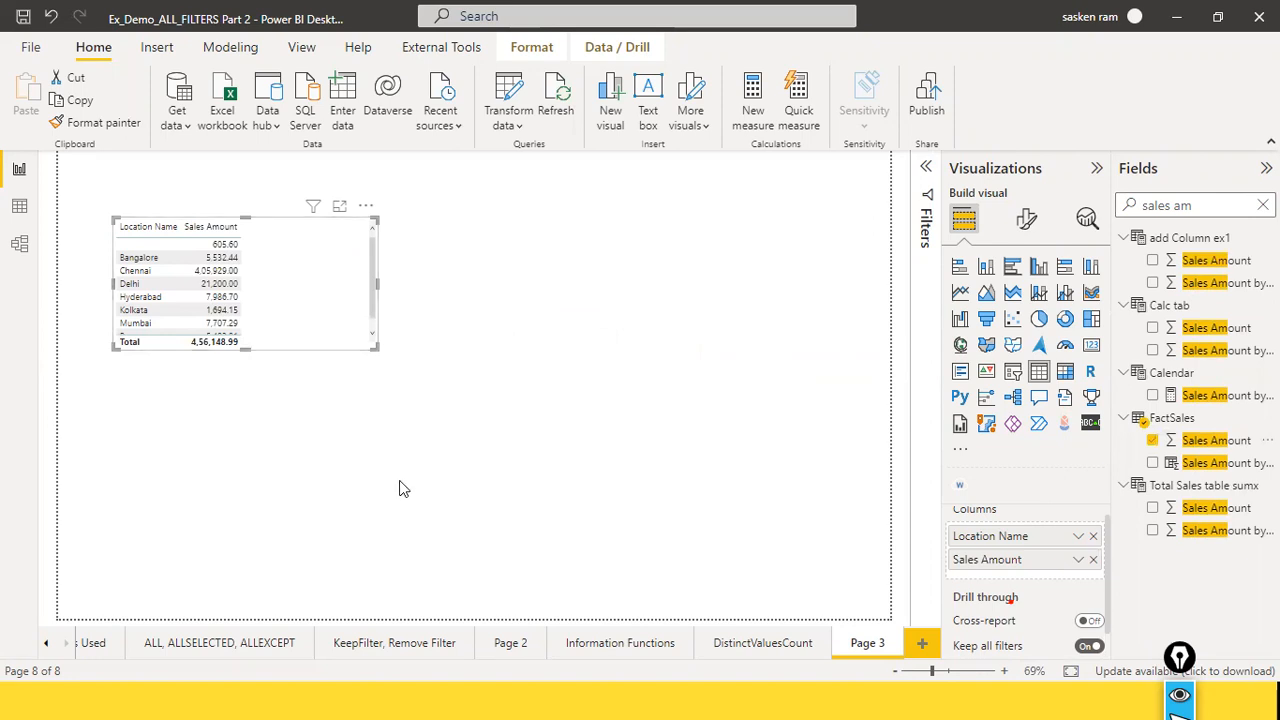
{"action": "left_click_drag", "start_coordinate": [333, 303], "coordinate": [321, 352]}
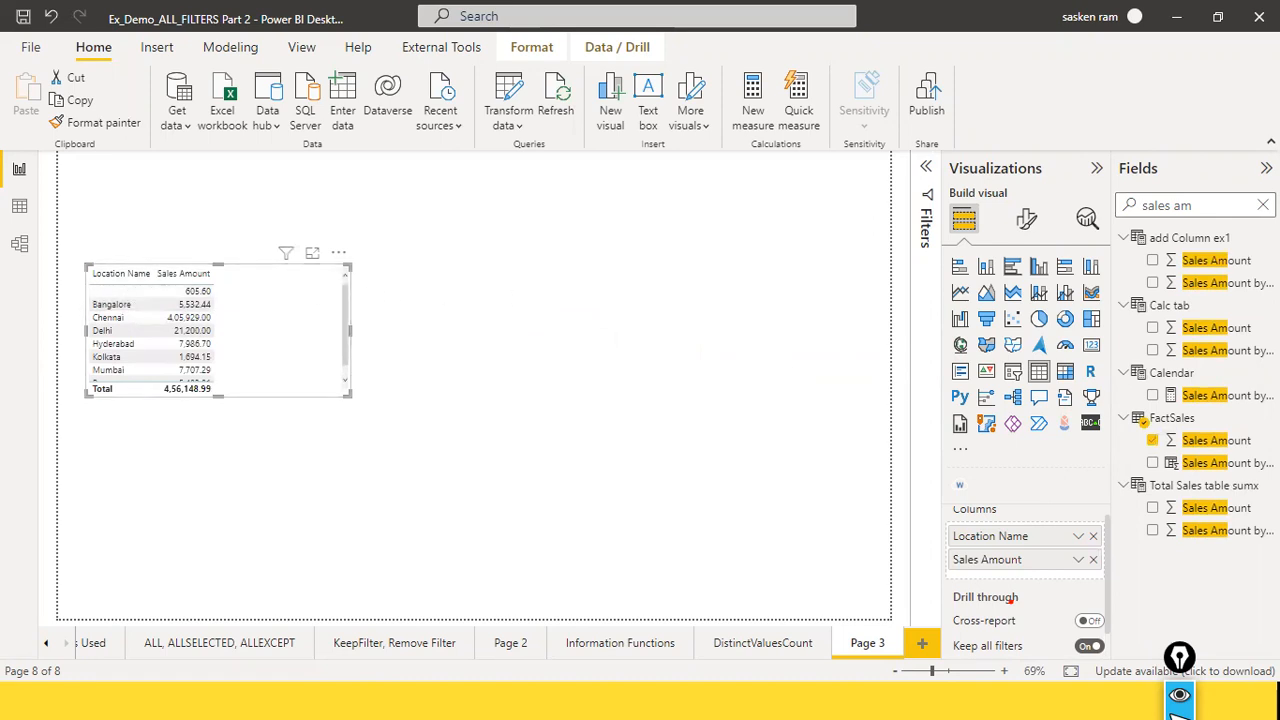
Step: Replace Location Name in the table with the Category field from DimCategory, placed before Sales Amount
{"action": "left_click", "coordinate": [1262, 205]}
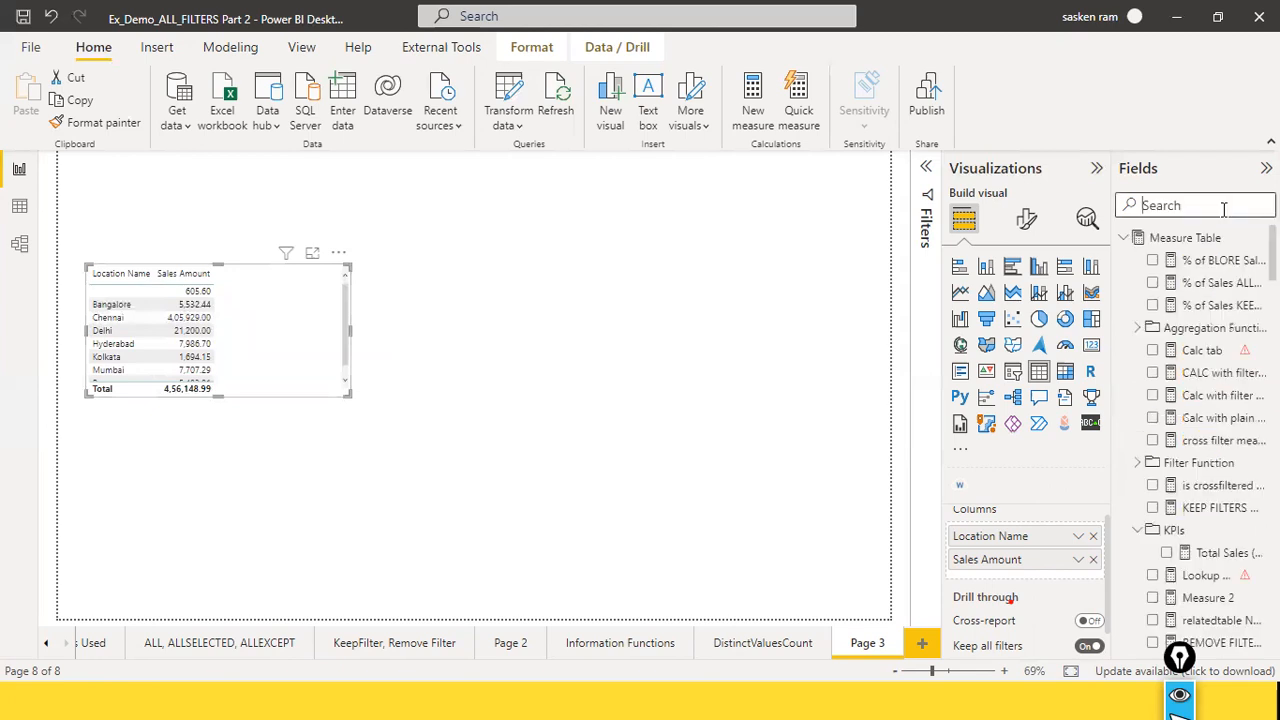
{"action": "type", "text": "c"}
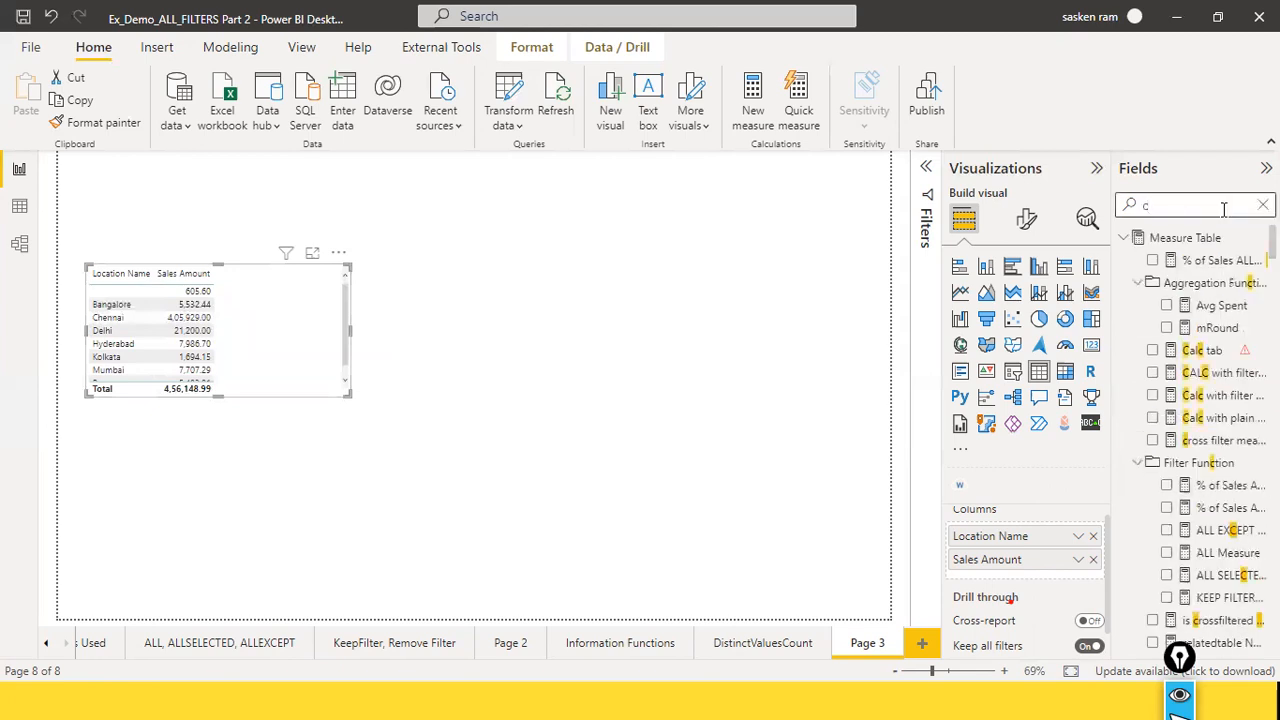
{"action": "type", "text": "ATE"}
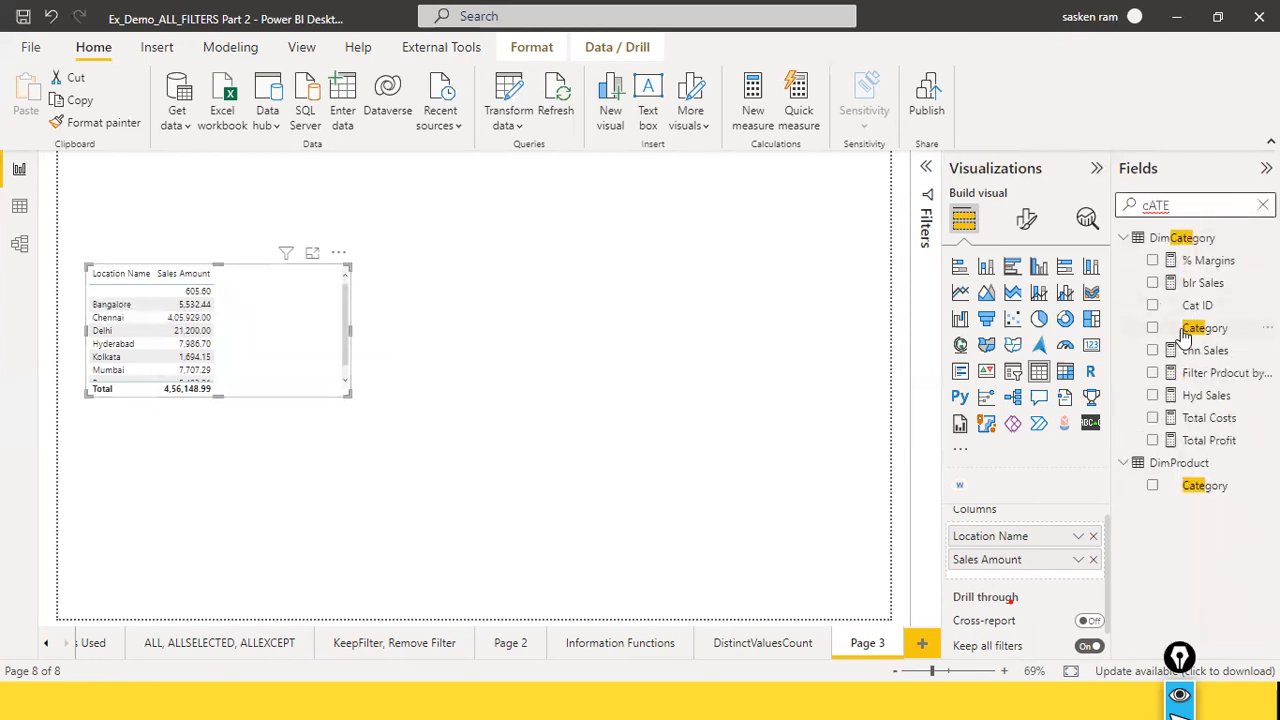
{"action": "left_click_drag", "start_coordinate": [1192, 330], "coordinate": [280, 289]}
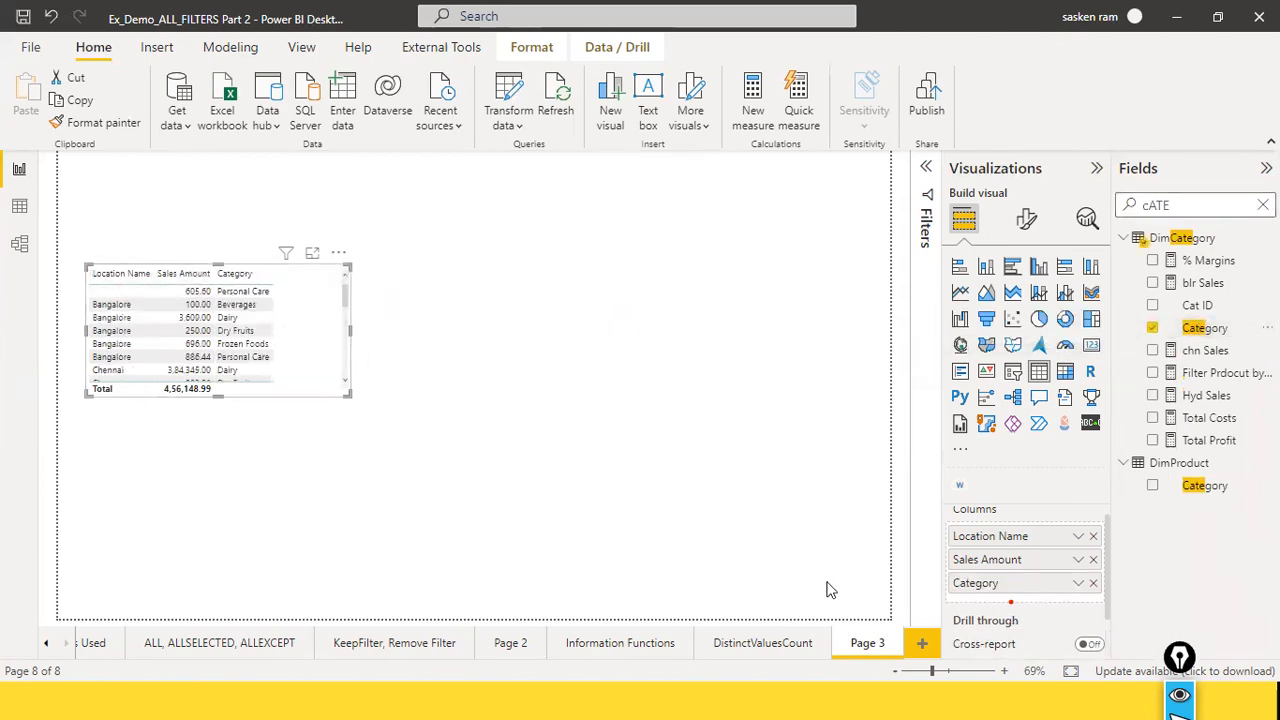
{"action": "left_click", "coordinate": [1094, 539]}
{"action": "left_click_drag", "start_coordinate": [1016, 568], "coordinate": [1012, 541]}
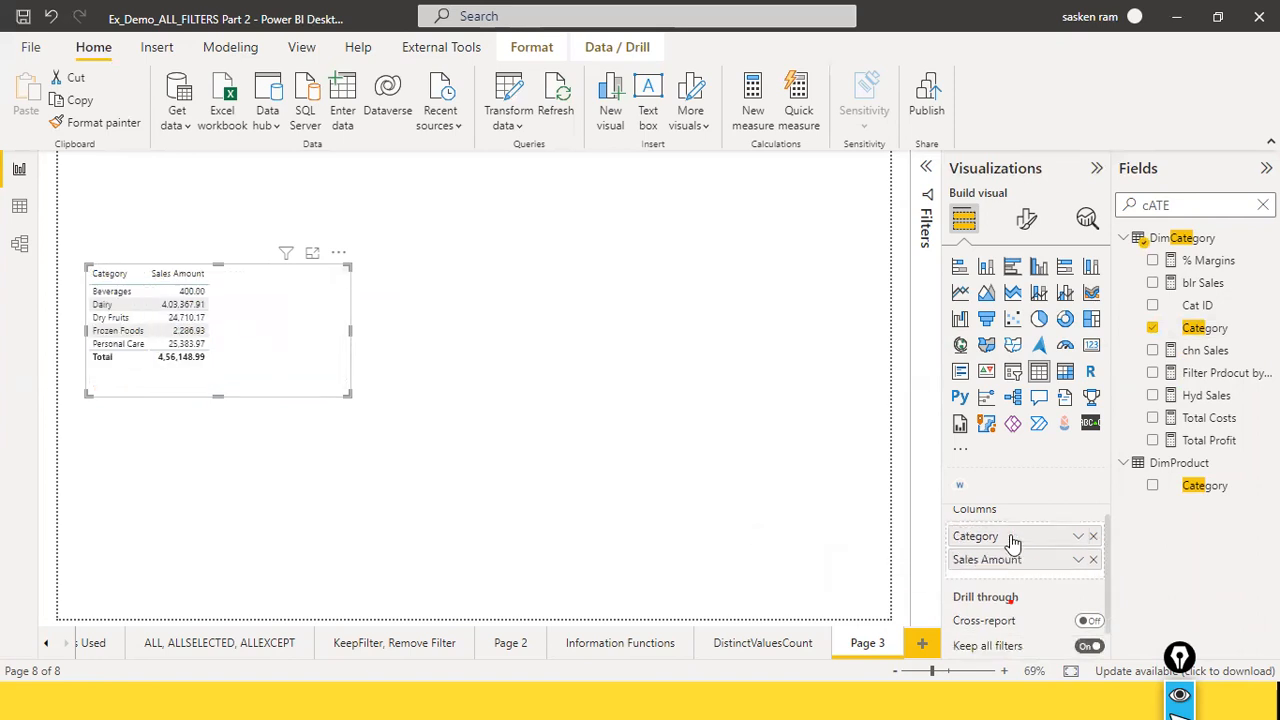
Step: Check the ALL, ALLSELECTED, ALLEXCEPT page, return to Page 3 and shift the table visual slightly toward the page's center
{"action": "left_click", "coordinate": [203, 647]}
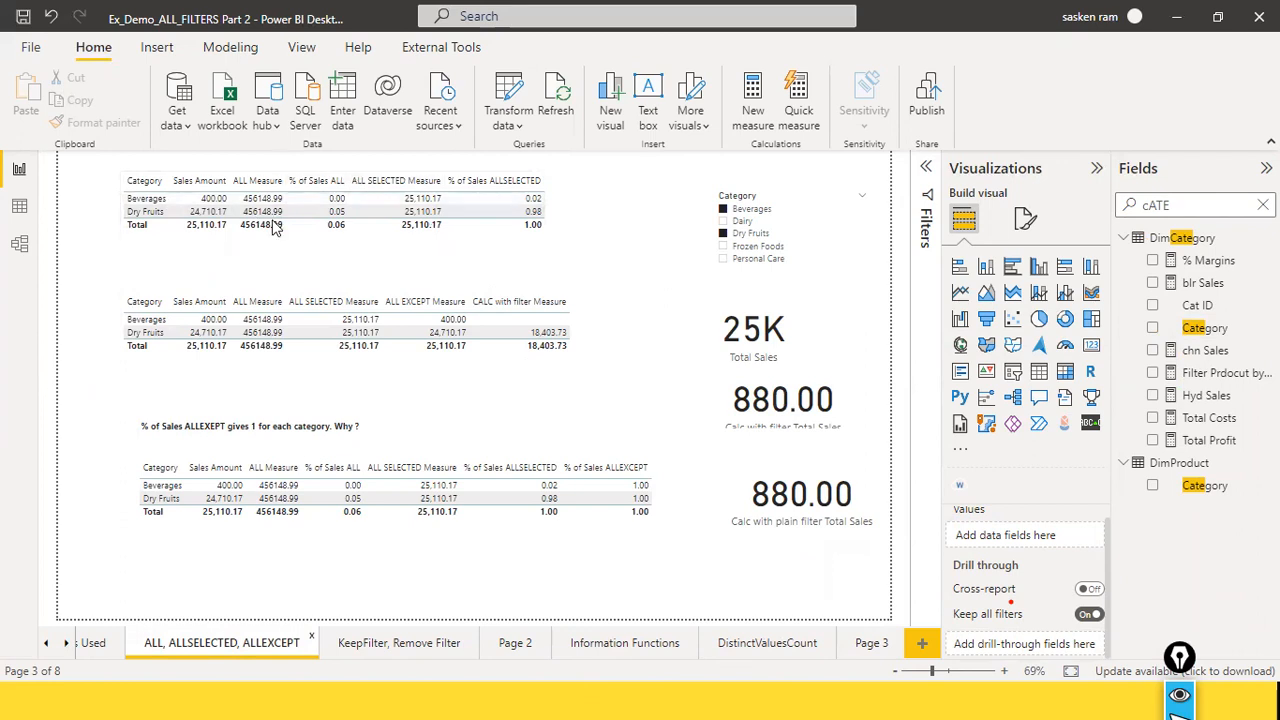
{"action": "left_click", "coordinate": [864, 644]}
{"action": "left_click_drag", "start_coordinate": [274, 319], "coordinate": [306, 334]}
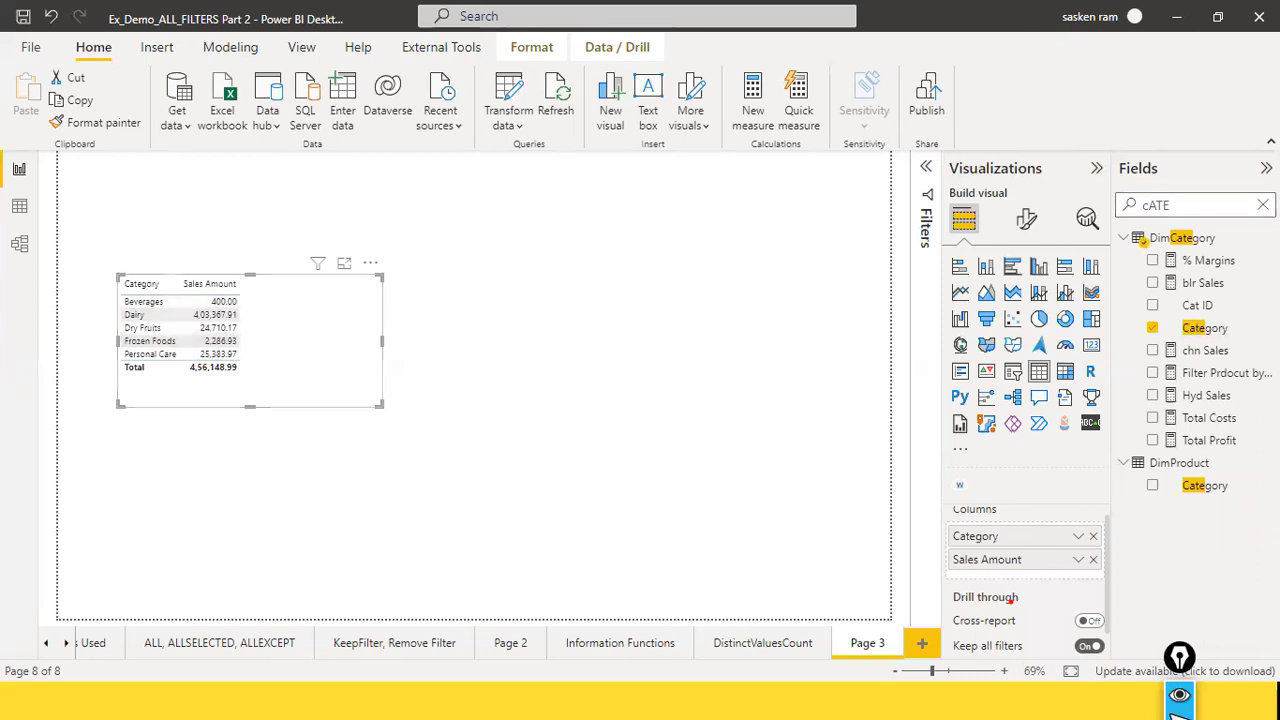
Step: Create a measure named CALC WITH FILTER that starts with CALCULATE and uses [Total Sales] as its expression
{"action": "left_click", "coordinate": [1263, 205]}
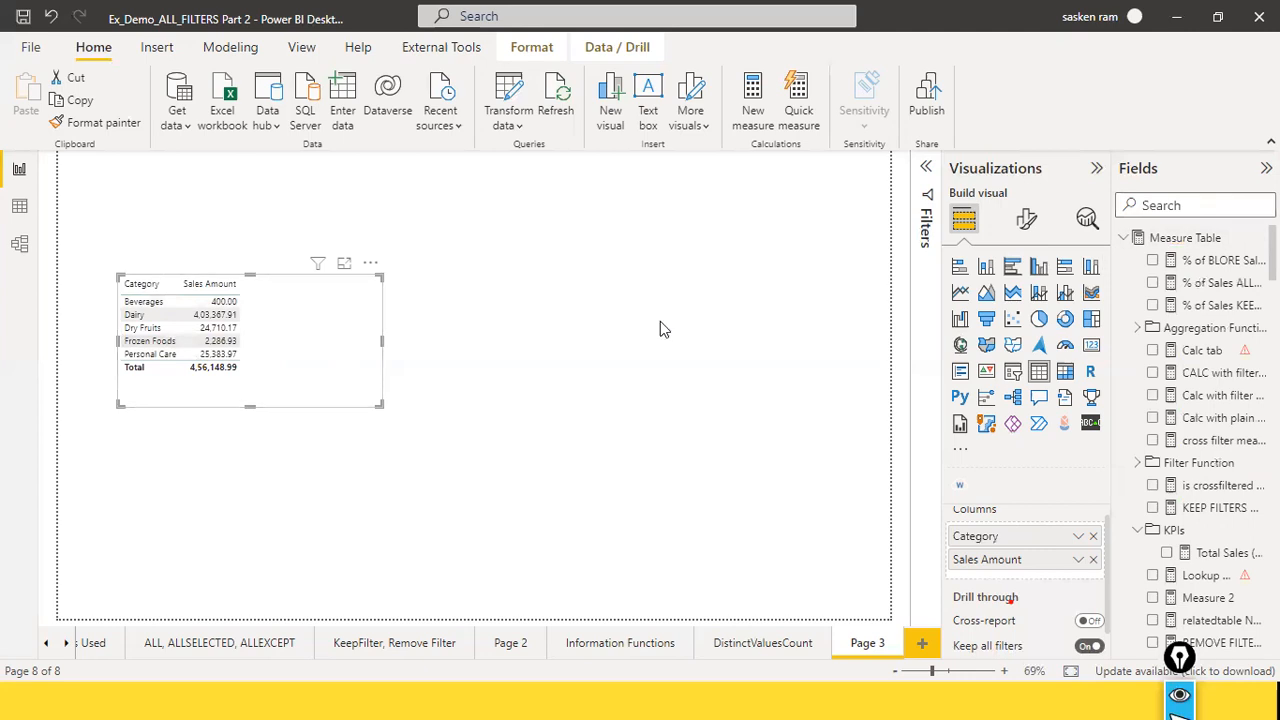
{"action": "left_click", "coordinate": [220, 47]}
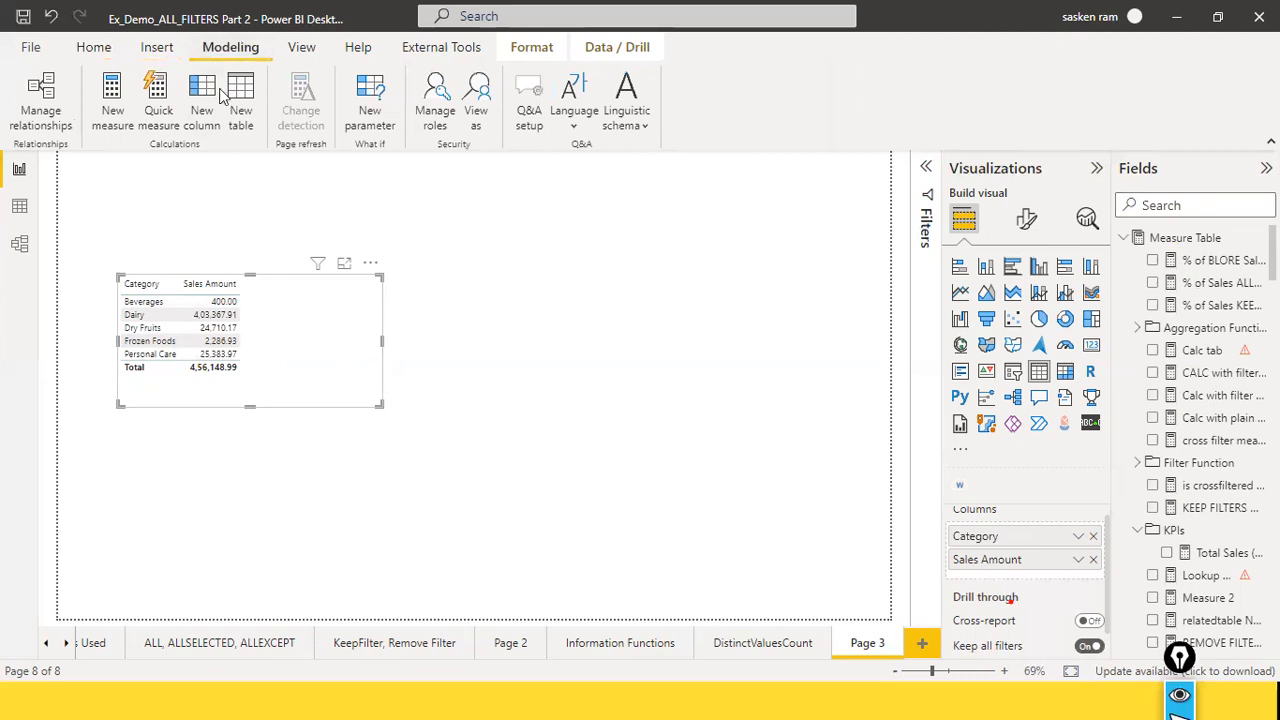
{"action": "left_click", "coordinate": [105, 118]}
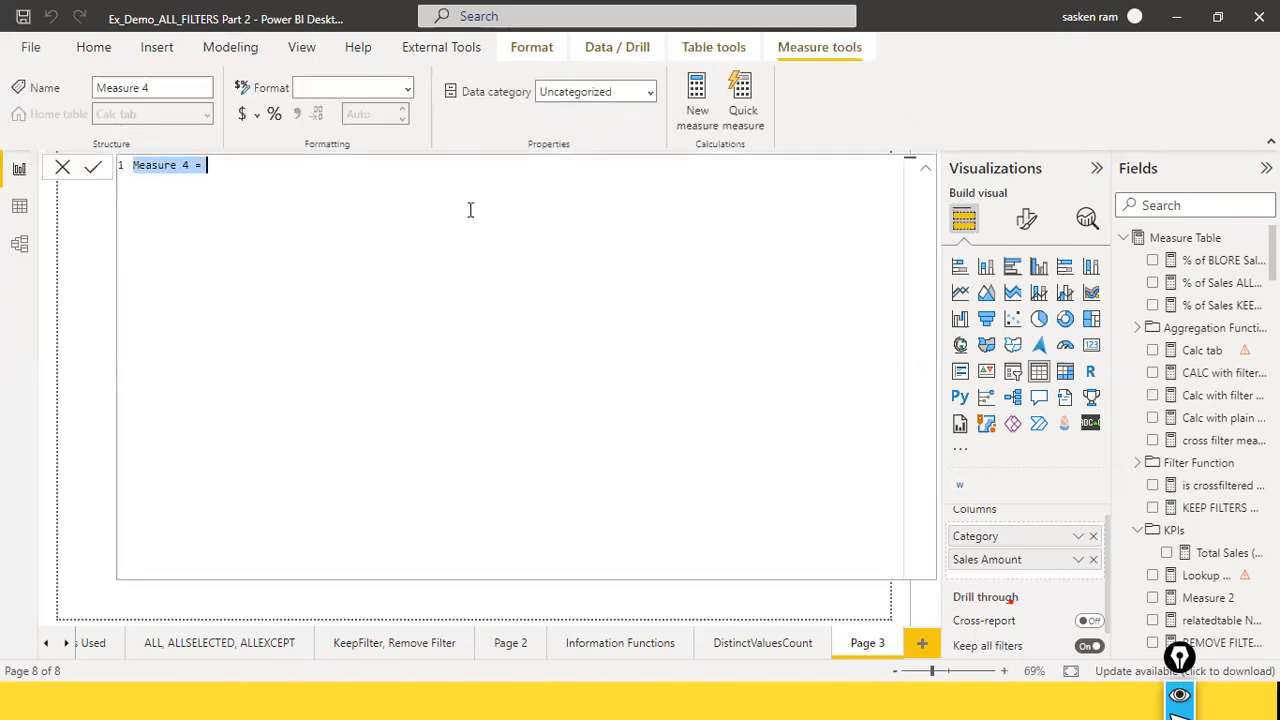
{"action": "type", "text": "CALC WITH FILTER"}
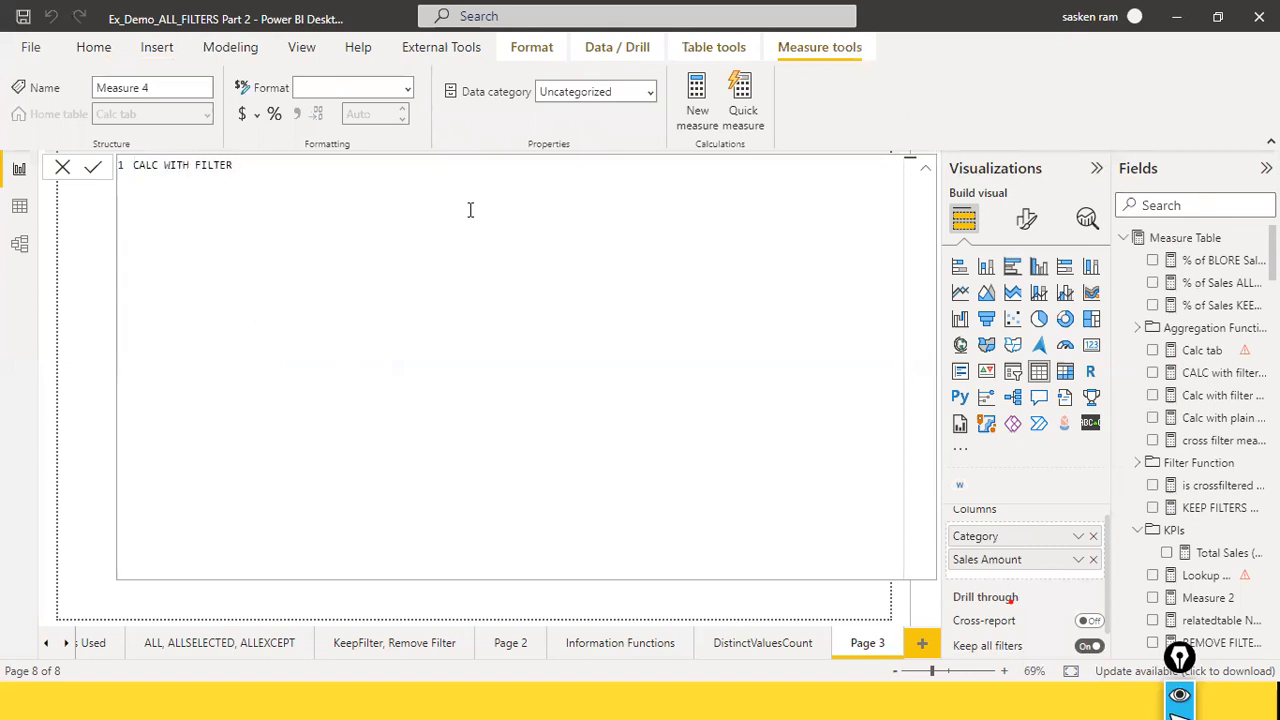
{"action": "type", "text": " = CA"}
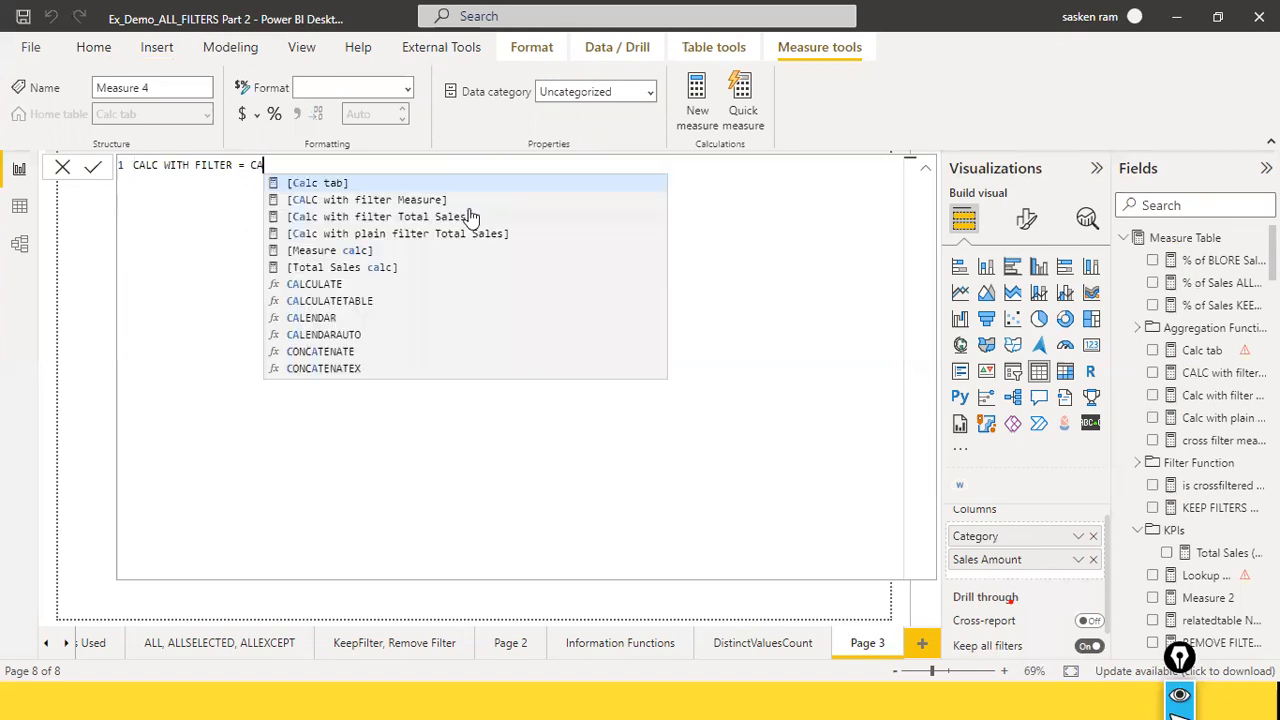
{"action": "type", "text": "LCULATE("}
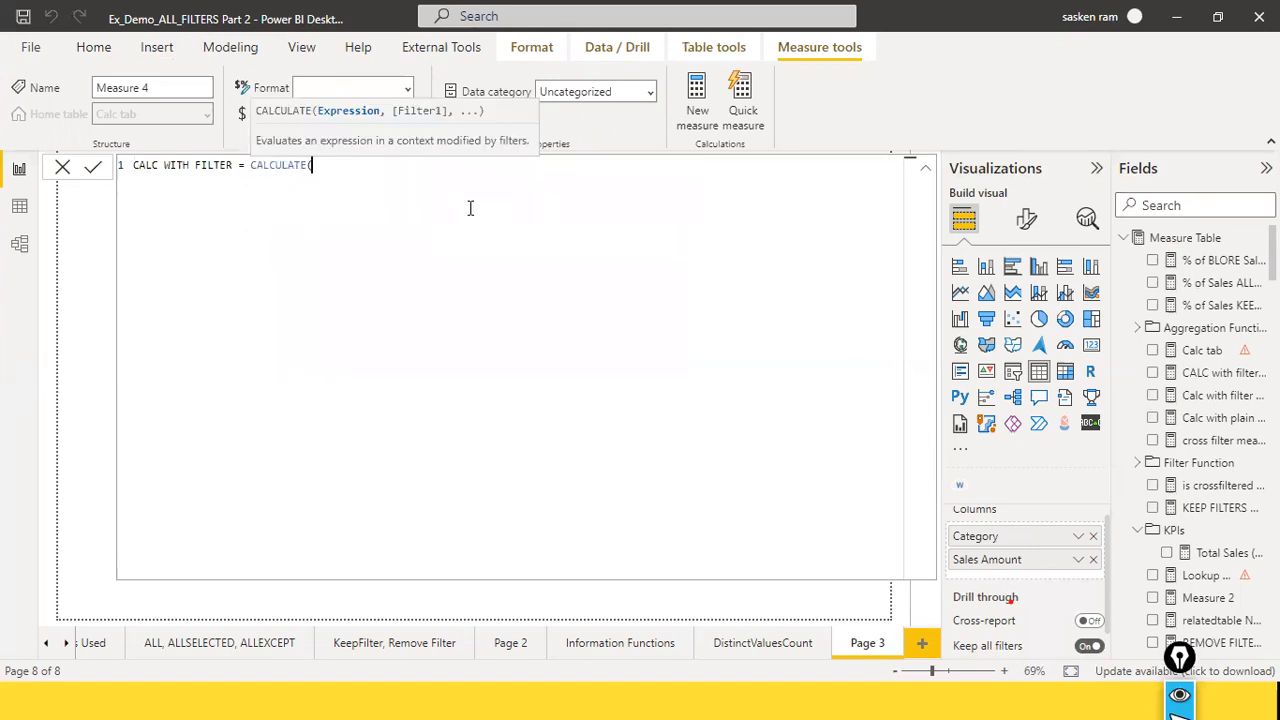
{"action": "type", "text": "TOTAL"}
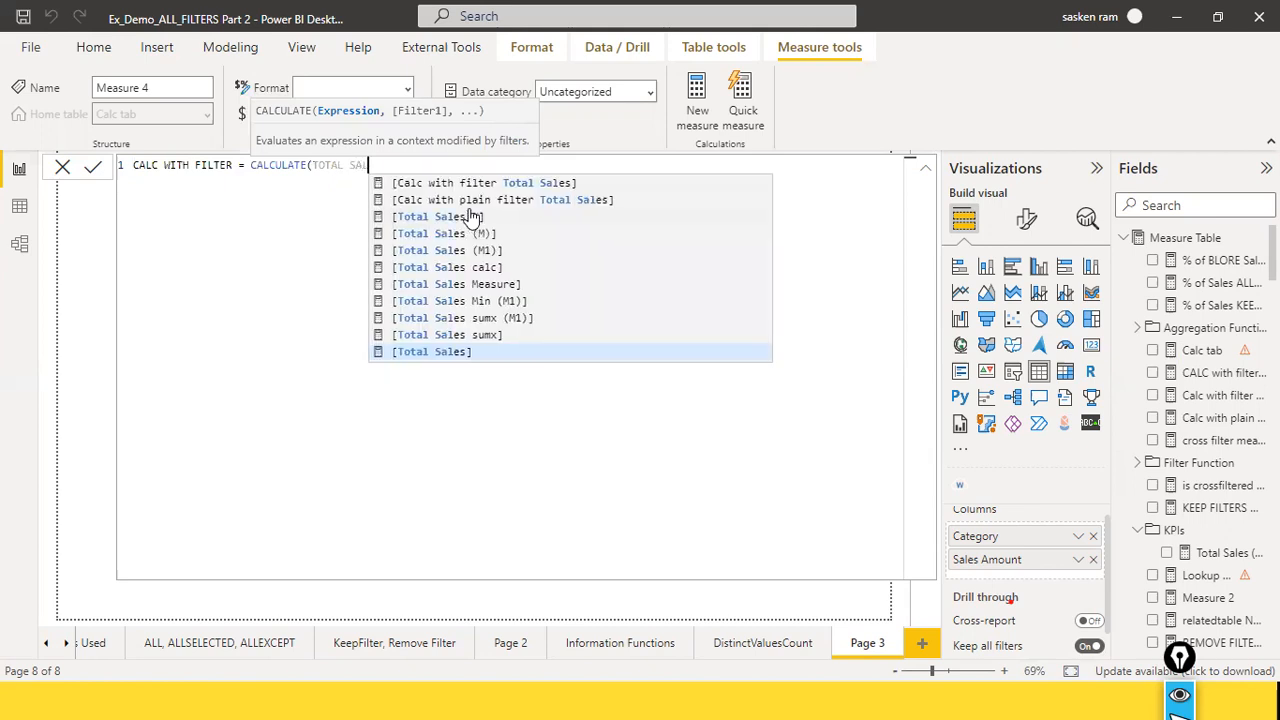
{"action": "type", "text": " sales"}
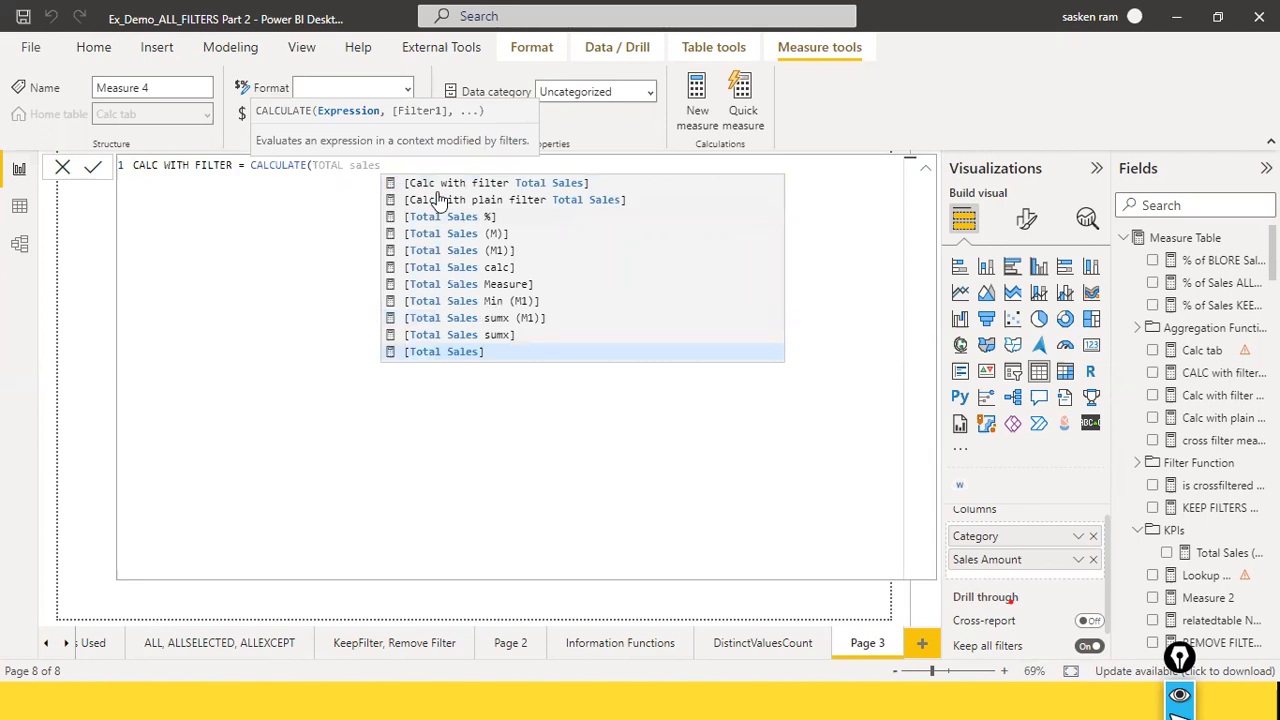
{"action": "left_click", "coordinate": [438, 351]}
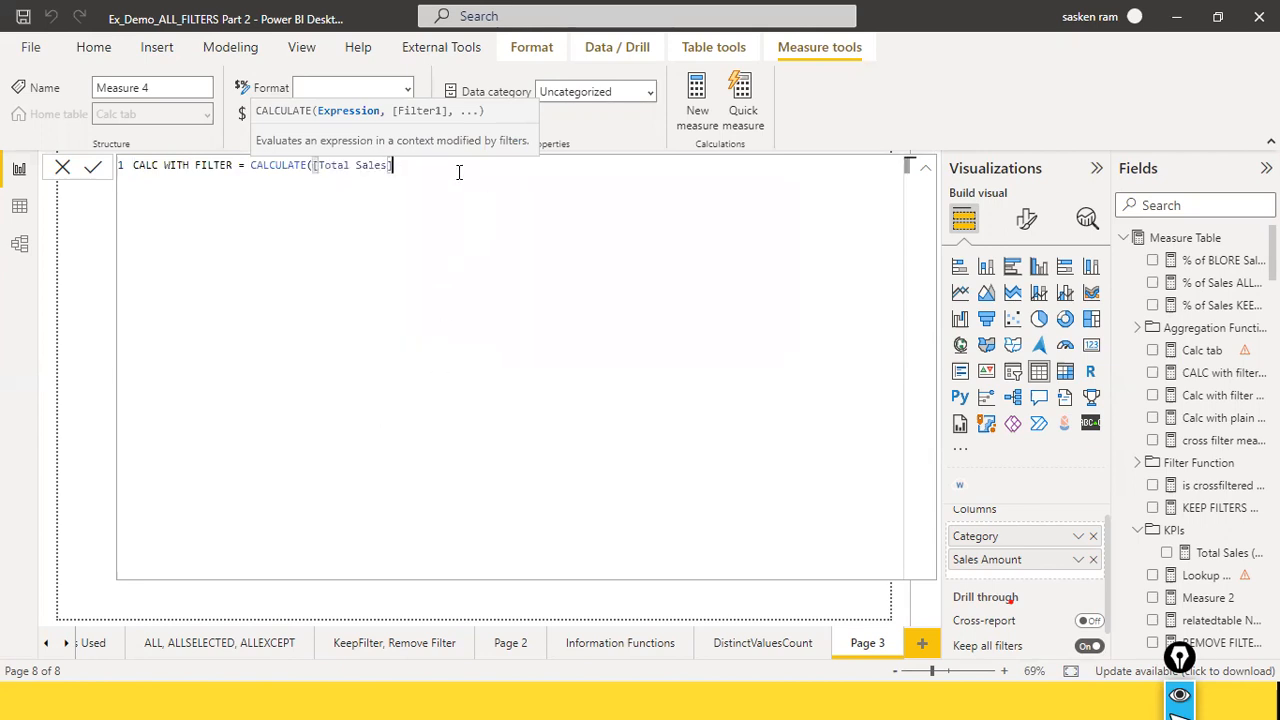
Step: Add the filter condition FactSales[Quantity] > 10 to the CALCULATE formula and close its parenthesis
{"action": "type", "text": ","}
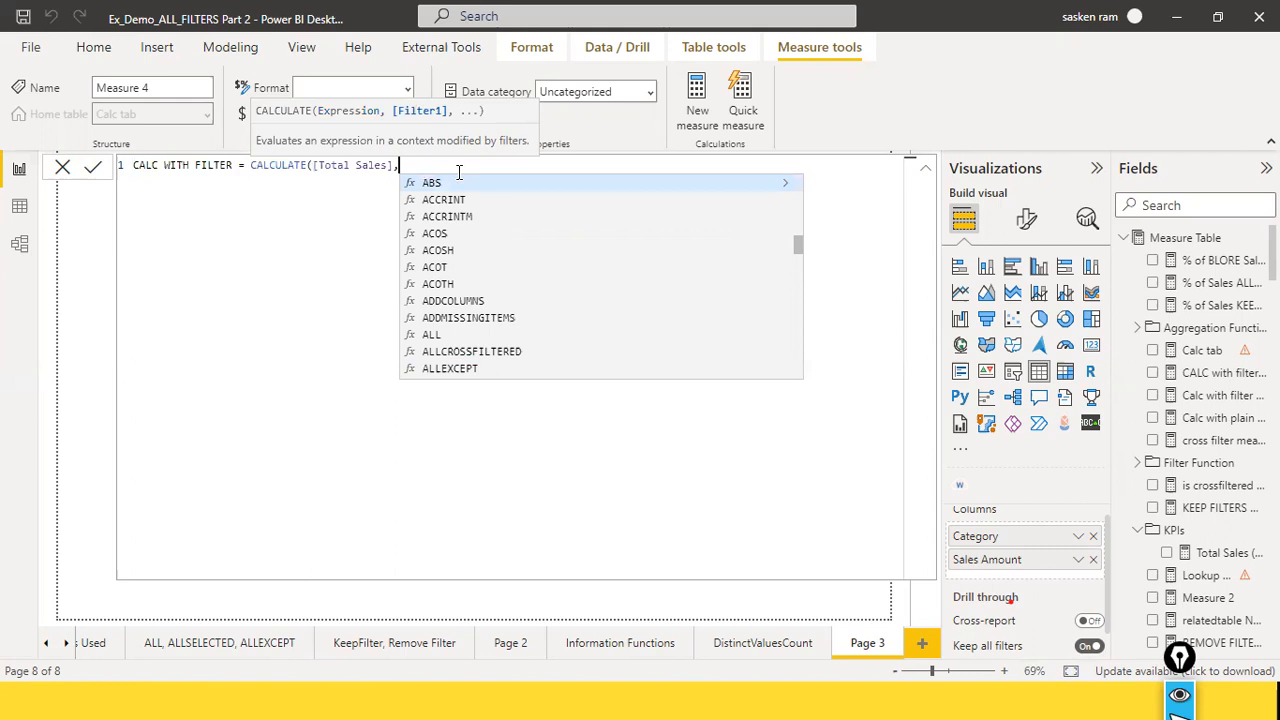
{"action": "type", "text": "fact"}
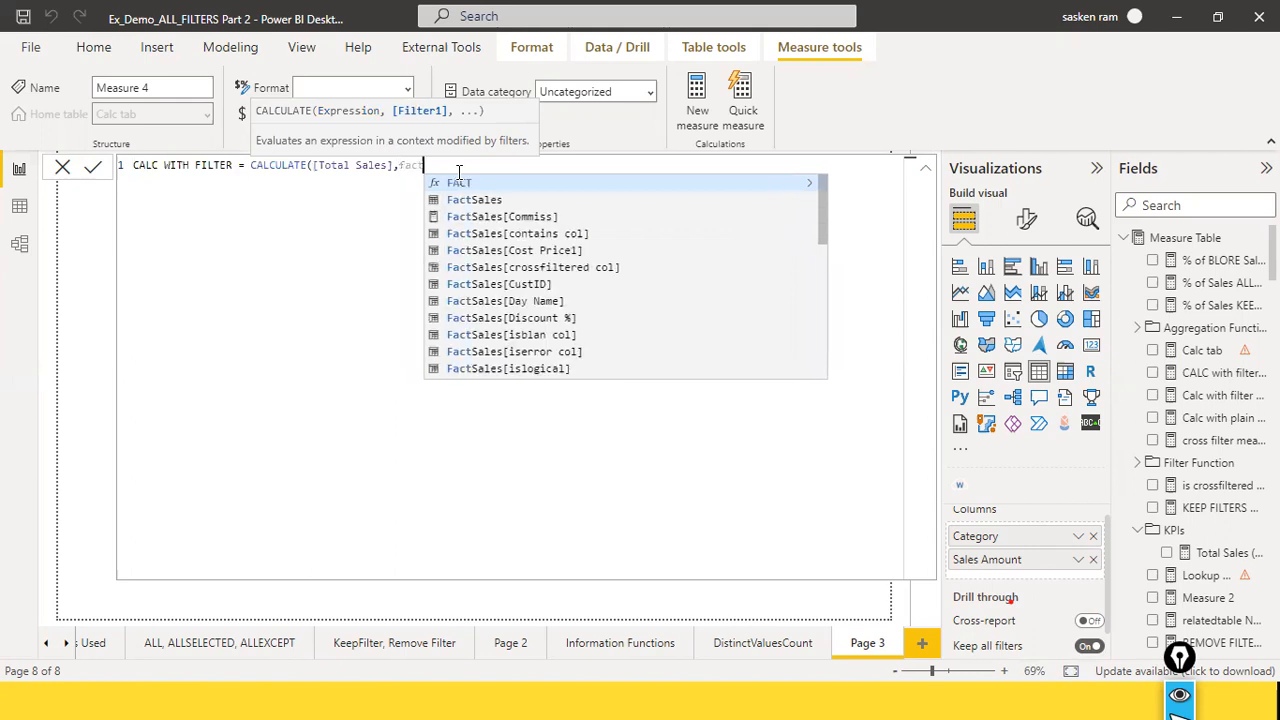
{"action": "type", "text": "sales"}
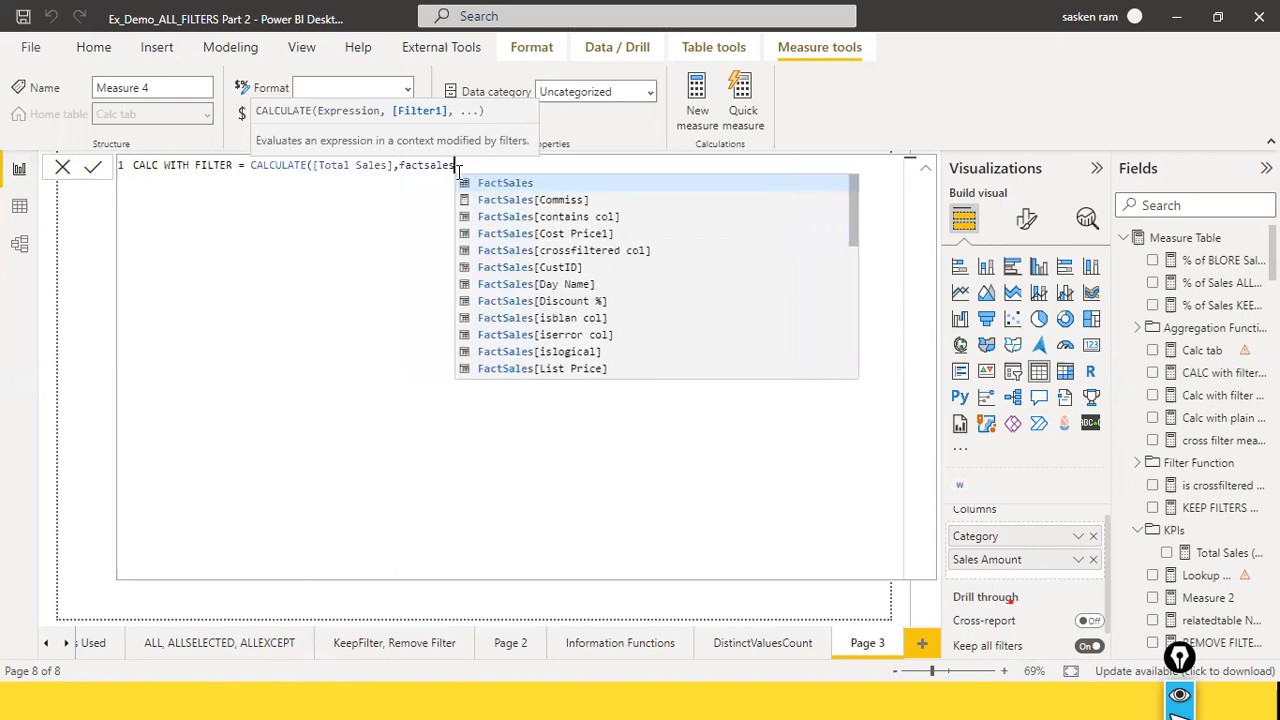
{"action": "type", "text": "[q"}
{"action": "key", "text": "Tab"}
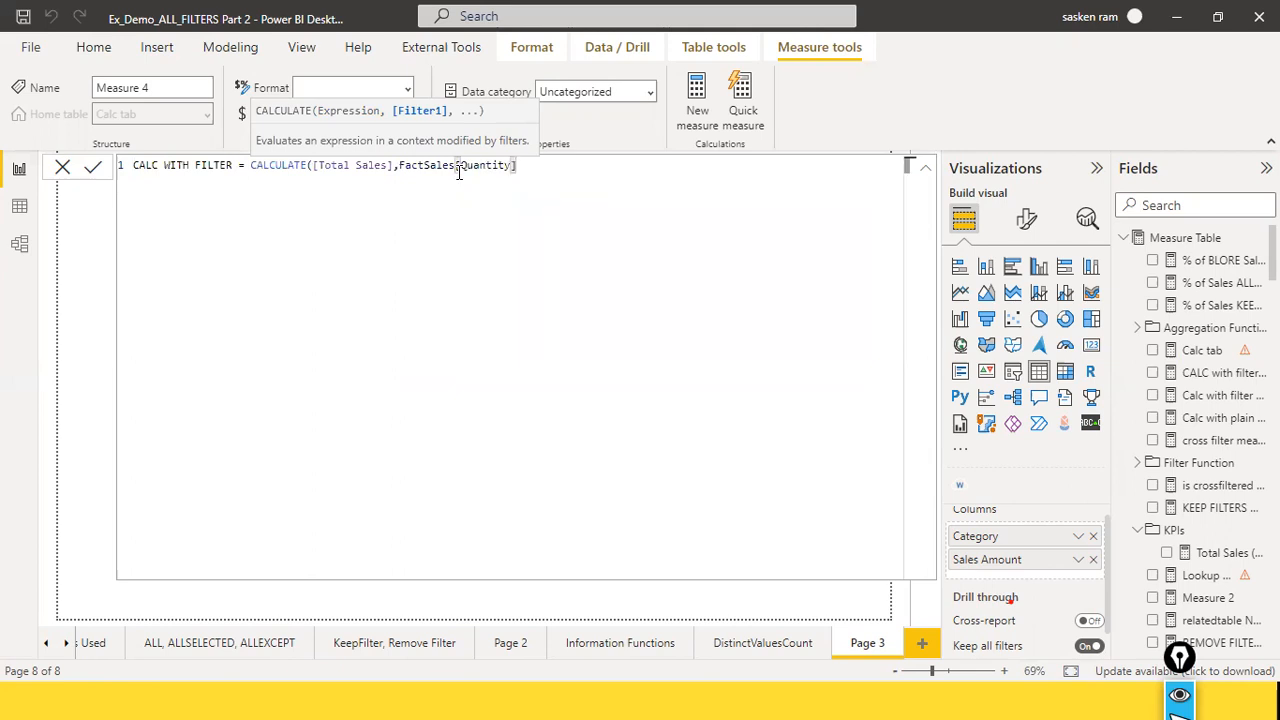
{"action": "type", "text": "> 10)"}
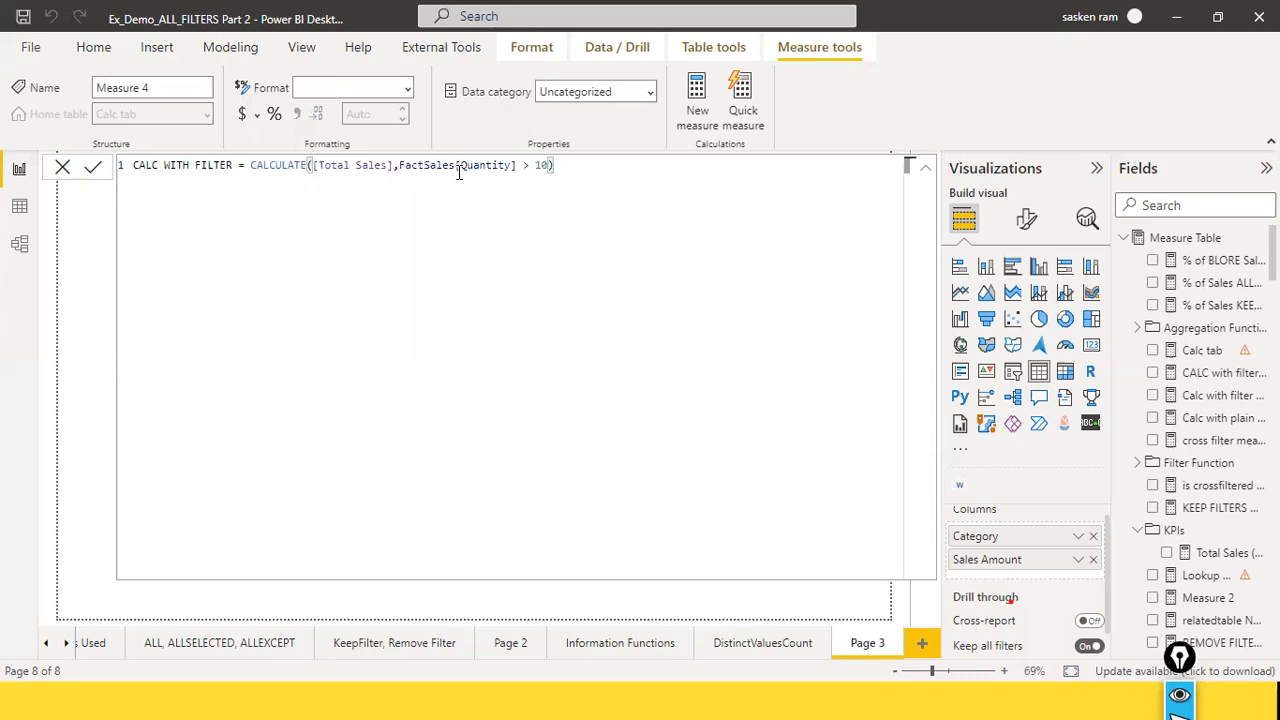
Step: Commit the CALC WITH FILTER formula and add the measure to the table after Sales Amount
{"action": "left_click", "coordinate": [459, 172]}
{"action": "key", "text": "Return"}
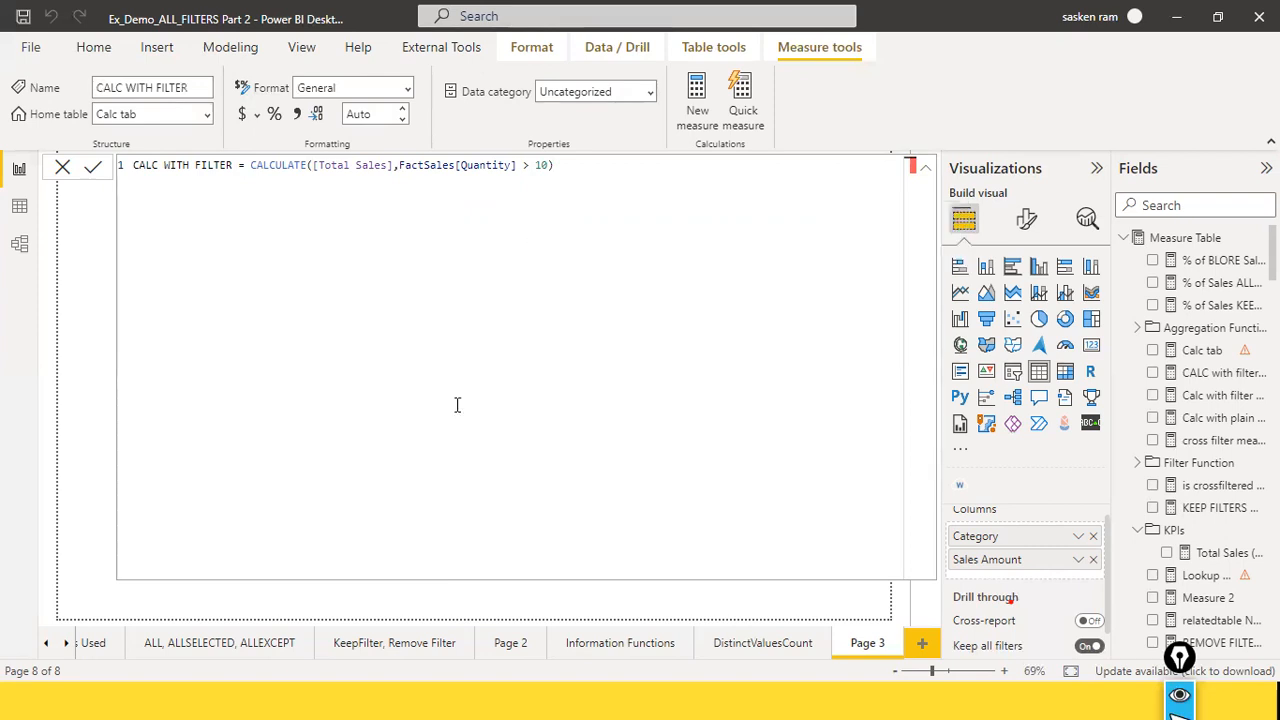
{"action": "left_click", "coordinate": [62, 167]}
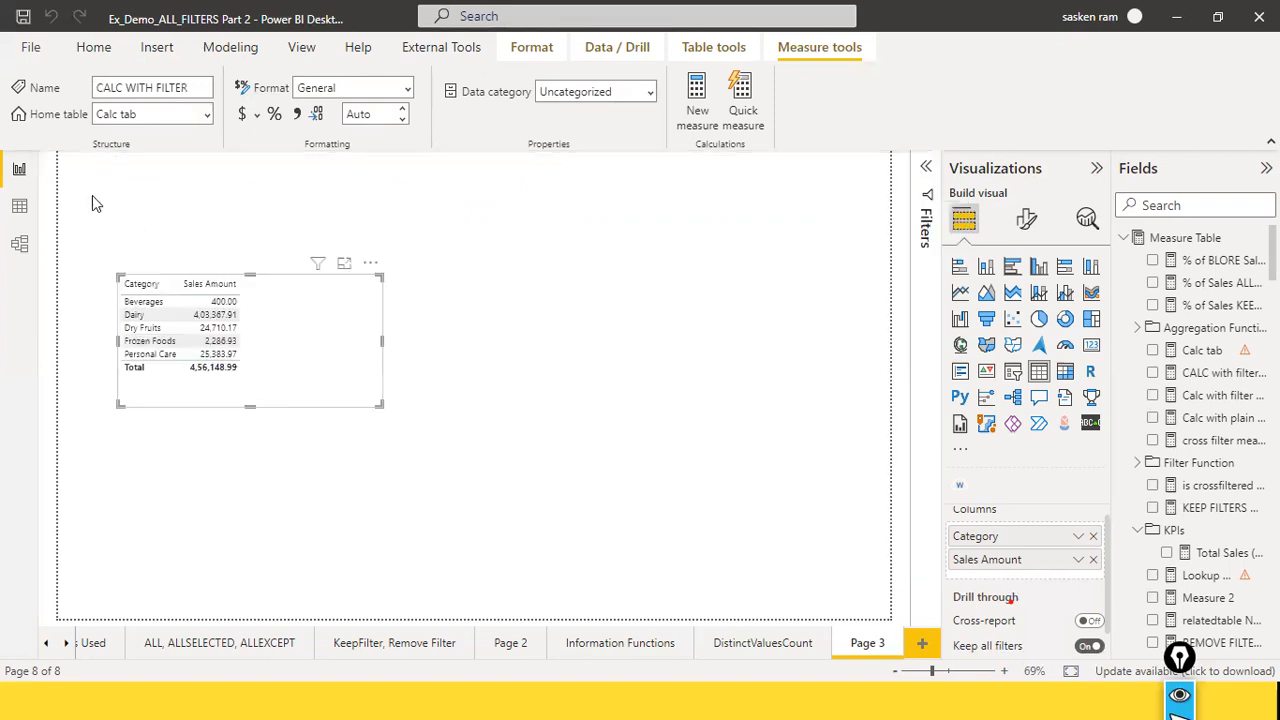
{"action": "left_click", "coordinate": [1209, 203]}
{"action": "type", "text": "calc"}
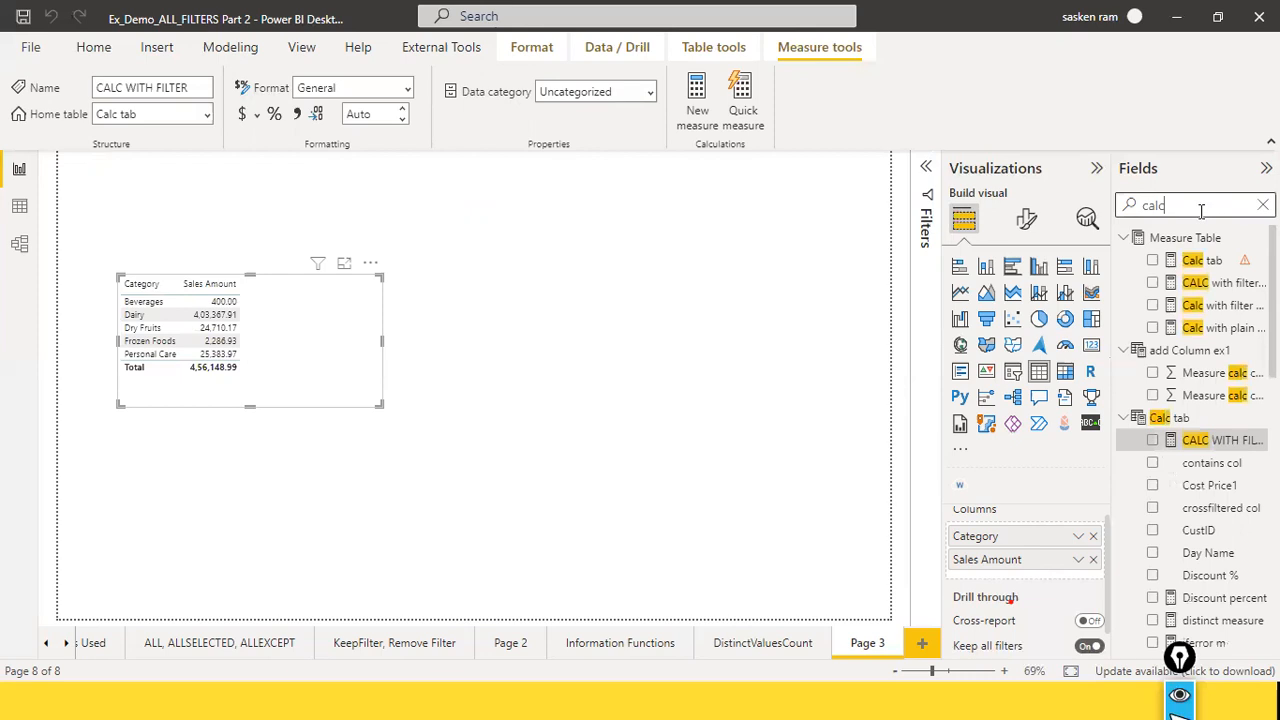
{"action": "left_click_drag", "start_coordinate": [1210, 440], "coordinate": [362, 336]}
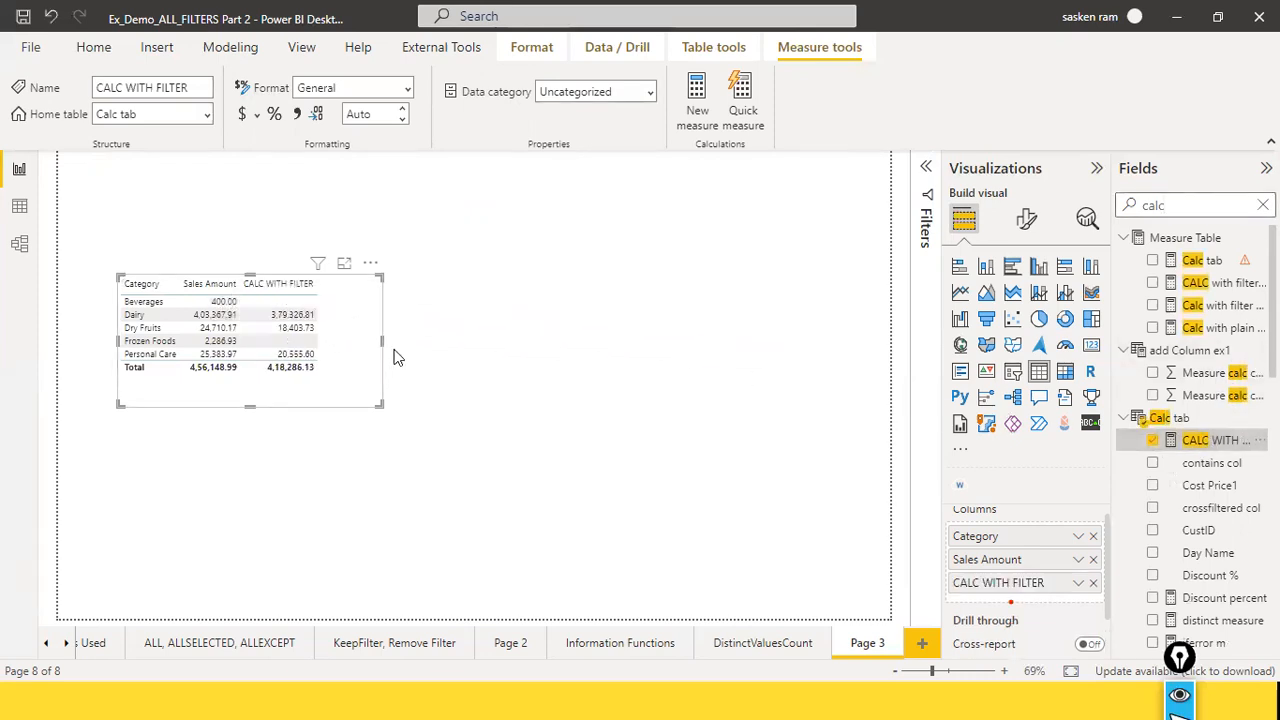
Step: Raise the quantity threshold in the CALC WITH FILTER measure to 100, commit the formula and deselect the table
{"action": "left_click", "coordinate": [1211, 447]}
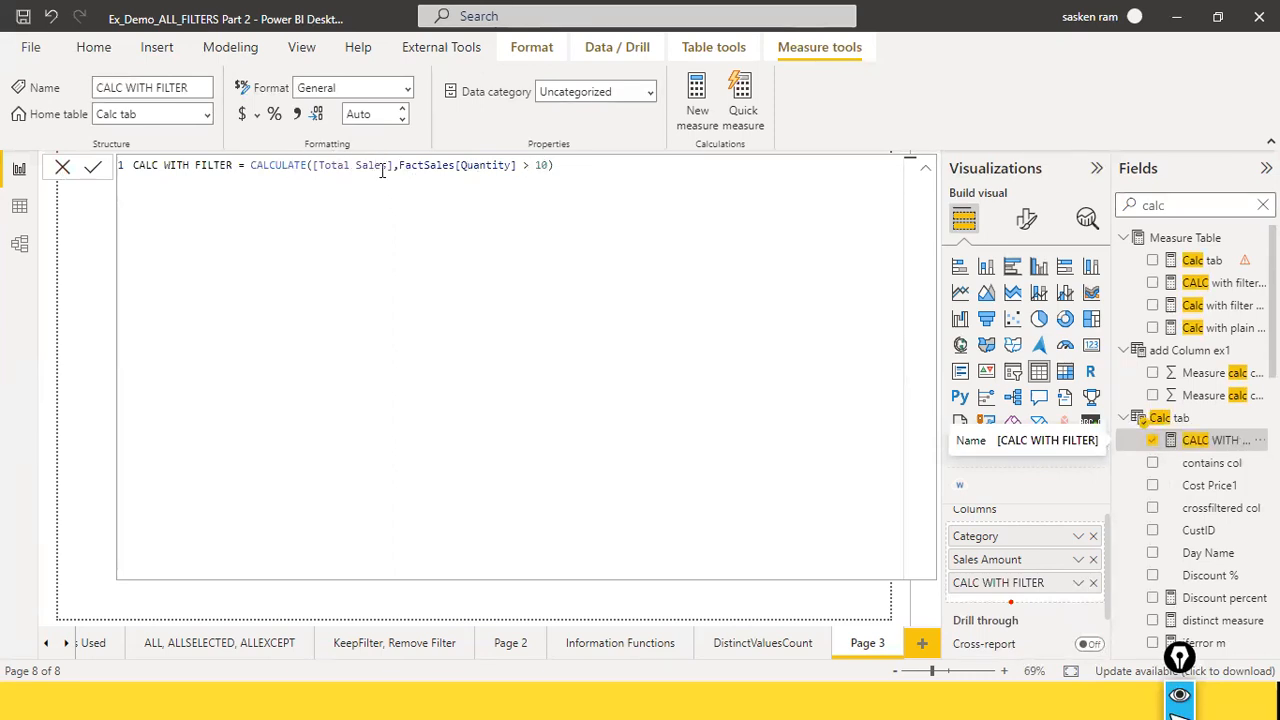
{"action": "left_click", "coordinate": [546, 165]}
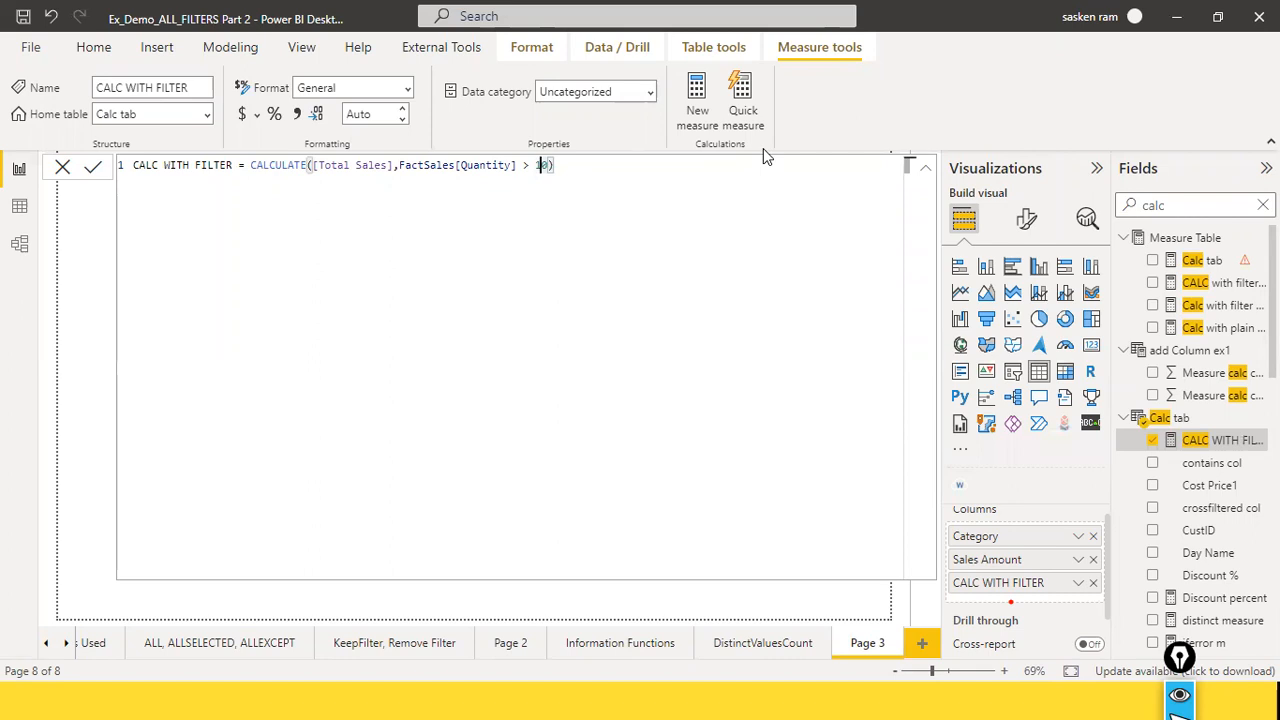
{"action": "type", "text": "0"}
{"action": "key", "text": "Return"}
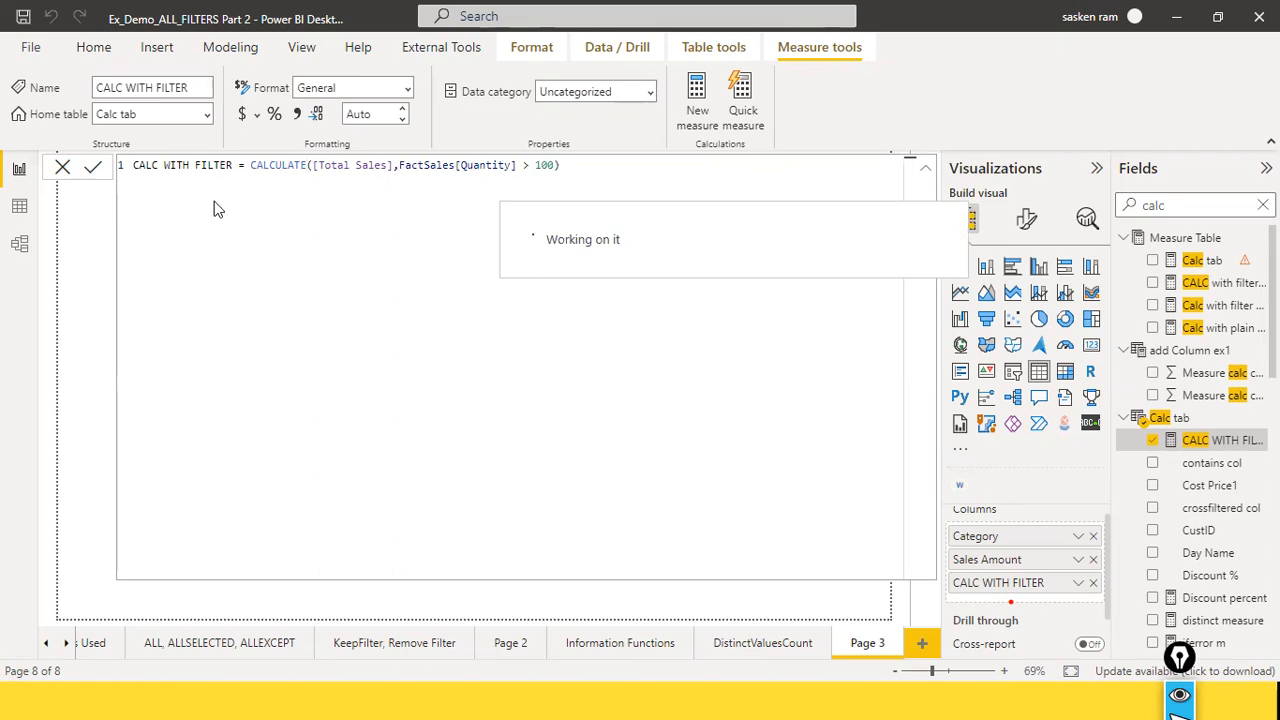
{"action": "left_click", "coordinate": [62, 170]}
{"action": "left_click", "coordinate": [581, 285]}
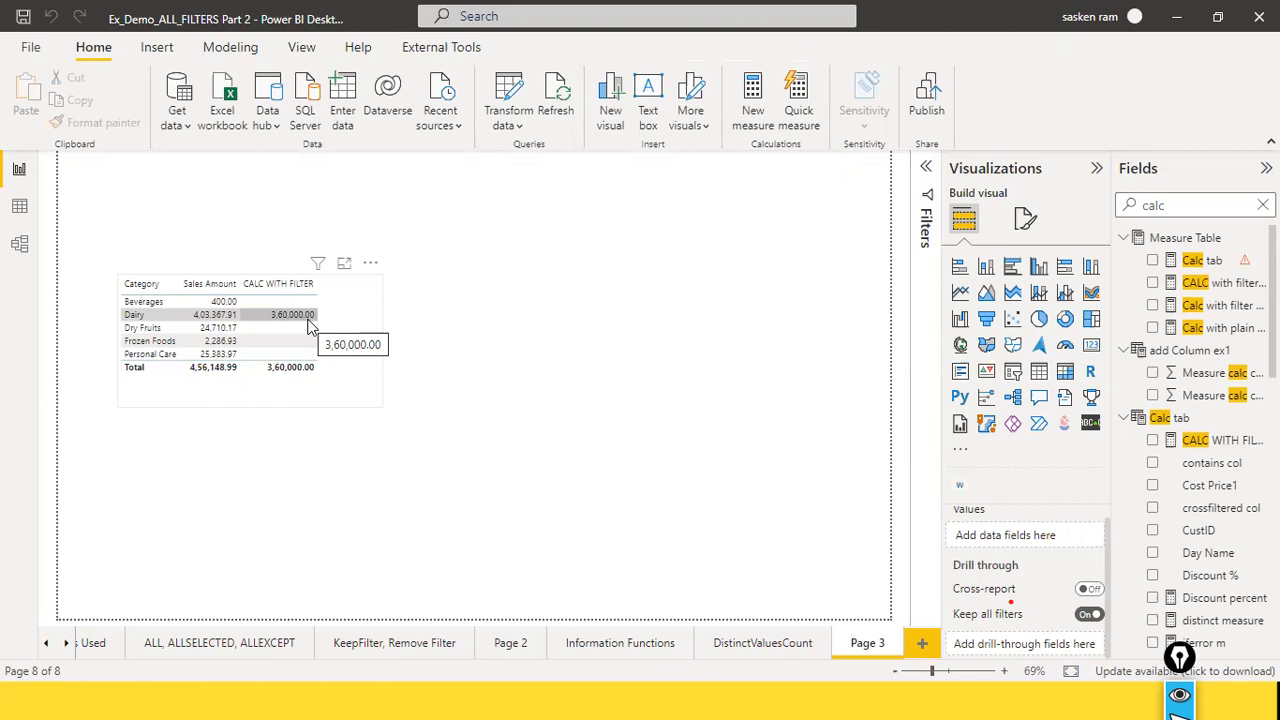
Step: Switch to the data view, search the fields for product name and display the DimProduct table
{"action": "left_click", "coordinate": [22, 210]}
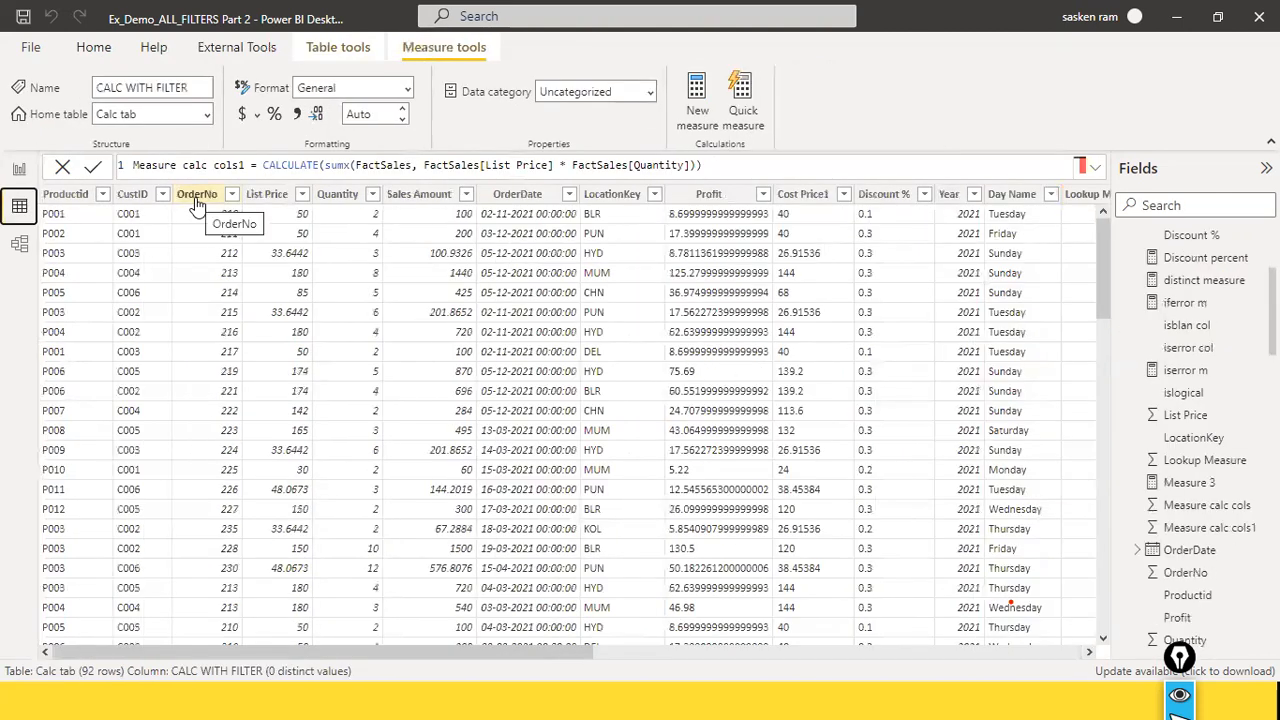
{"action": "scroll", "coordinate": [1259, 349], "scroll_direction": "up", "scroll_amount": 3}
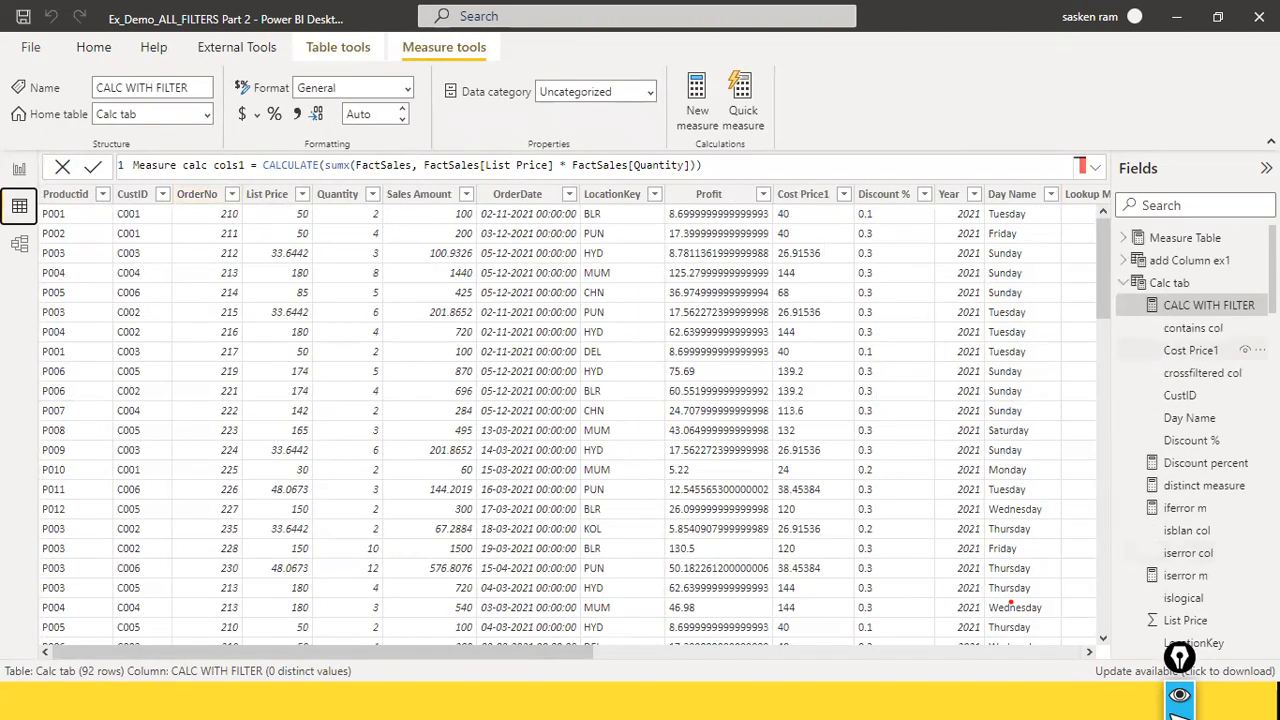
{"action": "left_click", "coordinate": [1187, 204]}
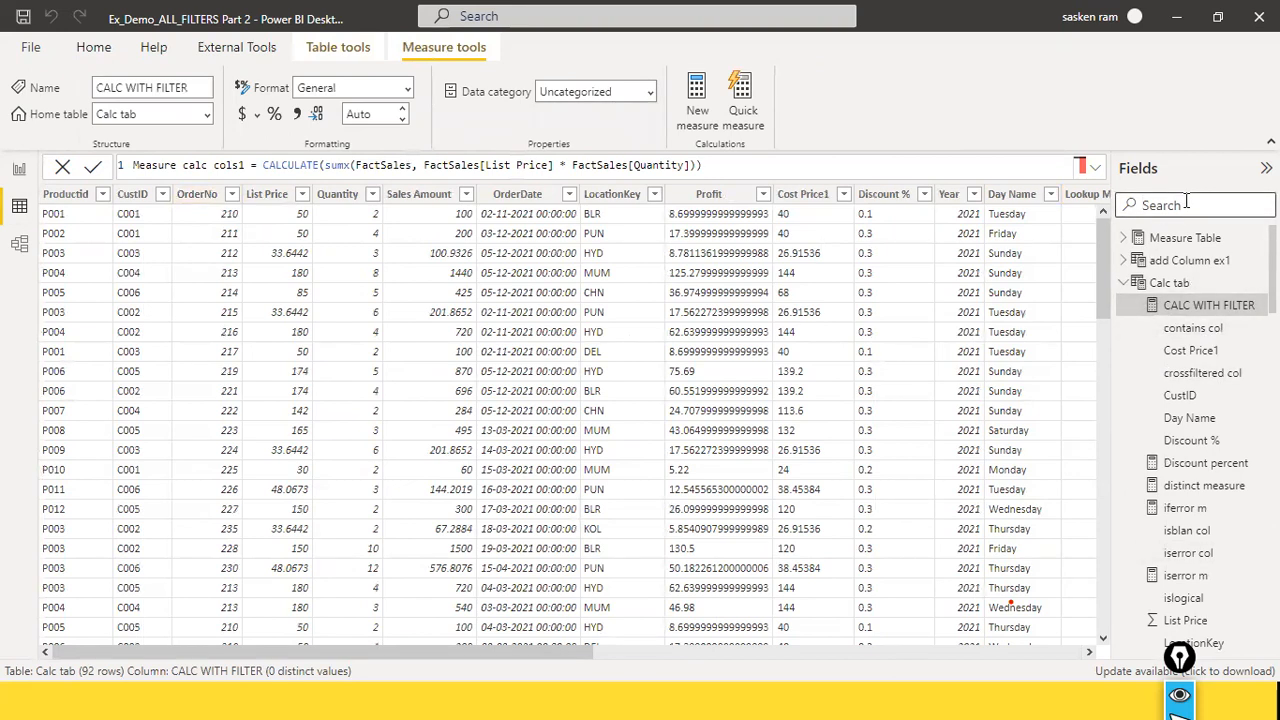
{"action": "type", "text": "produc"}
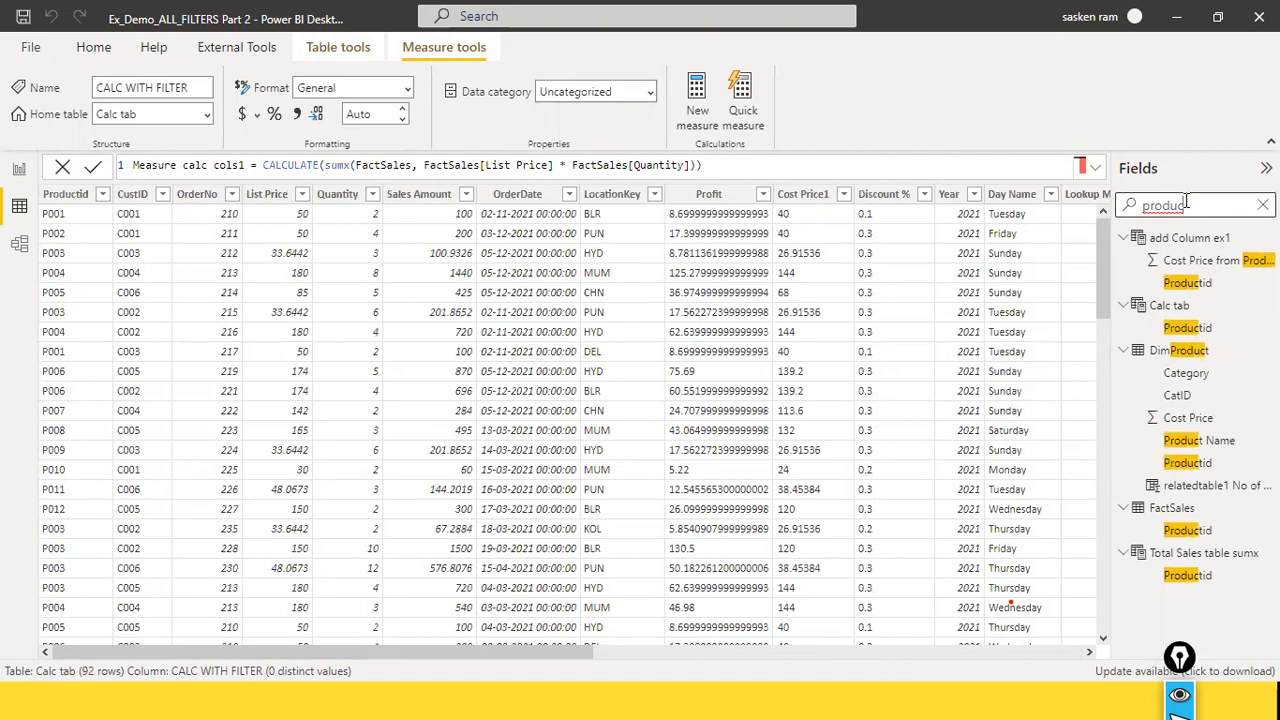
{"action": "type", "text": "t anam"}
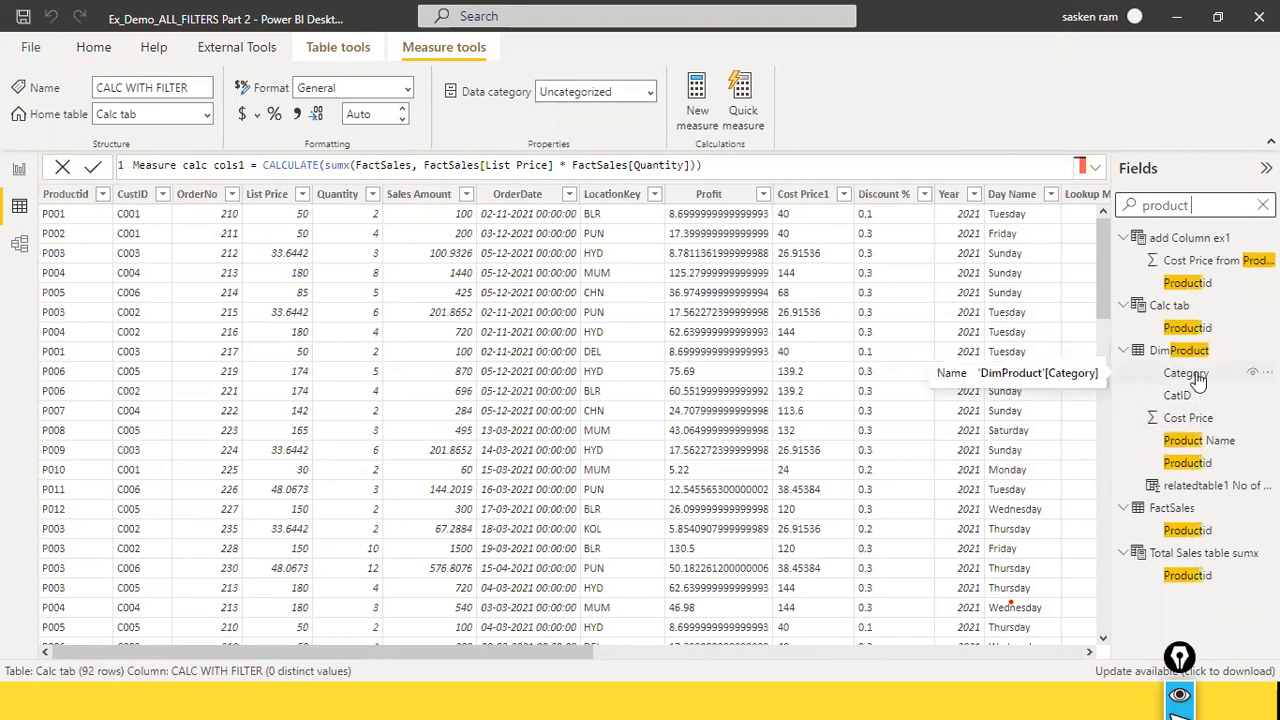
{"action": "key", "text": "BackSpace"}
{"action": "key", "text": "BackSpace"}
{"action": "key", "text": "BackSpace"}
{"action": "key", "text": "BackSpace"}
{"action": "type", "text": "name"}
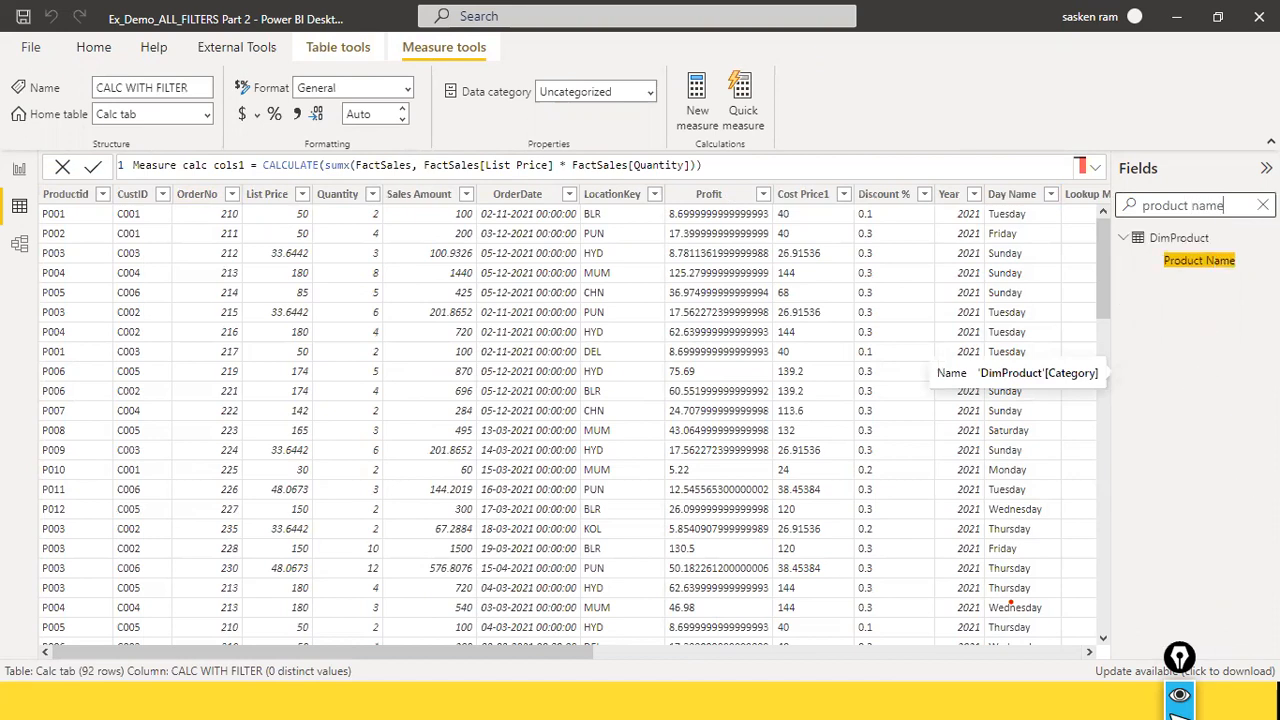
{"action": "left_click", "coordinate": [1179, 240]}
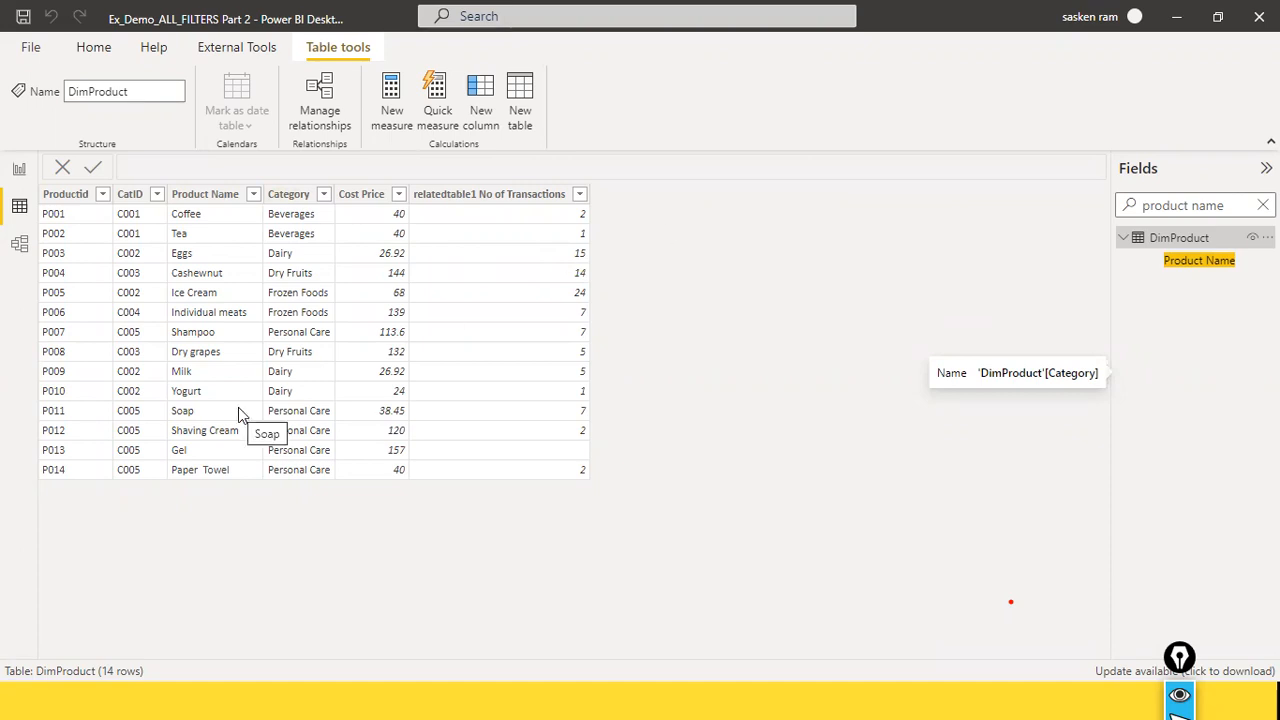
{"action": "left_click", "coordinate": [19, 169]}
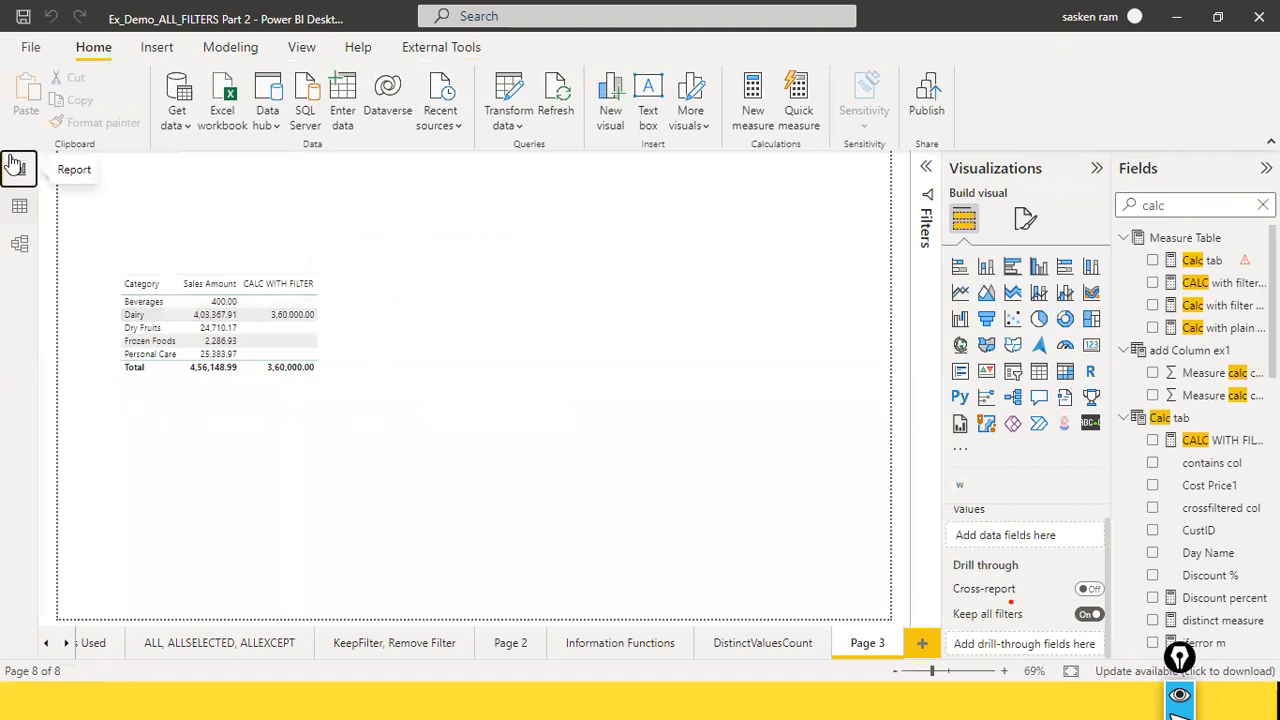
{"action": "left_click", "coordinate": [20, 206]}
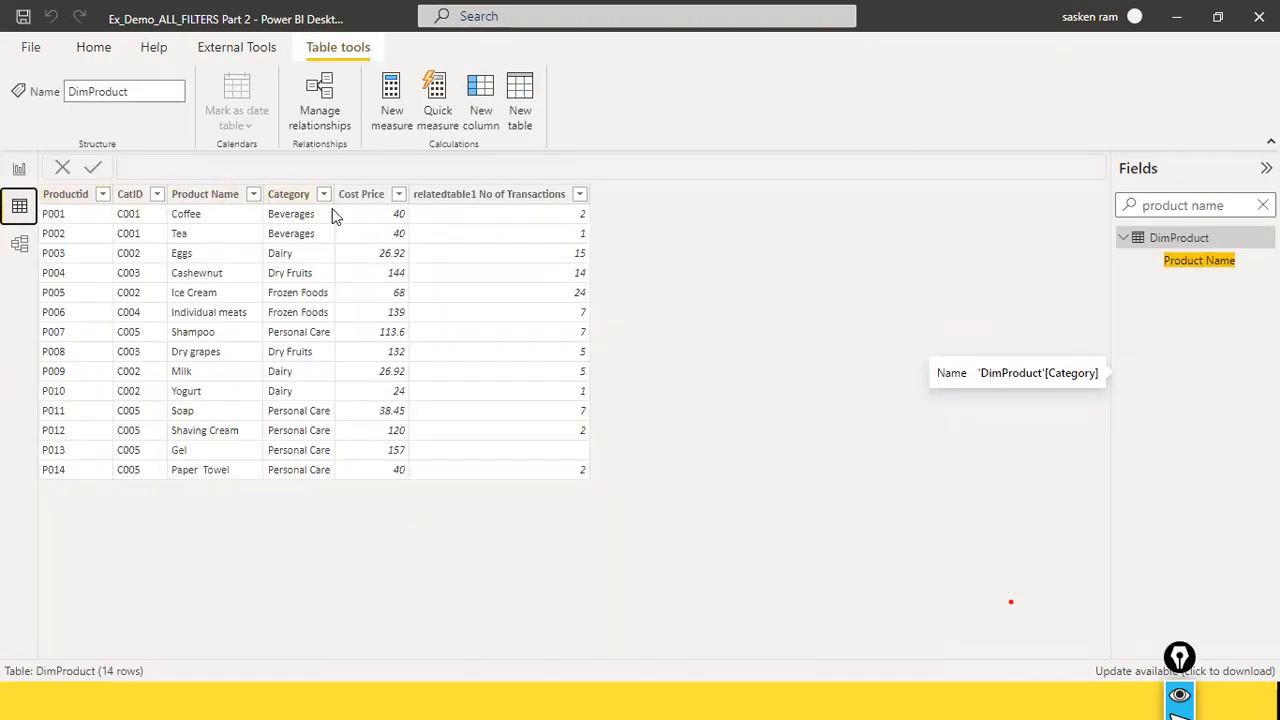
{"action": "left_click", "coordinate": [254, 194]}
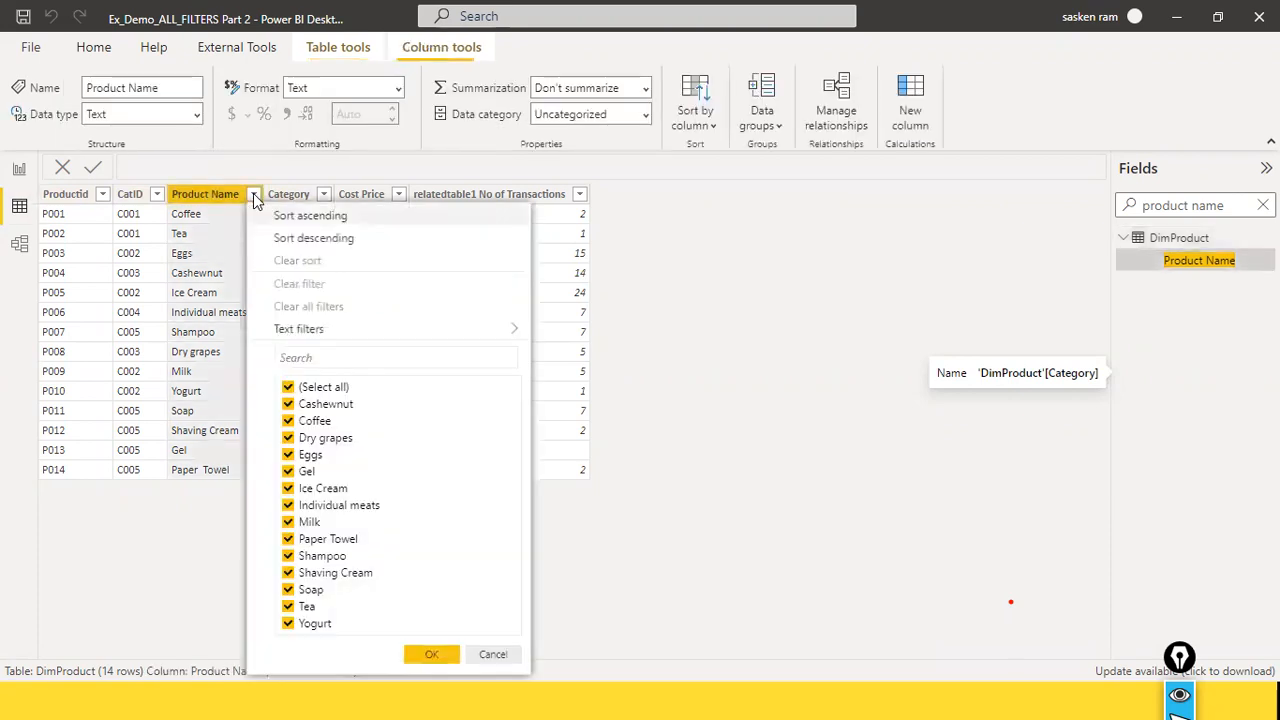
{"action": "left_click", "coordinate": [289, 387]}
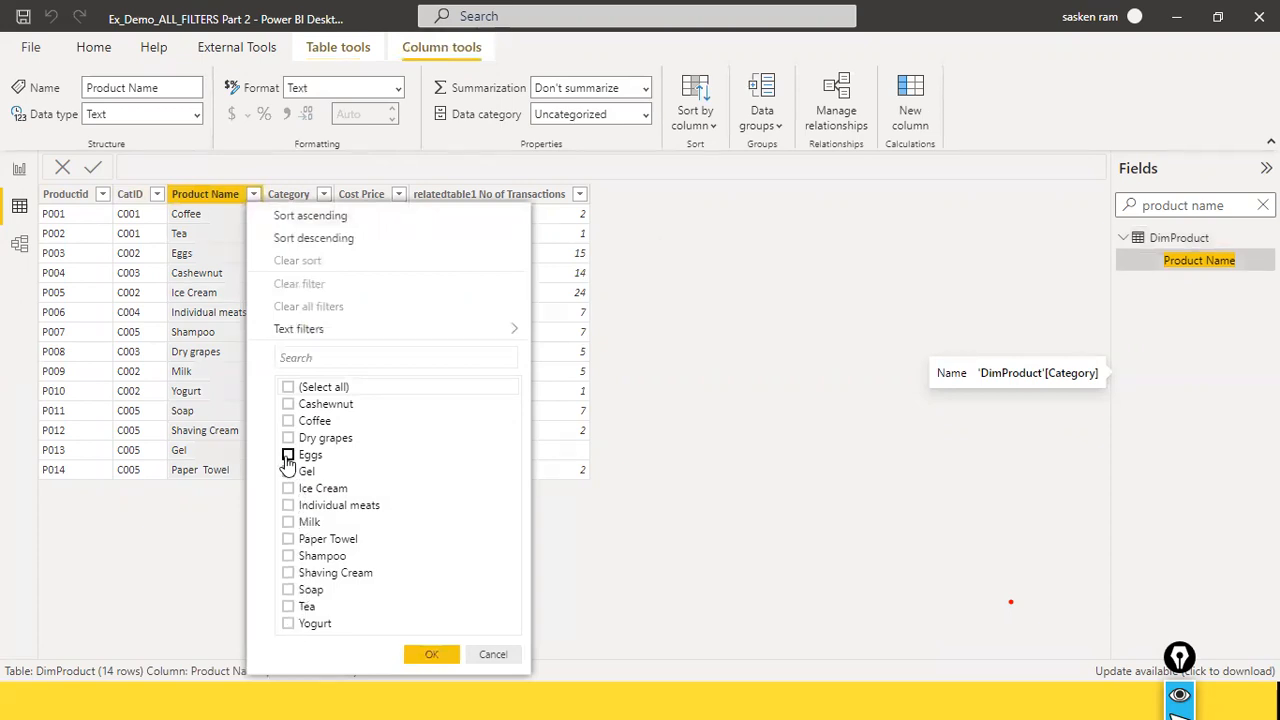
{"action": "left_click", "coordinate": [492, 654]}
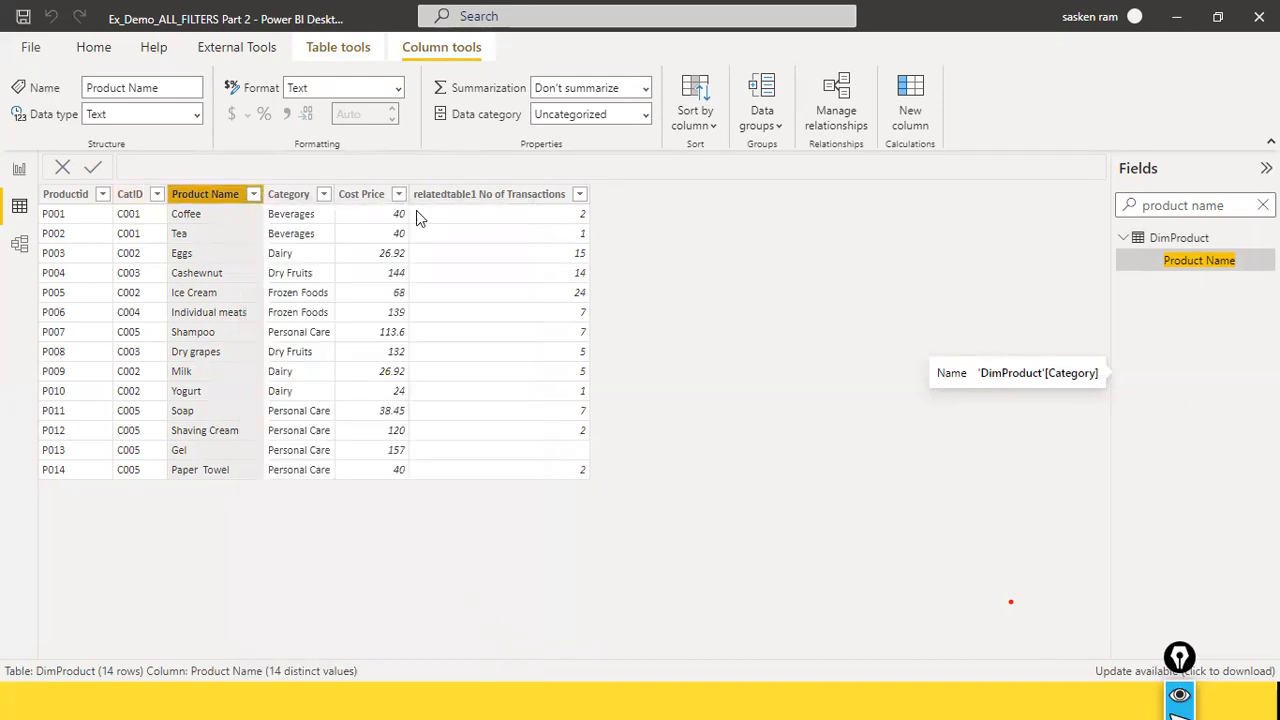
Step: Search the fields for cate and display the DimCategory table to examine its category IDs
{"action": "left_click", "coordinate": [1263, 205]}
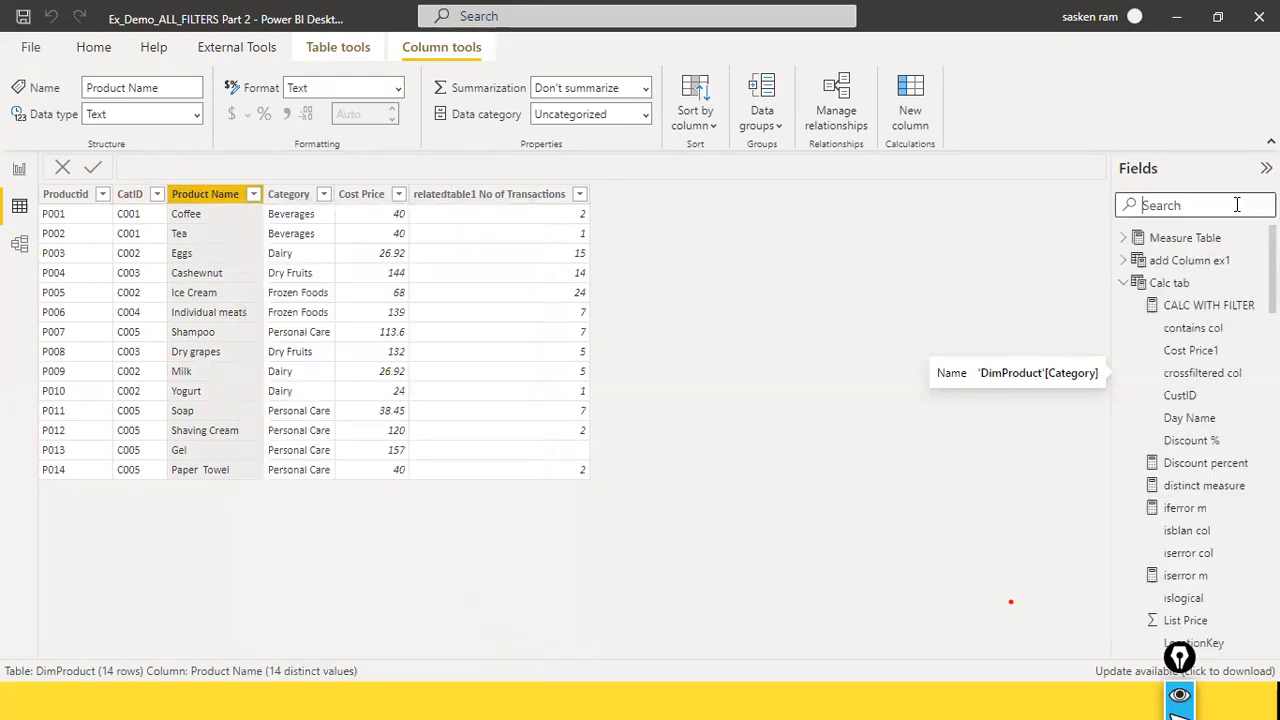
{"action": "type", "text": "cate"}
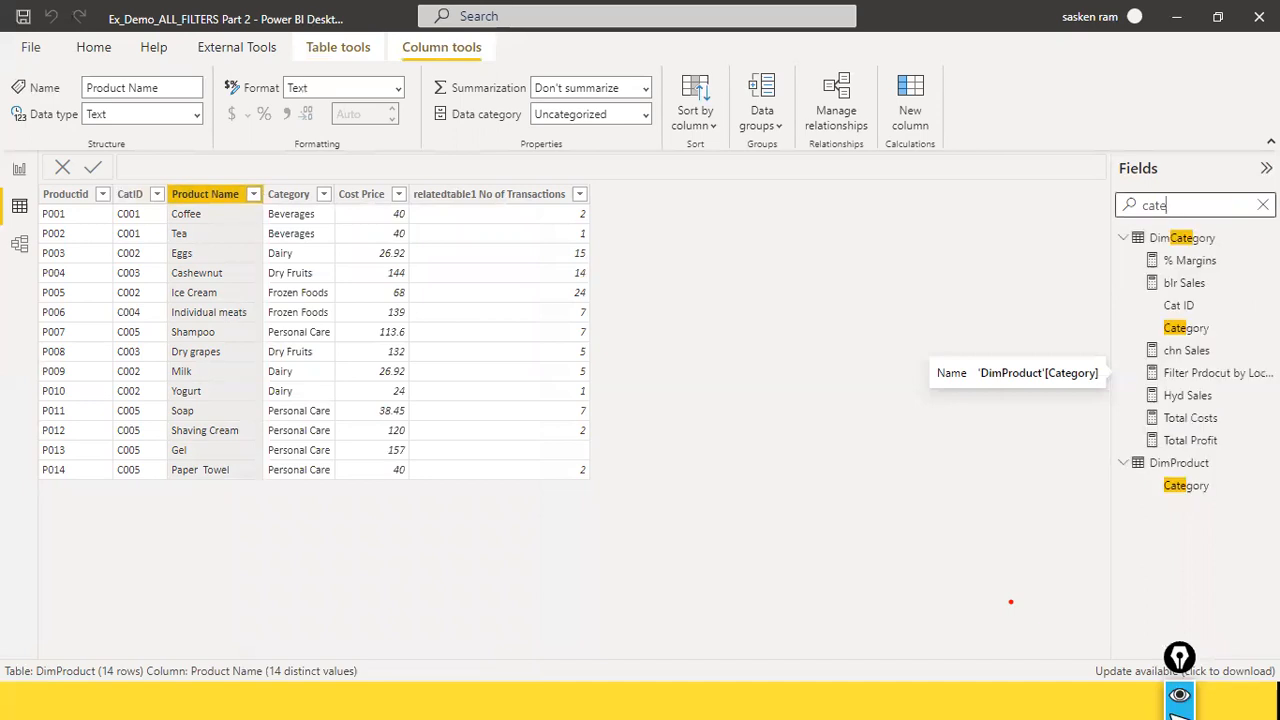
{"action": "left_click", "coordinate": [1190, 329]}
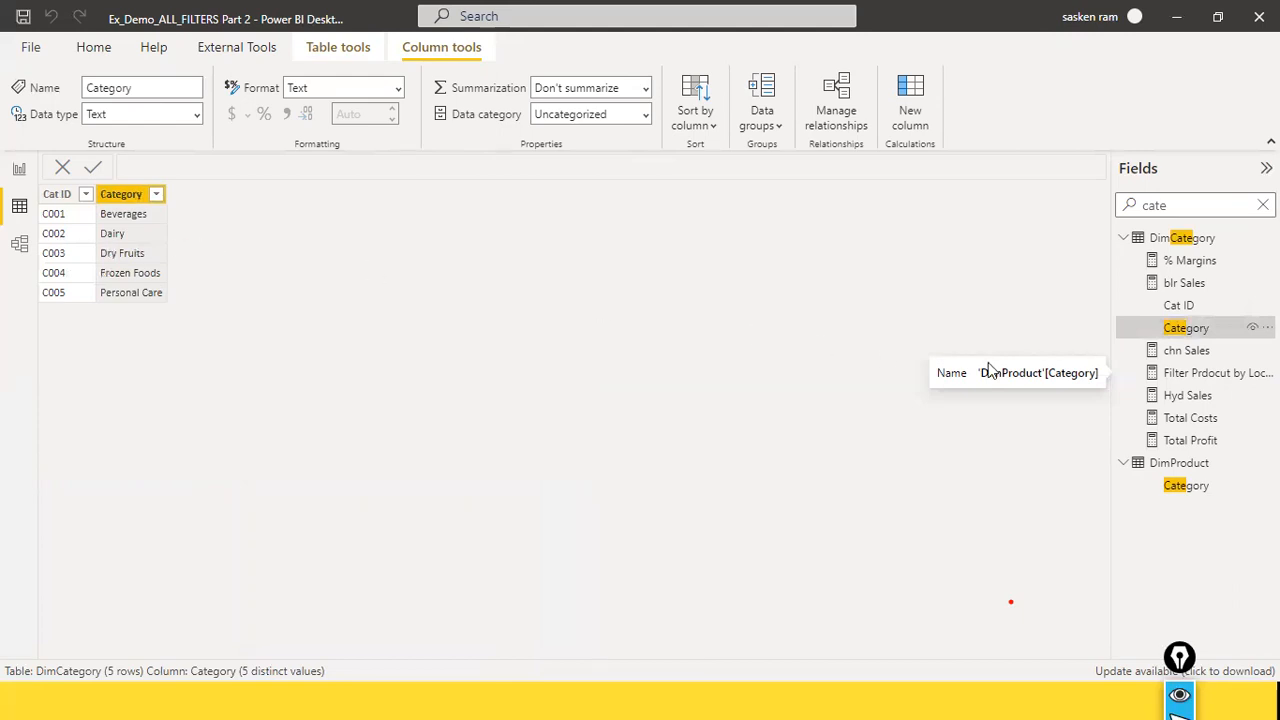
Step: Search the fields for produ and display the DimProduct table again
{"action": "left_click", "coordinate": [1262, 205]}
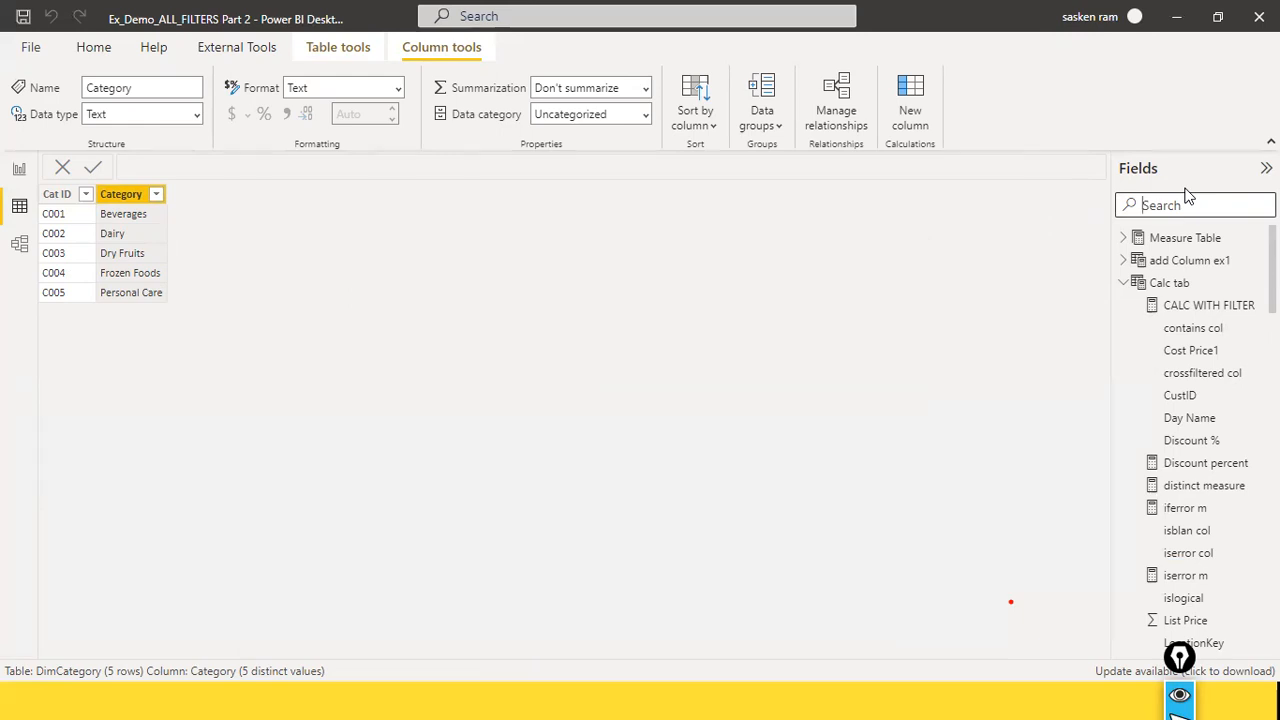
{"action": "type", "text": "rod"}
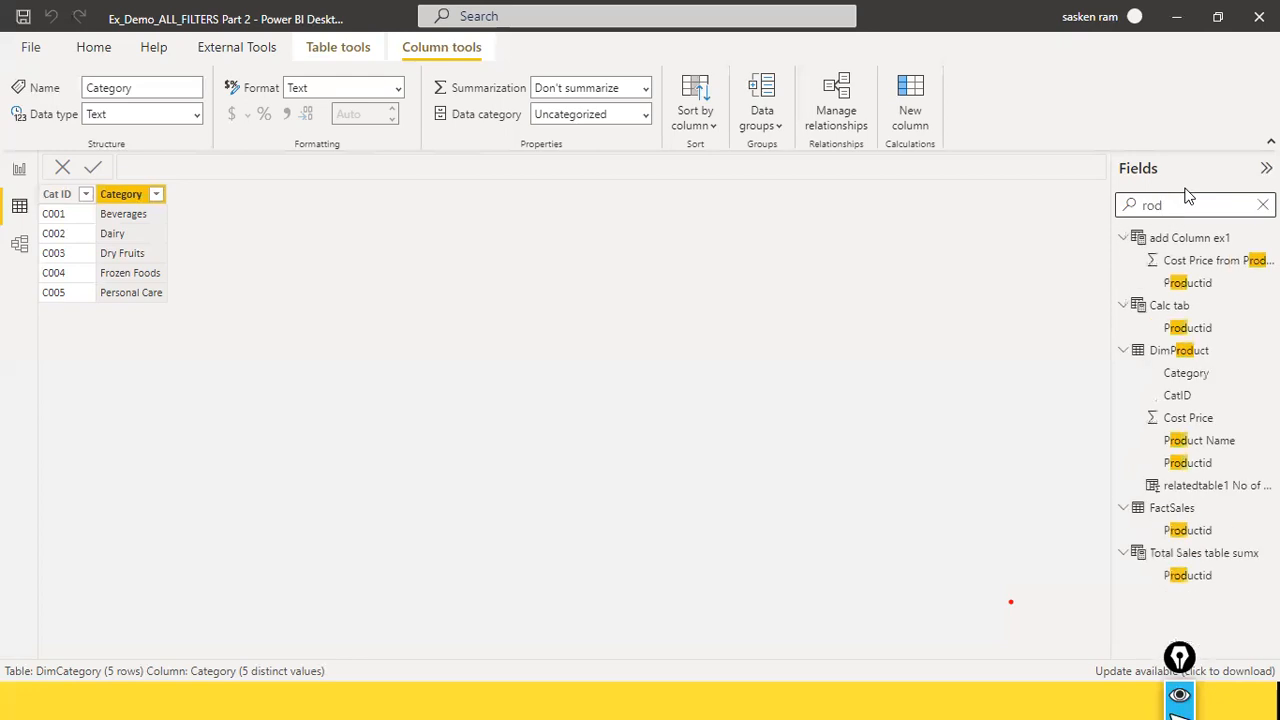
{"action": "key", "text": "BackSpace"}
{"action": "key", "text": "BackSpace"}
{"action": "key", "text": "BackSpace"}
{"action": "type", "text": "prodd"}
{"action": "key", "text": "BackSpace"}
{"action": "type", "text": "u"}
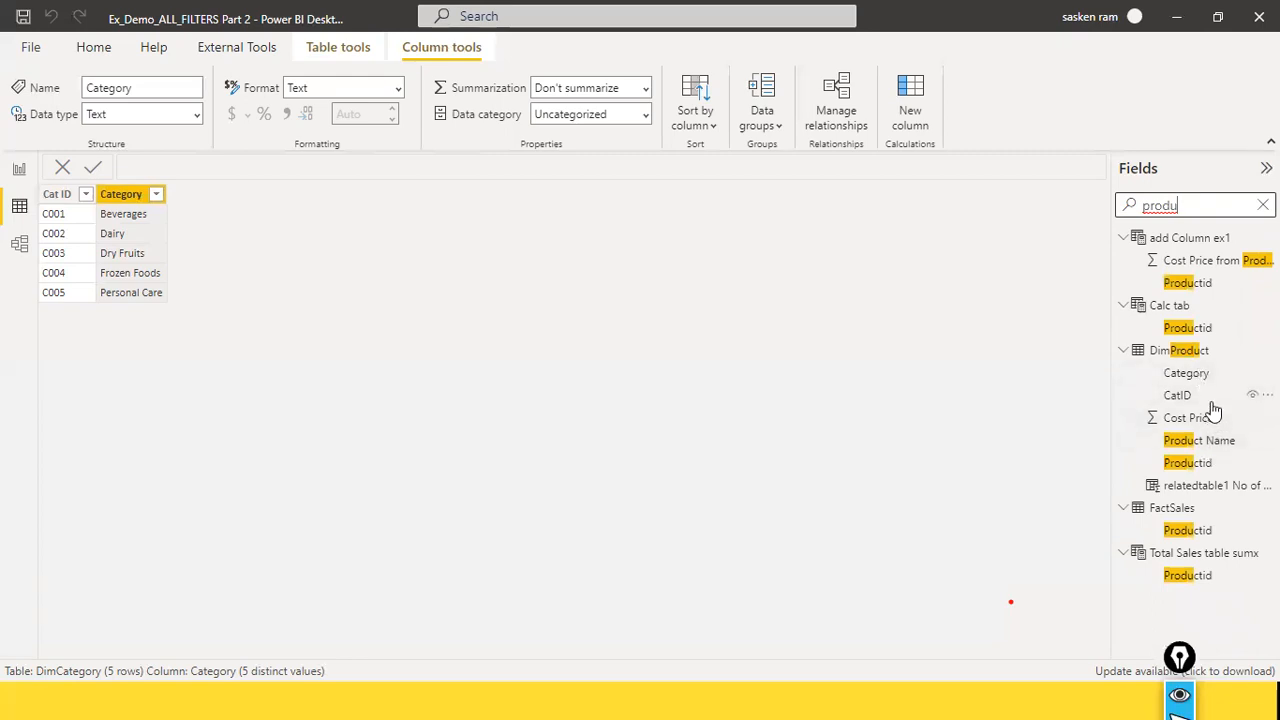
{"action": "left_click", "coordinate": [1188, 352]}
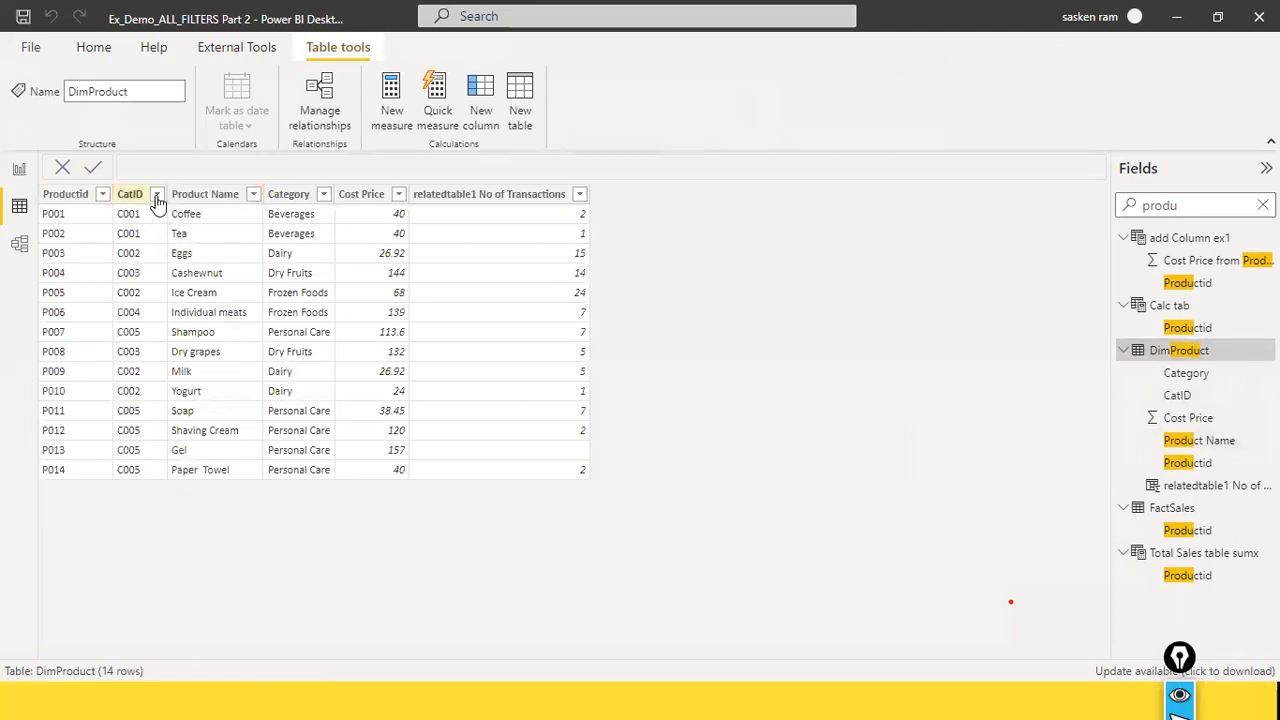
Step: Filter the CatID column of the DimProduct table to show only C002
{"action": "left_click", "coordinate": [157, 194]}
{"action": "left_click", "coordinate": [191, 388]}
{"action": "left_click", "coordinate": [191, 420]}
{"action": "left_click", "coordinate": [335, 502]}
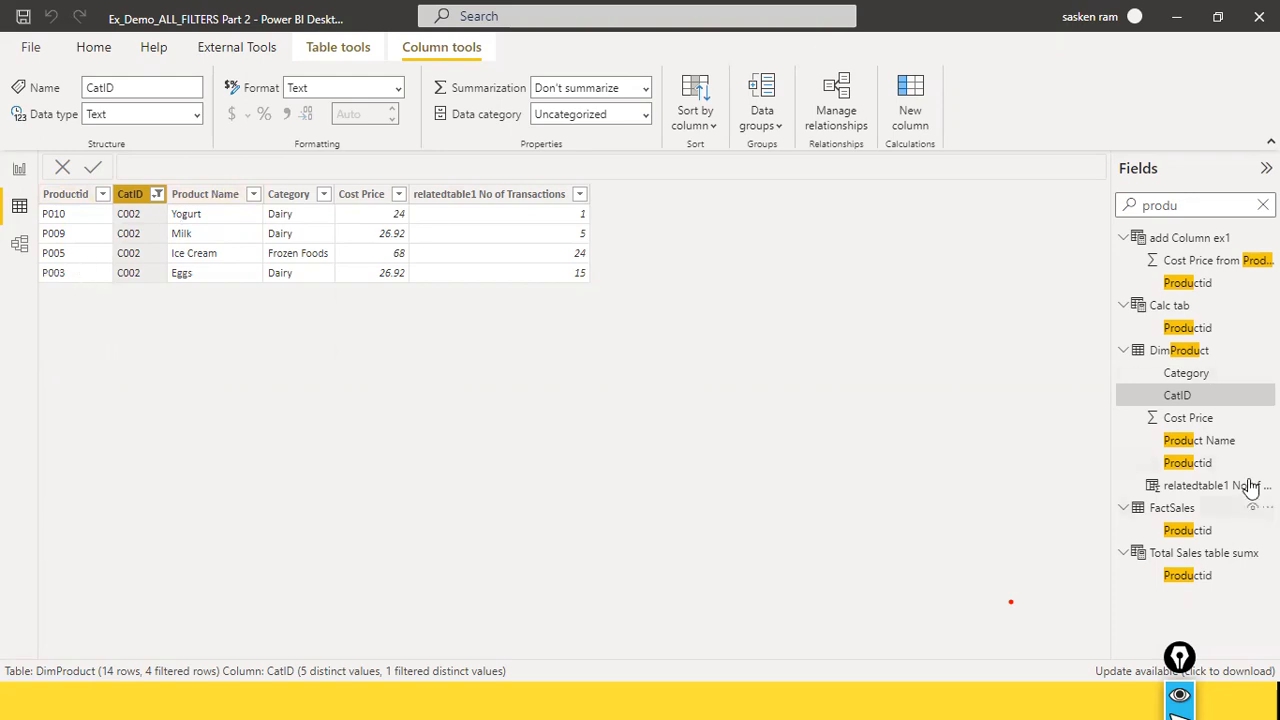
Step: Search the fields for factsal and display the FactSales table's rows
{"action": "left_click", "coordinate": [1240, 205]}
{"action": "left_click", "coordinate": [1263, 205]}
{"action": "left_click", "coordinate": [1224, 205]}
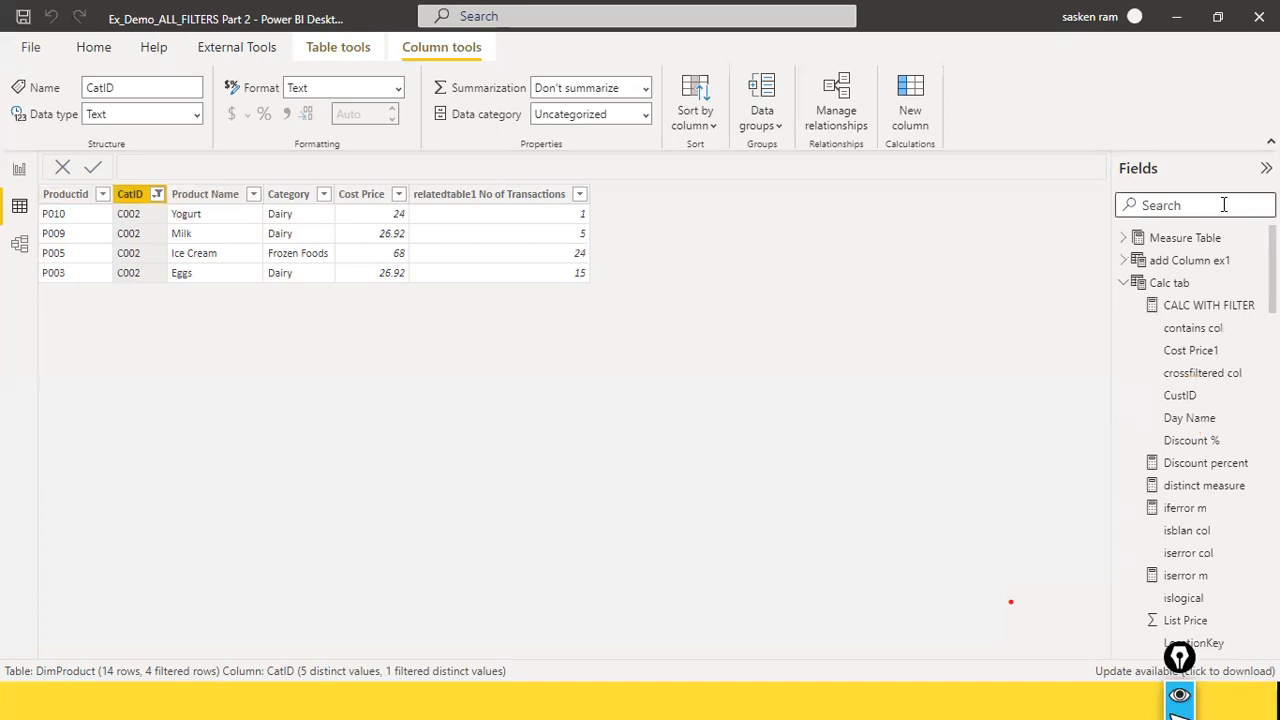
{"action": "type", "text": "factt"}
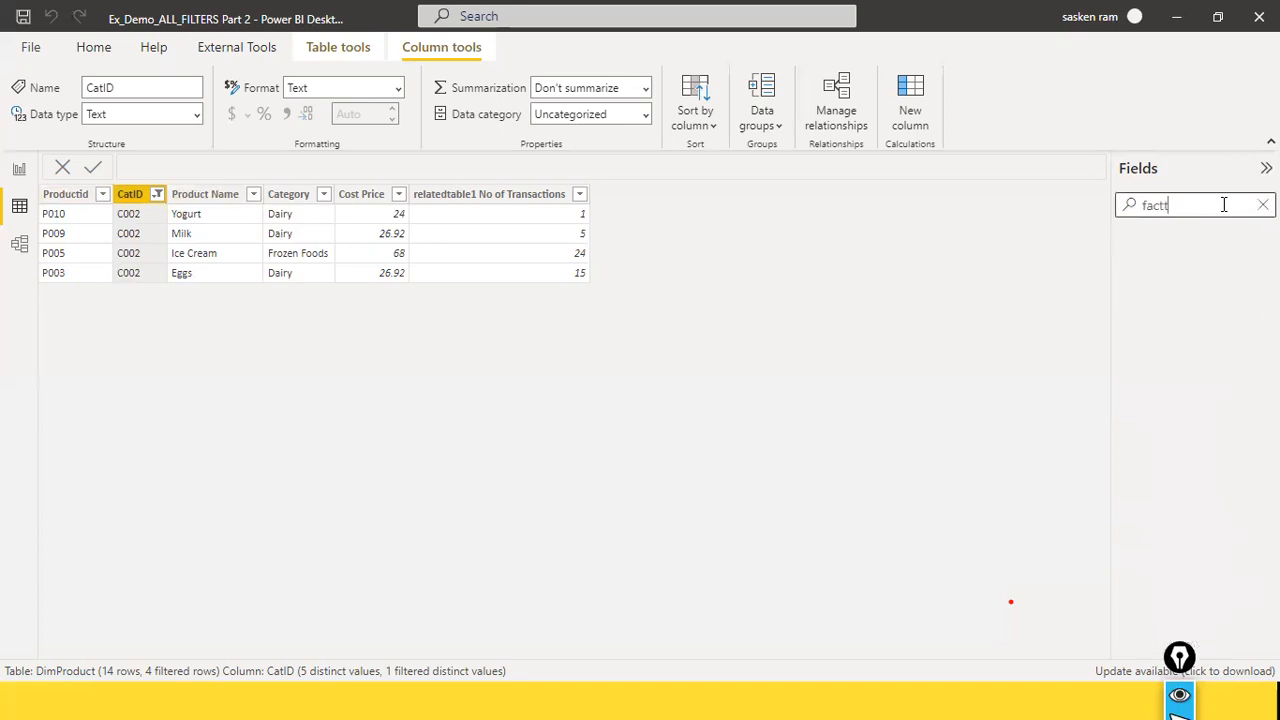
{"action": "key", "text": "BackSpace"}
{"action": "type", "text": "sal"}
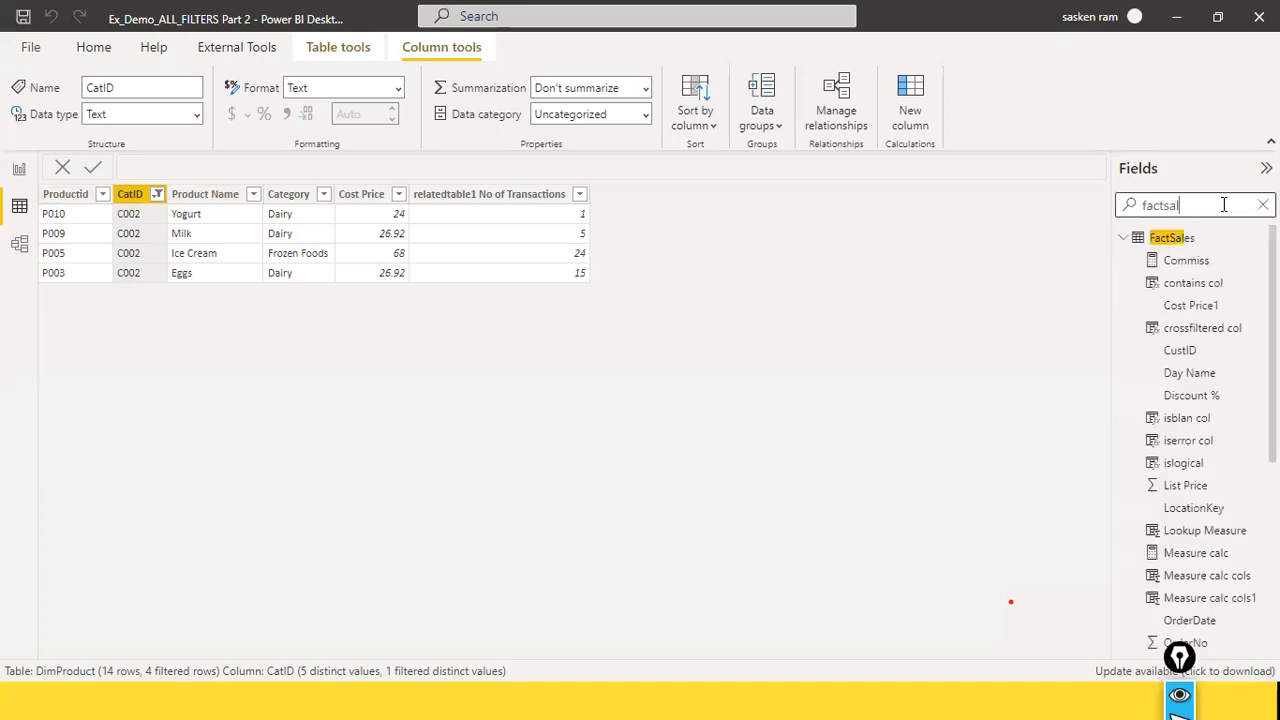
{"action": "left_click", "coordinate": [1168, 240]}
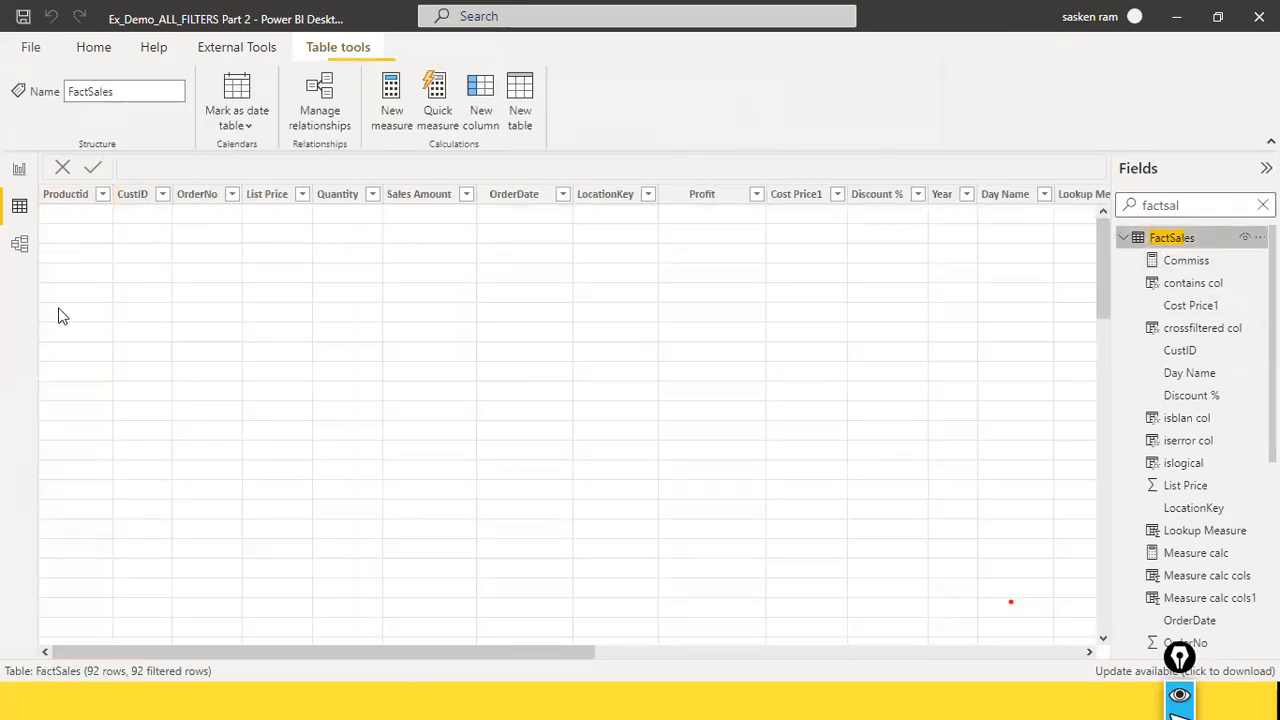
Step: Filter the FactSales Productid column to P003, P005, P009 and P010, then return to the report view
{"action": "left_click", "coordinate": [104, 193]}
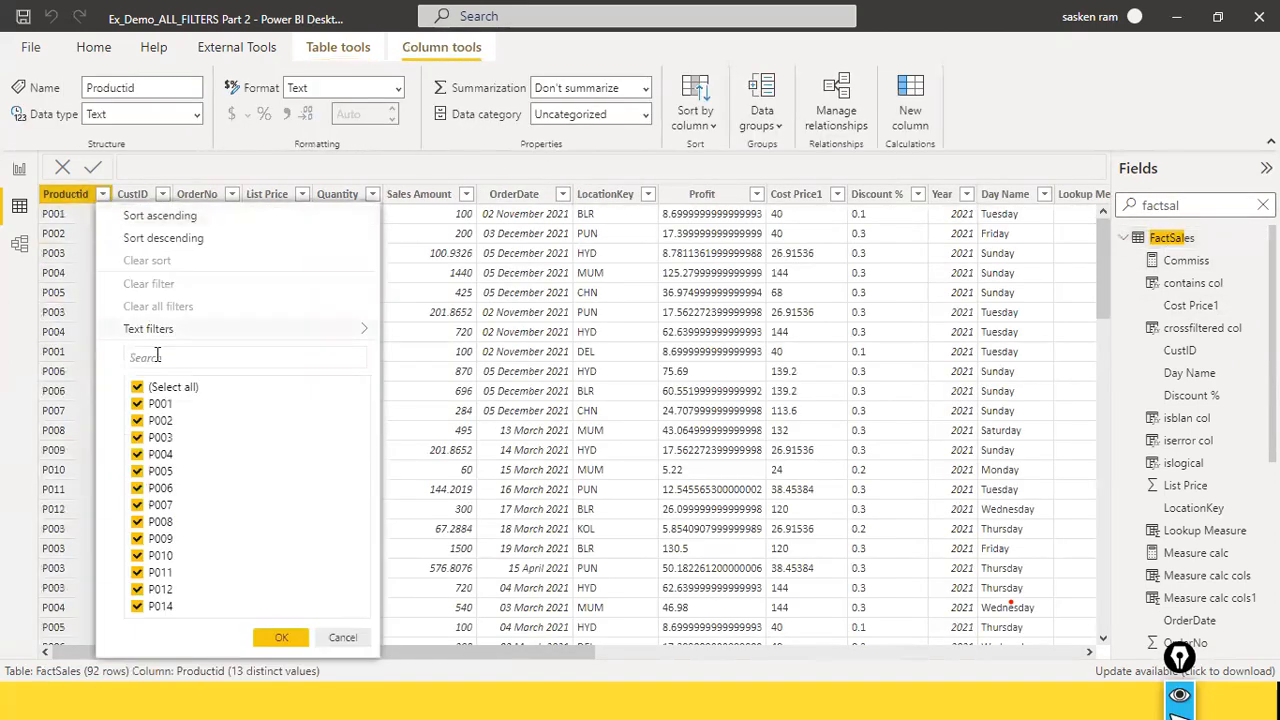
{"action": "left_click", "coordinate": [137, 387]}
{"action": "left_click", "coordinate": [136, 439]}
{"action": "left_click", "coordinate": [137, 471]}
{"action": "left_click", "coordinate": [137, 539]}
{"action": "left_click", "coordinate": [137, 556]}
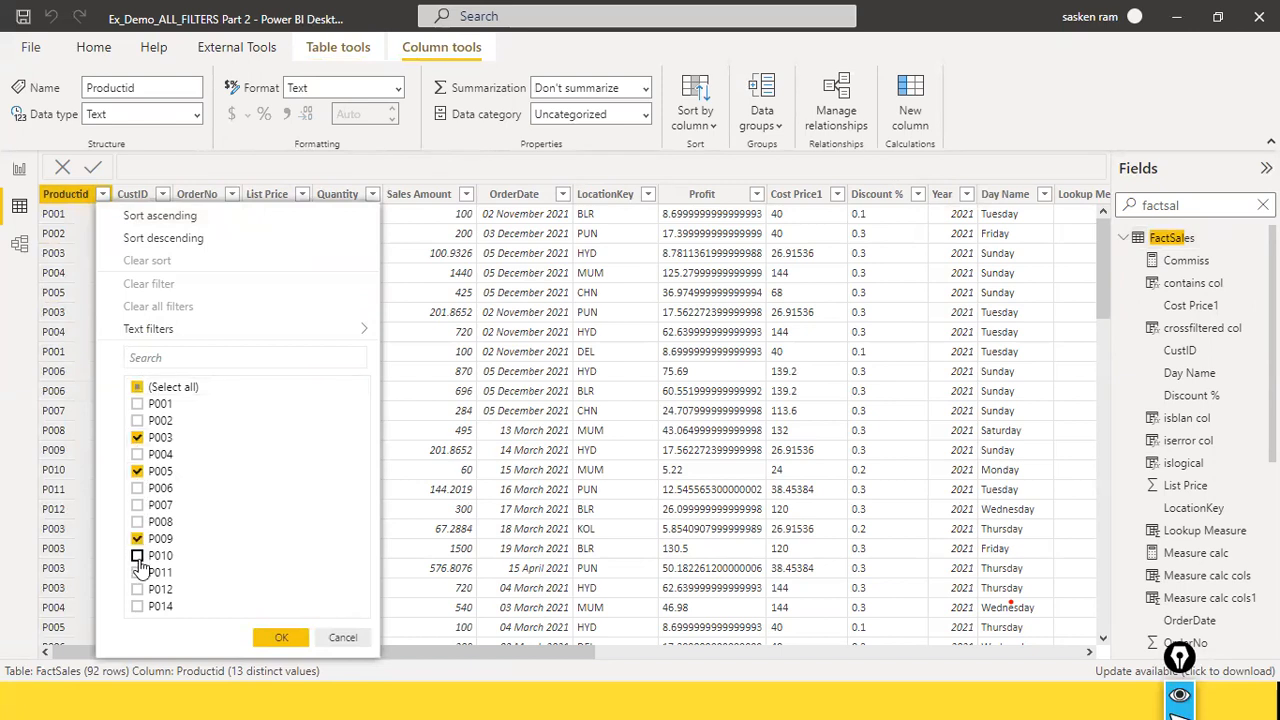
{"action": "left_click", "coordinate": [279, 638]}
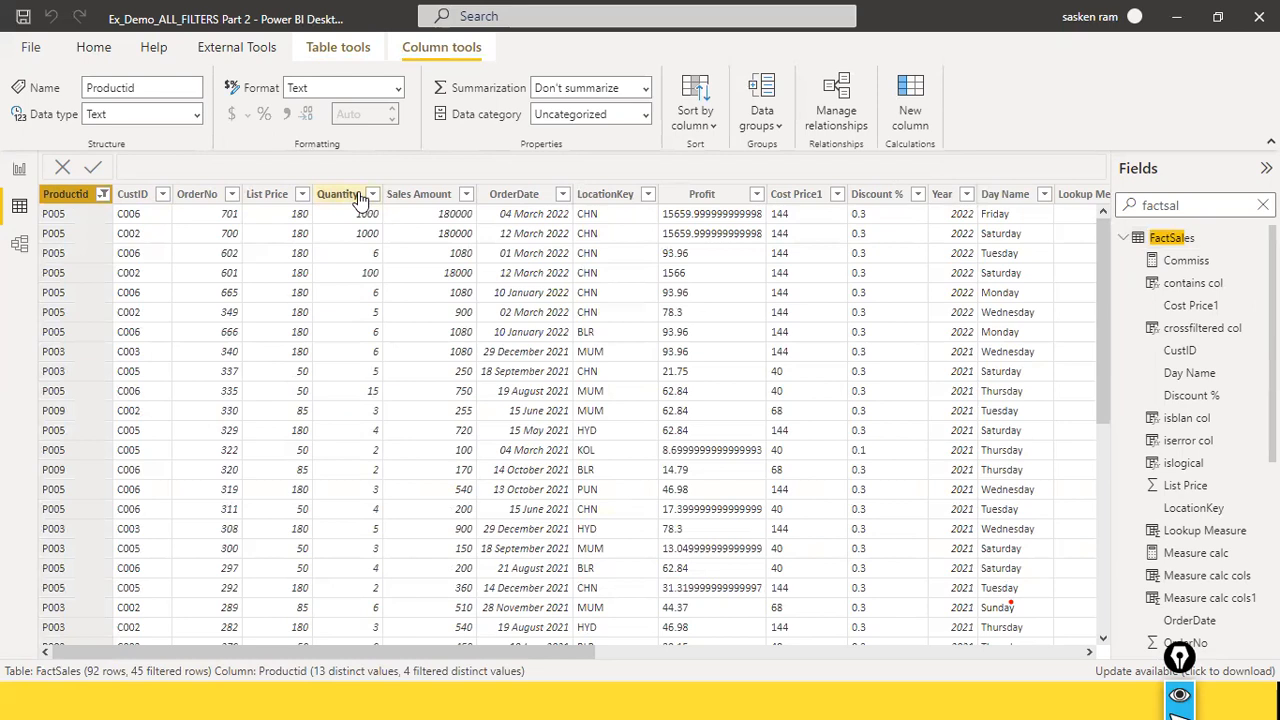
{"action": "left_click", "coordinate": [17, 170]}
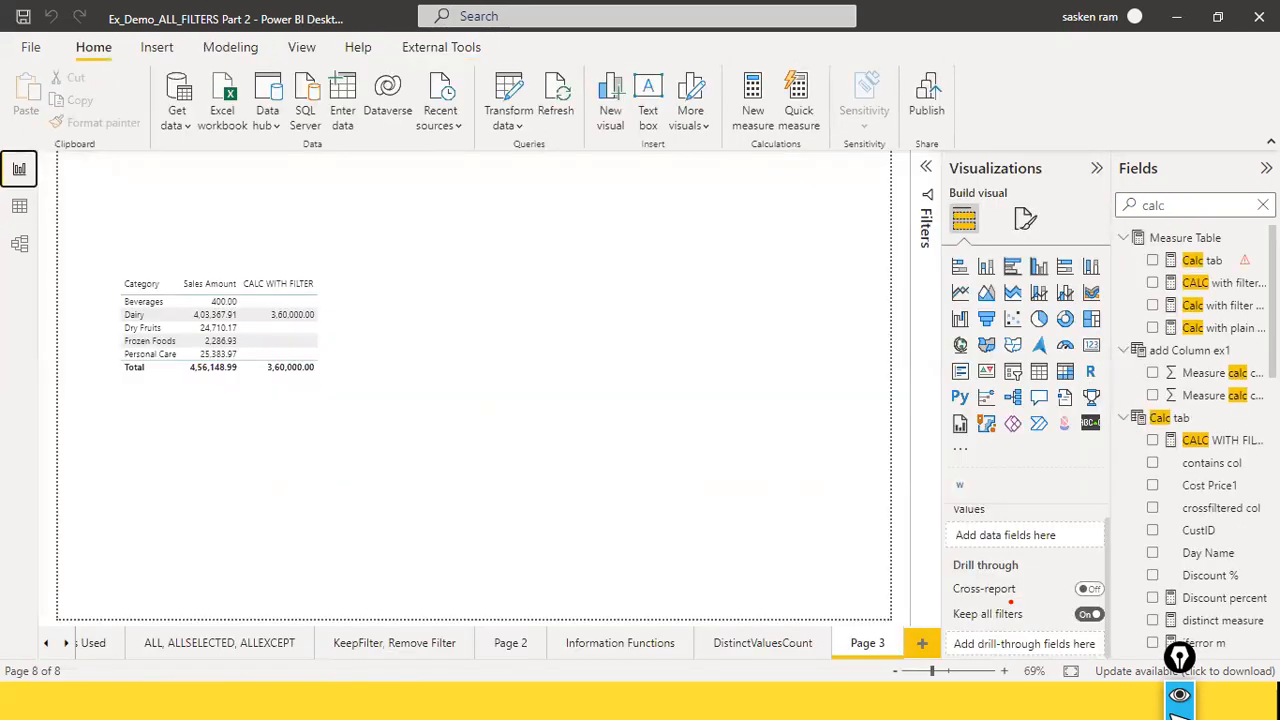
Step: Search the fields for calc and review the formula of the CALC WITH FILTER measure without changing it
{"action": "left_click", "coordinate": [1263, 205]}
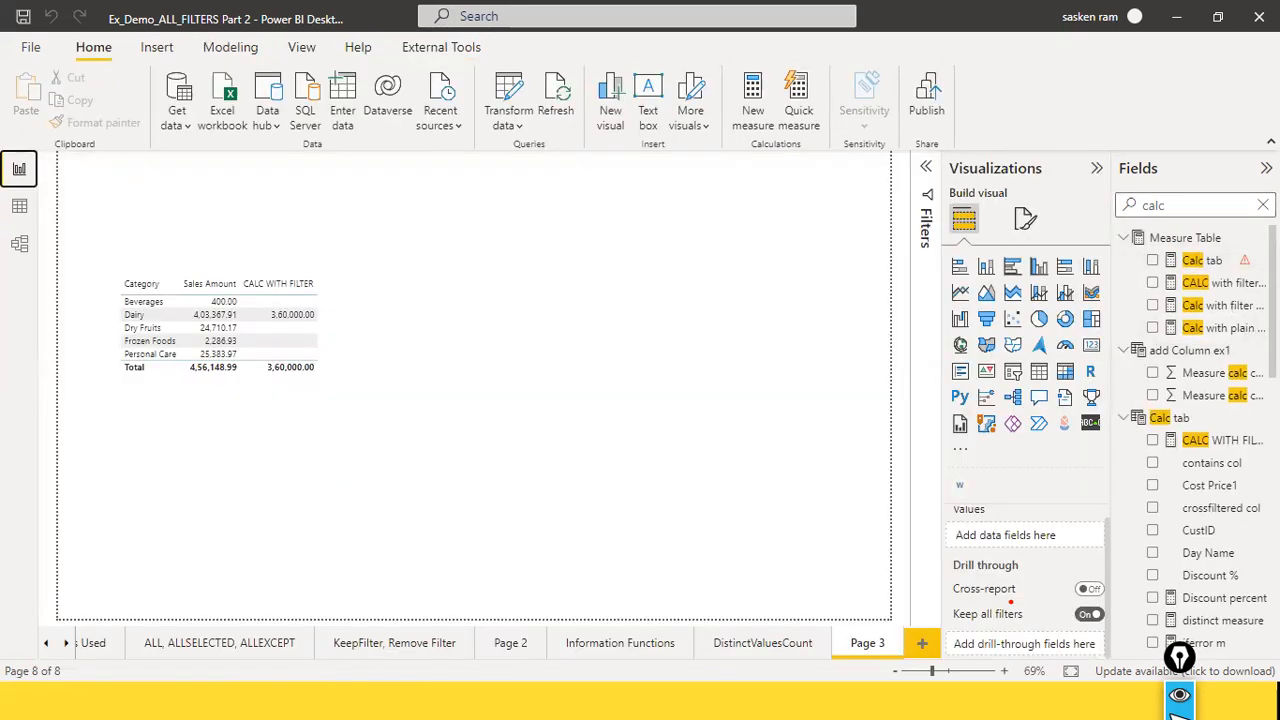
{"action": "left_click", "coordinate": [330, 363]}
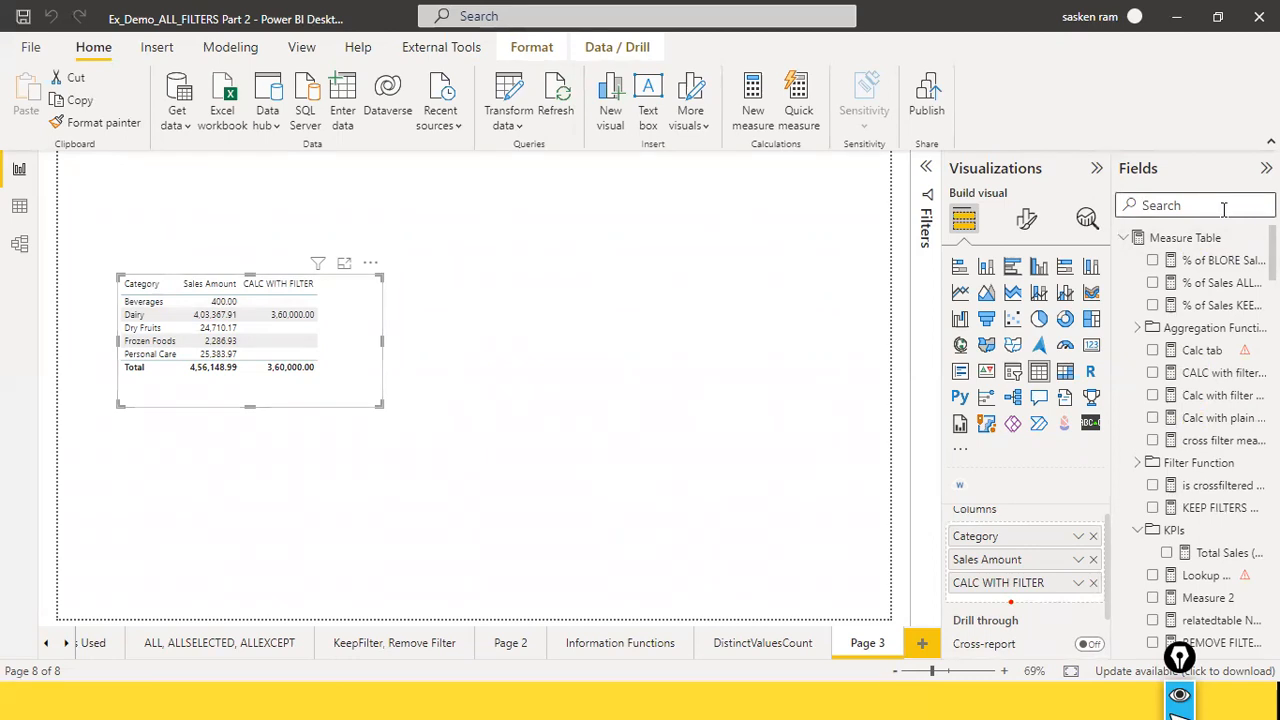
{"action": "type", "text": "calc"}
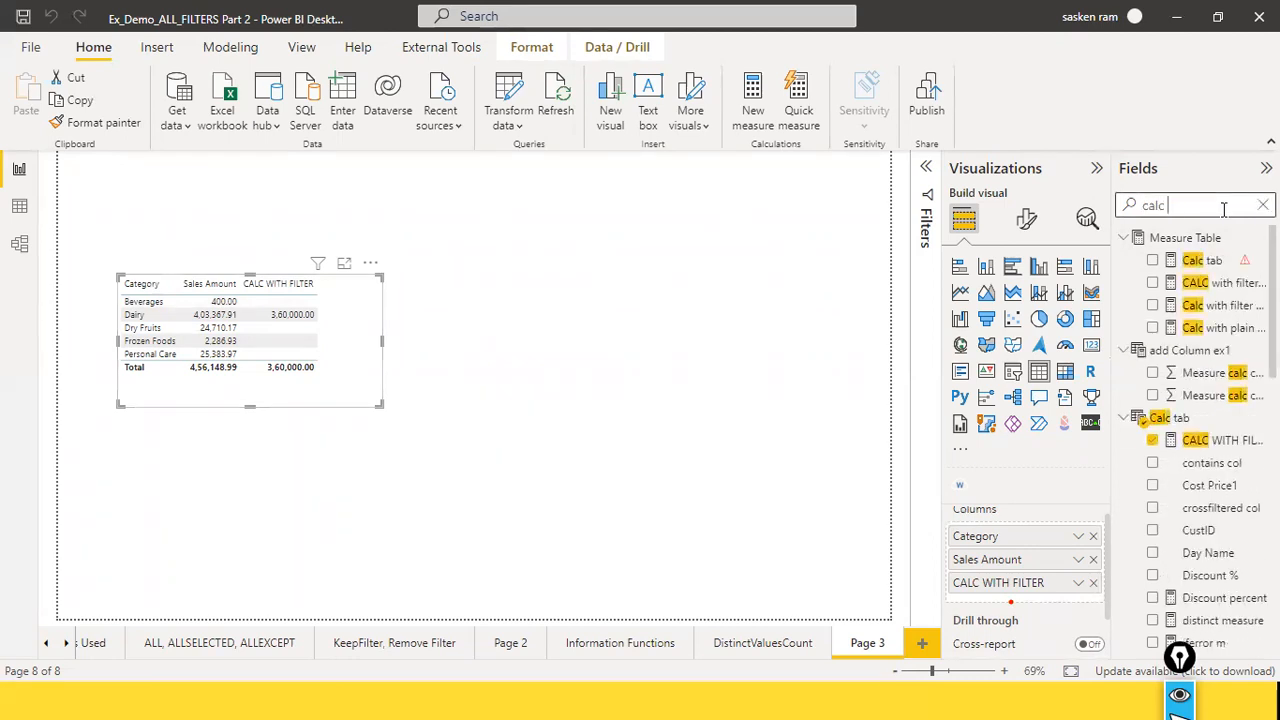
{"action": "left_click", "coordinate": [1222, 440]}
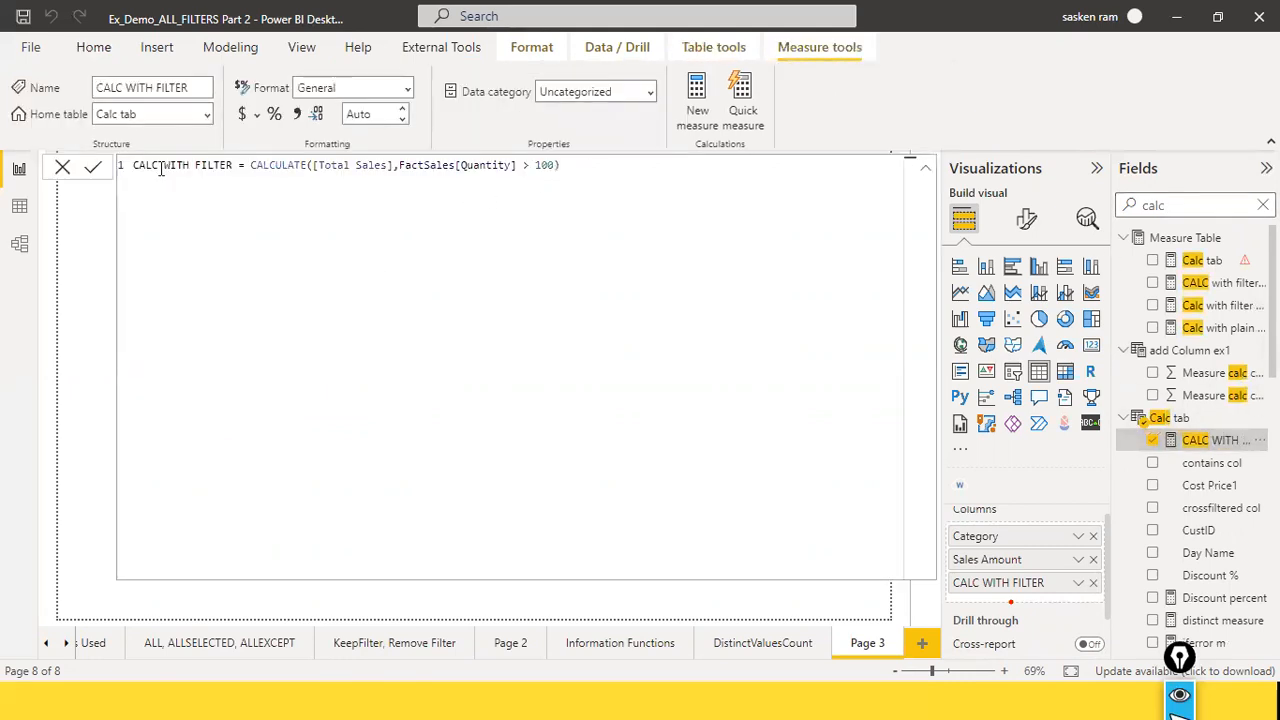
{"action": "left_click", "coordinate": [62, 167]}
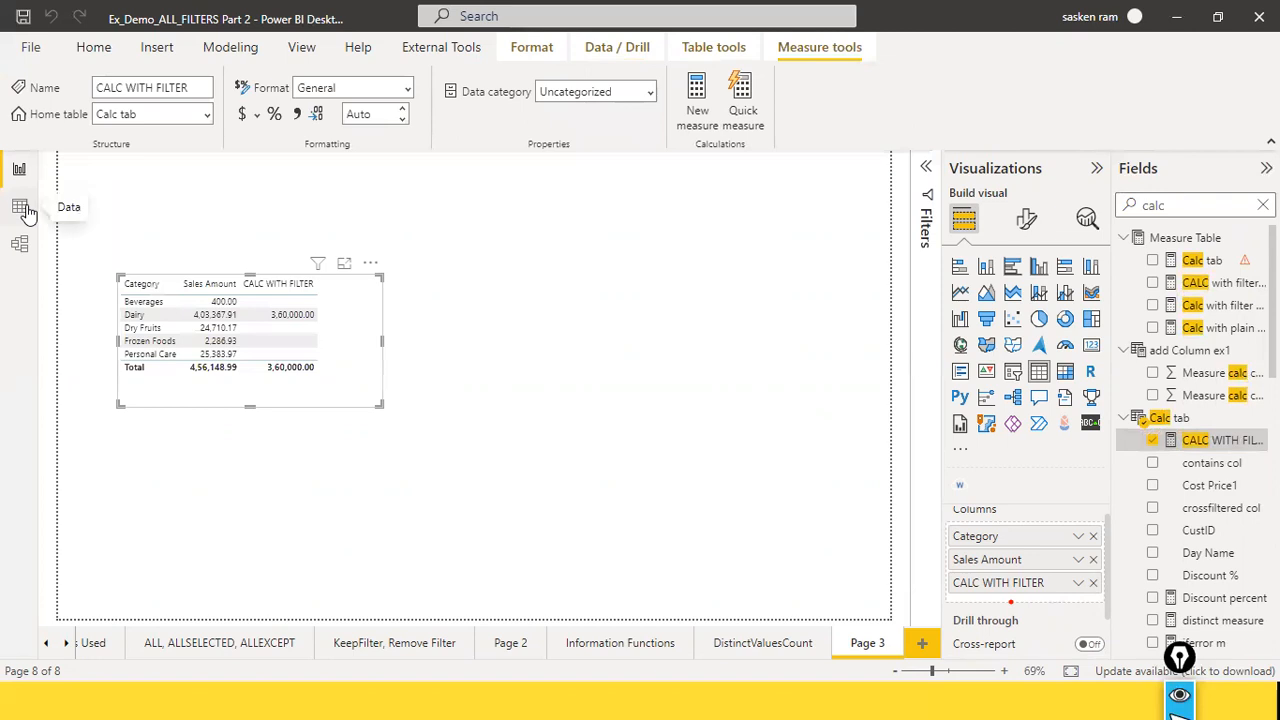
Step: Filter the FactSales Quantity column to the values 100 and 1000 and look across the remaining rows
{"action": "left_click", "coordinate": [20, 207]}
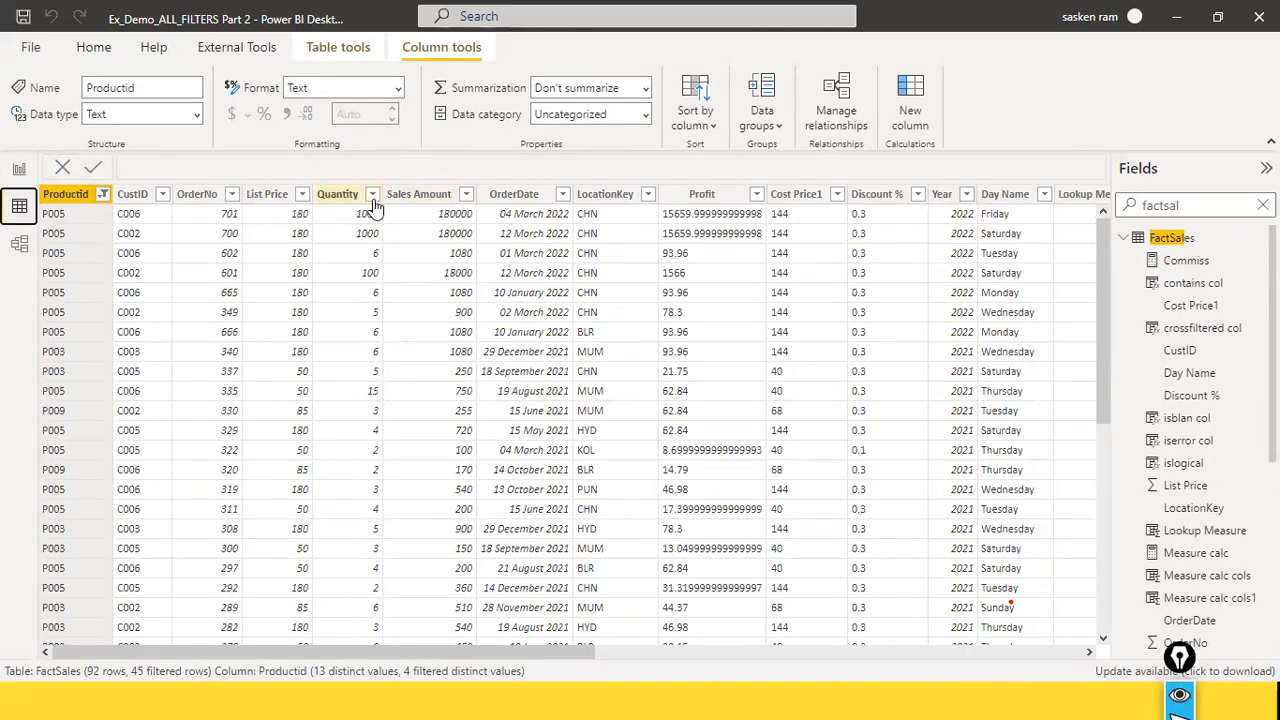
{"action": "left_click", "coordinate": [372, 194]}
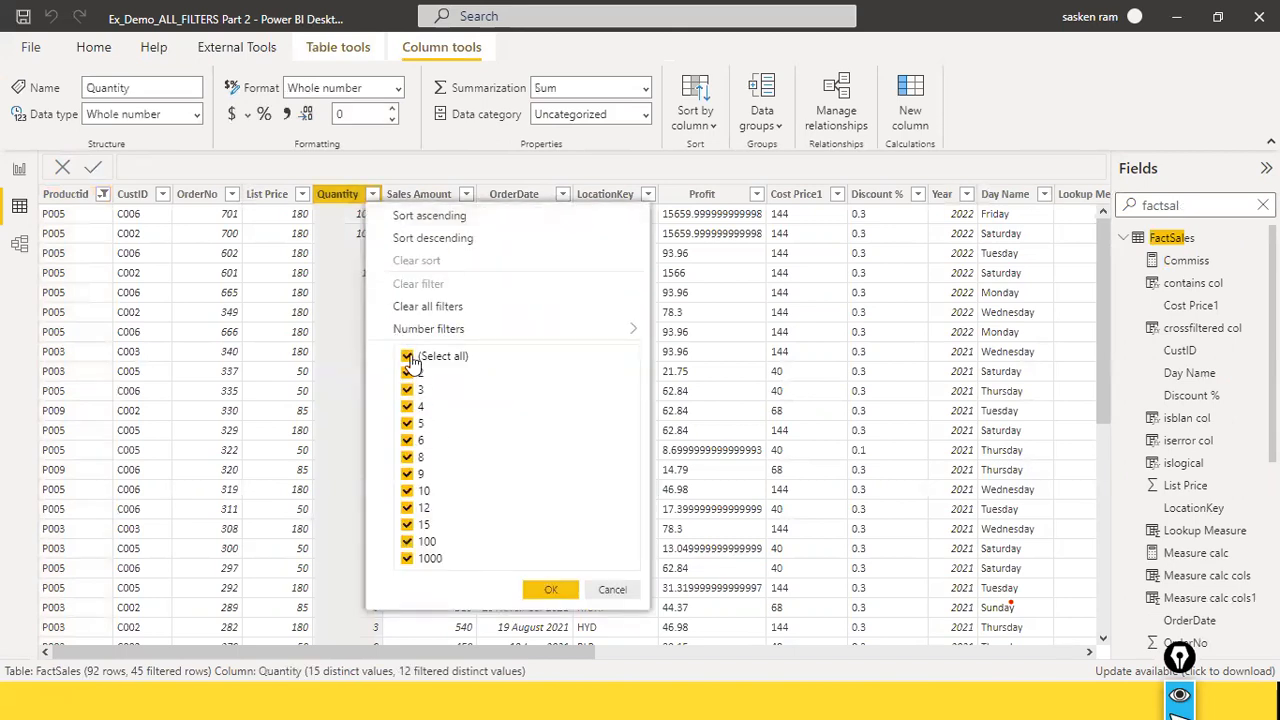
{"action": "left_click", "coordinate": [407, 356]}
{"action": "left_click", "coordinate": [407, 541]}
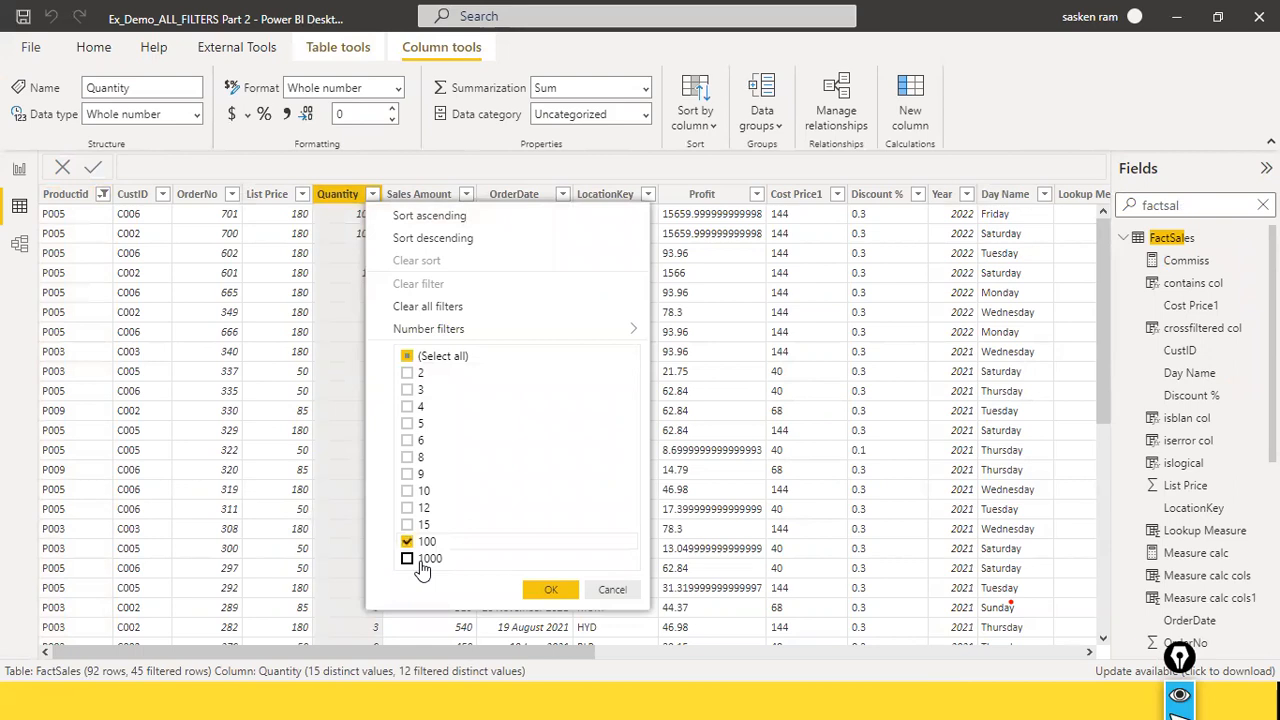
{"action": "left_click", "coordinate": [408, 560]}
{"action": "left_click", "coordinate": [548, 593]}
{"action": "left_click", "coordinate": [548, 592]}
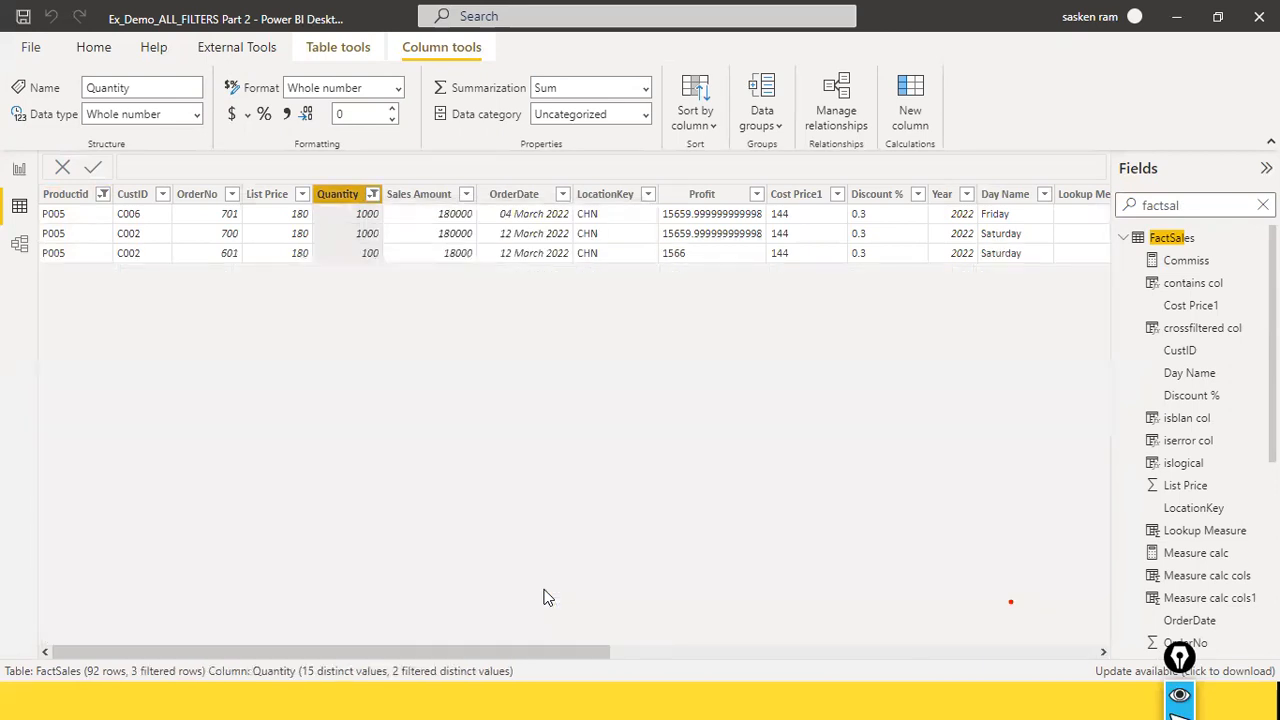
{"action": "left_click_drag", "start_coordinate": [474, 645], "coordinate": [1010, 633]}
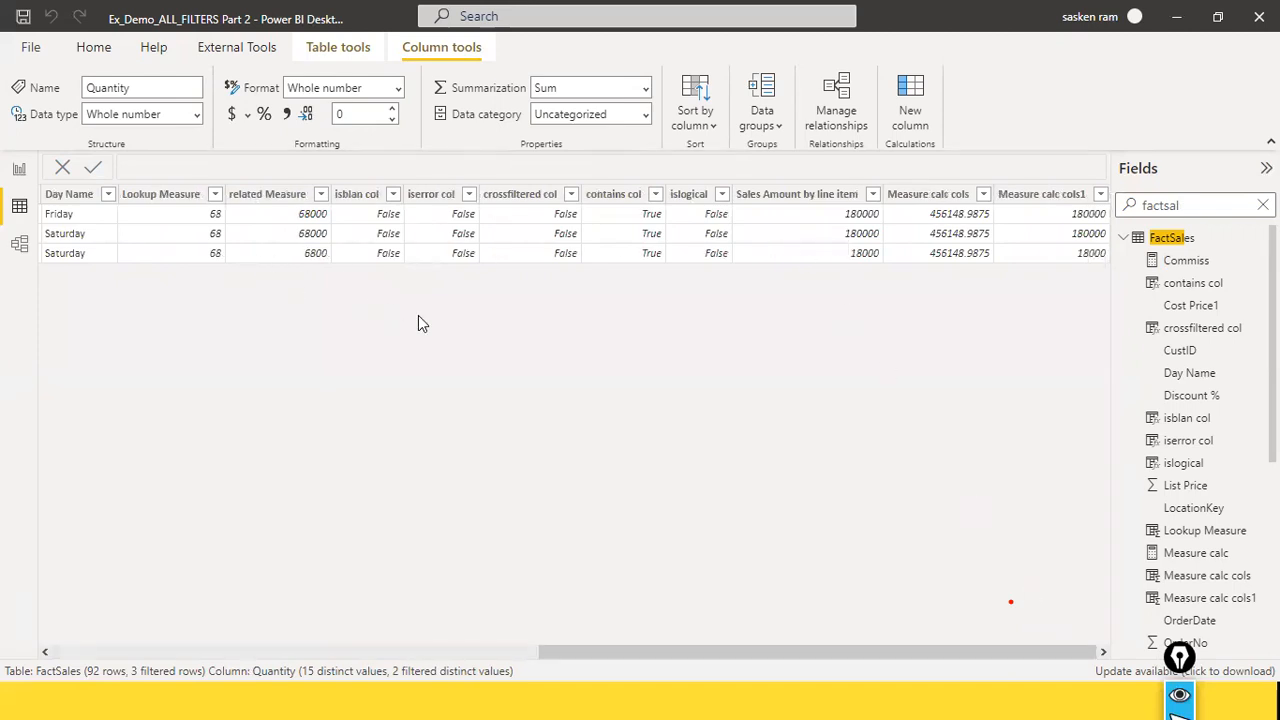
{"action": "left_click_drag", "start_coordinate": [651, 652], "coordinate": [2, 580]}
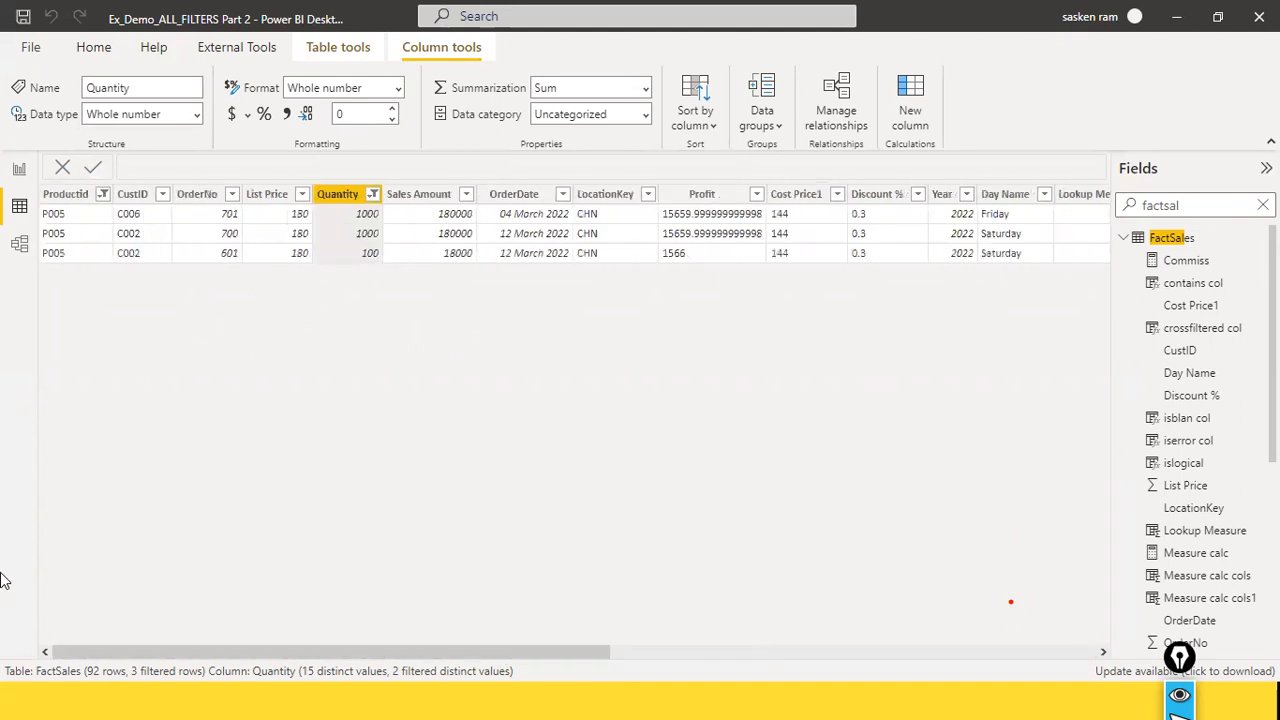
Step: Exclude 100 from the Quantity column filter so that only 1000 is selected
{"action": "left_click", "coordinate": [372, 194]}
{"action": "left_click", "coordinate": [407, 541]}
{"action": "left_click", "coordinate": [551, 589]}
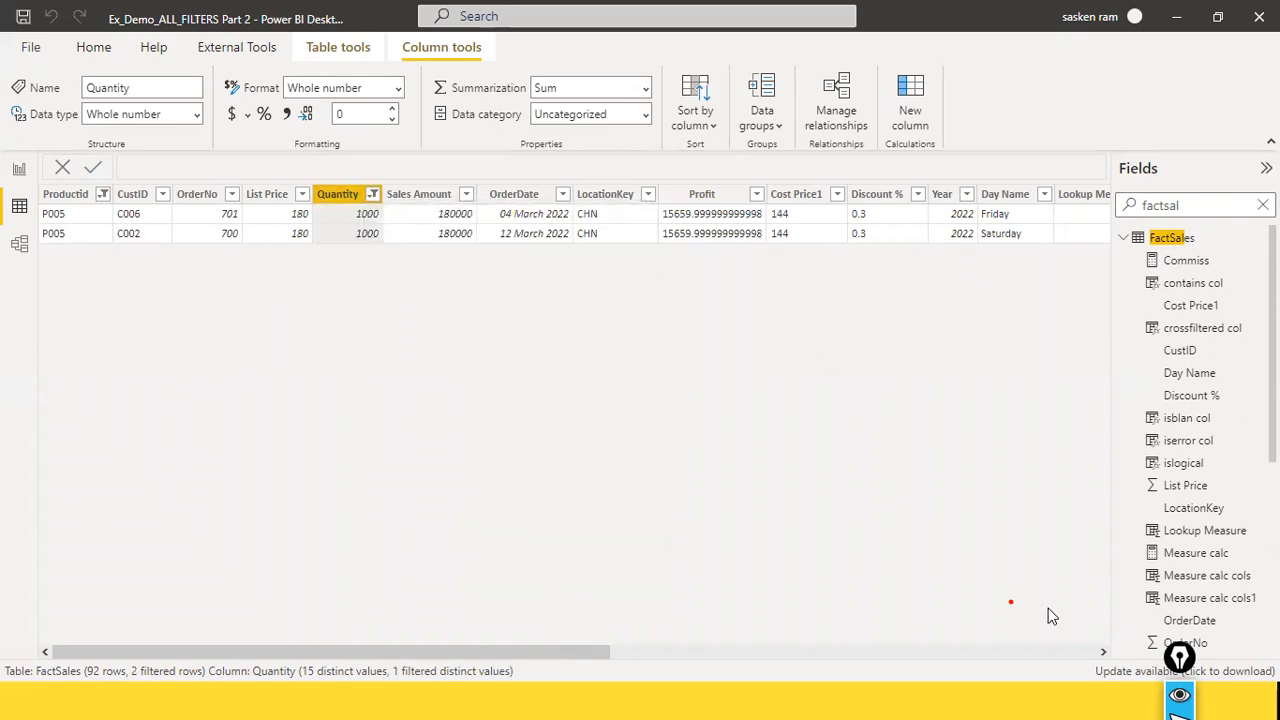
Step: Compare the sales amounts of the filtered FactSales rows with the CALC WITH FILTER column of the Page 3 table
{"action": "left_click_drag", "start_coordinate": [594, 656], "coordinate": [1080, 655]}
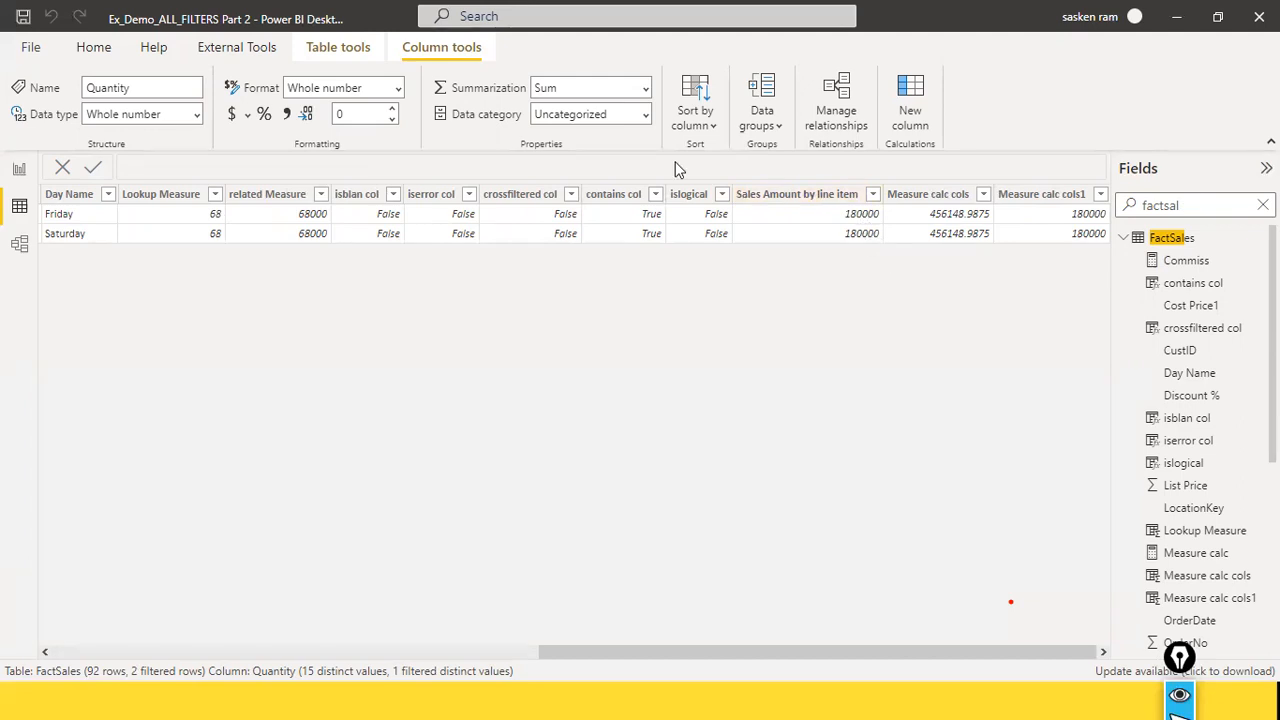
{"action": "left_click", "coordinate": [19, 169]}
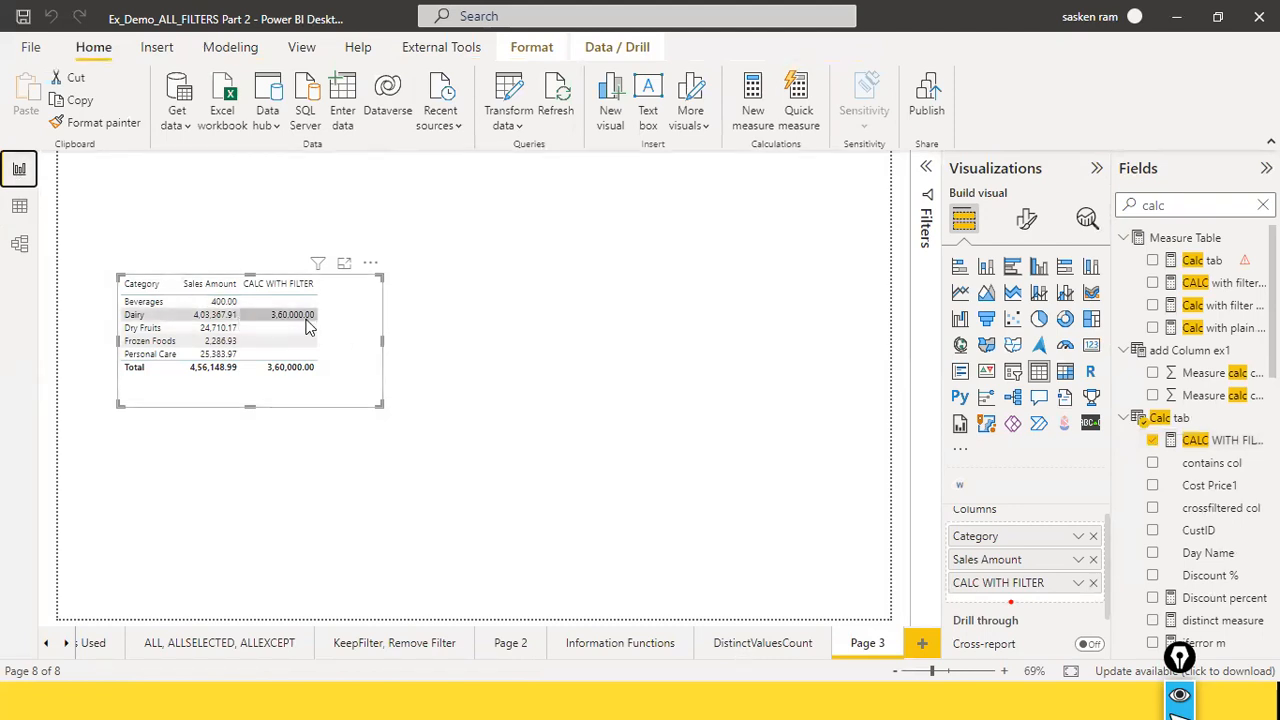
{"action": "left_click", "coordinate": [19, 208]}
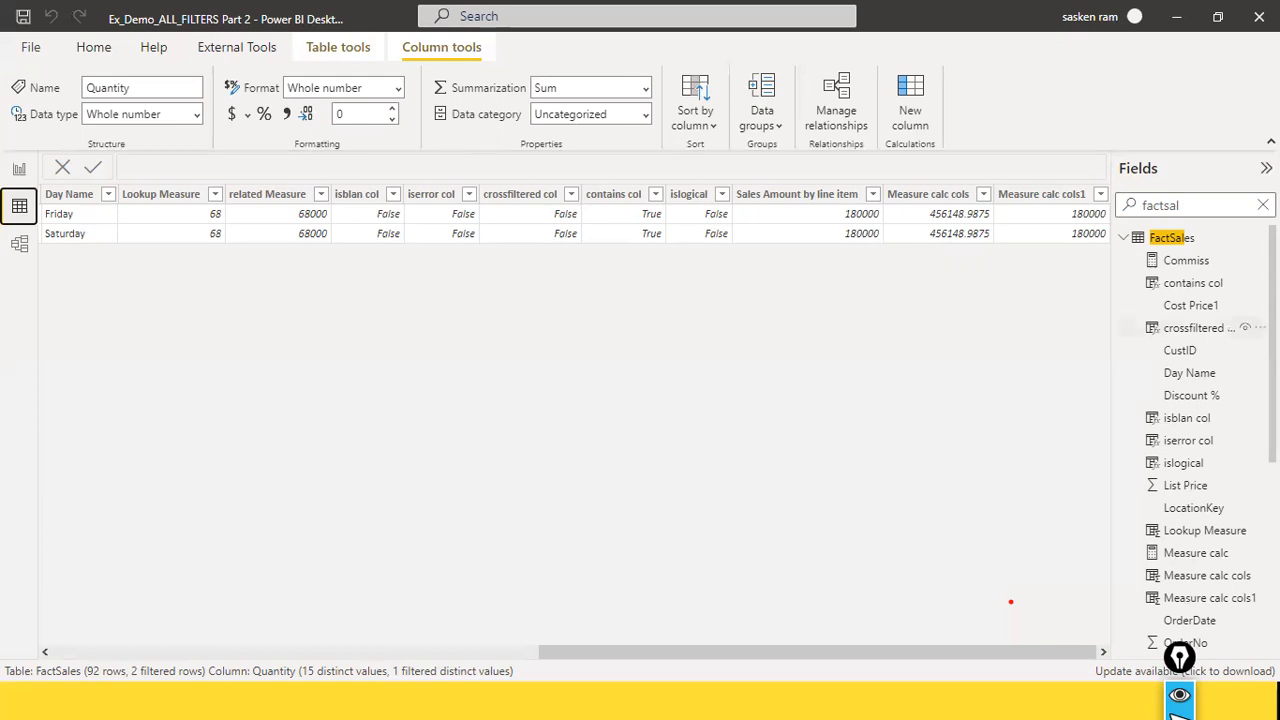
{"action": "left_click", "coordinate": [19, 170]}
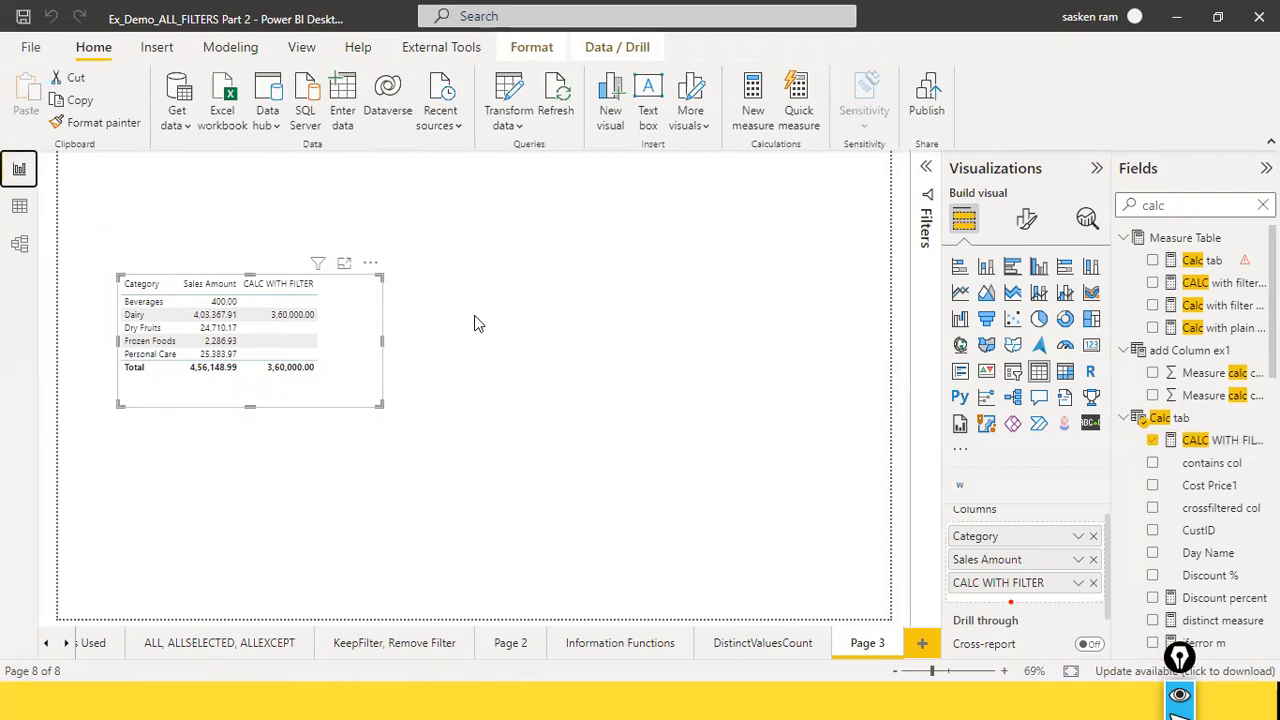
{"action": "left_click", "coordinate": [20, 208]}
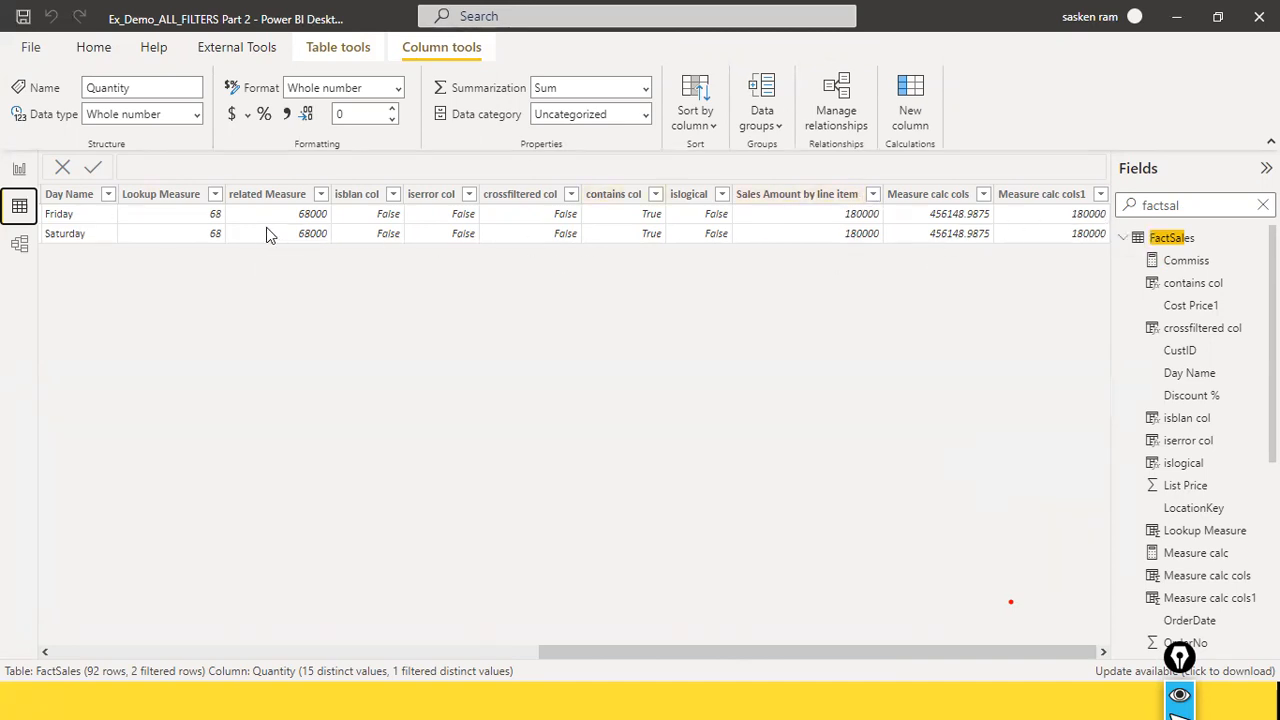
{"action": "left_click_drag", "start_coordinate": [713, 660], "coordinate": [11, 600]}
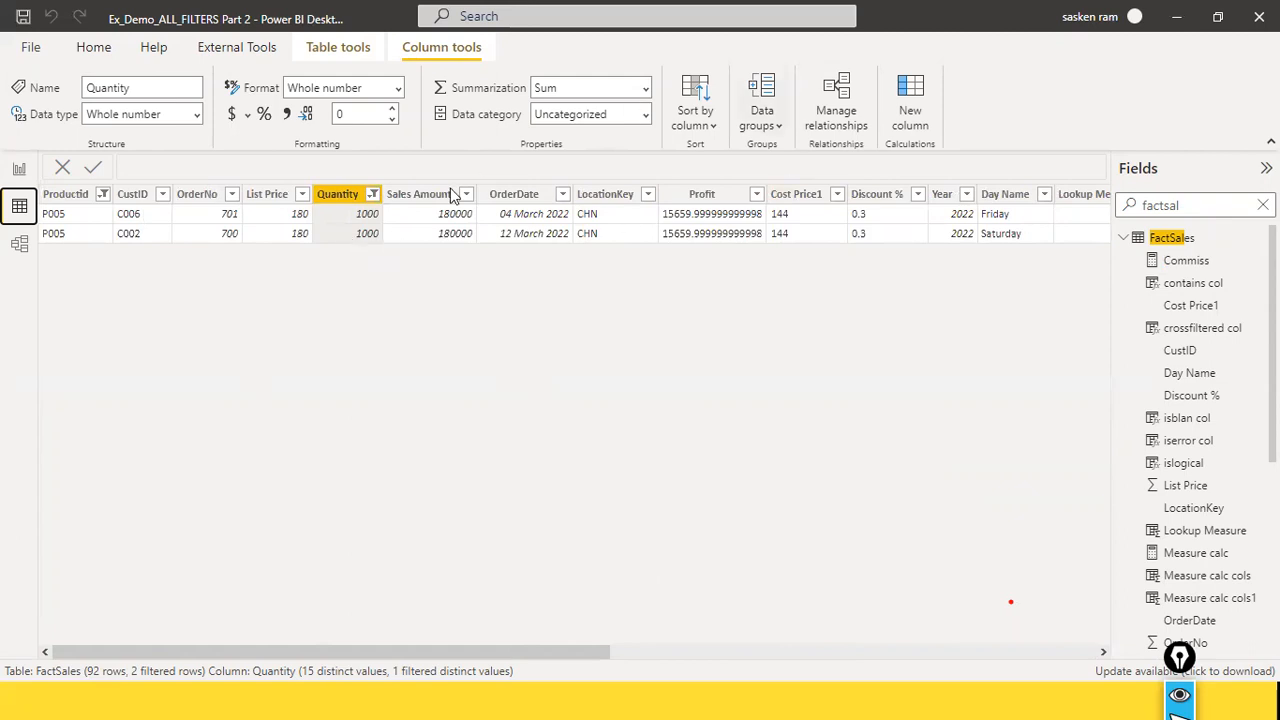
Step: Clear the Productid filter and all other filters from the FactSales table
{"action": "left_click", "coordinate": [97, 197]}
{"action": "left_click", "coordinate": [102, 195]}
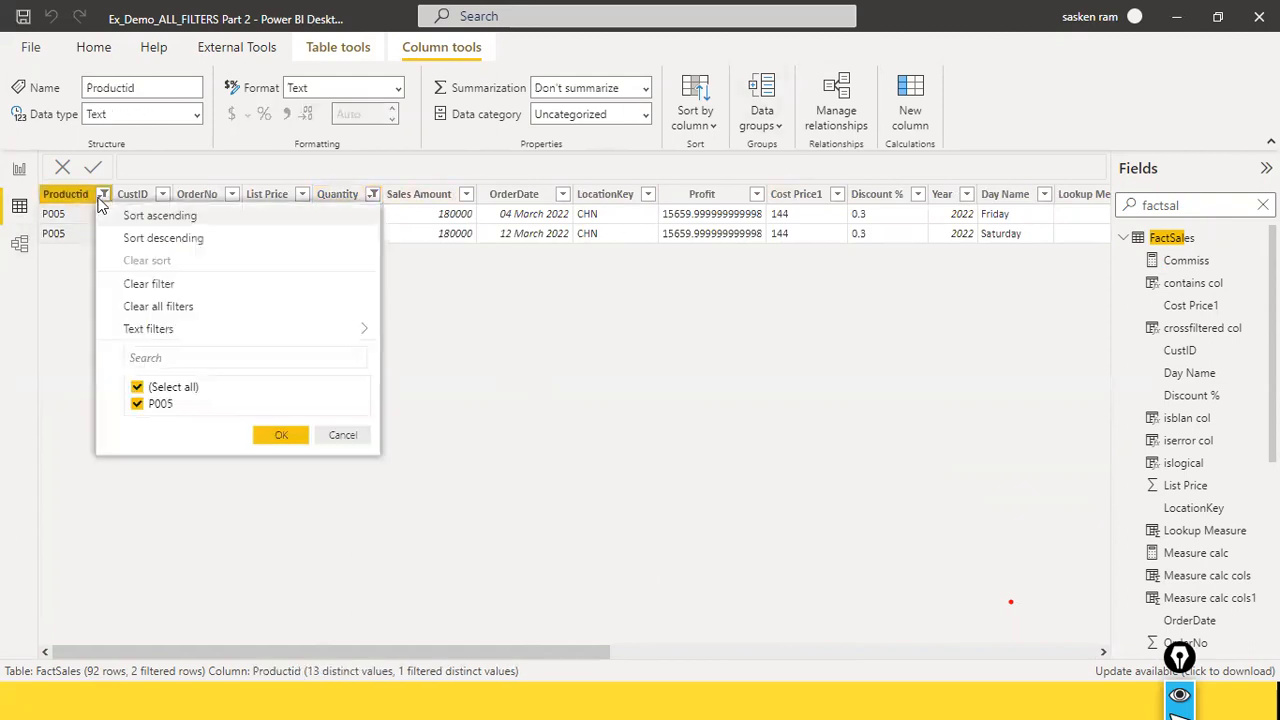
{"action": "left_click", "coordinate": [157, 286]}
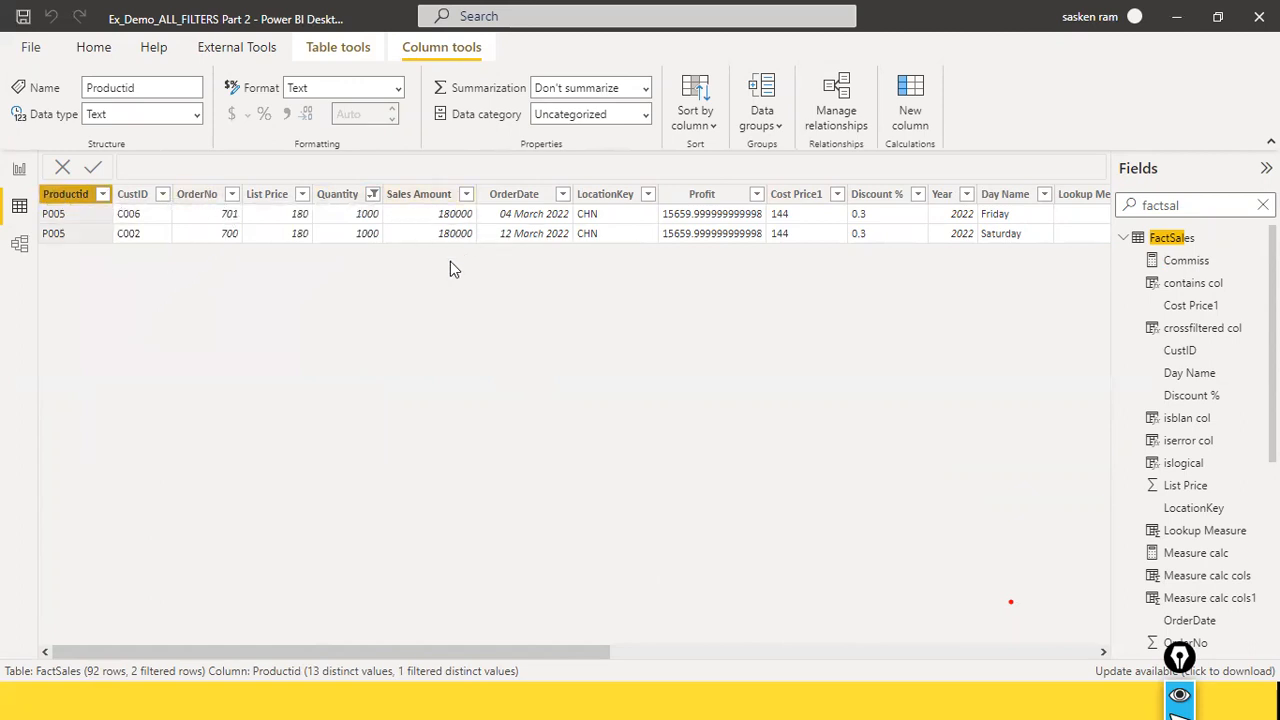
{"action": "left_click", "coordinate": [102, 197]}
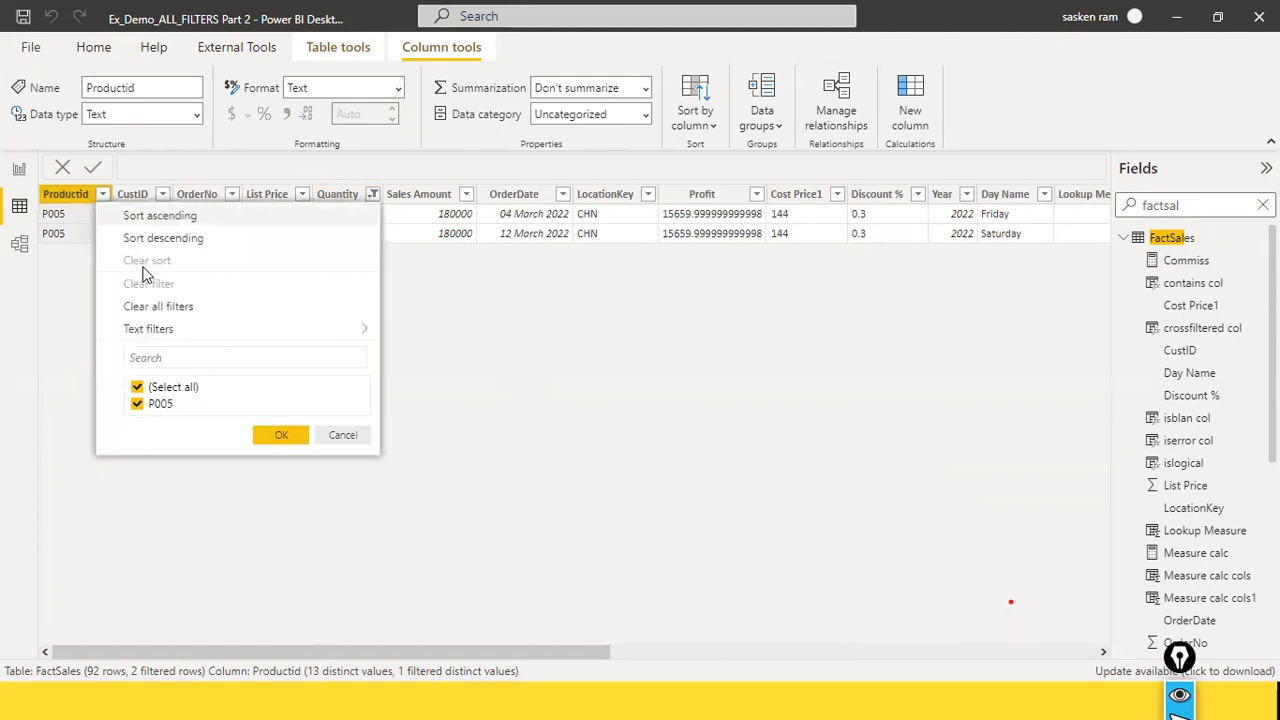
{"action": "left_click", "coordinate": [169, 309]}
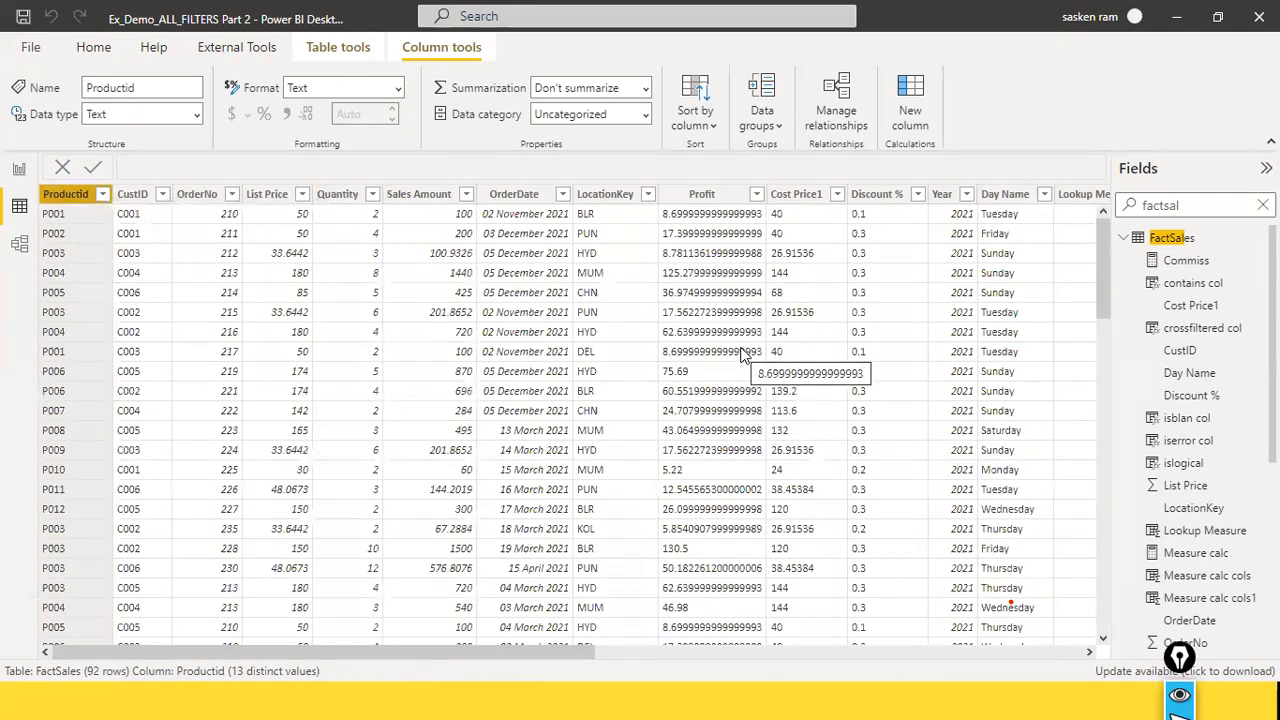
Step: Filter the Quantity column of the unfiltered FactSales table to show only 1000
{"action": "left_click", "coordinate": [368, 199]}
{"action": "left_click", "coordinate": [372, 196]}
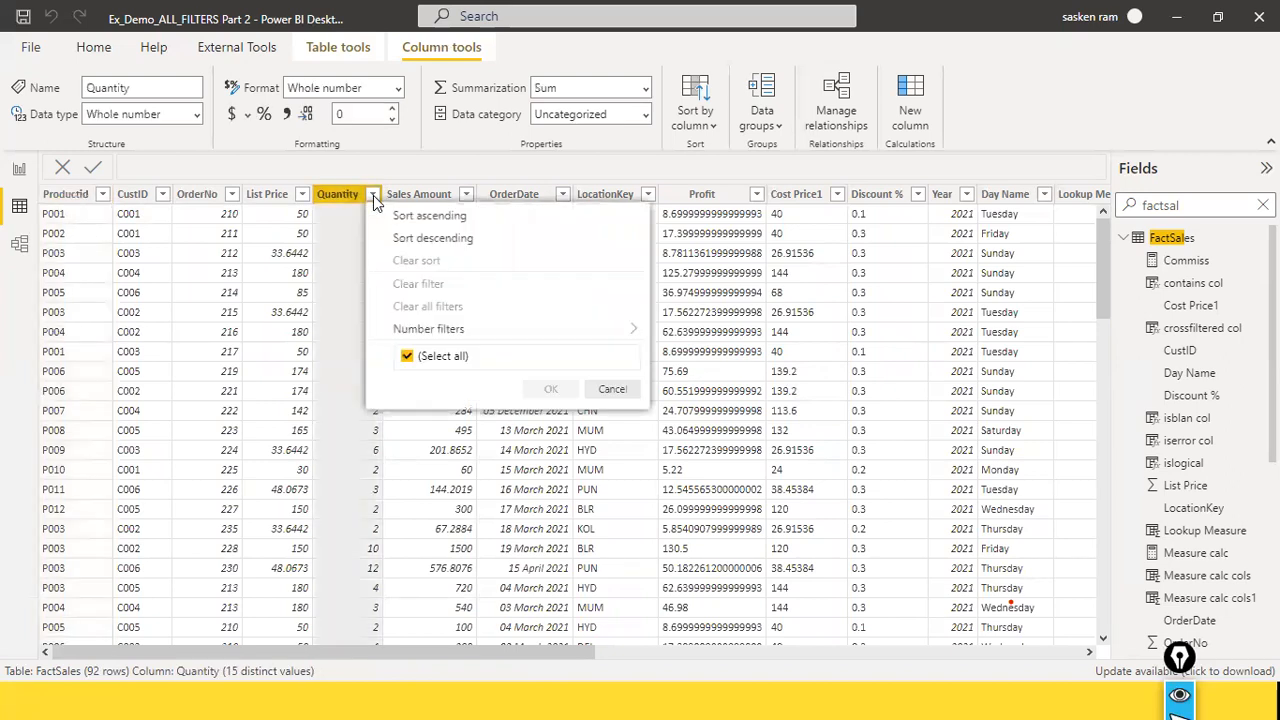
{"action": "left_click", "coordinate": [495, 173]}
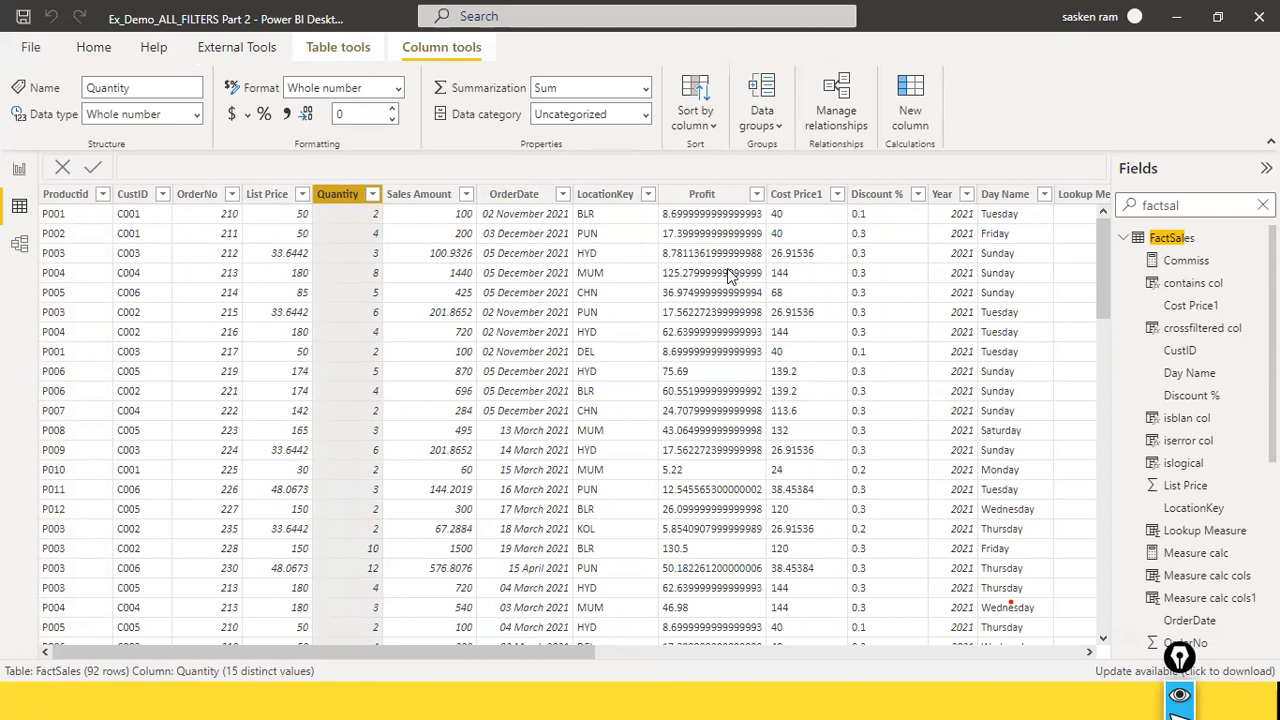
{"action": "left_click", "coordinate": [371, 195]}
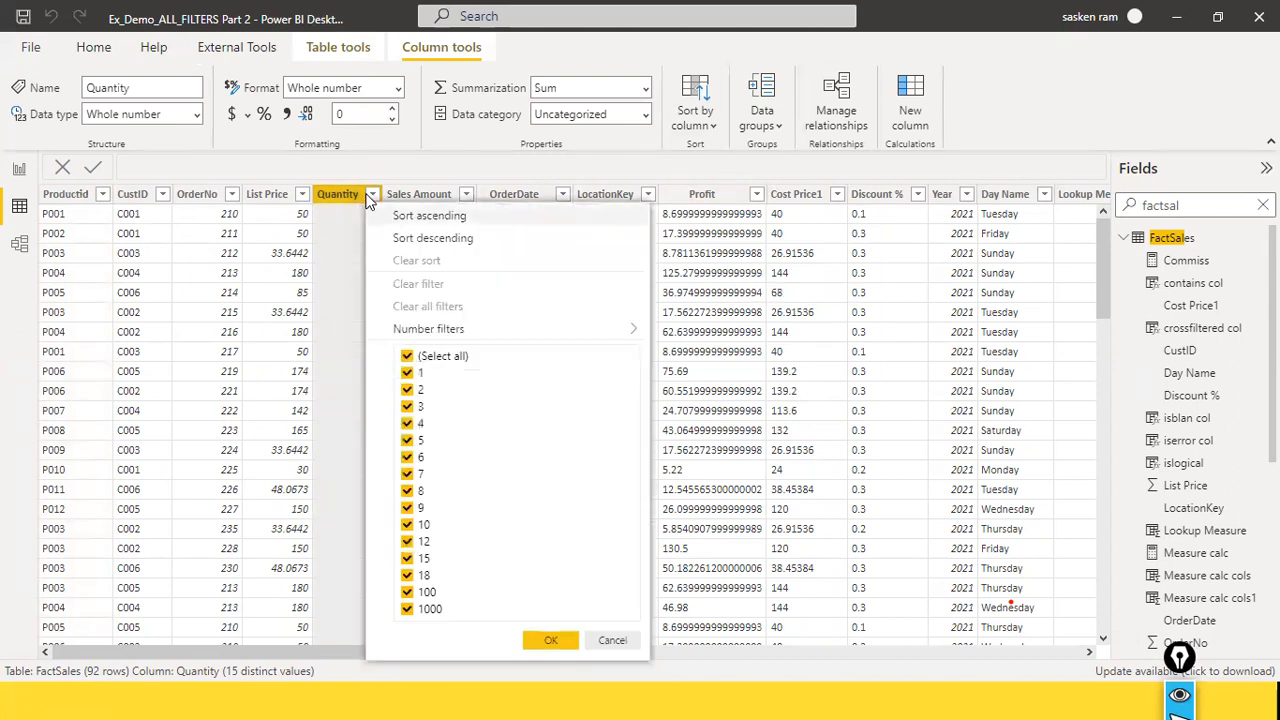
{"action": "left_click", "coordinate": [407, 357]}
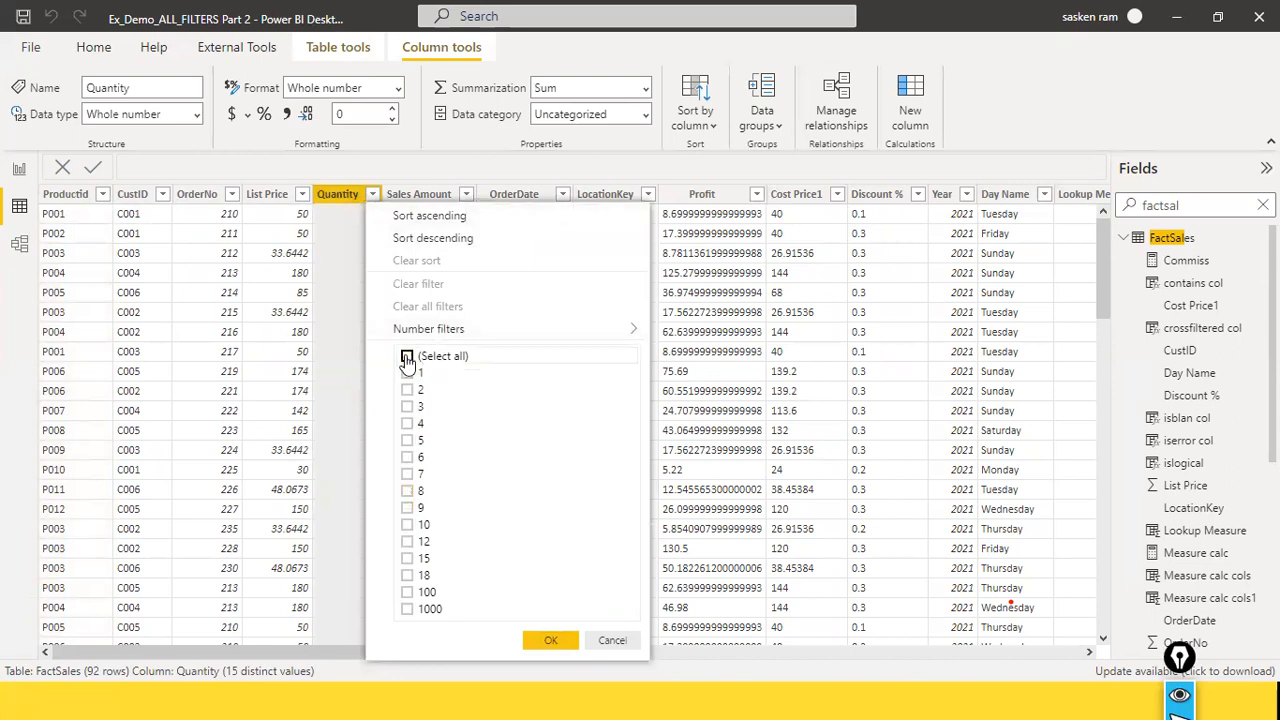
{"action": "left_click", "coordinate": [407, 609]}
{"action": "left_click", "coordinate": [548, 640]}
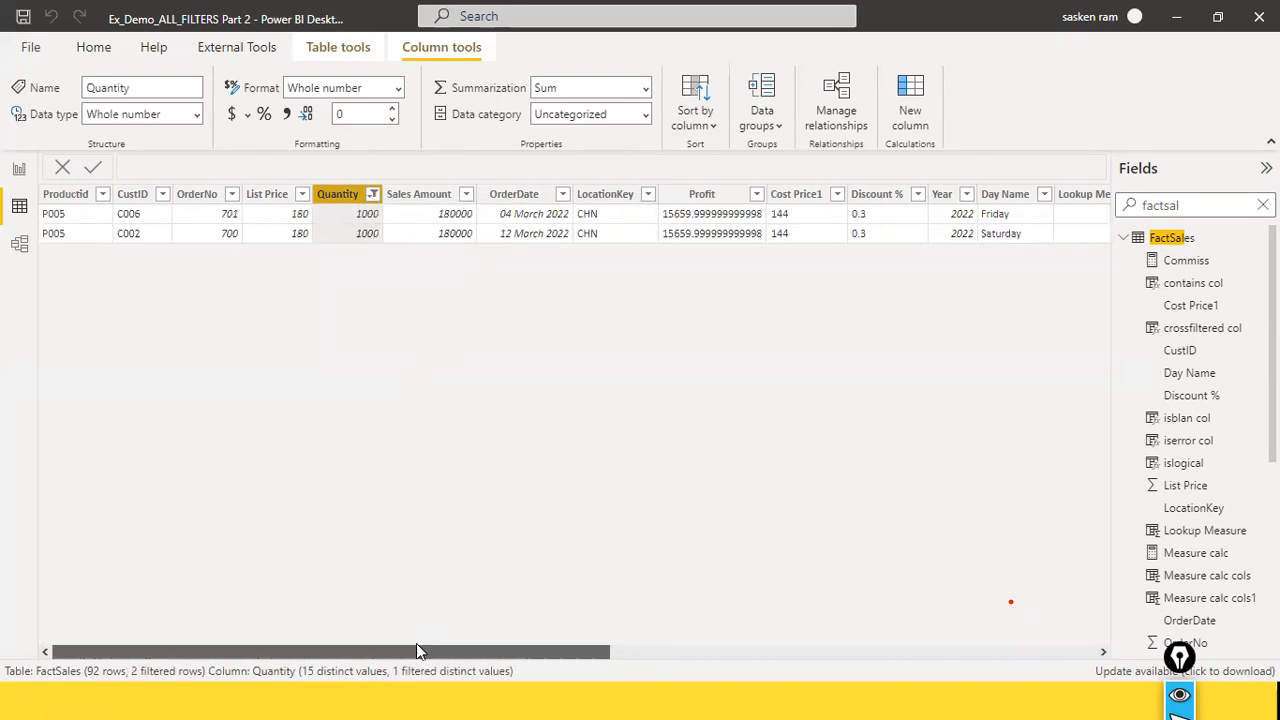
Step: Examine all columns of the rows with quantity 1000 and check their sales amounts against the report's category table
{"action": "left_click_drag", "start_coordinate": [416, 650], "coordinate": [1100, 652]}
{"action": "left_click", "coordinate": [184, 651]}
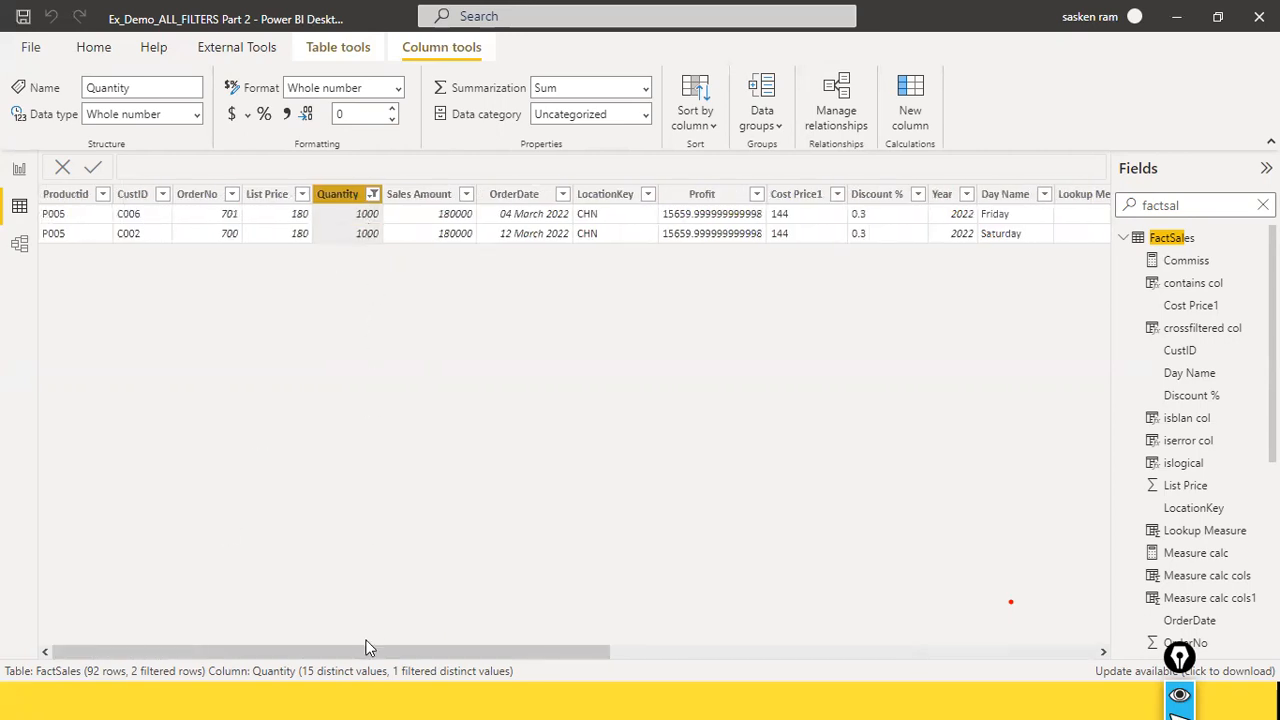
{"action": "left_click_drag", "start_coordinate": [563, 658], "coordinate": [1119, 612]}
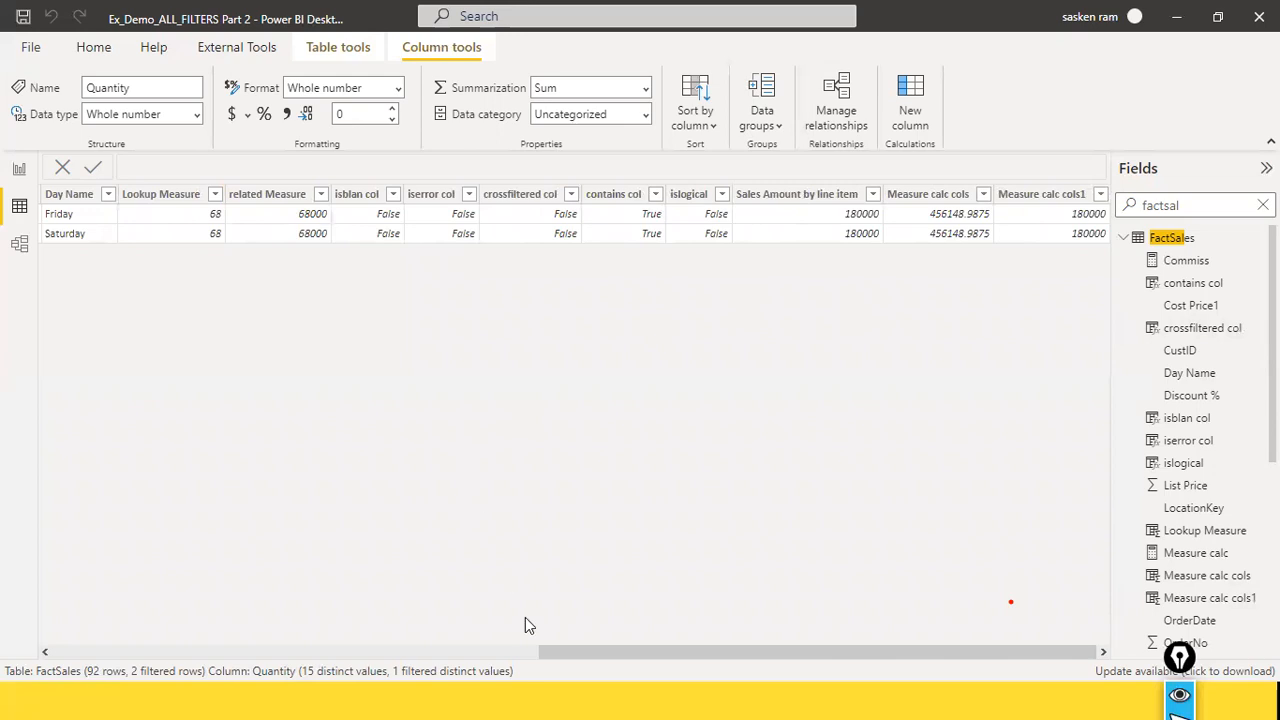
{"action": "left_click_drag", "start_coordinate": [587, 654], "coordinate": [86, 624]}
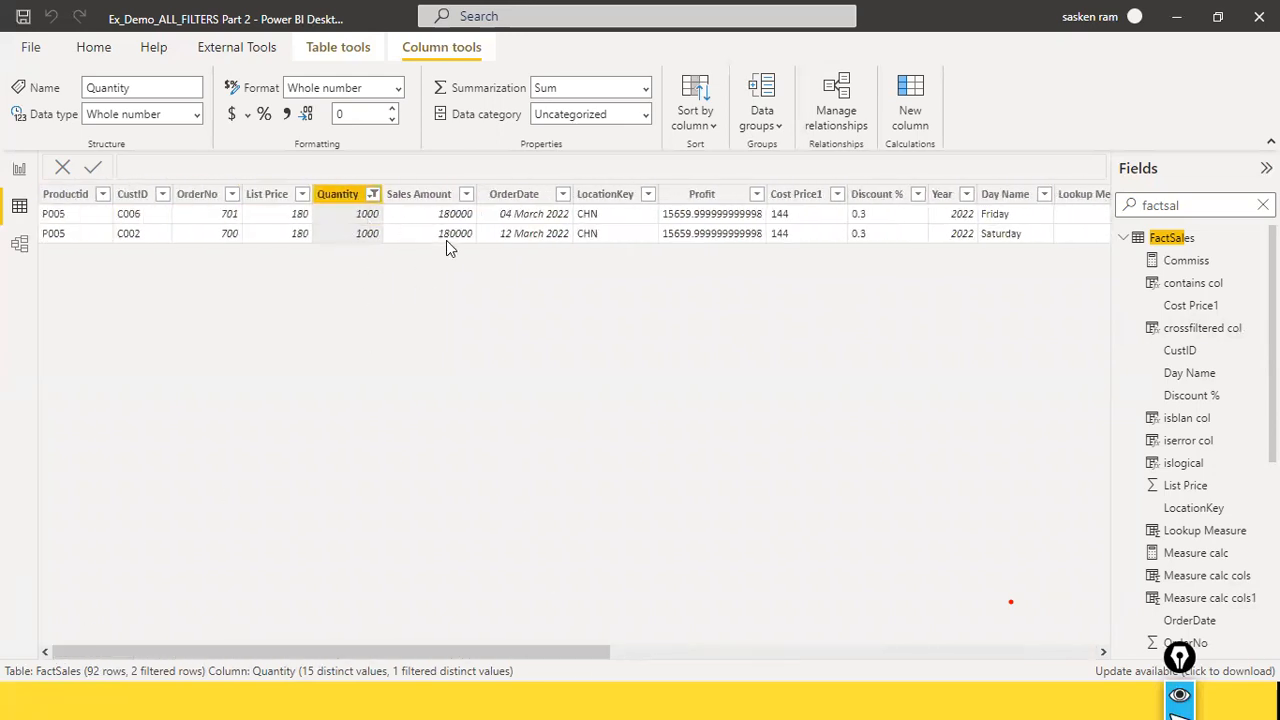
{"action": "left_click_drag", "start_coordinate": [405, 656], "coordinate": [913, 647]}
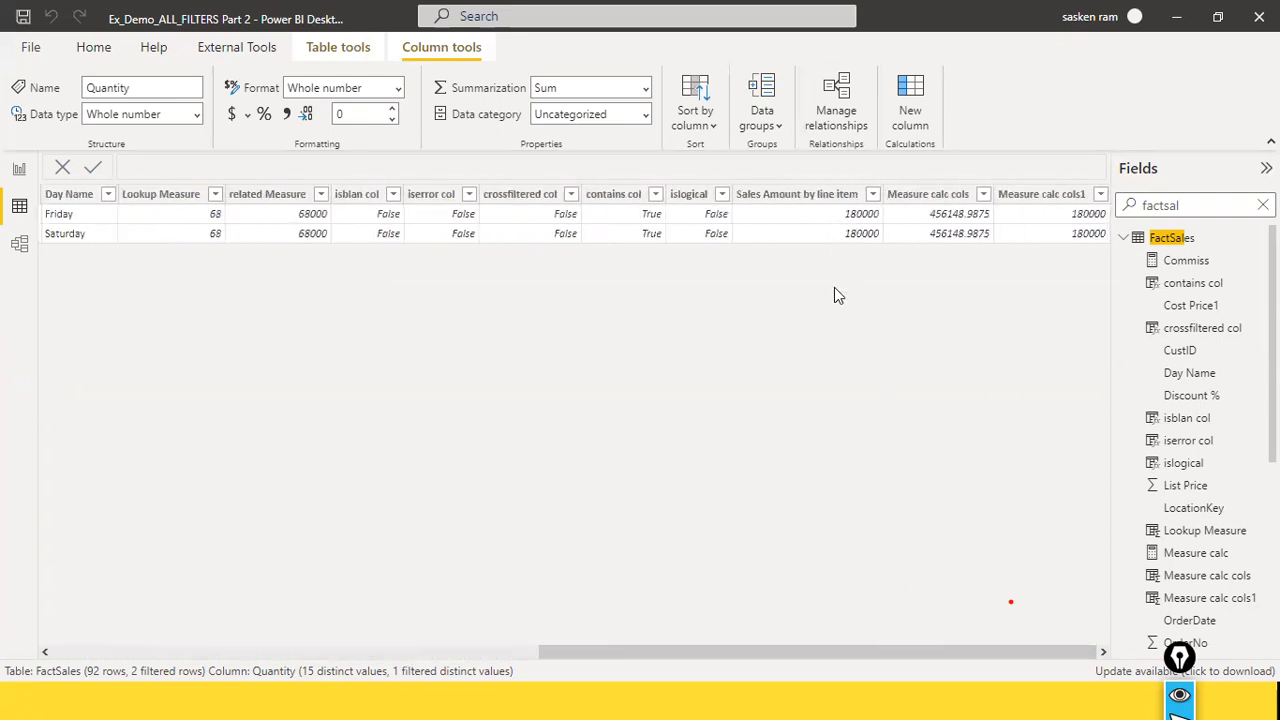
{"action": "left_click", "coordinate": [19, 168]}
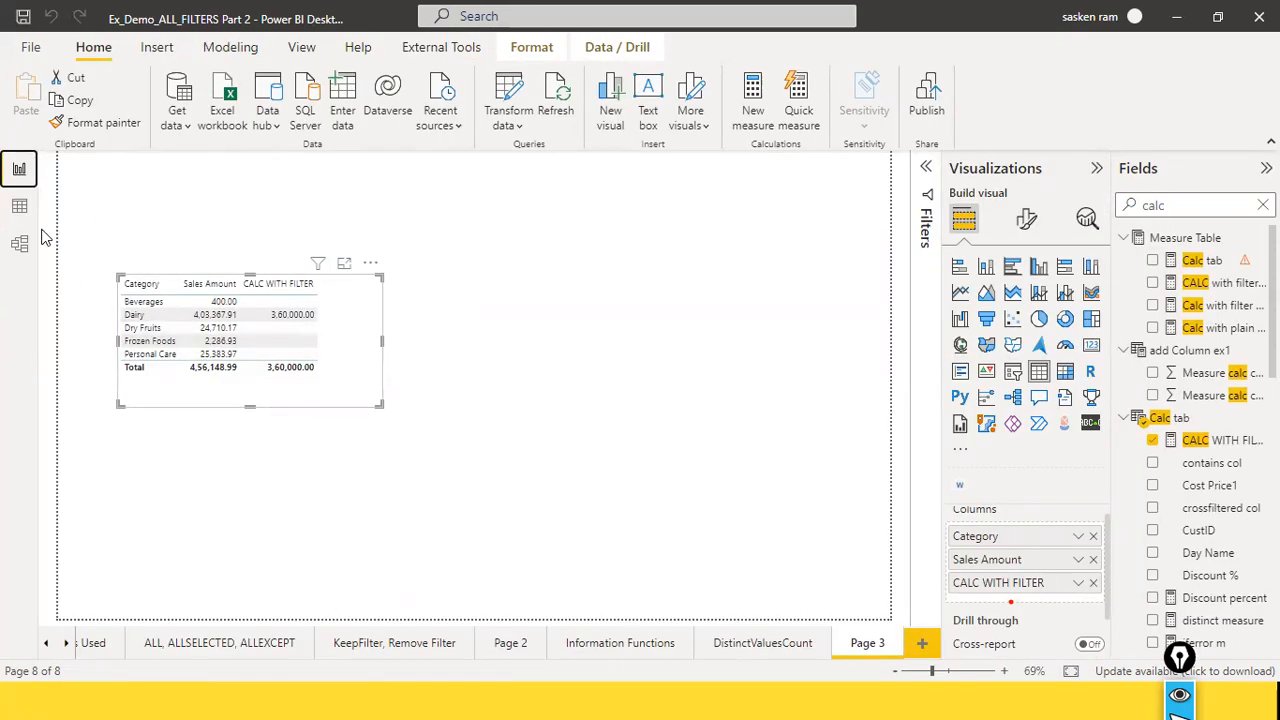
{"action": "left_click", "coordinate": [19, 206]}
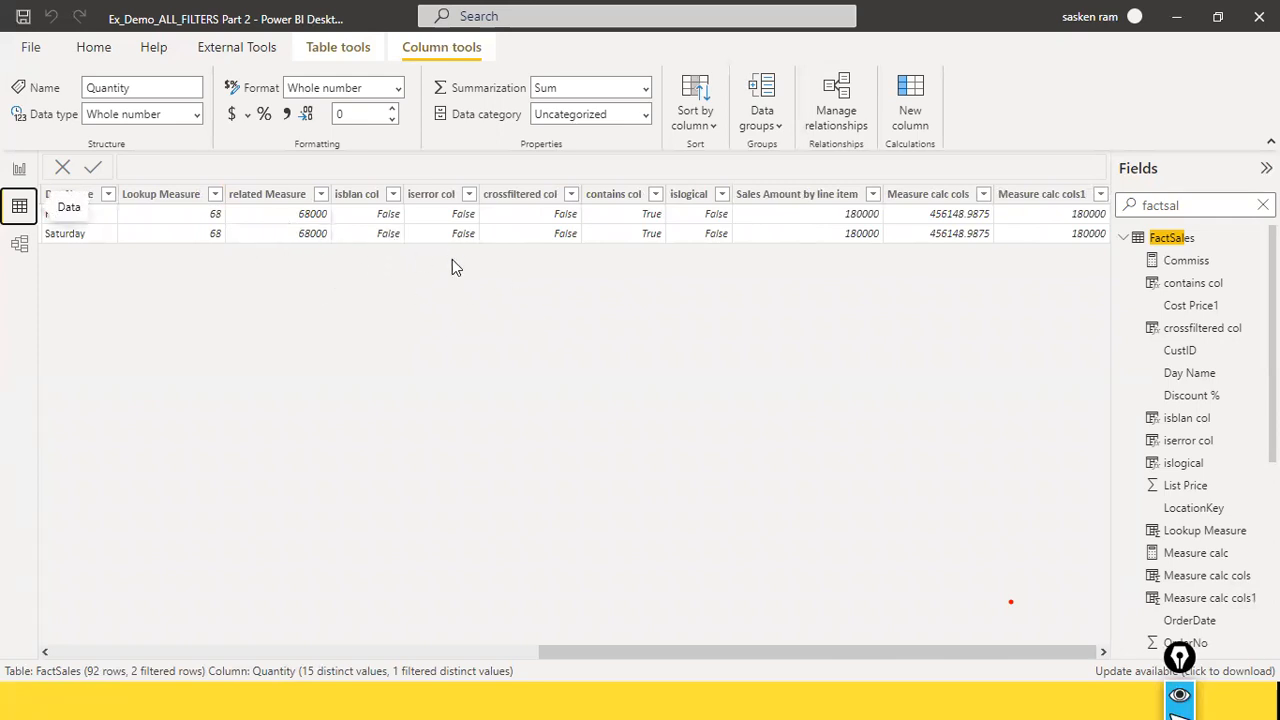
{"action": "left_click", "coordinate": [302, 653]}
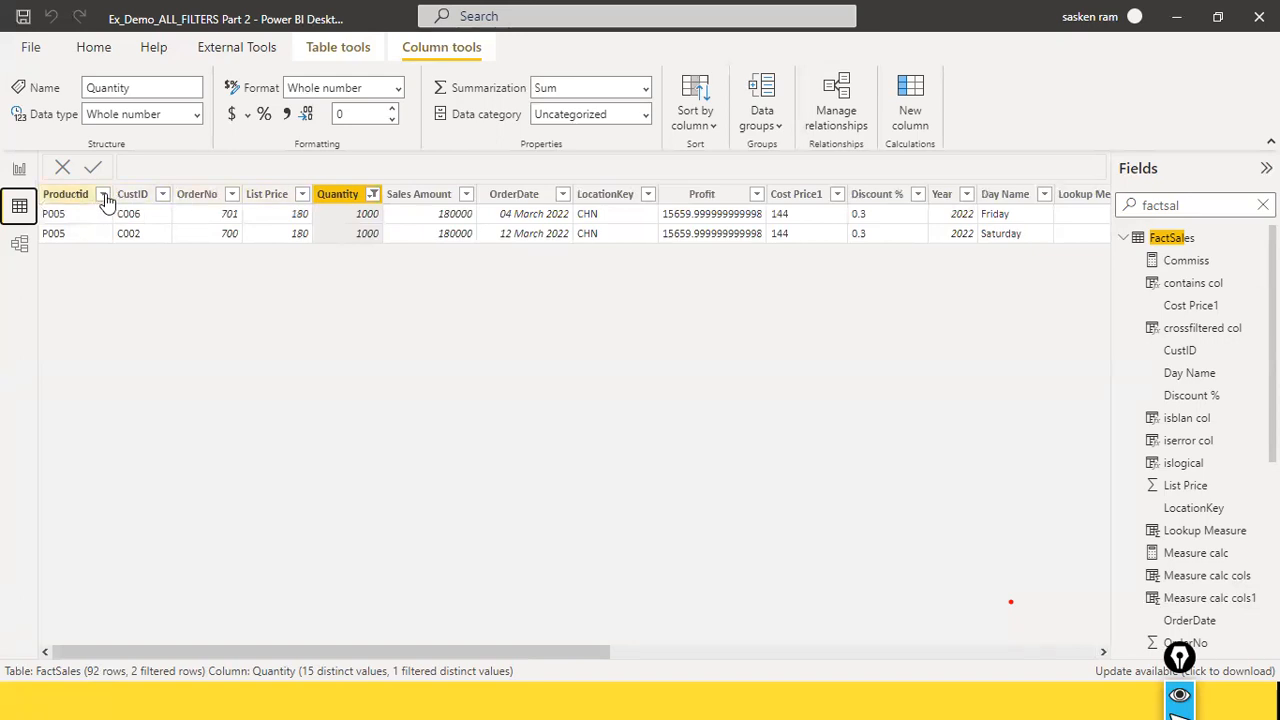
Step: Clear the Quantity filter and all other filters from the FactSales table
{"action": "left_click", "coordinate": [372, 194]}
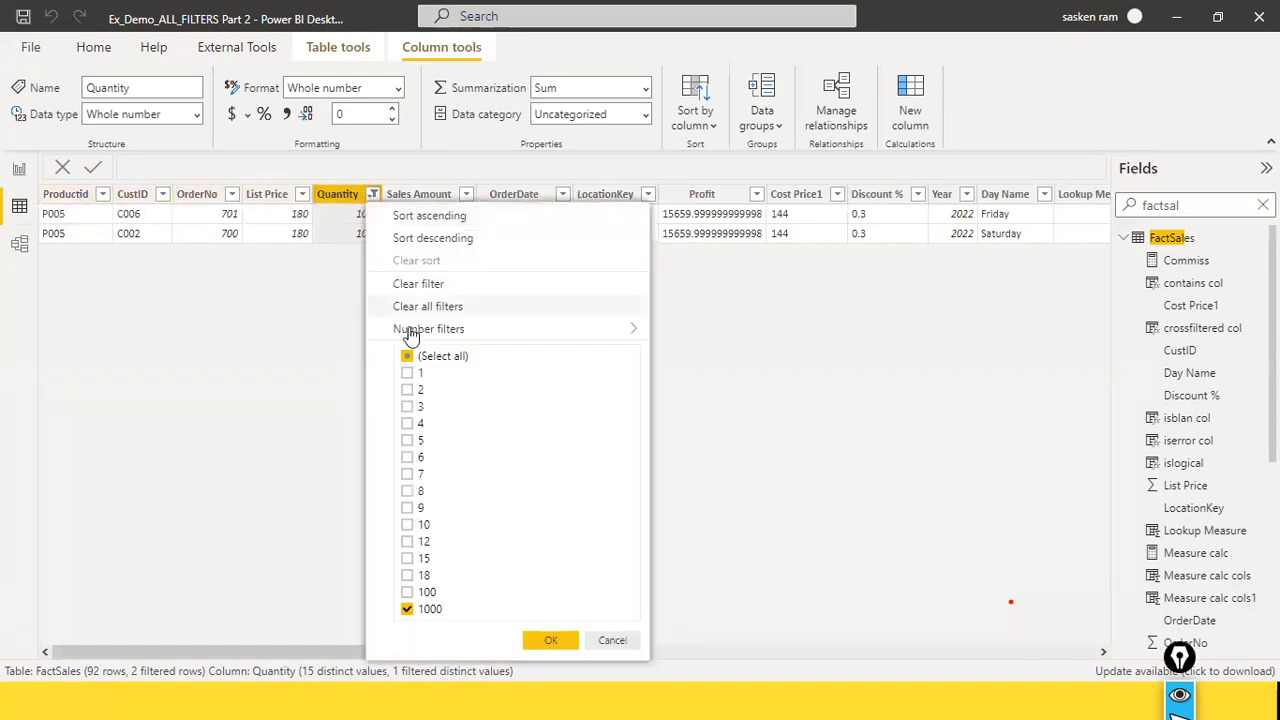
{"action": "left_click", "coordinate": [407, 356]}
{"action": "left_click", "coordinate": [430, 307]}
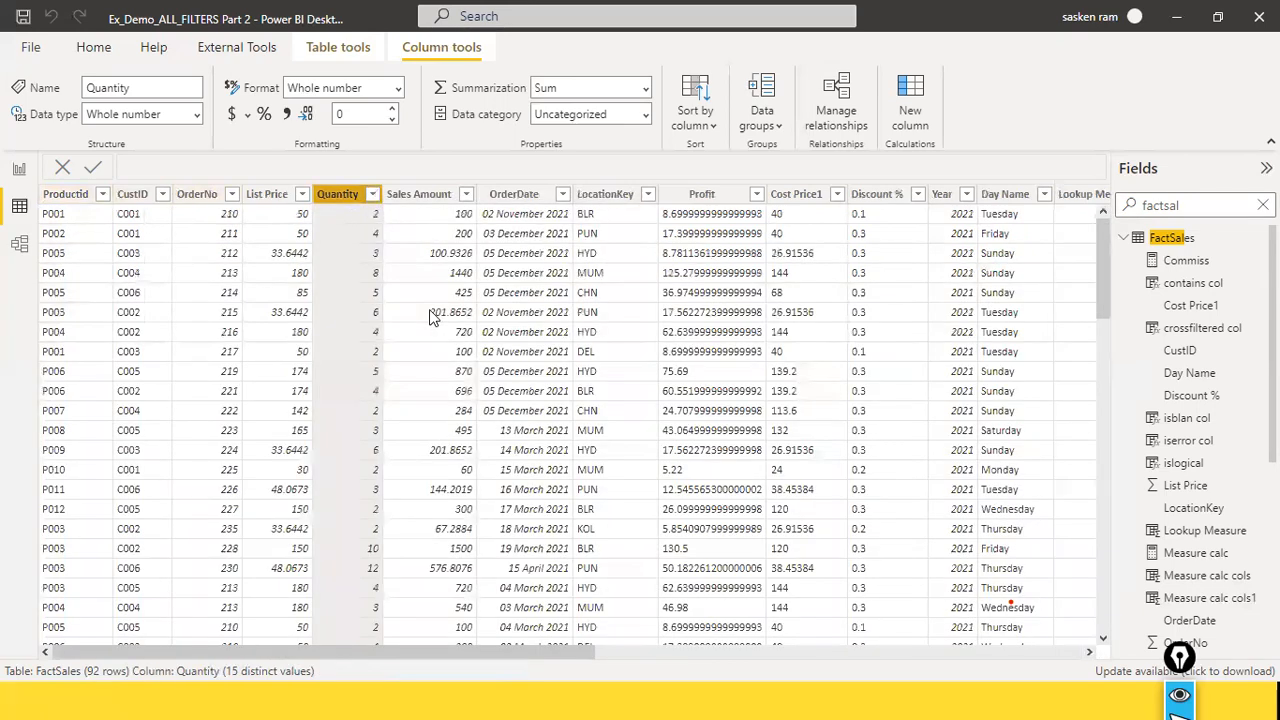
Step: Compare the unfiltered FactSales quantities and sales amounts with the category table on Page 3 of the report
{"action": "left_click", "coordinate": [20, 172]}
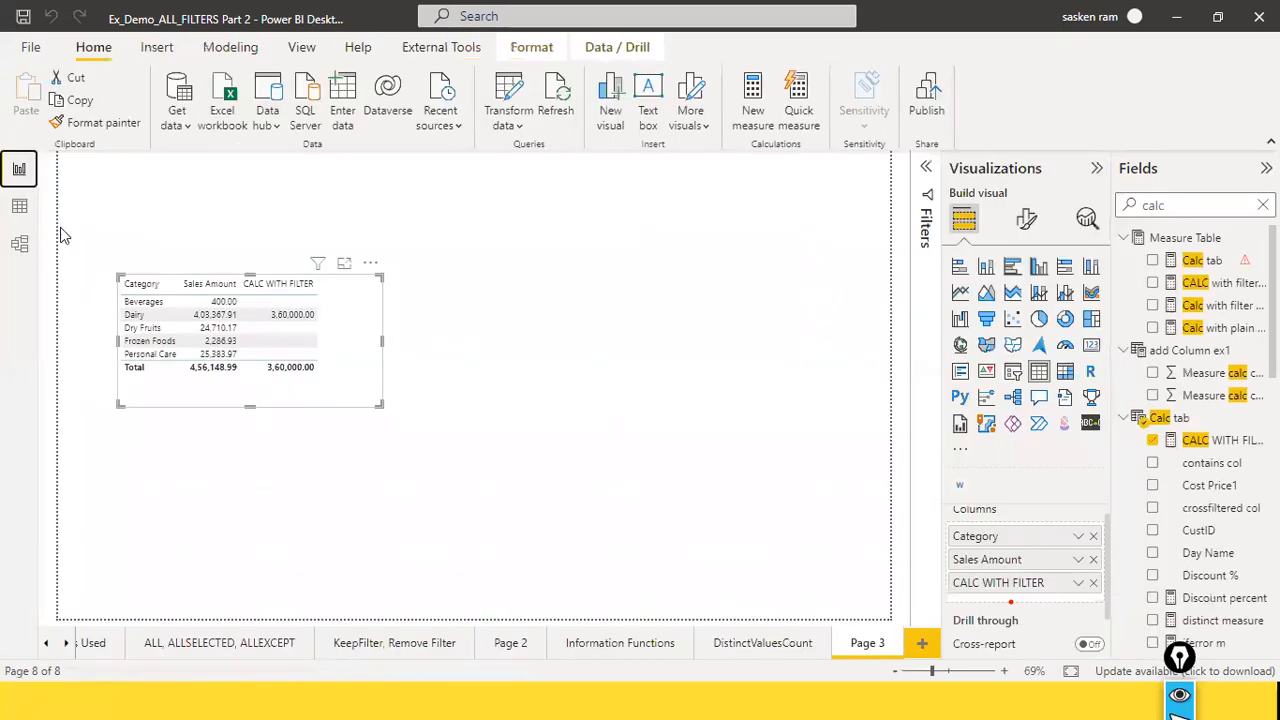
{"action": "left_click", "coordinate": [19, 207]}
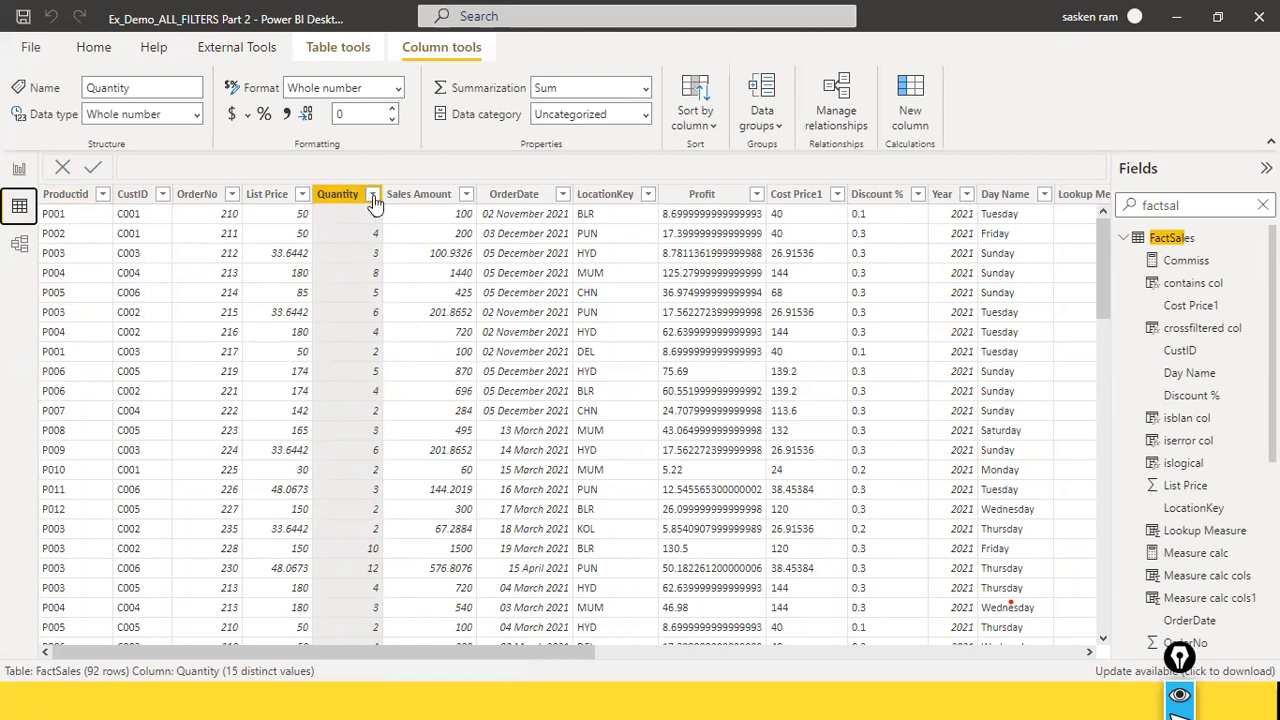
{"action": "left_click", "coordinate": [17, 170]}
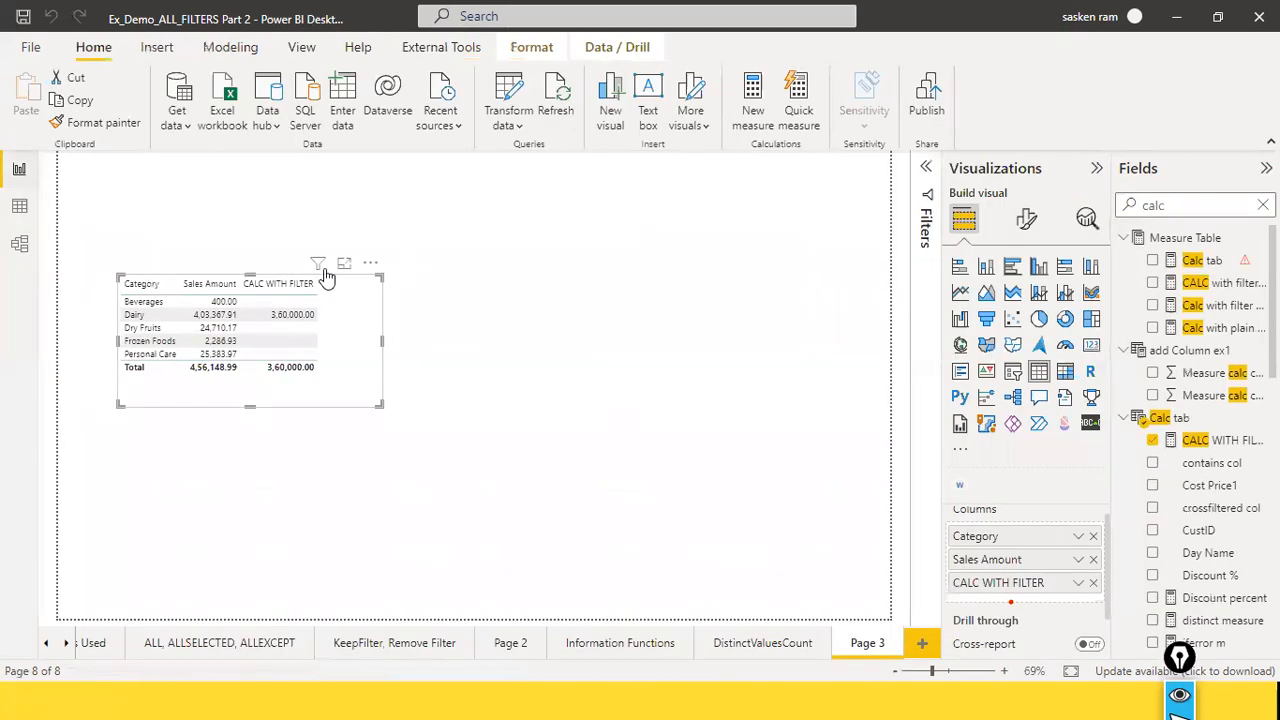
{"action": "left_click", "coordinate": [19, 206]}
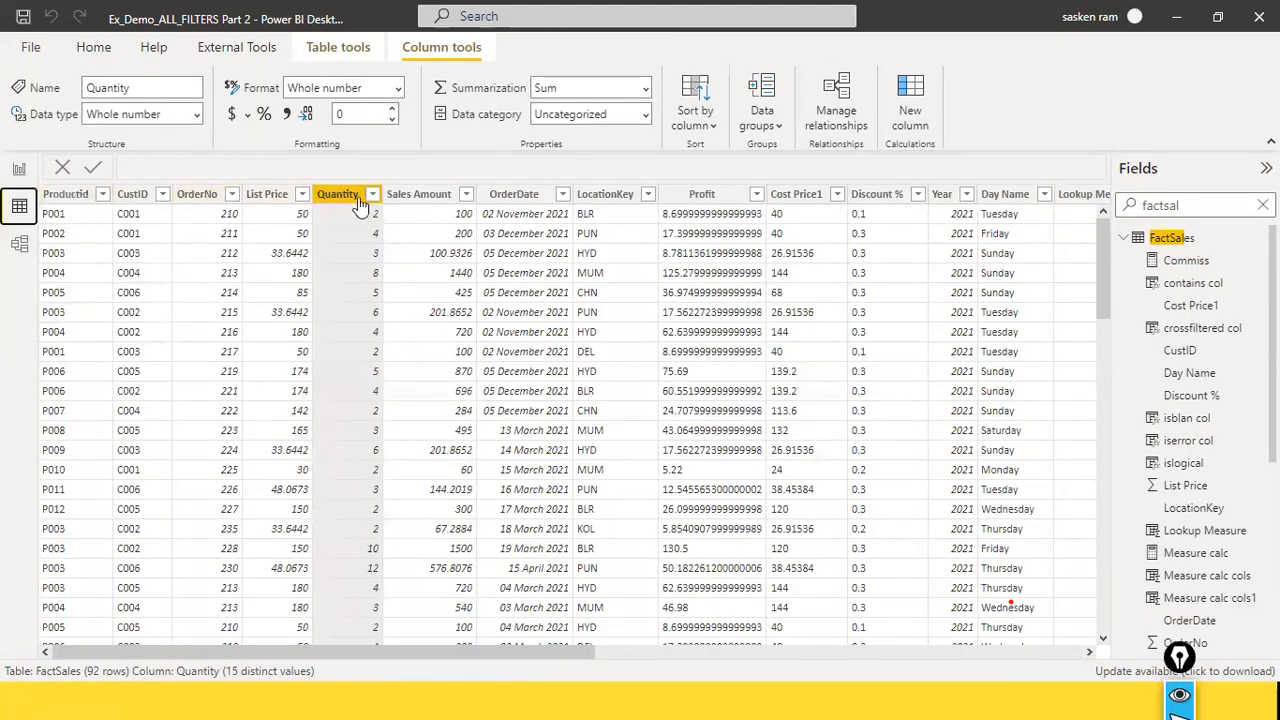
{"action": "left_click", "coordinate": [19, 169]}
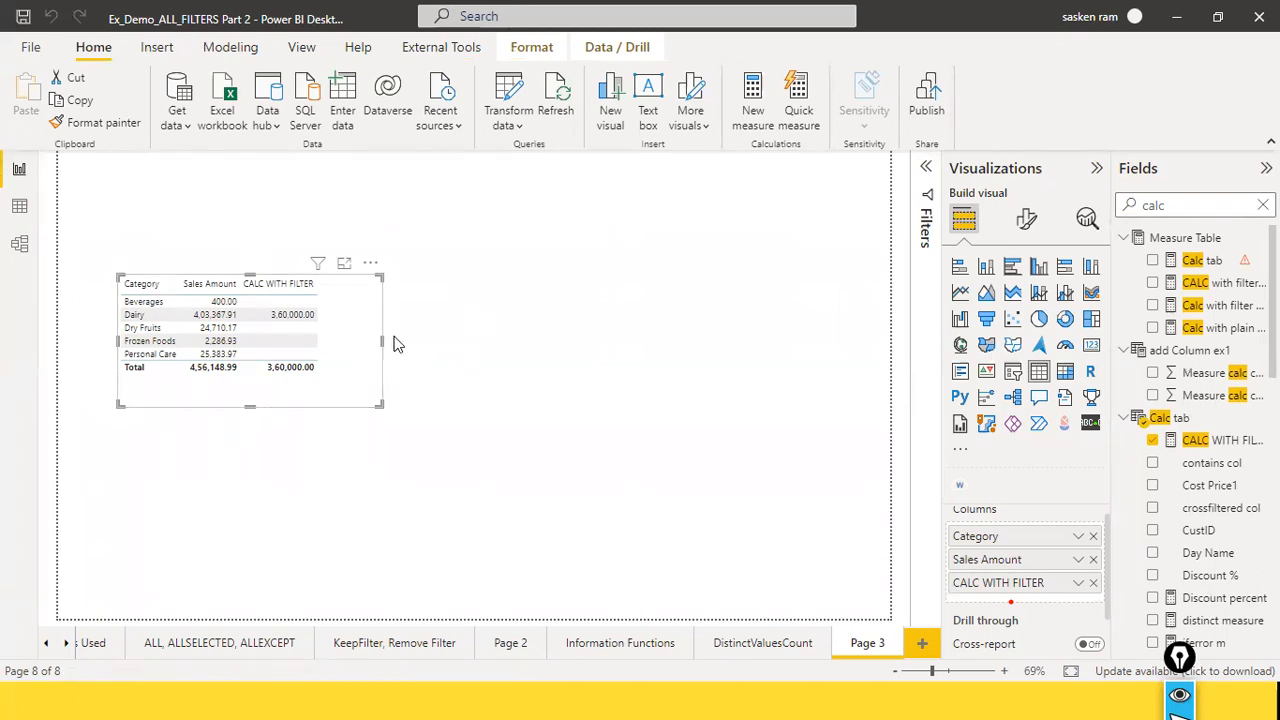
{"action": "left_click", "coordinate": [14, 214]}
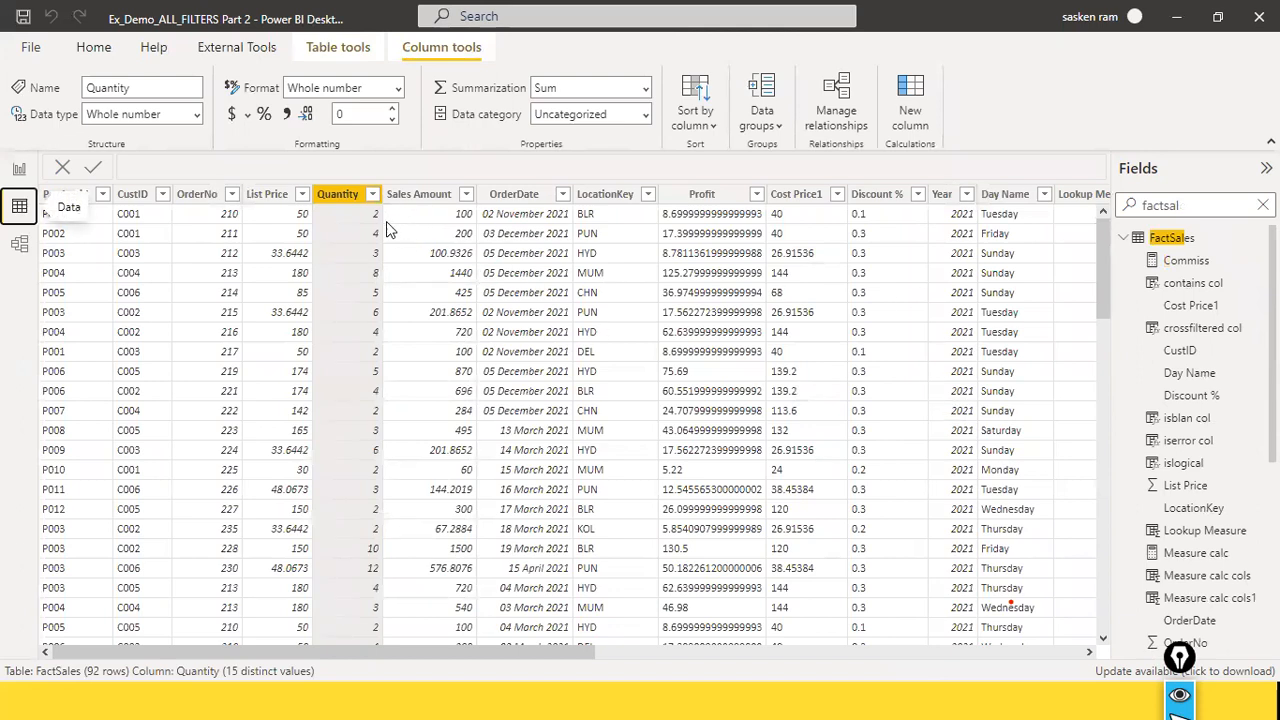
{"action": "left_click", "coordinate": [19, 168]}
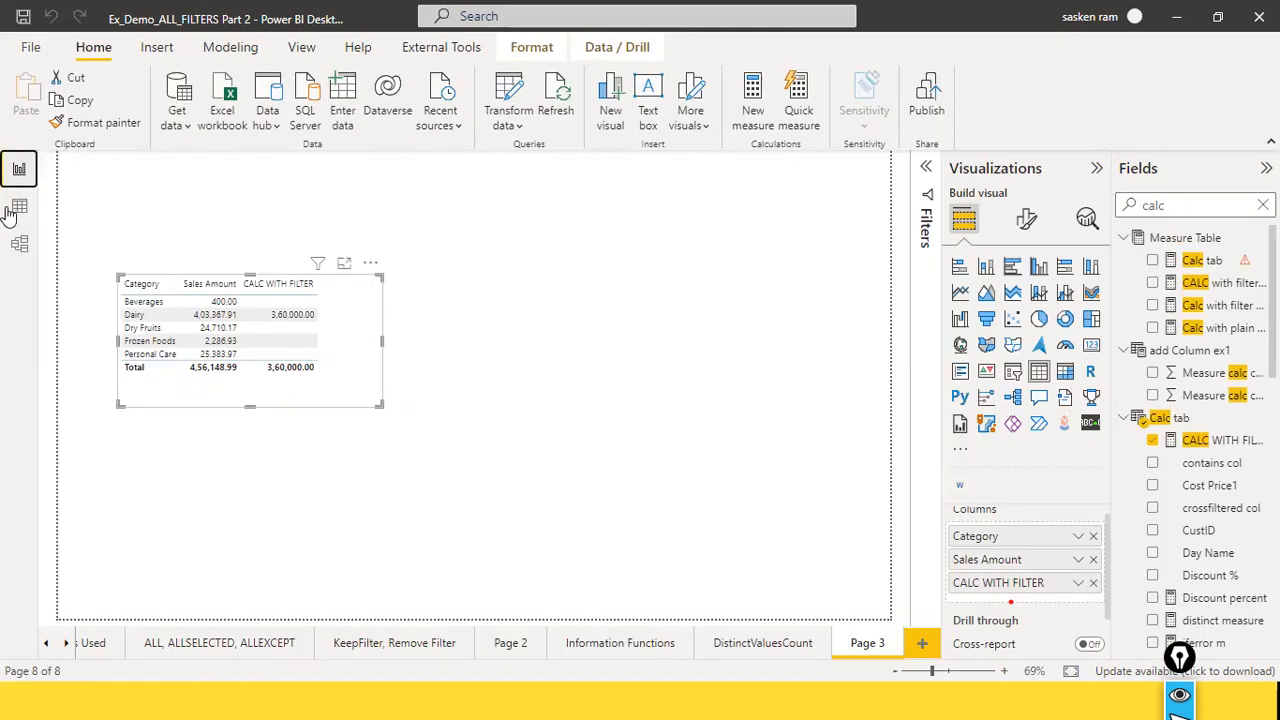
Step: Sort the category table on Page 3 by its CALC WITH FILTER column in descending order
{"action": "left_click", "coordinate": [583, 345]}
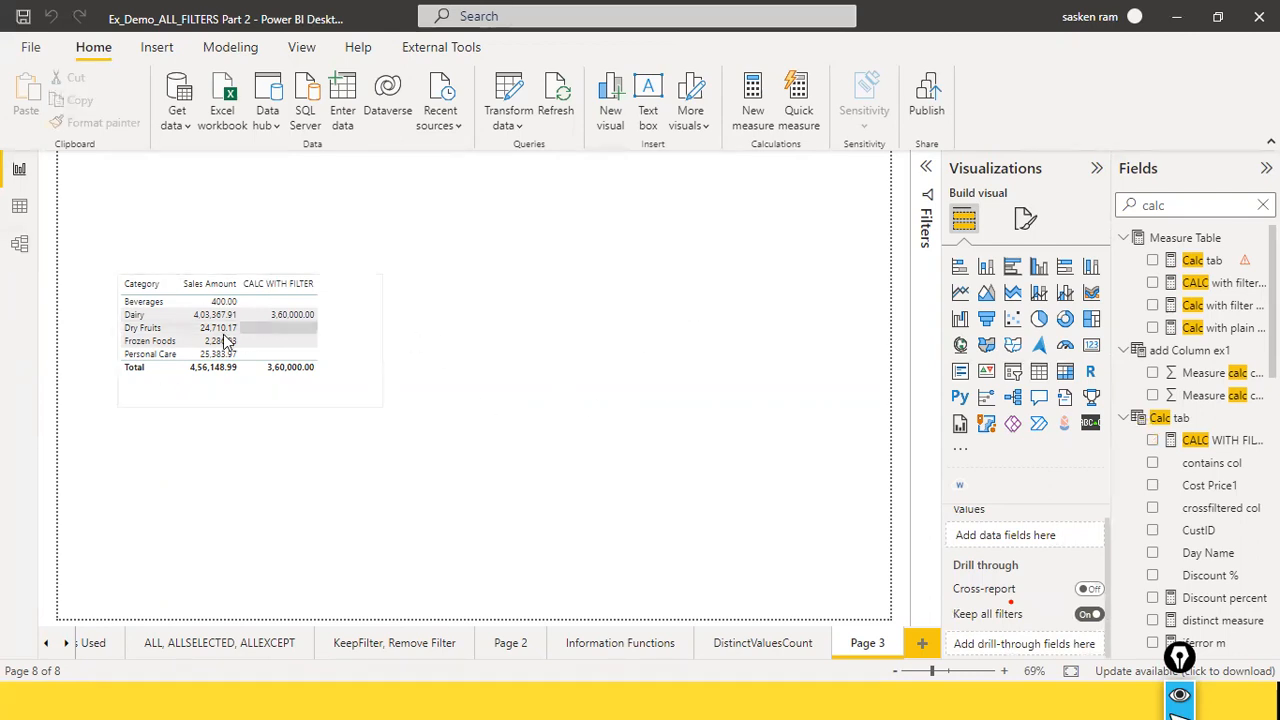
{"action": "left_click", "coordinate": [376, 343]}
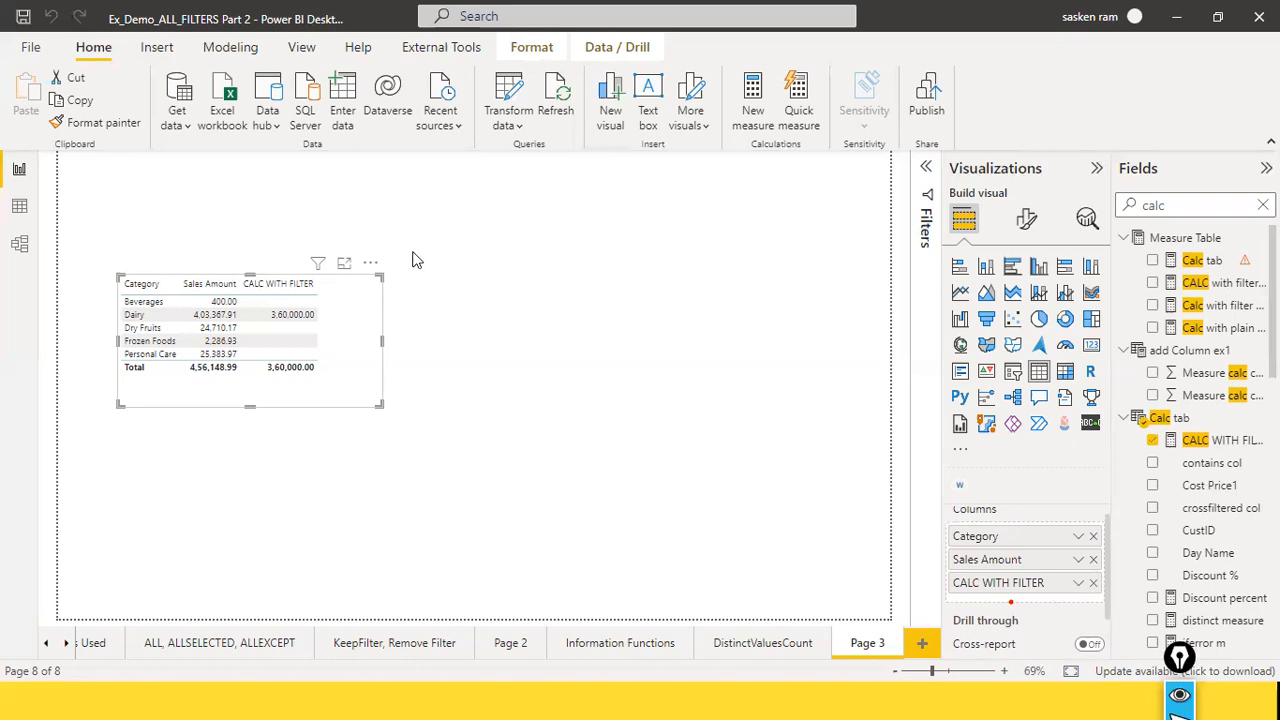
{"action": "left_click", "coordinate": [563, 302]}
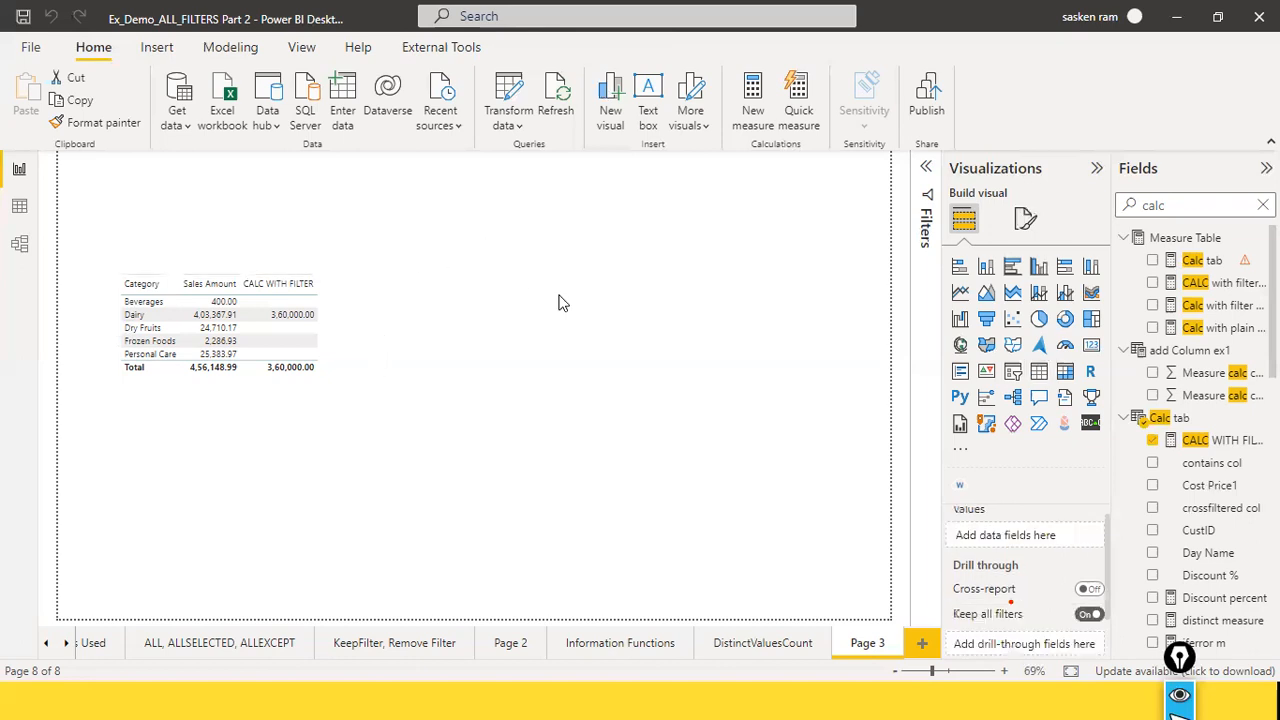
{"action": "left_click", "coordinate": [288, 380]}
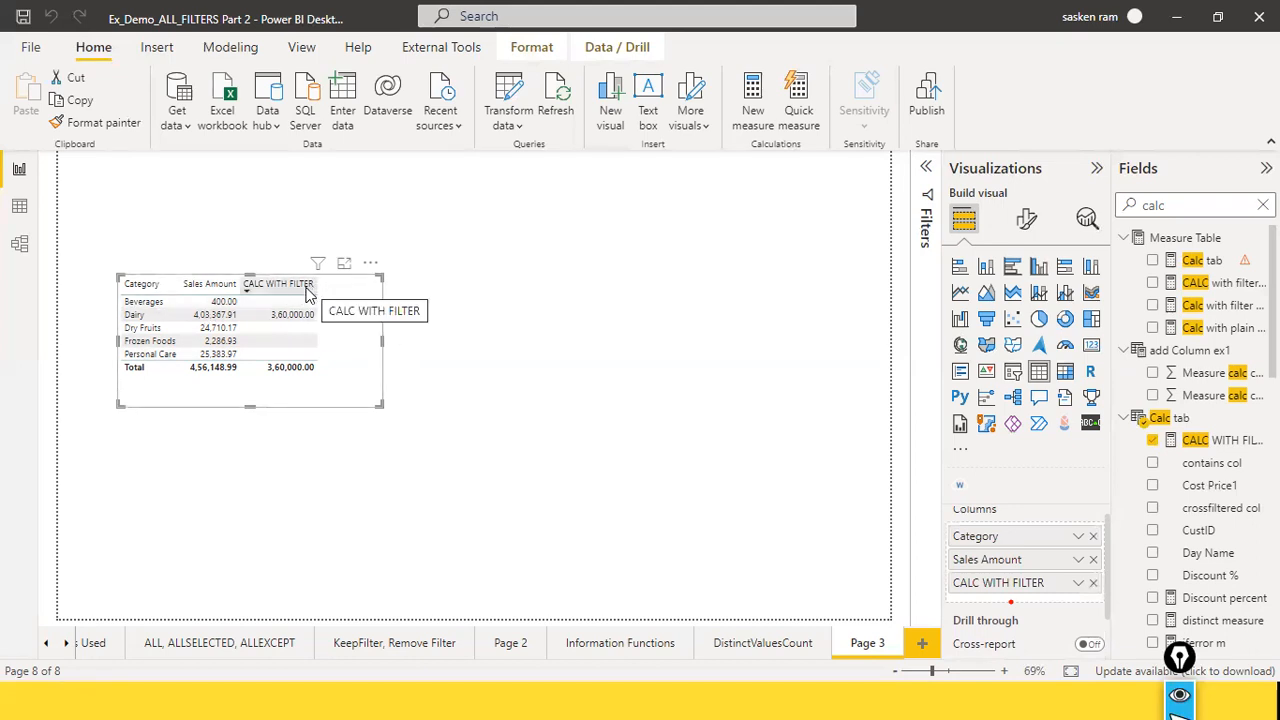
{"action": "left_click", "coordinate": [316, 285]}
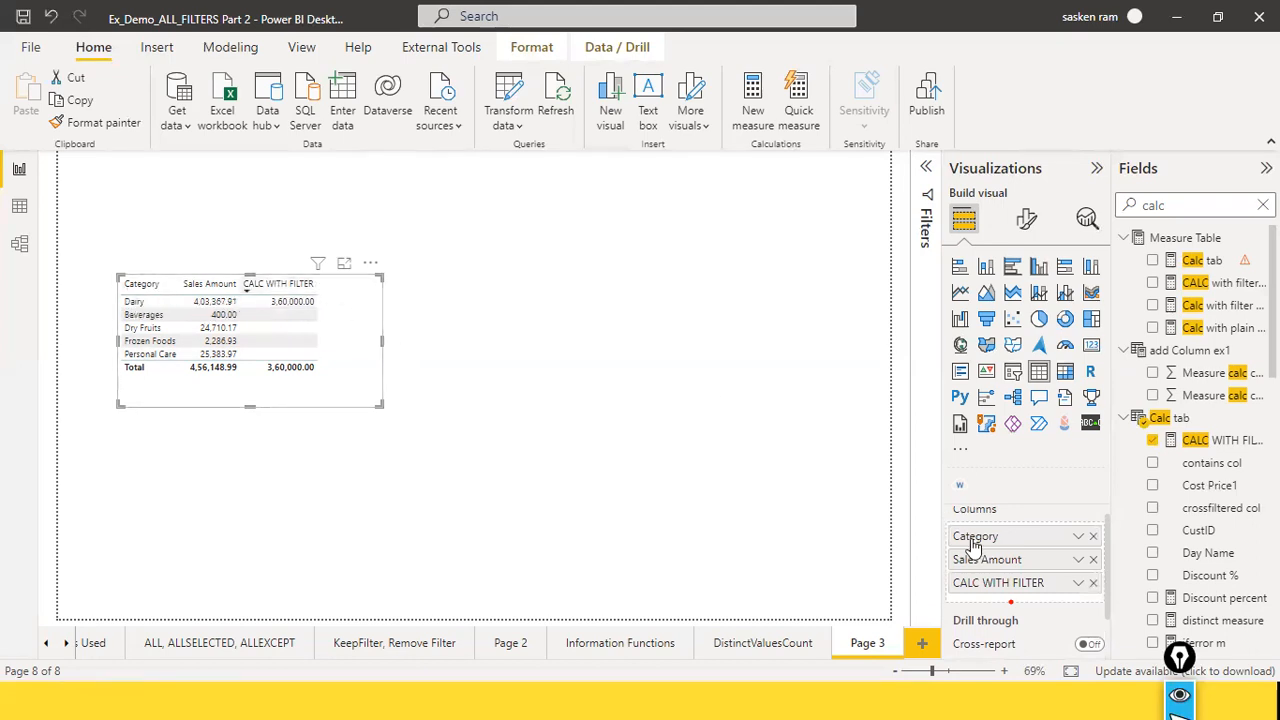
Step: Rename the CALC WITH FILTER column for this visual as "> 100 units sold"
{"action": "left_click", "coordinate": [1078, 583]}
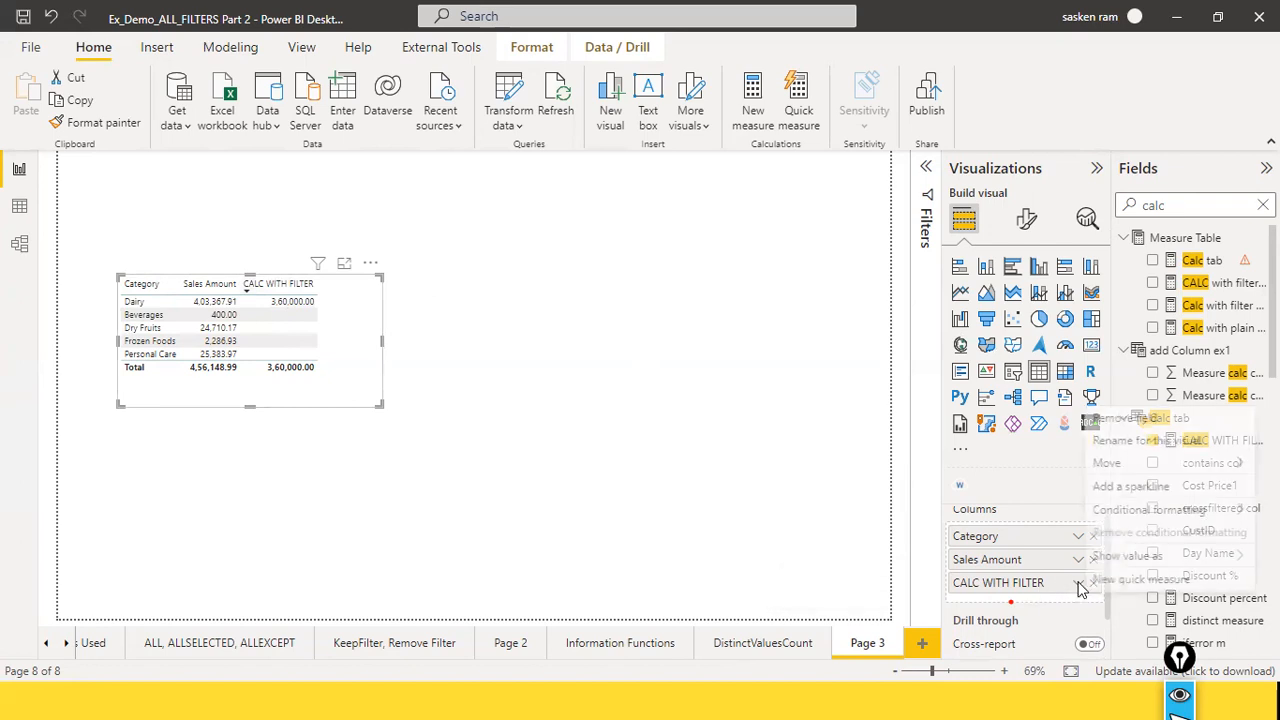
{"action": "left_click", "coordinate": [1157, 443]}
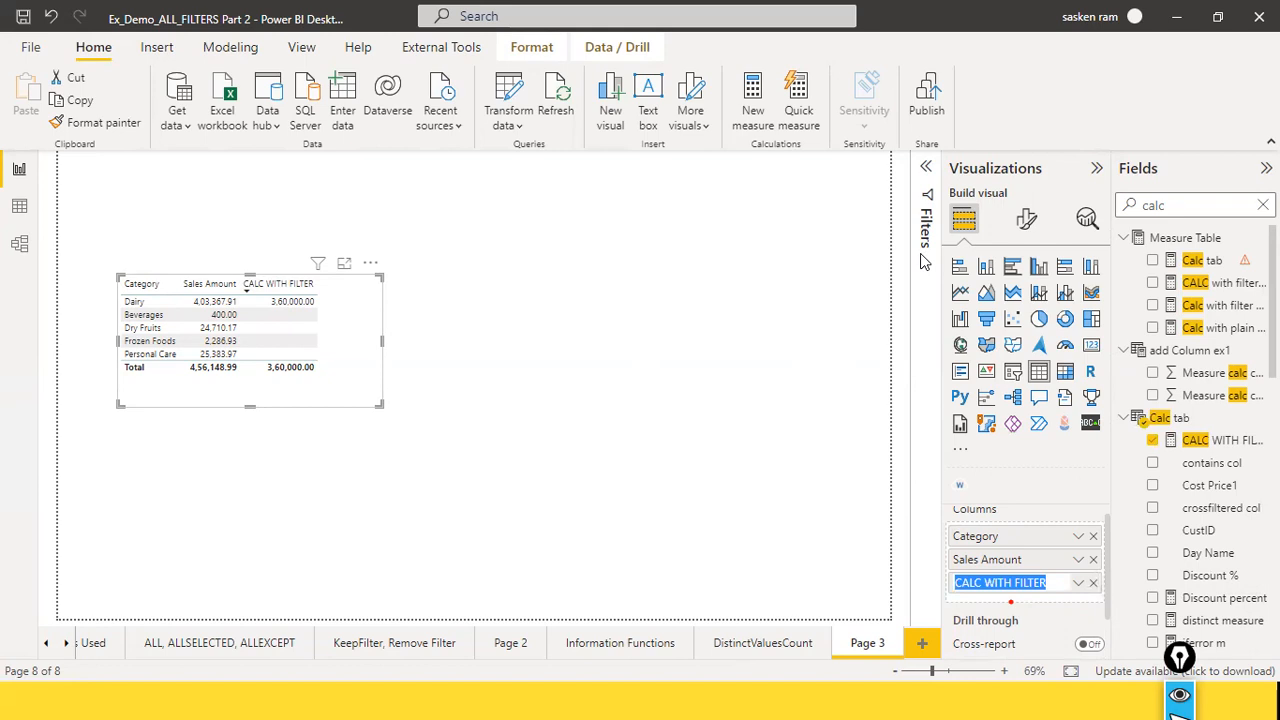
{"action": "key", "text": "BackSpace"}
{"action": "type", "text": "more th"}
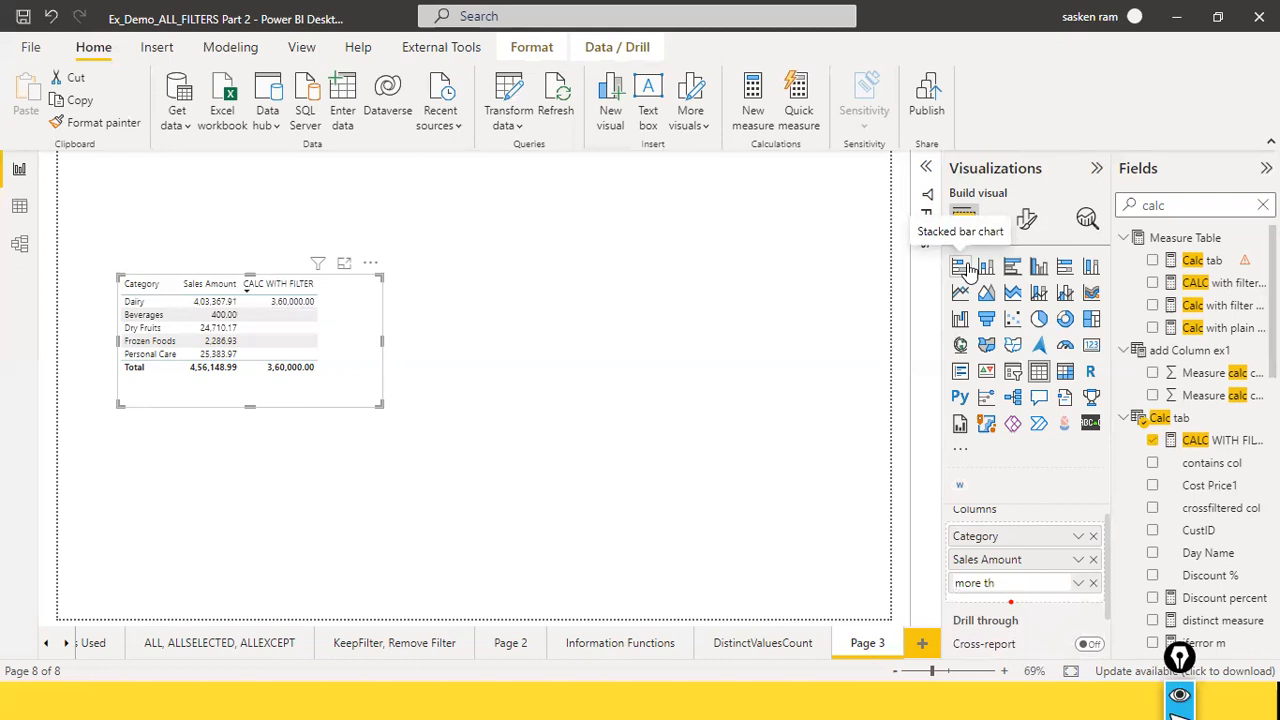
{"action": "key", "text": "BackSpace"}
{"action": "key", "text": "BackSpace"}
{"action": "key", "text": "BackSpace"}
{"action": "key", "text": "BackSpace"}
{"action": "key", "text": "BackSpace"}
{"action": "key", "text": "BackSpace"}
{"action": "type", "text": "> 100 Qt"}
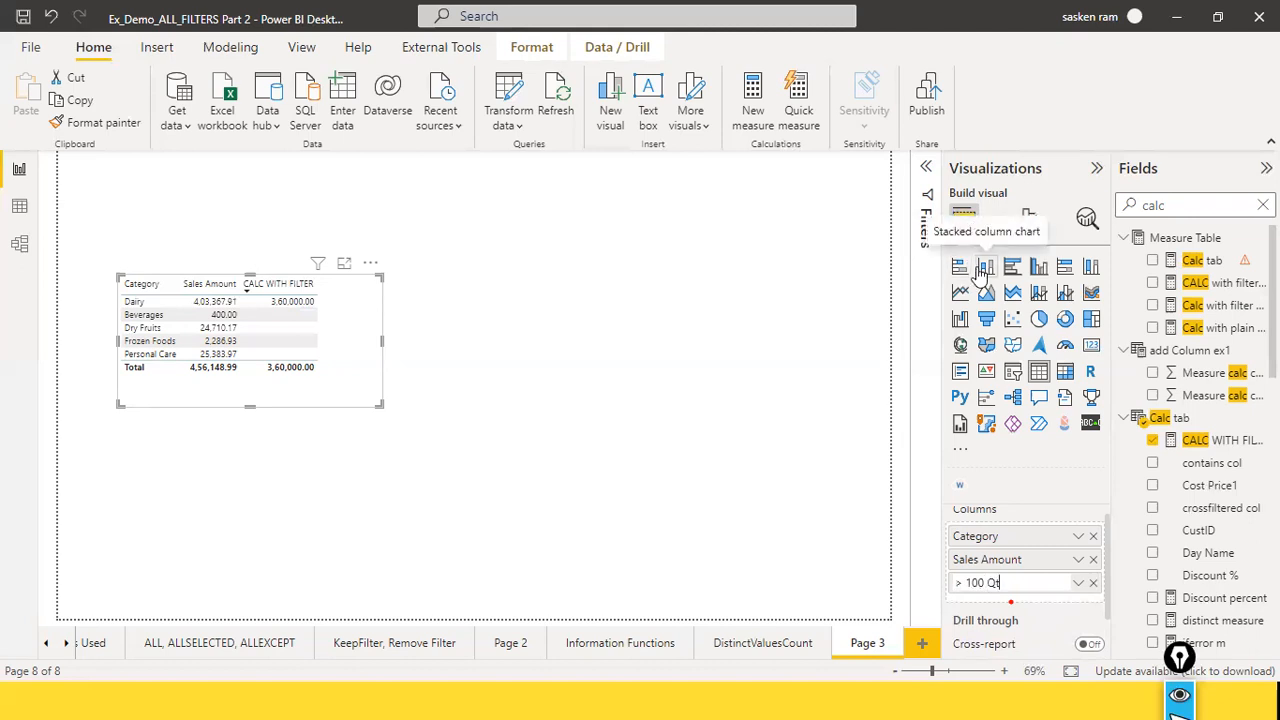
{"action": "key", "text": "BackSpace"}
{"action": "key", "text": "BackSpace"}
{"action": "type", "text": "uni"}
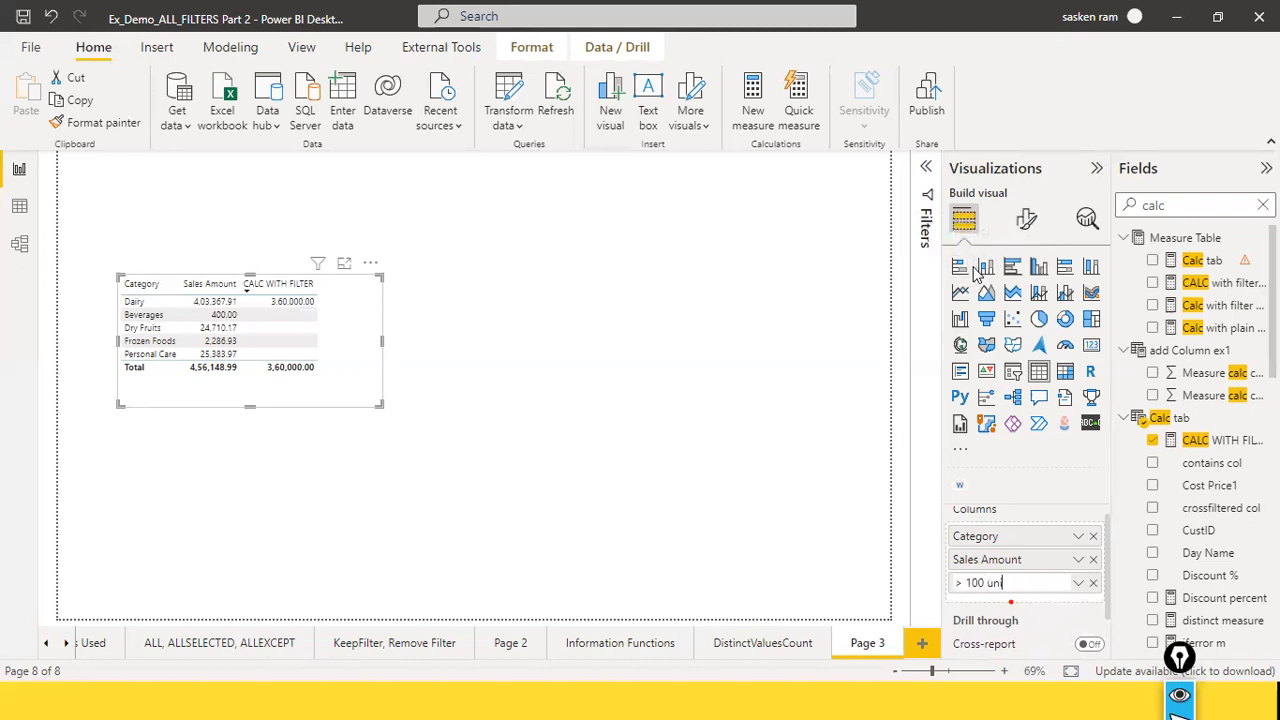
{"action": "type", "text": "ts sold"}
{"action": "key", "text": "Return"}
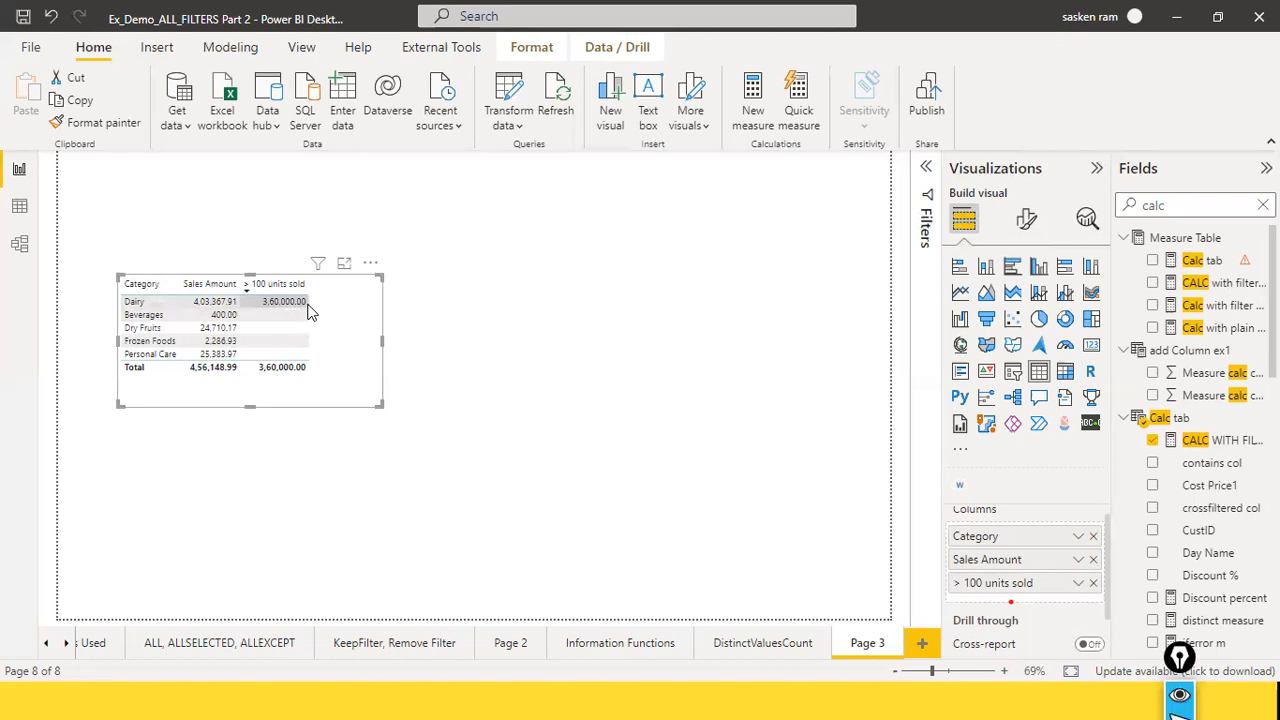
Step: Change the CALC WITH FILTER measure's condition to FactSales[Quantity] > 50 and apply the formula
{"action": "left_click", "coordinate": [1231, 288]}
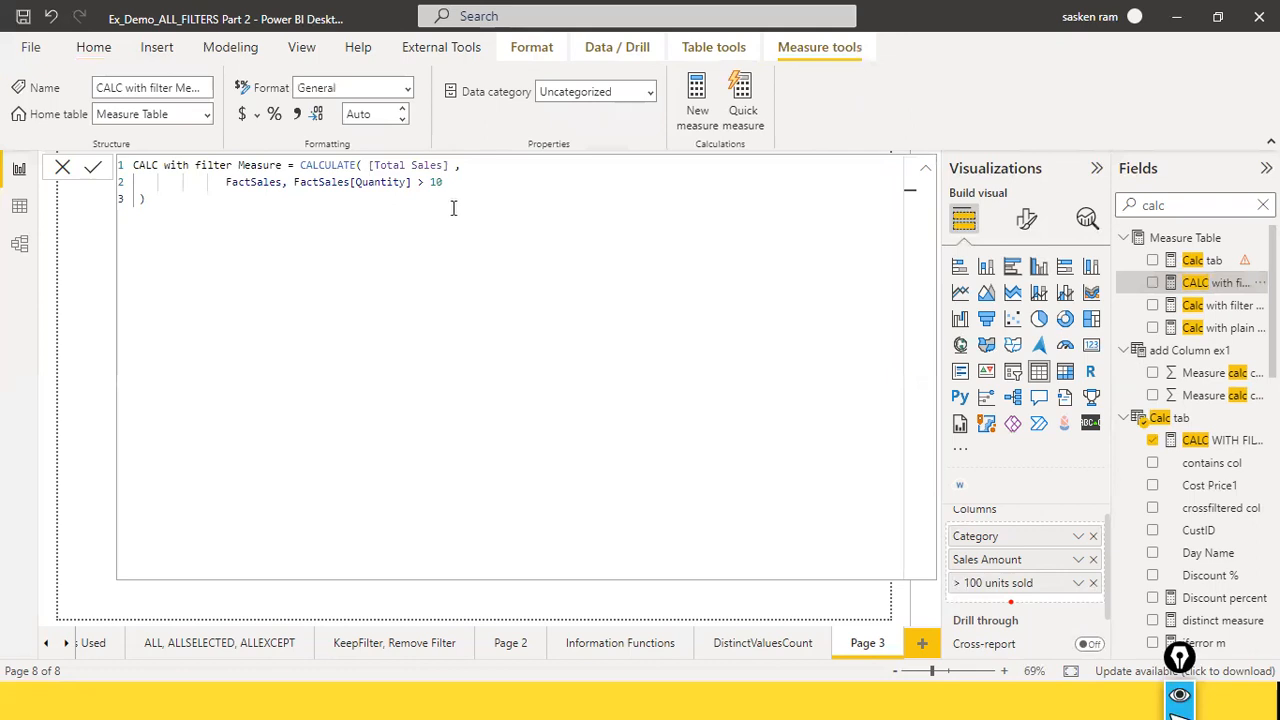
{"action": "left_click", "coordinate": [58, 169]}
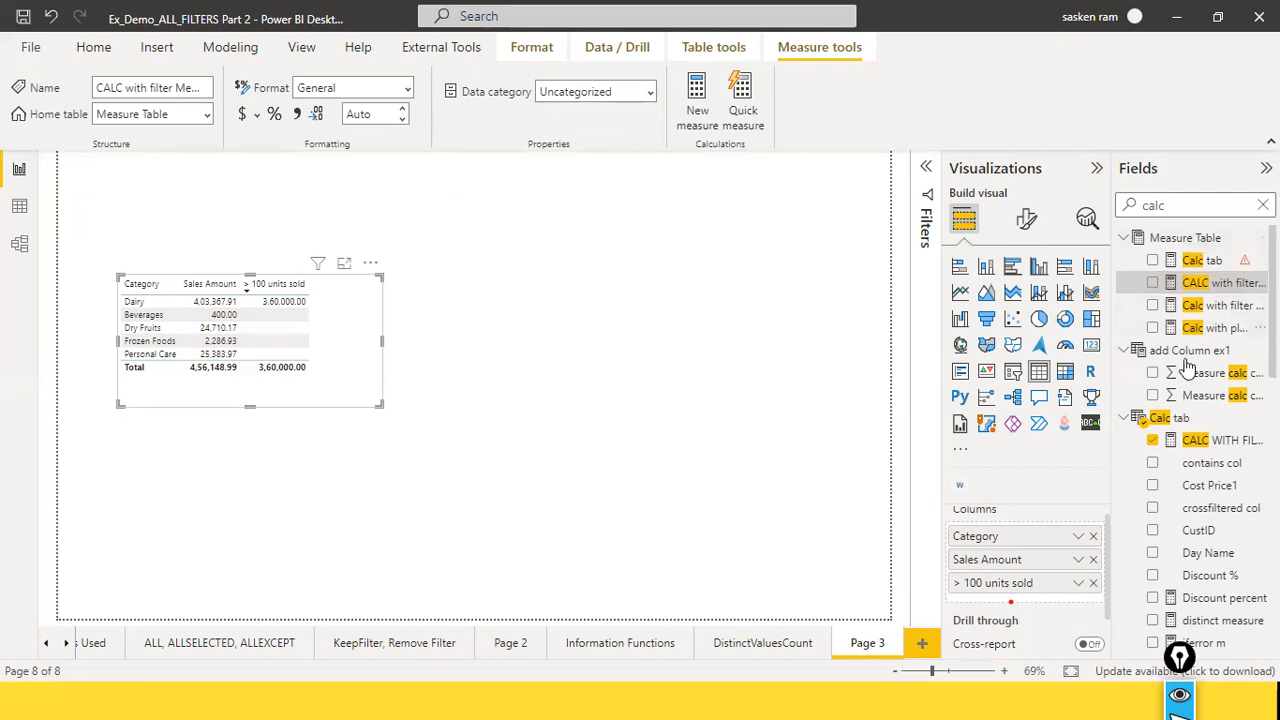
{"action": "left_click", "coordinate": [1212, 440]}
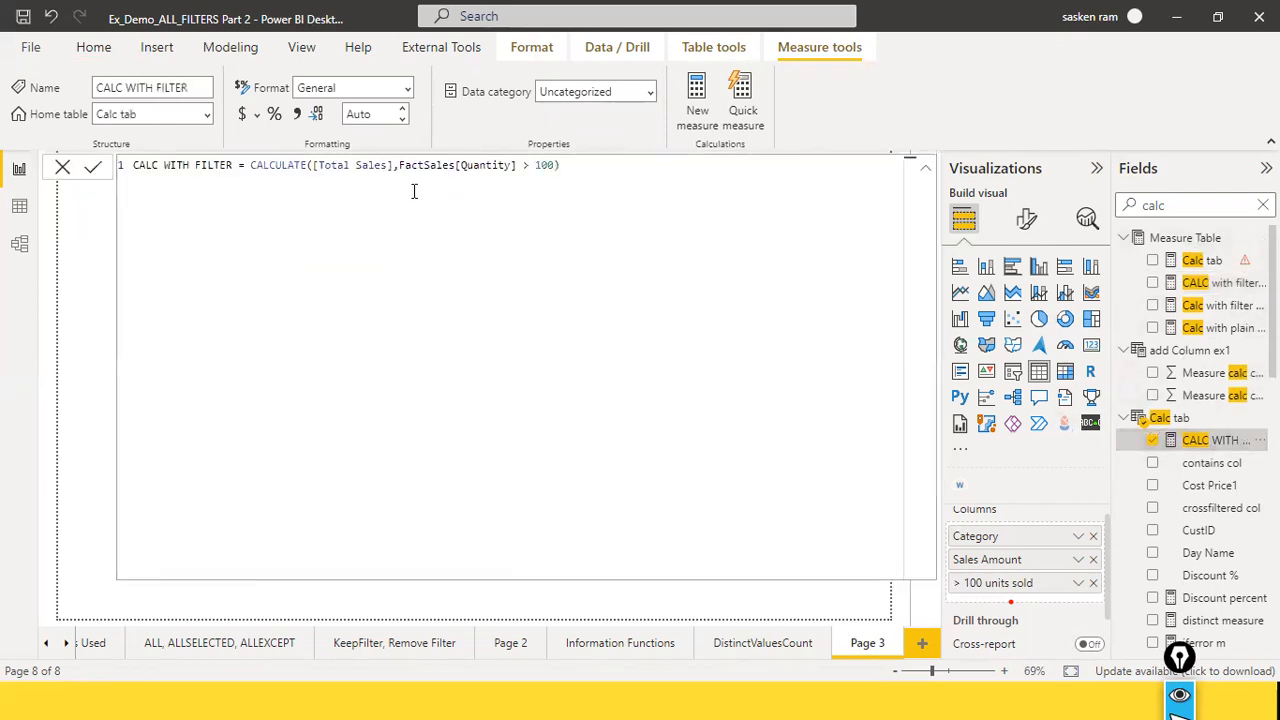
{"action": "left_click", "coordinate": [547, 168]}
{"action": "key", "text": "BackSpace"}
{"action": "key", "text": "BackSpace"}
{"action": "type", "text": "5"}
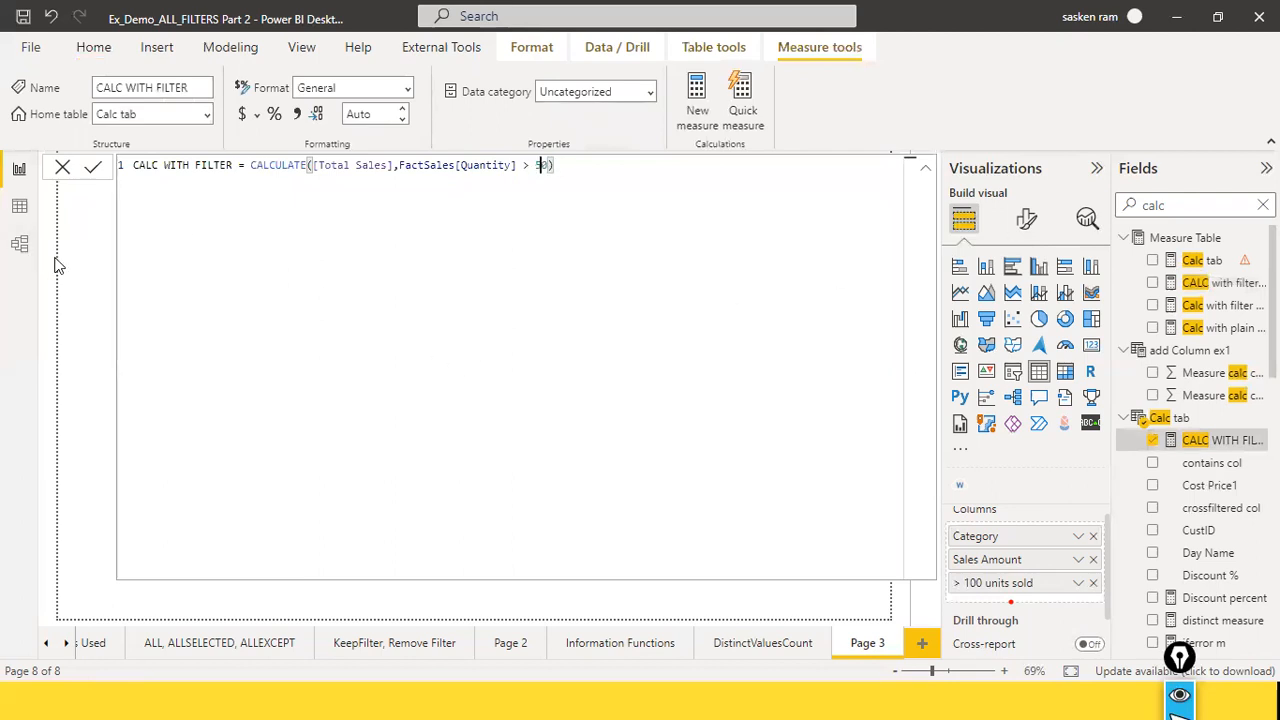
{"action": "left_click", "coordinate": [93, 168]}
{"action": "left_click", "coordinate": [62, 170]}
{"action": "left_click", "coordinate": [472, 252]}
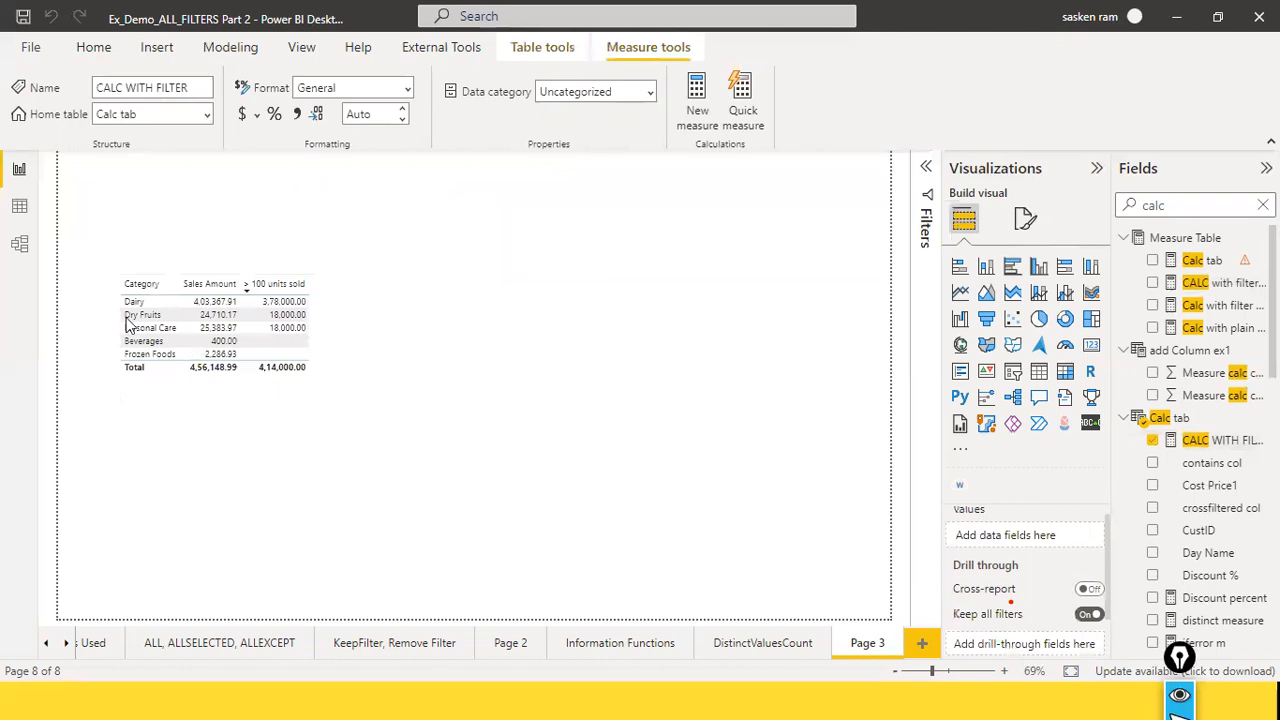
{"action": "left_click", "coordinate": [480, 223]}
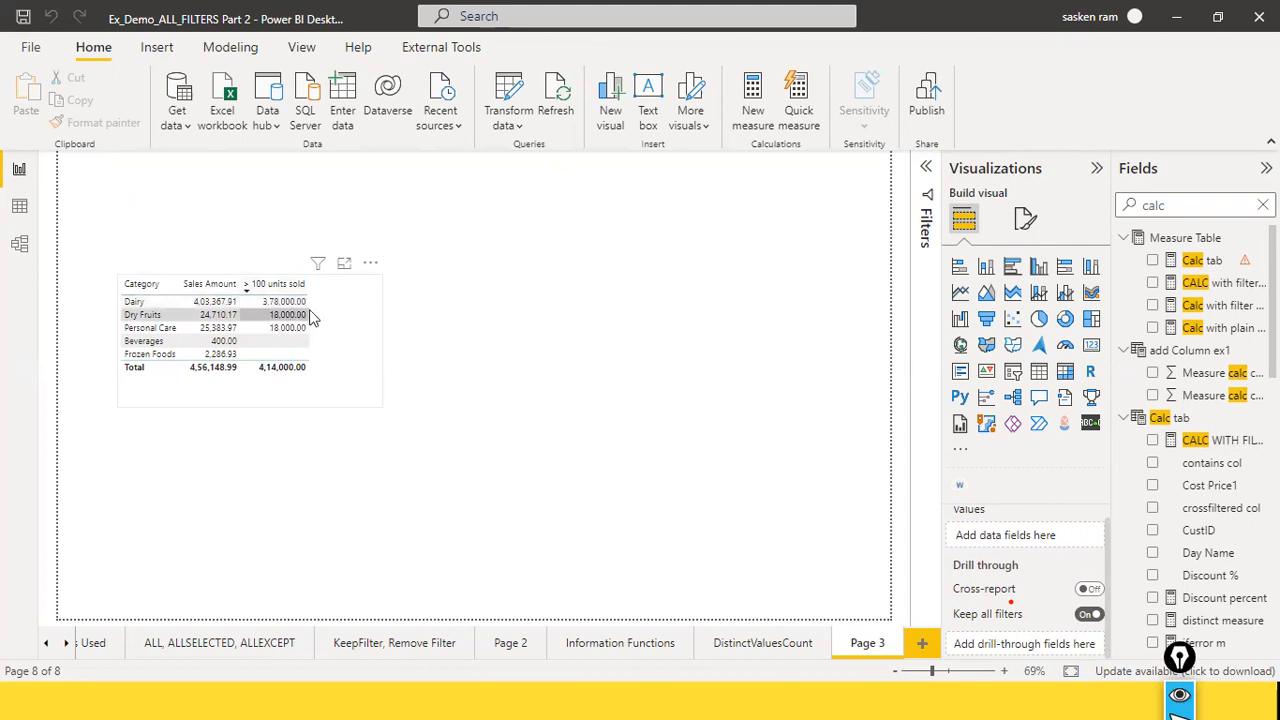
Step: Rename the category table's "> 100 units sold" column for this visual as "> 50 units sold"
{"action": "left_click", "coordinate": [340, 340]}
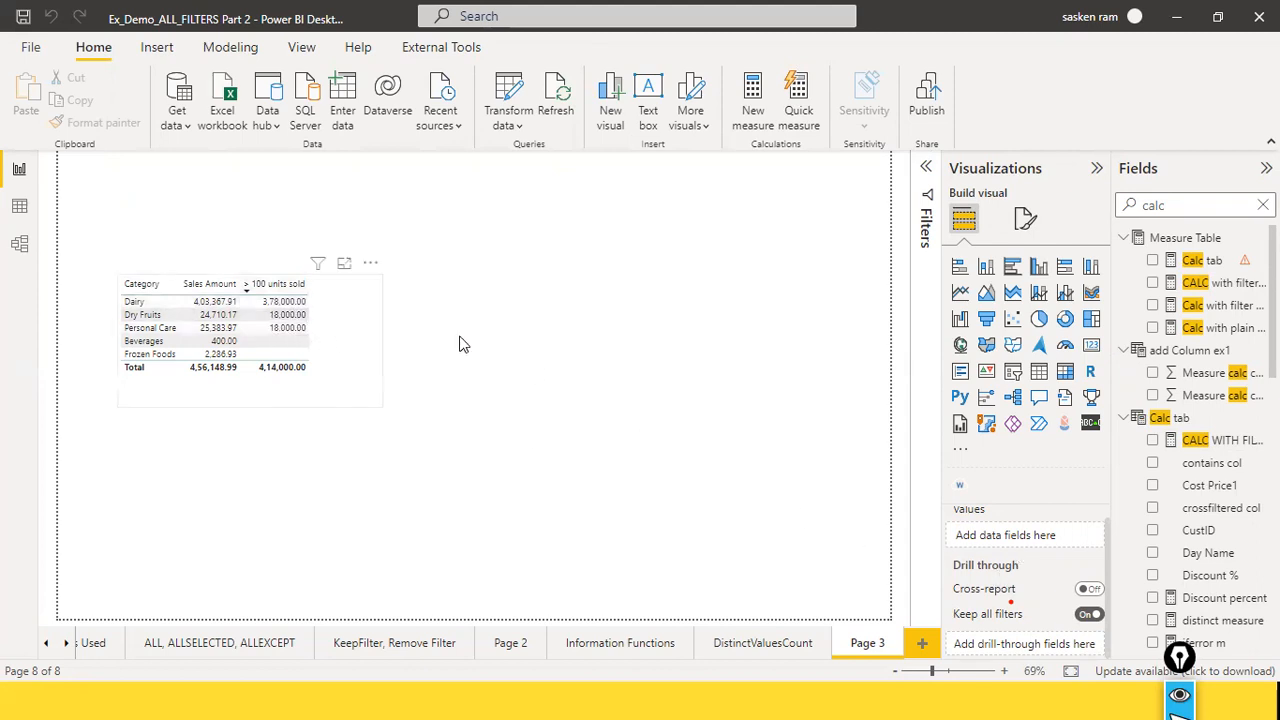
{"action": "left_click", "coordinate": [1078, 583]}
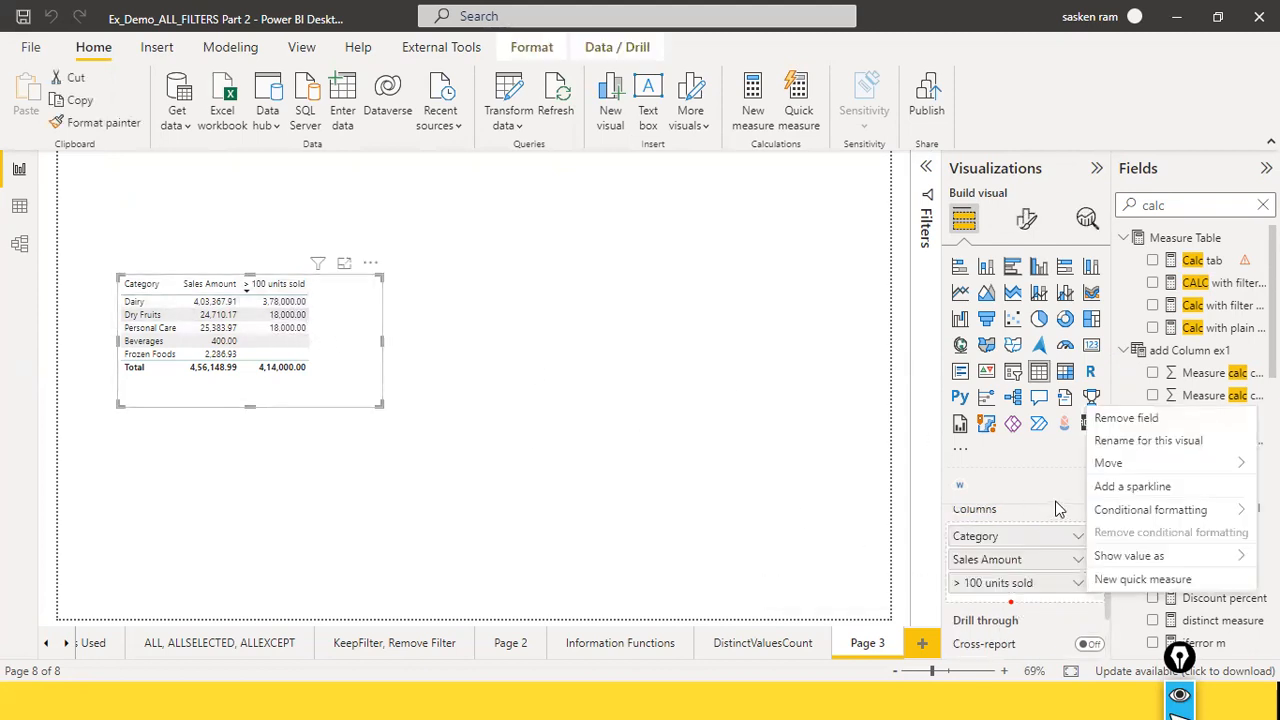
{"action": "left_click", "coordinate": [1160, 443]}
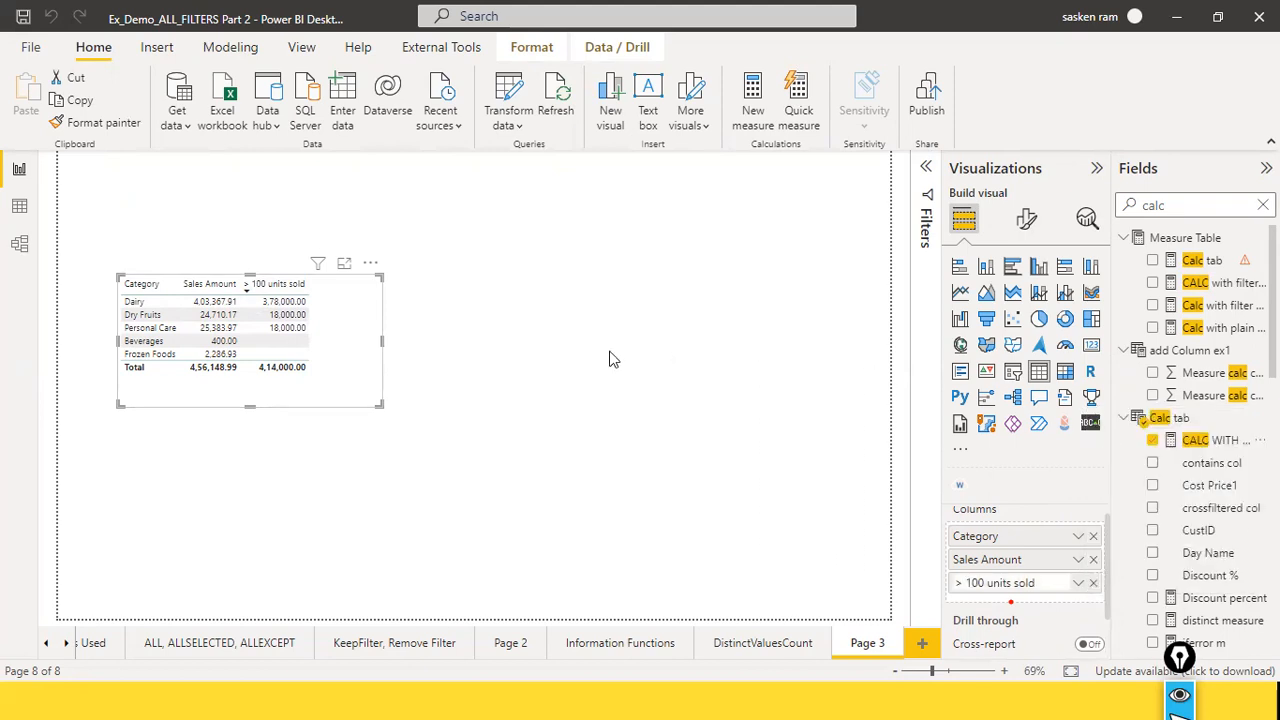
{"action": "left_click", "coordinate": [987, 583]}
{"action": "key", "text": "BackSpace"}
{"action": "key", "text": "BackSpace"}
{"action": "key", "text": "BackSpace"}
{"action": "type", "text": "50"}
{"action": "key", "text": "Return"}
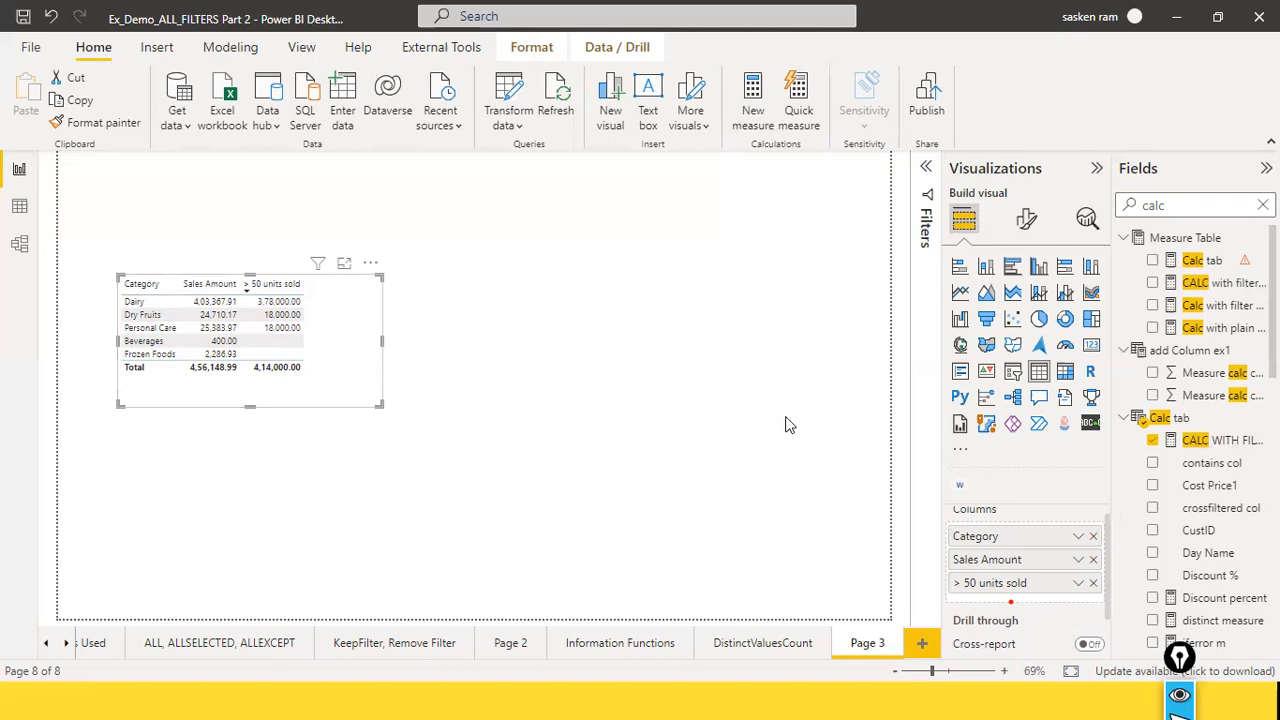
Step: Review the complete formula of the CALC WITH FILTER measure and leave it without changes
{"action": "left_click", "coordinate": [1210, 440]}
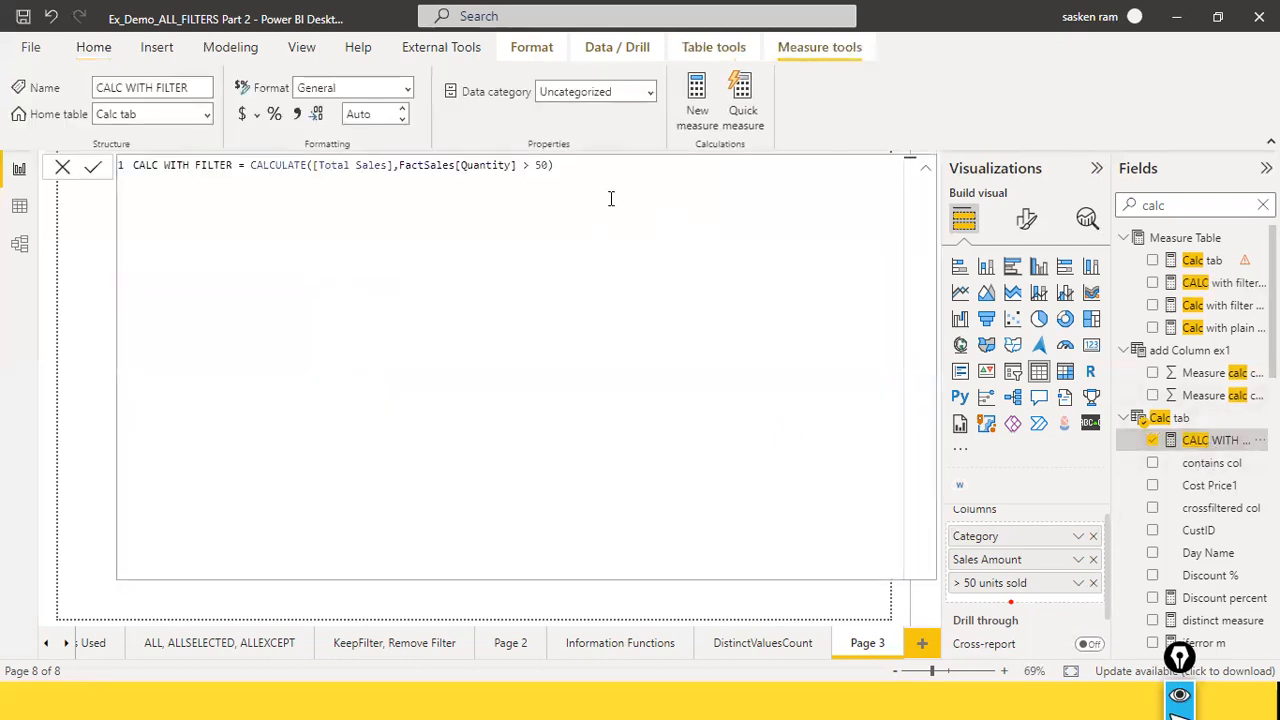
{"action": "key", "text": "ctrl+a"}
{"action": "key", "text": "ctrl+c"}
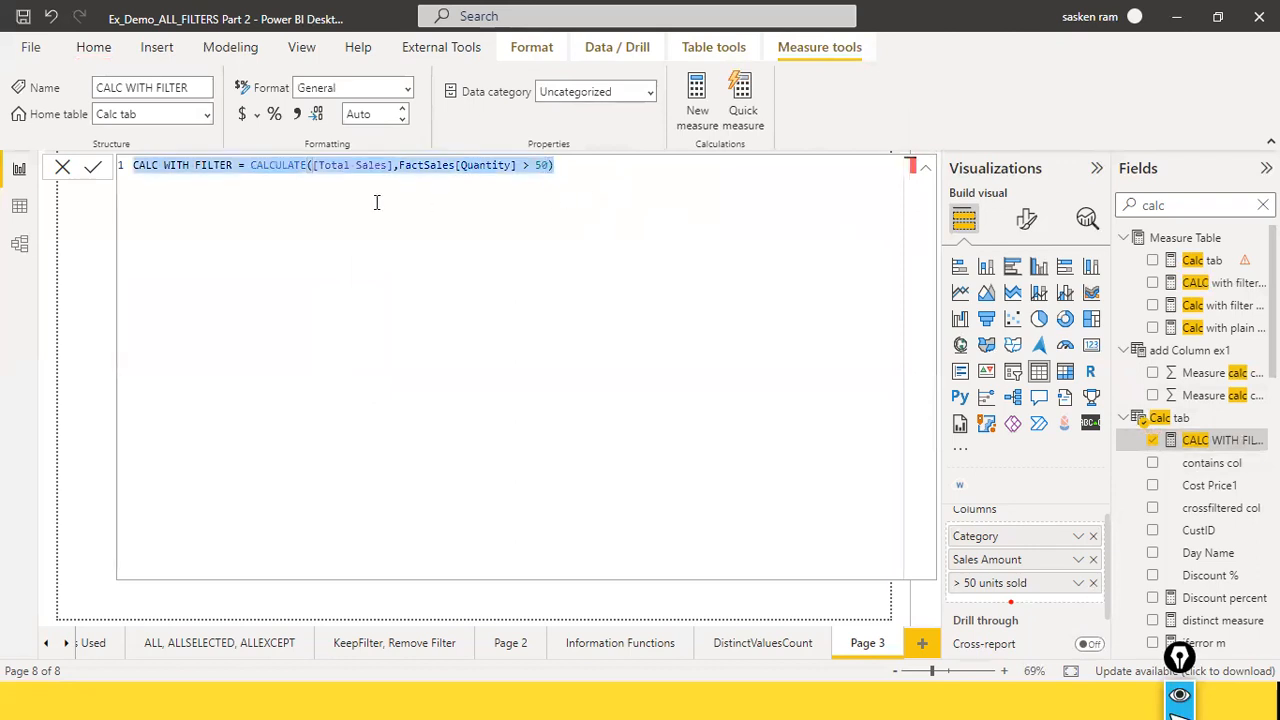
{"action": "left_click", "coordinate": [63, 168]}
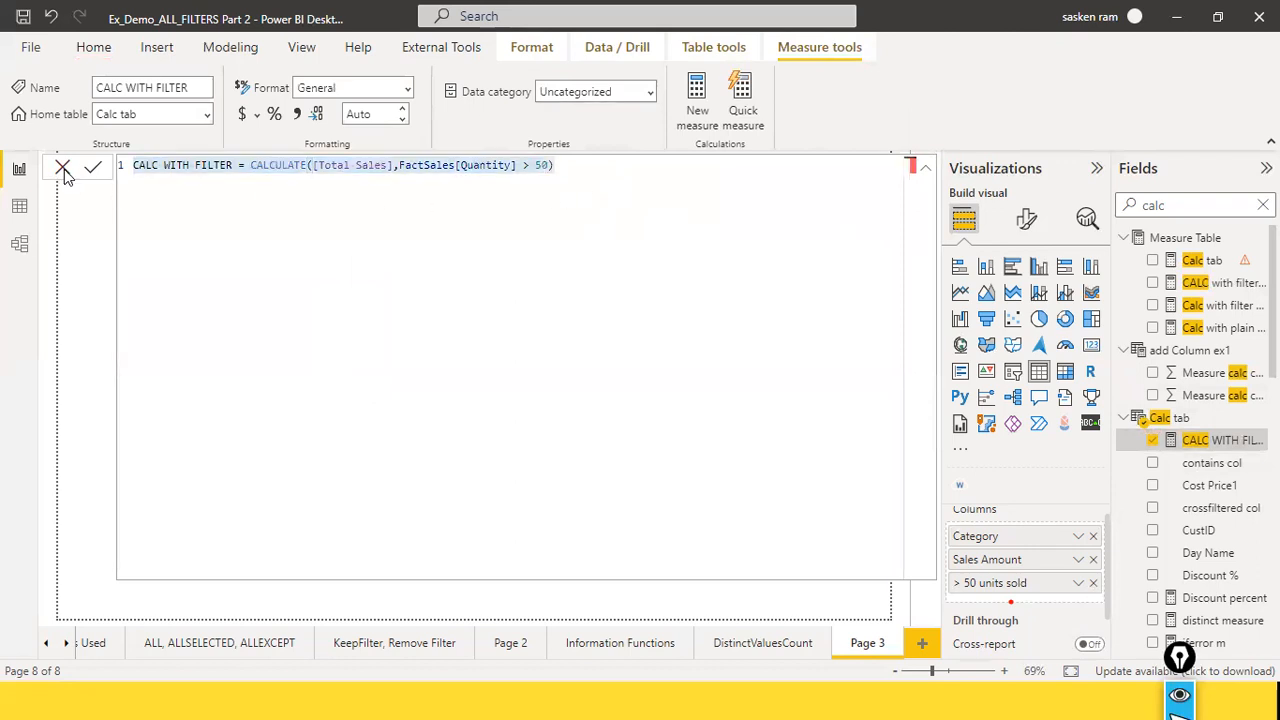
Step: Create a new measure in the Calc tab table from the copied formula CALC WITH FILTER = CALCULATE([Total Sales],FactSales[Quantity] > 50)
{"action": "left_click", "coordinate": [857, 183]}
{"action": "left_click", "coordinate": [230, 47]}
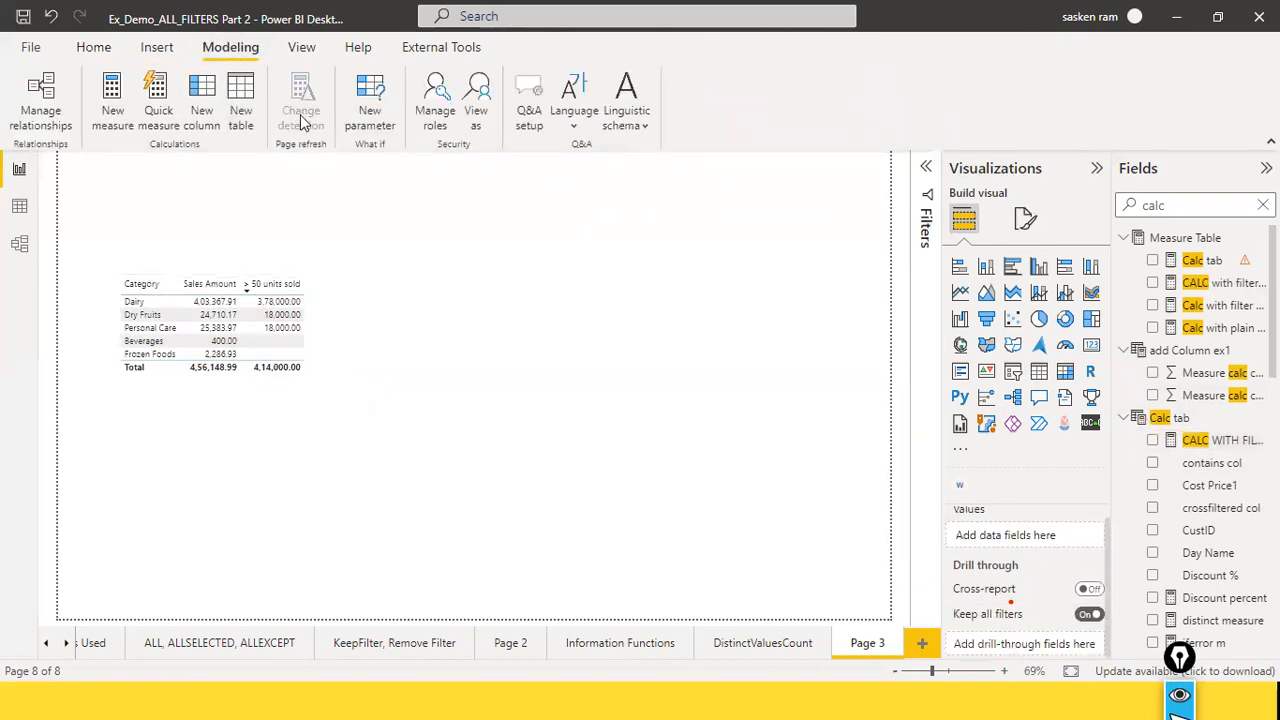
{"action": "left_click", "coordinate": [122, 118]}
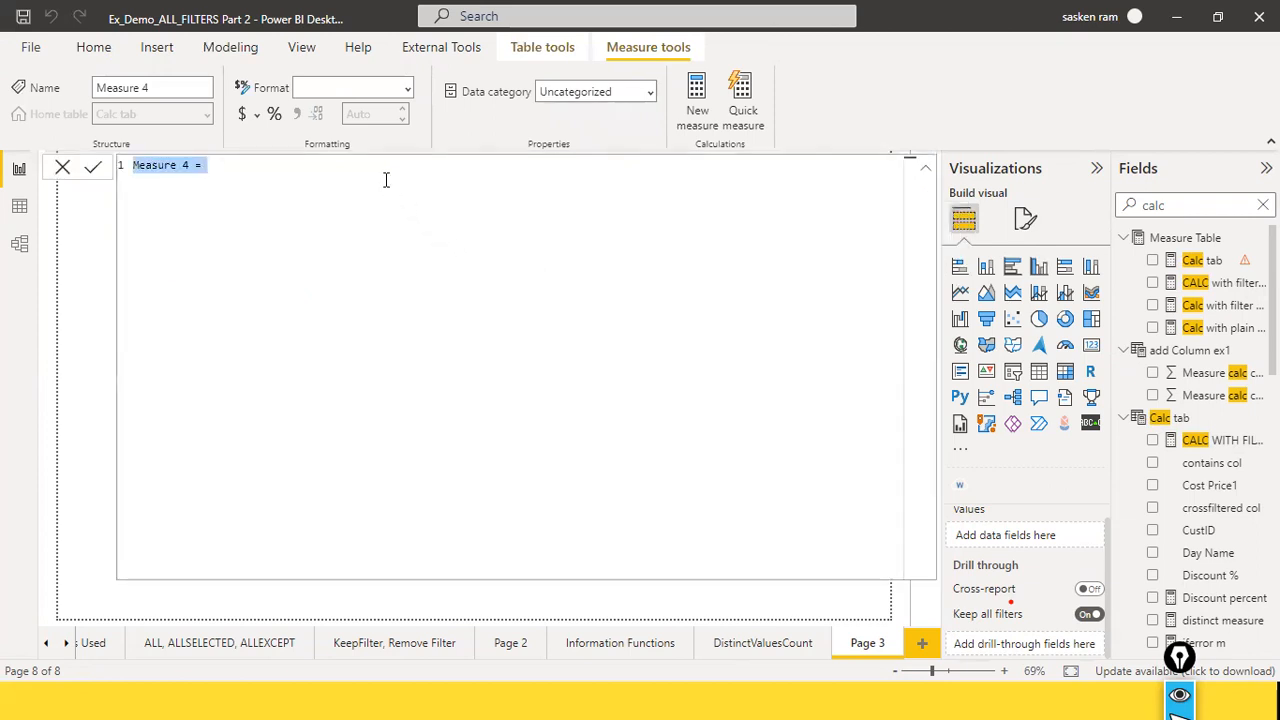
{"action": "key", "text": "ctrl+v"}
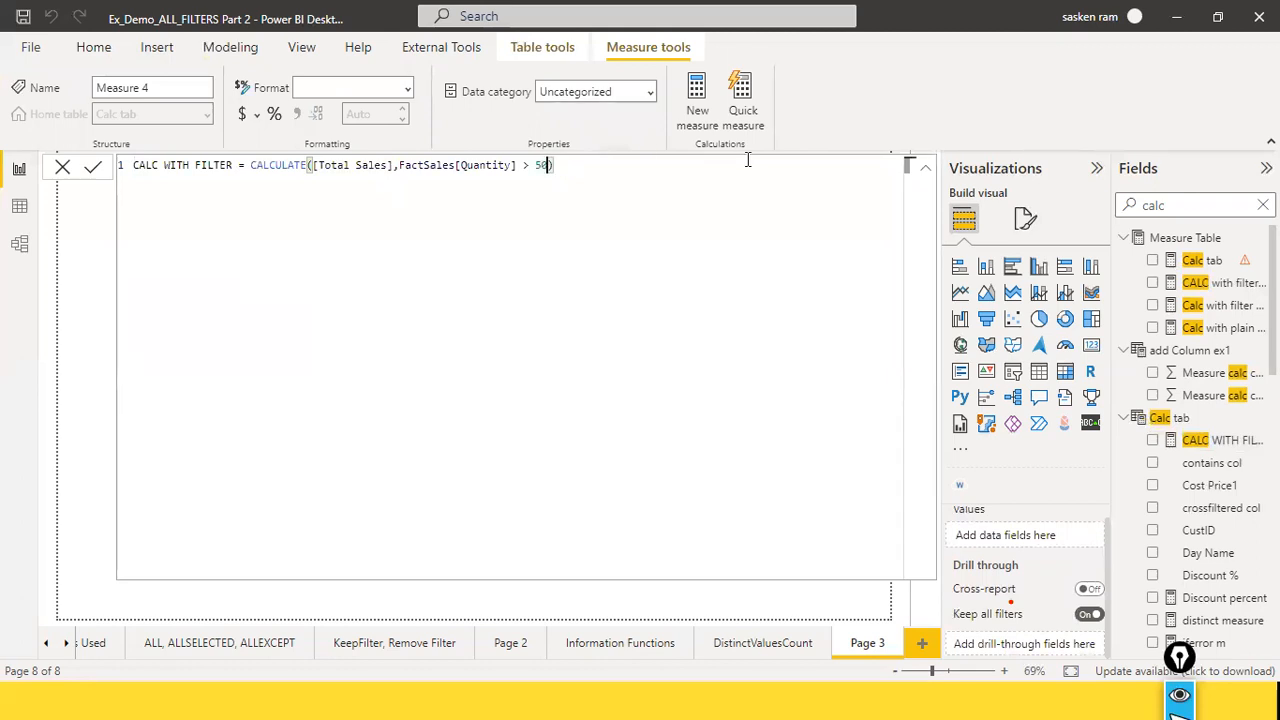
Step: Add FactSales[LocationKey] as the start of a second filter argument in the new measure's CALCULATE formula
{"action": "type", "text": ", "}
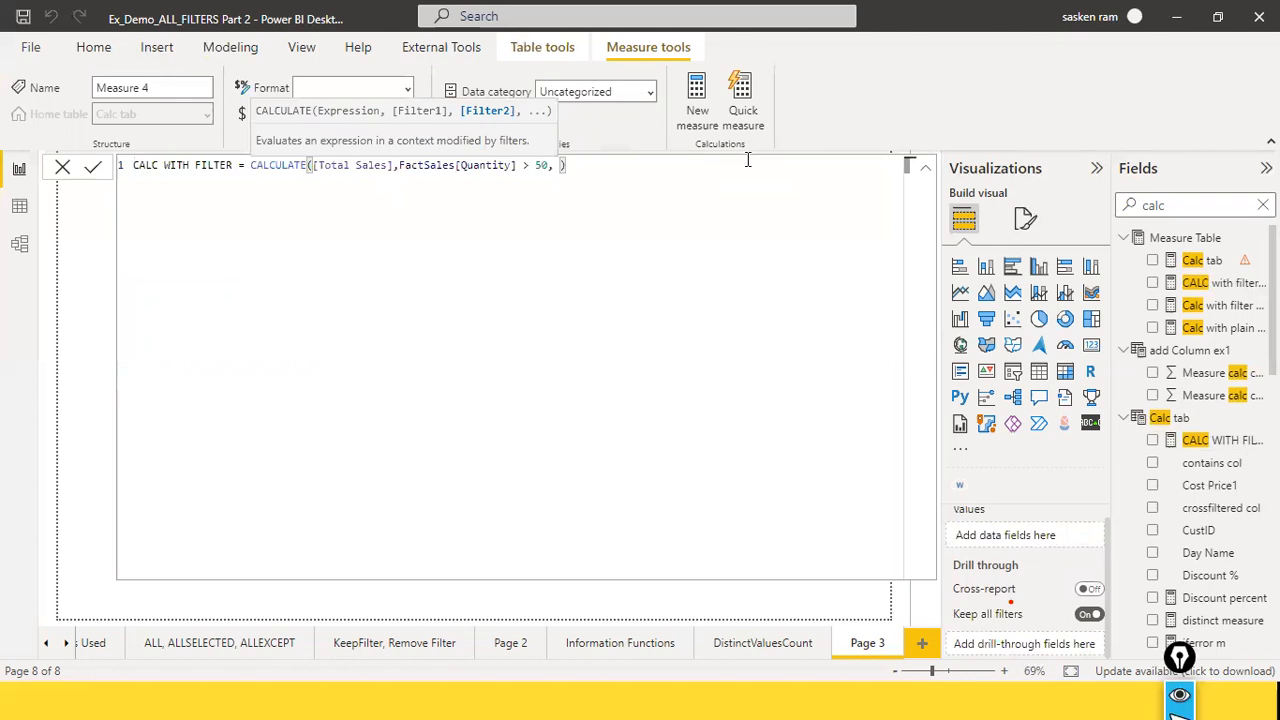
{"action": "type", "text": "factsales"}
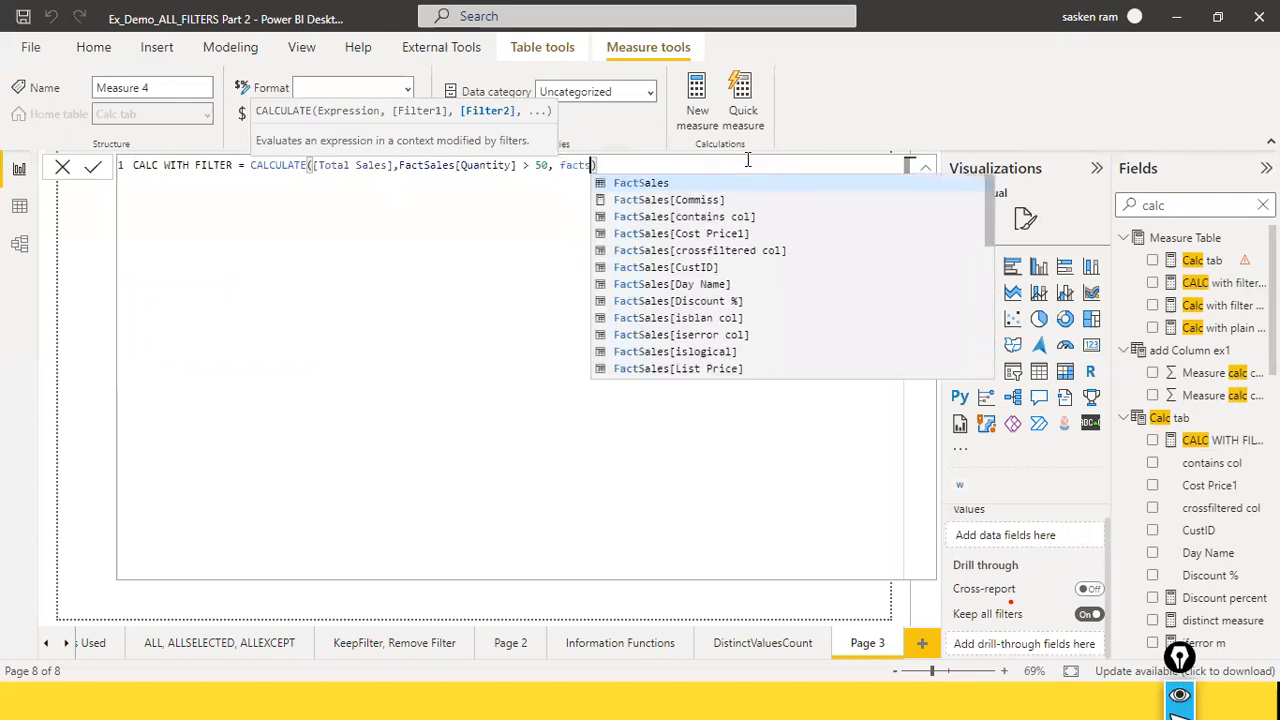
{"action": "key", "text": "BackSpace"}
{"action": "key", "text": "BackSpace"}
{"action": "type", "text": "s"}
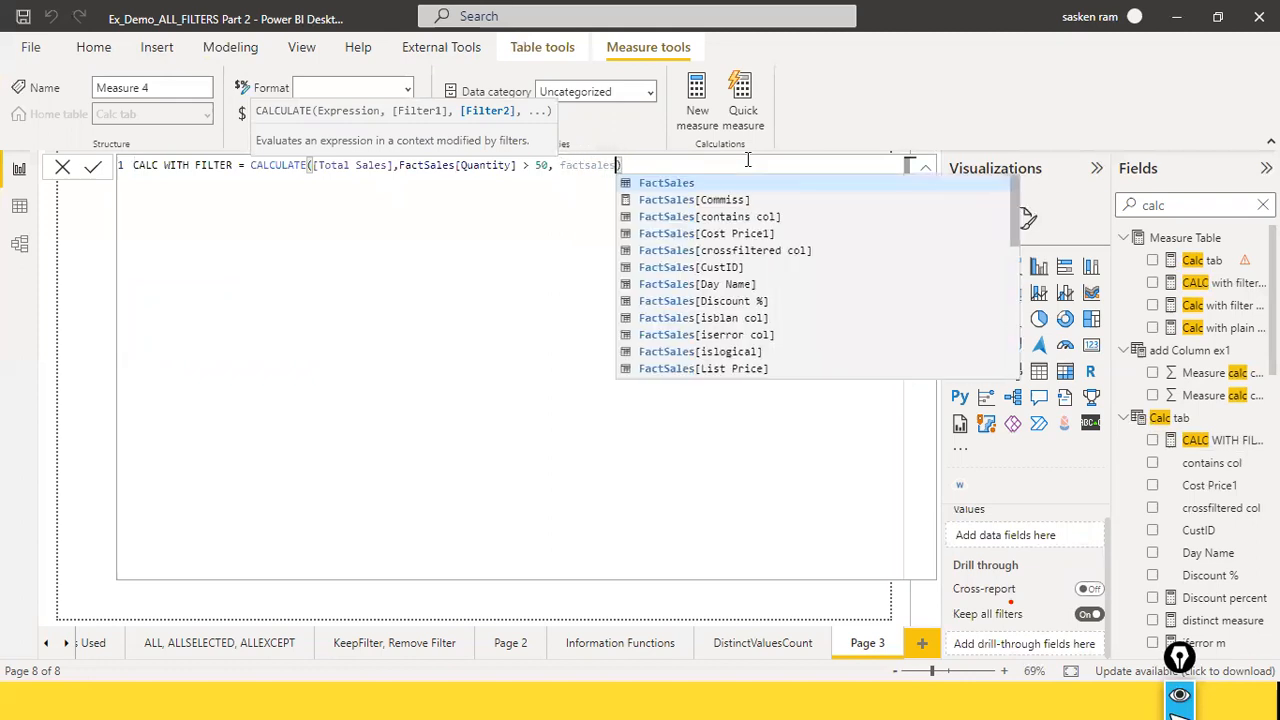
{"action": "type", "text": "[llc"}
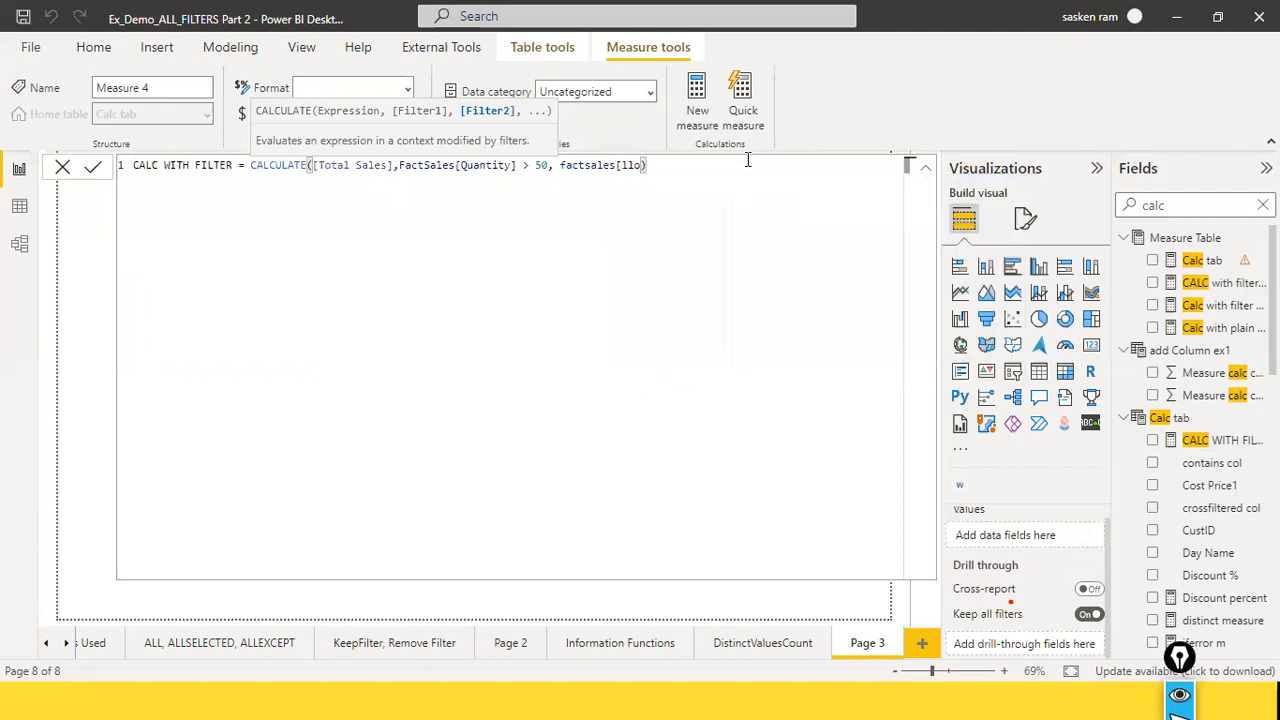
{"action": "key", "text": "BackSpace"}
{"action": "key", "text": "BackSpace"}
{"action": "key", "text": "BackSpace"}
{"action": "type", "text": "lo"}
{"action": "key", "text": "Left"}
{"action": "type", "text": "ca"}
{"action": "key", "text": "Tab"}
Step: Complete the LocationKey condition with = 'BLR' in single quotes and submit the formula
{"action": "type", "text": "= "}
{"action": "type", "text": "'BRL"}
{"action": "key", "text": "BackSpace"}
{"action": "key", "text": "BackSpace"}
{"action": "type", "text": "LR'"}
{"action": "key", "text": "Return"}
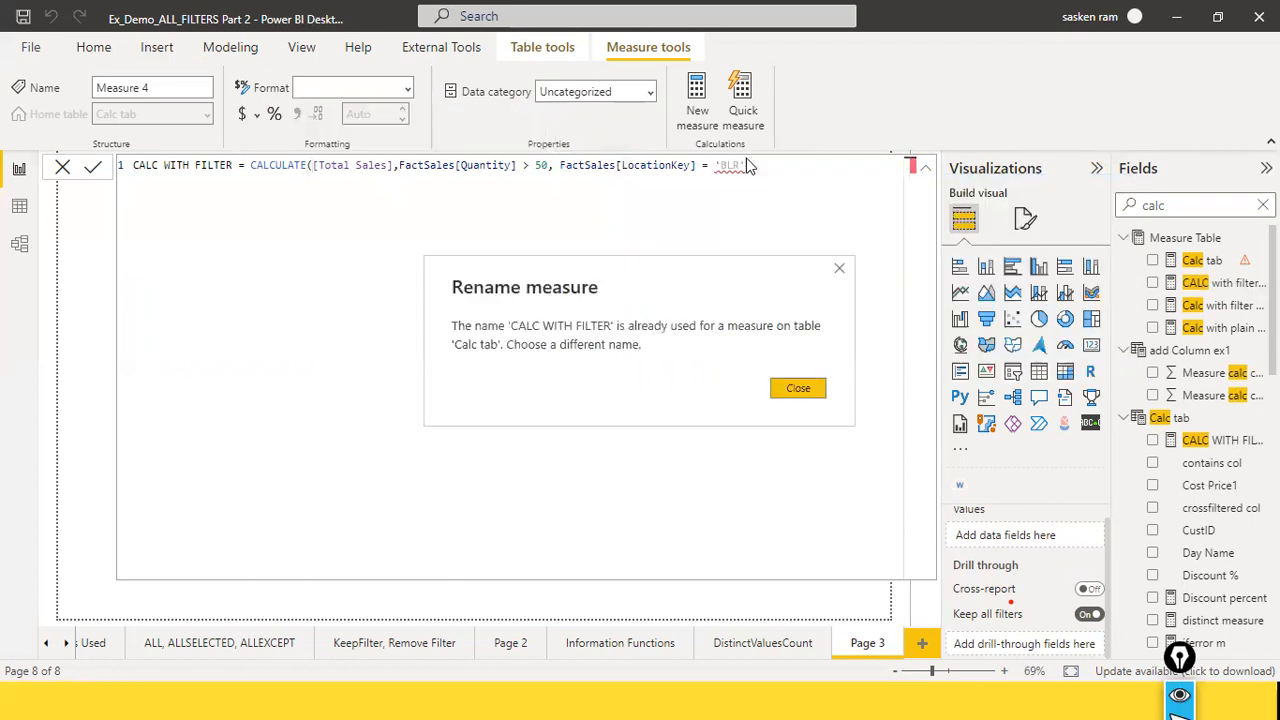
Step: Dismiss the duplicate-name dialog, then name the measure CALC WITH FILTER2 in its formula and apply it
{"action": "left_click", "coordinate": [794, 389]}
{"action": "left_click", "coordinate": [238, 166]}
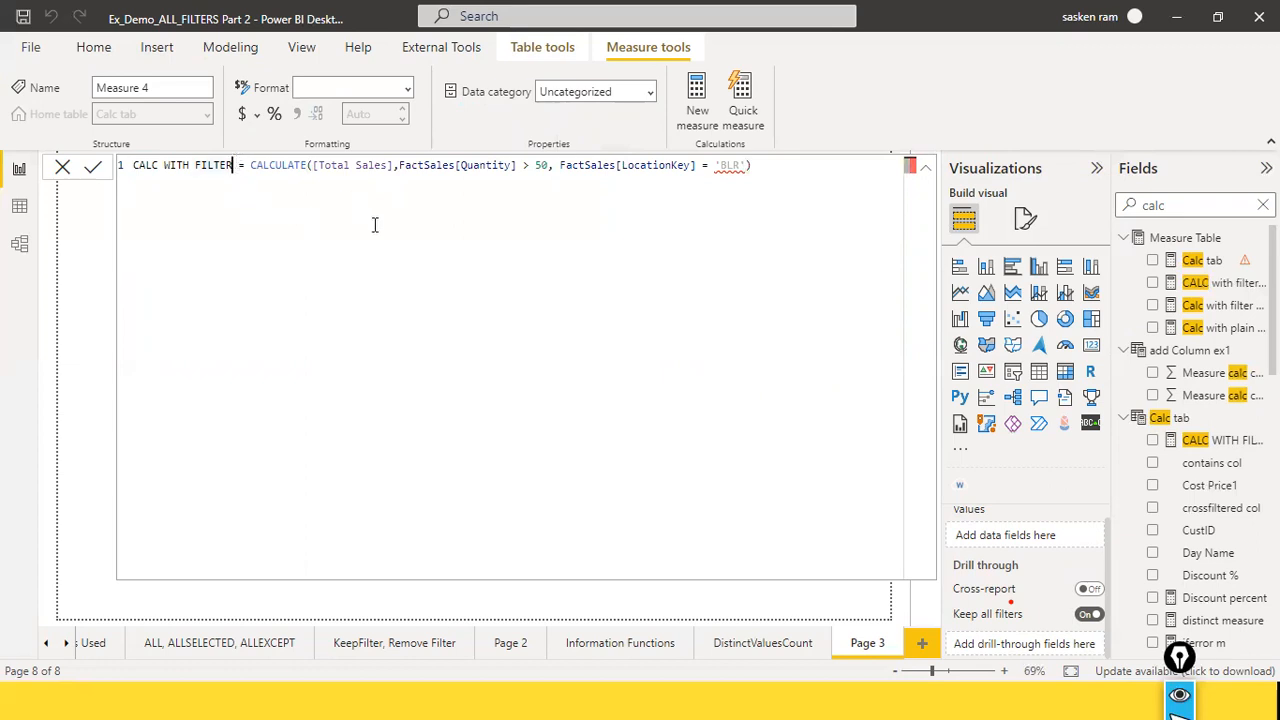
{"action": "type", "text": "2"}
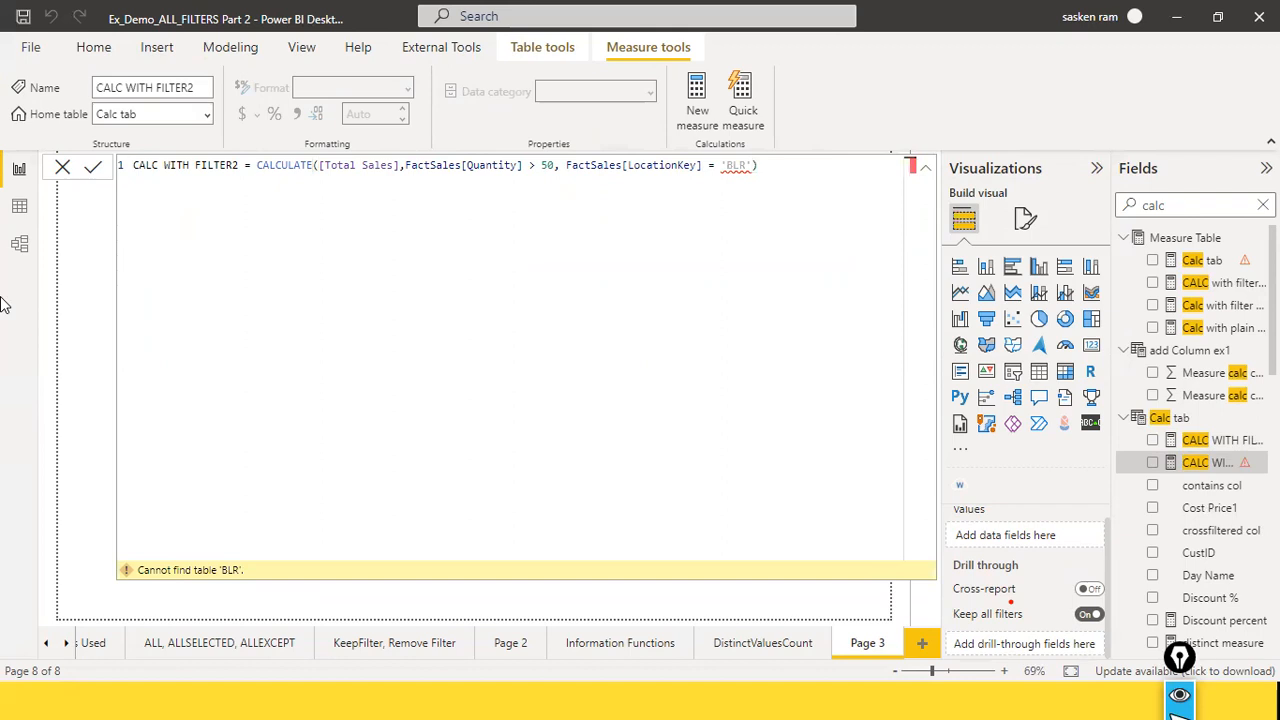
Step: Replace the single quotes around BLR in the CALC WITH FILTER2 formula with double quotes, apply it and close the formula editor
{"action": "left_click", "coordinate": [747, 167]}
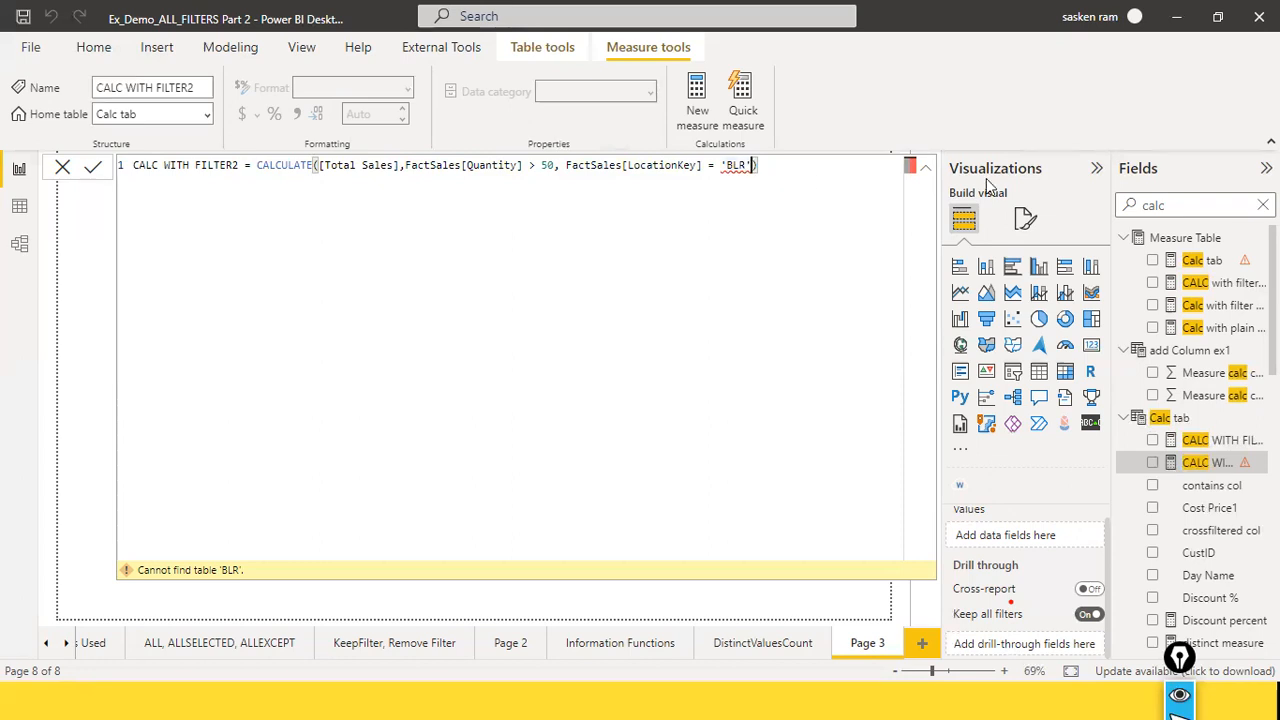
{"action": "key", "text": "BackSpace"}
{"action": "type", "text": "\""}
{"action": "key", "text": "Left"}
{"action": "key", "text": "Left"}
{"action": "key", "text": "Left"}
{"action": "key", "text": "BackSpace"}
{"action": "type", "text": "\""}
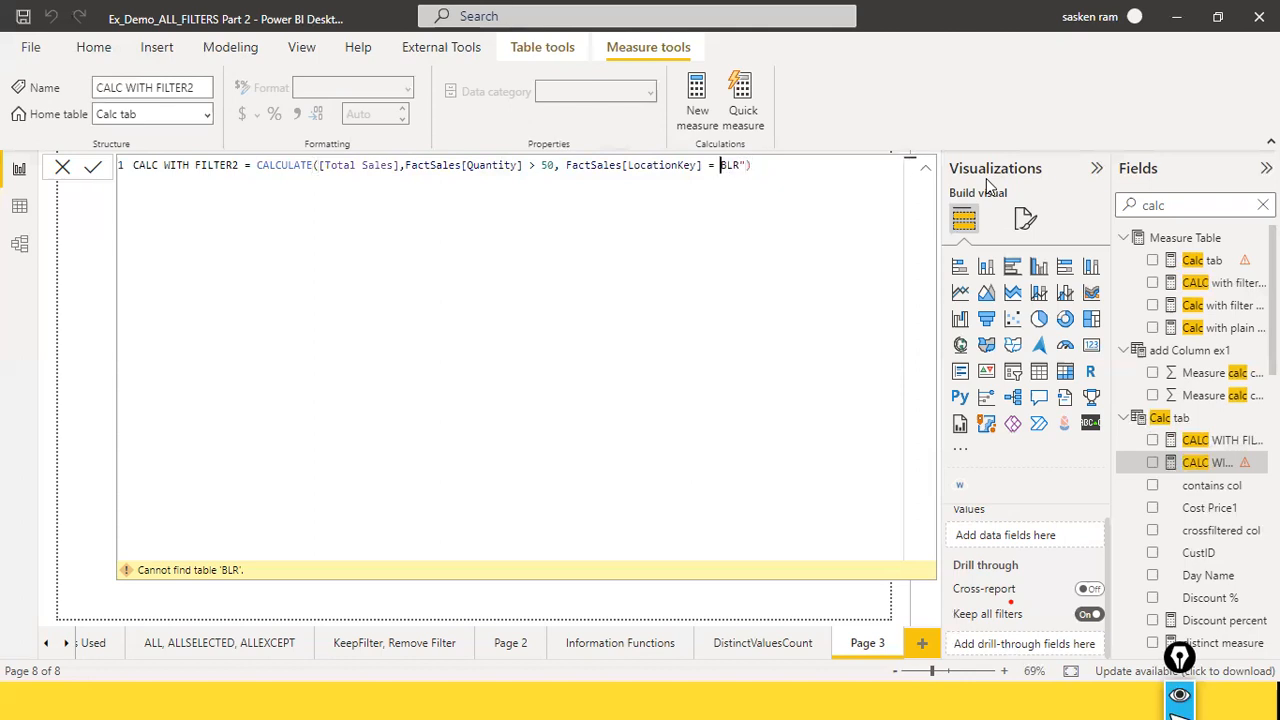
{"action": "key", "text": "End"}
{"action": "key", "text": "Return"}
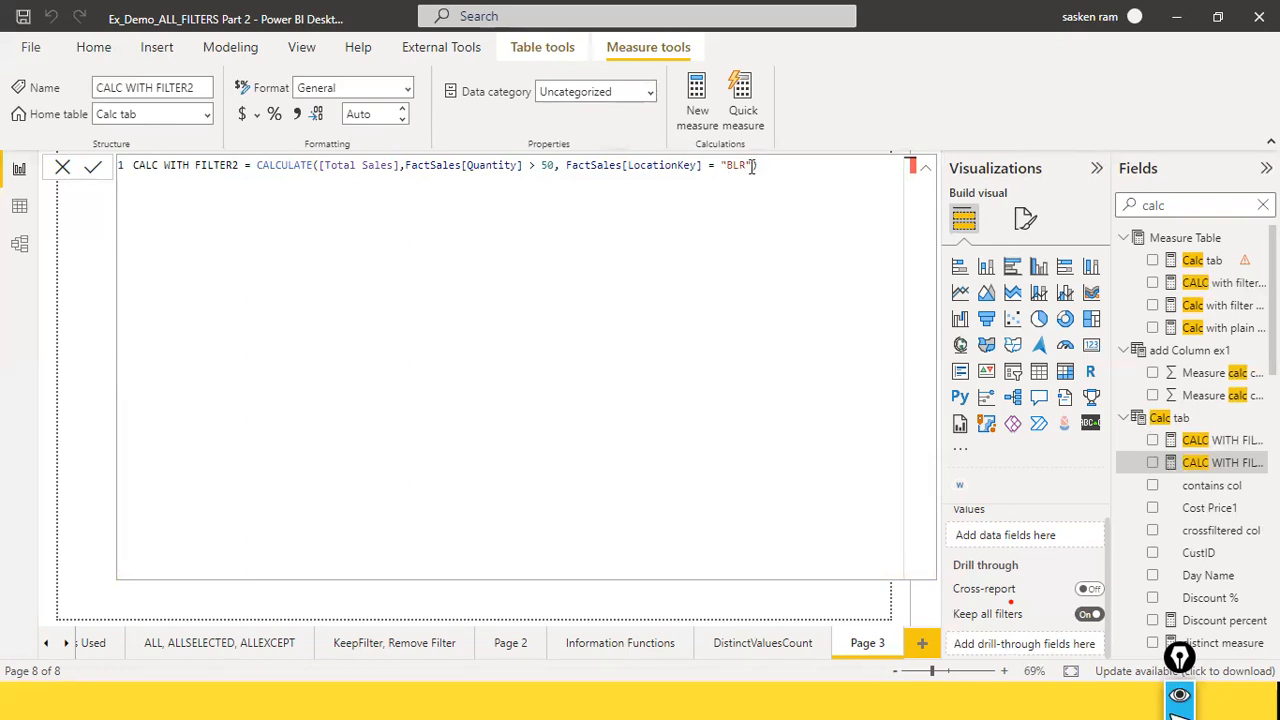
{"action": "left_click", "coordinate": [62, 169]}
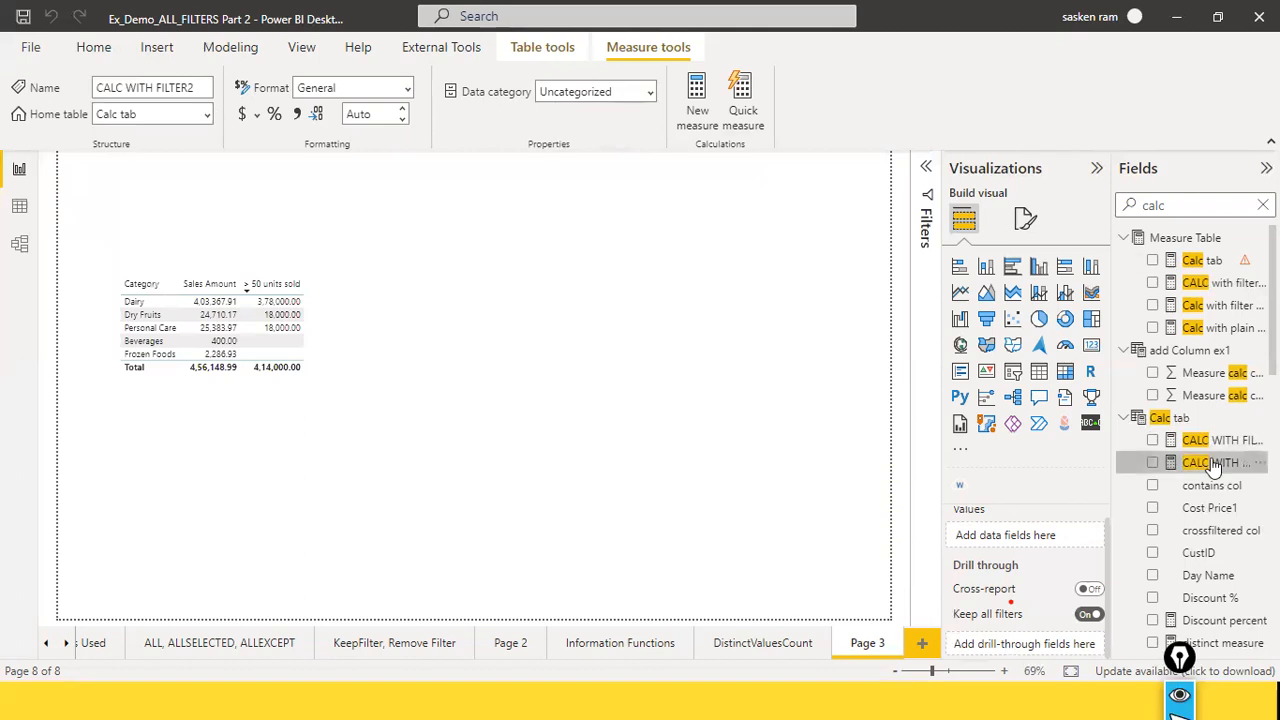
Step: Add the CALC WITH FILTER2 measure to the category table and widen the table to fit the column
{"action": "left_click_drag", "start_coordinate": [1213, 466], "coordinate": [356, 298]}
{"action": "left_click_drag", "start_coordinate": [383, 341], "coordinate": [474, 343]}
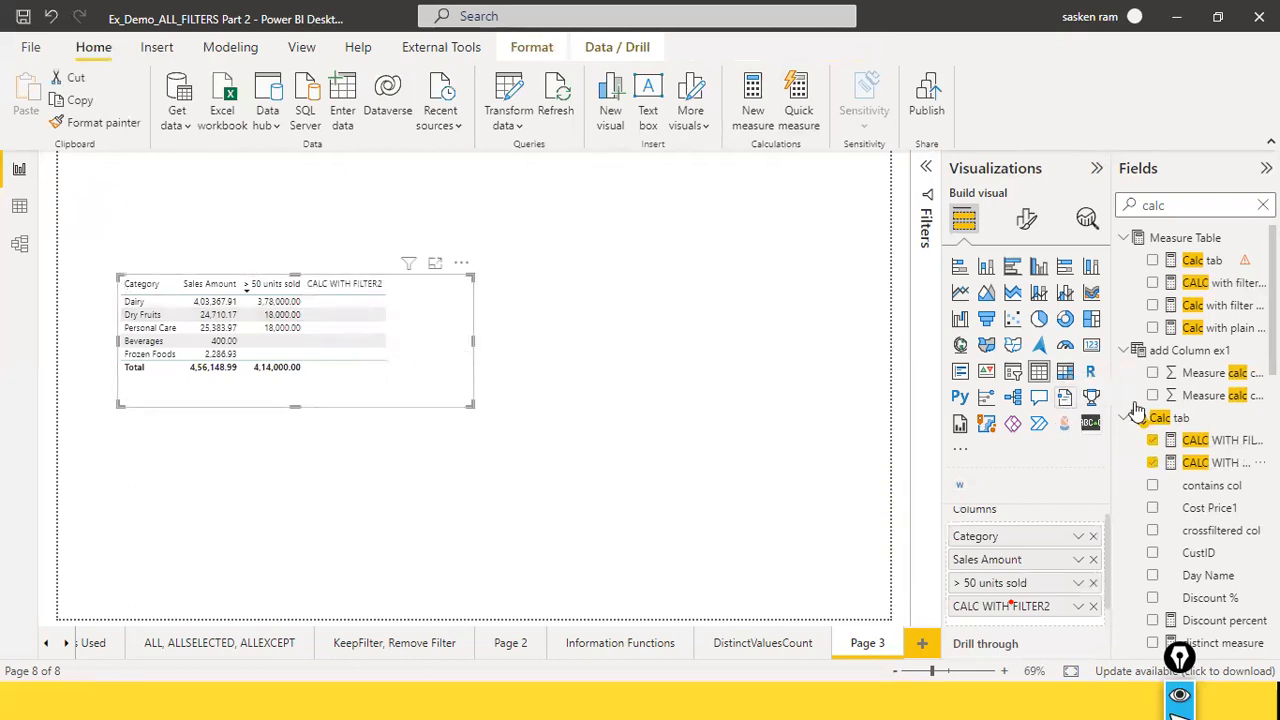
Step: Change the LocationKey value in the CALC WITH FILTER2 measure to "CHN", apply the formula and close the editor
{"action": "left_click", "coordinate": [1213, 441]}
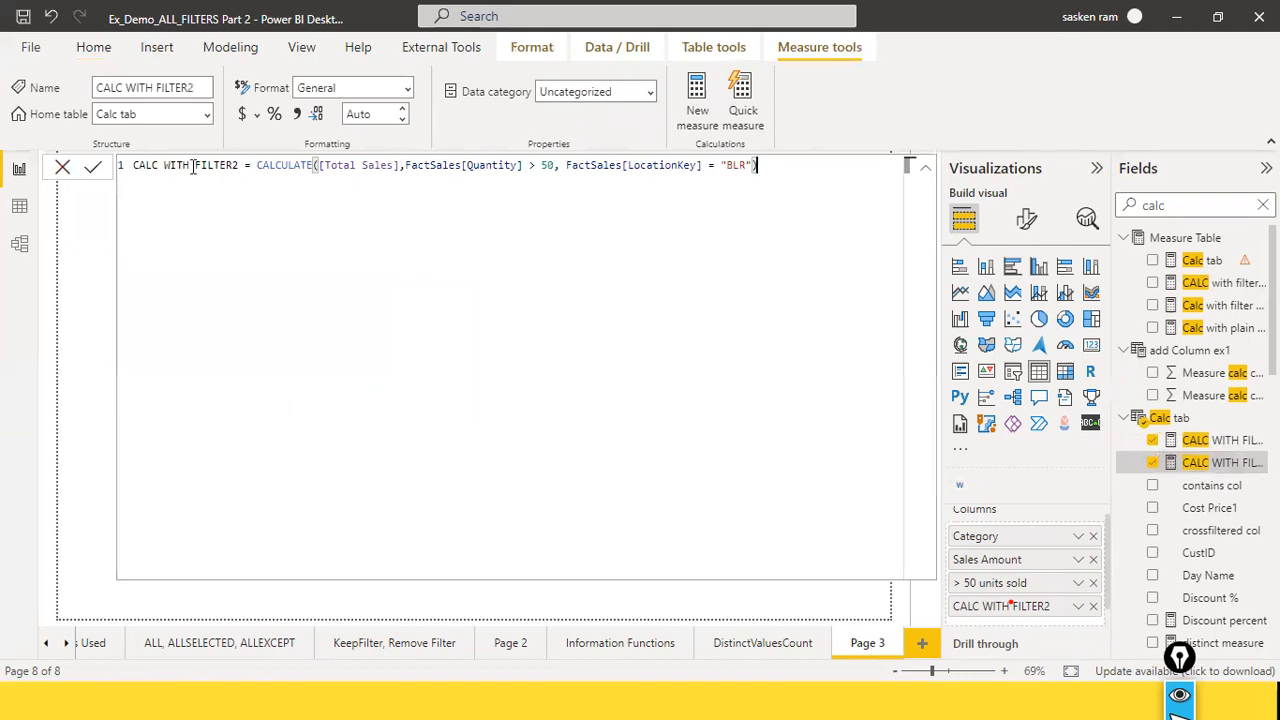
{"action": "double_click", "coordinate": [743, 168]}
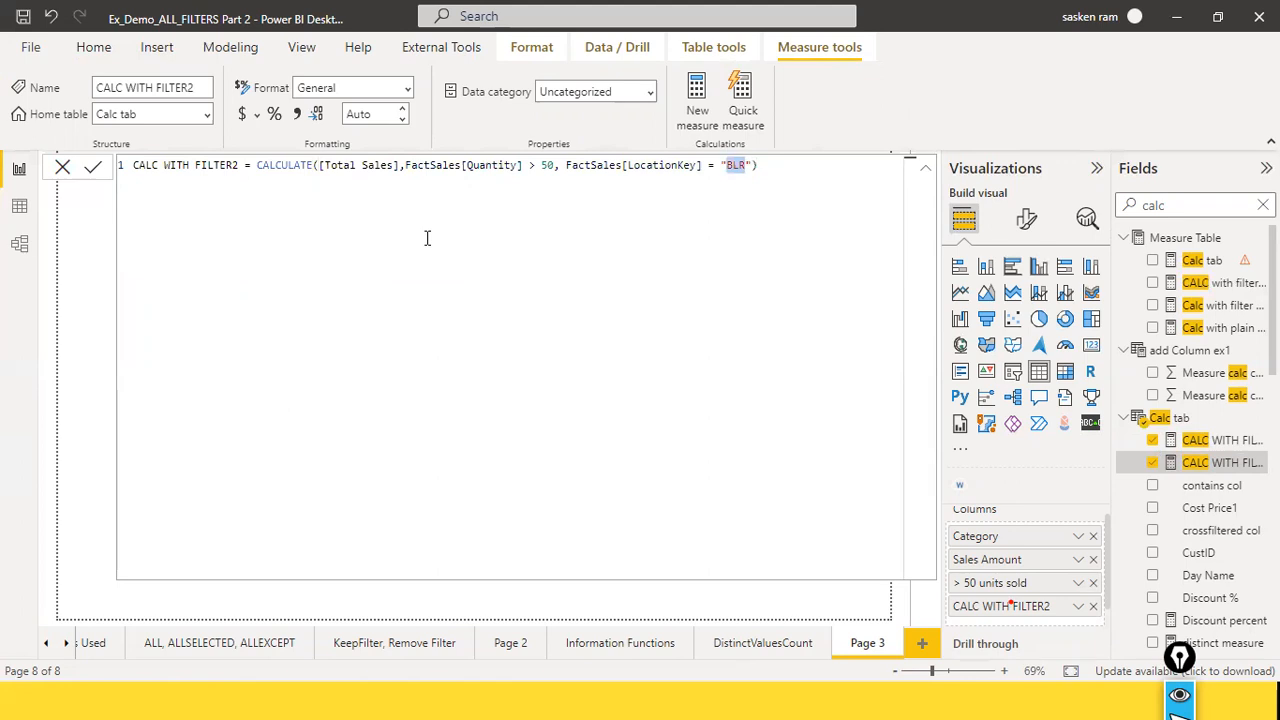
{"action": "type", "text": "CHN"}
{"action": "key", "text": "Home"}
{"action": "key", "text": "End"}
{"action": "key", "text": "Return"}
{"action": "left_click", "coordinate": [63, 167]}
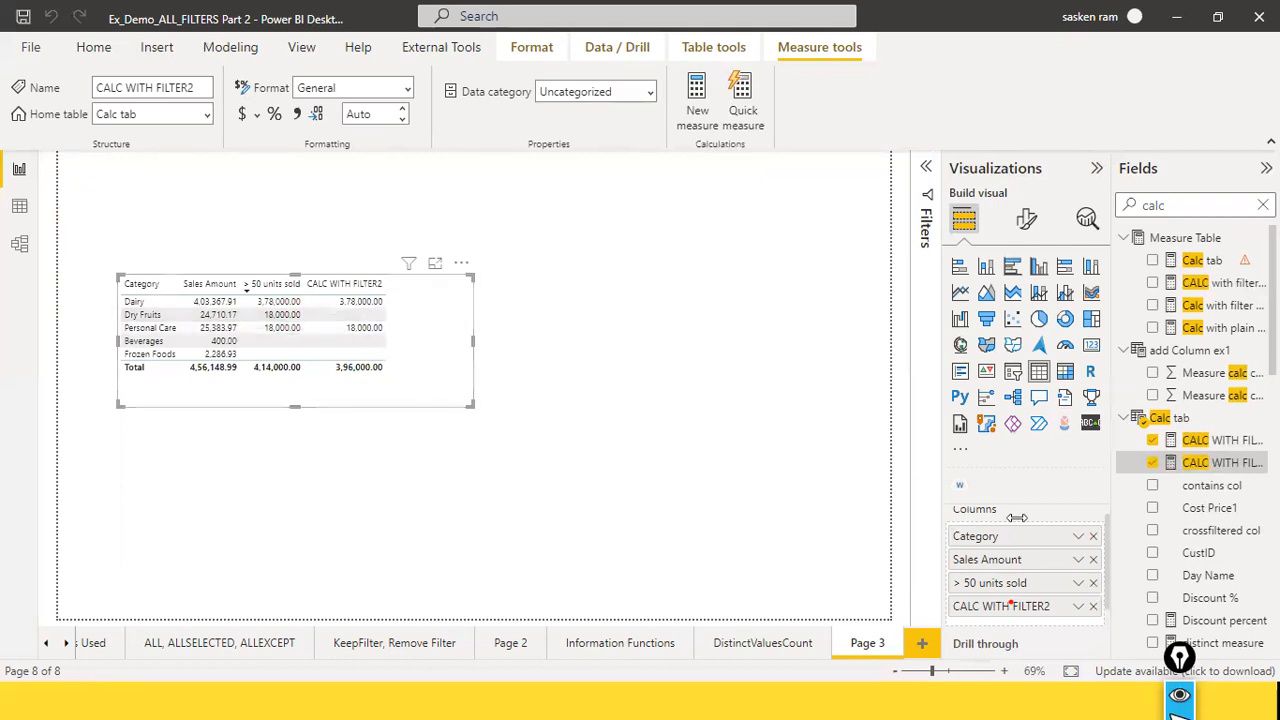
Step: Rename the CALC WITH FILTER2 column for this visual as "> 50 units sold in Chennai" and widen the category table's frame
{"action": "left_click", "coordinate": [1078, 608]}
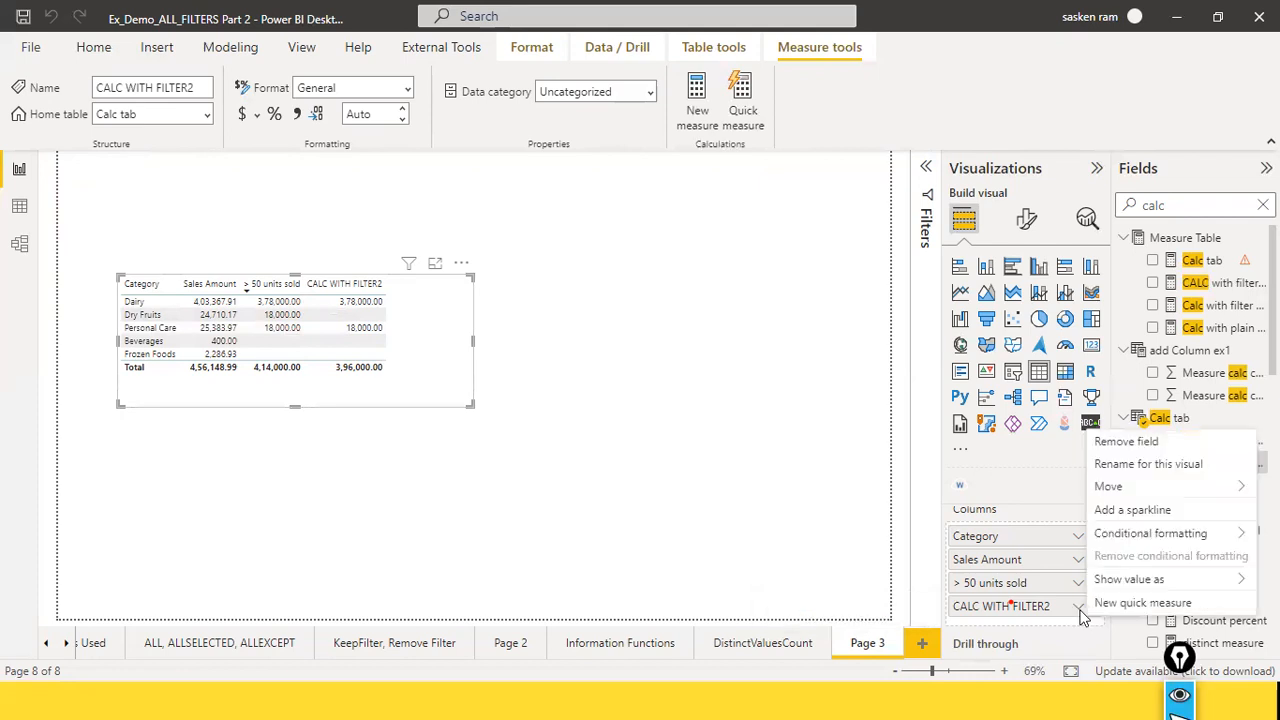
{"action": "left_click", "coordinate": [1148, 464]}
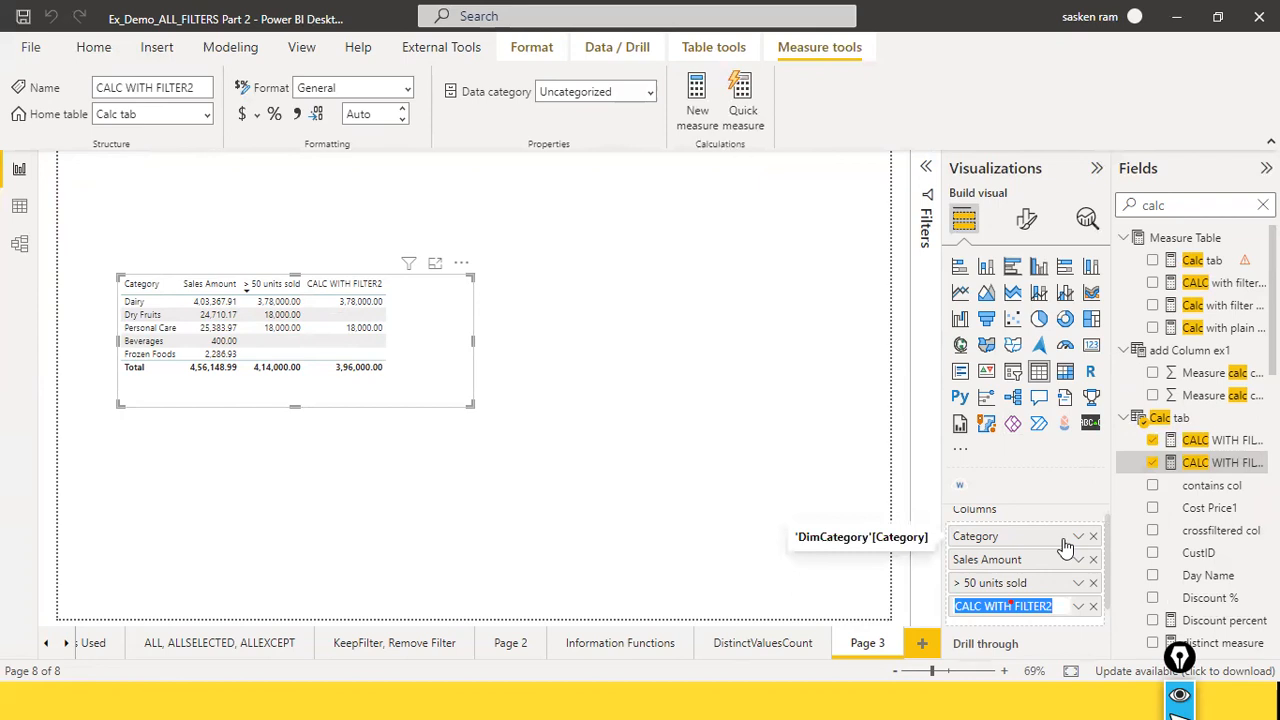
{"action": "key", "text": "Home"}
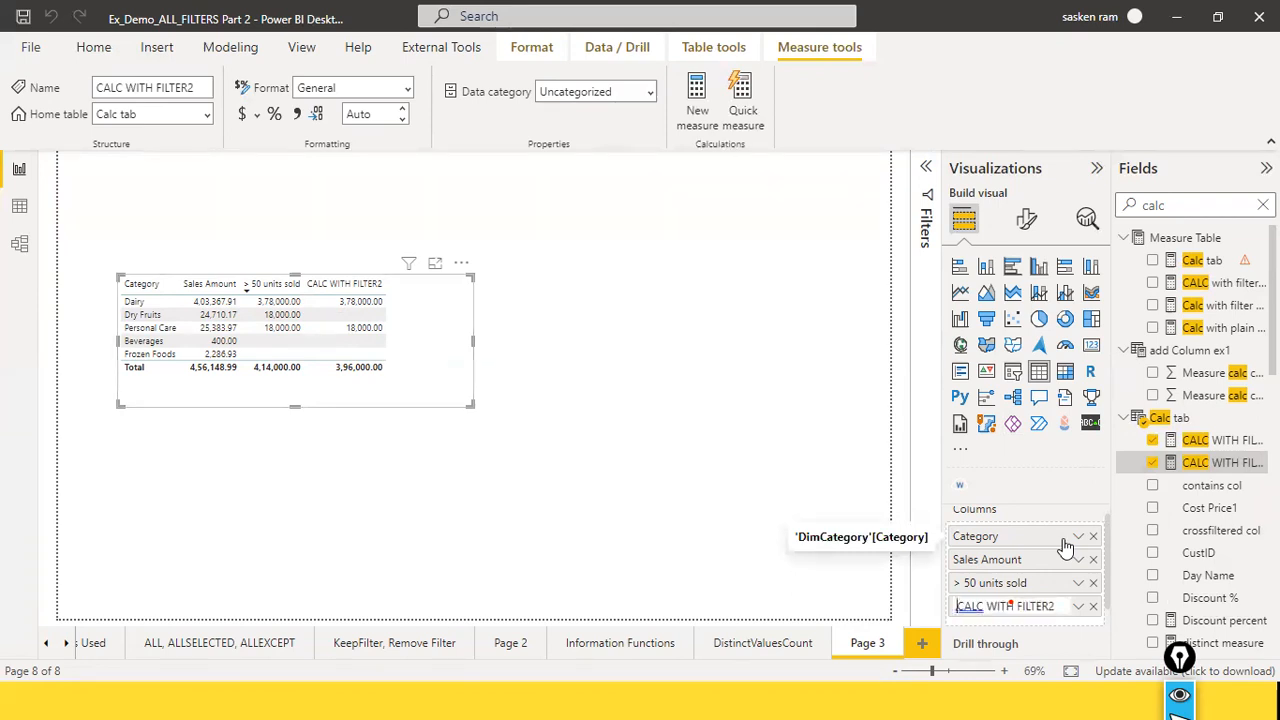
{"action": "key", "text": "ctrl+a"}
{"action": "type", "text": ">"}
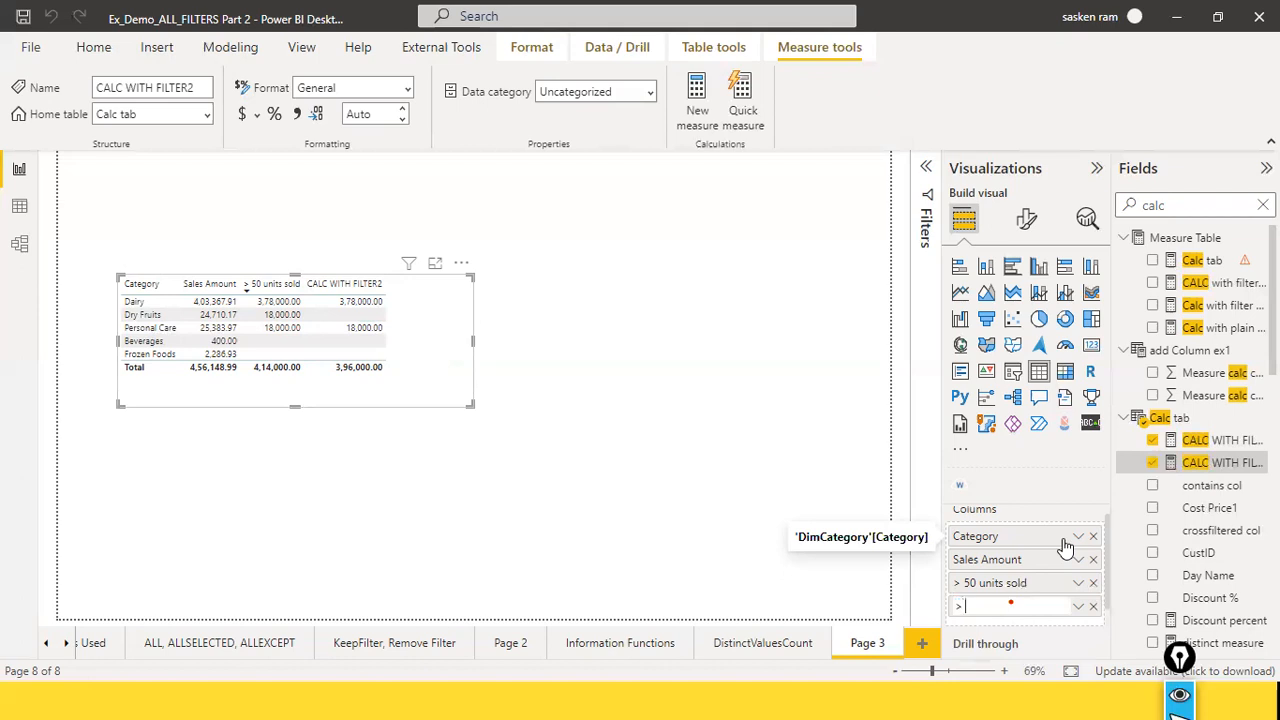
{"action": "type", "text": " 50 units sold in Chennai"}
{"action": "key", "text": "Return"}
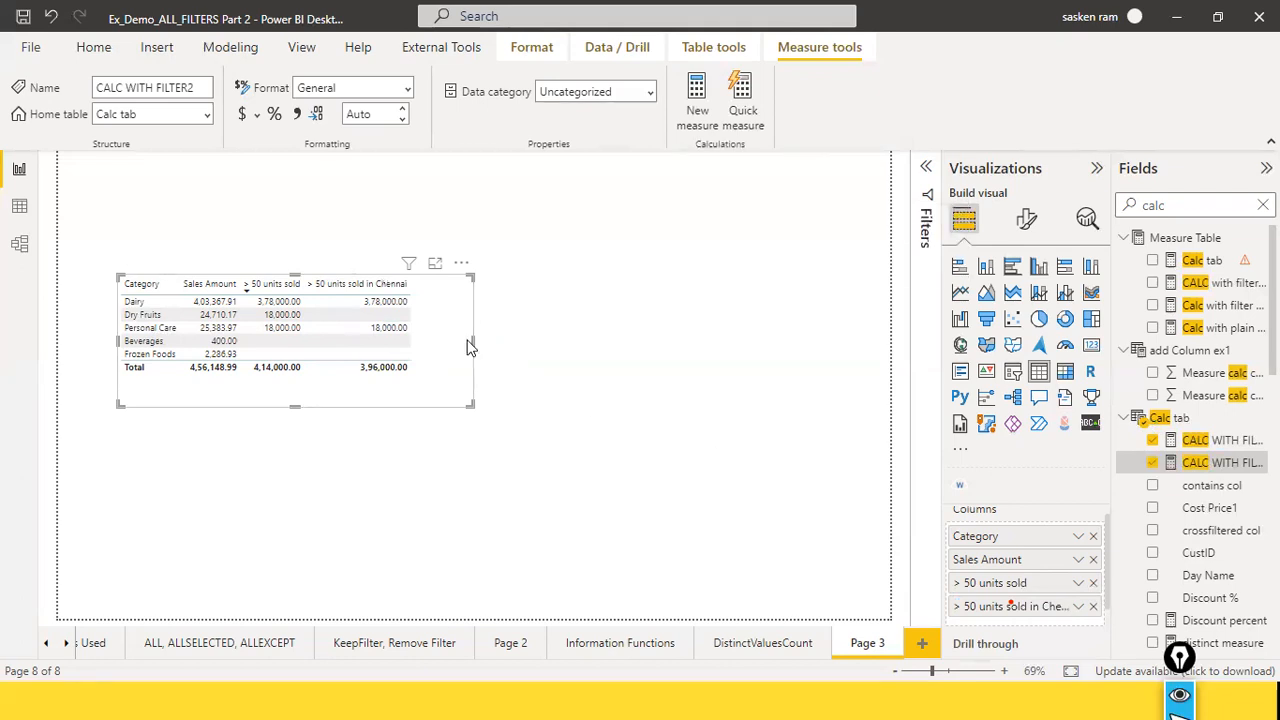
{"action": "mouse_move", "coordinate": [472, 342]}
{"action": "left_mouse_down"}
{"action": "mouse_move", "coordinate": [420, 333]}
{"action": "mouse_move", "coordinate": [457, 331]}
{"action": "left_mouse_up"}
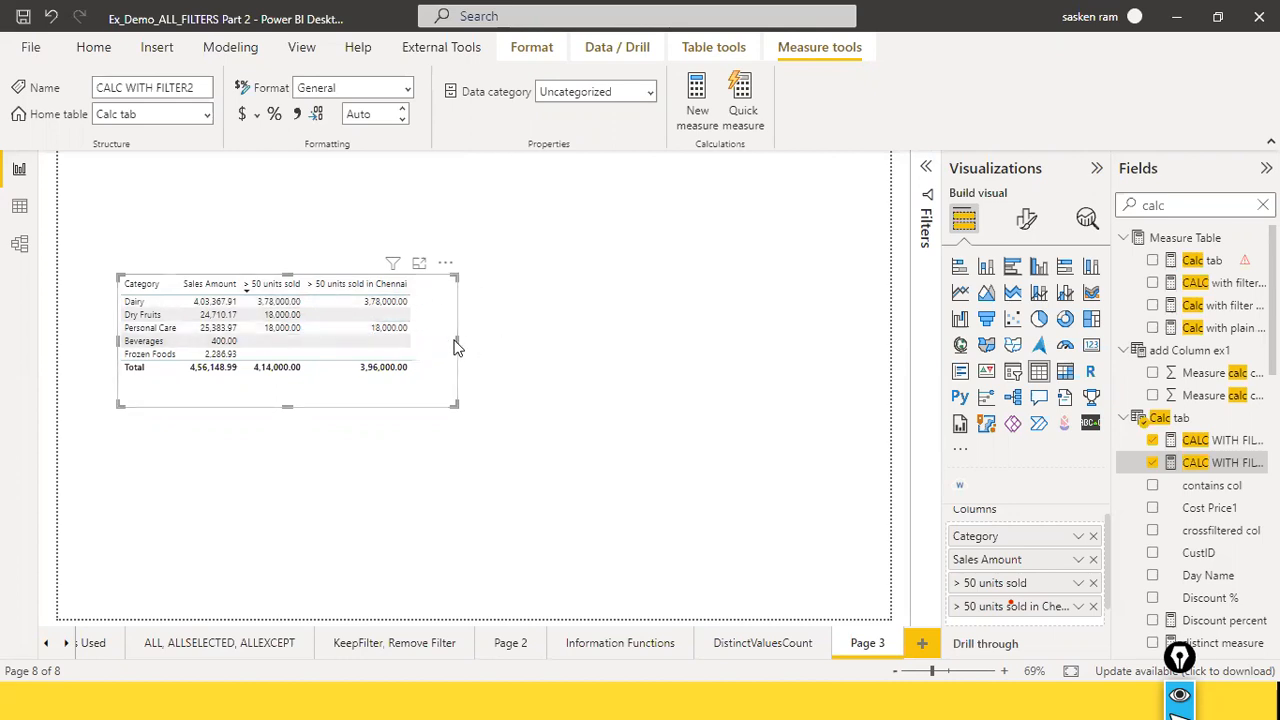
{"action": "left_click_drag", "start_coordinate": [456, 342], "coordinate": [517, 329]}
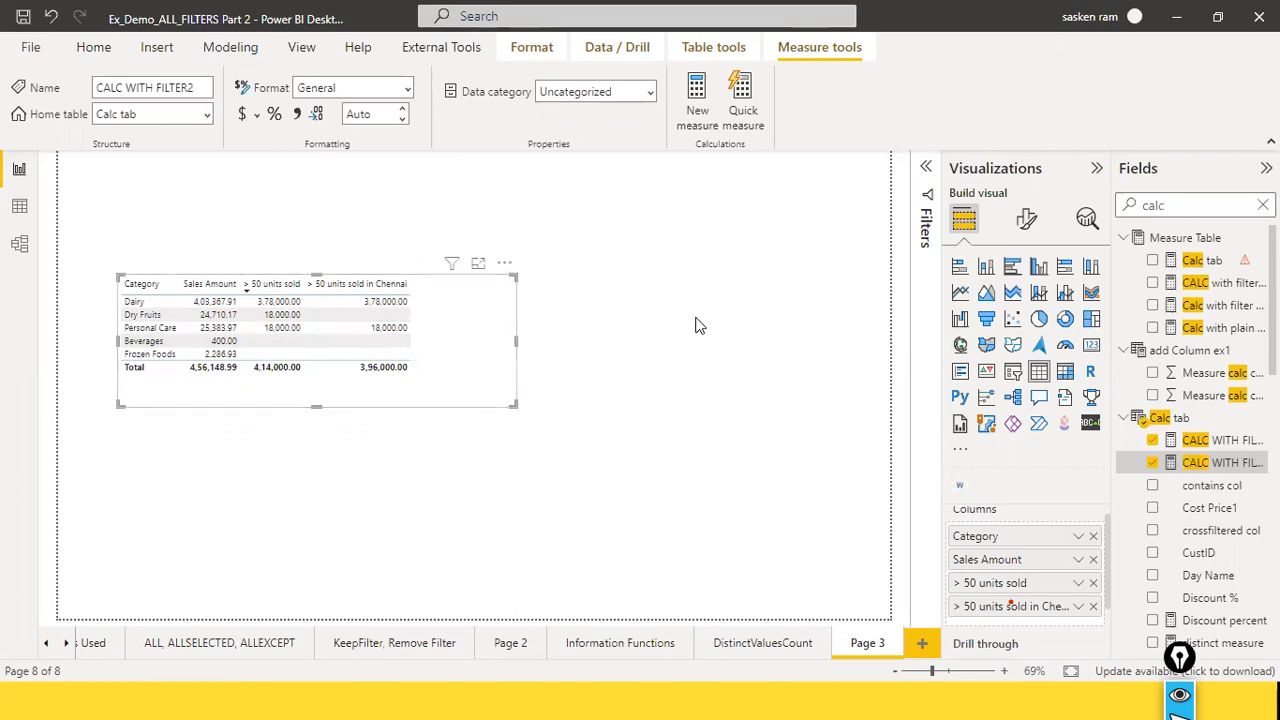
Step: Review the FactSales[LocationKey] = "CHN" condition in the CALC WITH FILTER2 formula and leave it without changes
{"action": "left_click", "coordinate": [1210, 462]}
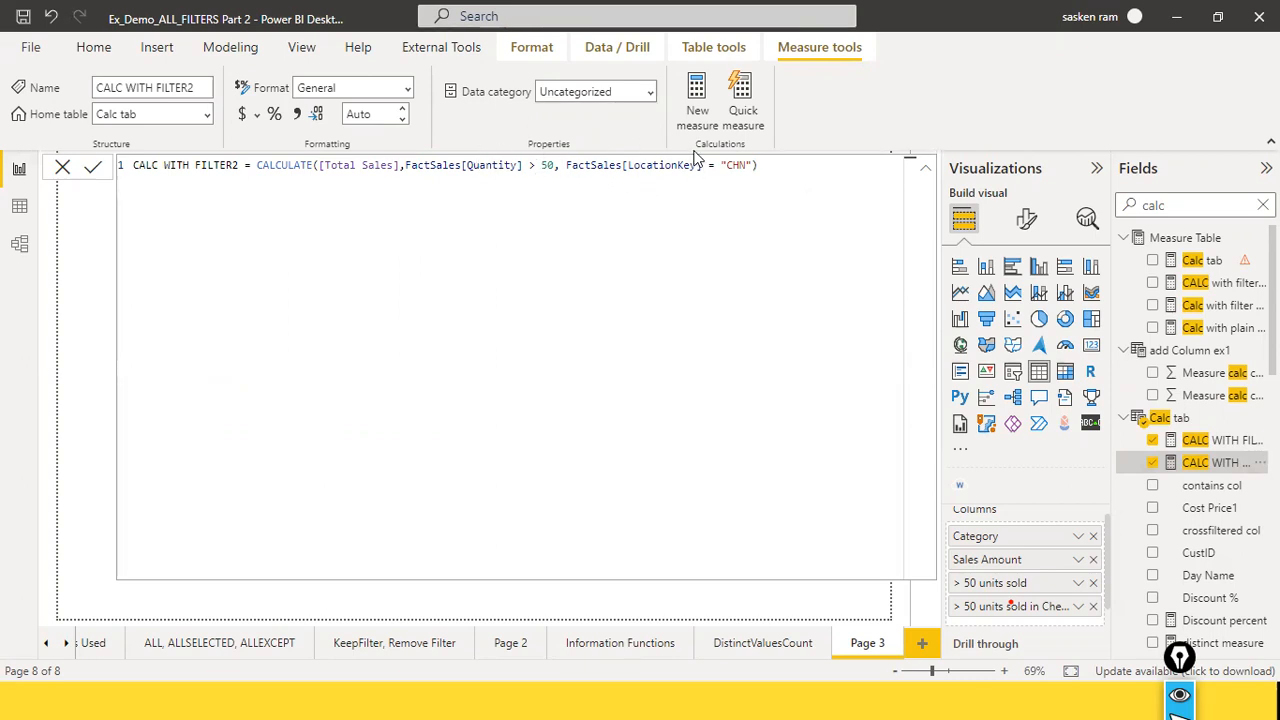
{"action": "left_click_drag", "start_coordinate": [567, 172], "coordinate": [755, 172]}
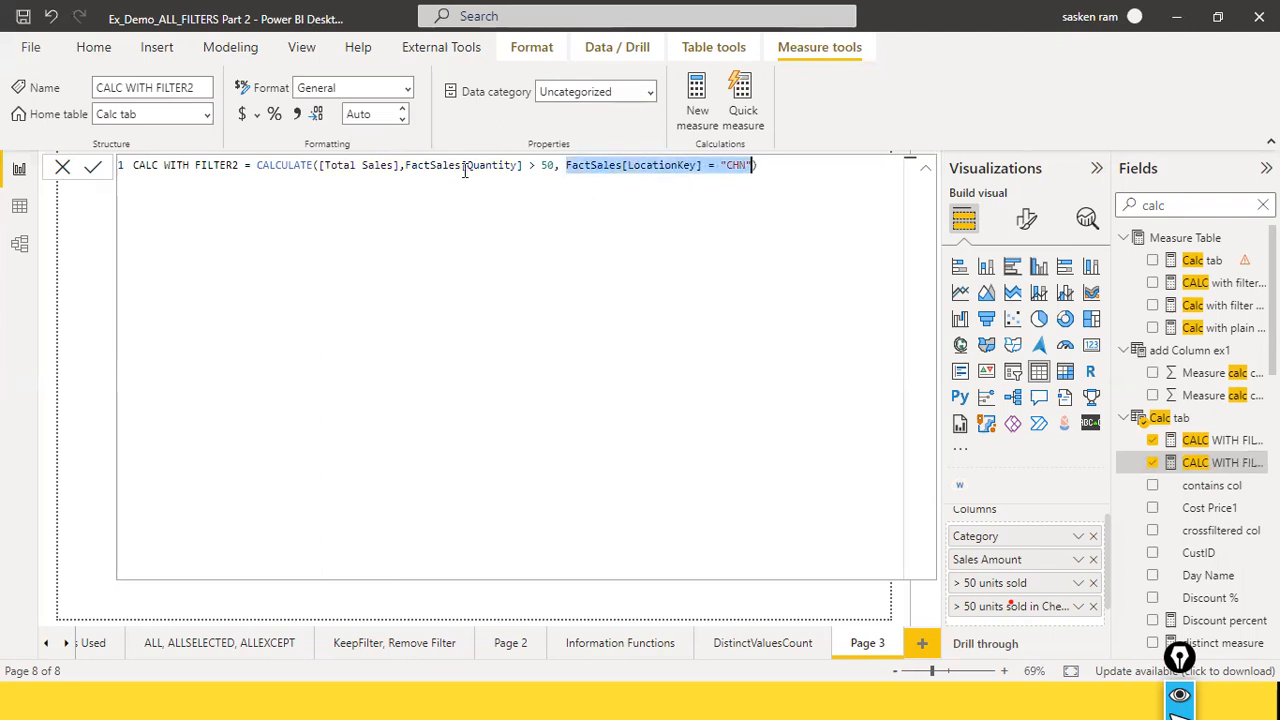
{"action": "left_click", "coordinate": [59, 168]}
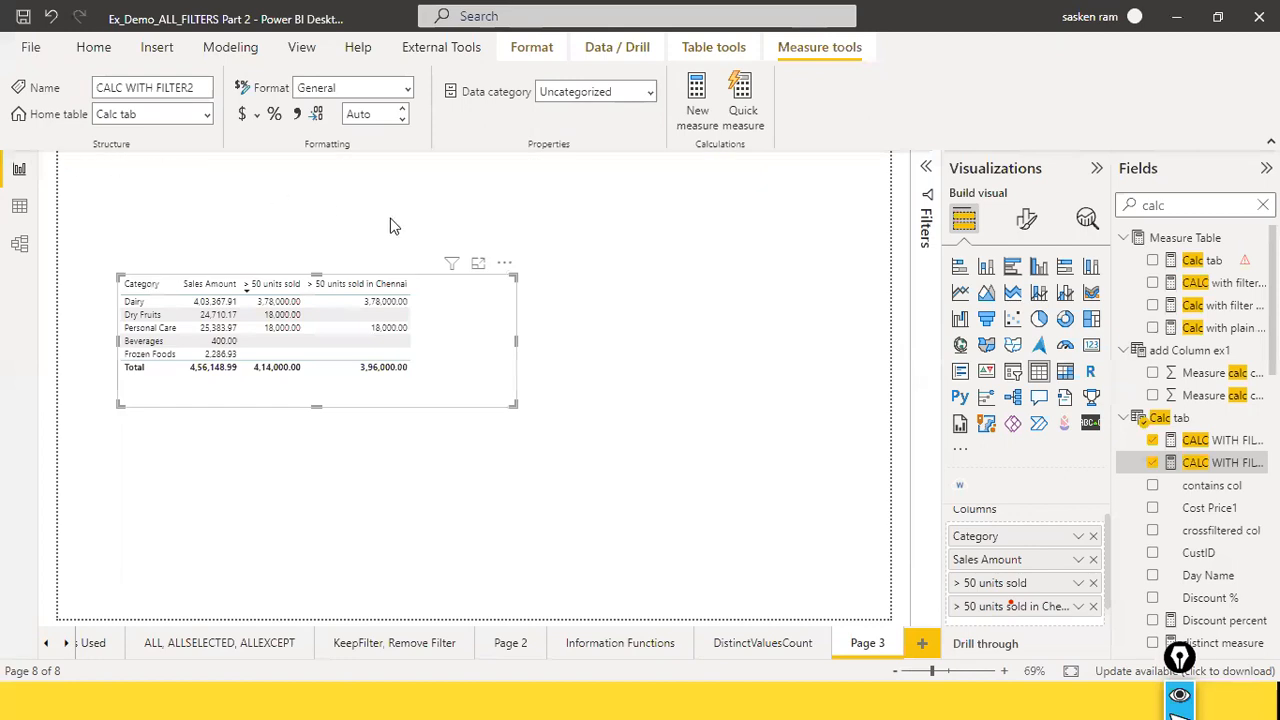
{"action": "left_click", "coordinate": [790, 253]}
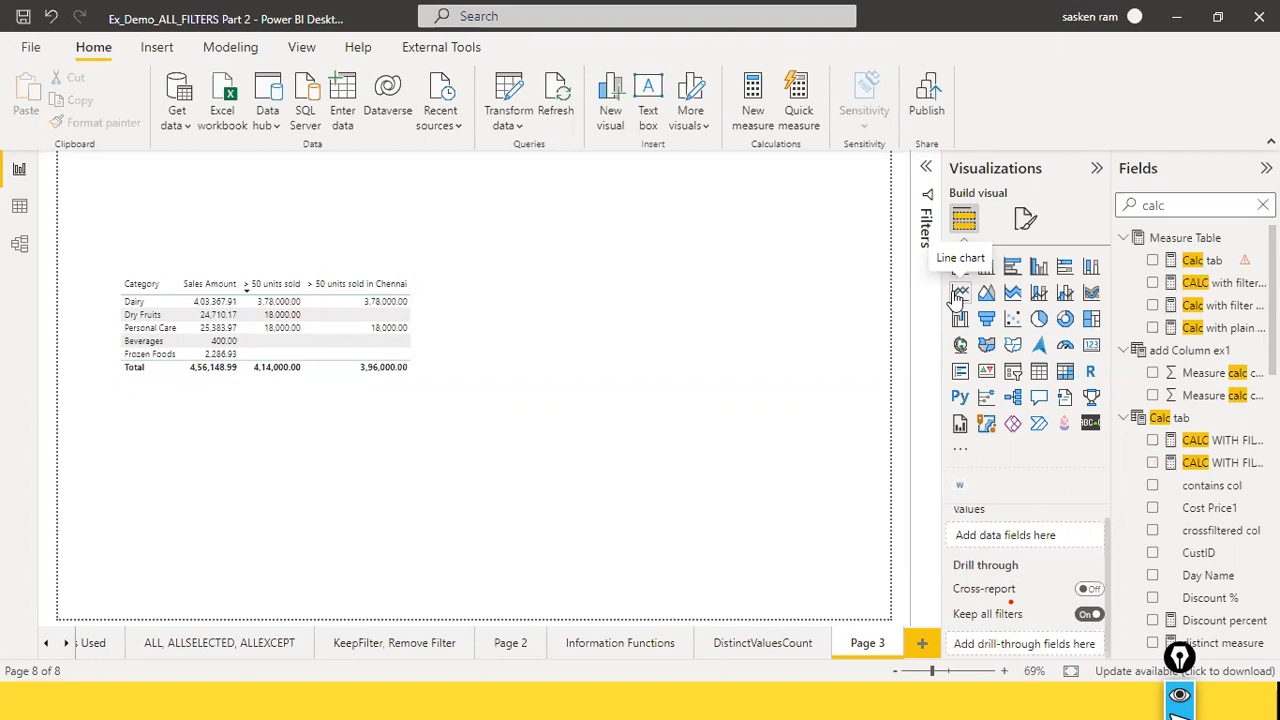
{"action": "left_click", "coordinate": [1232, 464]}
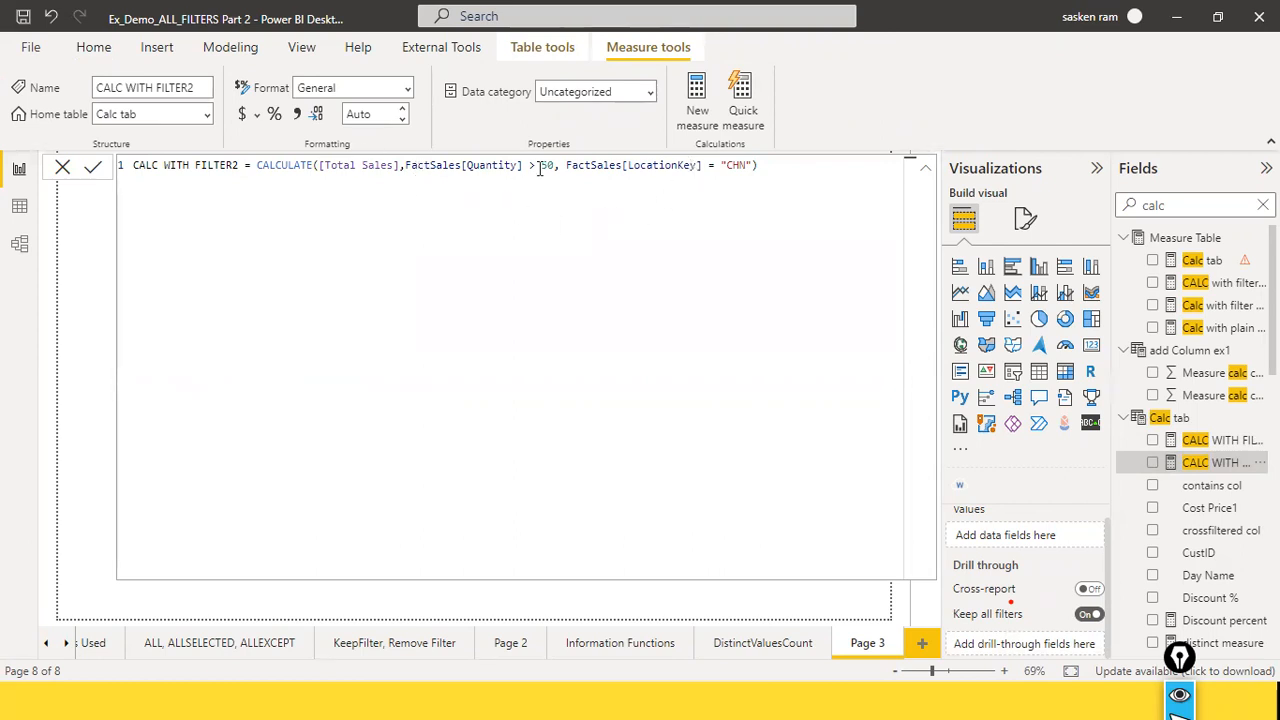
{"action": "left_click_drag", "start_coordinate": [559, 165], "coordinate": [753, 166]}
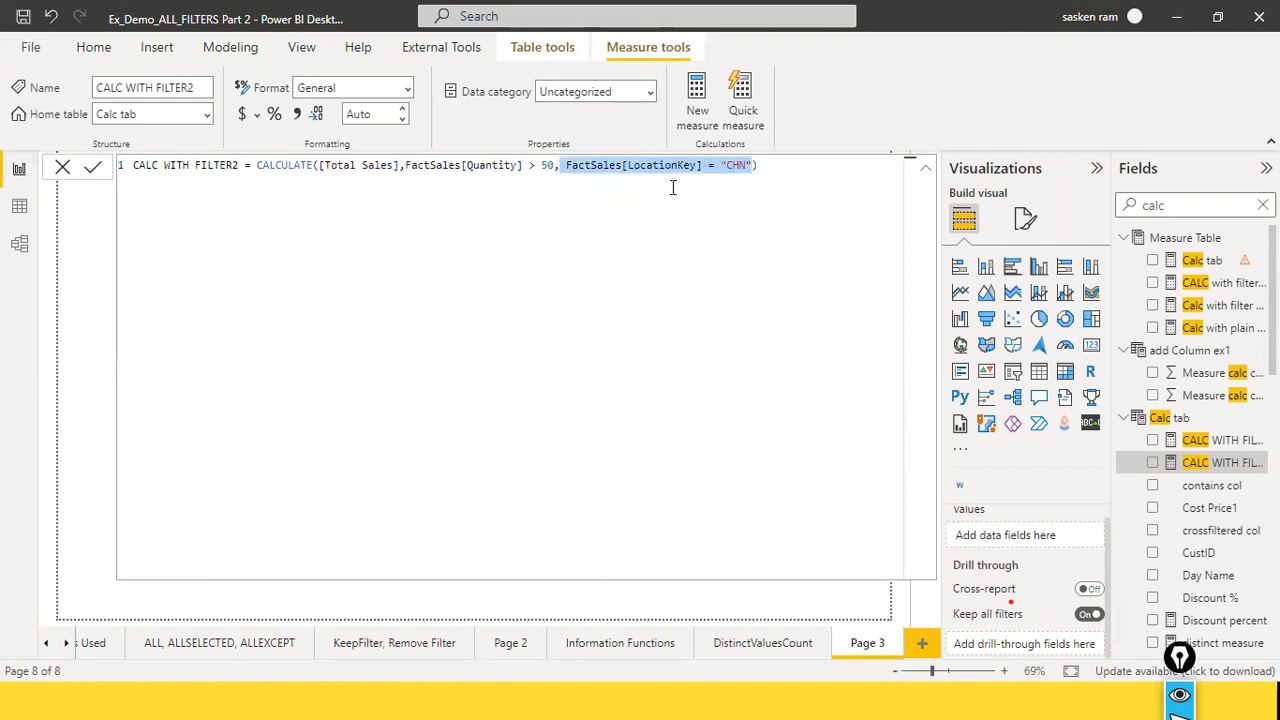
{"action": "left_click", "coordinate": [61, 170]}
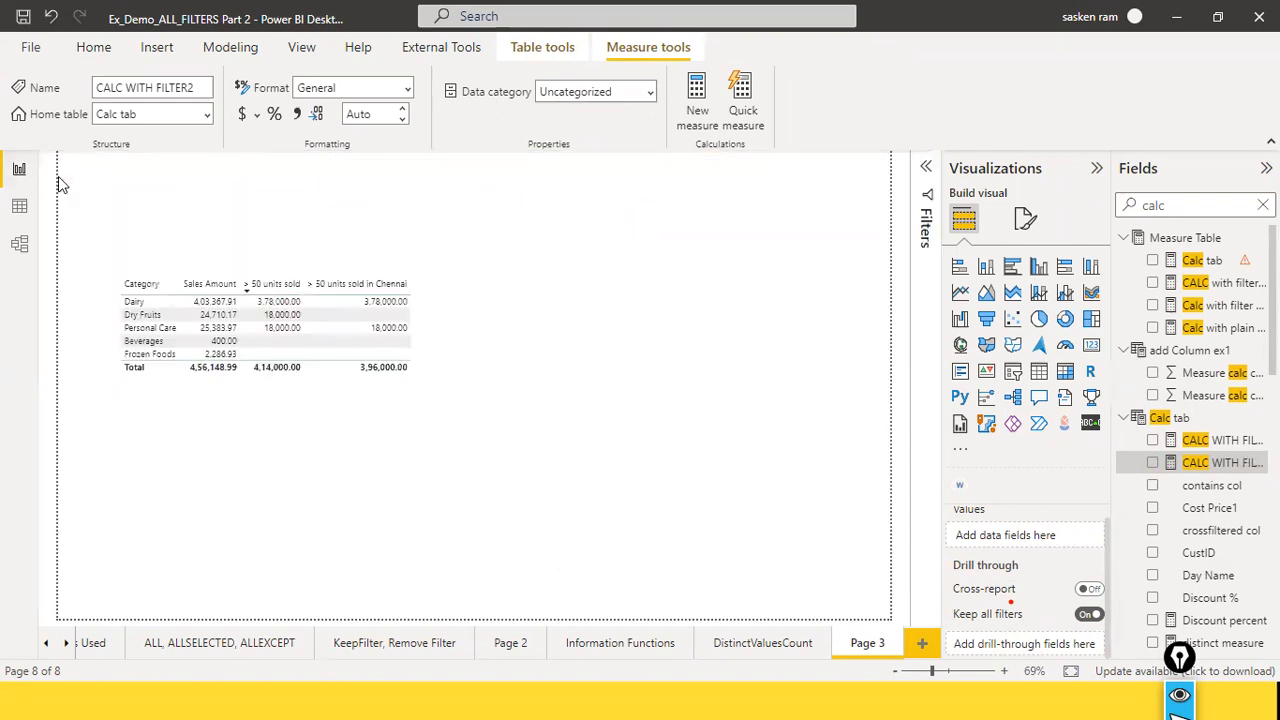
{"action": "left_click", "coordinate": [135, 206]}
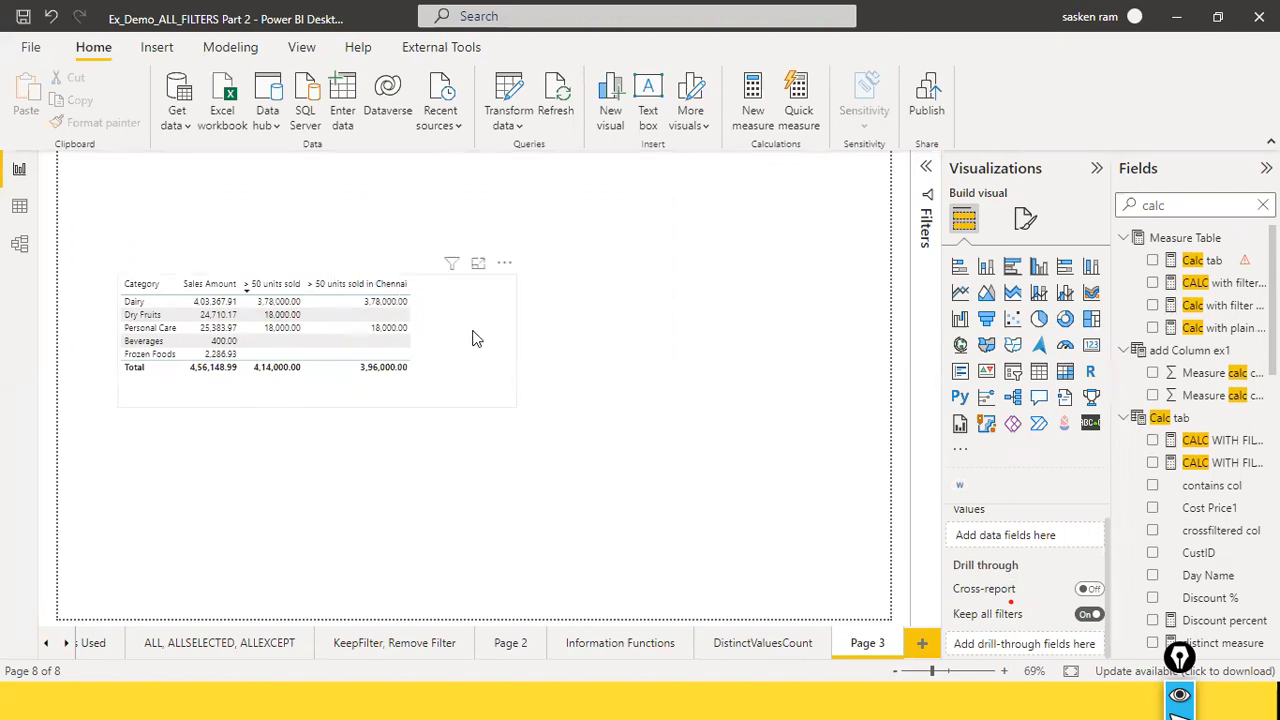
Step: Move the category table slightly higher on the page and narrow its frame closer to the last column
{"action": "left_click_drag", "start_coordinate": [476, 338], "coordinate": [476, 308]}
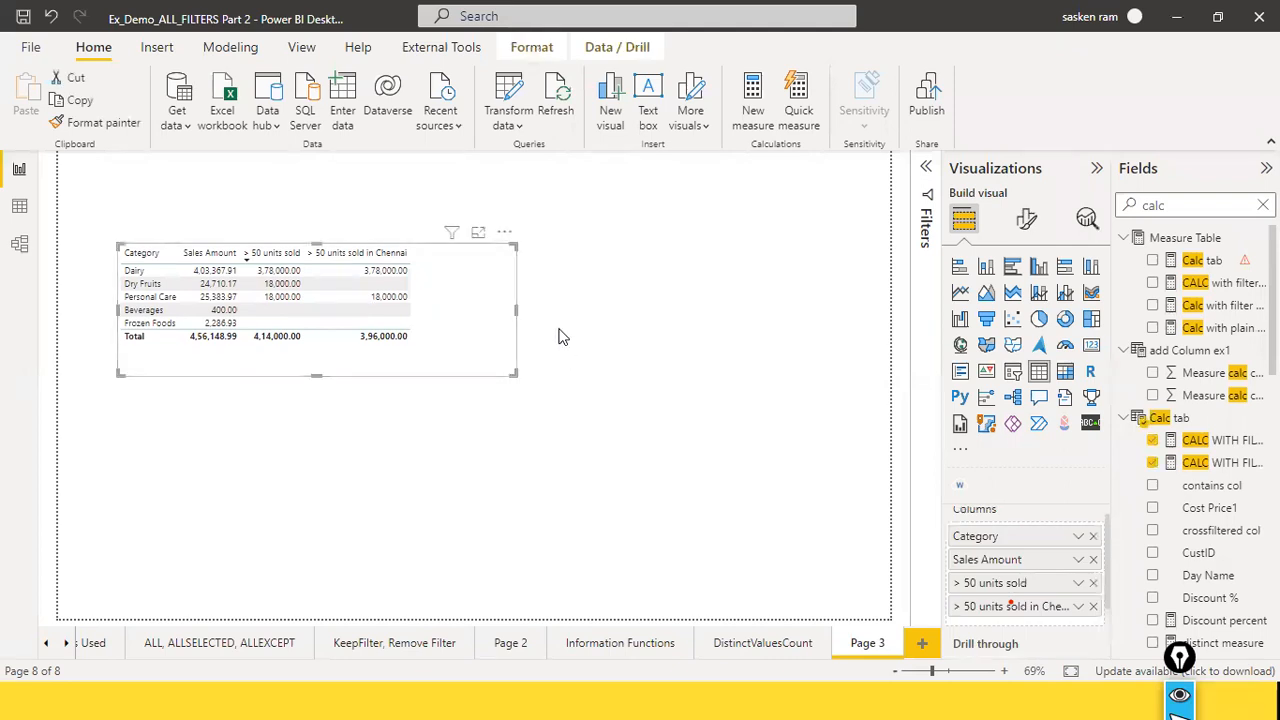
{"action": "left_click_drag", "start_coordinate": [516, 310], "coordinate": [466, 312]}
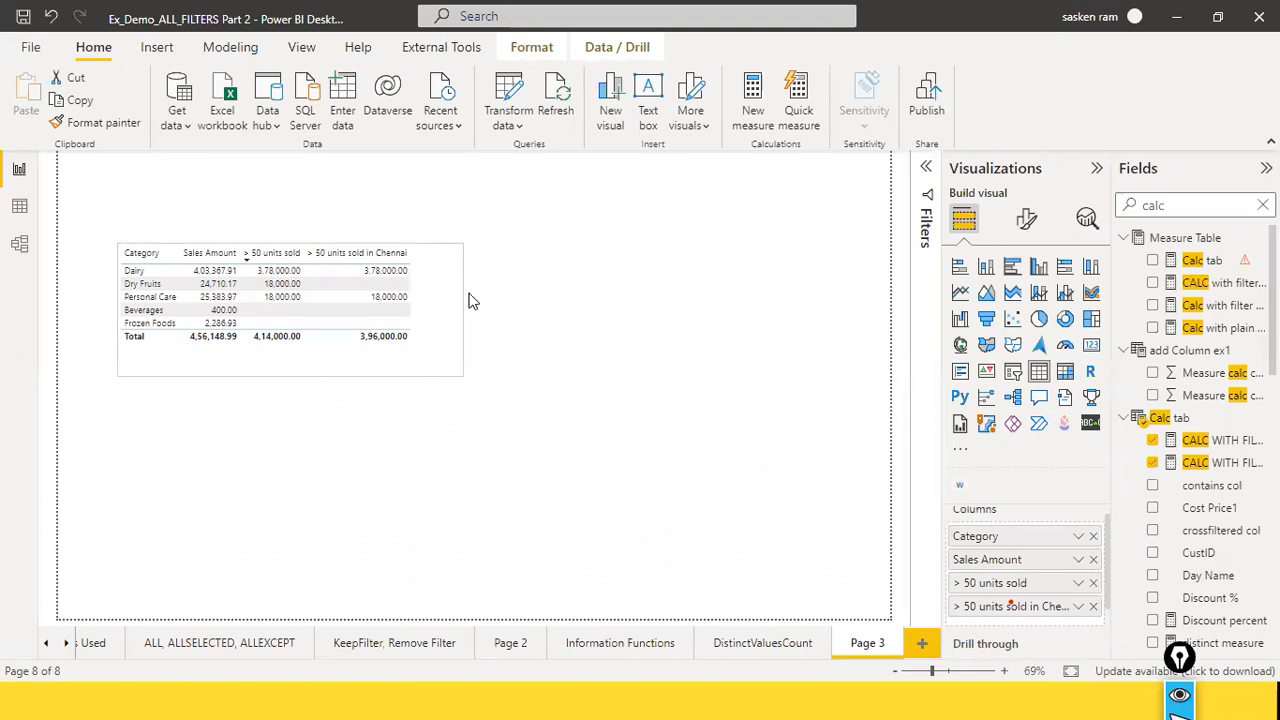
Step: Duplicate the category table on Page 3, move the original higher and place the copy below it
{"action": "key", "text": "ctrl+c"}
{"action": "key", "text": "ctrl+v"}
{"action": "left_click_drag", "start_coordinate": [455, 292], "coordinate": [450, 242]}
{"action": "left_click_drag", "start_coordinate": [421, 473], "coordinate": [446, 434]}
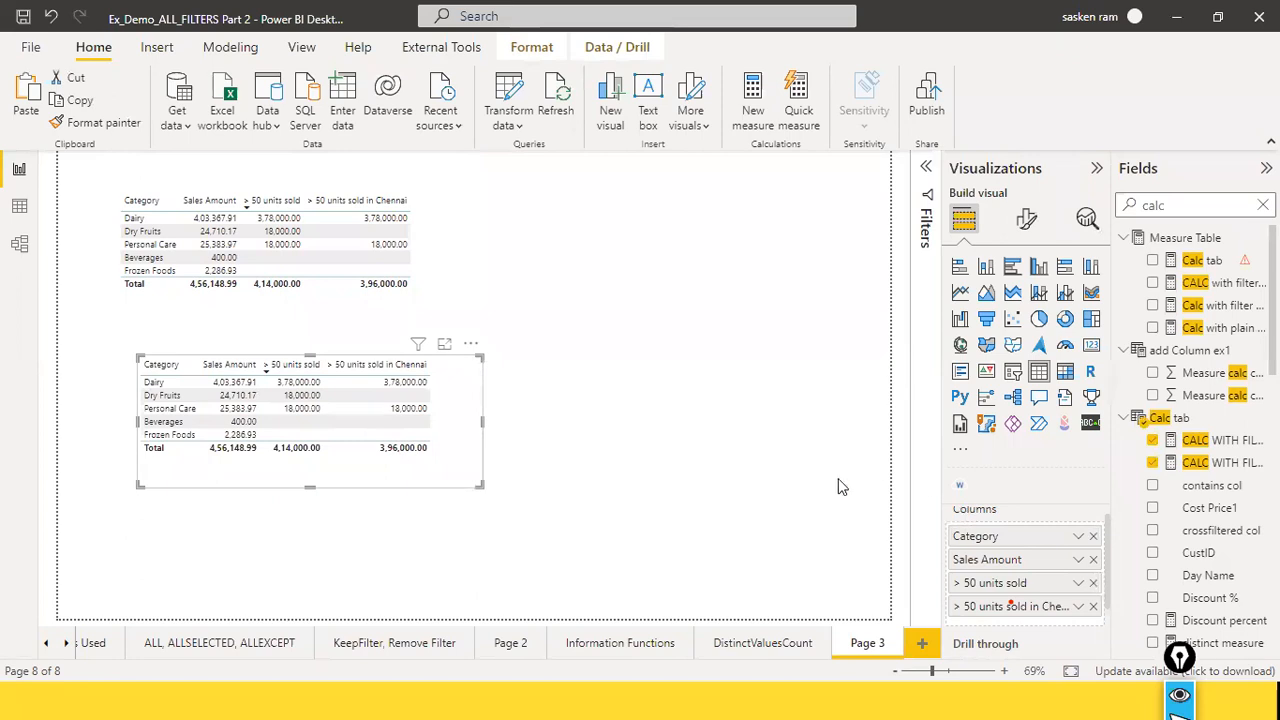
Step: Remove the "> 50 units sold" and "> 50 units sold in Chennai" columns from the copied table, leaving Category and Sales Amount
{"action": "left_click", "coordinate": [1093, 583]}
{"action": "left_click", "coordinate": [1093, 583]}
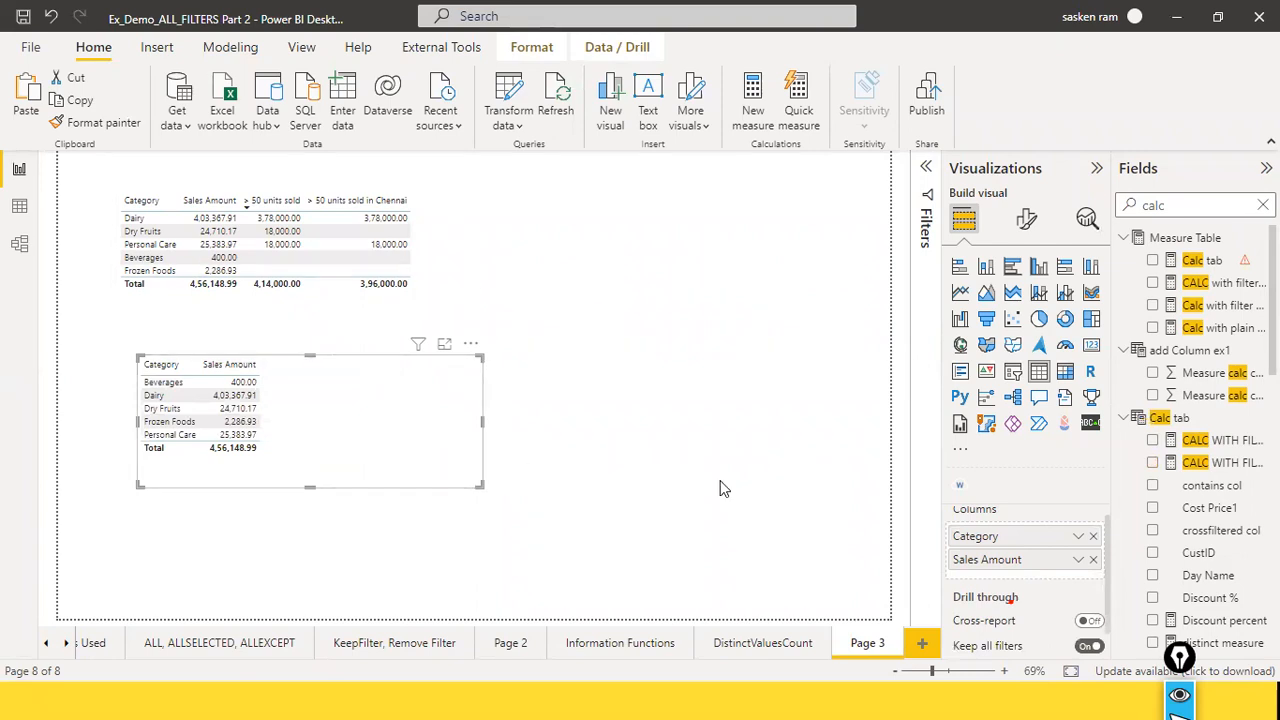
{"action": "scroll", "coordinate": [1073, 574], "scroll_direction": "up", "scroll_amount": 1}
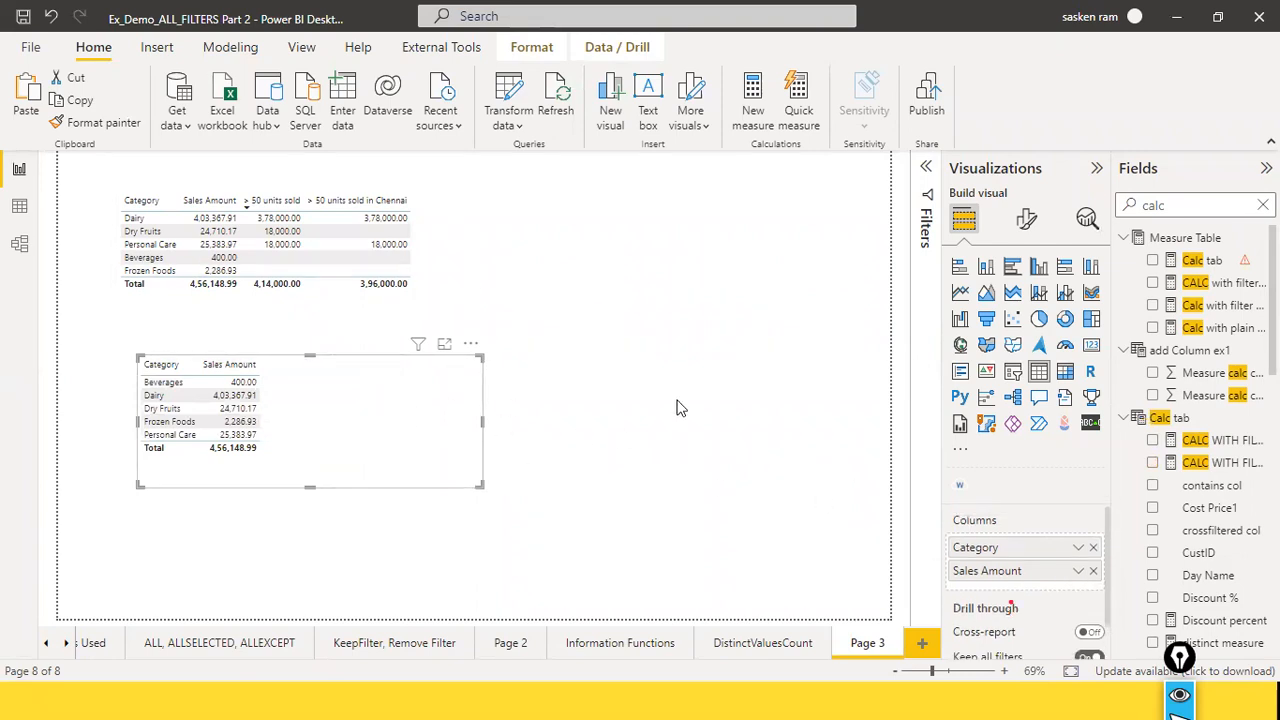
{"action": "left_click", "coordinate": [710, 401]}
{"action": "left_click", "coordinate": [398, 434]}
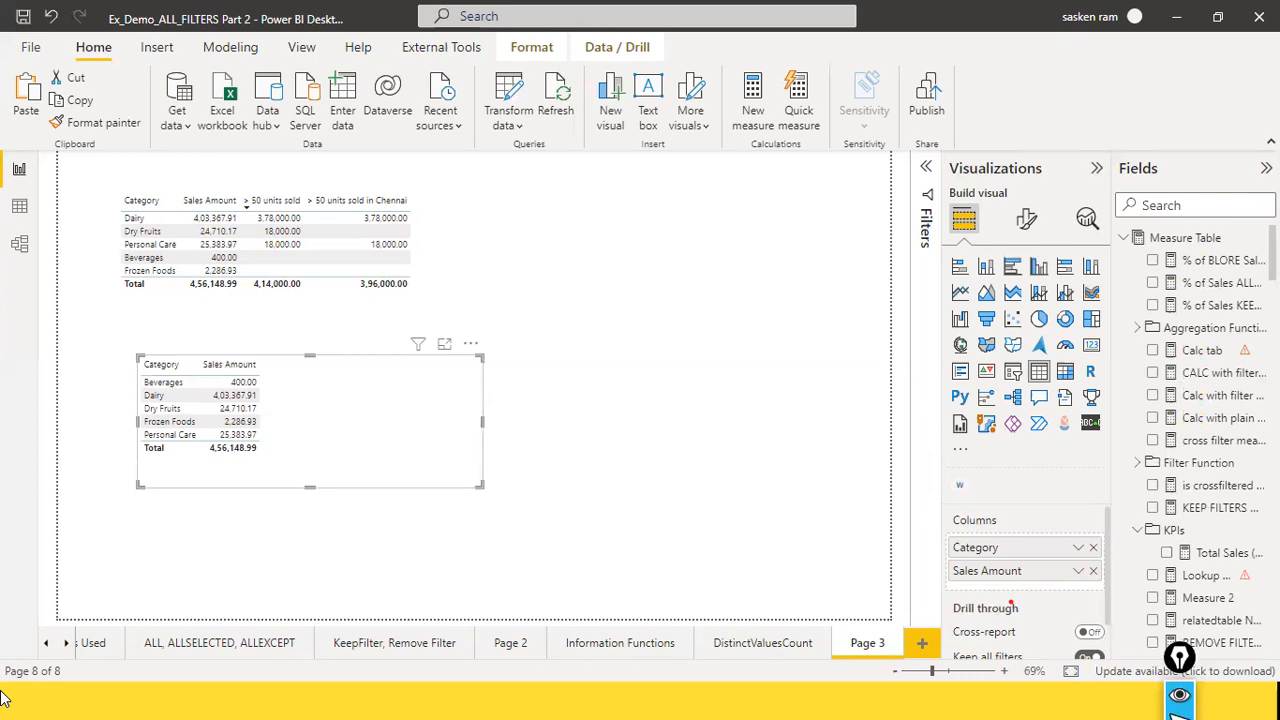
Step: Switch to Excel 2016 by launching it, and open a blank workbook in a maximized window
{"action": "key", "text": "super"}
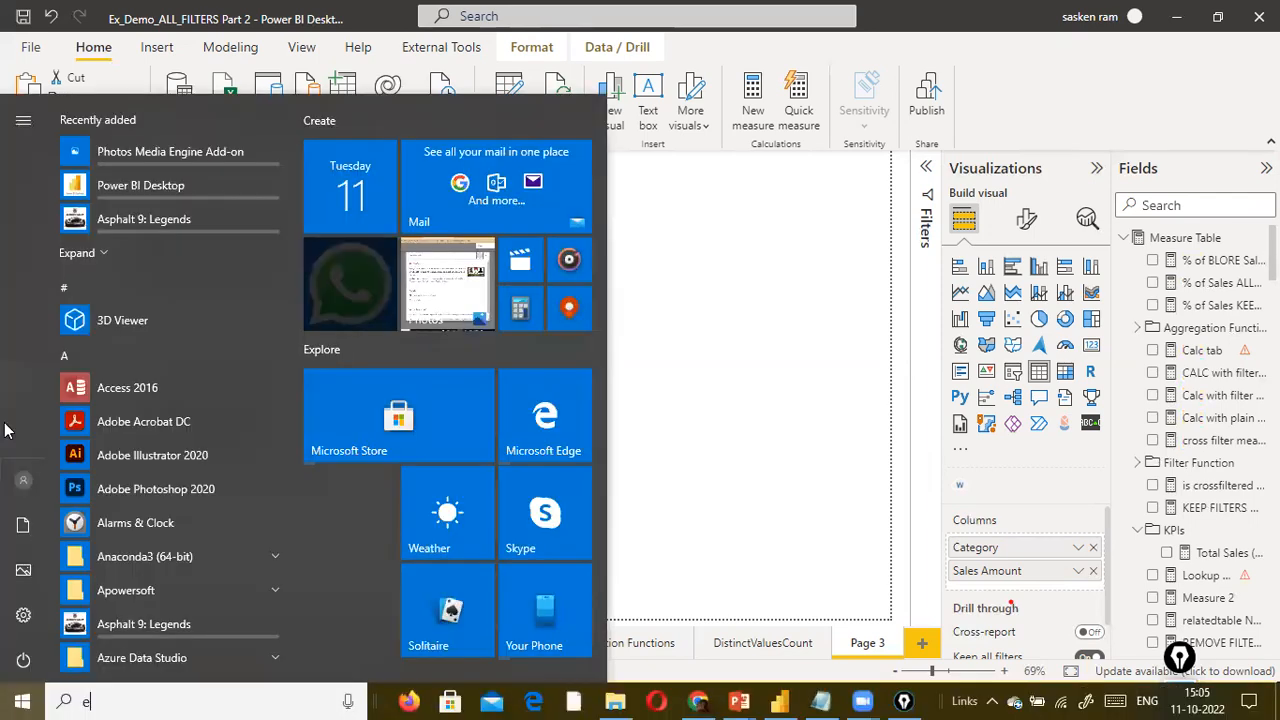
{"action": "type", "text": "excel"}
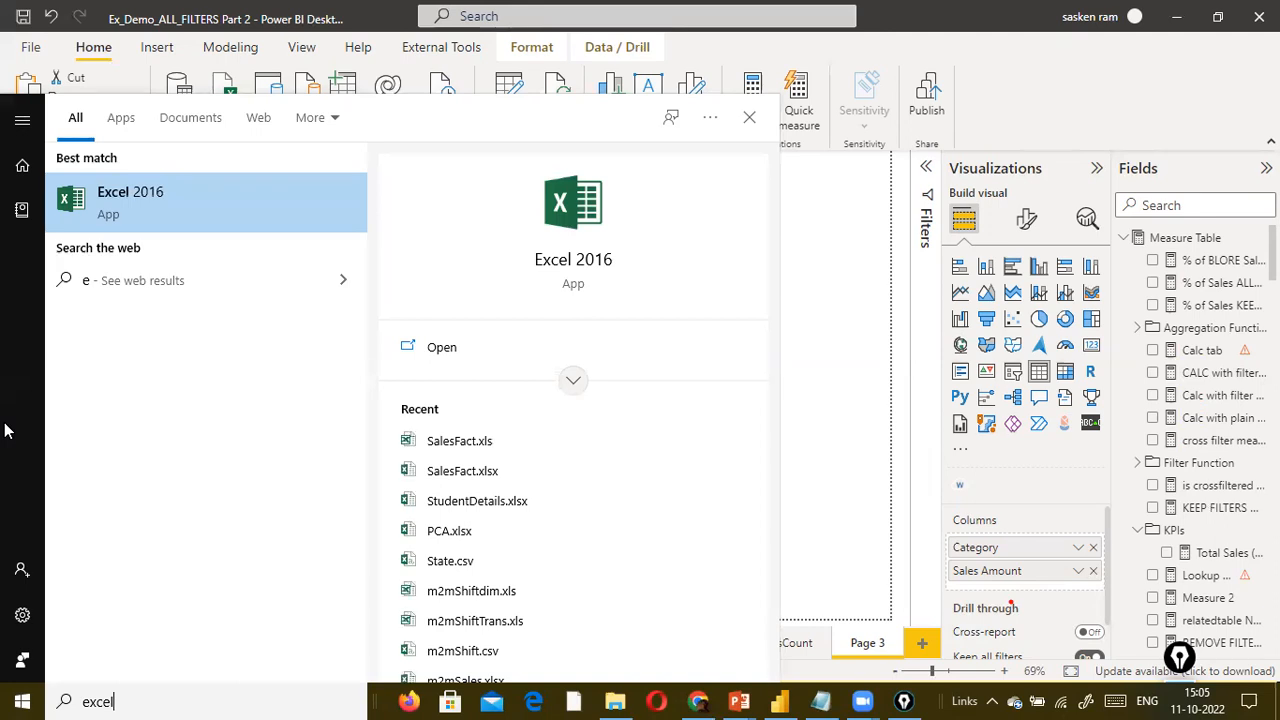
{"action": "key", "text": "Return"}
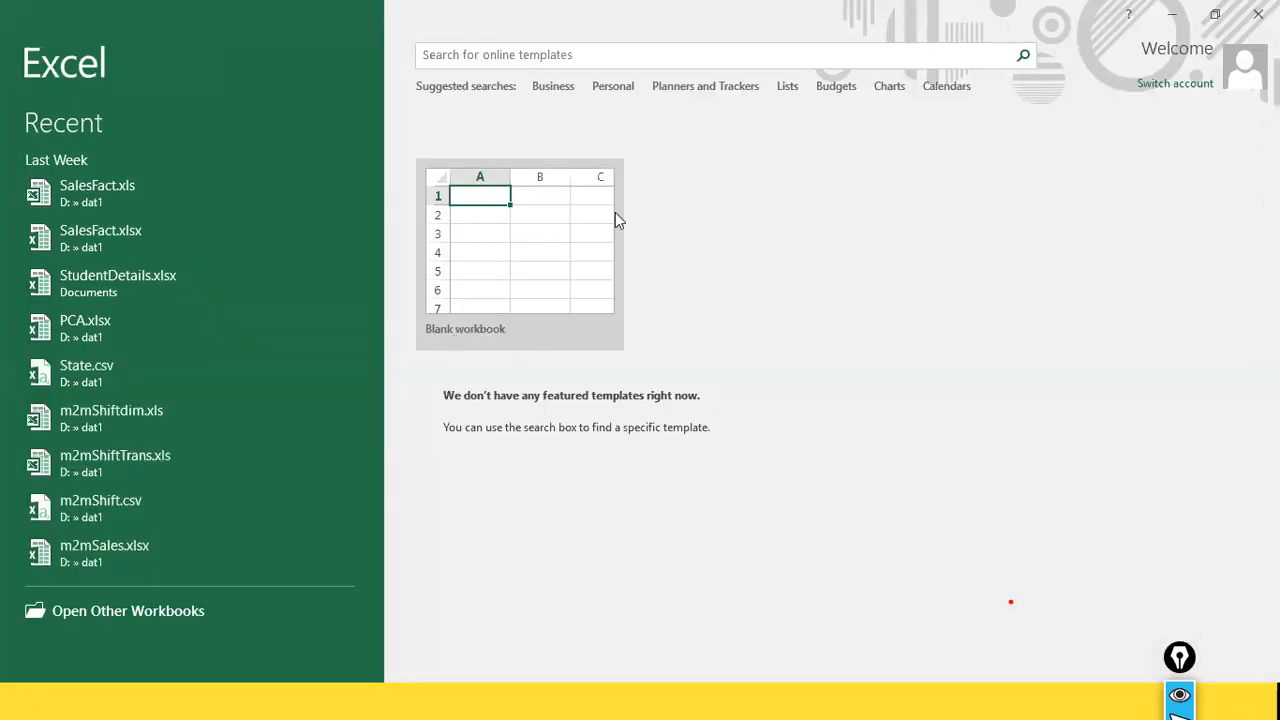
{"action": "left_click", "coordinate": [540, 292]}
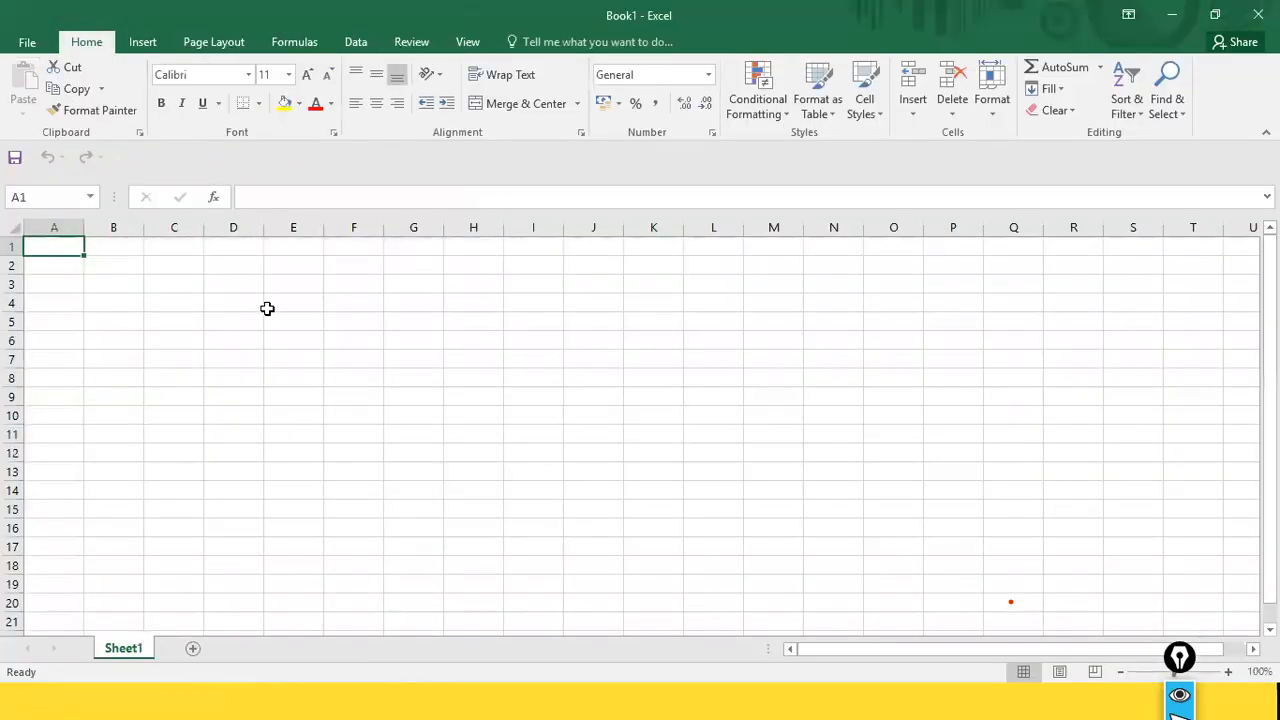
Step: Enter the sample values 100, 200 and 250 in cells D5 to D7
{"action": "left_click", "coordinate": [258, 315]}
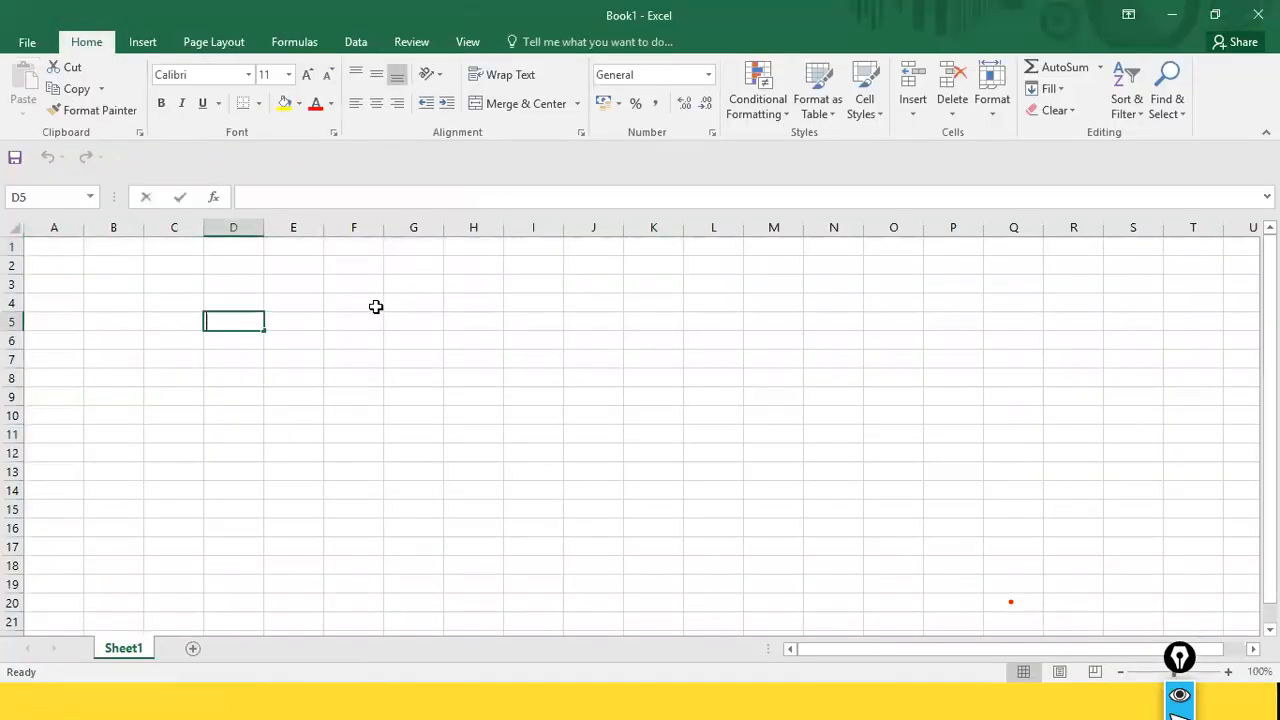
{"action": "type", "text": "100"}
{"action": "key", "text": "Return"}
{"action": "type", "text": "200"}
{"action": "key", "text": "Return"}
{"action": "type", "text": "250"}
{"action": "key", "text": "Return"}
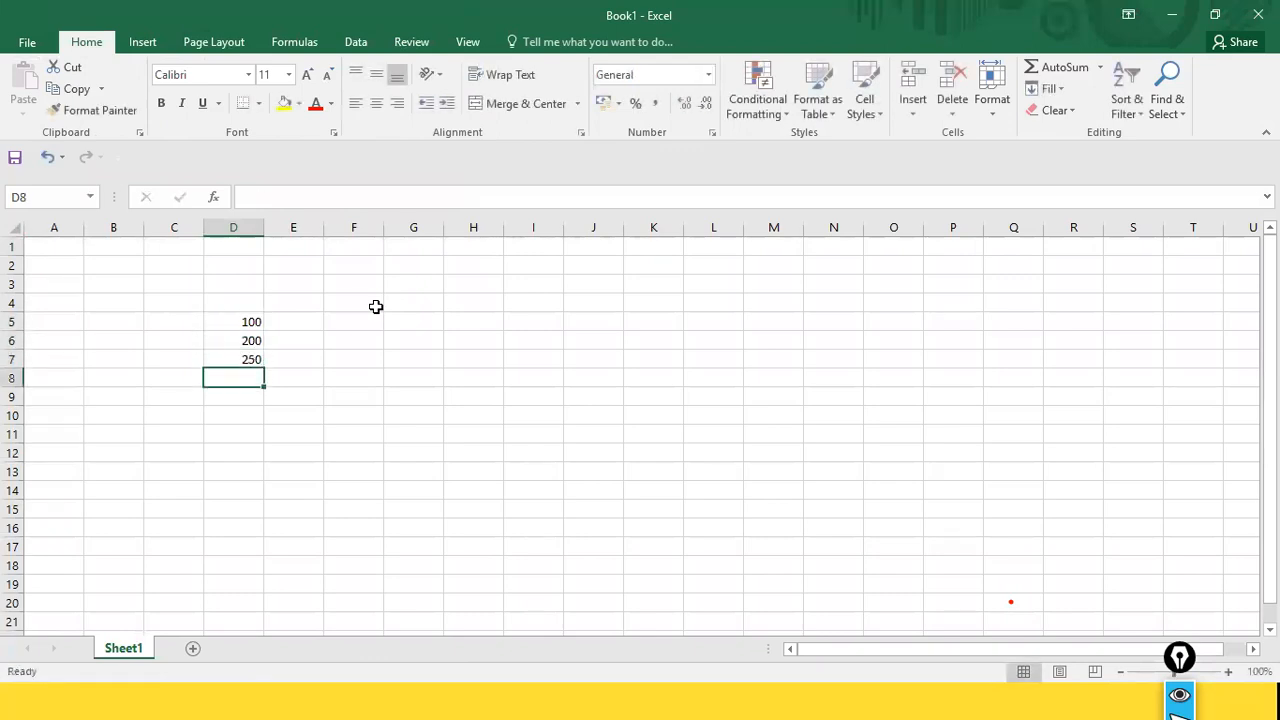
Step: Total D5:D7 in cell D8 with a SUM formula and make the total bold
{"action": "type", "text": "=sum"}
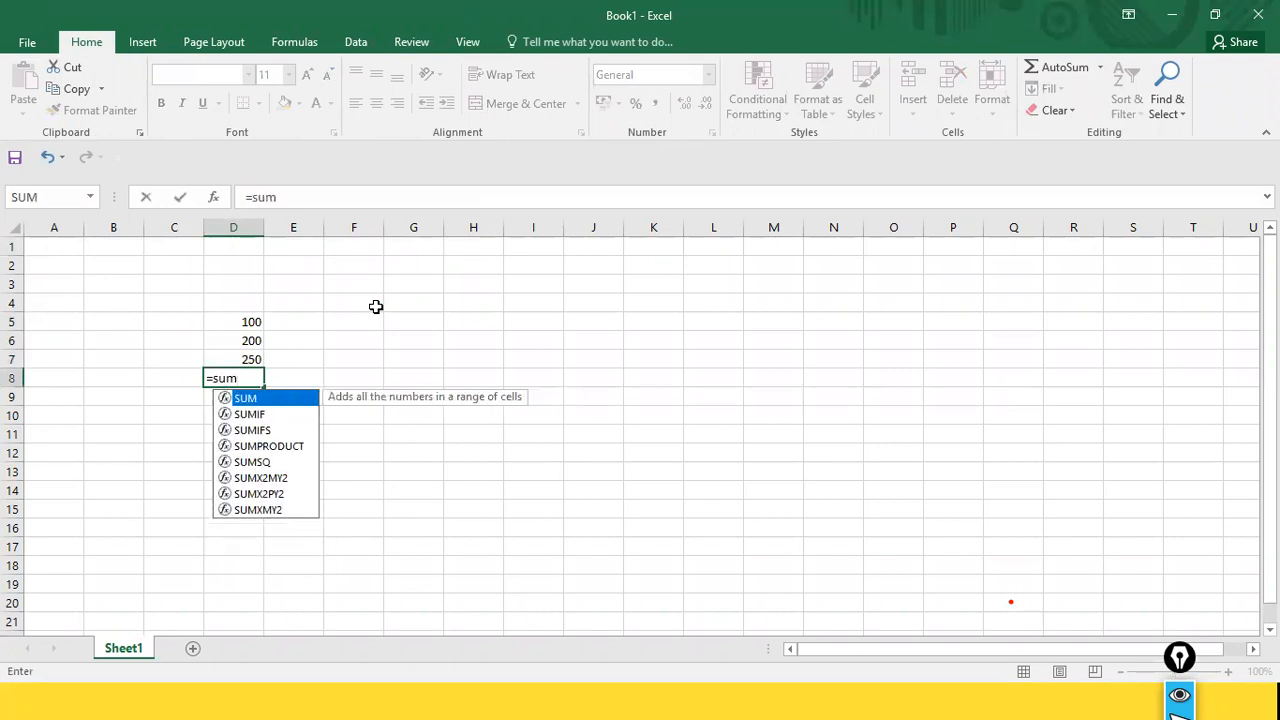
{"action": "type", "text": "("}
{"action": "key", "text": "Up"}
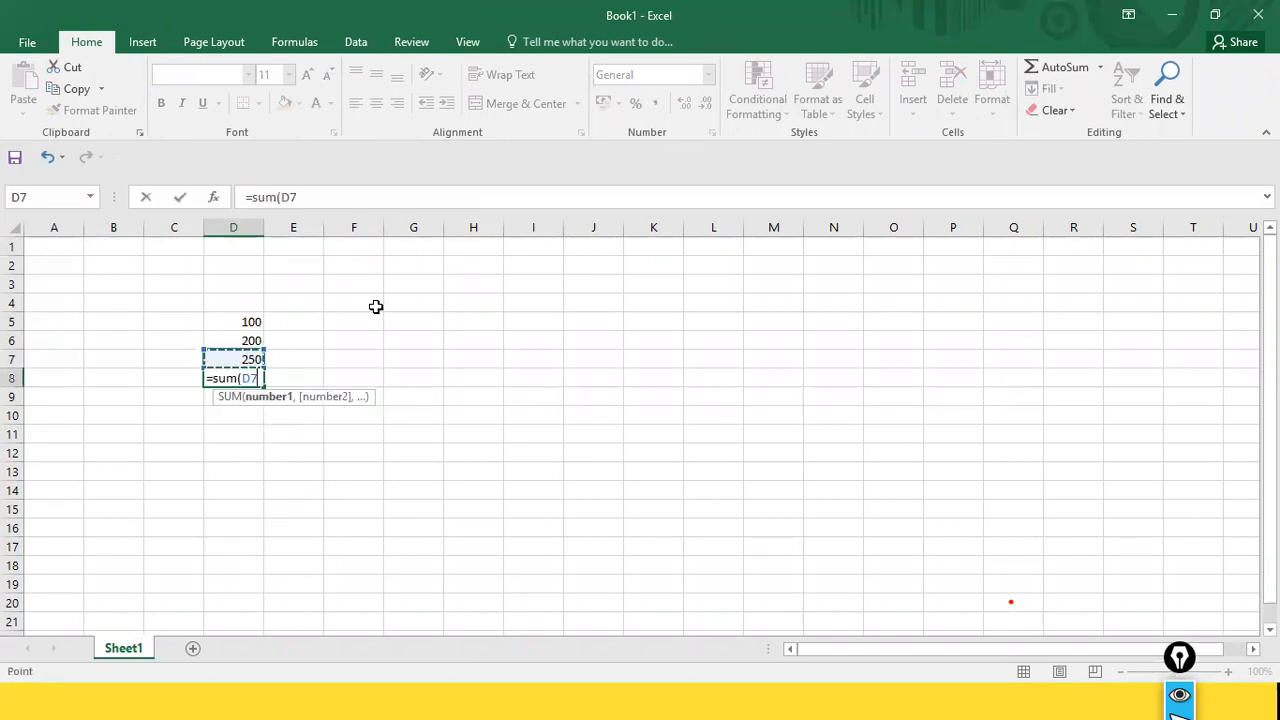
{"action": "key", "text": "shift+Up"}
{"action": "key", "text": "shift+Up"}
{"action": "type", "text": ")"}
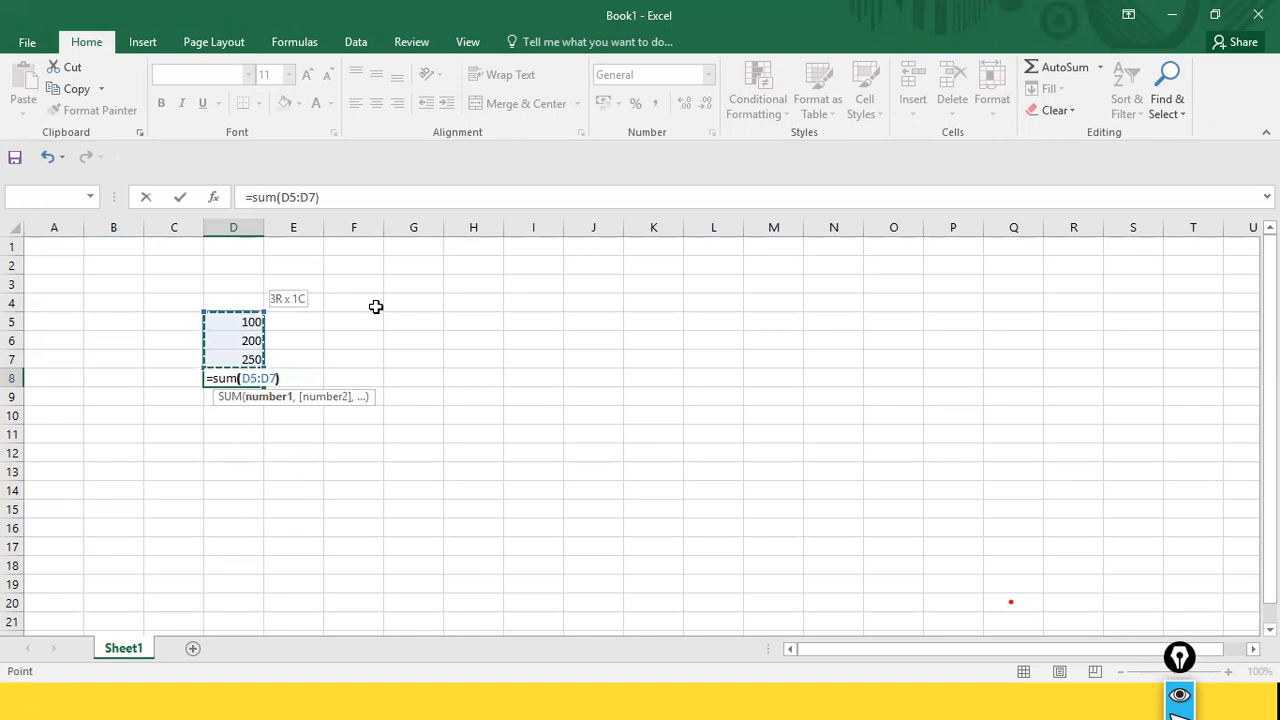
{"action": "key", "text": "Return"}
{"action": "key", "text": "Up"}
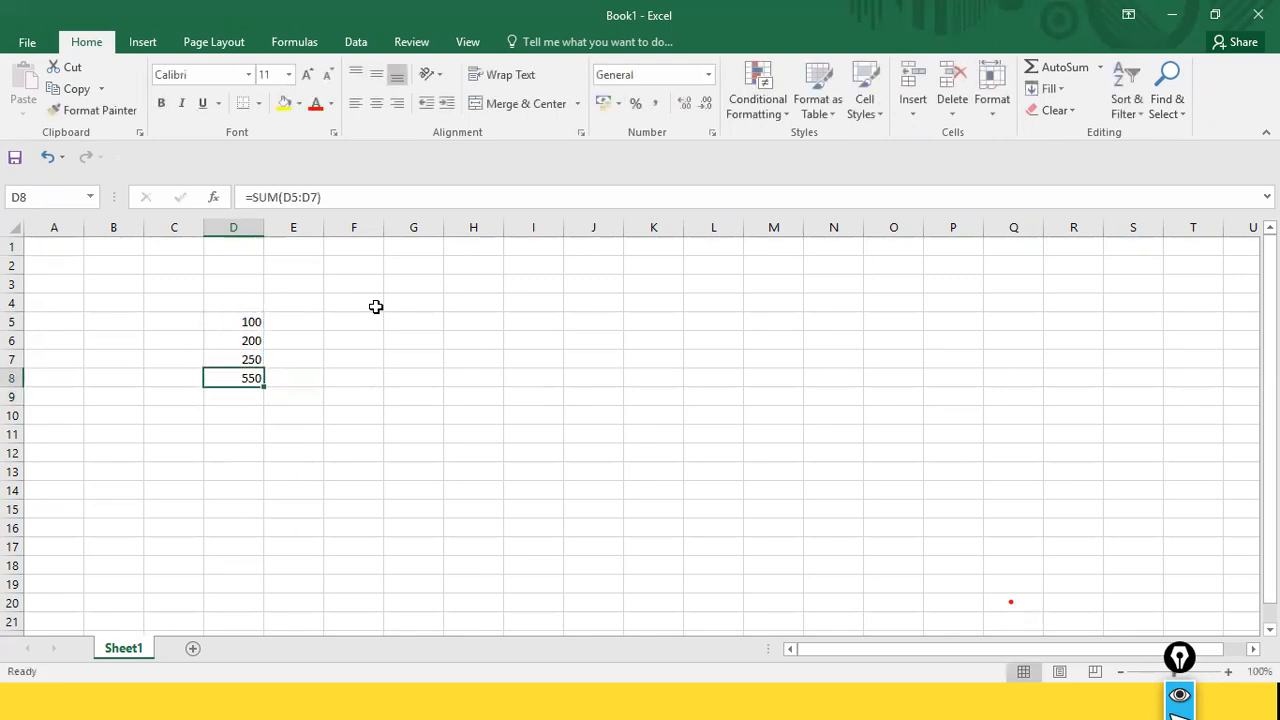
{"action": "key", "text": "ctrl+b"}
Step: Enter the formula =D5/D8 in cell E5 to divide the first value by the total
{"action": "key", "text": "Up"}
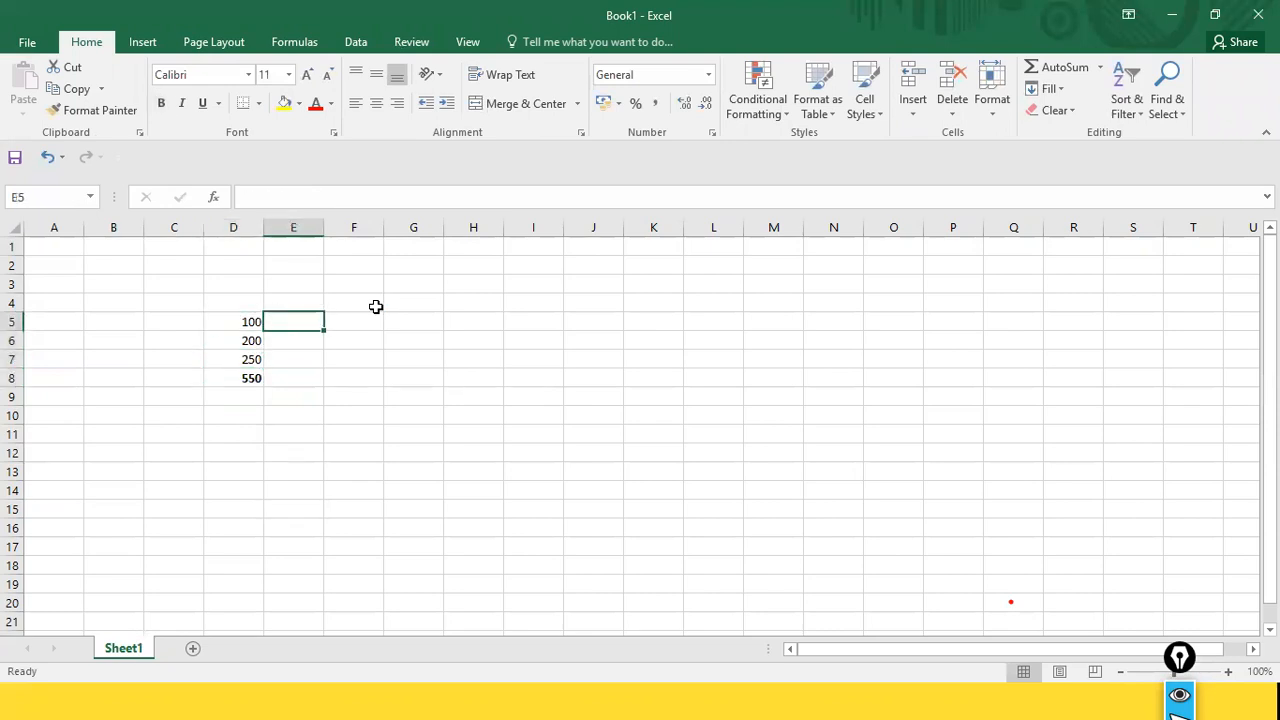
{"action": "type", "text": "="}
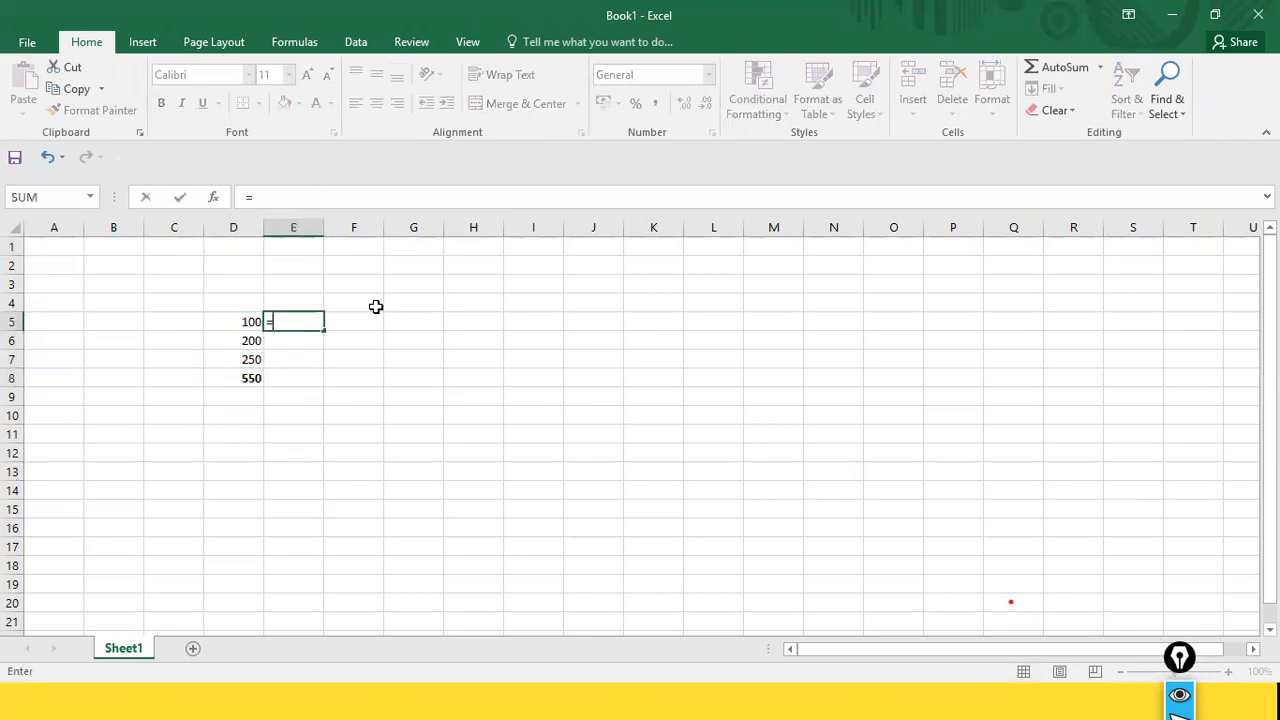
{"action": "key", "text": "Left"}
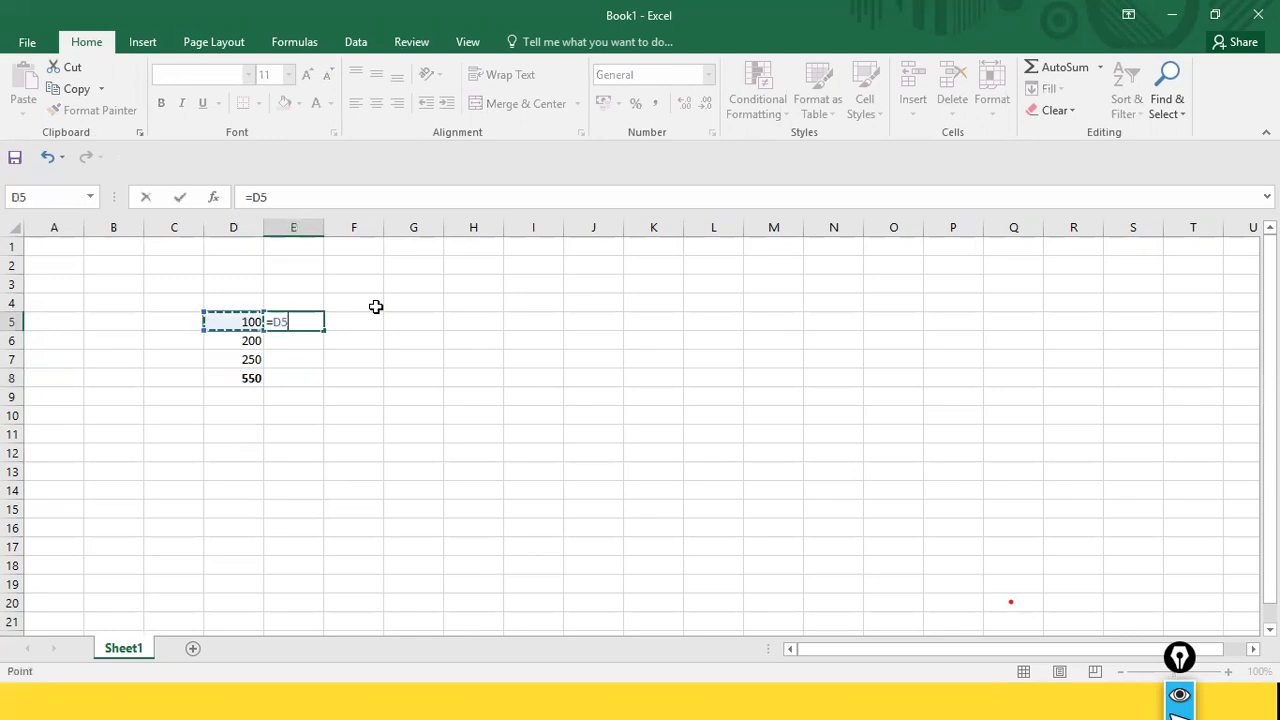
{"action": "type", "text": "/"}
{"action": "left_click", "coordinate": [246, 379]}
{"action": "key", "text": "Return"}
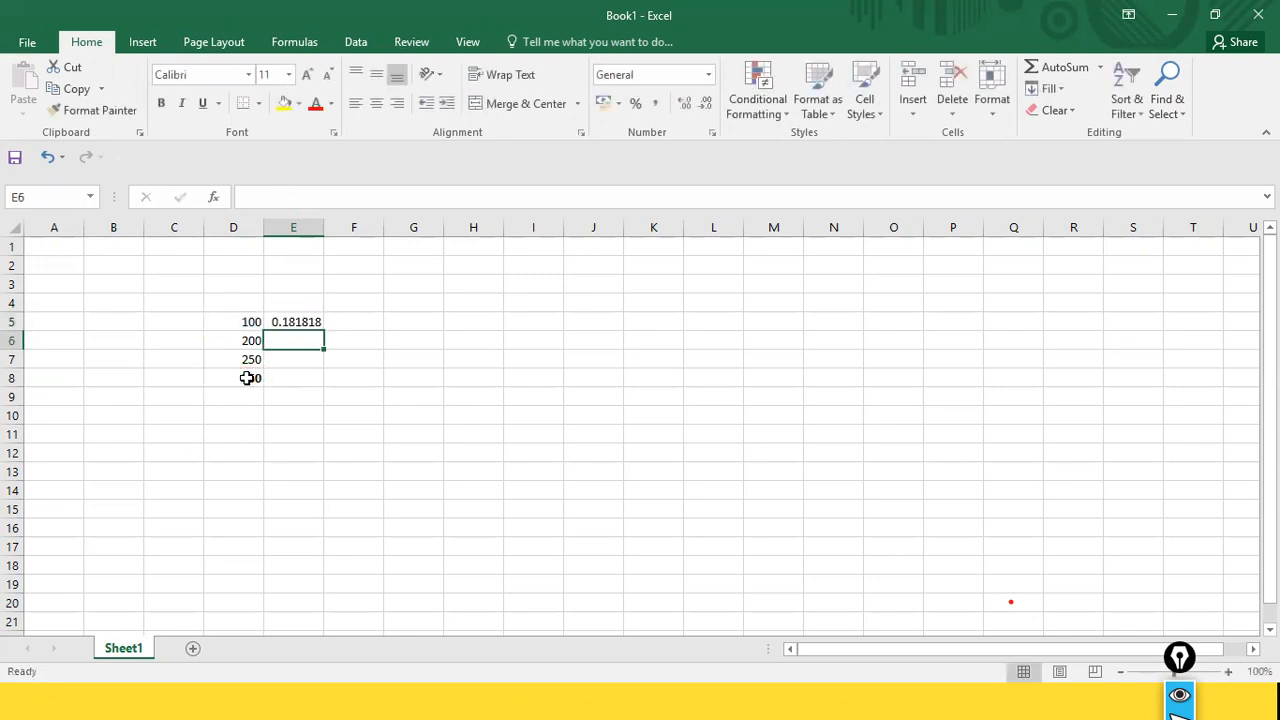
Step: Try to fill the E5 formula down to E7 with its relative divisor, and undo the fill
{"action": "left_click", "coordinate": [290, 316]}
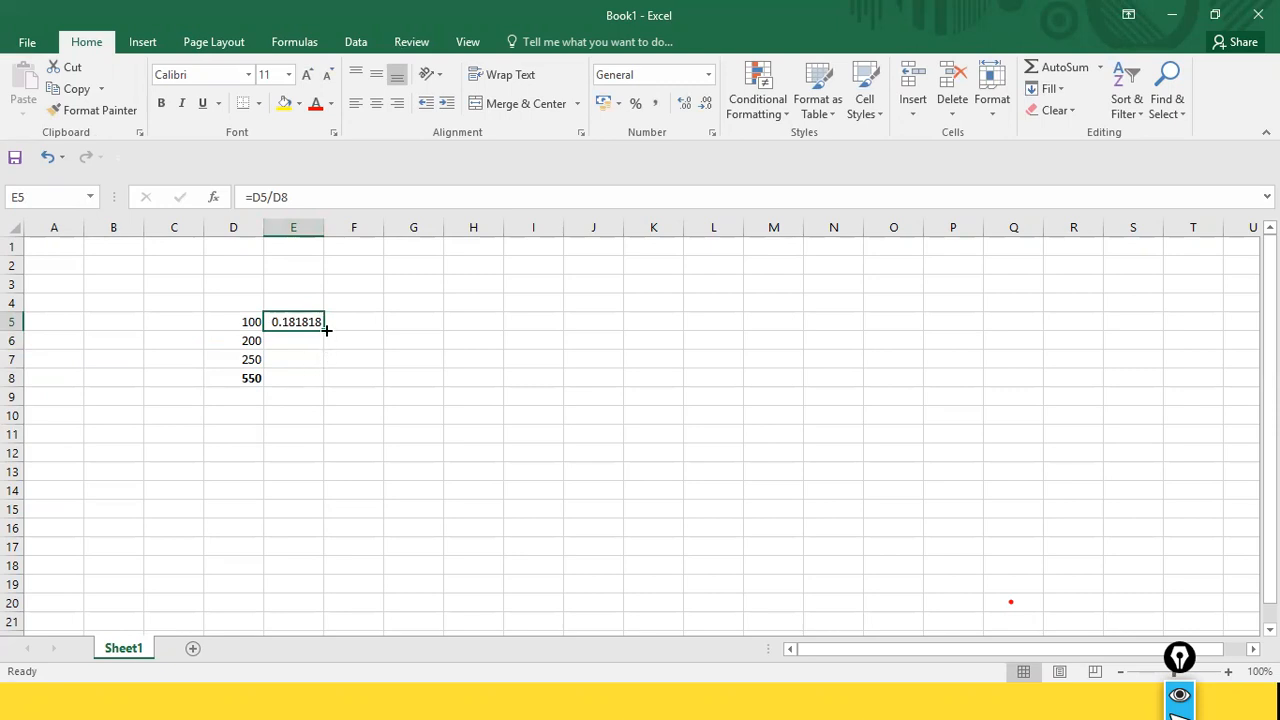
{"action": "left_click_drag", "start_coordinate": [324, 328], "coordinate": [318, 370]}
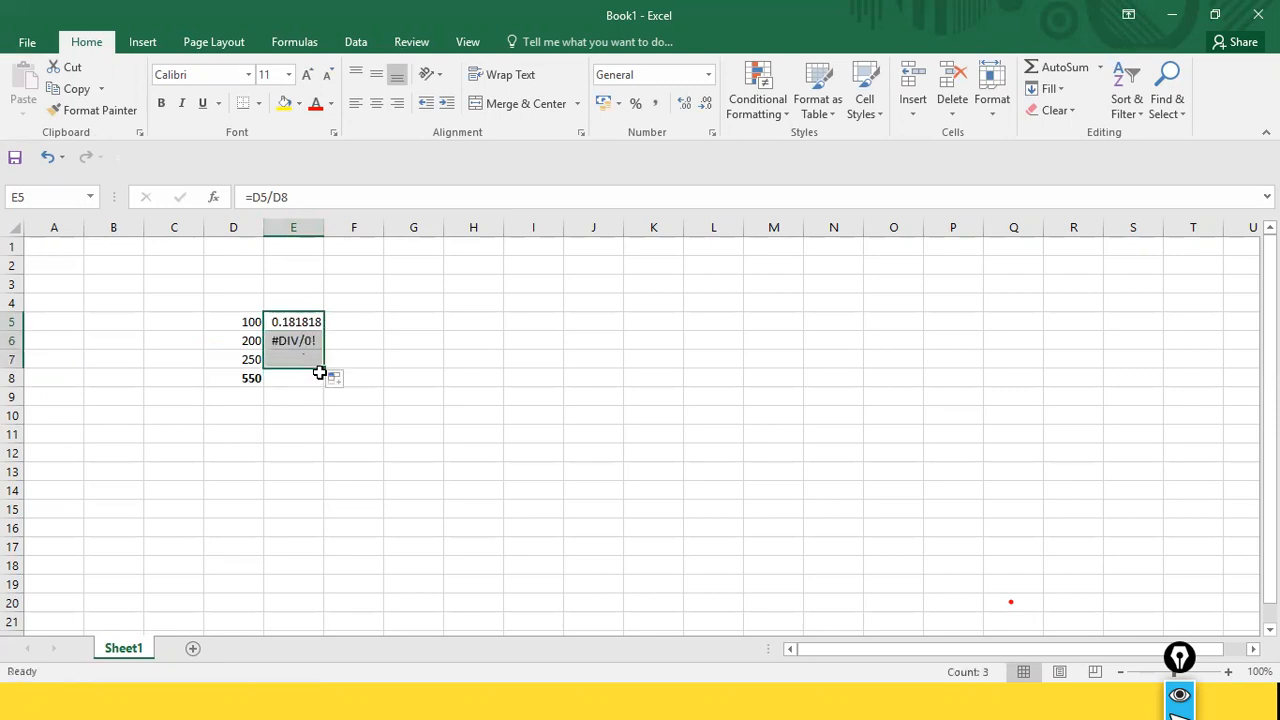
{"action": "left_click", "coordinate": [291, 323]}
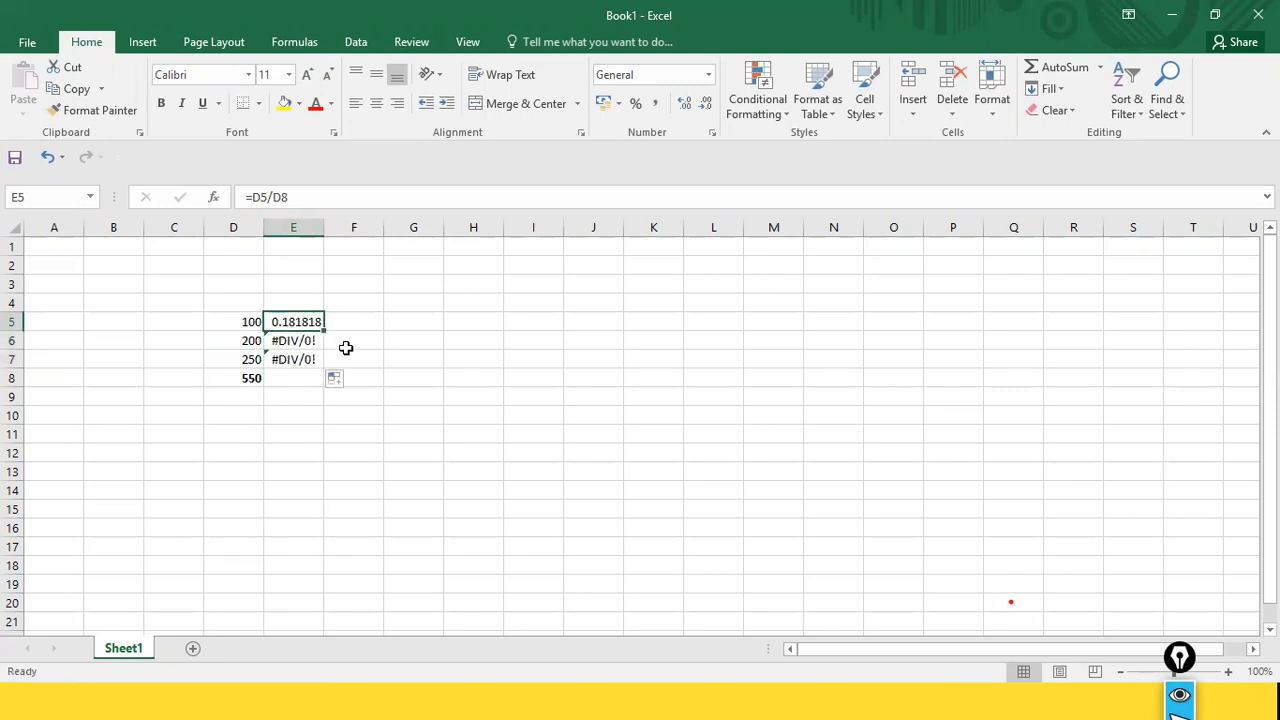
{"action": "key", "text": "ctrl+z"}
Step: Fix the divisor row in E5 so the formula reads =D5/D$8, and fill it down to E7
{"action": "left_click", "coordinate": [278, 197]}
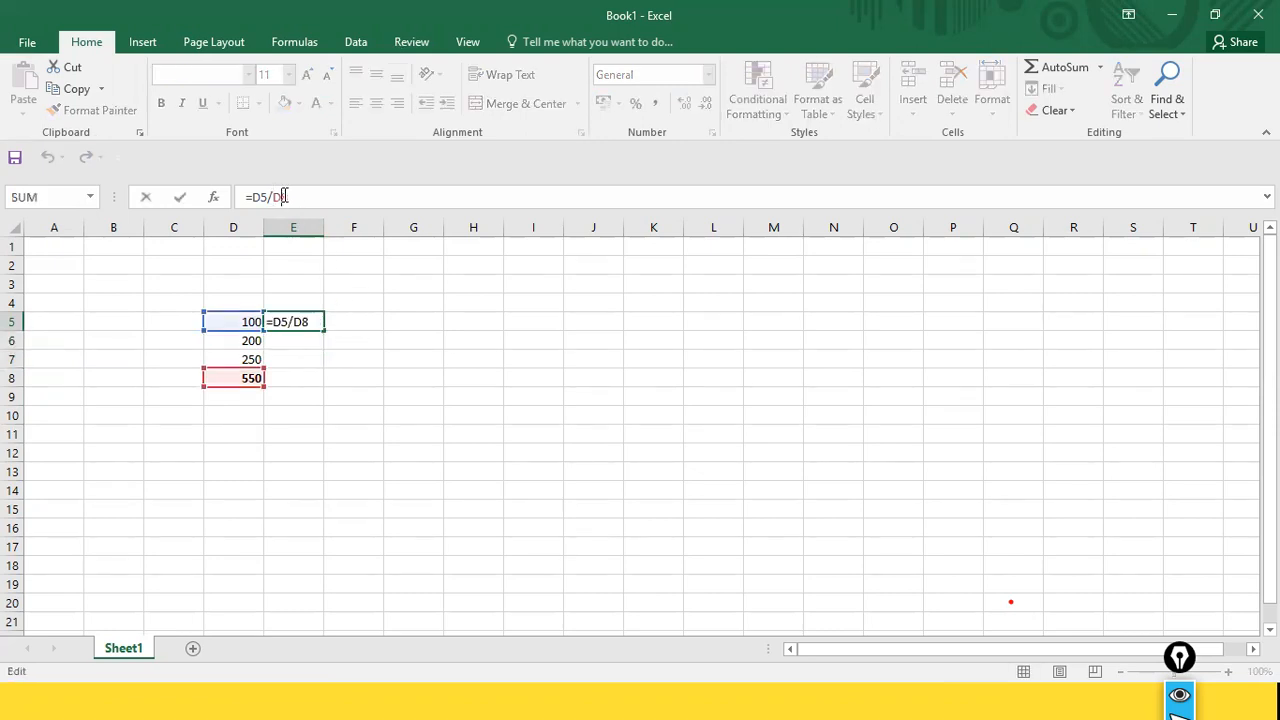
{"action": "type", "text": "$"}
{"action": "key", "text": "Return"}
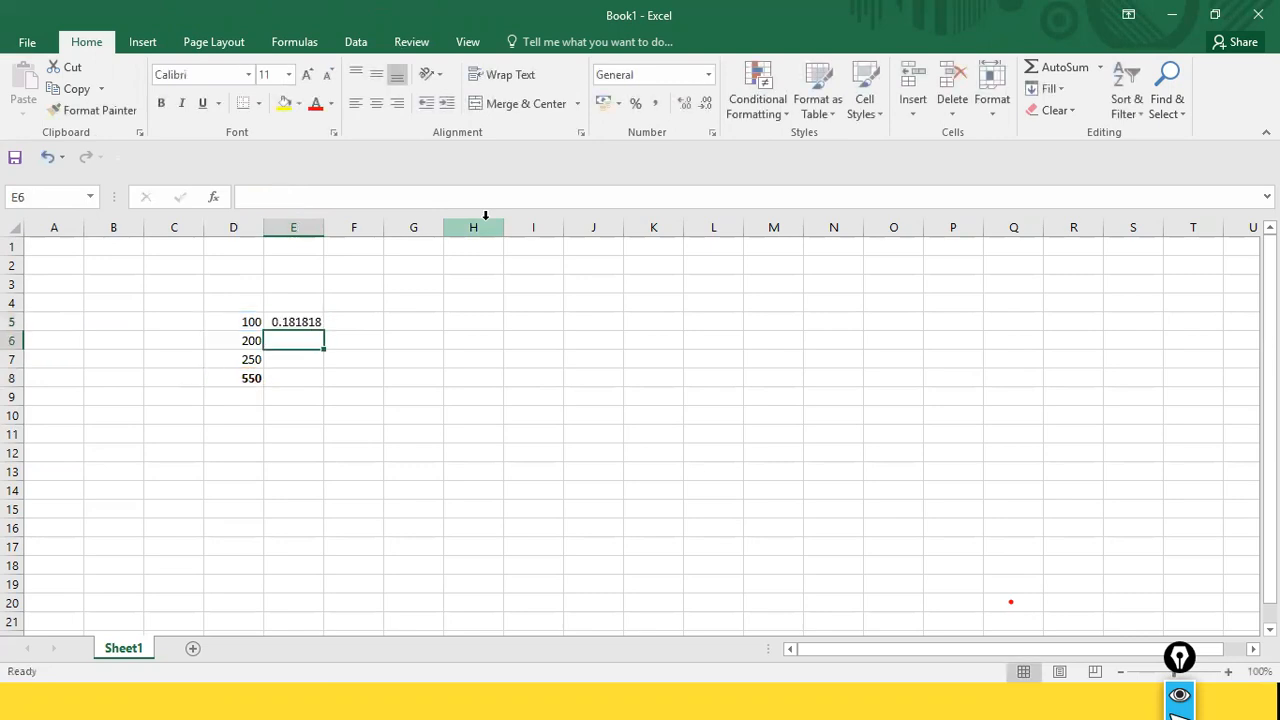
{"action": "key", "text": "Up"}
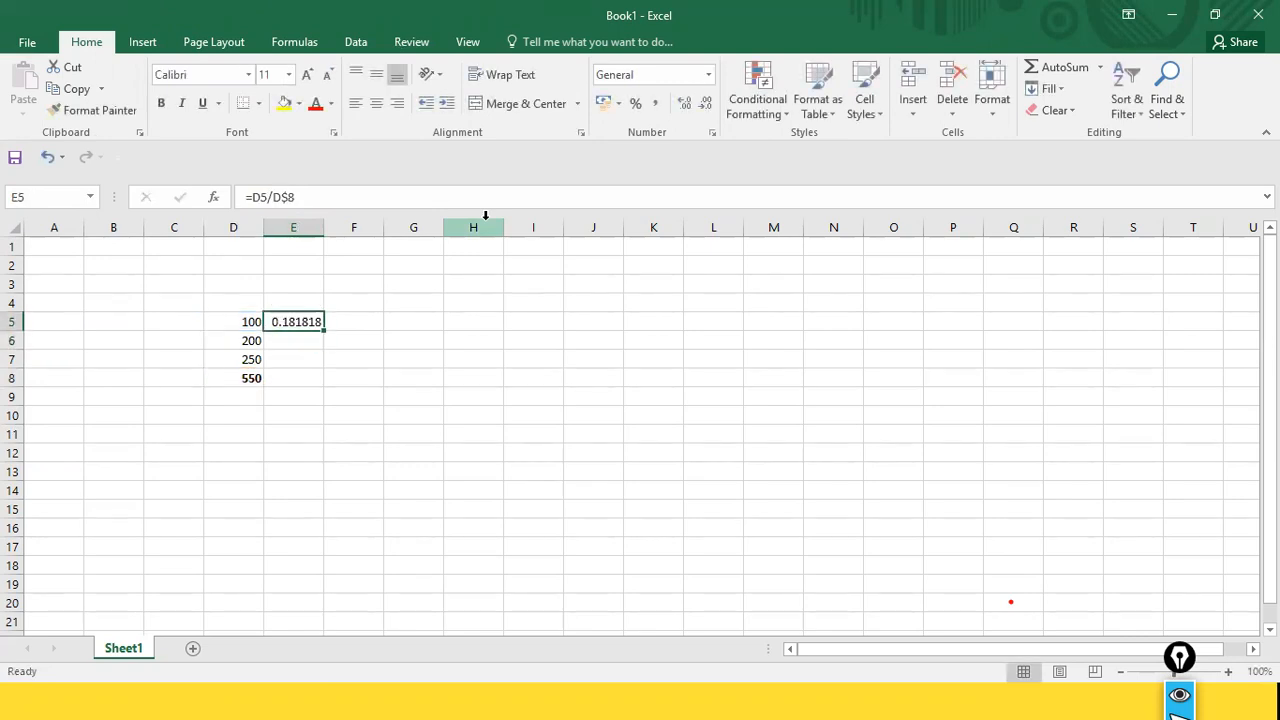
{"action": "left_click_drag", "start_coordinate": [322, 332], "coordinate": [322, 366]}
{"action": "left_click", "coordinate": [372, 375]}
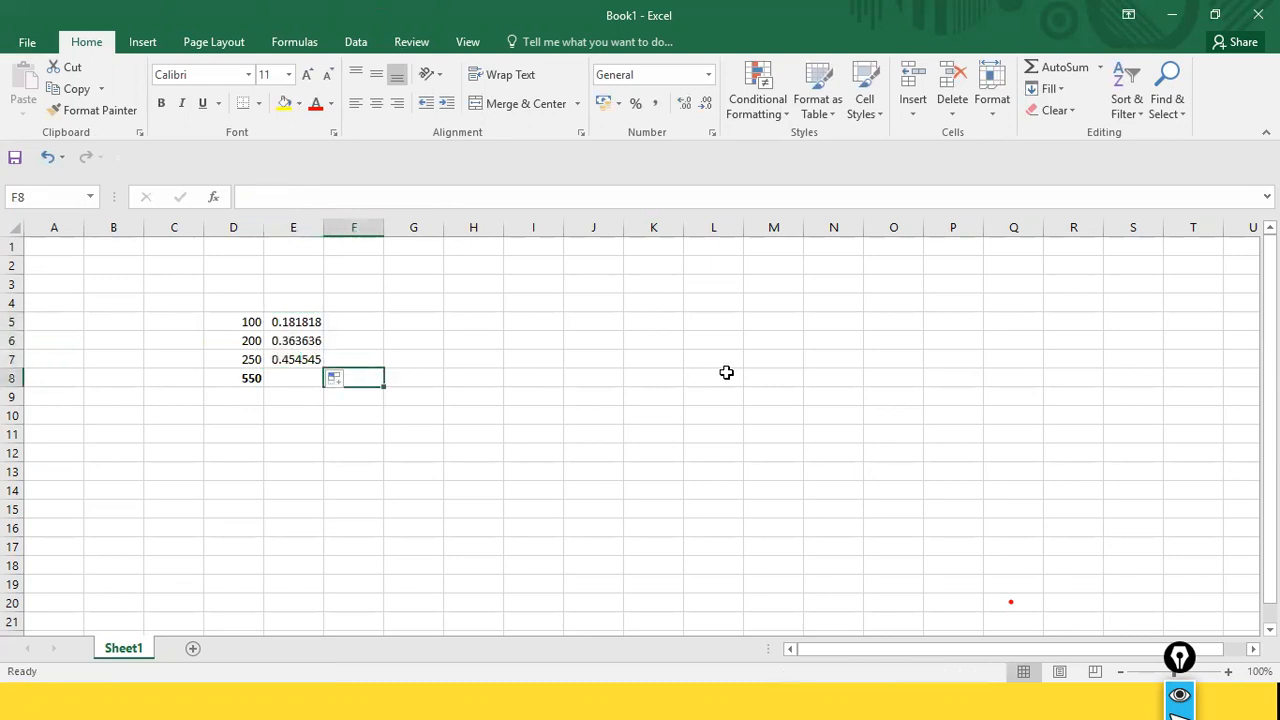
Step: Examine the ratio formulas in E5 and E6 and compare the sheet with the copied category table in Power BI Desktop
{"action": "left_click", "coordinate": [296, 340]}
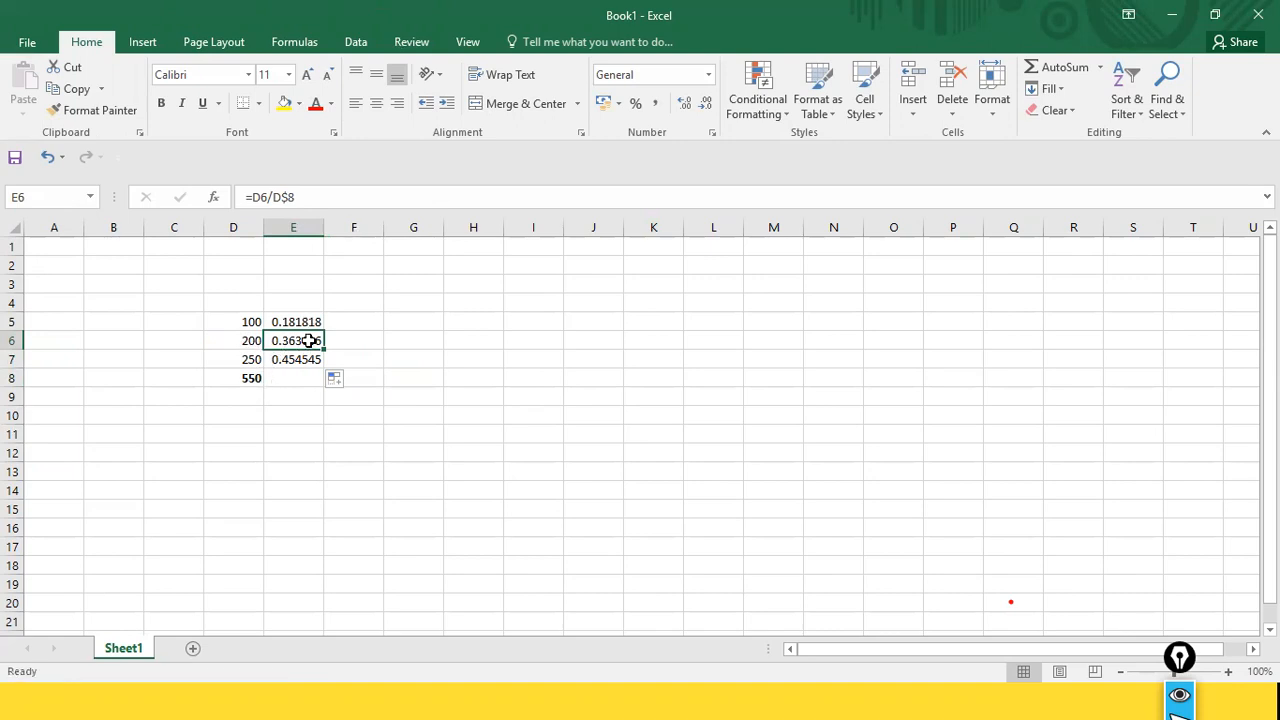
{"action": "left_click", "coordinate": [248, 321]}
{"action": "left_click", "coordinate": [274, 321]}
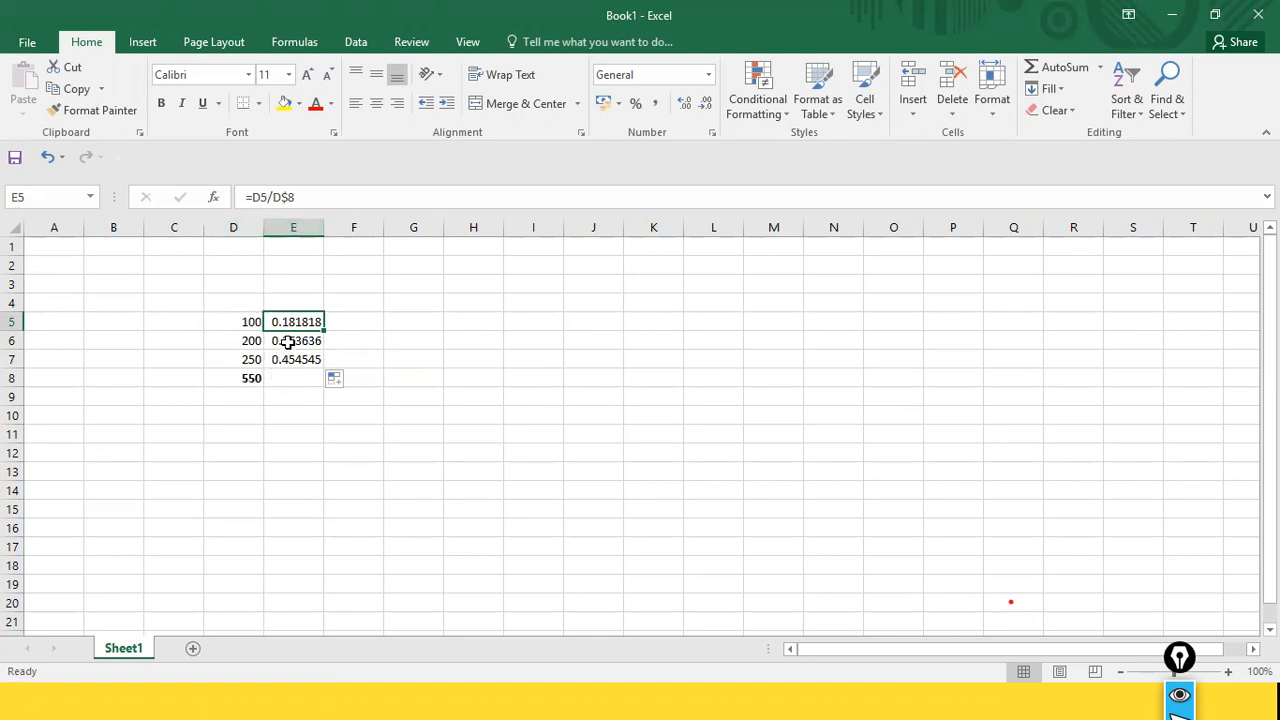
{"action": "left_click", "coordinate": [301, 376]}
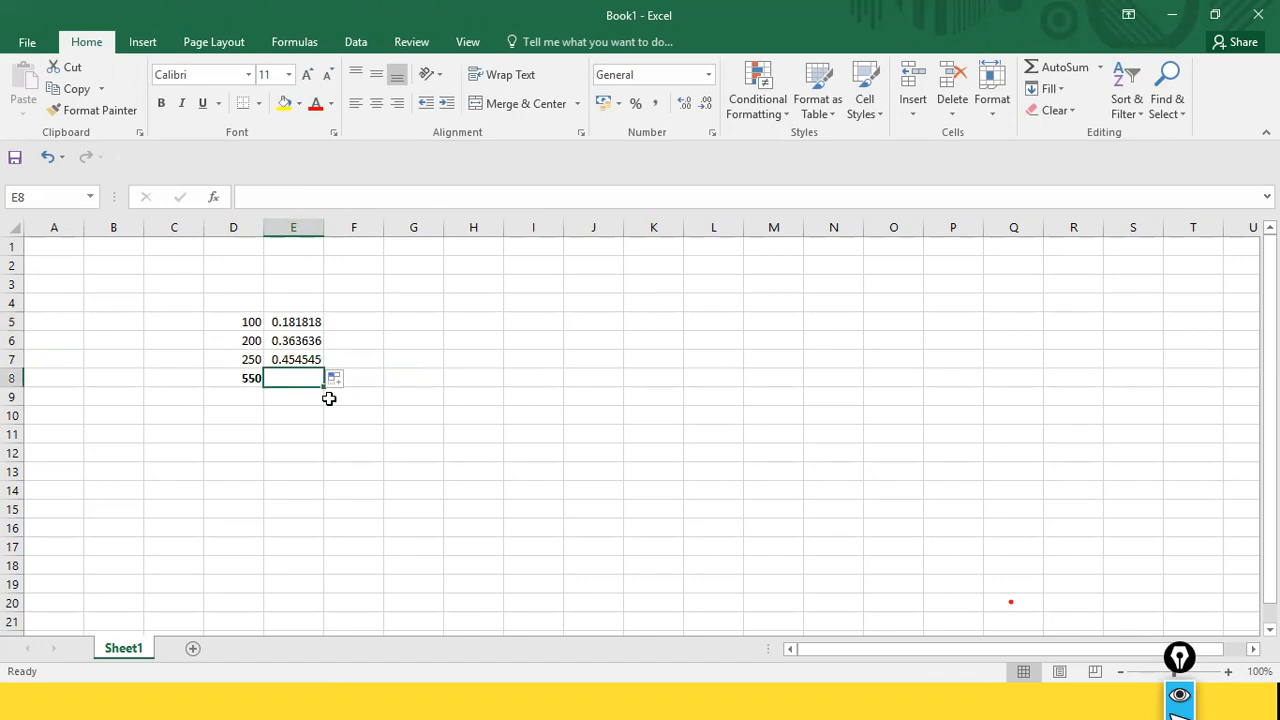
{"action": "key", "text": "alt+Tab"}
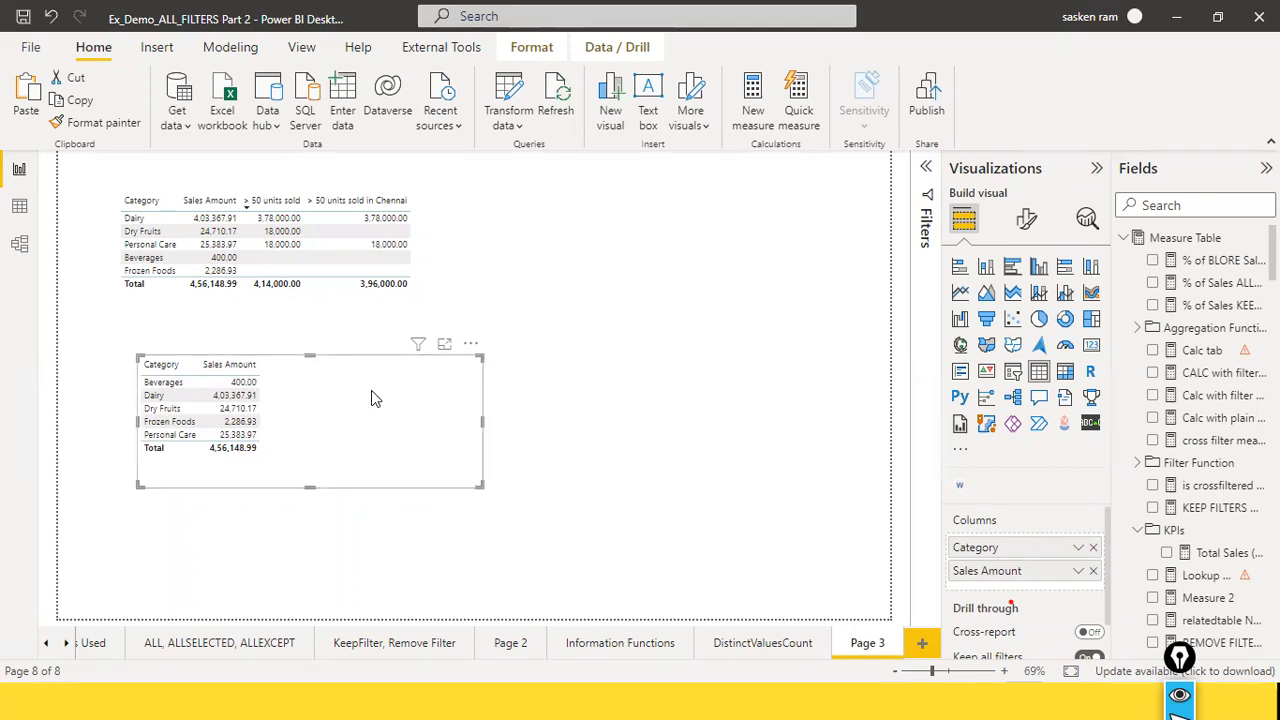
{"action": "key", "text": "alt+Tab"}
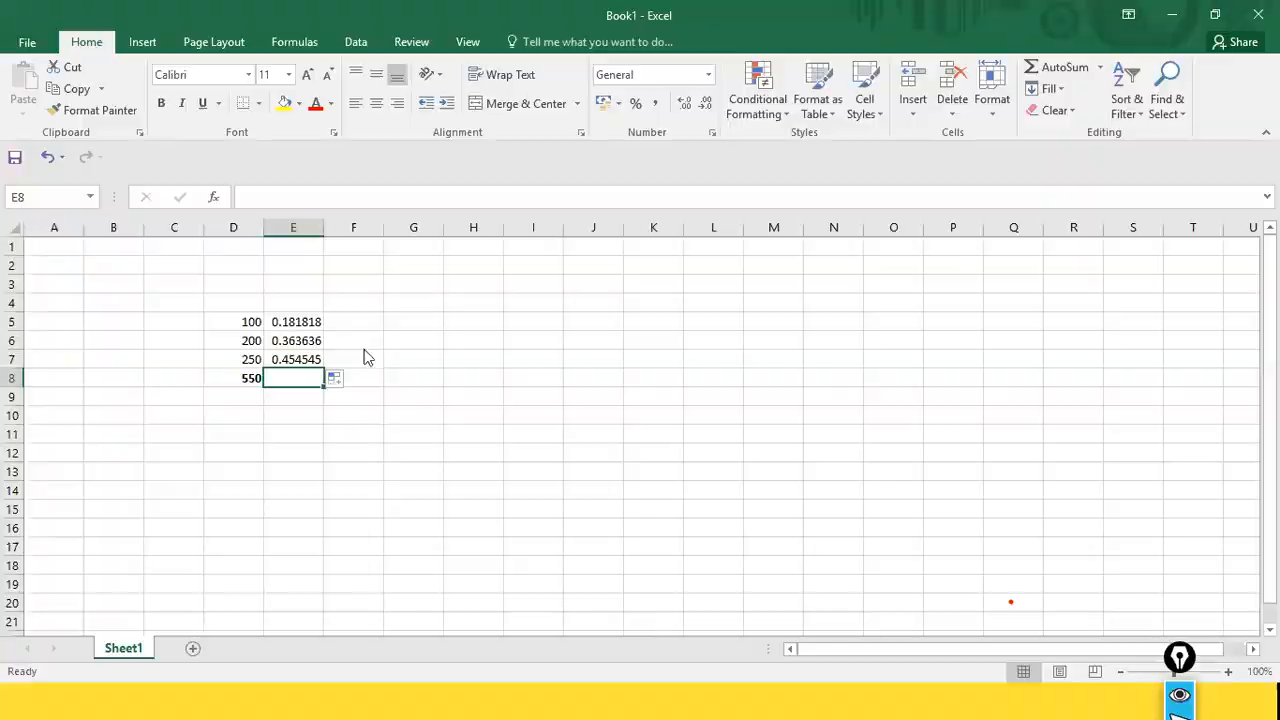
Step: Switch to Power BI Desktop and start a new measure named "ALL total Sales Measure"
{"action": "key", "text": "alt+Tab"}
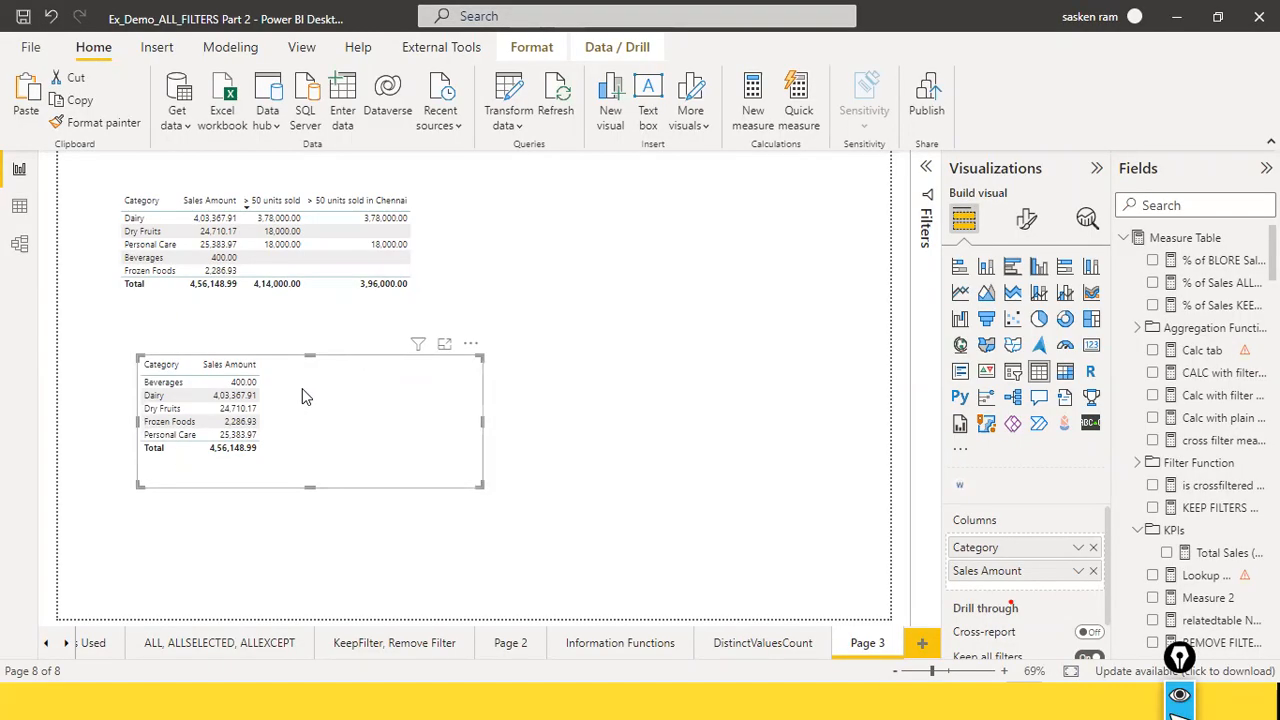
{"action": "left_click", "coordinate": [611, 377]}
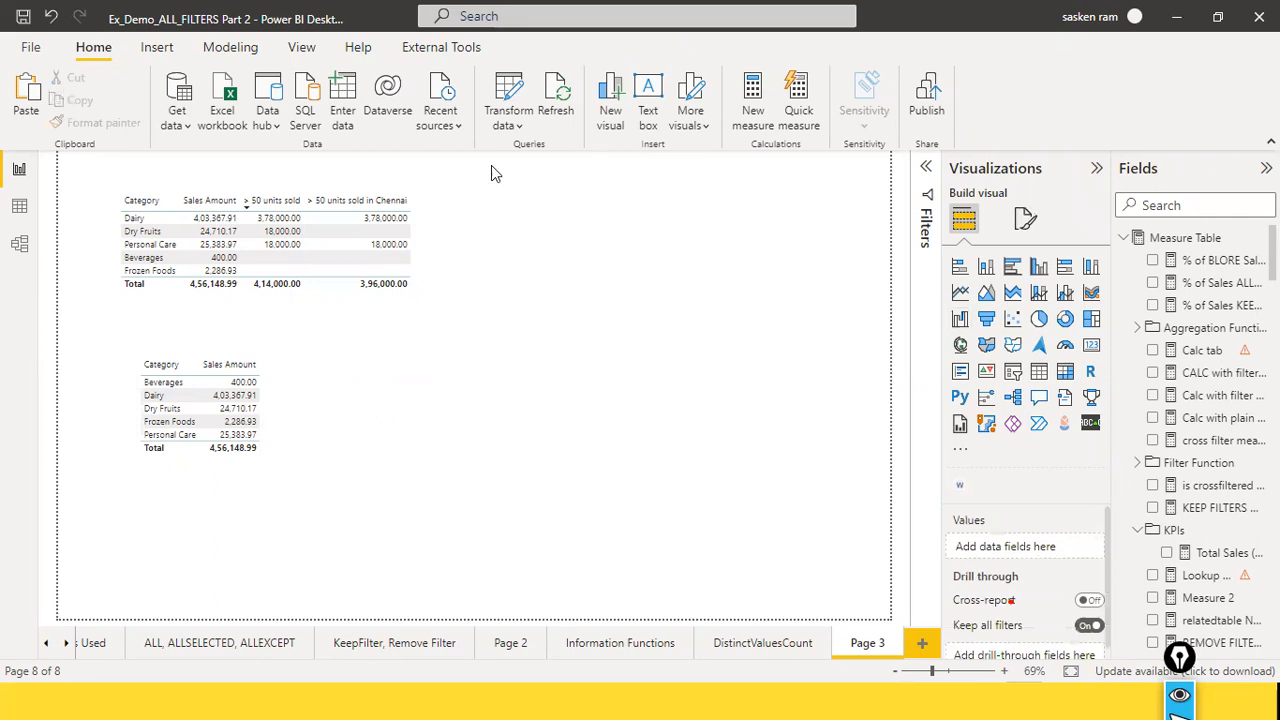
{"action": "left_click", "coordinate": [242, 56]}
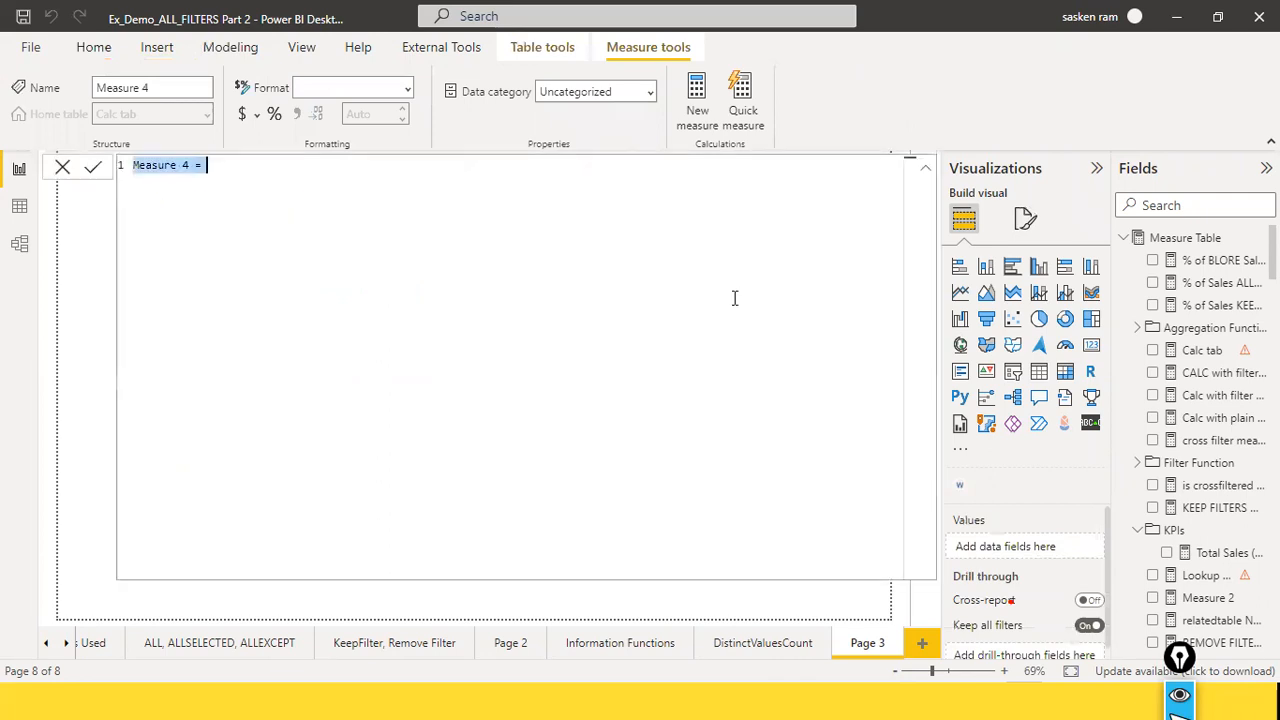
{"action": "type", "text": "ALL"}
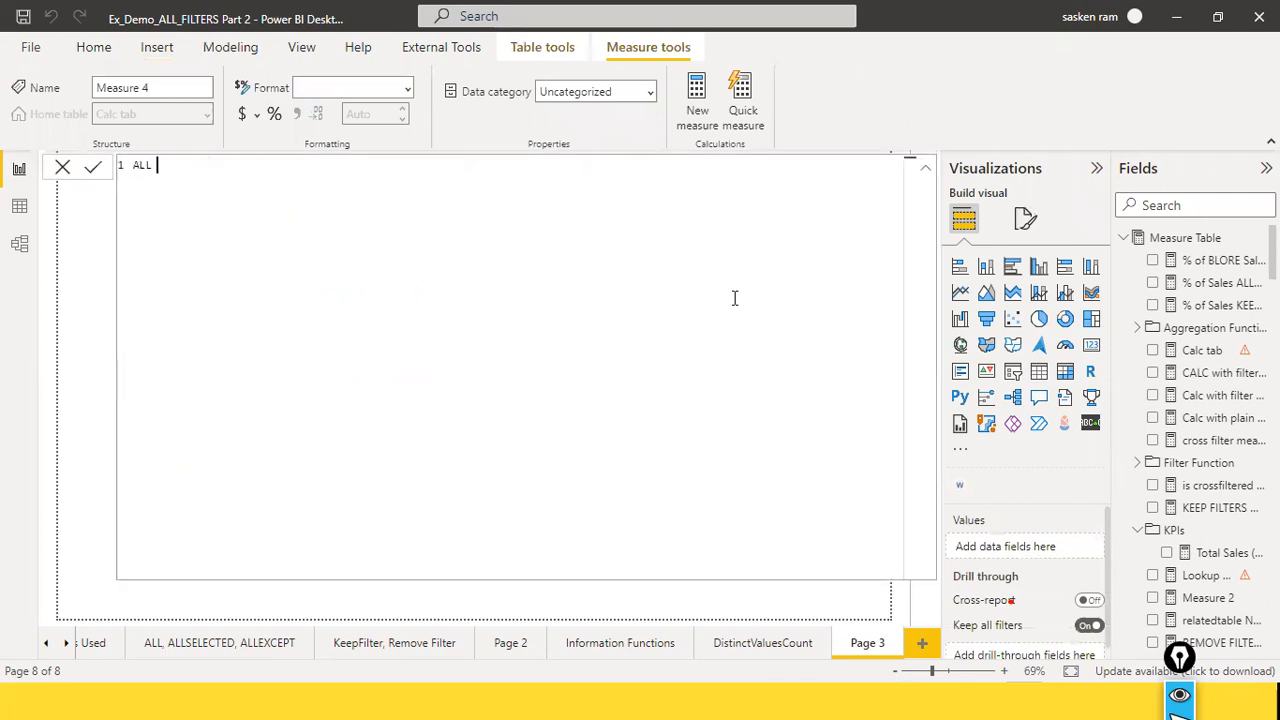
{"action": "type", "text": " Measure"}
{"action": "key", "text": "ctrl+Left"}
{"action": "type", "text": "total Sales "}
{"action": "type", "text": "= calc"}
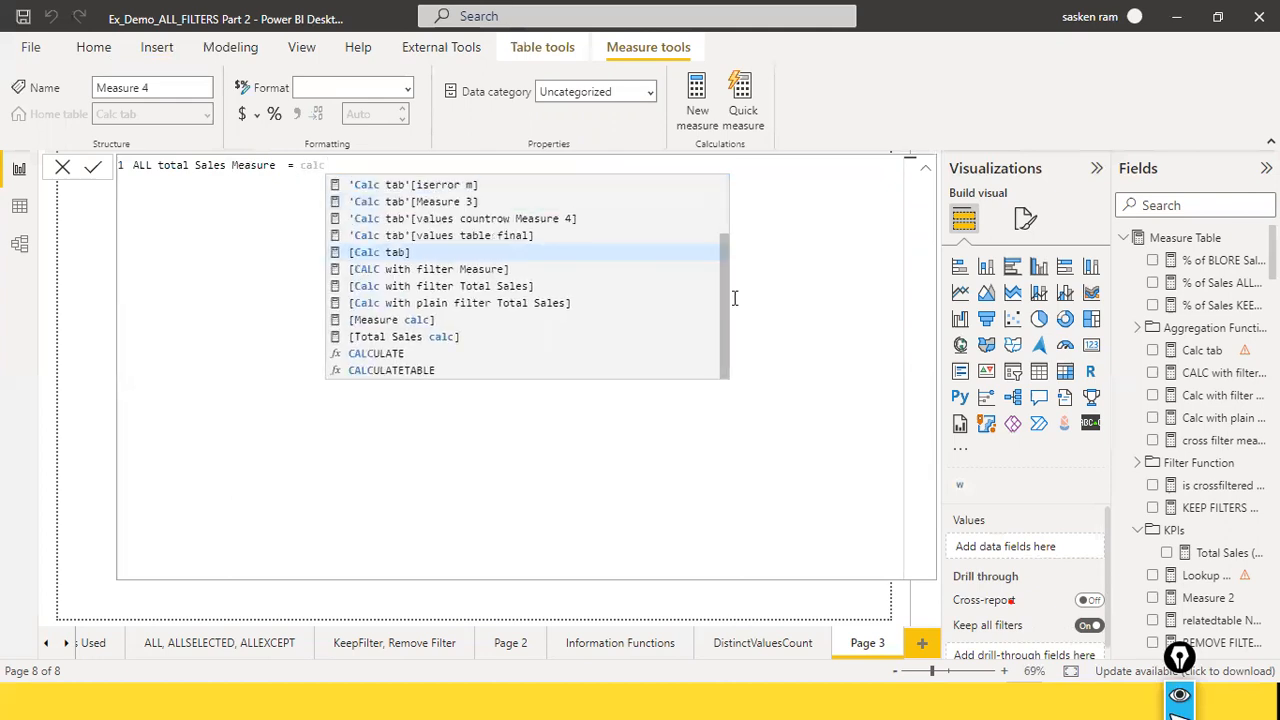
{"action": "type", "text": "ula"}
Step: Begin the measure's formula with CALCULATE, using [Total Sales] as its expression
{"action": "key", "text": "Tab"}
{"action": "type", "text": "("}
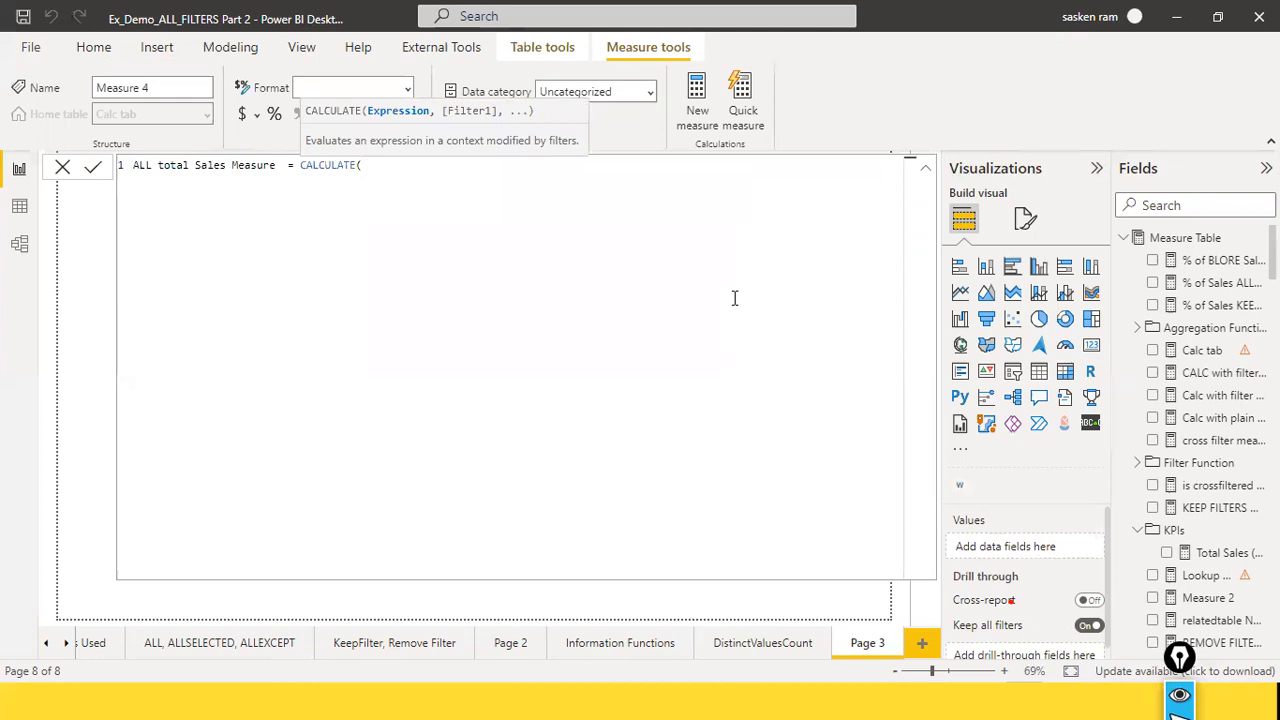
{"action": "type", "text": "total sales"}
{"action": "key", "text": "Tab"}
{"action": "type", "text": ", "}
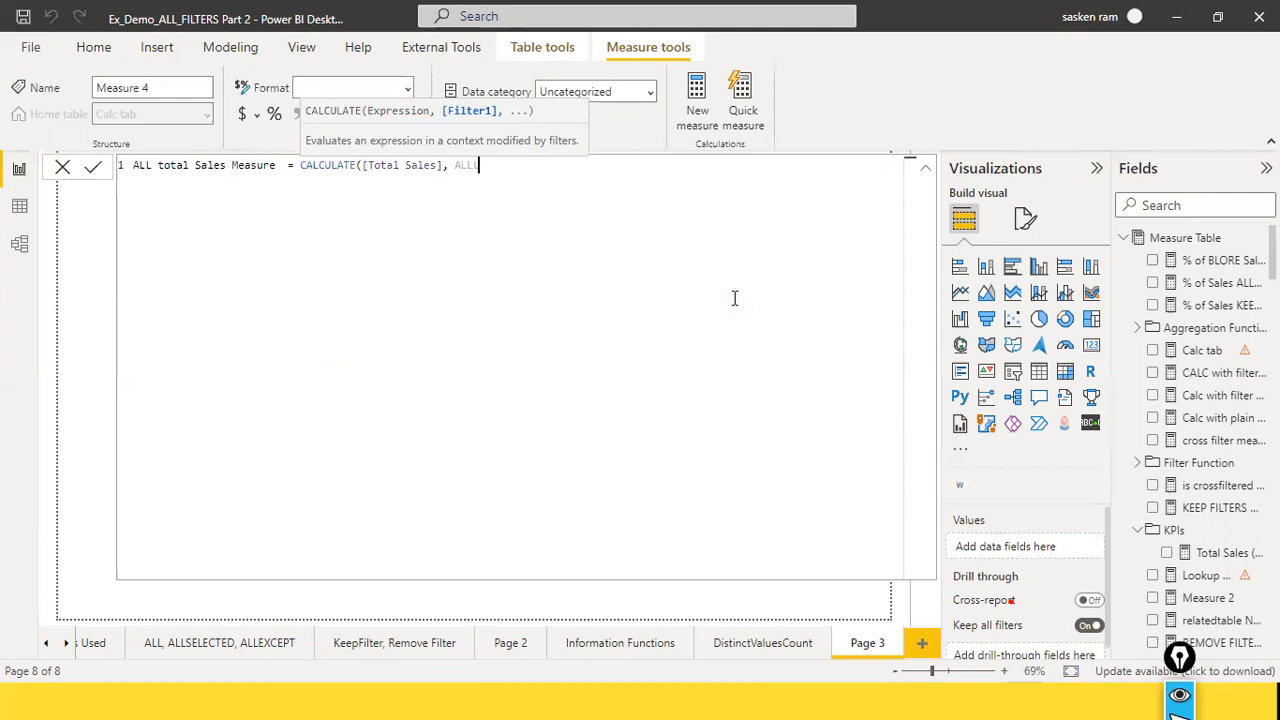
{"action": "type", "text": "ALL("}
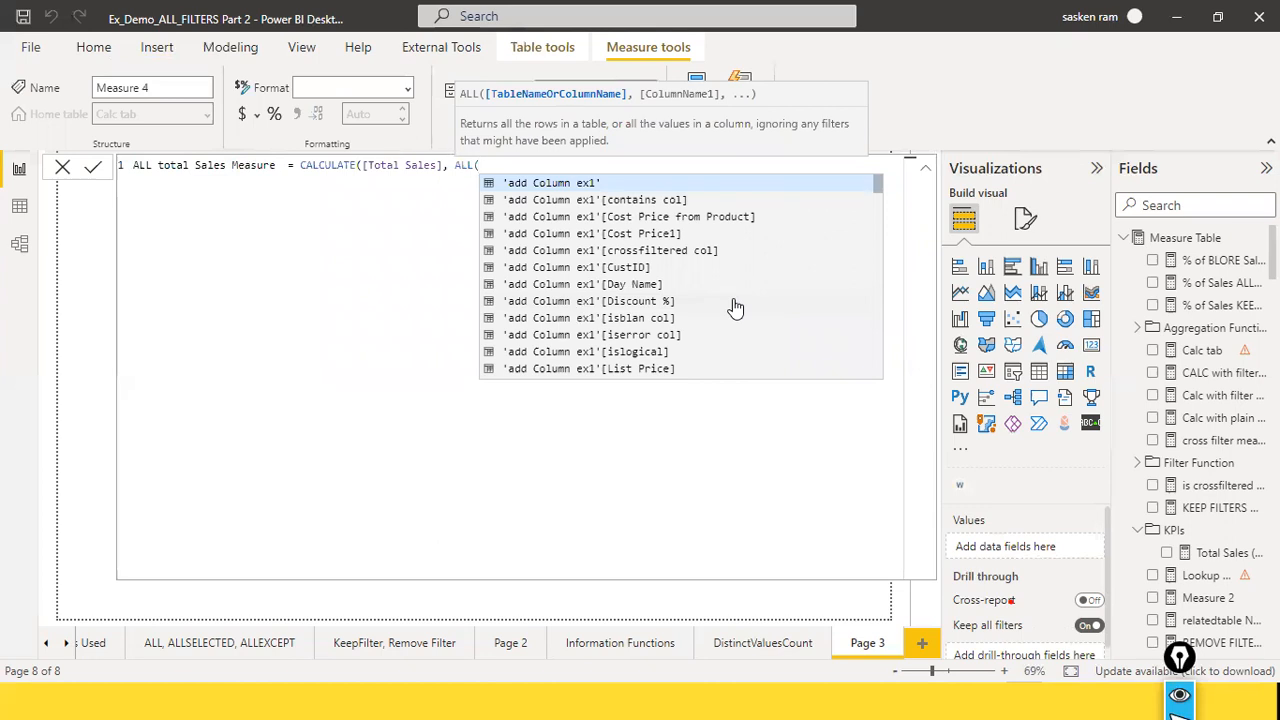
Step: Add ALL(DimCategory[Category]) as the CALCULATE filter, commit the measure and close the formula editor
{"action": "type", "text": "catego"}
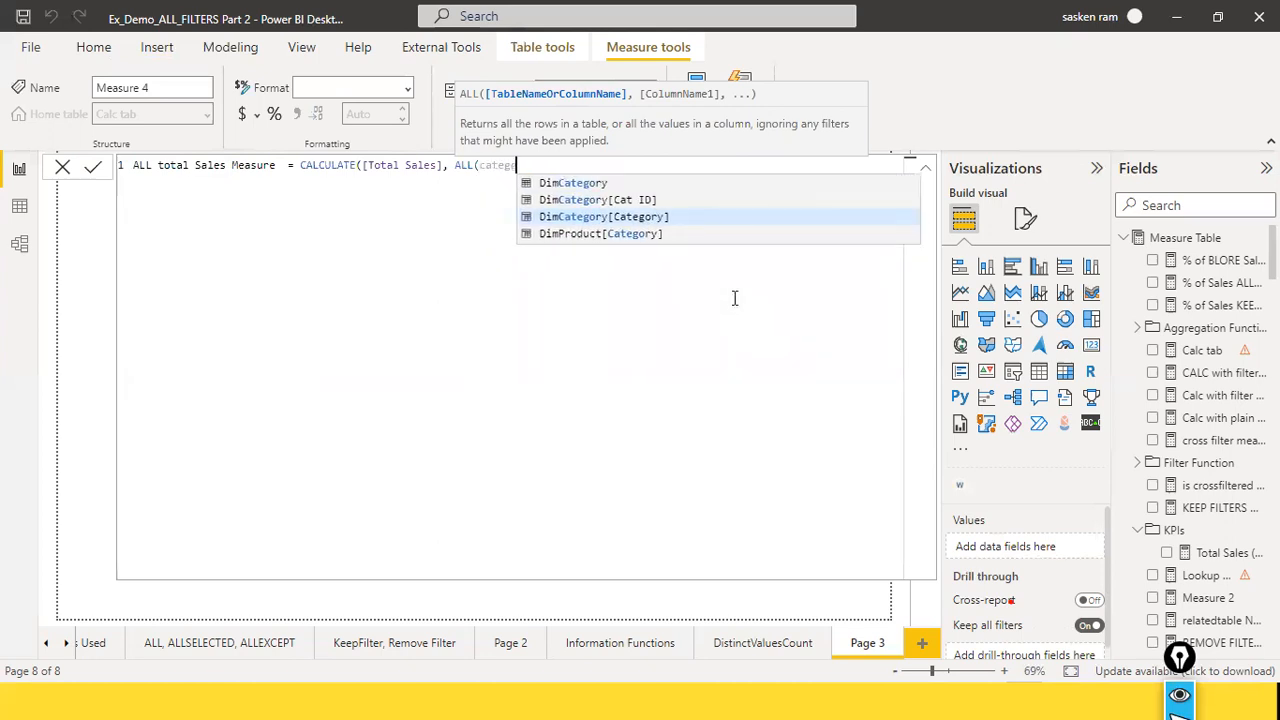
{"action": "key", "text": "Tab"}
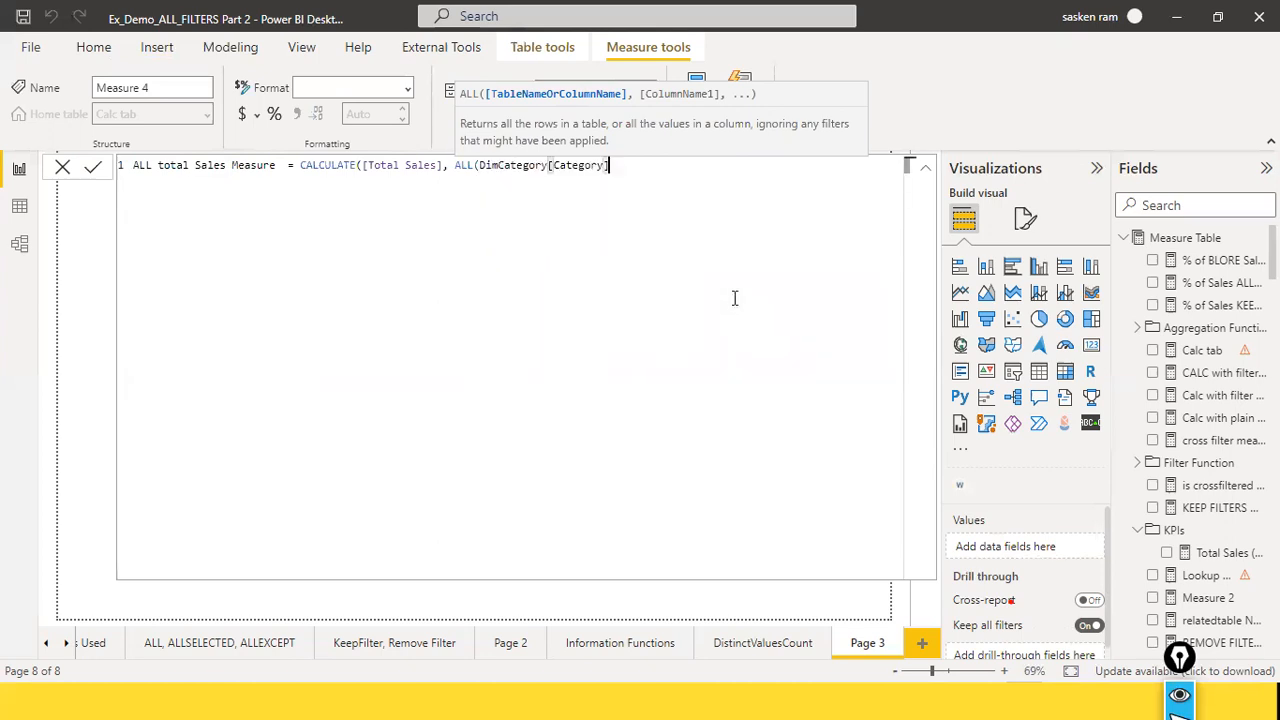
{"action": "type", "text": "))"}
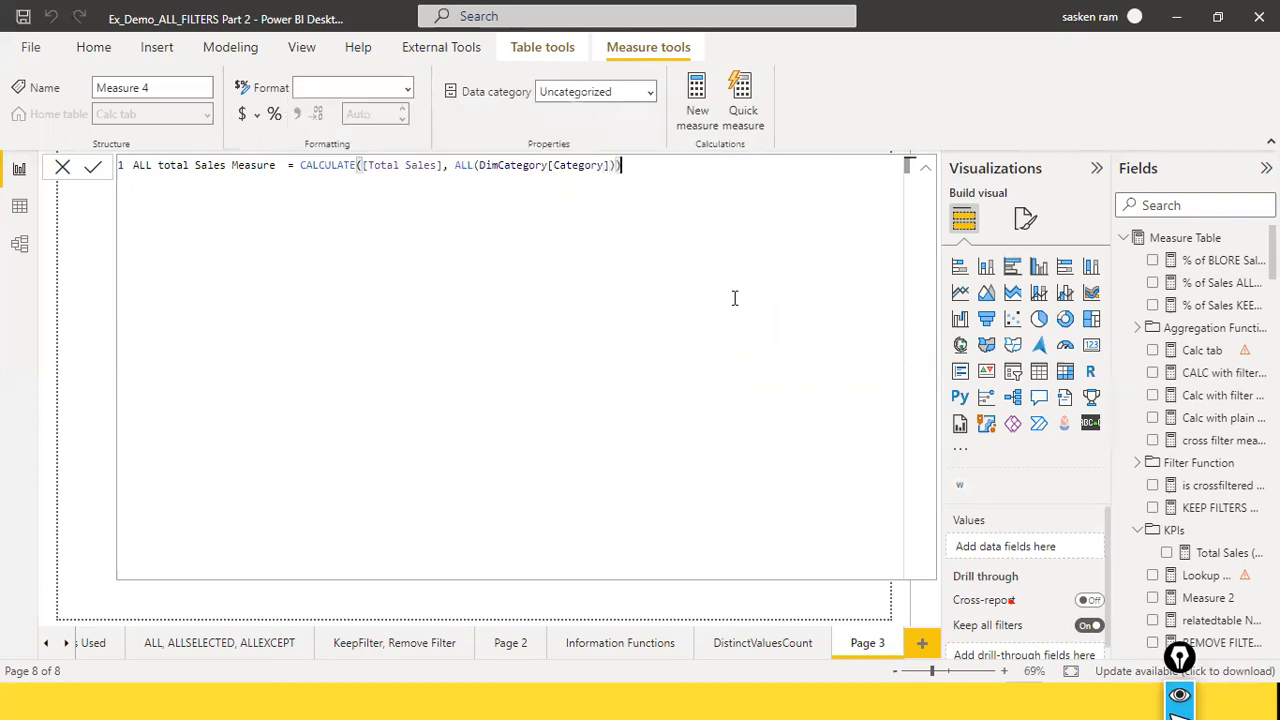
{"action": "key", "text": "Return"}
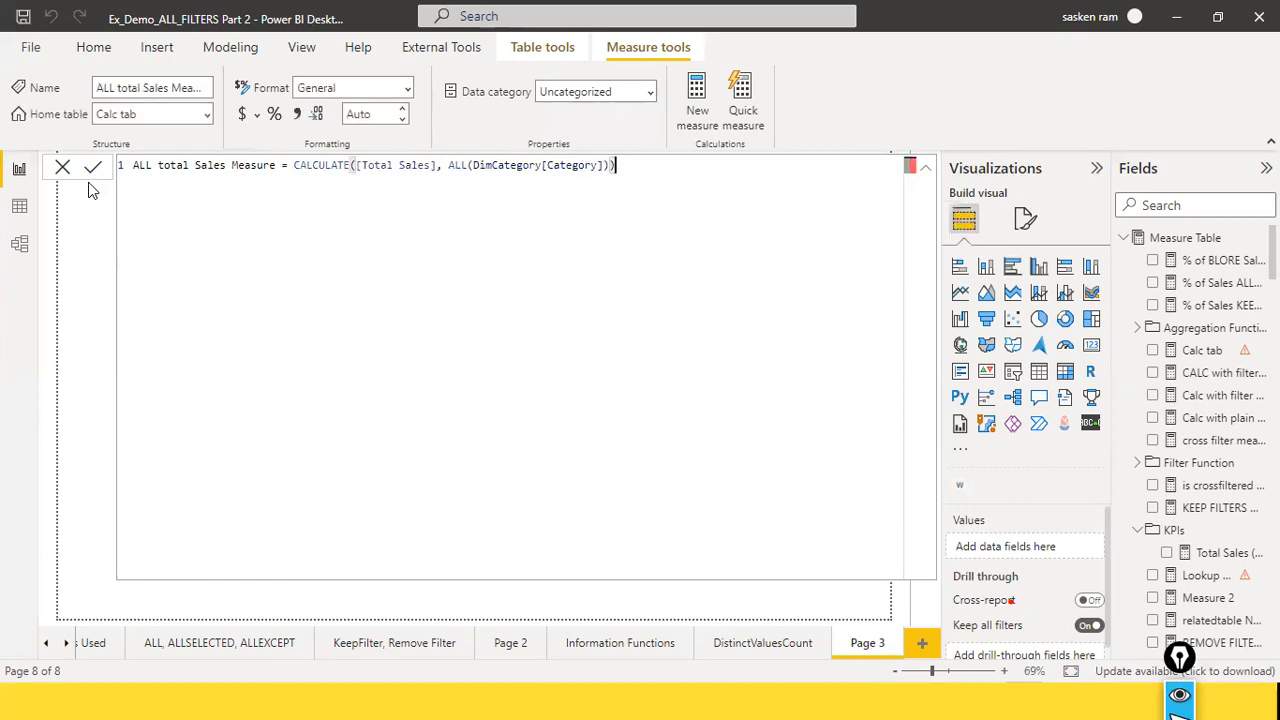
{"action": "left_click", "coordinate": [62, 168]}
Step: Find ALL total Sales Measure with the field search "all tot", add it to the lower category table, and move that table slightly down
{"action": "left_click", "coordinate": [1155, 206]}
{"action": "type", "text": "all tot"}
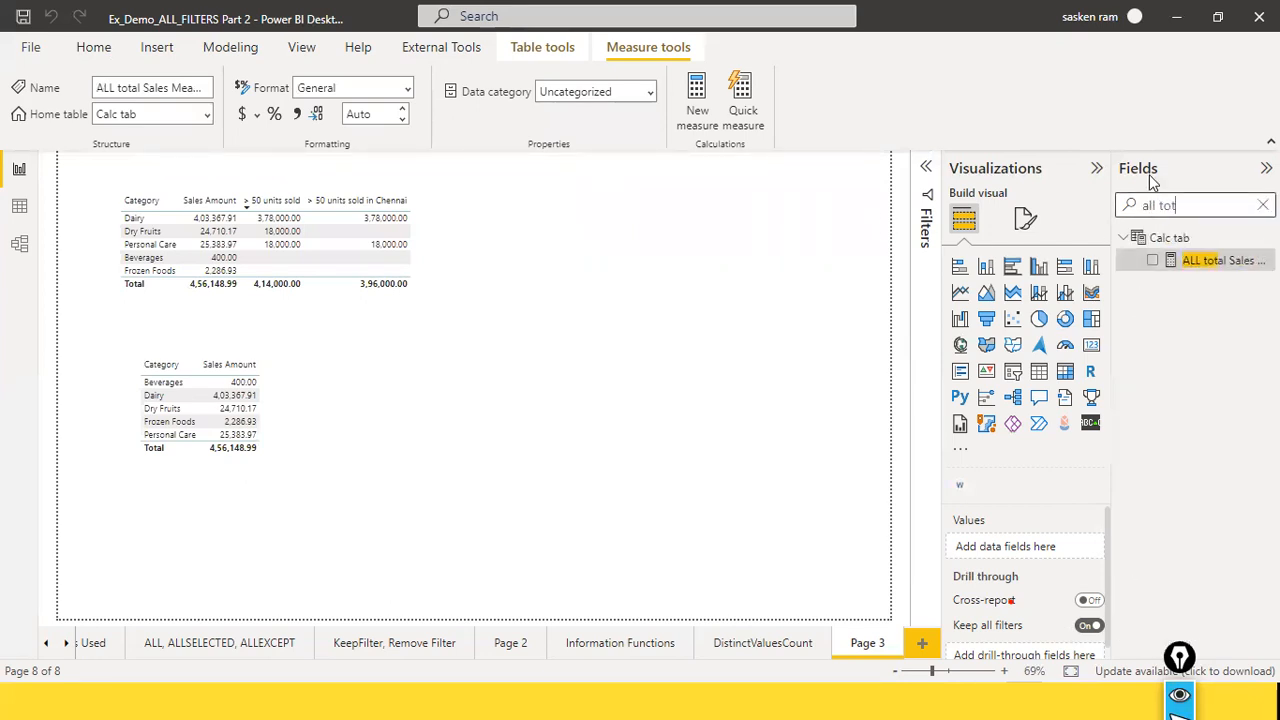
{"action": "left_click_drag", "start_coordinate": [1218, 258], "coordinate": [295, 388]}
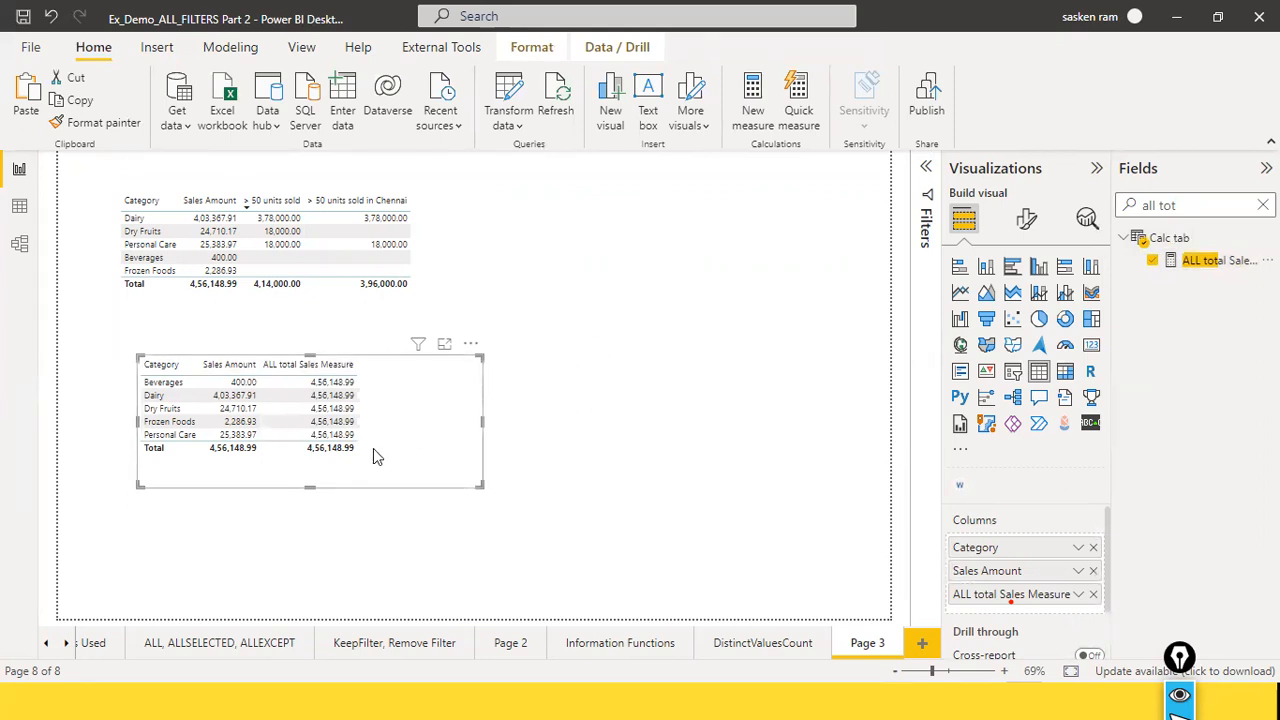
{"action": "left_click_drag", "start_coordinate": [371, 467], "coordinate": [368, 498]}
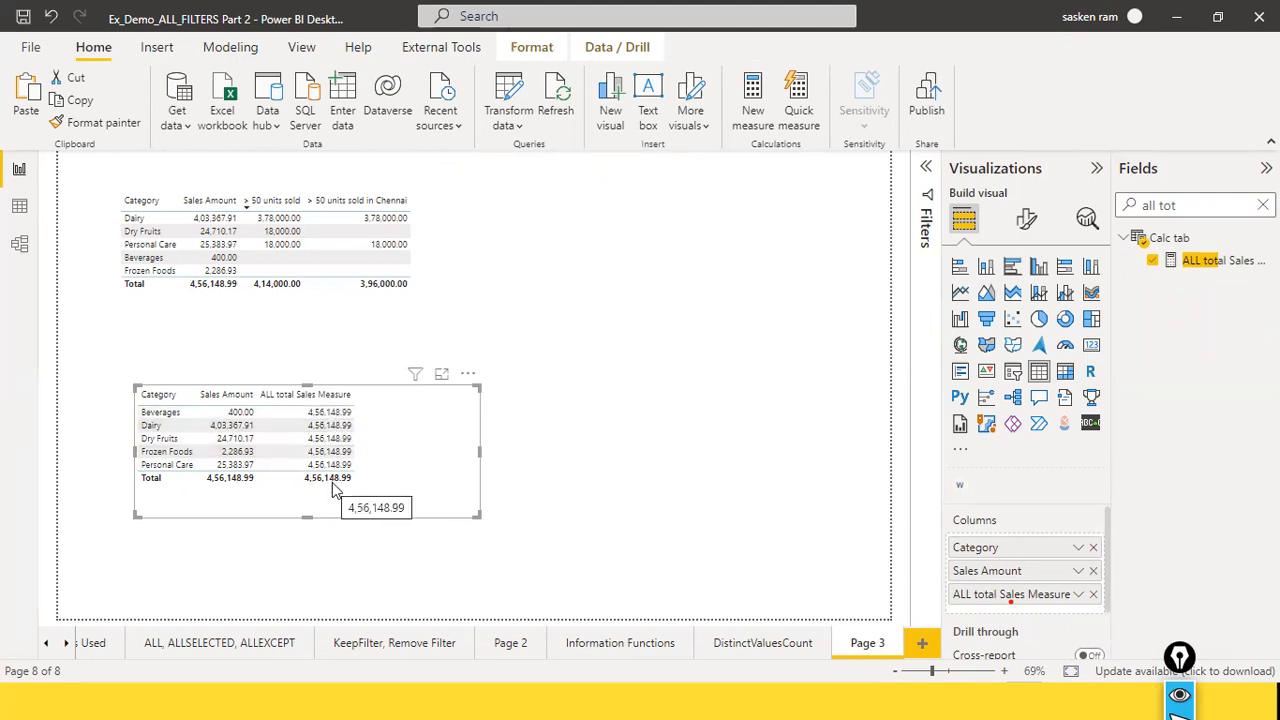
{"action": "left_click", "coordinate": [680, 430]}
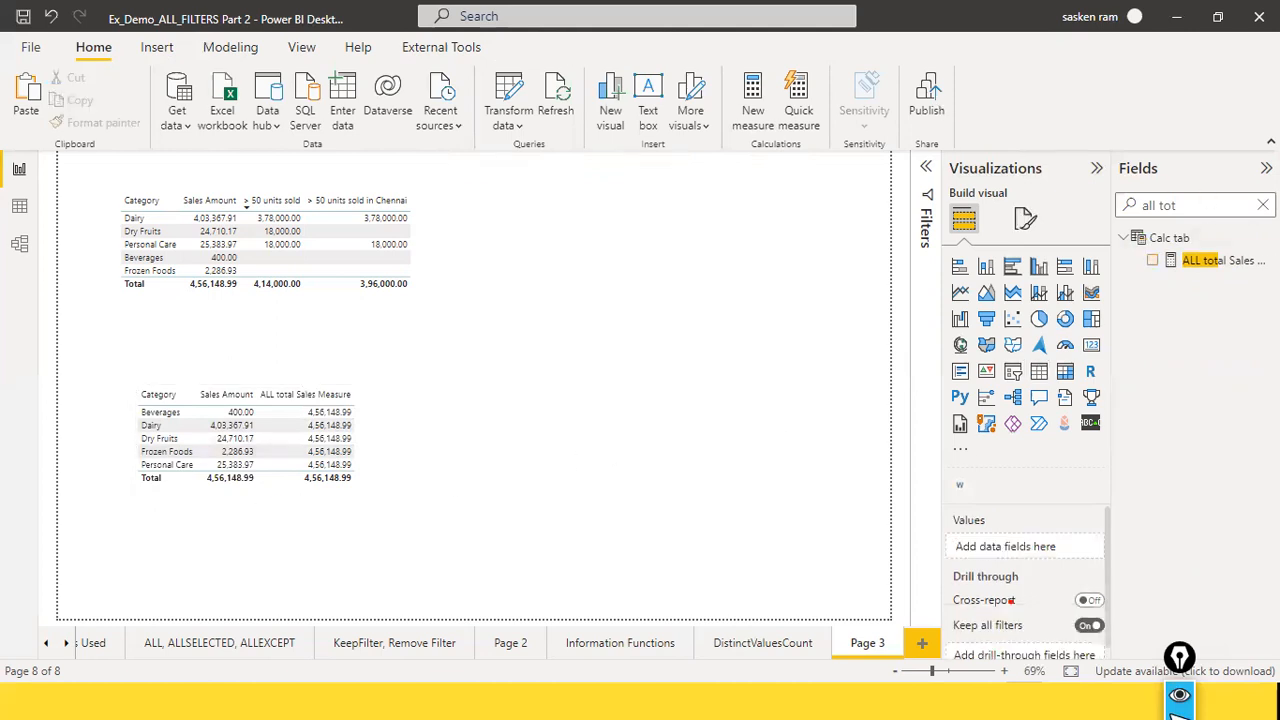
{"action": "left_click", "coordinate": [1263, 205]}
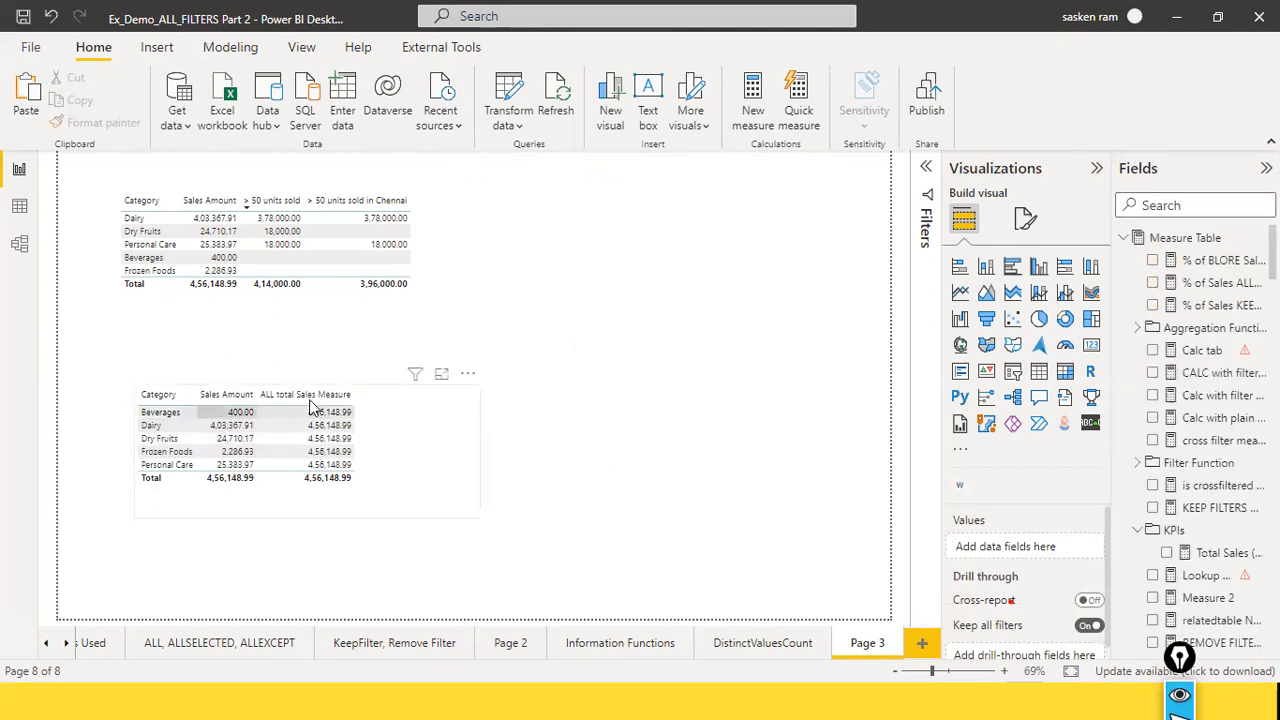
Step: Search the fields for "all" and examine the formula of ALL total Sales Measure, especially its ALL argument
{"action": "left_click", "coordinate": [397, 423]}
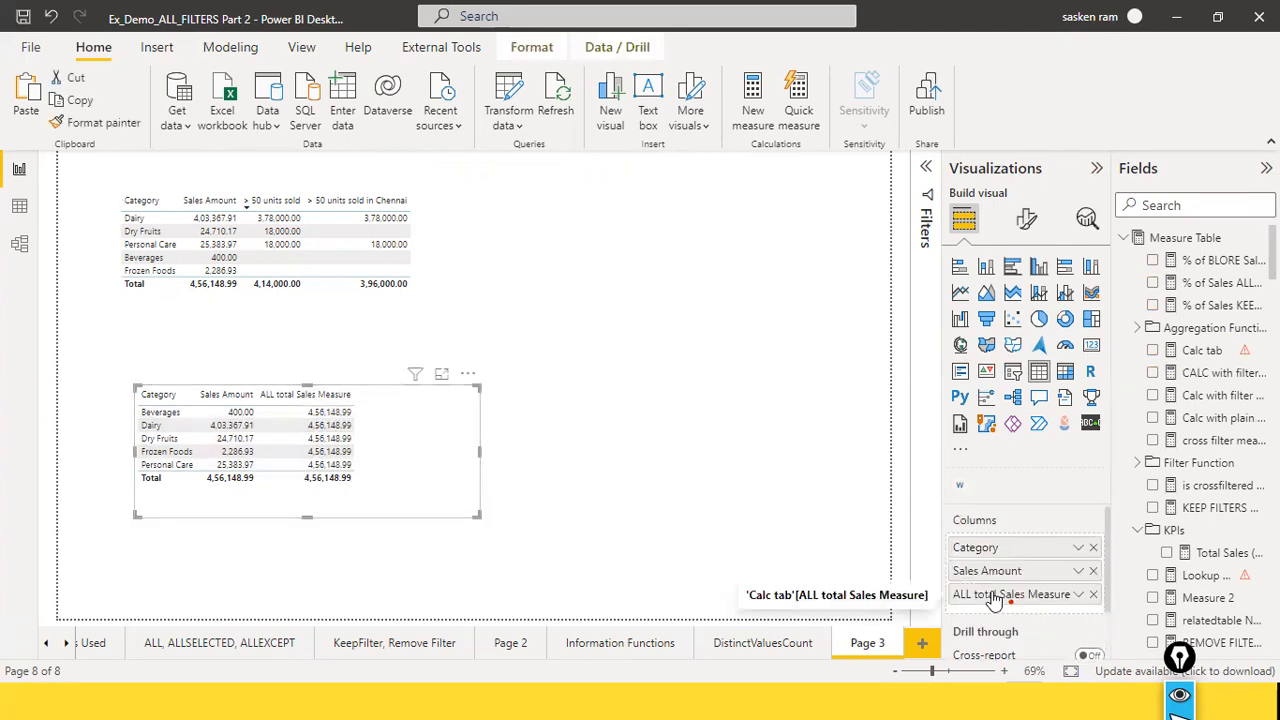
{"action": "left_click", "coordinate": [1205, 207]}
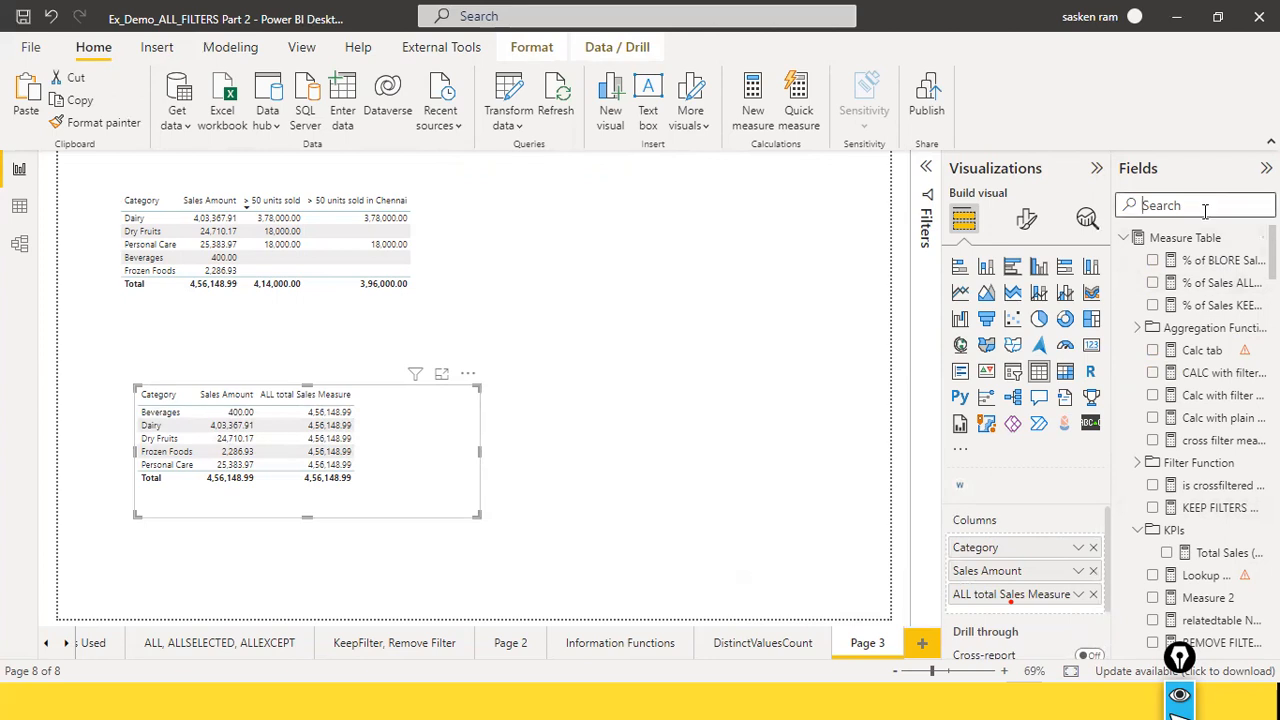
{"action": "type", "text": "all"}
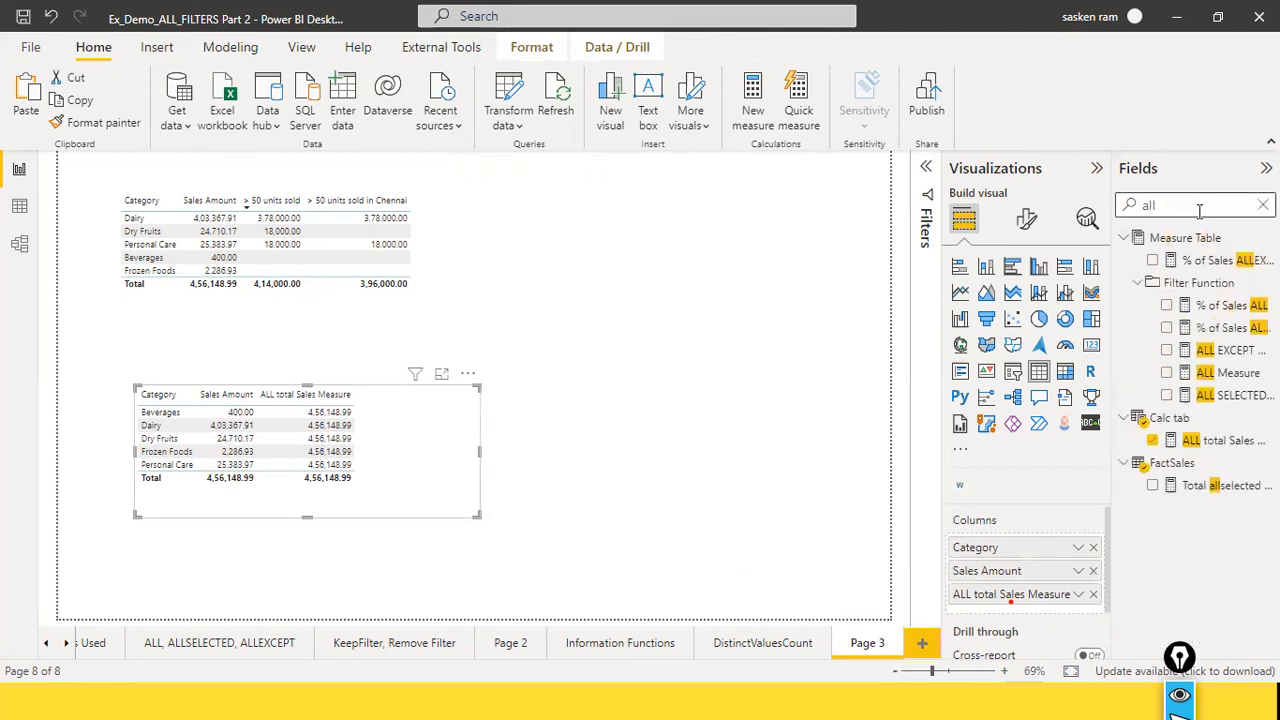
{"action": "left_click", "coordinate": [1220, 441]}
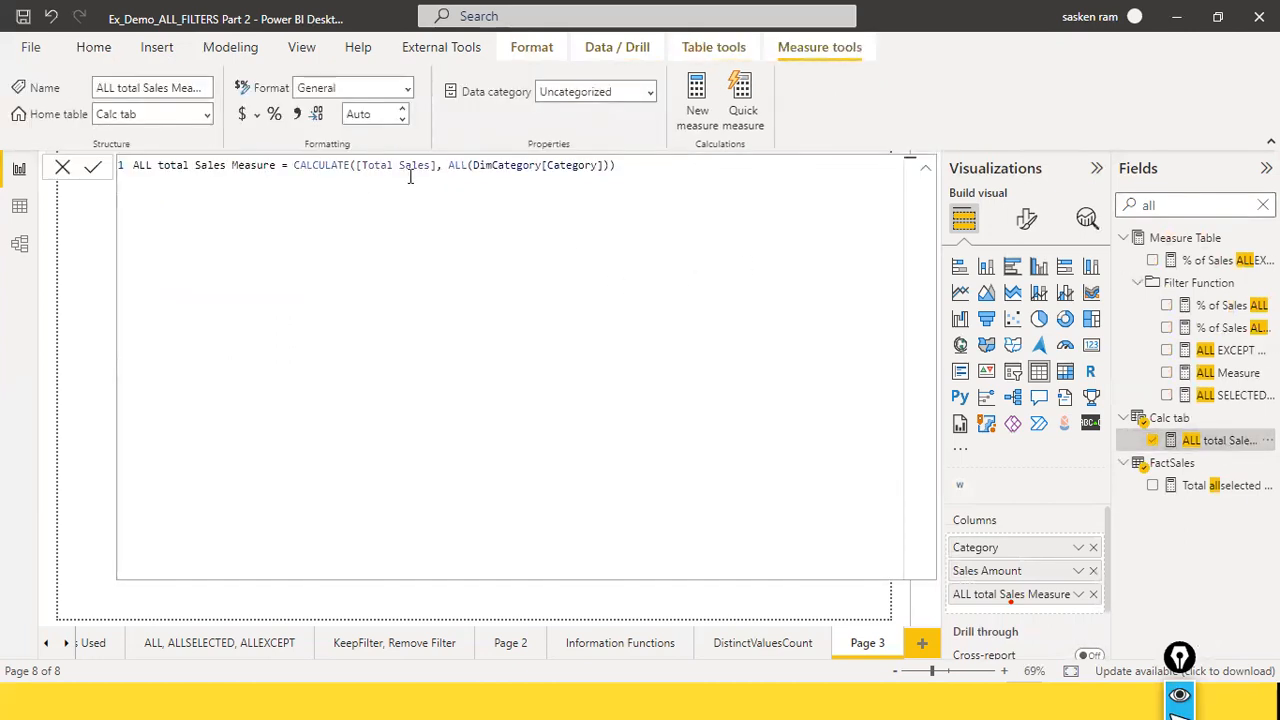
{"action": "left_click_drag", "start_coordinate": [447, 165], "coordinate": [471, 166]}
{"action": "left_click", "coordinate": [406, 192]}
{"action": "left_click", "coordinate": [62, 167]}
{"action": "left_click", "coordinate": [566, 315]}
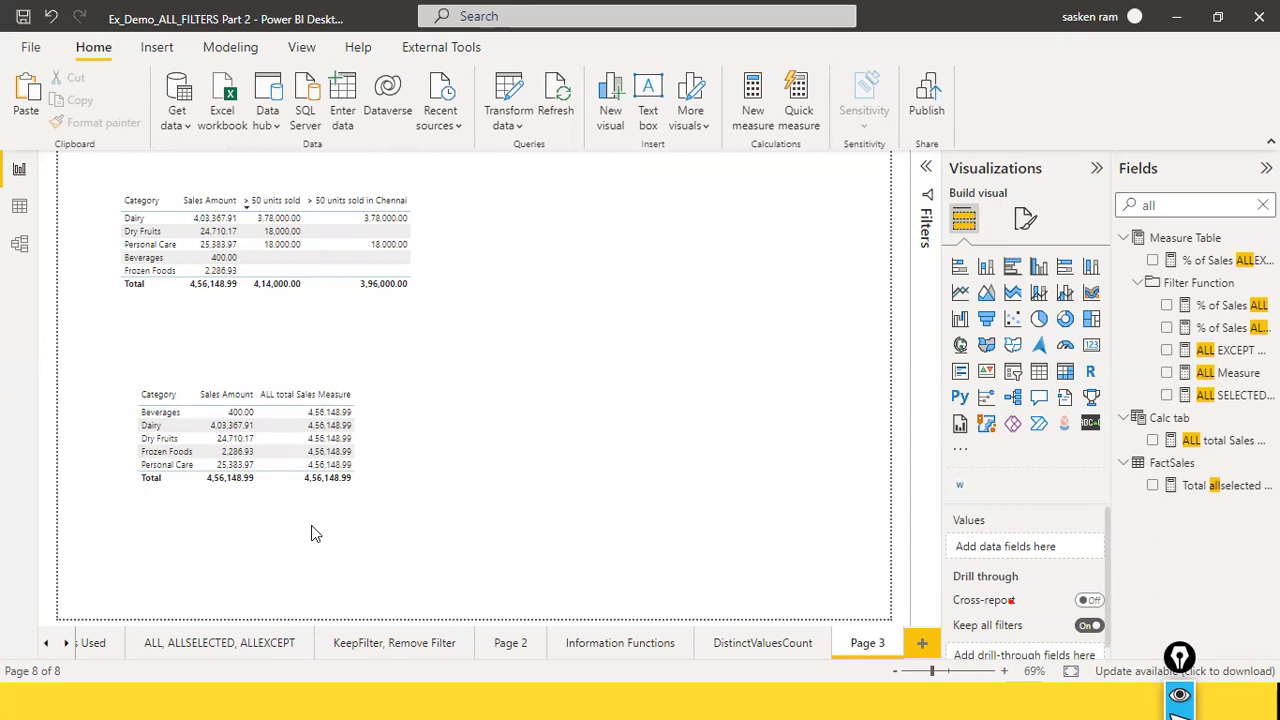
Step: Clear the field search and examine the formulas of the % of Sales ALLEXCEPT, % of Sales KEEPFilters and % of BLORE Sales KEEPFILTERs measures
{"action": "left_click", "coordinate": [420, 456]}
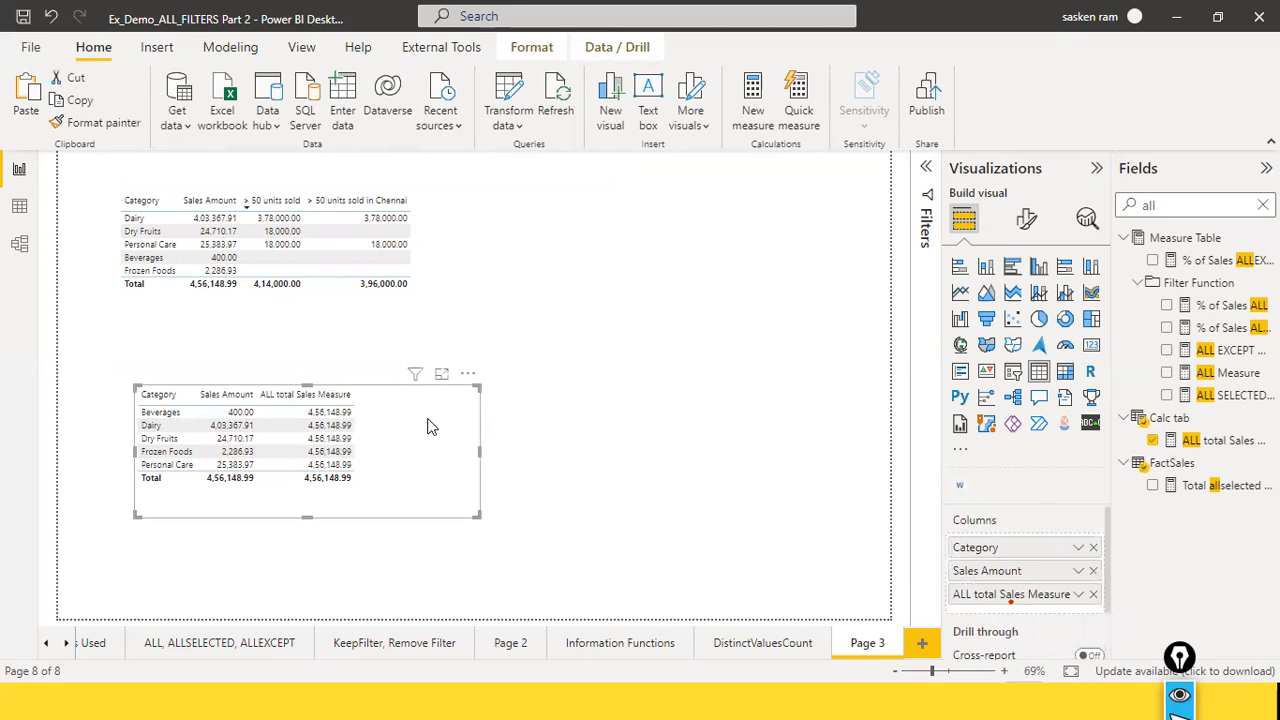
{"action": "left_click", "coordinate": [1186, 205]}
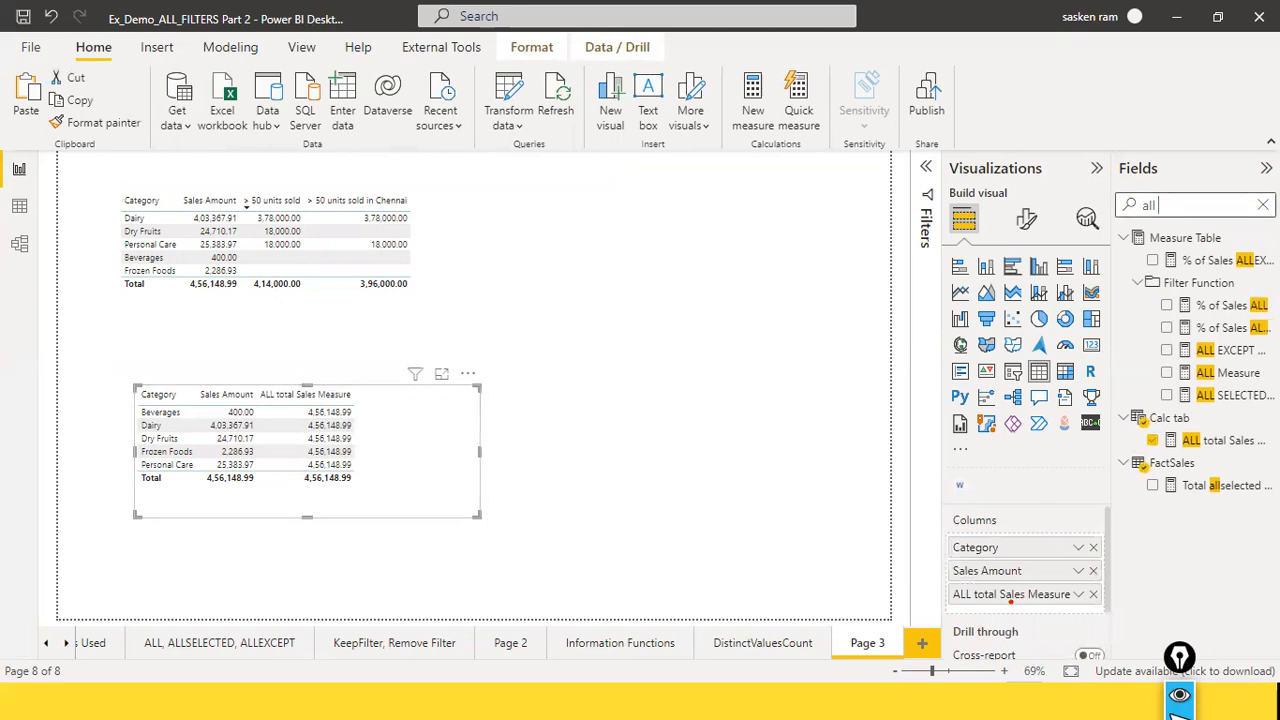
{"action": "key", "text": "BackSpace"}
{"action": "key", "text": "BackSpace"}
{"action": "key", "text": "BackSpace"}
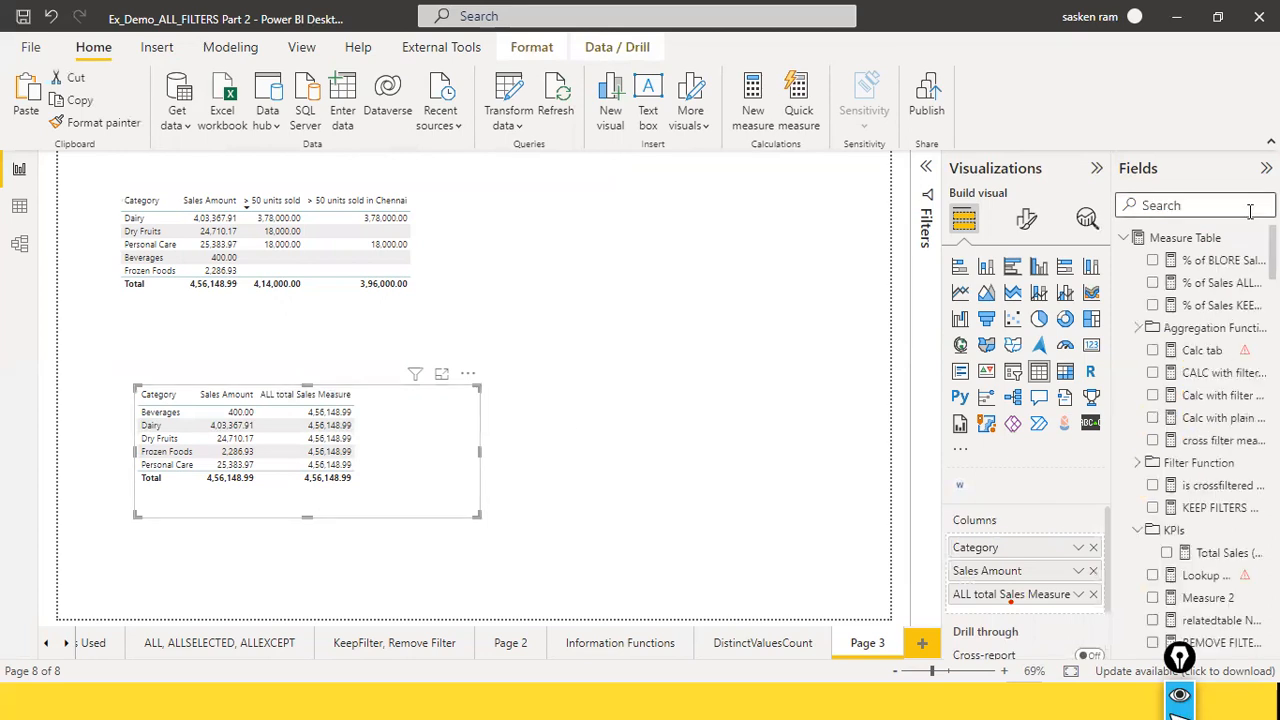
{"action": "left_click", "coordinate": [1200, 288]}
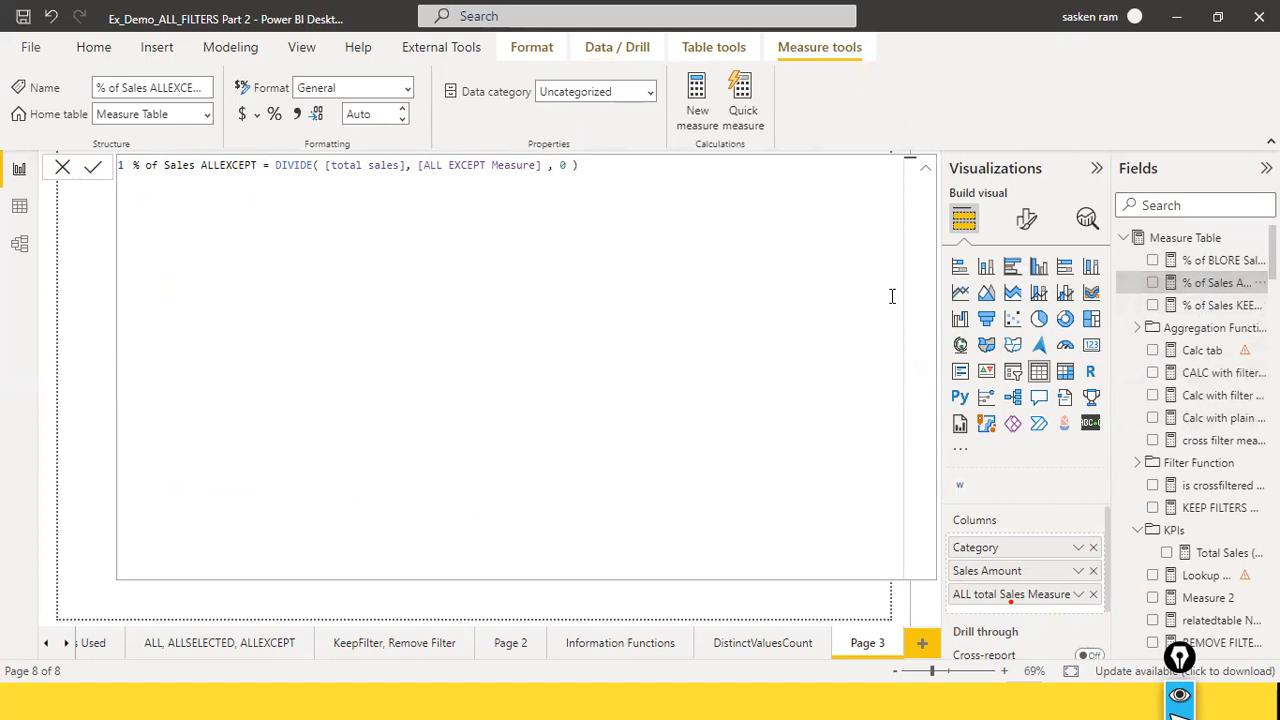
{"action": "left_click", "coordinate": [1212, 305]}
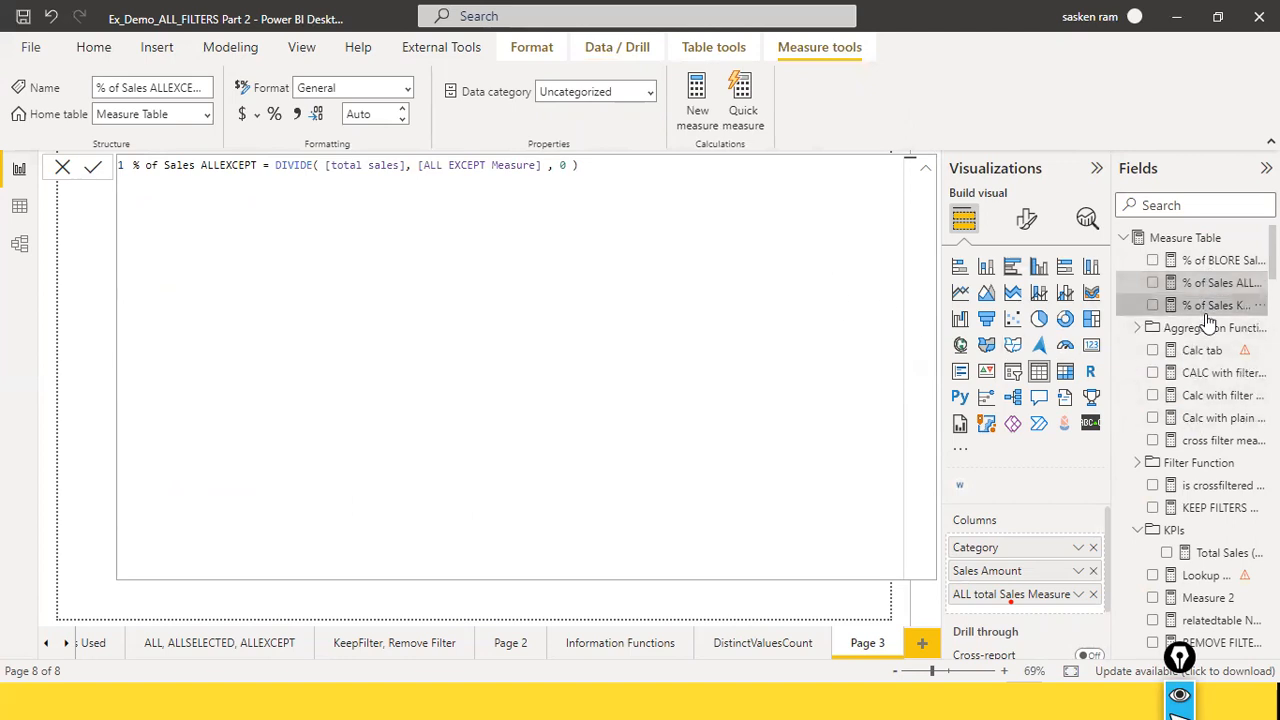
{"action": "left_click", "coordinate": [1210, 260]}
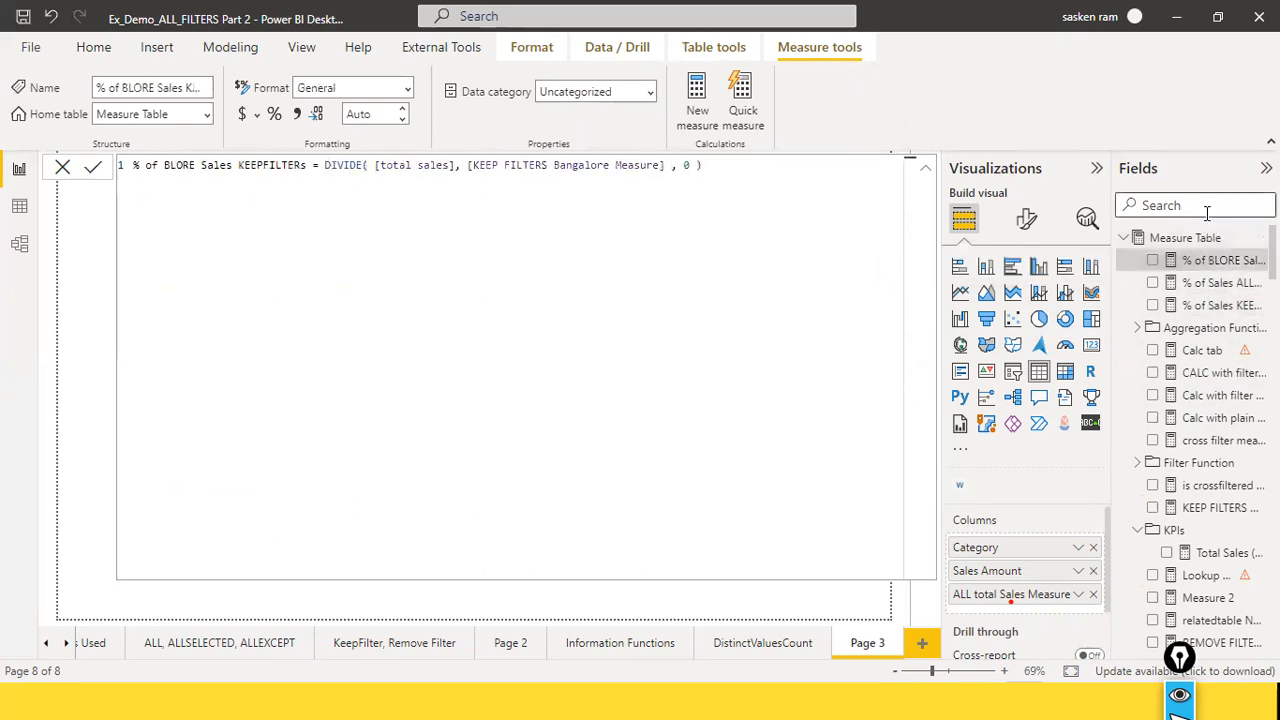
{"action": "left_click", "coordinate": [63, 168]}
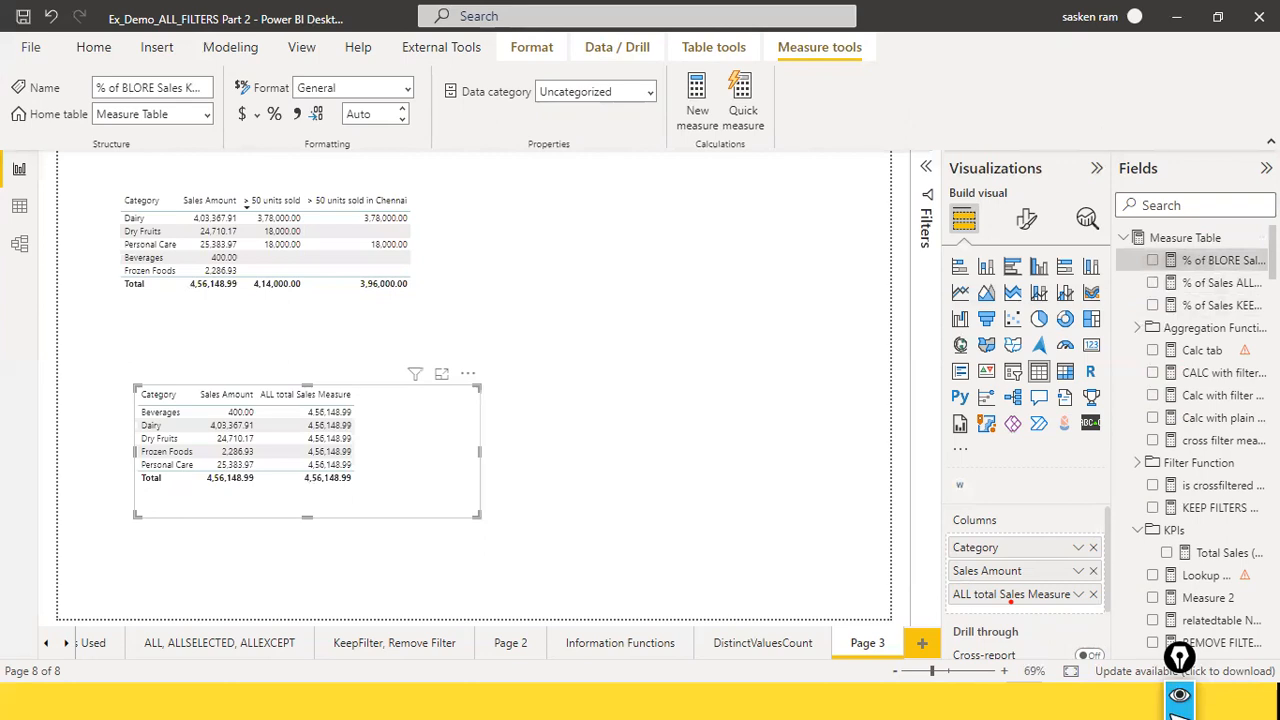
Step: Search the fields for "% of sal" and compare the DIVIDE formulas of % of Sales ALL and % of Sales ALLSELECTED
{"action": "left_click", "coordinate": [1197, 204]}
{"action": "type", "text": "% f s"}
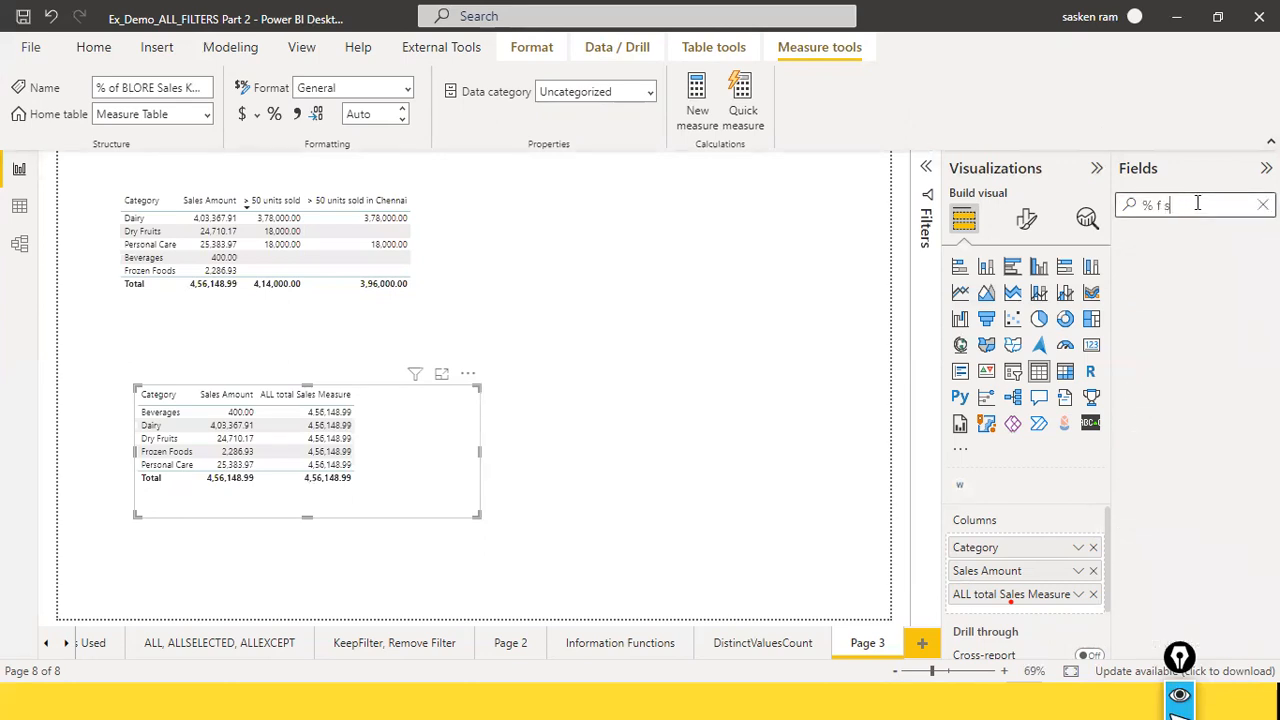
{"action": "type", "text": "f sal"}
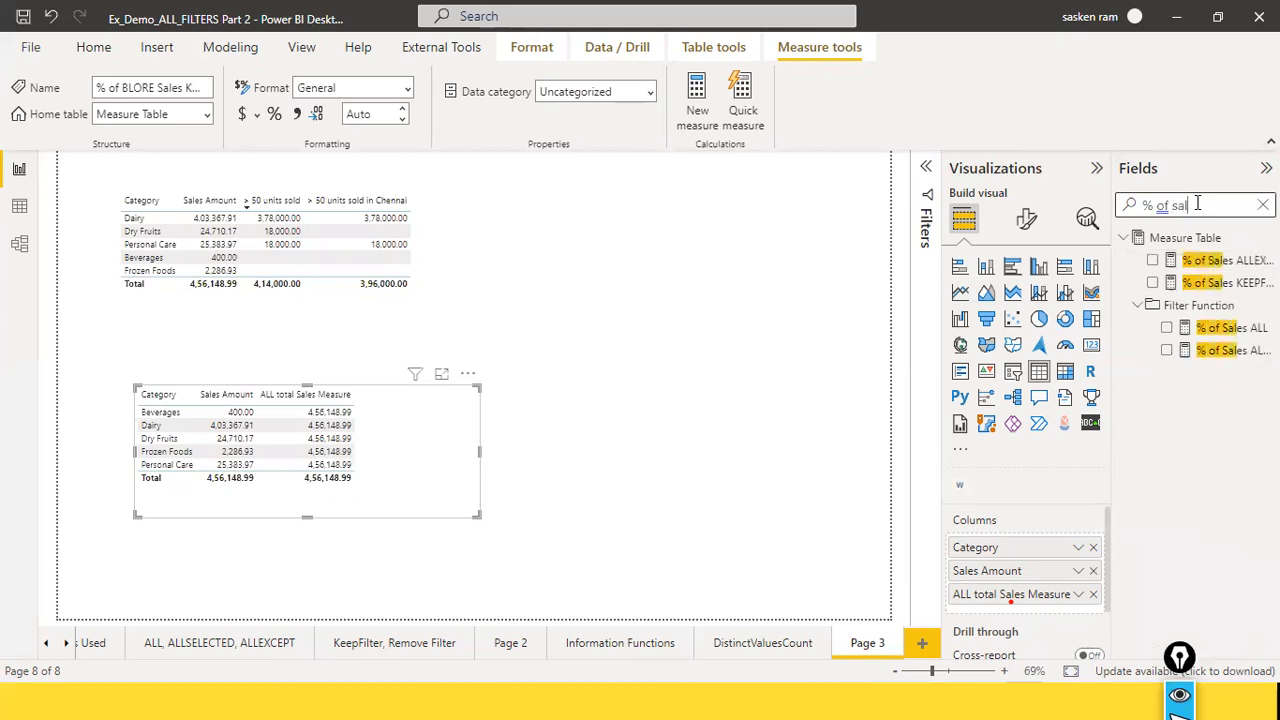
{"action": "left_click", "coordinate": [1205, 340]}
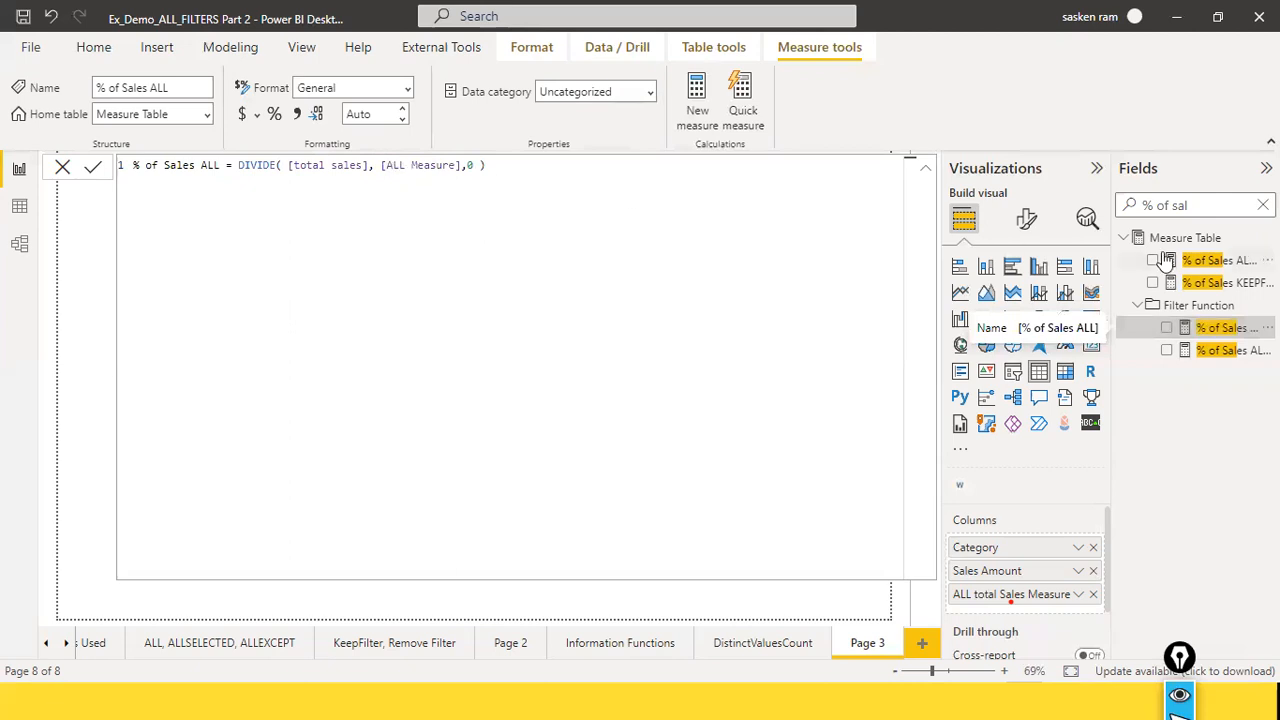
{"action": "left_click", "coordinate": [63, 168]}
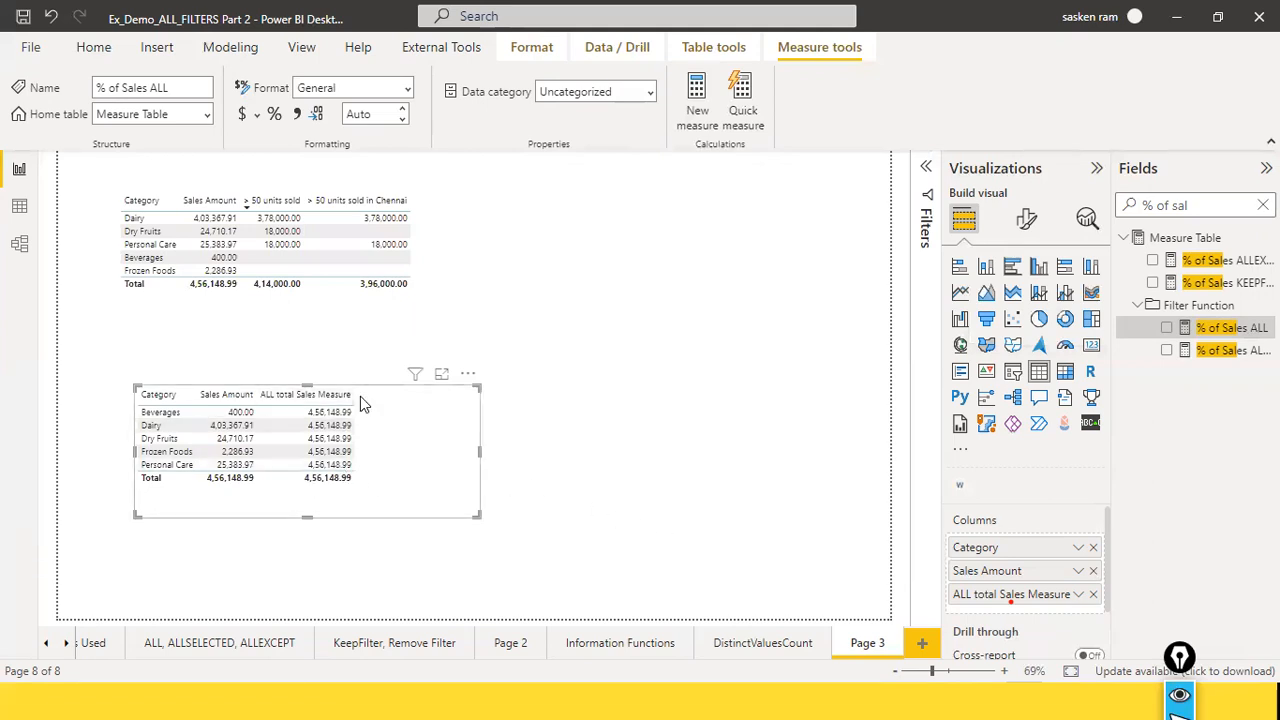
{"action": "left_click", "coordinate": [1228, 352]}
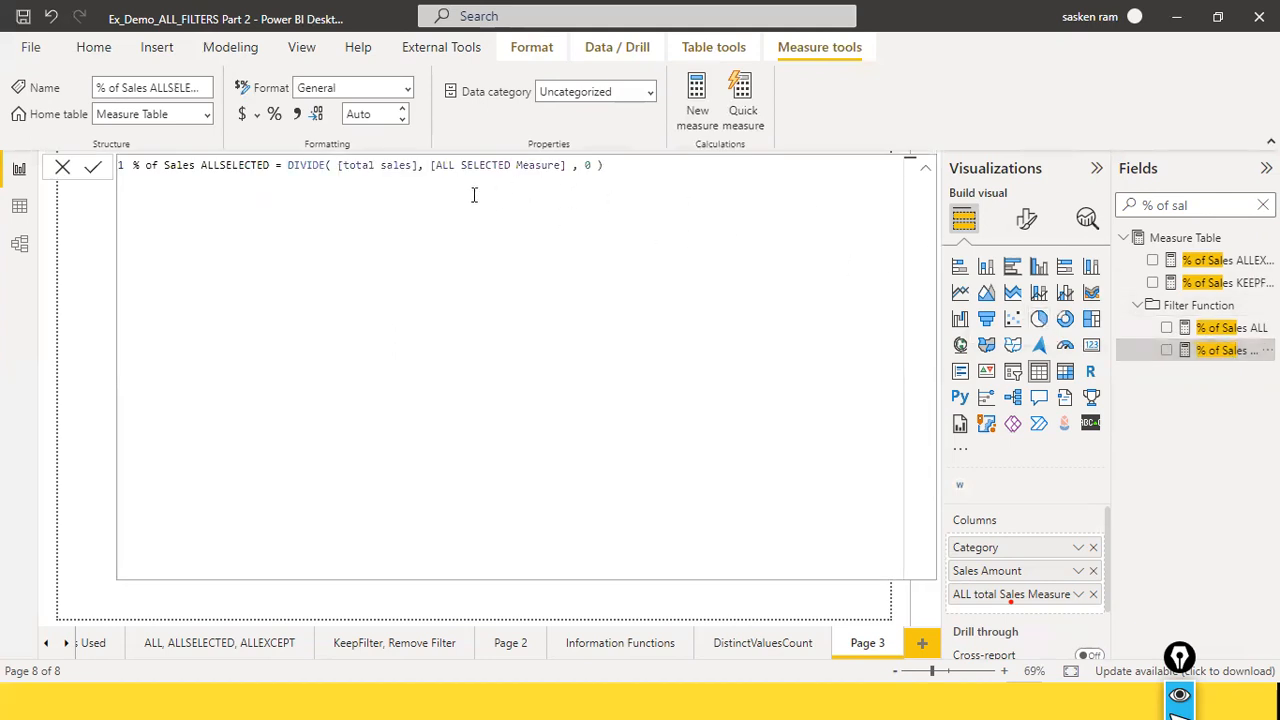
{"action": "left_click", "coordinate": [1208, 338]}
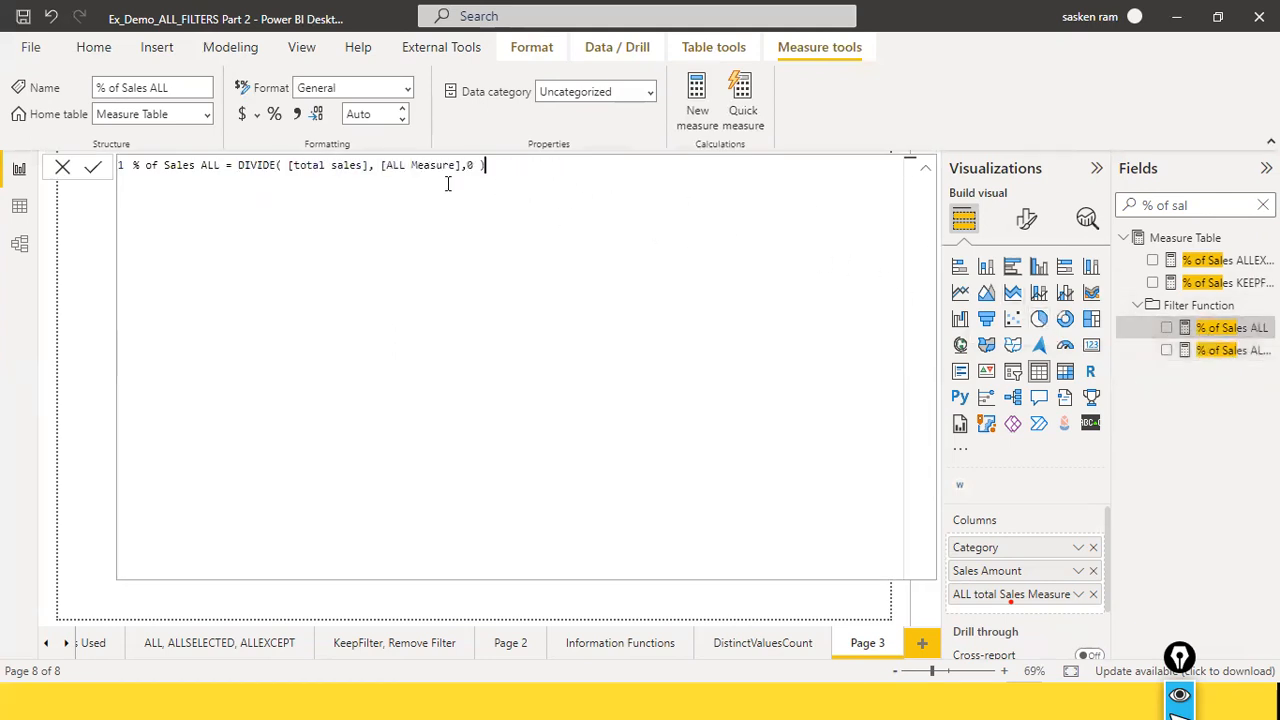
Step: Replace the end of the % of Sales ALL formula, from [ALL Measure] onward, with [ALL total Sales Measure] as the denominator
{"action": "left_click_drag", "start_coordinate": [381, 168], "coordinate": [500, 174]}
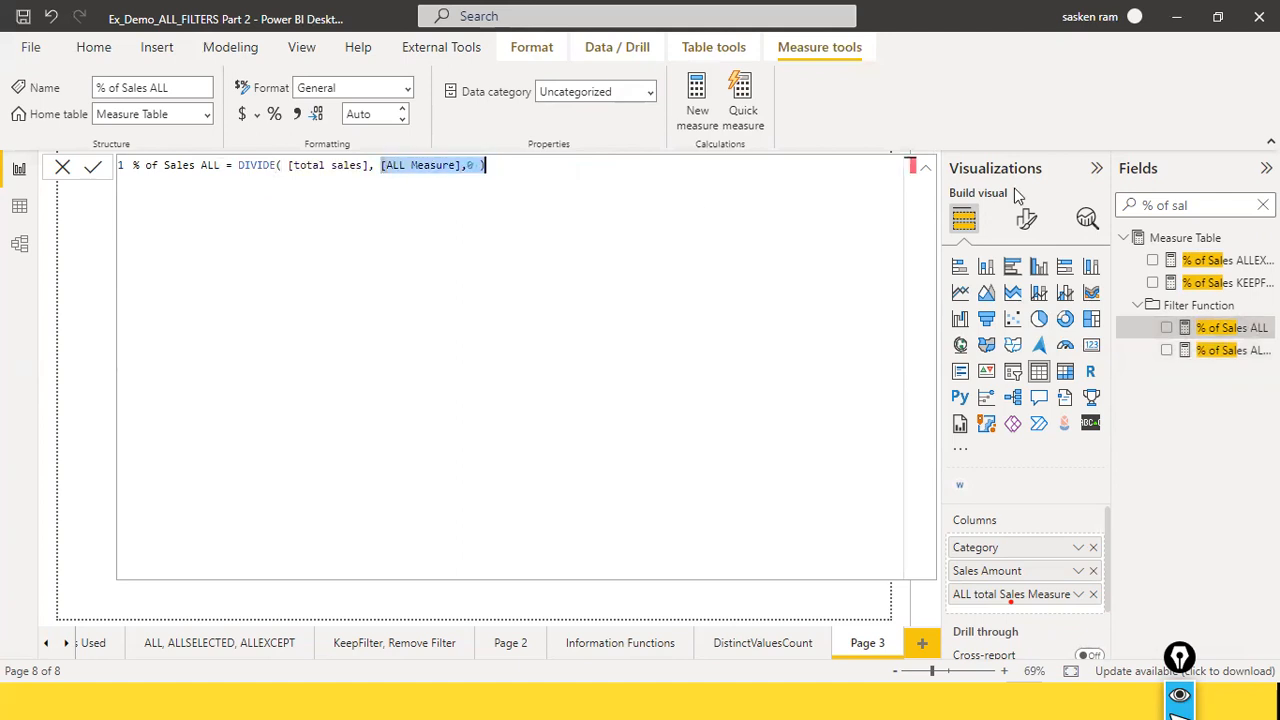
{"action": "key", "text": "BackSpace"}
{"action": "type", "text": "all total"}
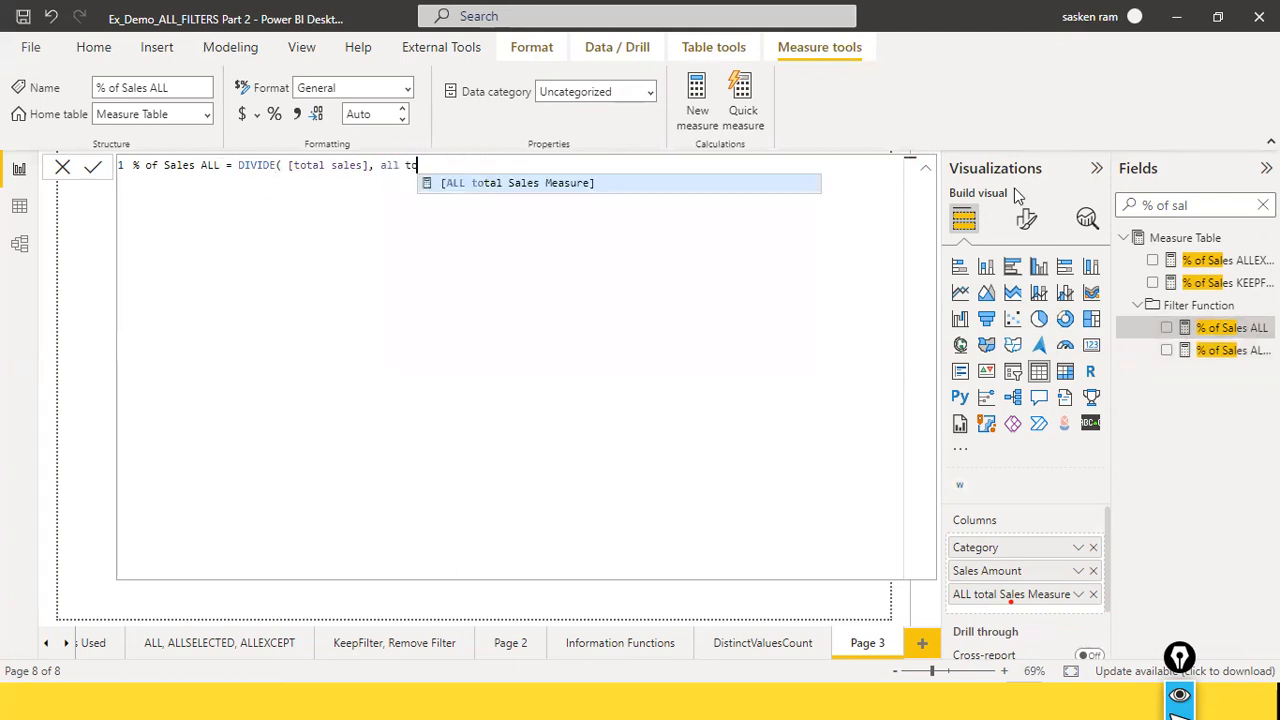
{"action": "key", "text": "Tab"}
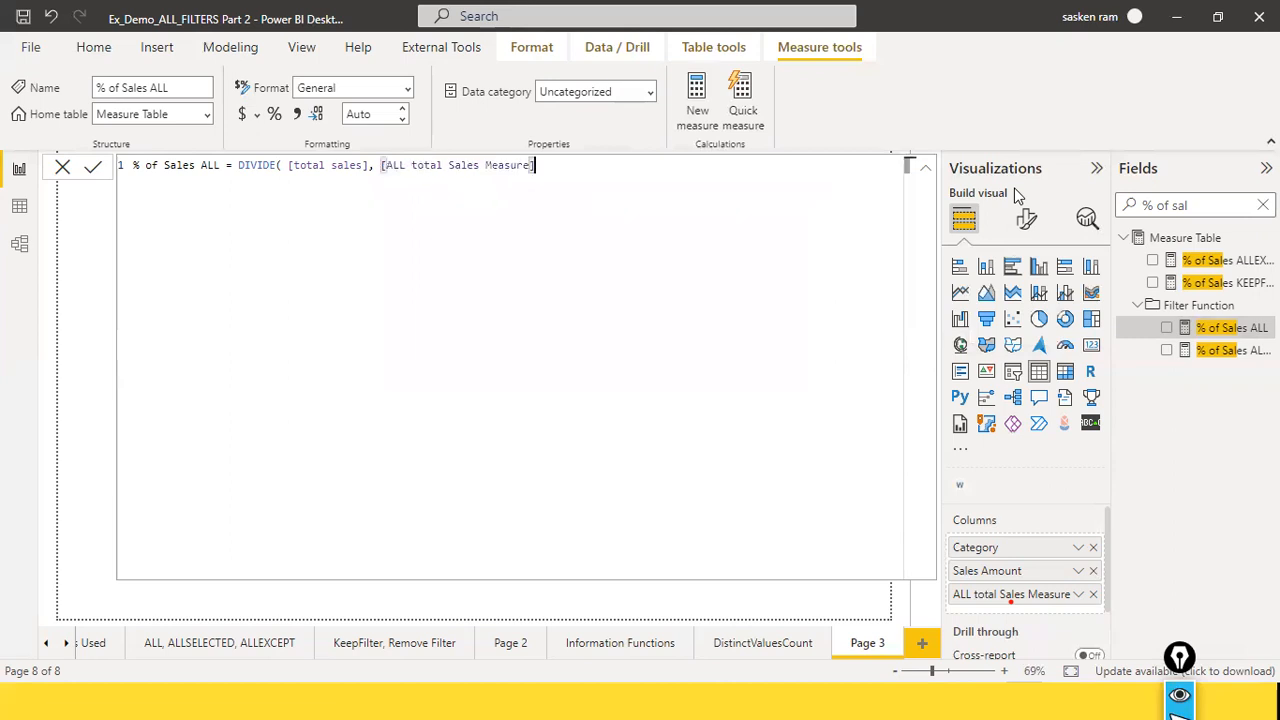
Step: Clear the denominator, look through the formula suggestions for "all", and choose [ALL total Sales Measure] again
{"action": "key", "text": "BackSpace"}
{"action": "key", "text": "BackSpace"}
{"action": "key", "text": "BackSpace"}
{"action": "key", "text": "BackSpace"}
{"action": "key", "text": "BackSpace"}
{"action": "key", "text": "BackSpace"}
{"action": "key", "text": "BackSpace"}
{"action": "key", "text": "BackSpace"}
{"action": "key", "text": "BackSpace"}
{"action": "key", "text": "BackSpace"}
{"action": "key", "text": "BackSpace"}
{"action": "key", "text": "BackSpace"}
{"action": "key", "text": "BackSpace"}
{"action": "key", "text": "BackSpace"}
{"action": "key", "text": "BackSpace"}
{"action": "key", "text": "BackSpace"}
{"action": "key", "text": "BackSpace"}
{"action": "key", "text": "BackSpace"}
{"action": "key", "text": "BackSpace"}
{"action": "key", "text": "BackSpace"}
{"action": "key", "text": "BackSpace"}
{"action": "key", "text": "BackSpace"}
{"action": "key", "text": "BackSpace"}
{"action": "type", "text": "all"}
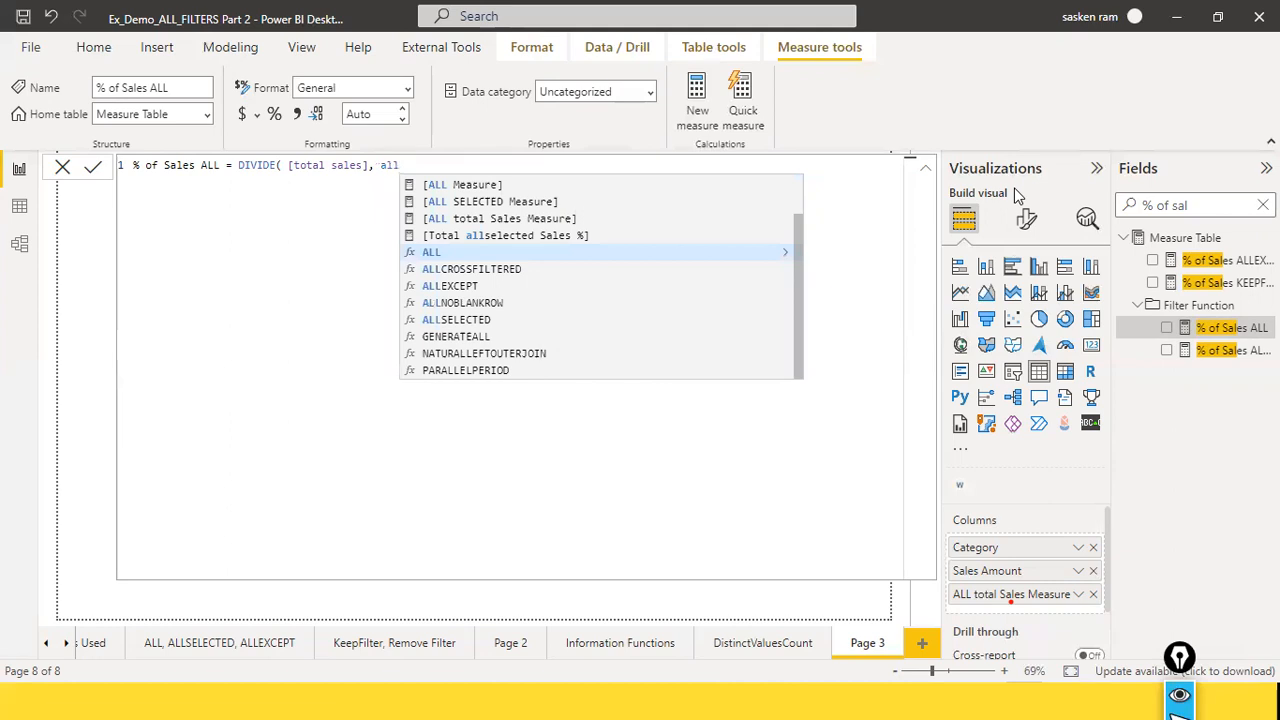
{"action": "key", "text": "BackSpace"}
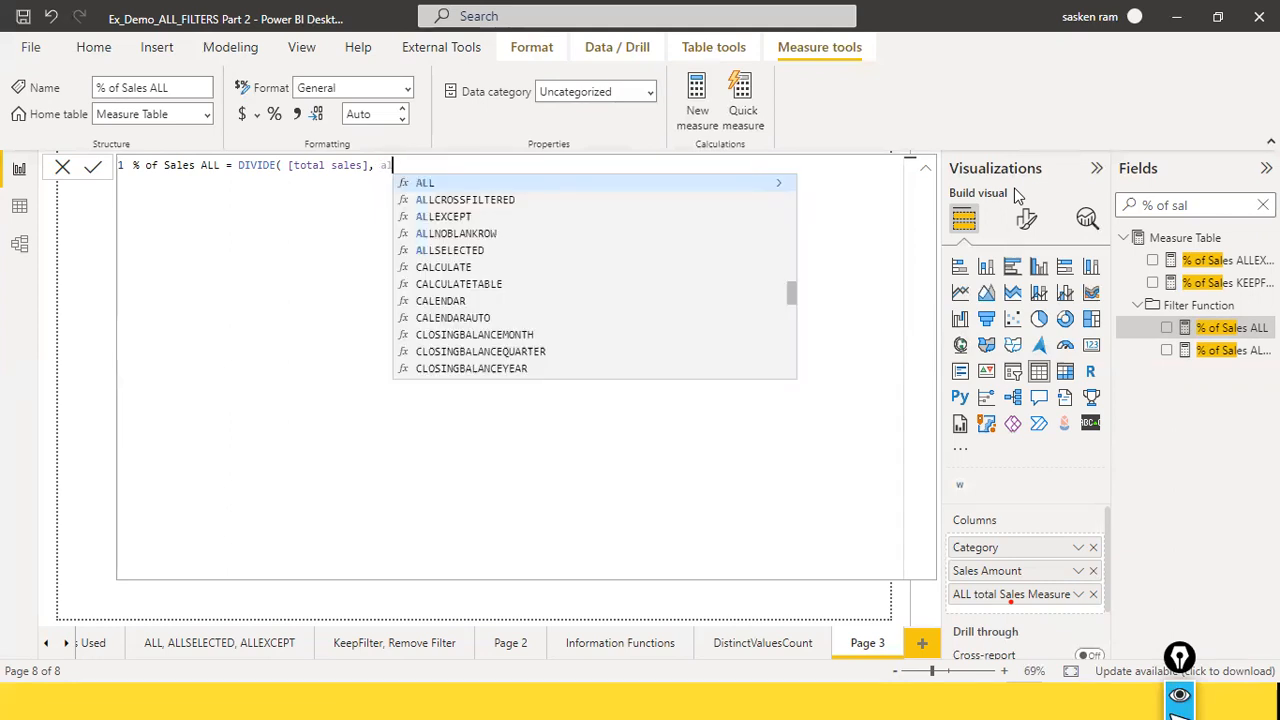
{"action": "type", "text": "l"}
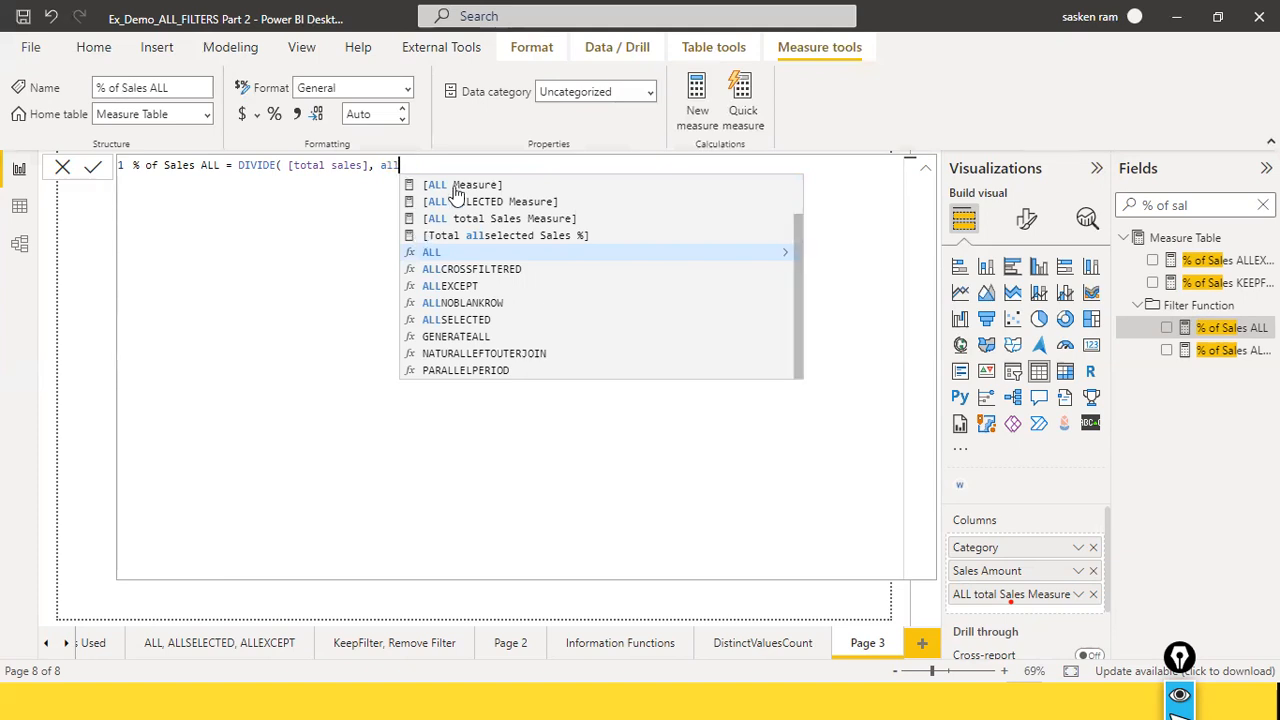
{"action": "scroll", "coordinate": [603, 326], "scroll_direction": "up", "scroll_amount": 1}
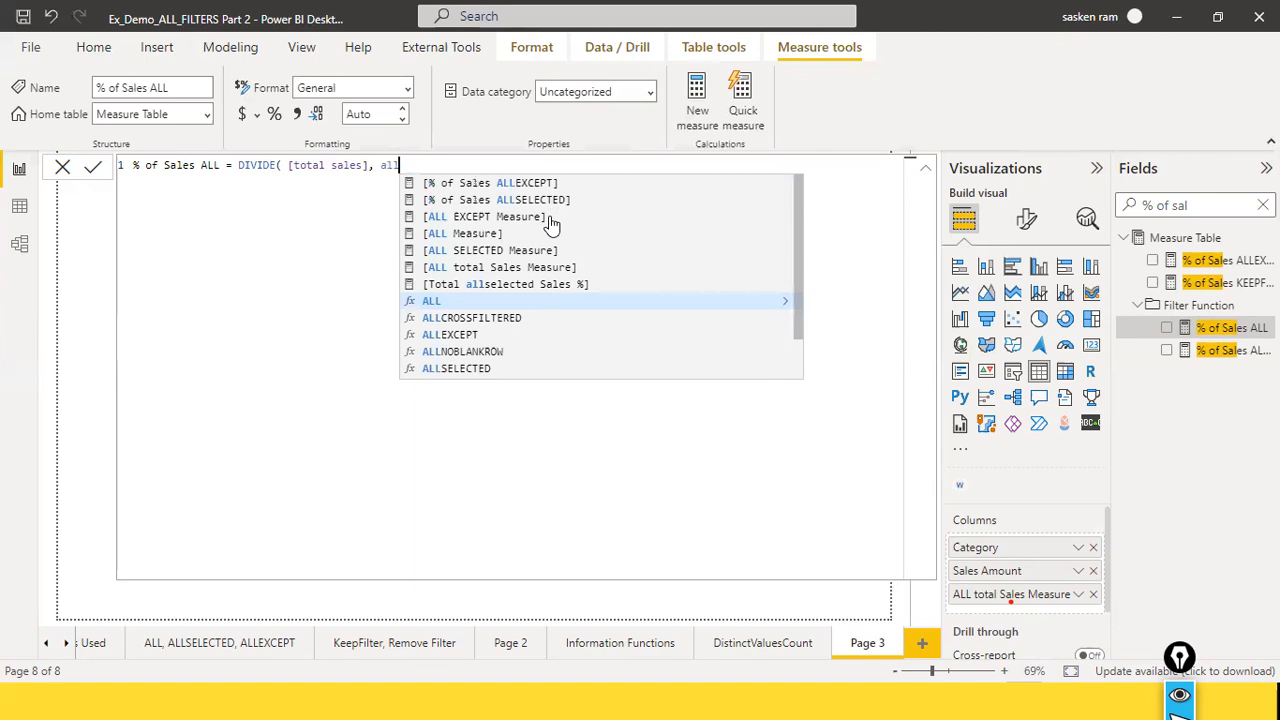
{"action": "left_click", "coordinate": [500, 266]}
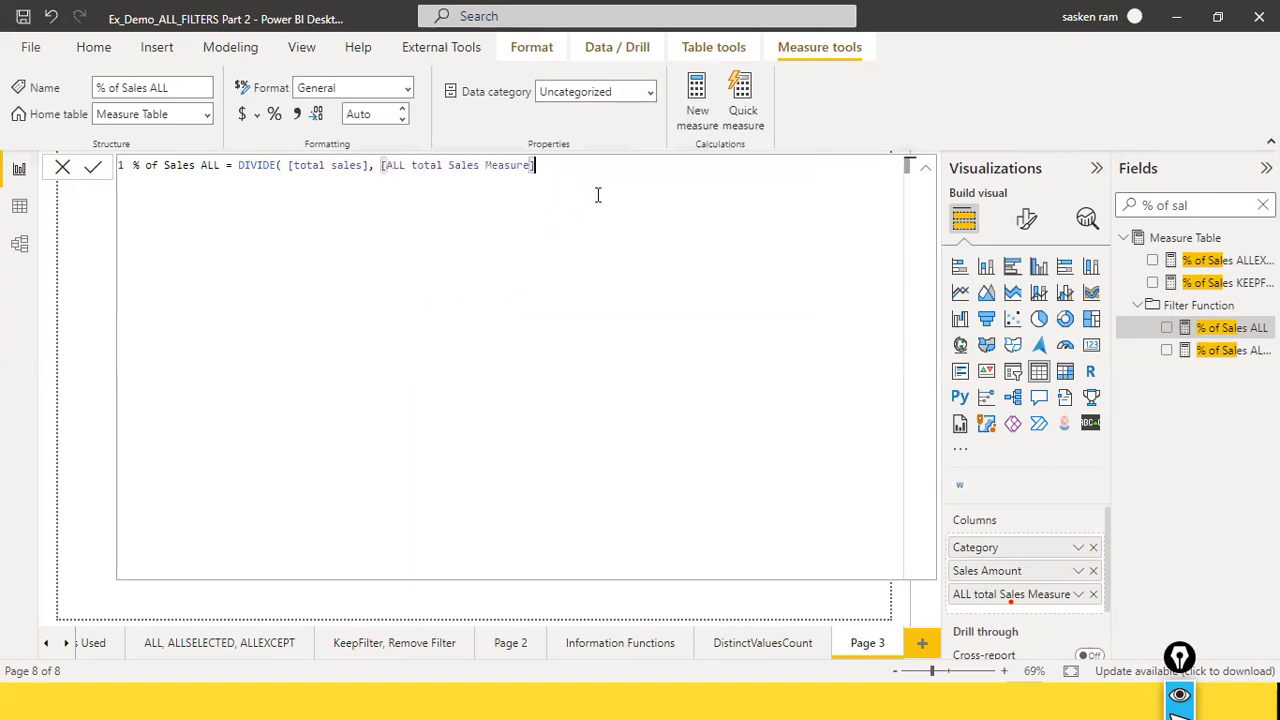
Step: Complete the DIVIDE formula with 0 as the alternate result and check its closing parenthesis
{"action": "type", "text": ", 0)"}
{"action": "key", "text": "BackSpace"}
{"action": "key", "text": "BackSpace"}
{"action": "type", "text": "0"}
{"action": "left_click", "coordinate": [241, 167]}
{"action": "left_click", "coordinate": [549, 165]}
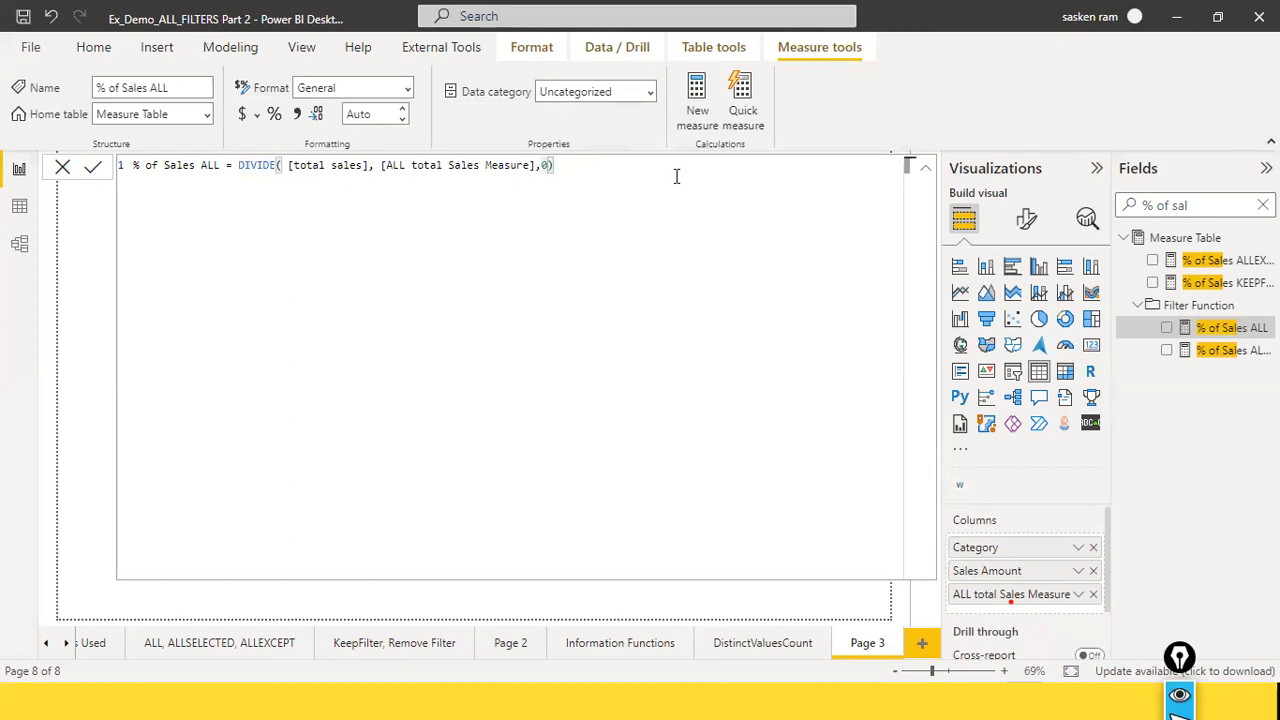
Step: Commit the % of Sales ALL formula and add the measure to the lower category table
{"action": "key", "text": "Return"}
{"action": "left_click", "coordinate": [62, 168]}
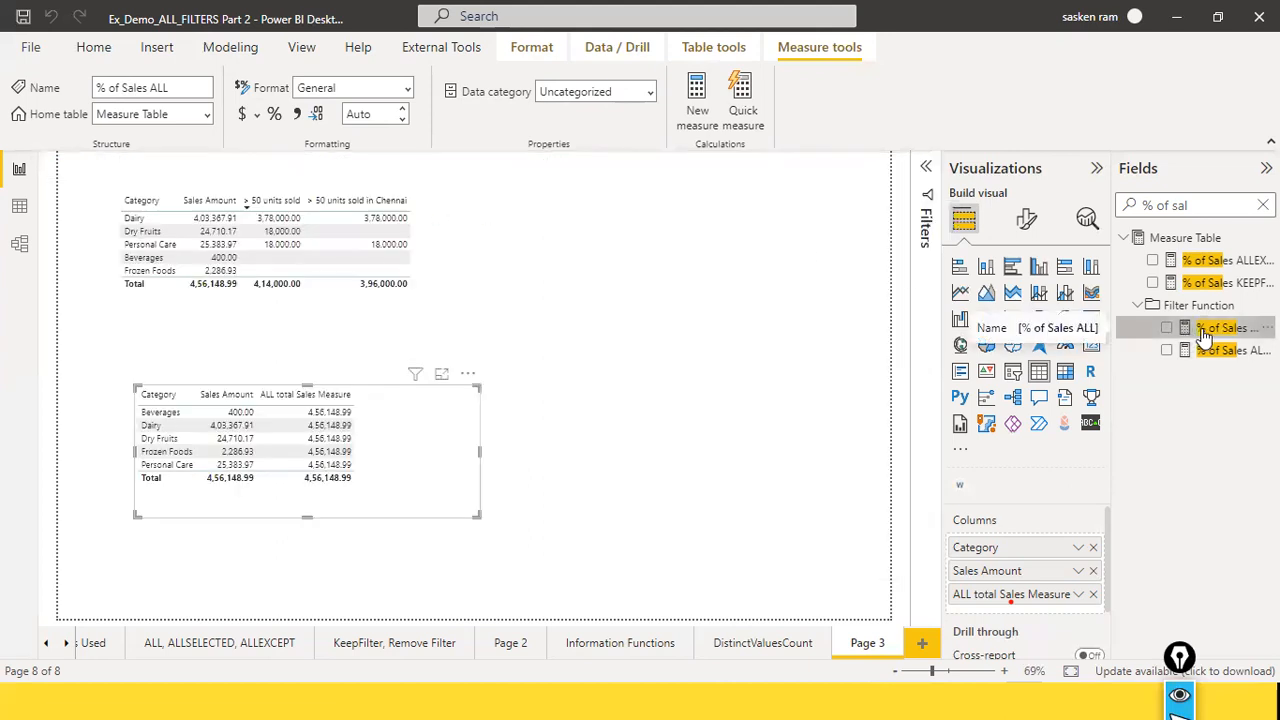
{"action": "left_click_drag", "start_coordinate": [1208, 334], "coordinate": [519, 427]}
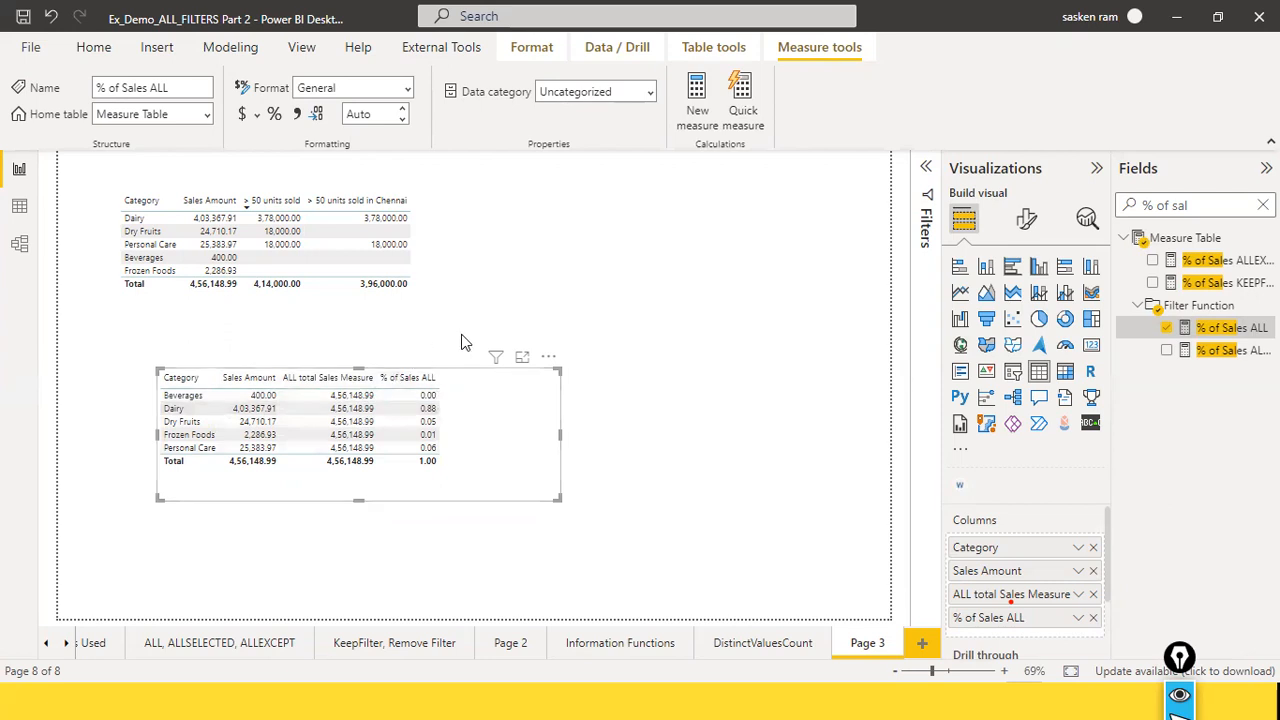
Step: Copy the entire formula of the % of Sales ALL measure and close the formula without changing it
{"action": "left_click", "coordinate": [1205, 330]}
{"action": "left_click", "coordinate": [723, 213]}
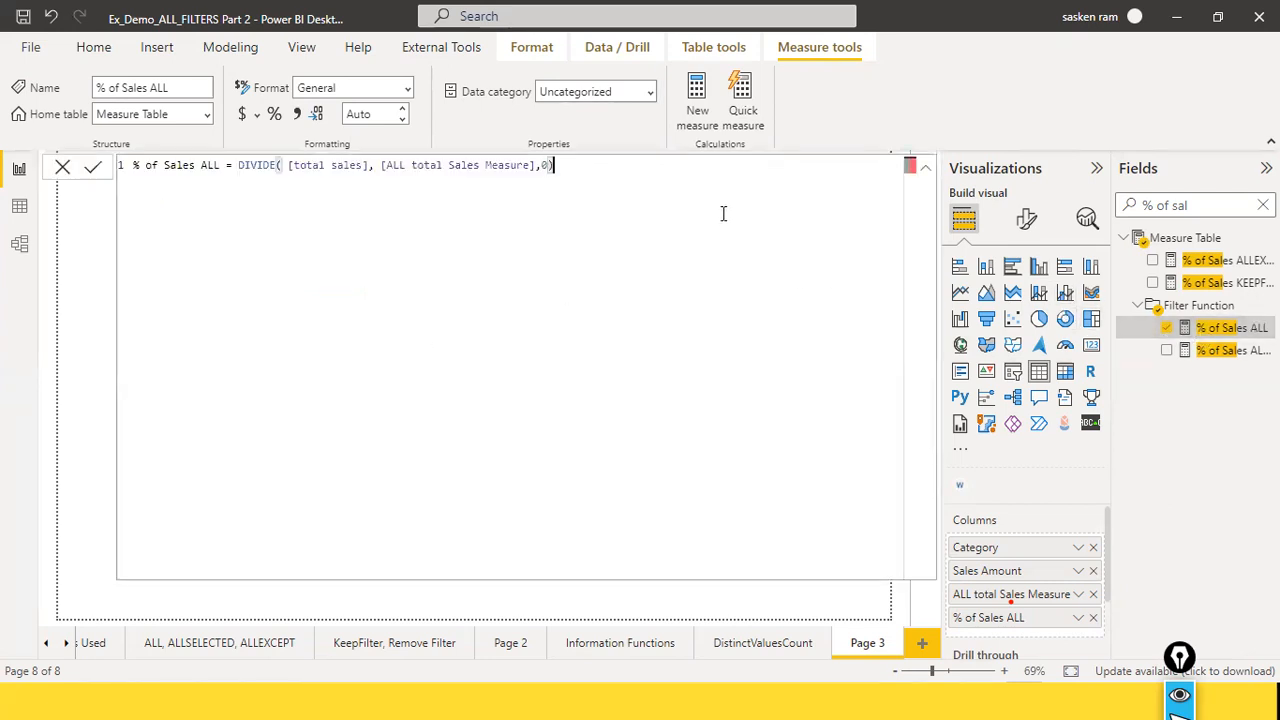
{"action": "key", "text": "ctrl+a"}
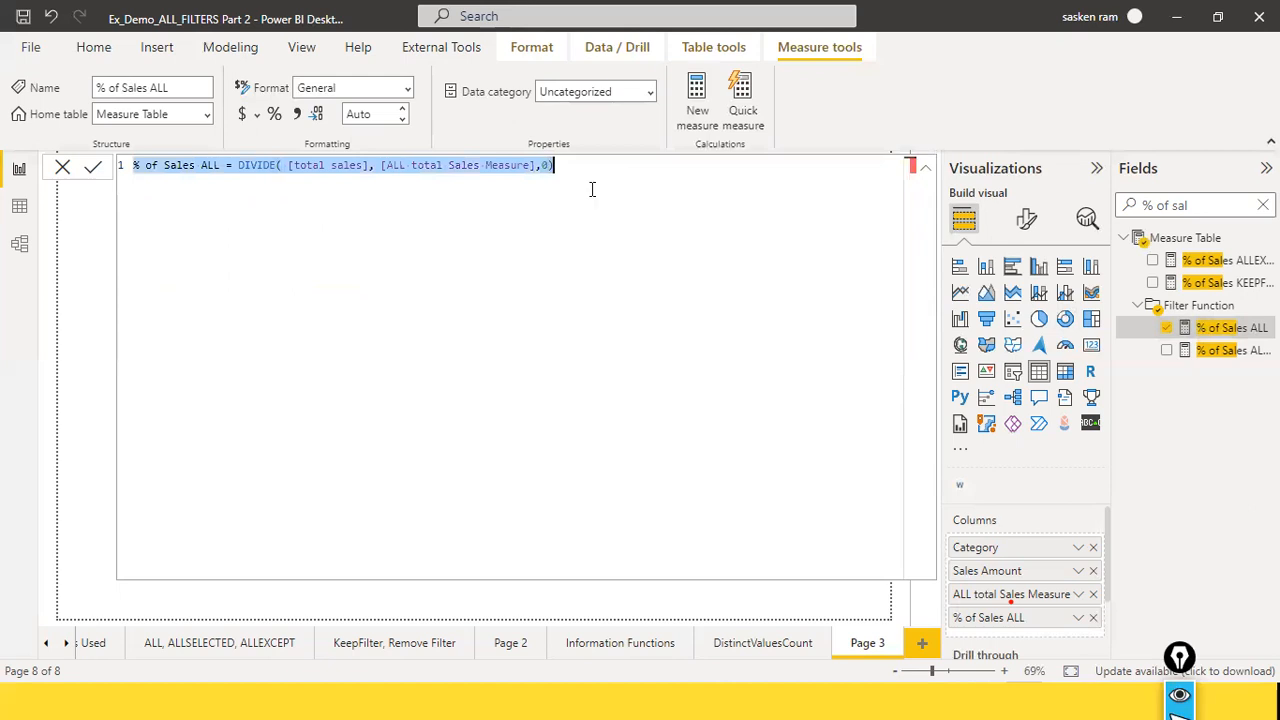
{"action": "left_click", "coordinate": [63, 168]}
Step: Move the lower category table down and paste the % of Sales ALL formula into a new text box above it, shrunk to one line high
{"action": "left_click_drag", "start_coordinate": [467, 379], "coordinate": [427, 435]}
{"action": "left_click", "coordinate": [375, 372]}
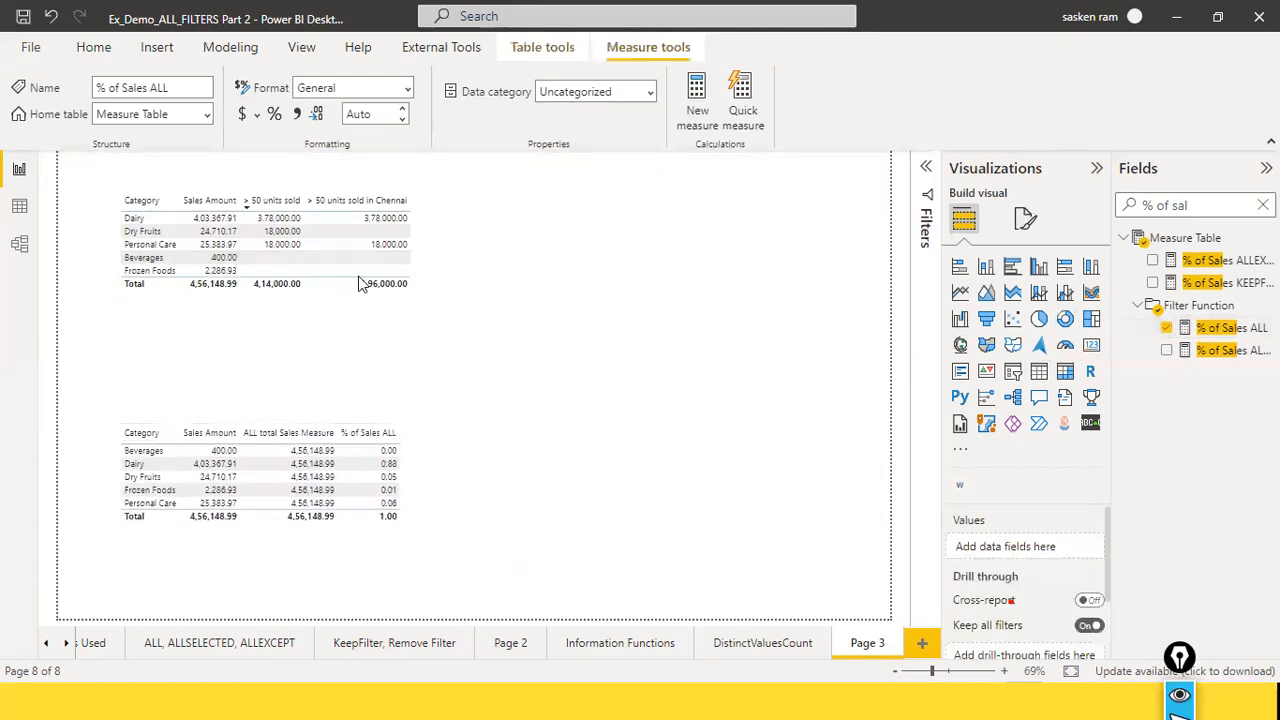
{"action": "left_click", "coordinate": [157, 47]}
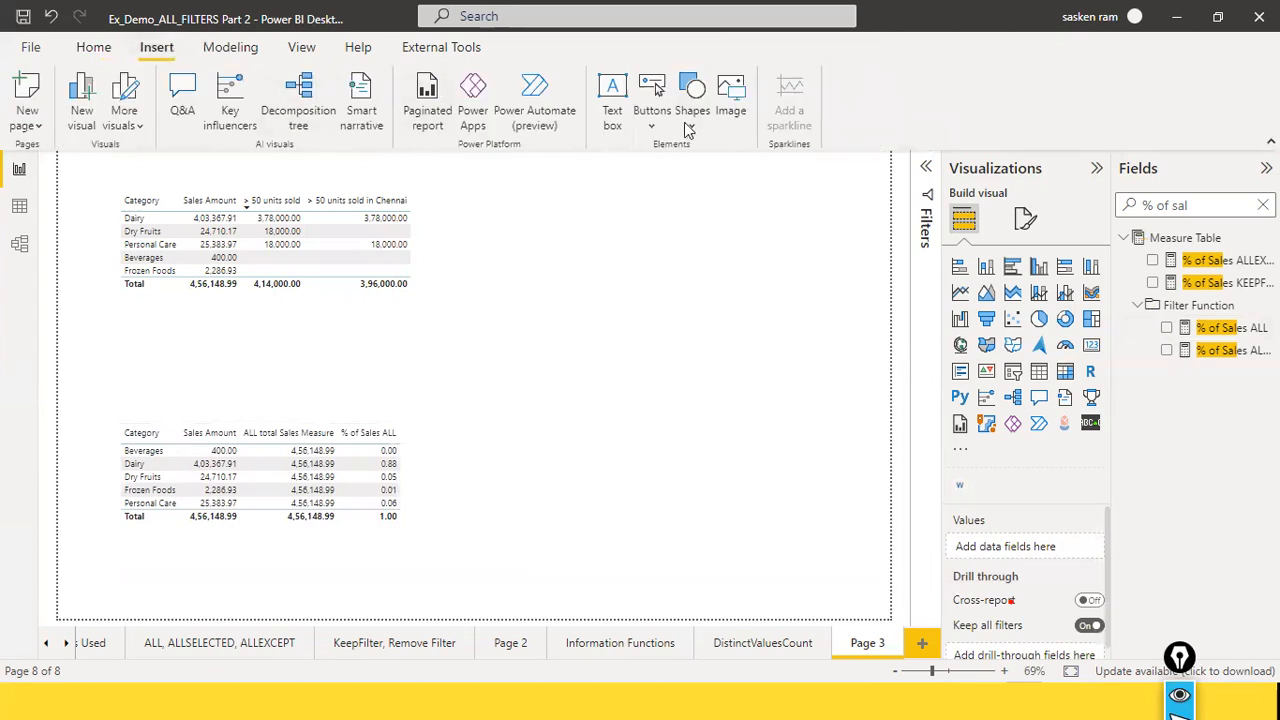
{"action": "left_click", "coordinate": [610, 128]}
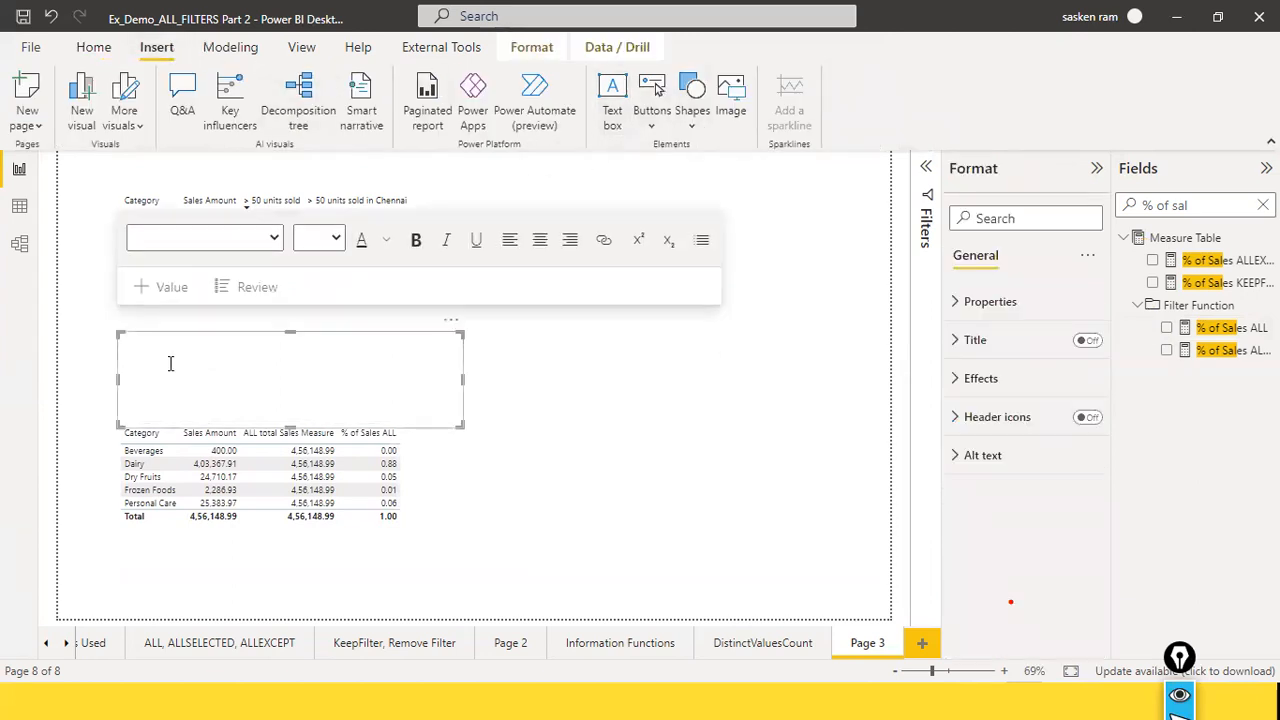
{"action": "type", "text": "% of Sales ALL = DIVIDE([total sales], [ALL total Sales Measure],0)"}
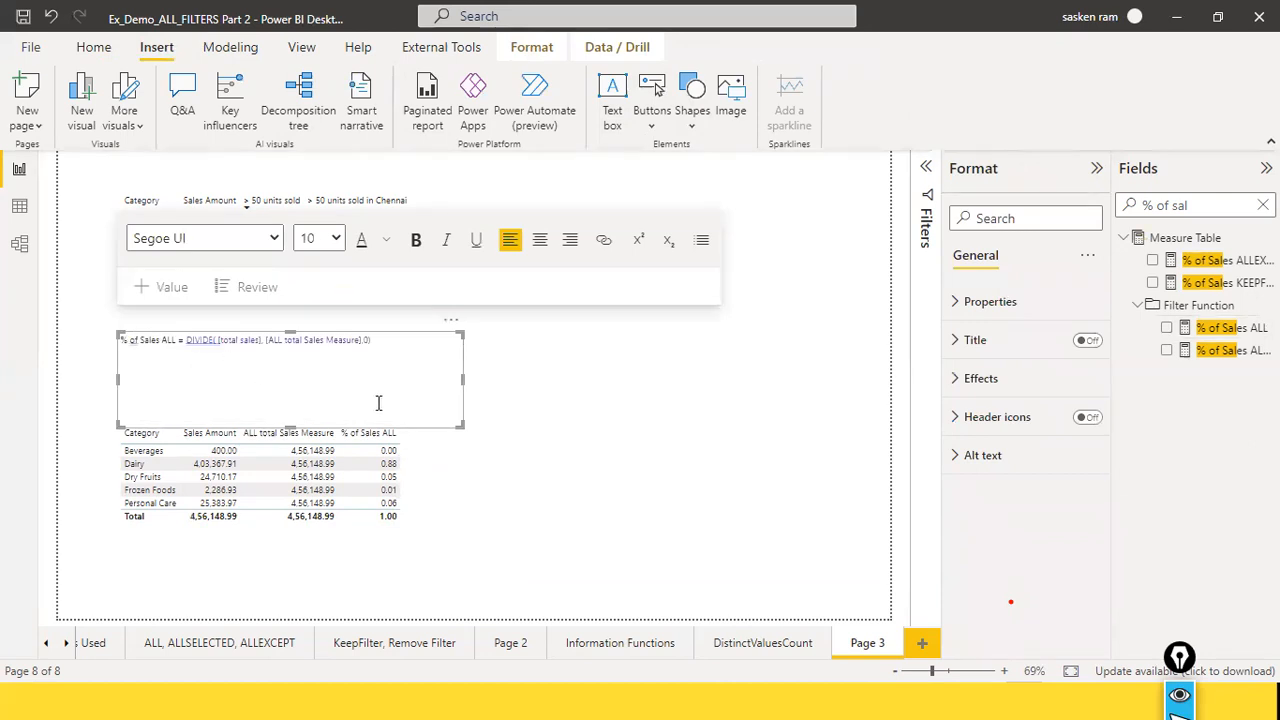
{"action": "left_click_drag", "start_coordinate": [320, 372], "coordinate": [326, 352]}
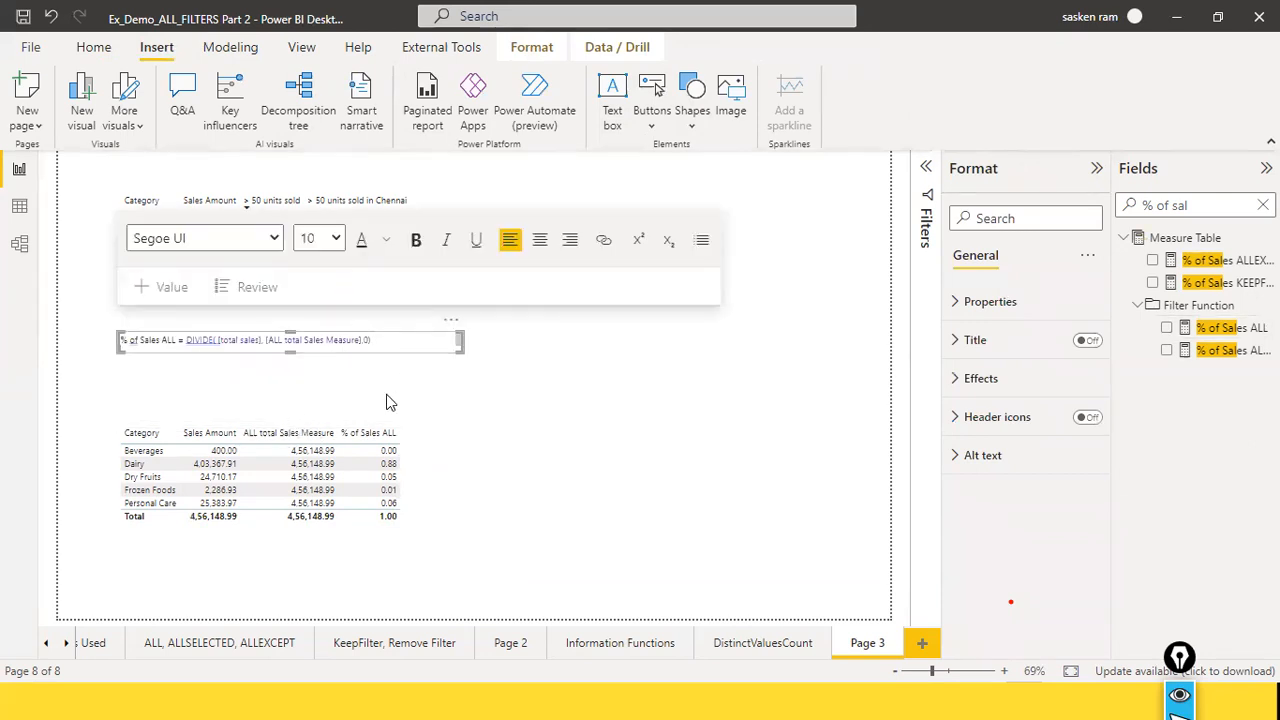
{"action": "left_click", "coordinate": [372, 340]}
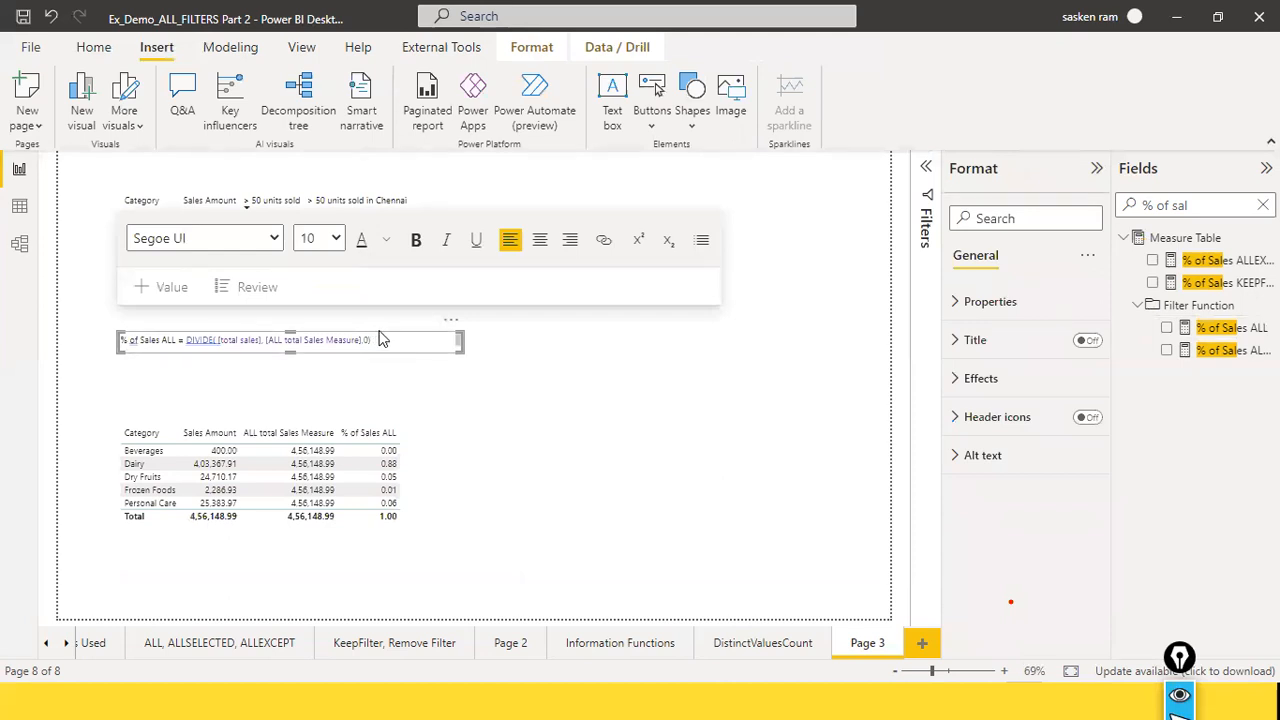
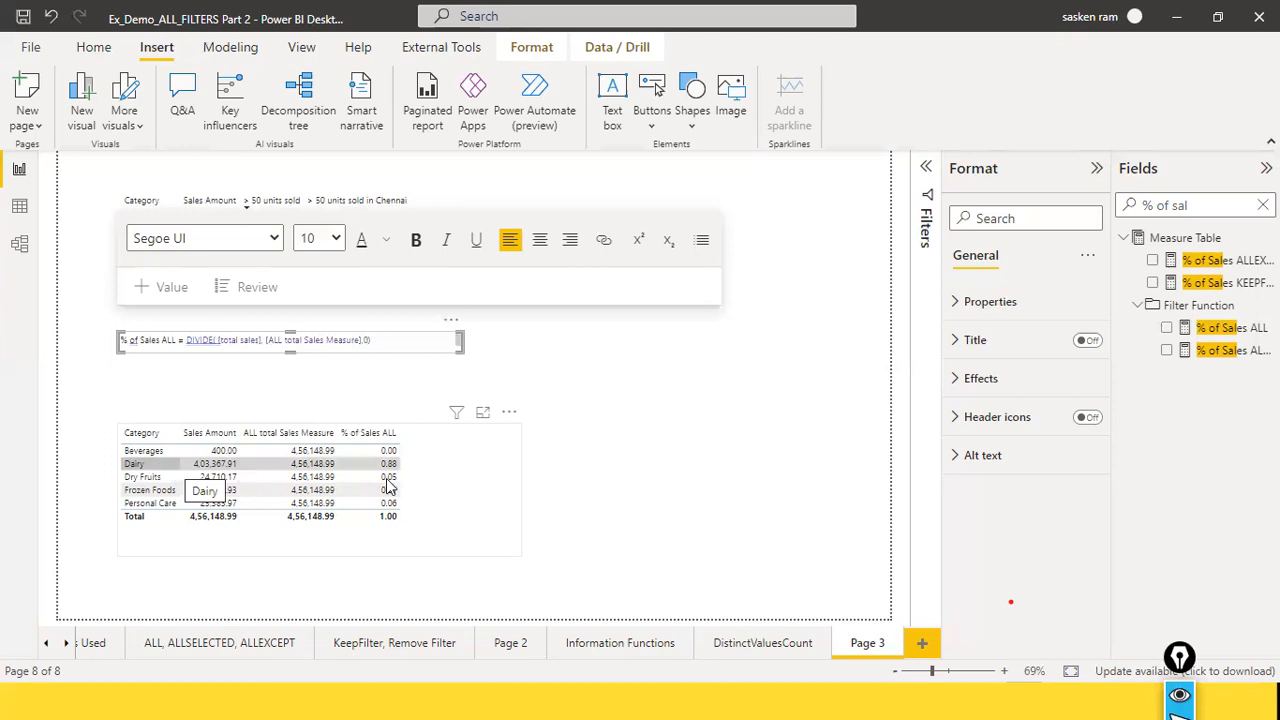
Step: Move the % of Sales ALL formula text box down near the lower category table and align the table directly beneath it
{"action": "left_click", "coordinate": [431, 349]}
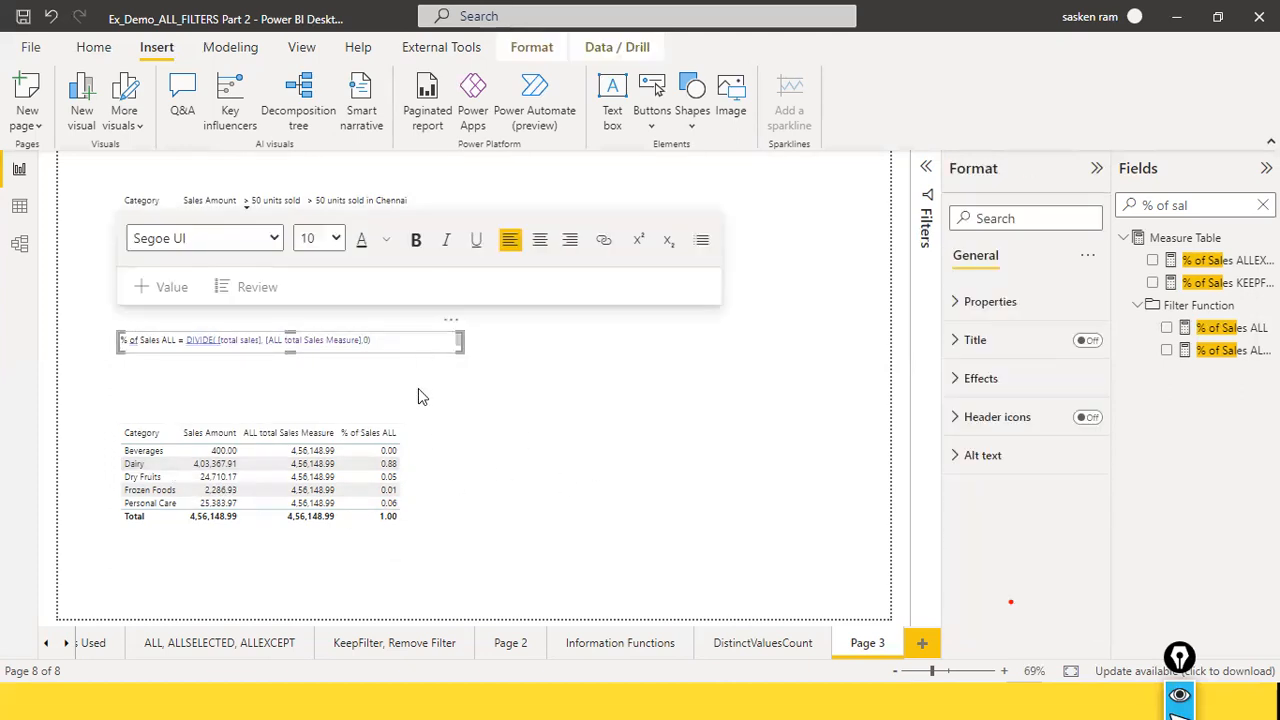
{"action": "left_click", "coordinate": [418, 388]}
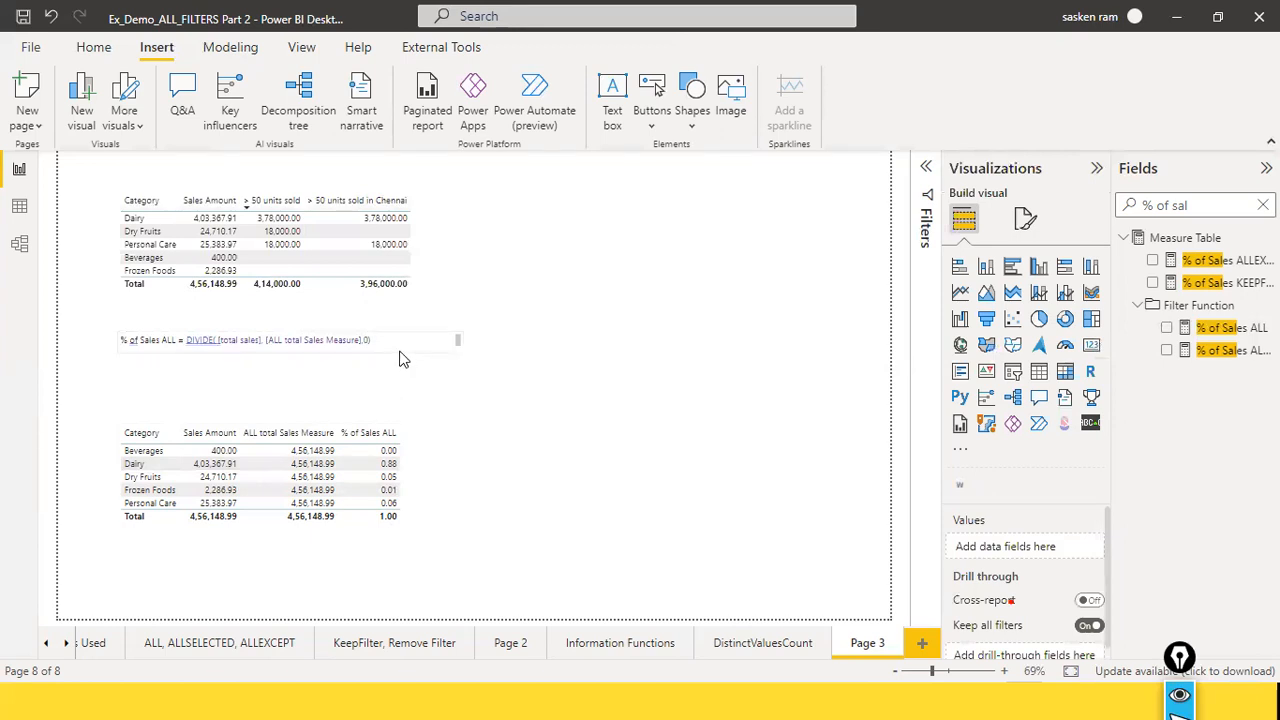
{"action": "left_click", "coordinate": [401, 370]}
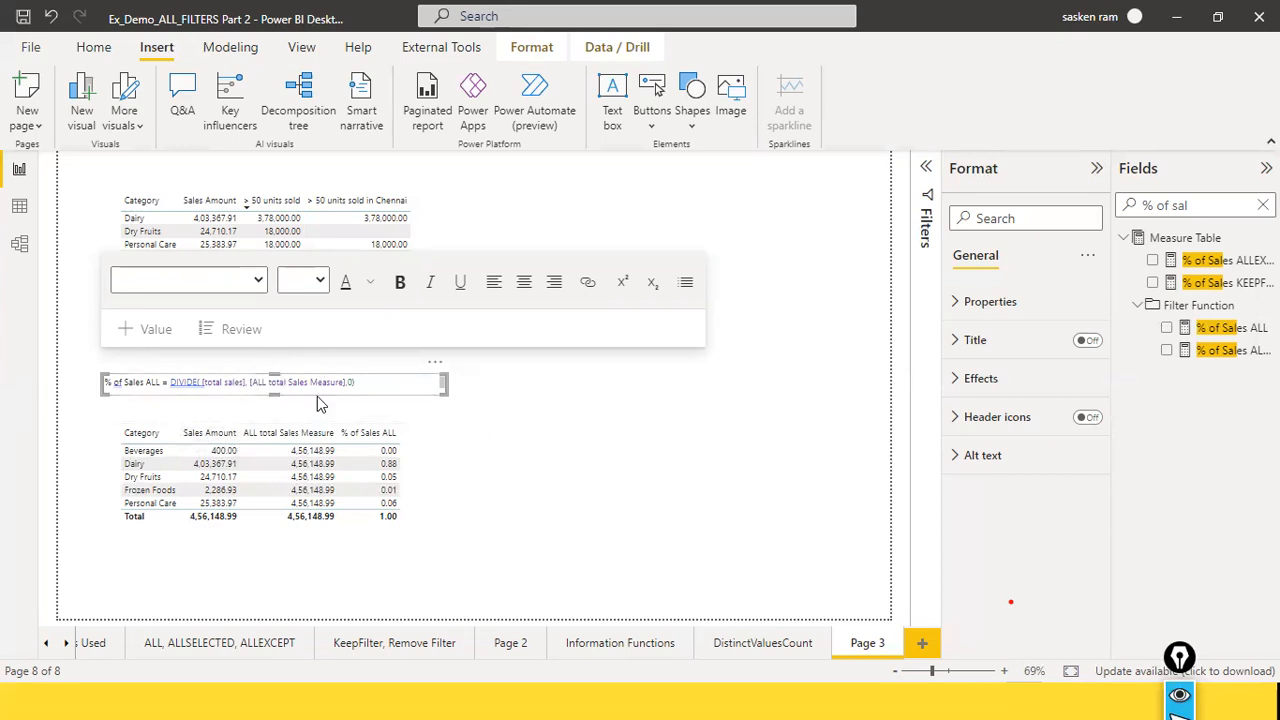
{"action": "left_click", "coordinate": [606, 451]}
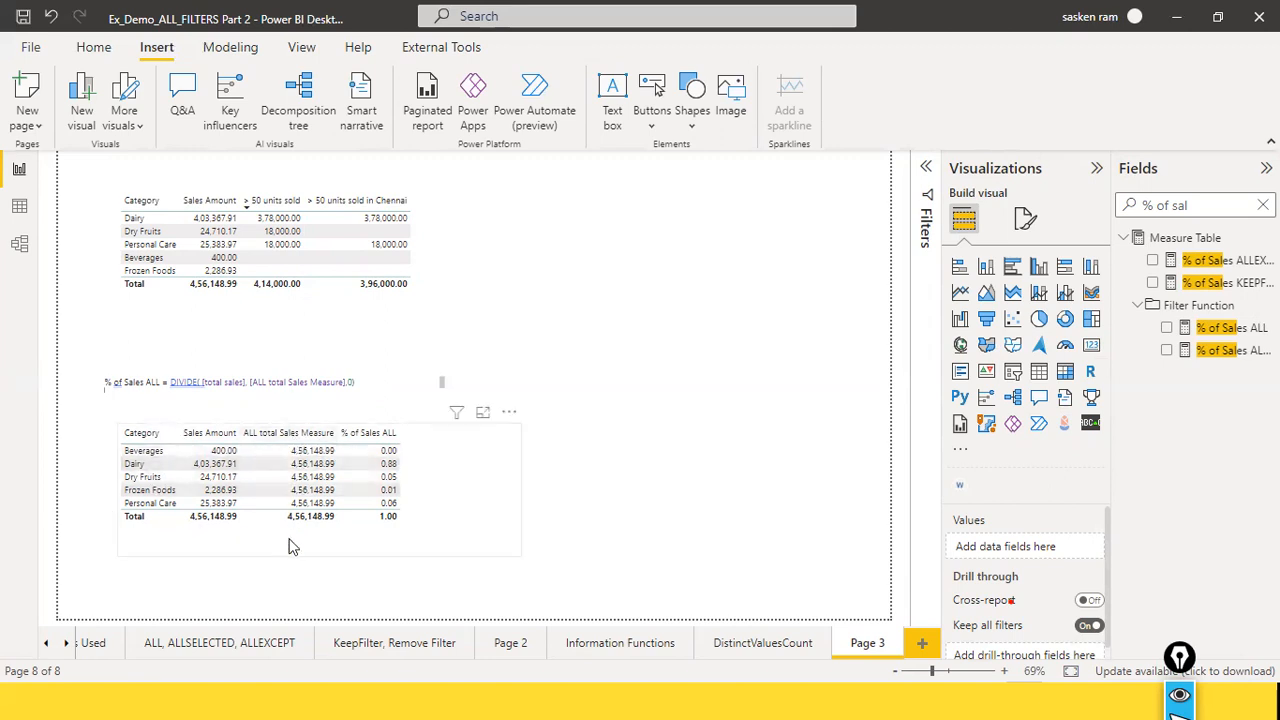
{"action": "left_click_drag", "start_coordinate": [446, 501], "coordinate": [430, 496]}
{"action": "left_click", "coordinate": [575, 472]}
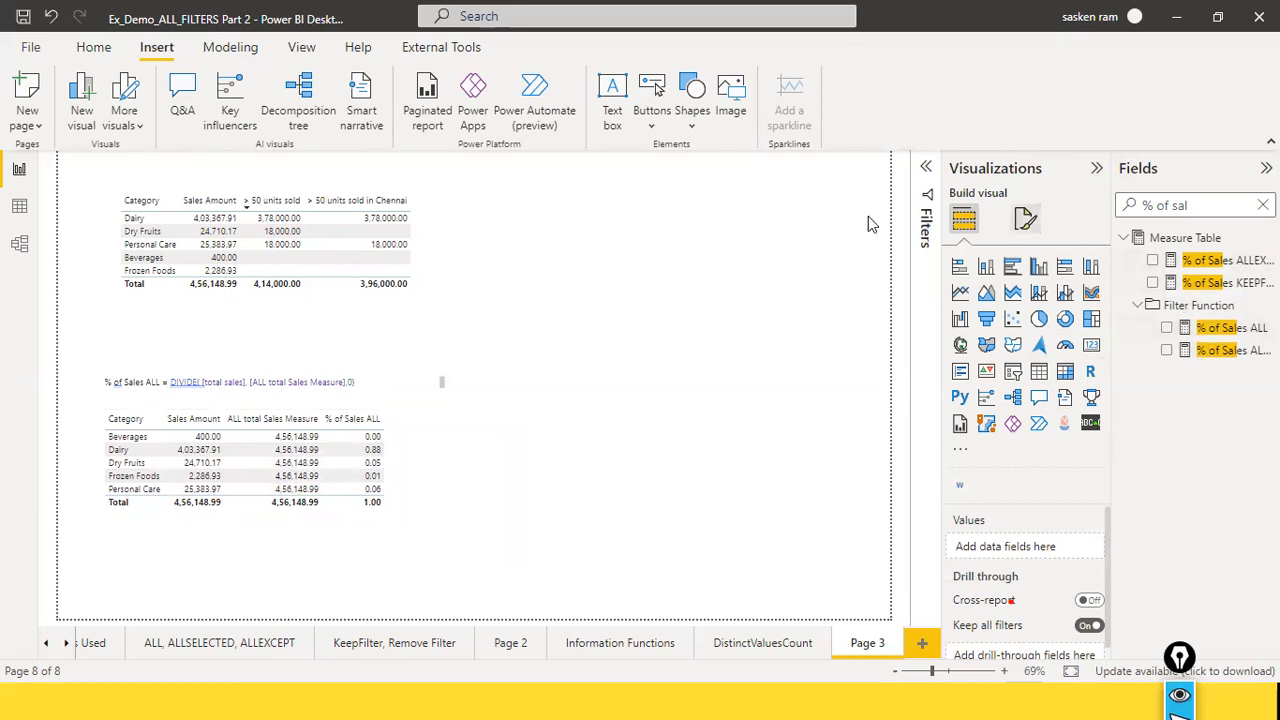
Step: Search the fields for "all" and open the formula of the ALL SELECTED Measure
{"action": "left_click", "coordinate": [1263, 205]}
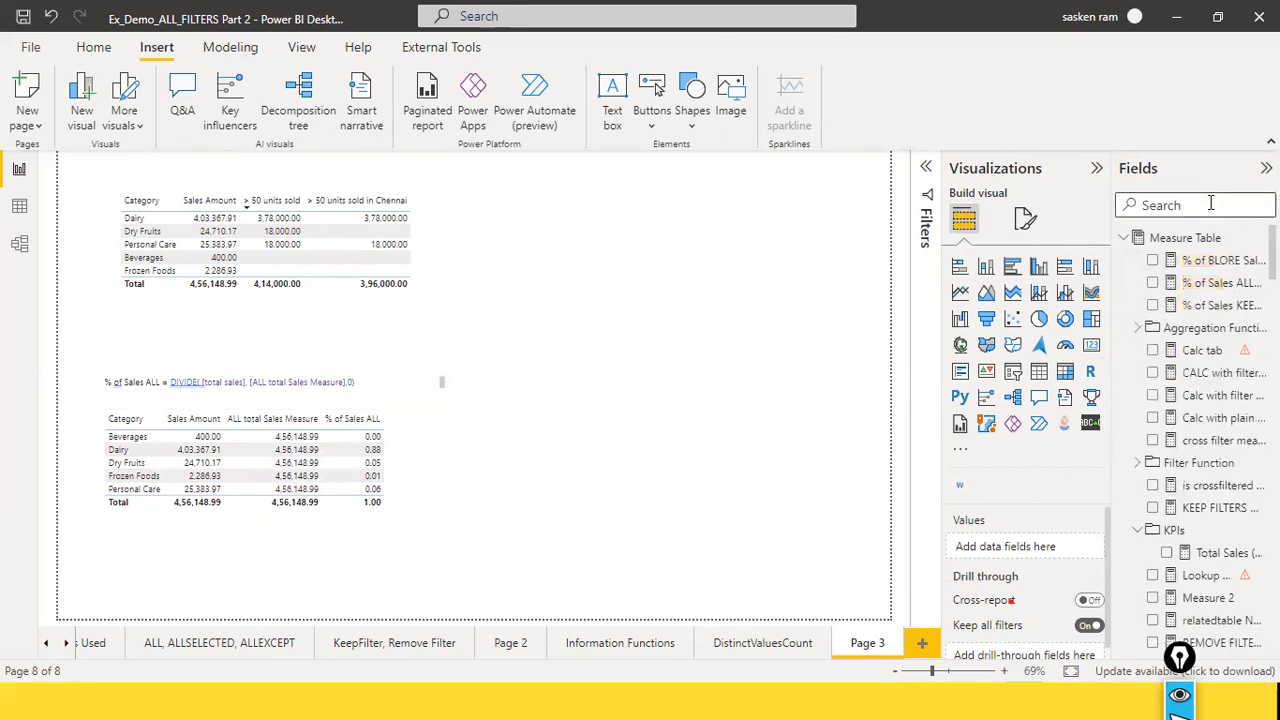
{"action": "type", "text": "all"}
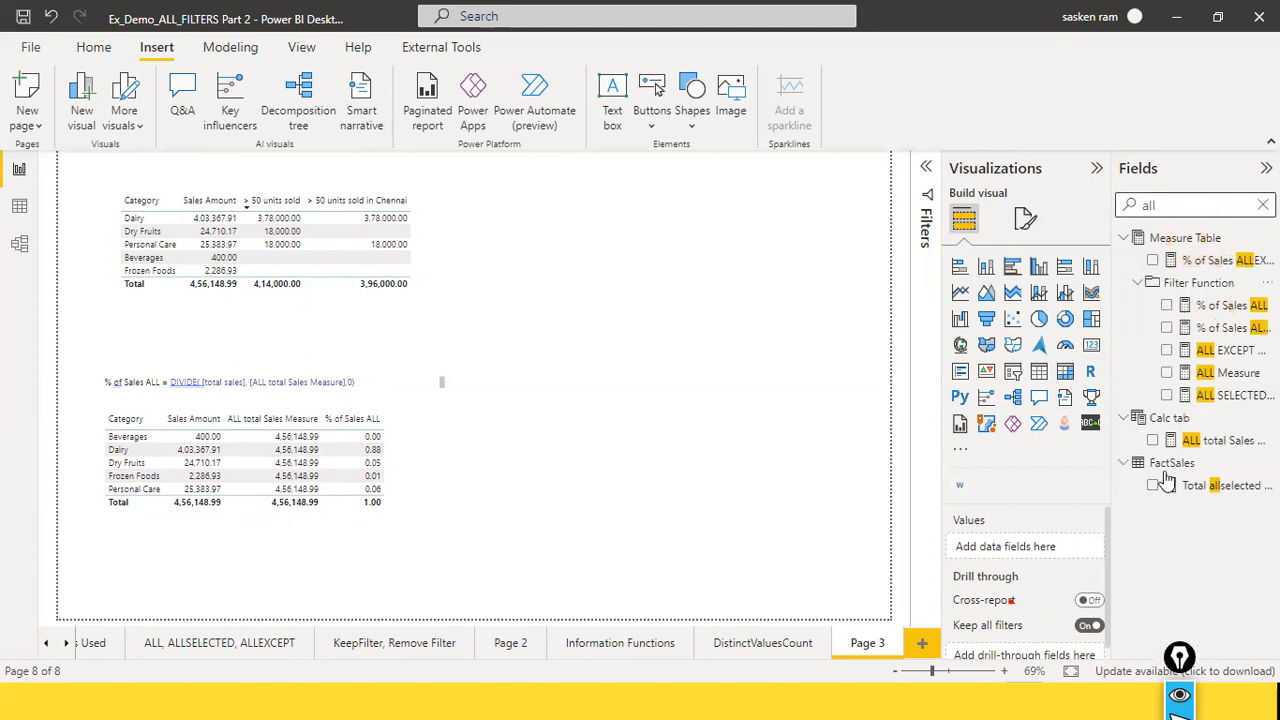
{"action": "left_click", "coordinate": [1248, 398]}
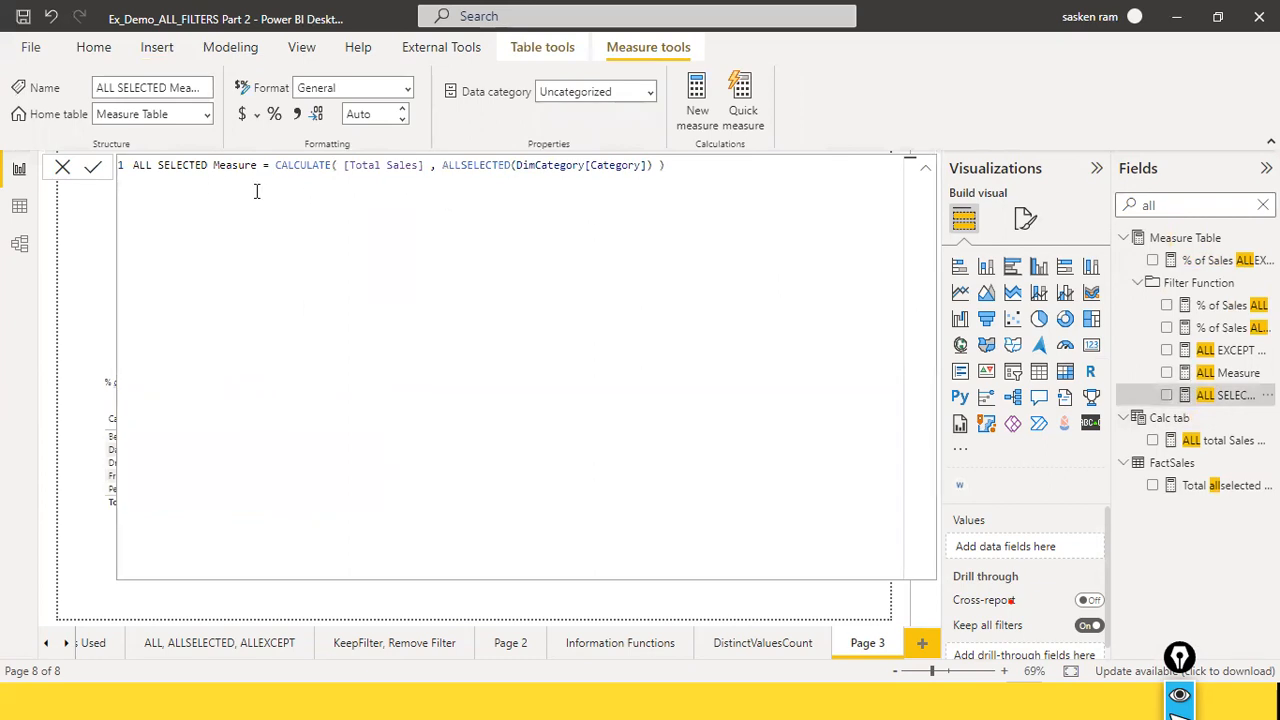
Step: Examine the Total Sales expression and the ALLSELECTED filter in the formula, and close it without changing it
{"action": "left_click_drag", "start_coordinate": [345, 167], "coordinate": [420, 167]}
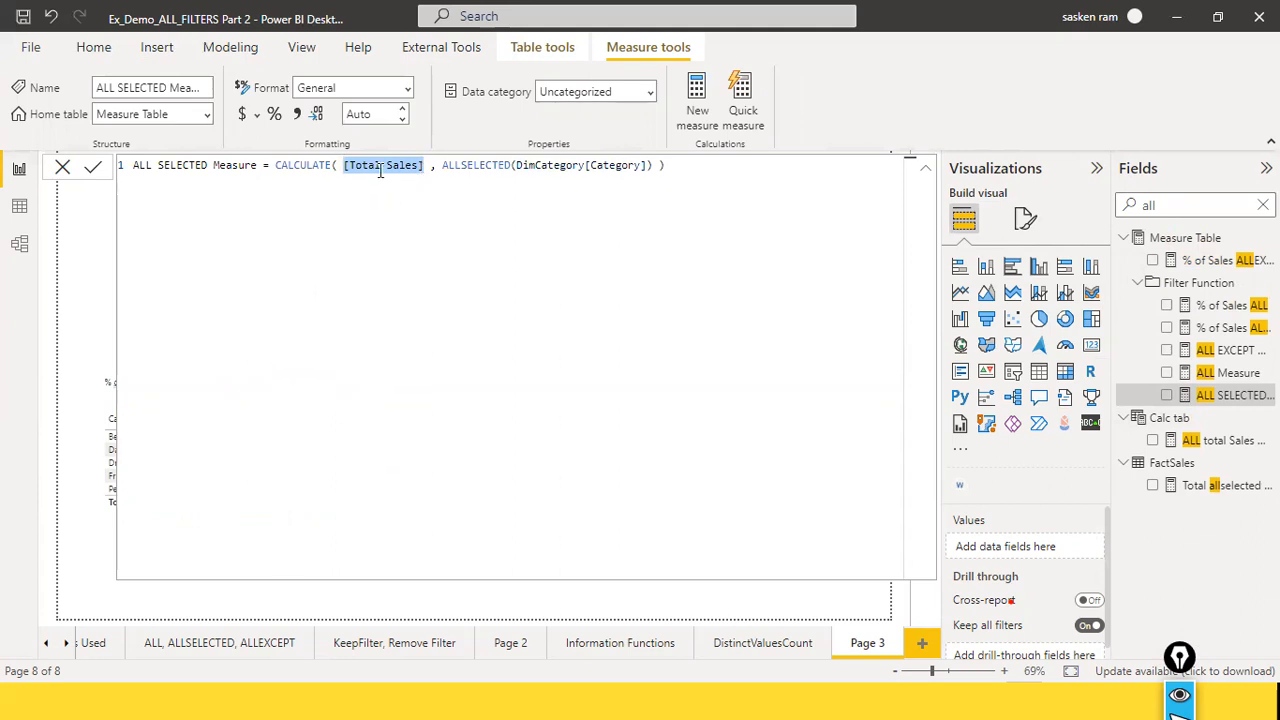
{"action": "left_click", "coordinate": [578, 185]}
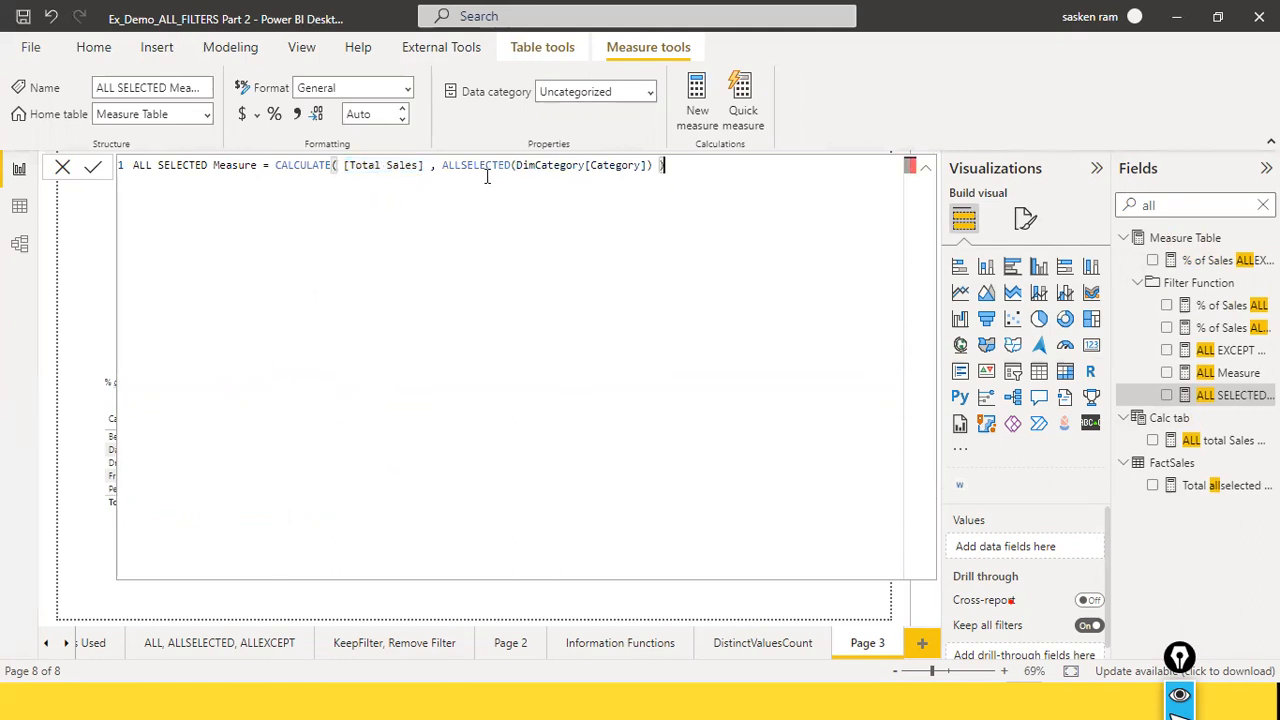
{"action": "left_click_drag", "start_coordinate": [460, 165], "coordinate": [516, 165]}
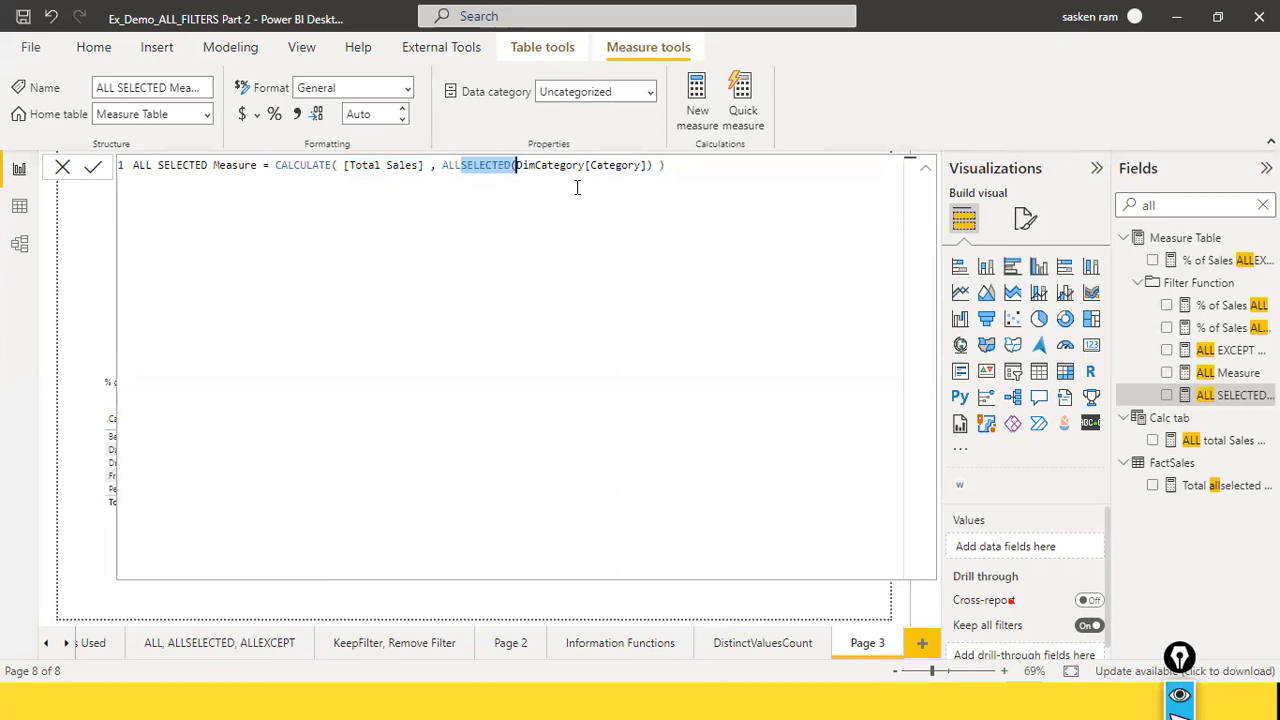
{"action": "left_click", "coordinate": [324, 174]}
{"action": "key", "text": "ctrl+a"}
{"action": "left_click", "coordinate": [390, 192]}
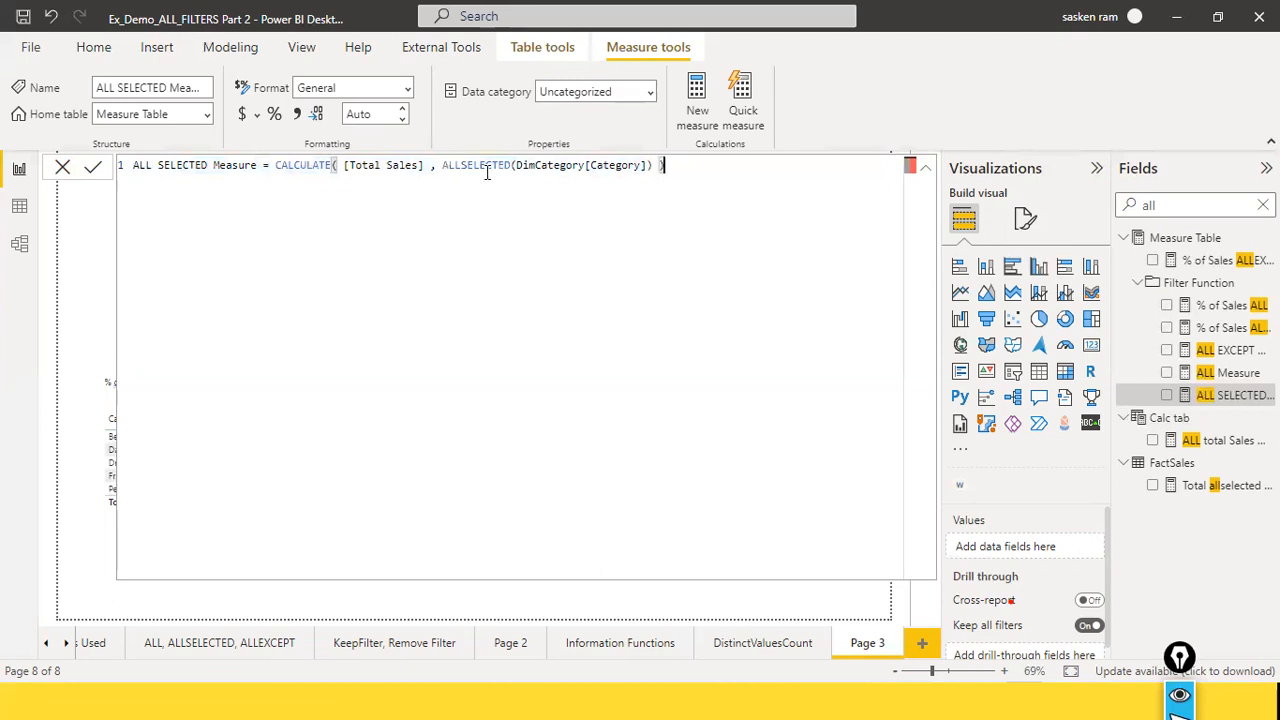
{"action": "left_click_drag", "start_coordinate": [460, 165], "coordinate": [510, 172]}
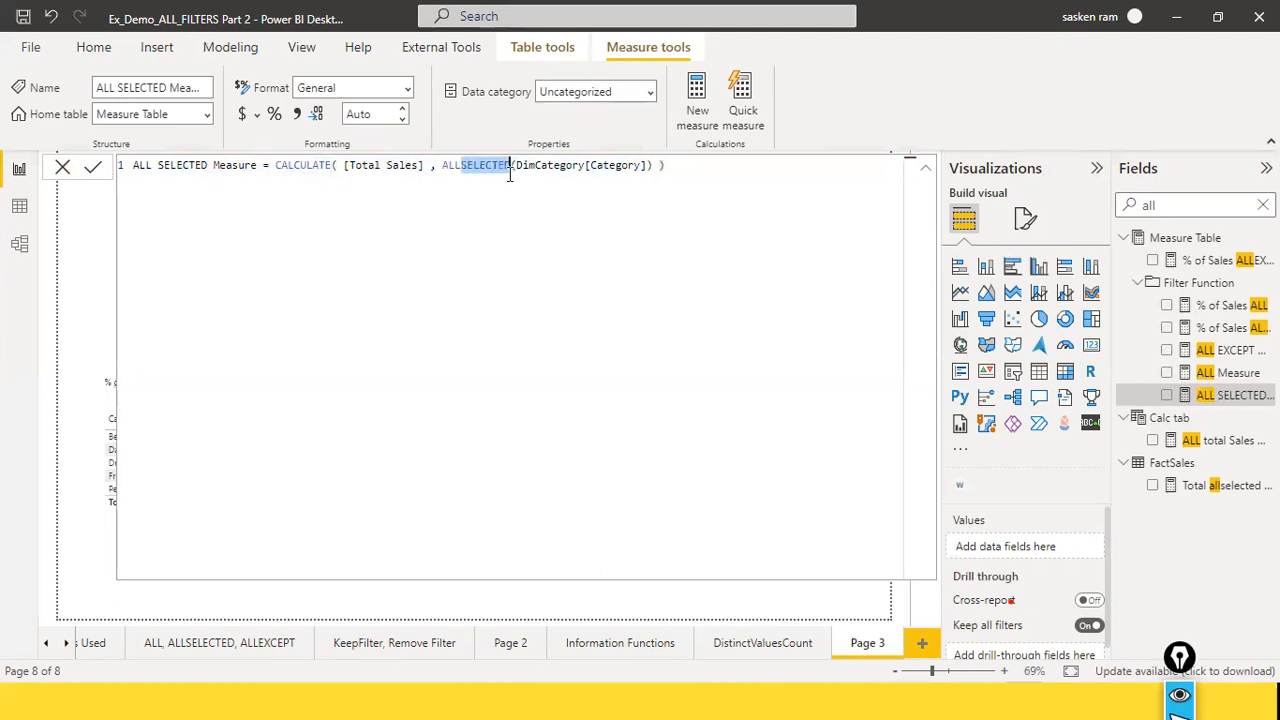
{"action": "left_click", "coordinate": [56, 167]}
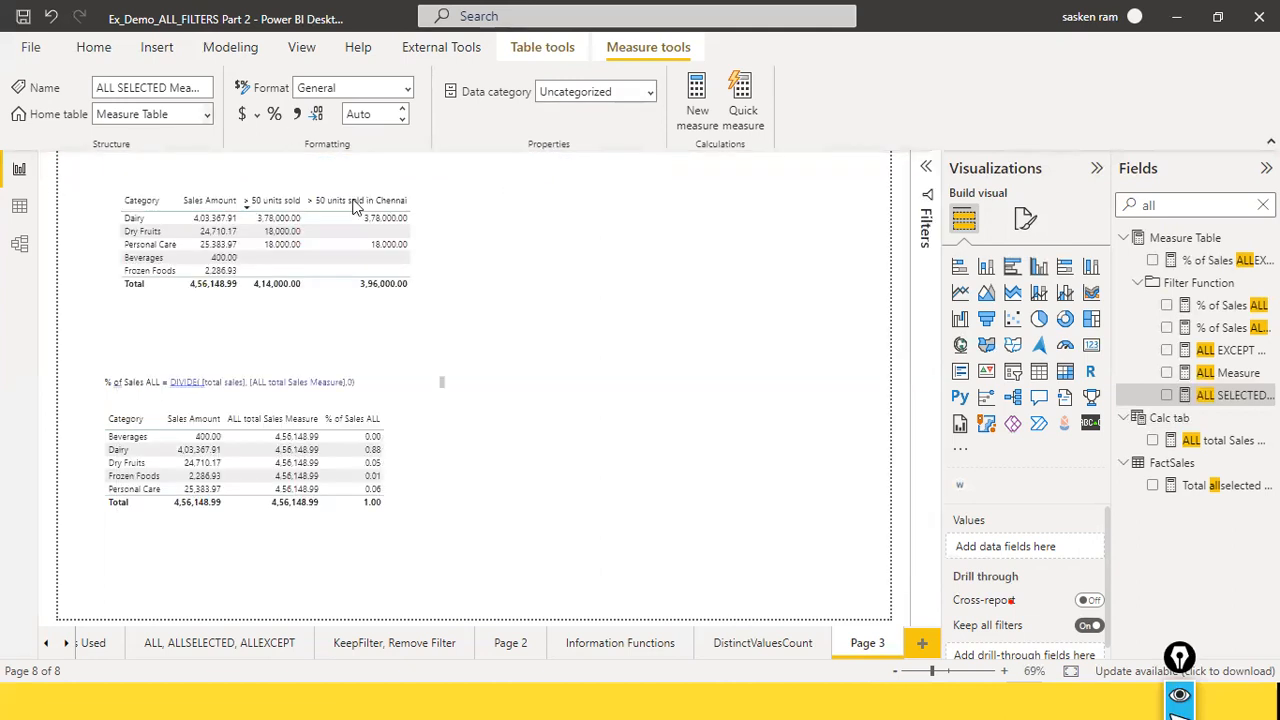
Step: Add the ALL SELECTED Measure to the lower category table
{"action": "left_click", "coordinate": [491, 440]}
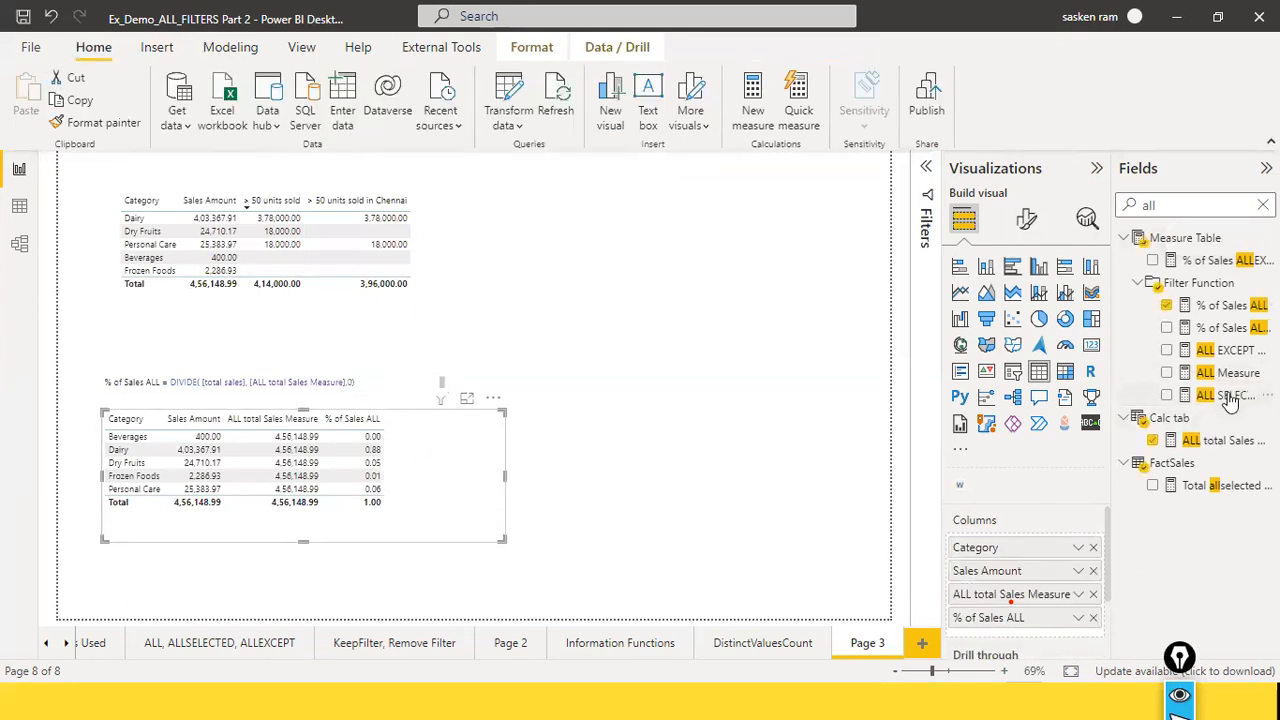
{"action": "left_click_drag", "start_coordinate": [1228, 396], "coordinate": [555, 458]}
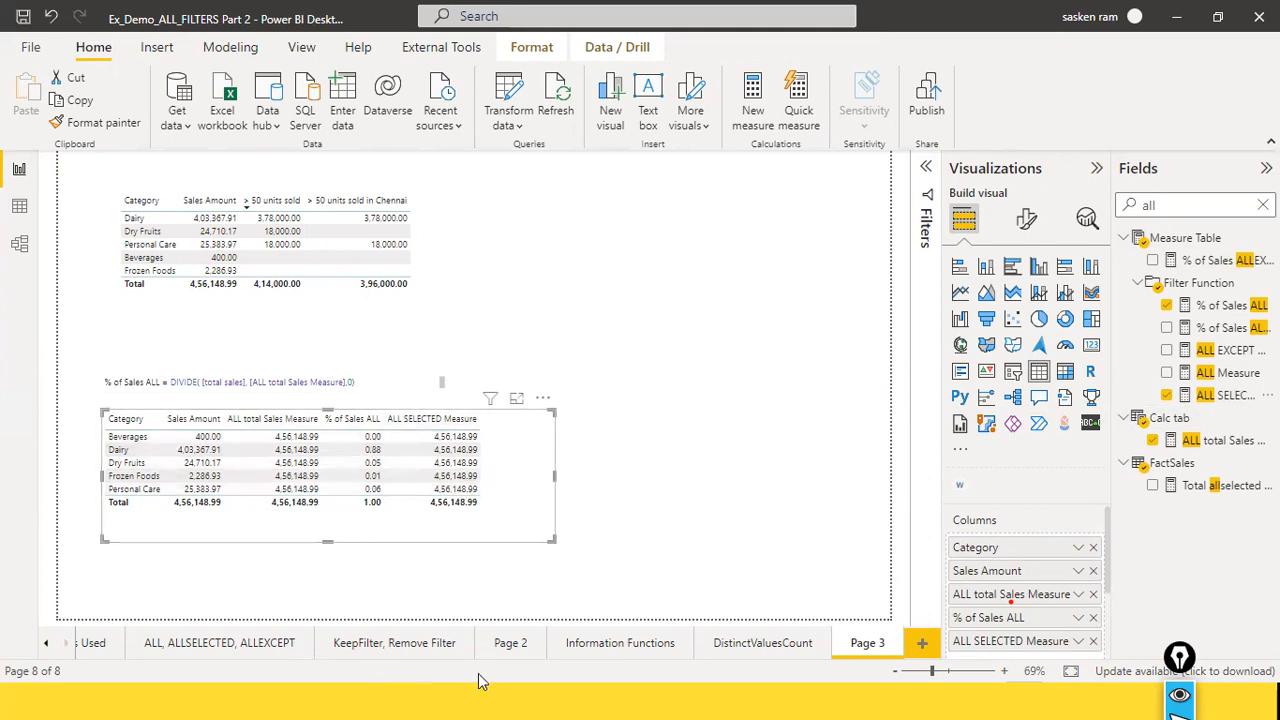
Step: Point red arrows at the ALL total Sales Measure and ALL SELECTED Measure columns, and erase the arrows
{"action": "left_click_drag", "start_coordinate": [514, 277], "coordinate": [320, 462]}
{"action": "left_click_drag", "start_coordinate": [666, 305], "coordinate": [482, 488]}
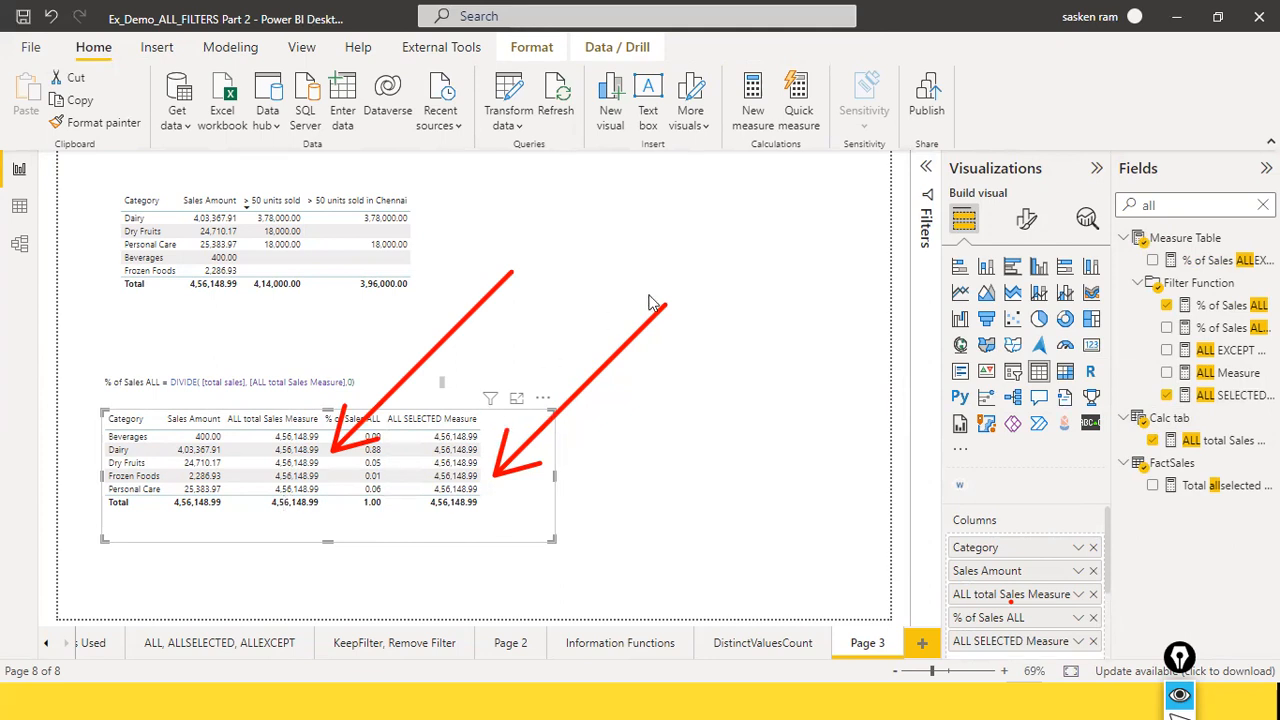
{"action": "key", "text": "ctrl+shift+7"}
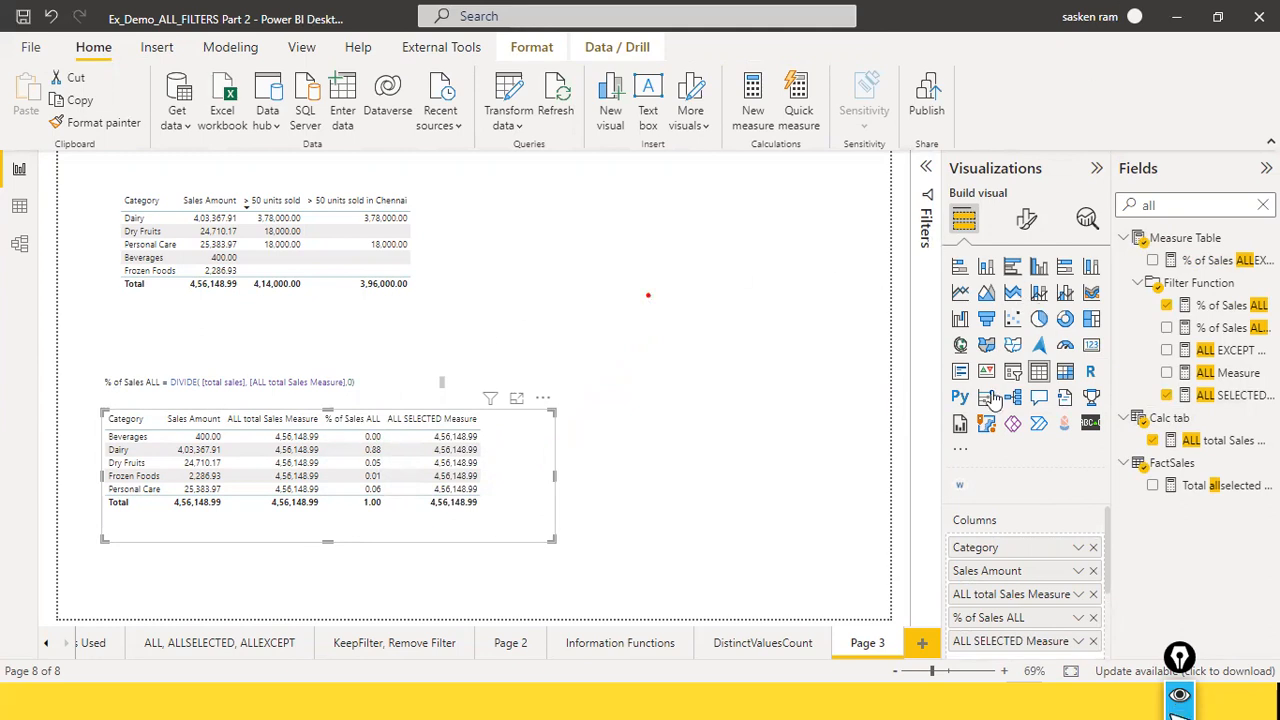
Step: Insert an empty slicer beside the upper category table and make it narrower
{"action": "left_click", "coordinate": [779, 292]}
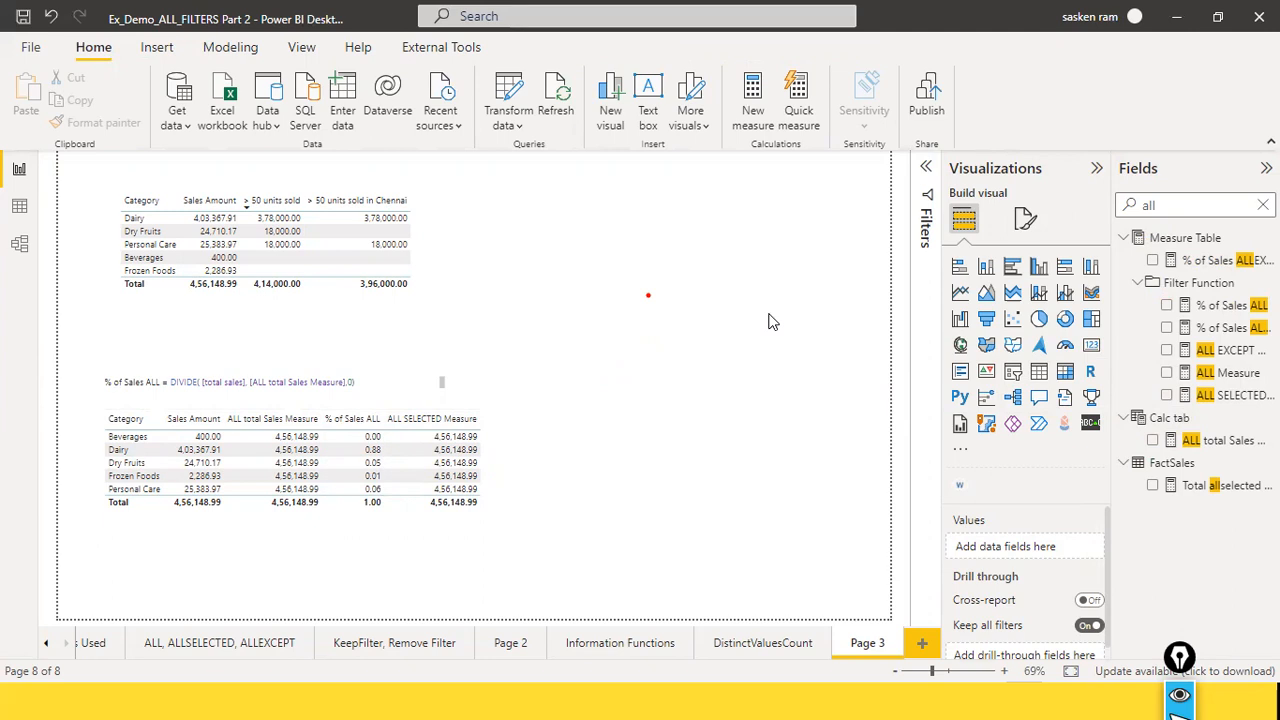
{"action": "left_click", "coordinate": [1012, 371]}
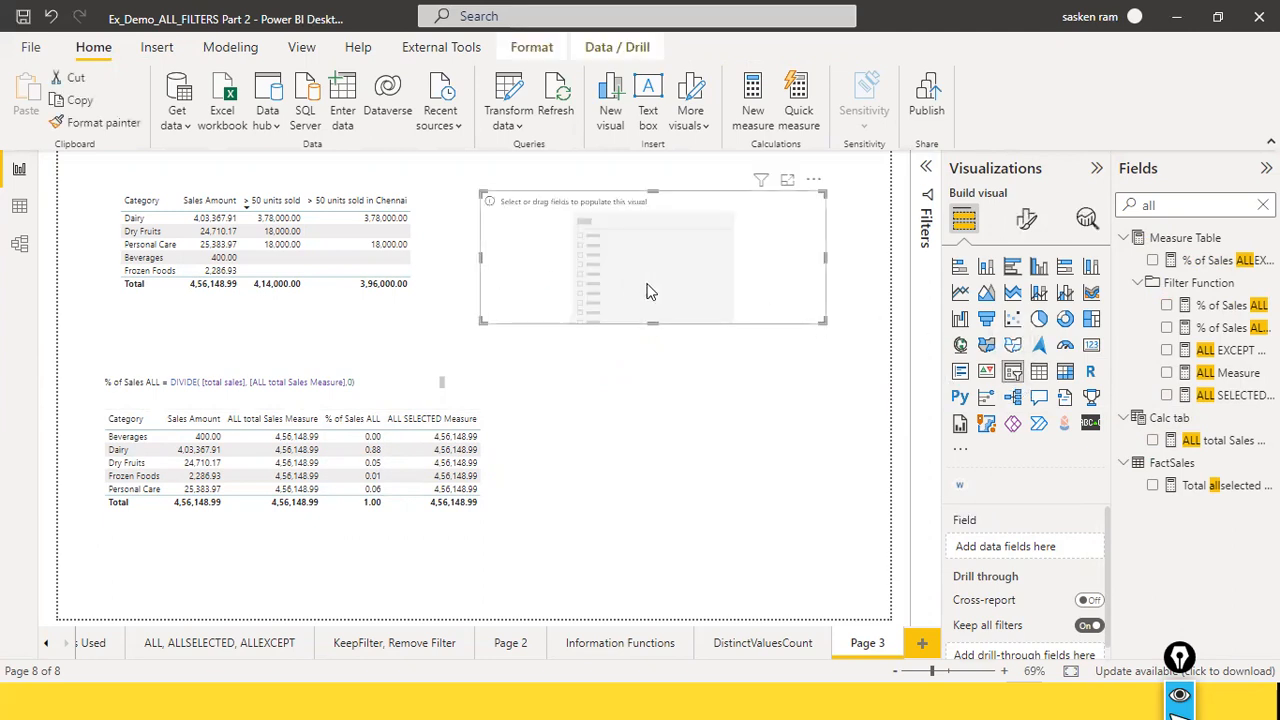
{"action": "left_click_drag", "start_coordinate": [824, 257], "coordinate": [735, 272]}
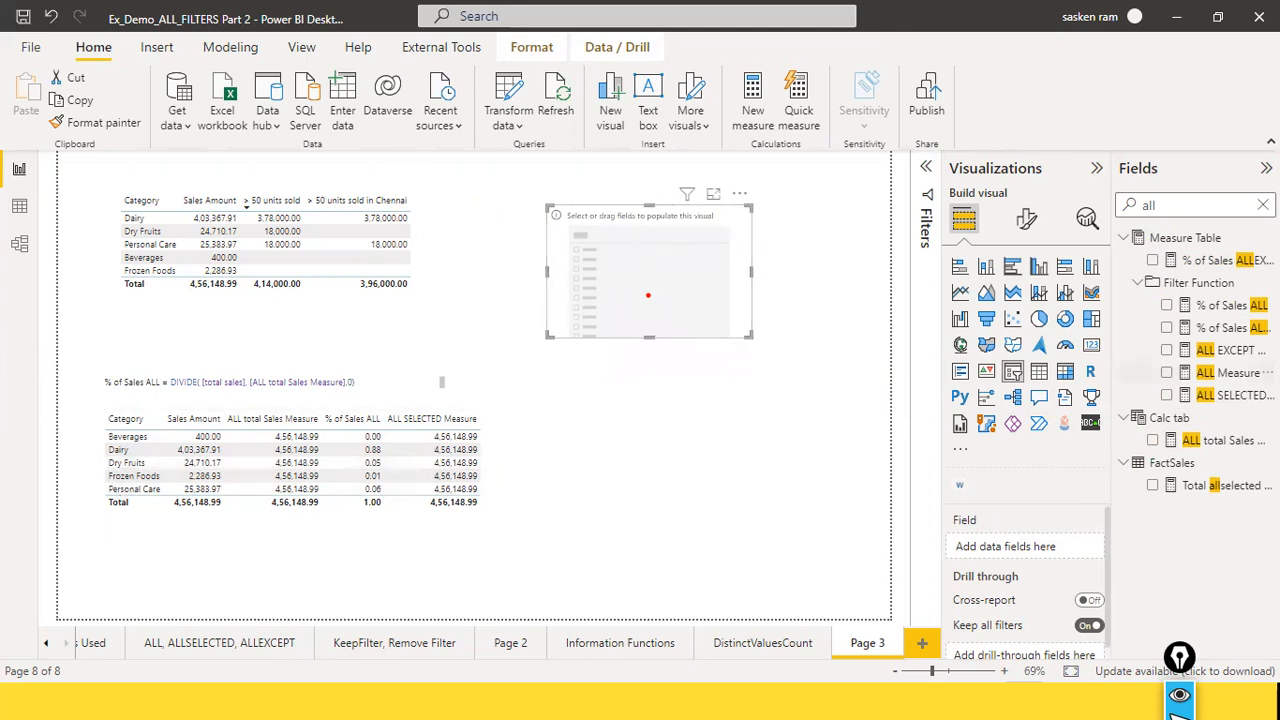
Step: Search the fields for "categ" and populate the slicer with Category from DimCategory
{"action": "left_click", "coordinate": [1262, 205]}
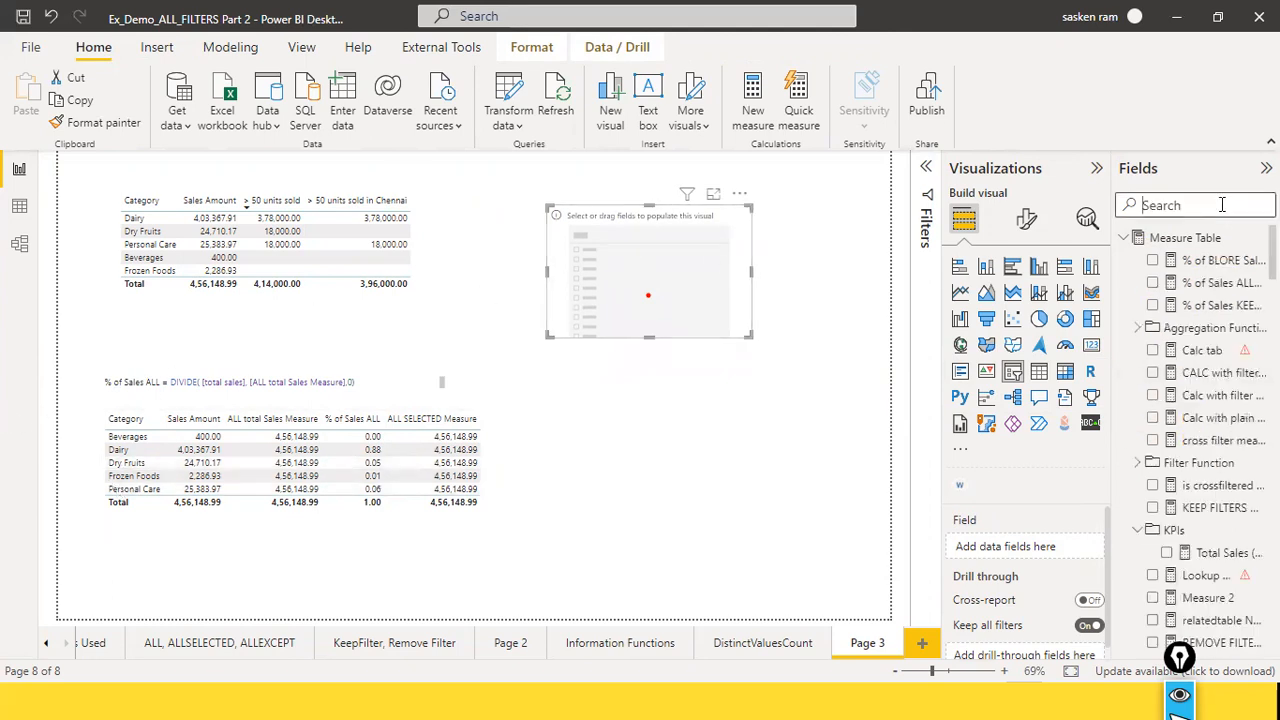
{"action": "type", "text": "cagte"}
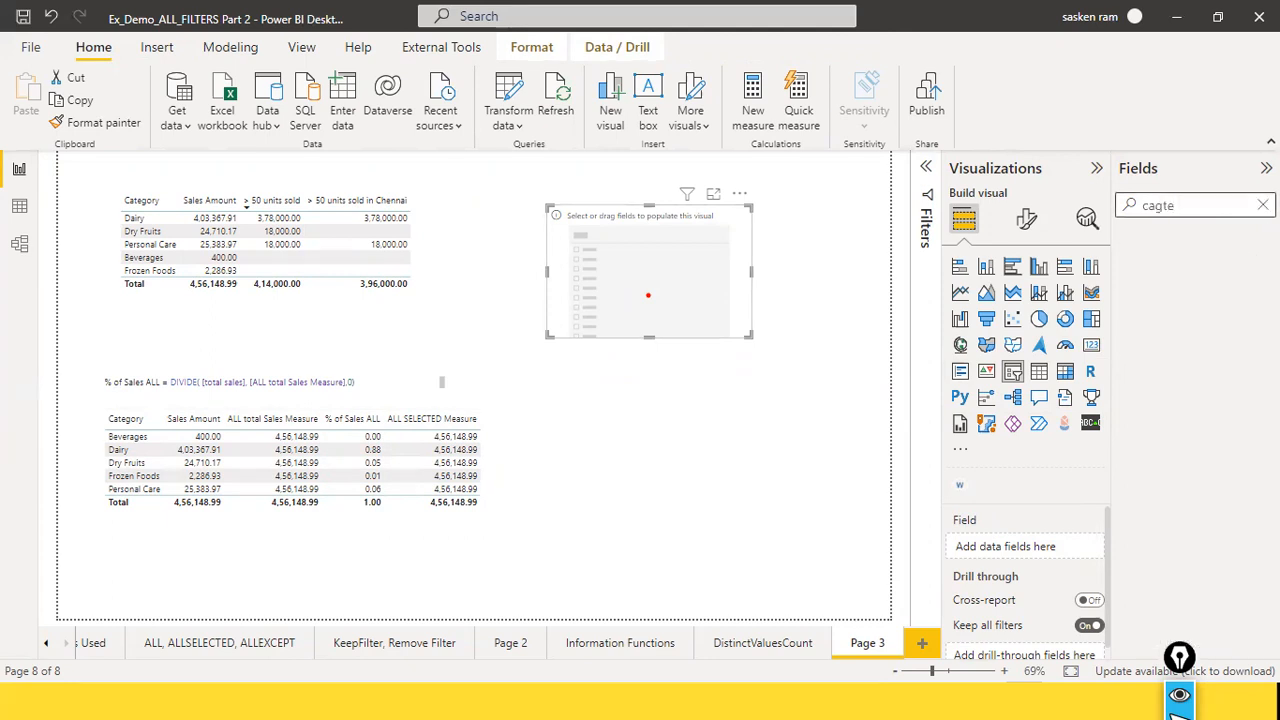
{"action": "key", "text": "BackSpace"}
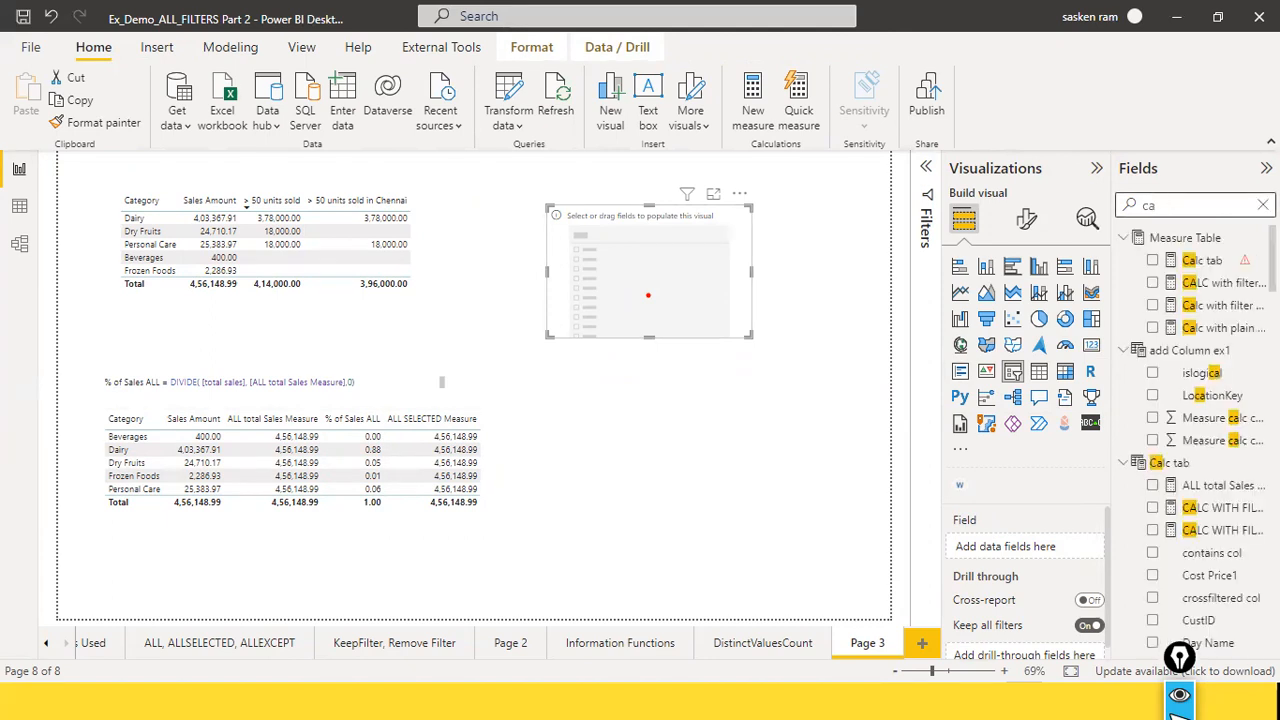
{"action": "type", "text": "teg"}
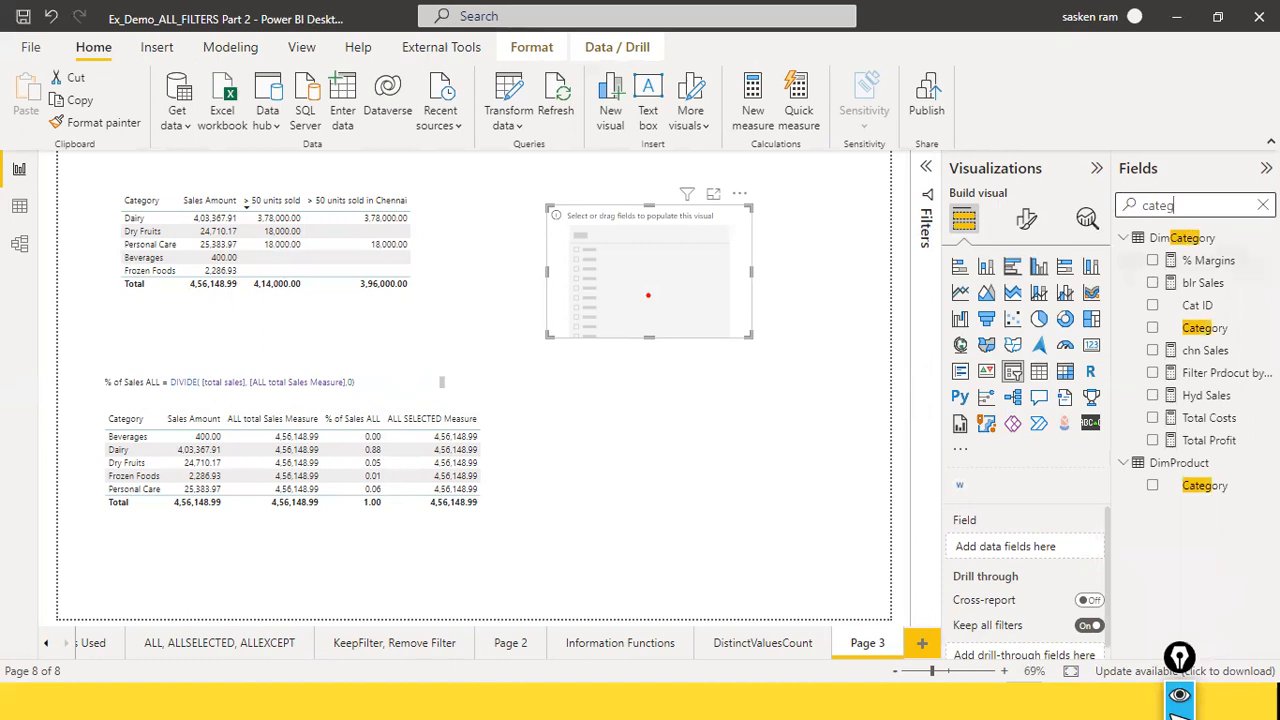
{"action": "left_click_drag", "start_coordinate": [1205, 328], "coordinate": [692, 268]}
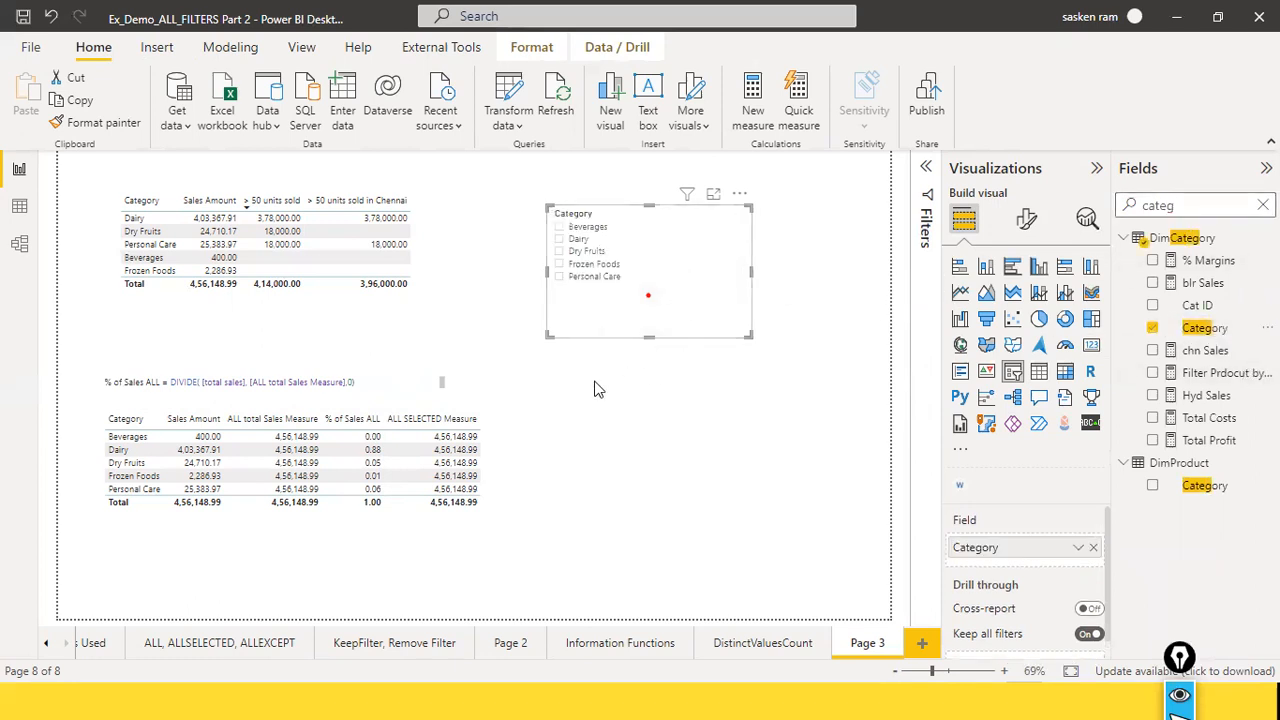
Step: Try the Category slicer with Dairy alone and with Beverages plus Dry Fruits, and clear its selections
{"action": "left_click", "coordinate": [559, 239]}
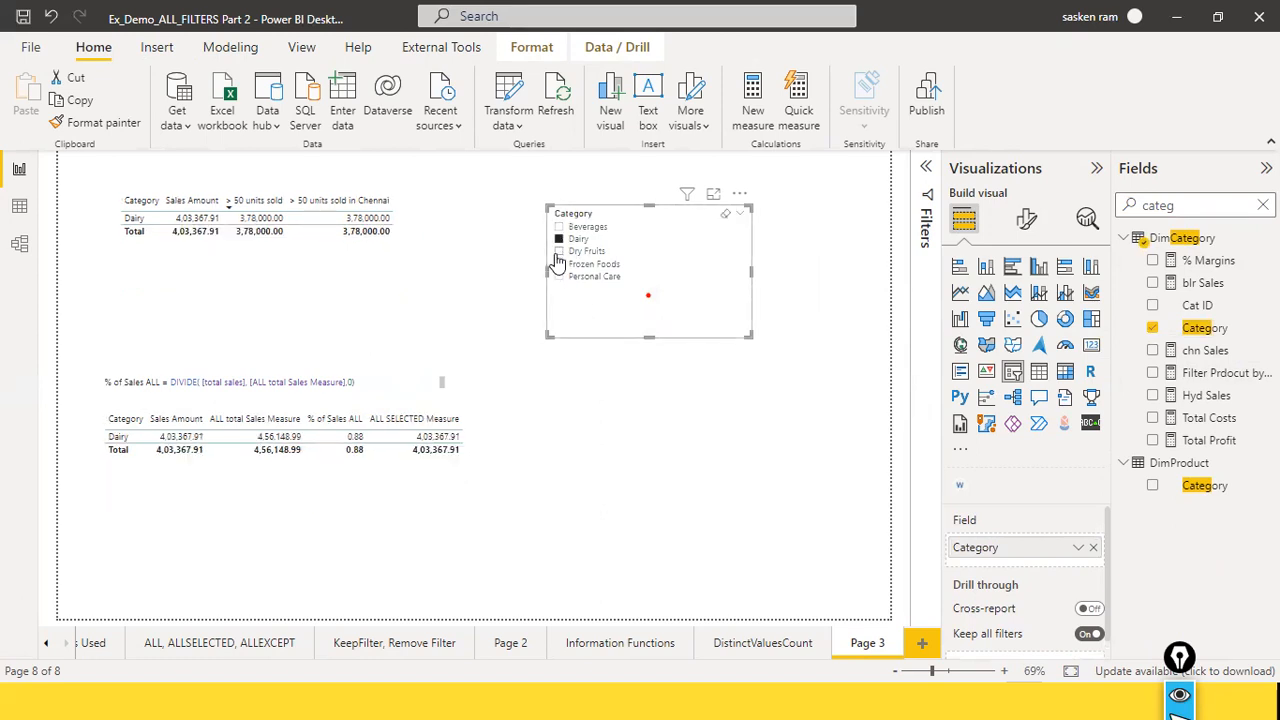
{"action": "left_click", "coordinate": [559, 240]}
{"action": "left_click", "coordinate": [559, 227]}
{"action": "left_click", "coordinate": [559, 251]}
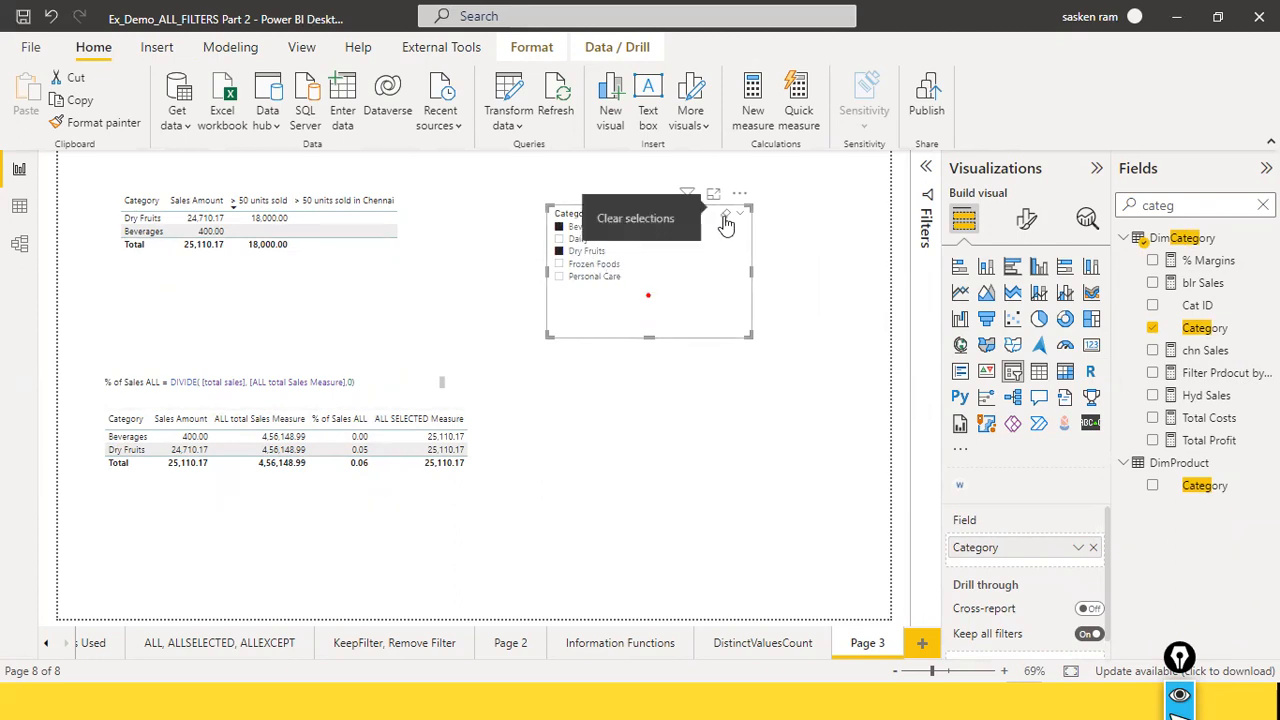
{"action": "left_click", "coordinate": [726, 220]}
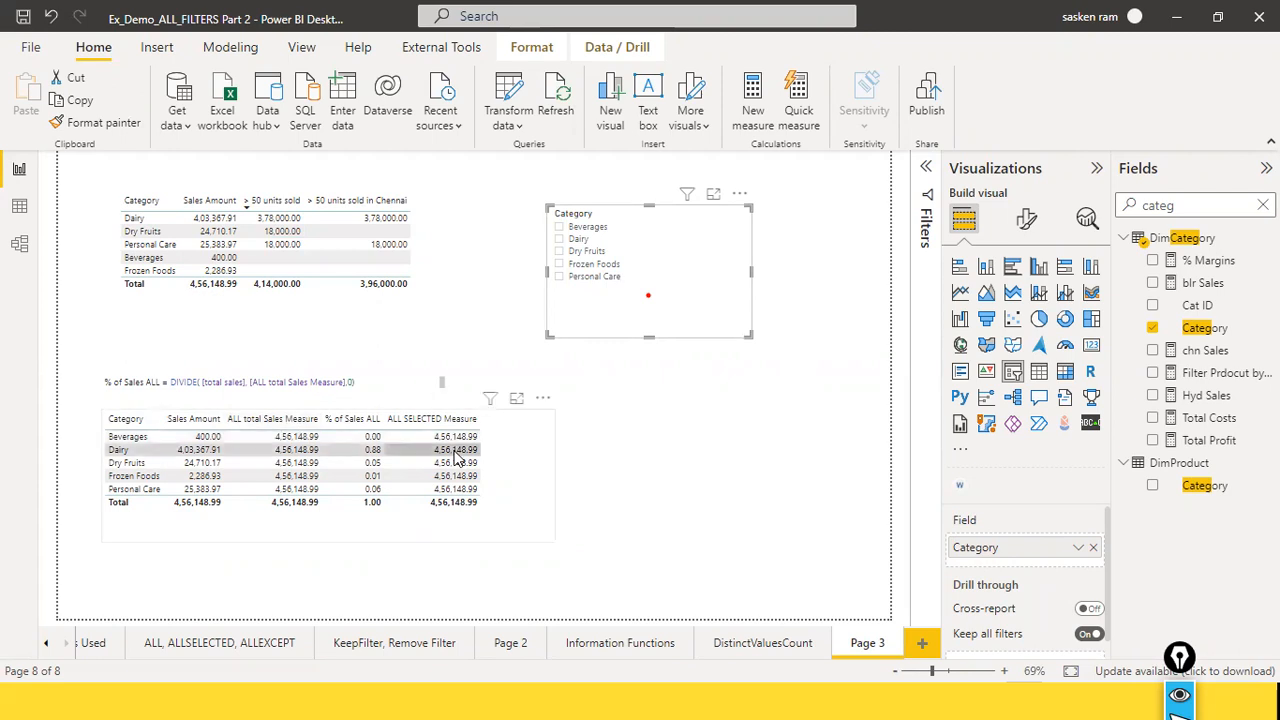
Step: Filter the page to Beverages, Dry Fruits and Frozen Foods with the Category slicer, and check the ALL SELECTED Measure column
{"action": "left_click", "coordinate": [559, 227]}
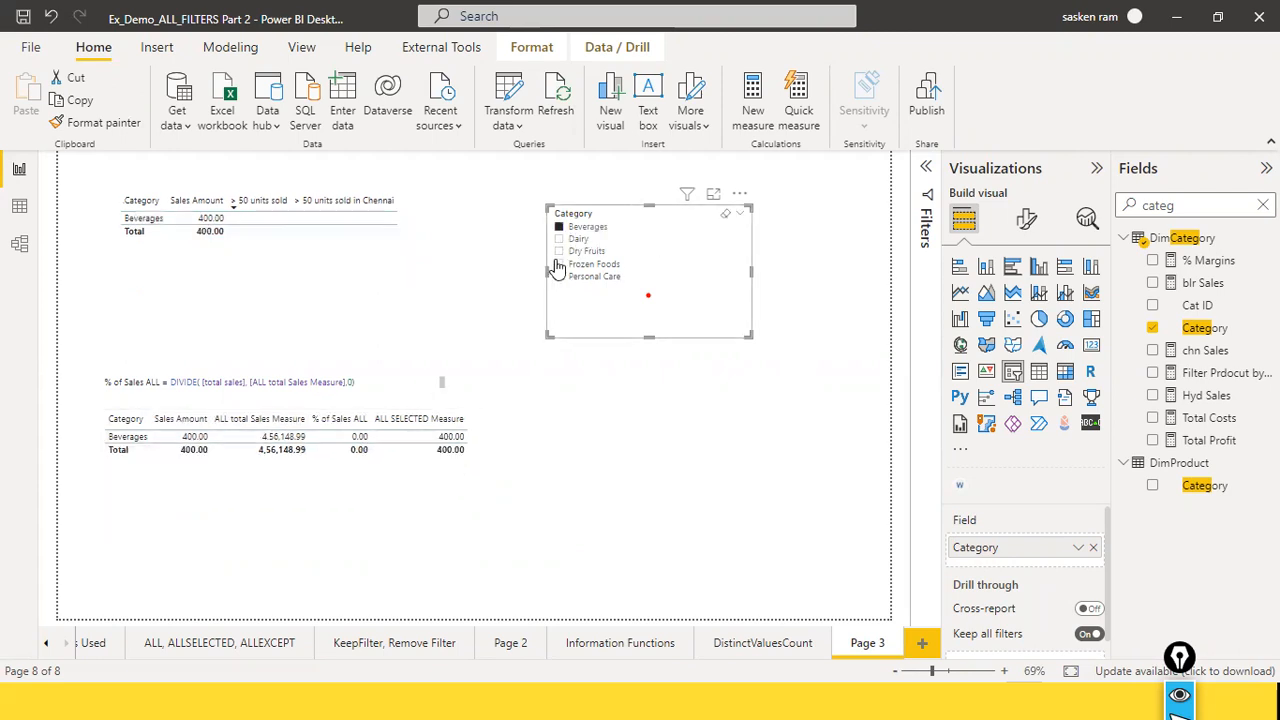
{"action": "left_click", "coordinate": [560, 251], "text": "ctrl"}
{"action": "left_click", "coordinate": [559, 264], "text": "ctrl"}
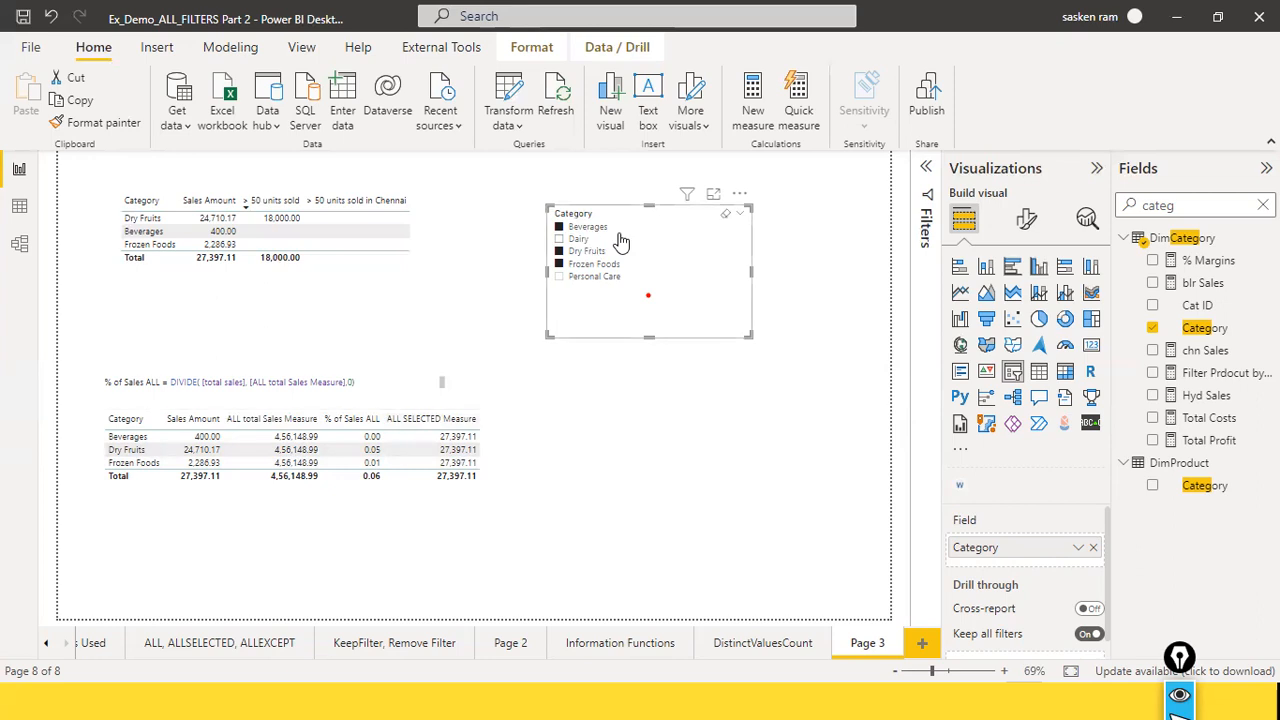
{"action": "left_click", "coordinate": [466, 421]}
{"action": "left_click", "coordinate": [742, 406]}
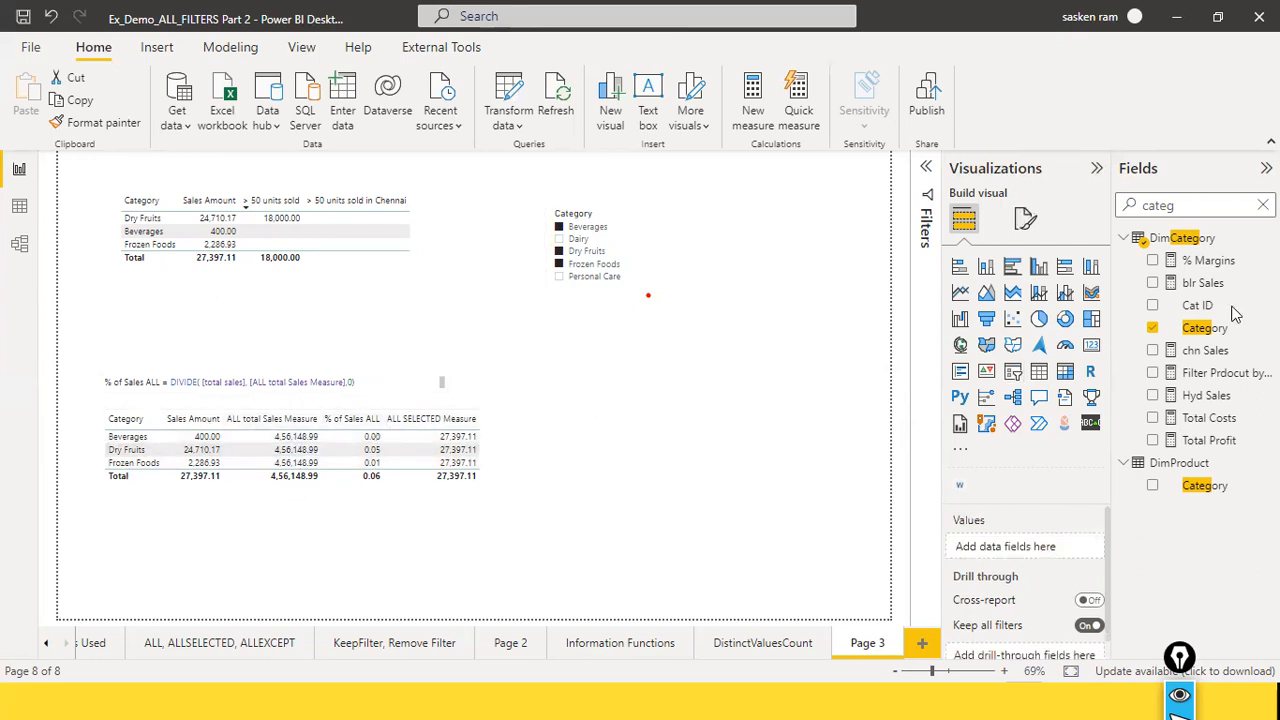
Step: Search the fields for "all" and open the formula of the Total allselected Sales % measure in FactSales
{"action": "left_click", "coordinate": [1262, 205]}
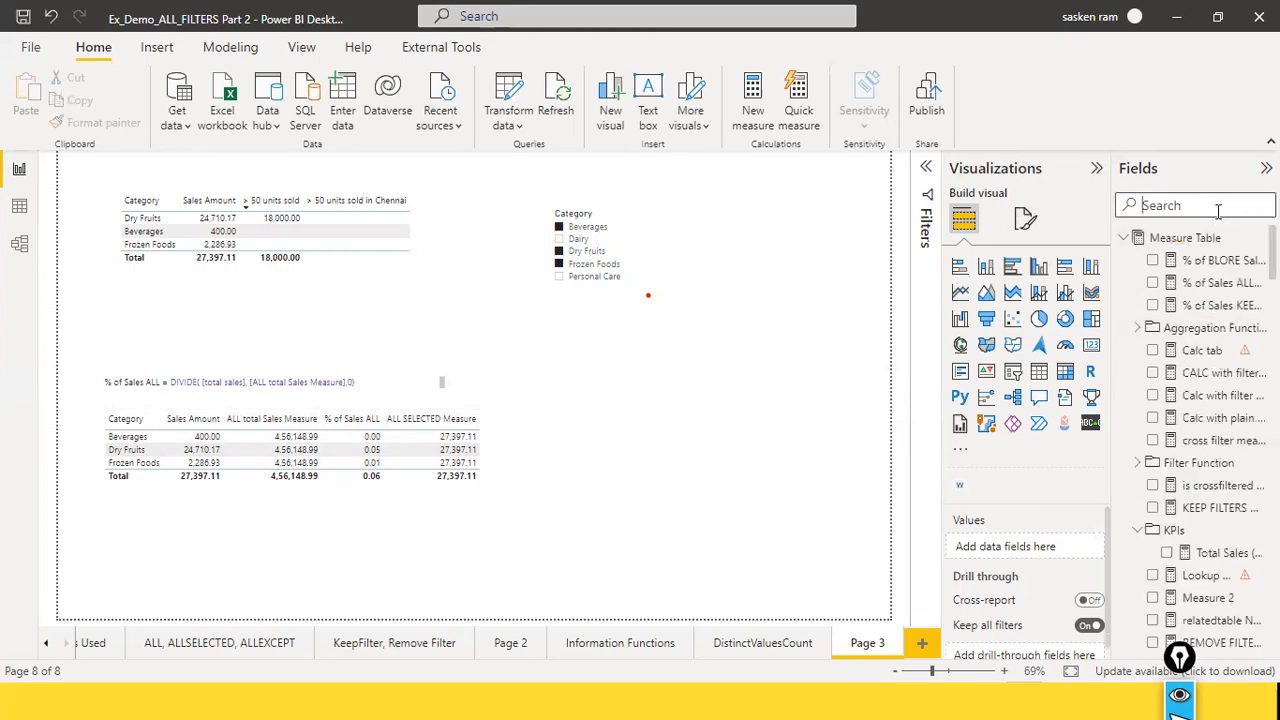
{"action": "type", "text": "ll"}
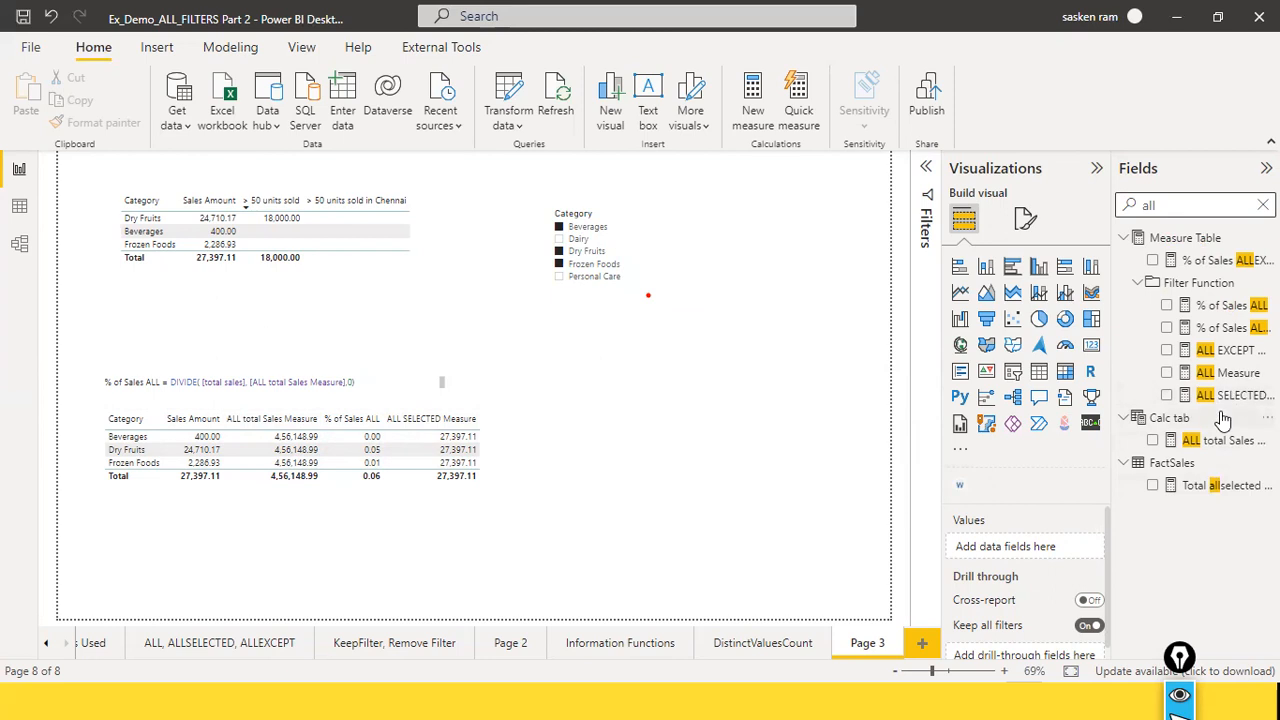
{"action": "left_click", "coordinate": [1226, 490]}
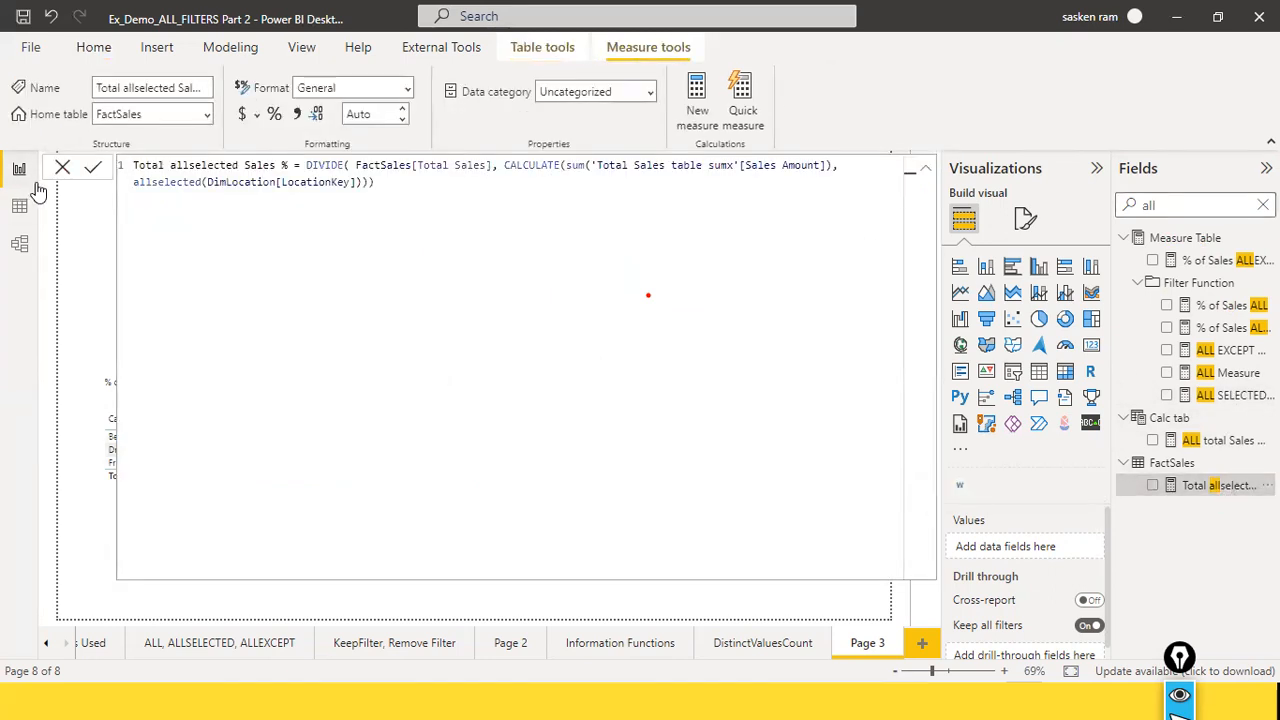
Step: Close the open formula without changes and view the formula of ALL Measure in the Filter Function folder
{"action": "left_click", "coordinate": [62, 167]}
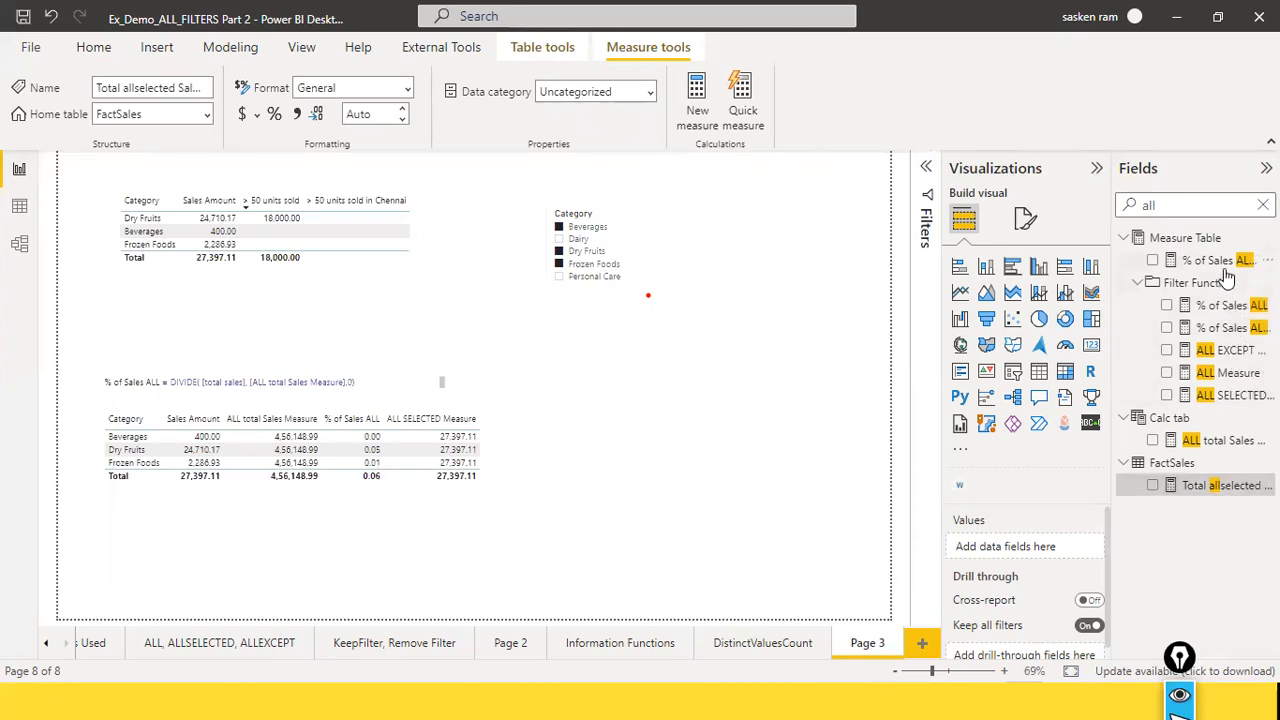
{"action": "left_click", "coordinate": [1227, 382]}
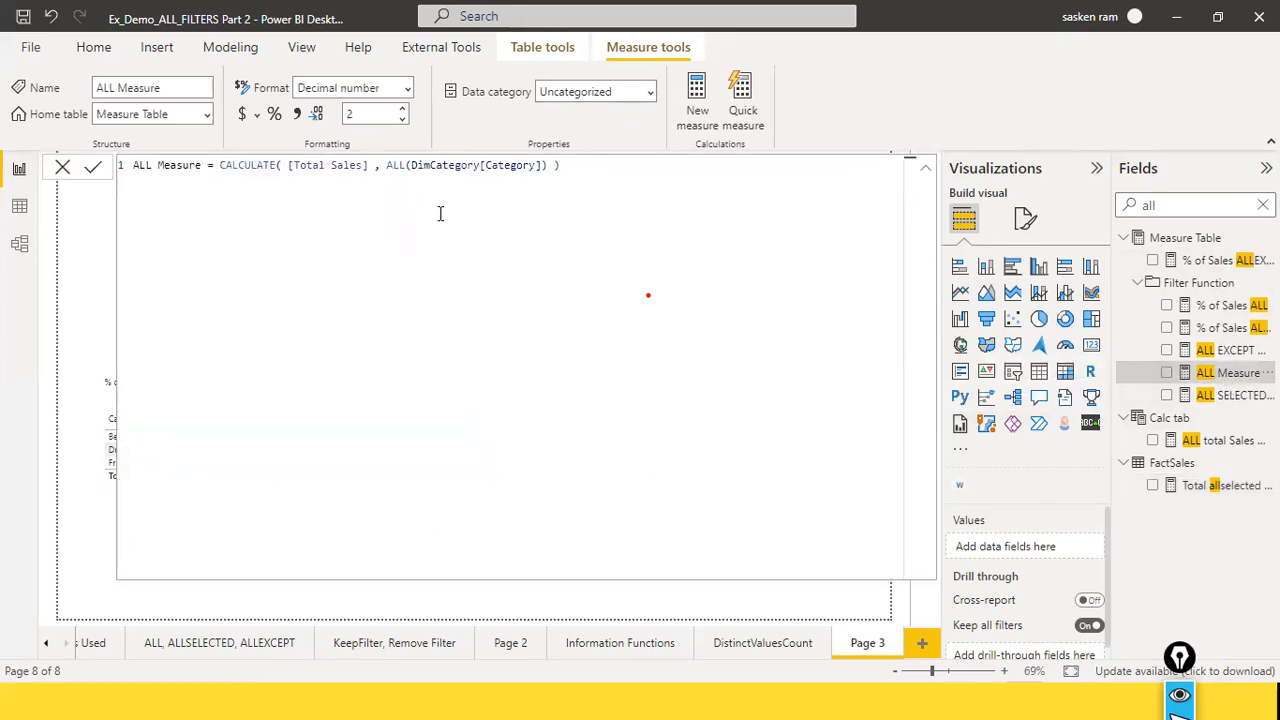
{"action": "left_click", "coordinate": [63, 167]}
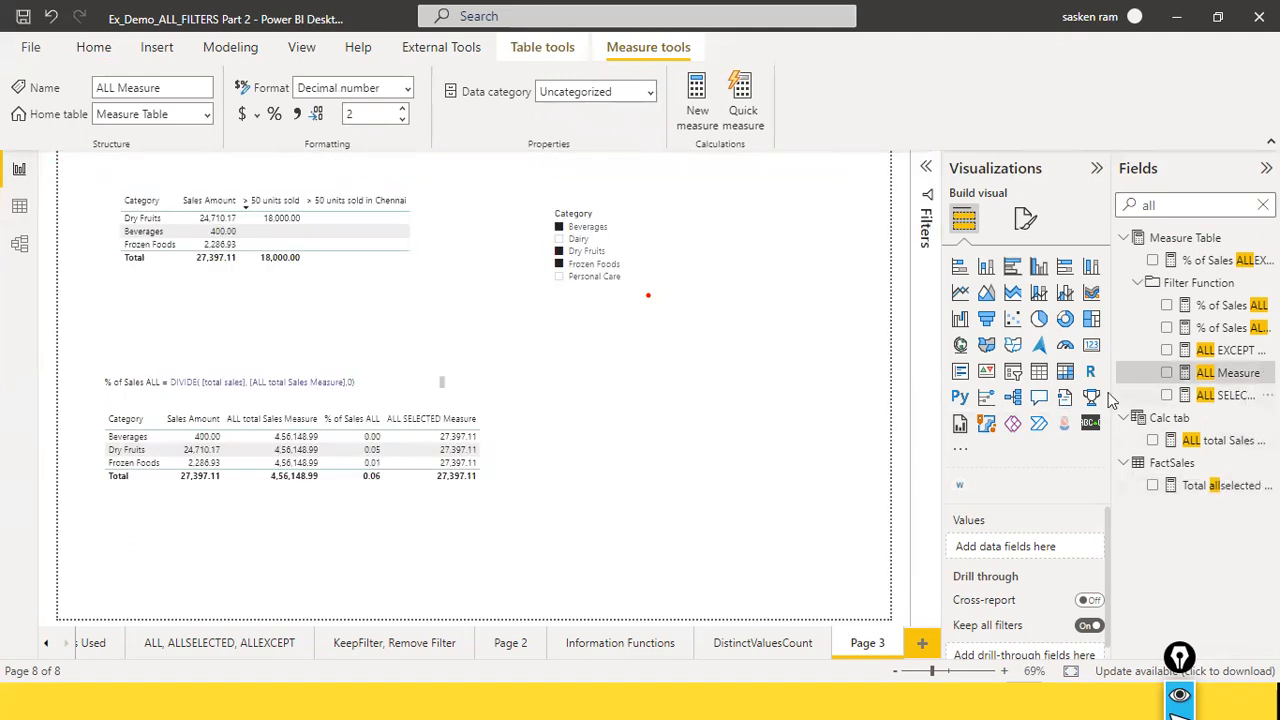
Step: Search the fields for "all total" and copy the whole formula of ALL total Sales Measure from Calc tab
{"action": "left_click", "coordinate": [508, 456]}
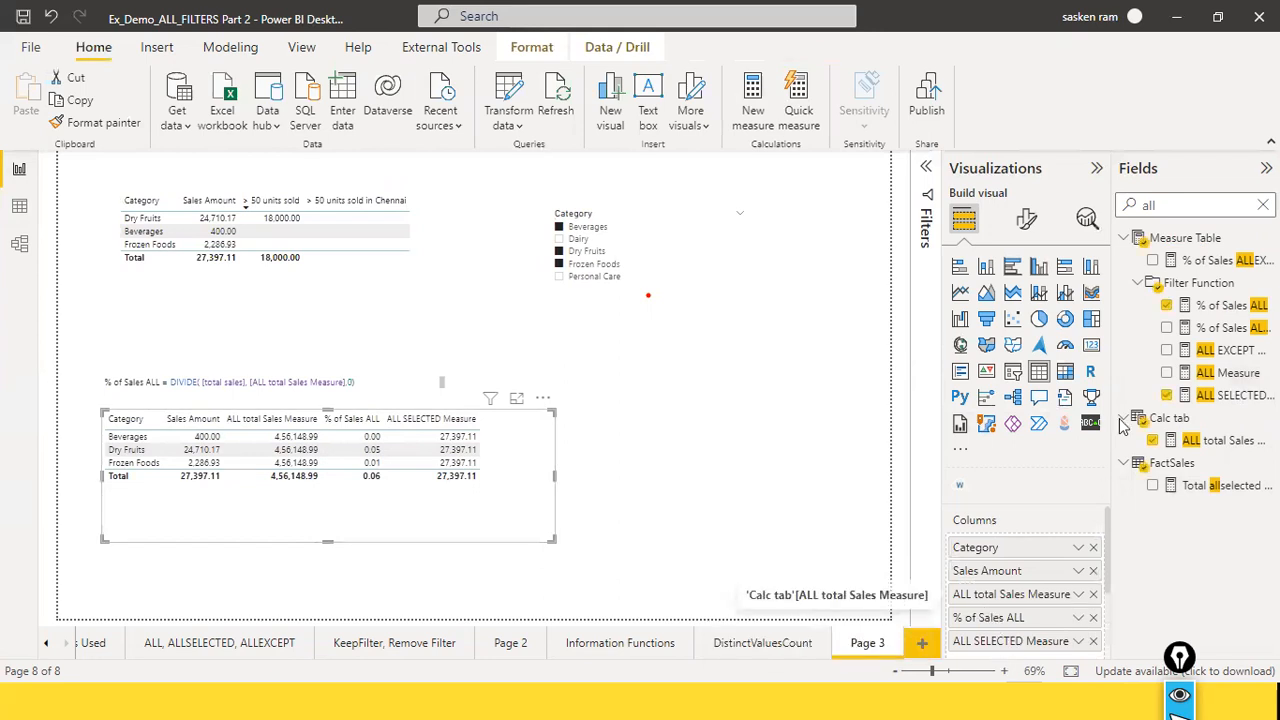
{"action": "left_click", "coordinate": [1180, 207]}
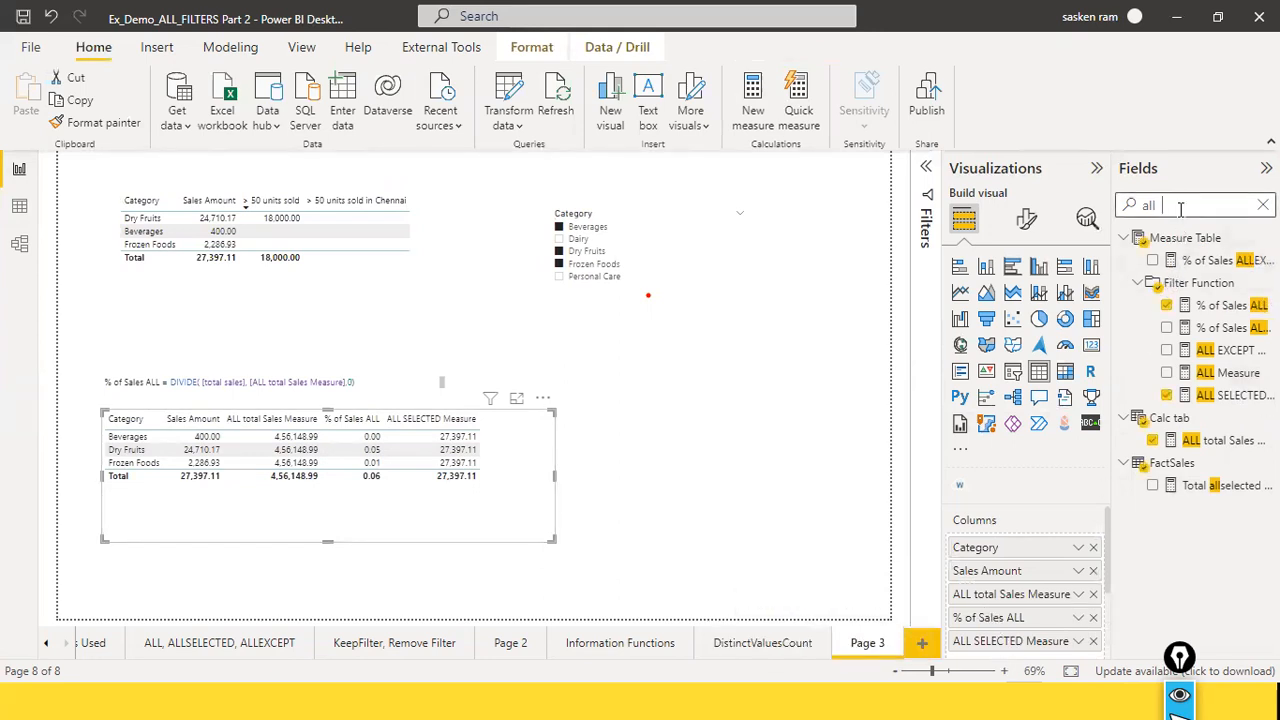
{"action": "type", "text": "total"}
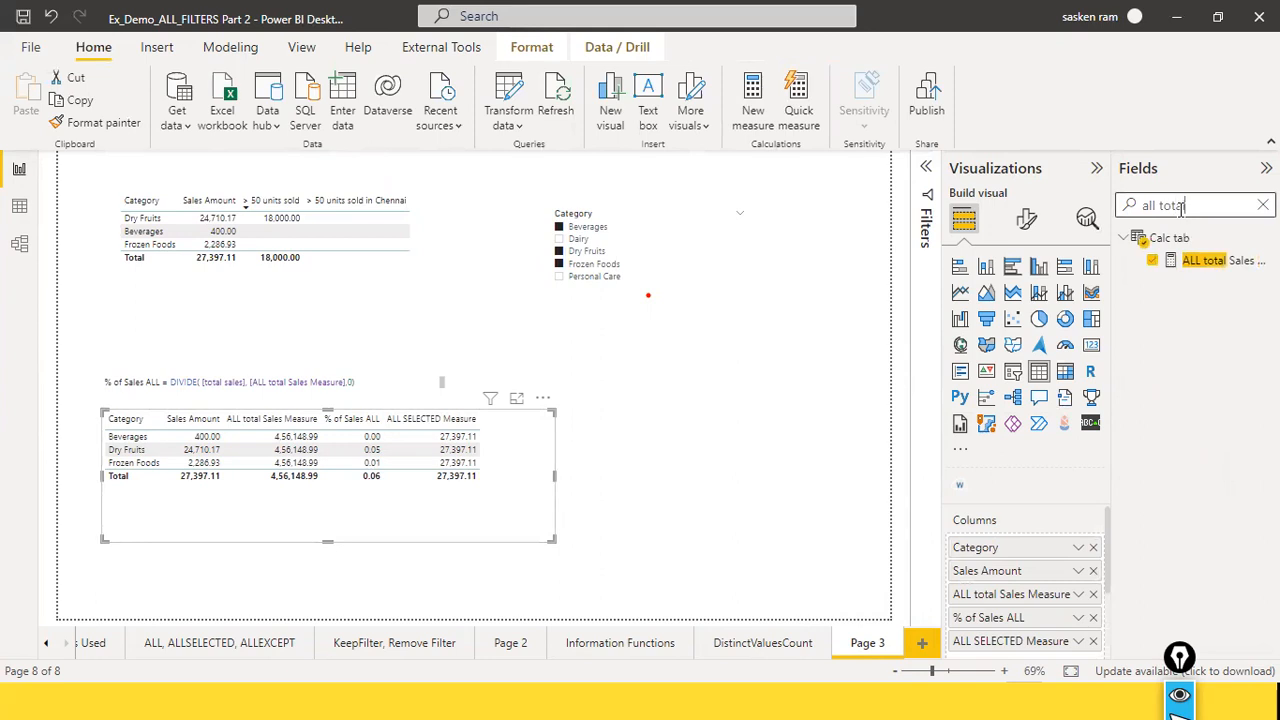
{"action": "left_click", "coordinate": [1214, 262]}
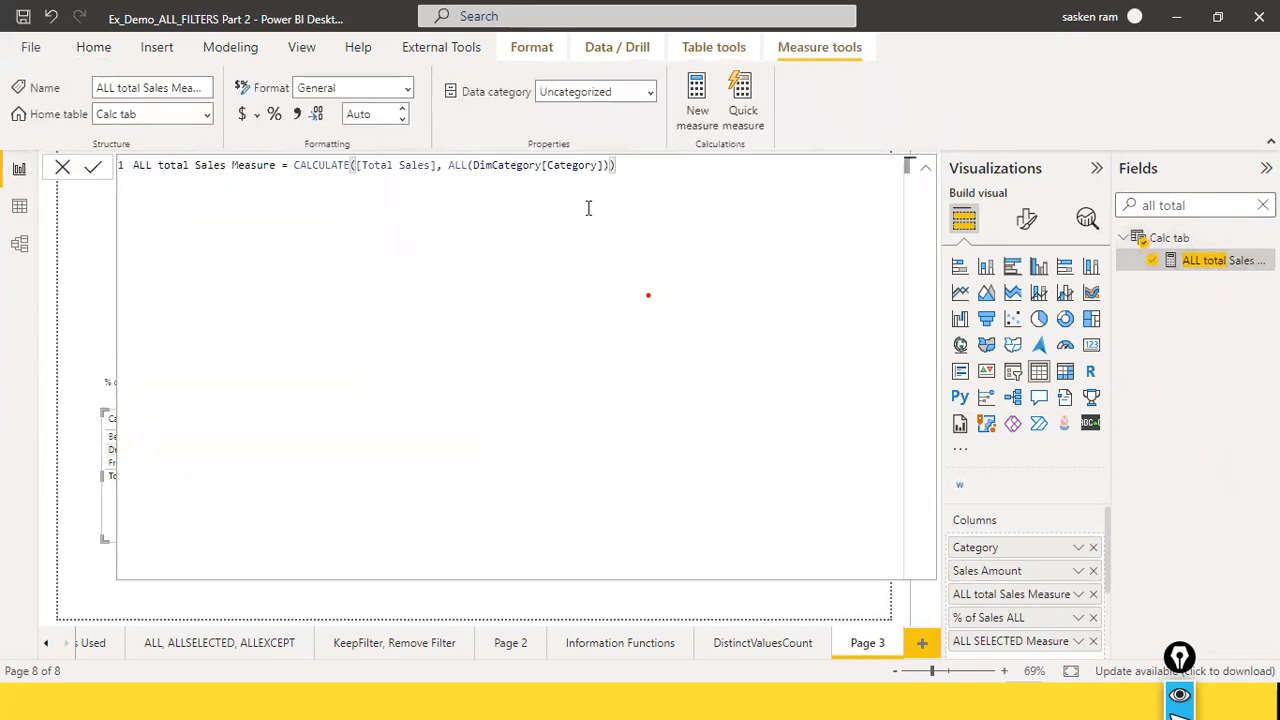
{"action": "left_click", "coordinate": [638, 178]}
{"action": "key", "text": "ctrl+a"}
{"action": "key", "text": "ctrl+c"}
{"action": "left_click", "coordinate": [68, 172]}
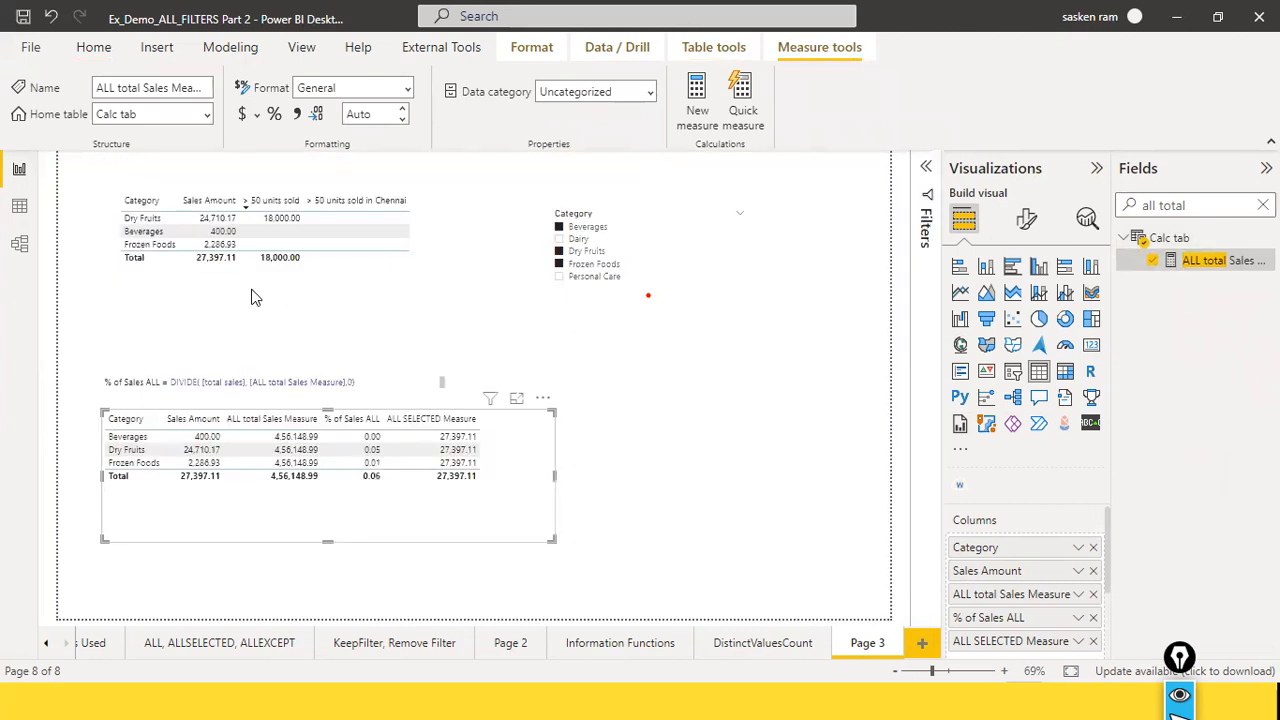
Step: Paste the ALL total Sales Measure formula on its own line above the % of Sales ALL formula in the text box
{"action": "left_click", "coordinate": [391, 376]}
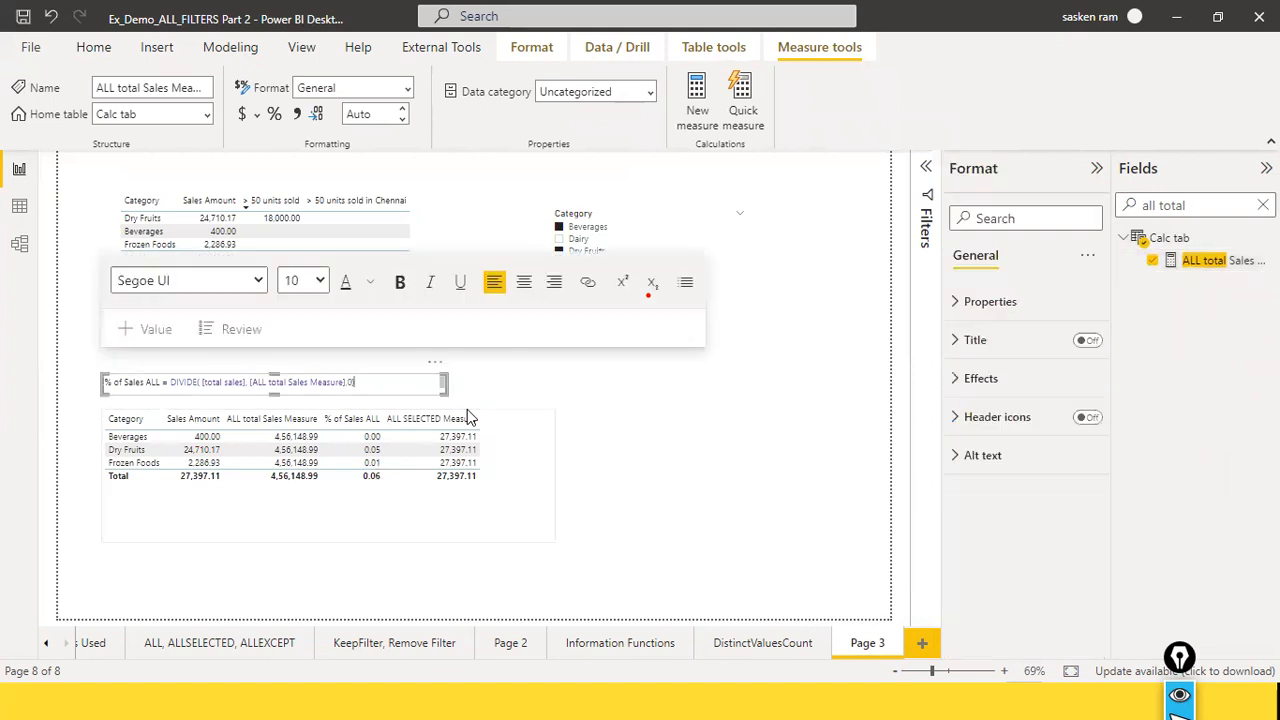
{"action": "key", "text": "Return"}
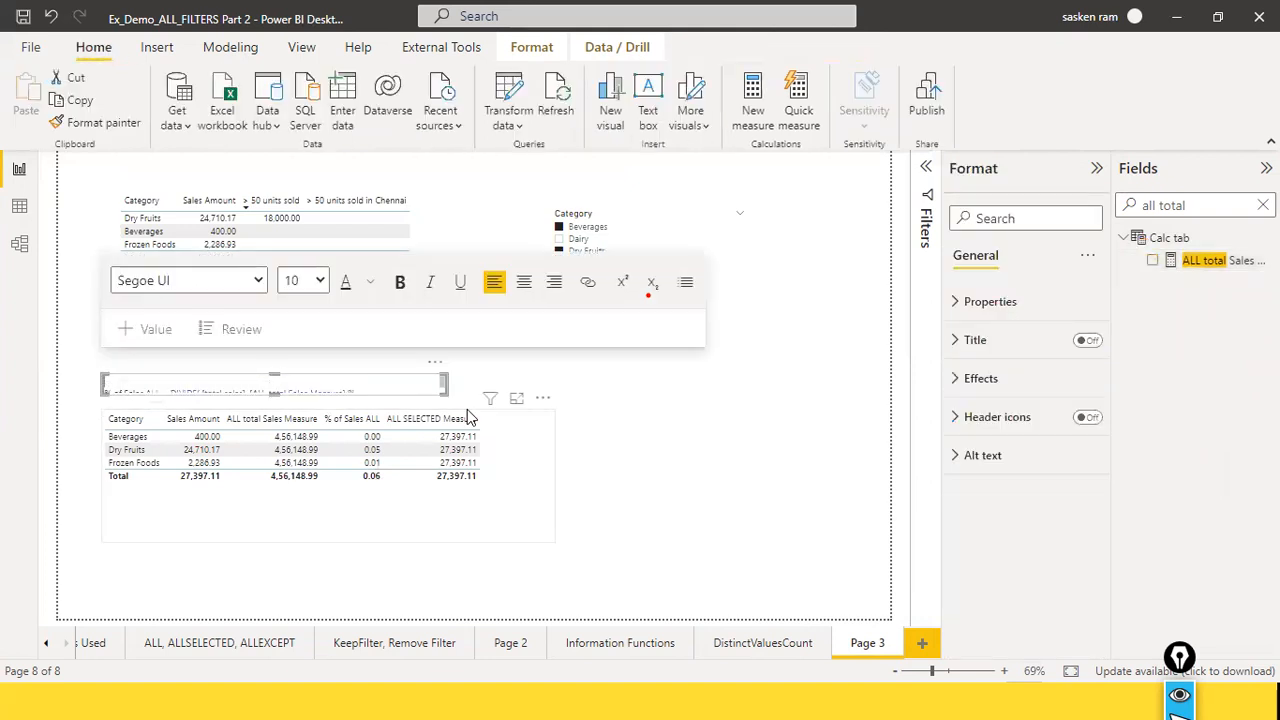
{"action": "key", "text": "ctrl+v"}
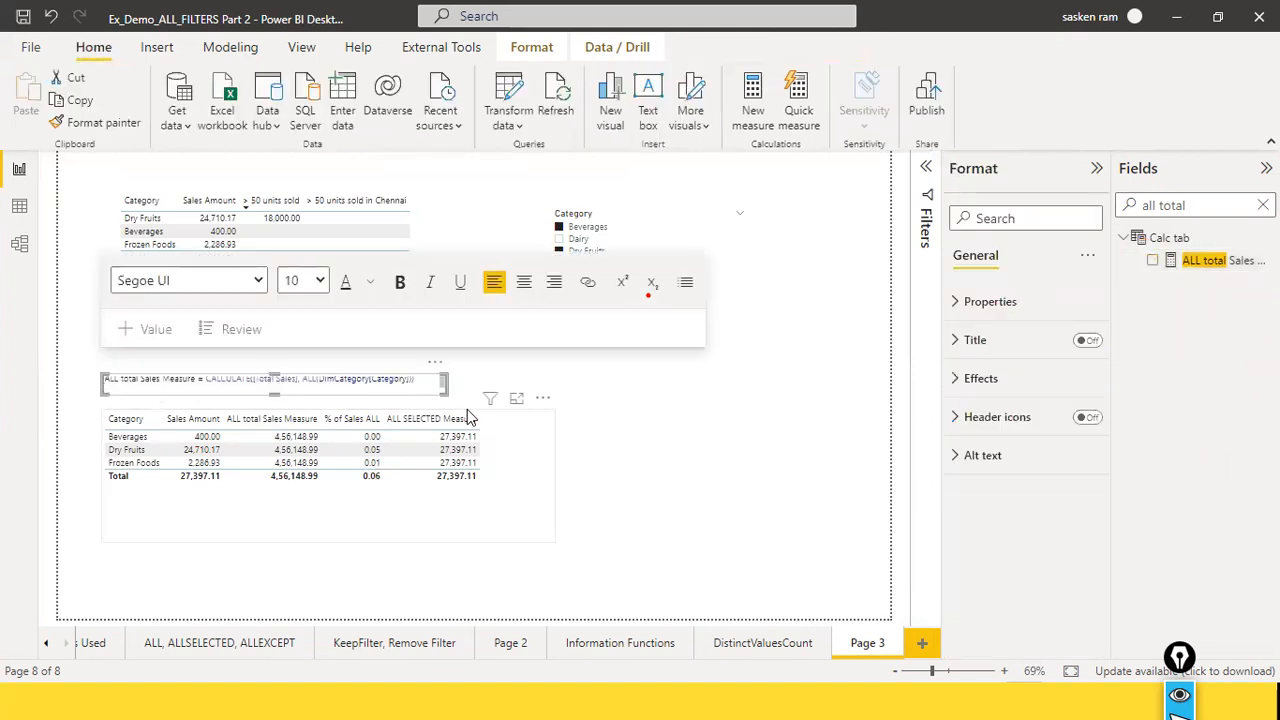
Step: Move the formula text box up and enlarge it so both formula lines fit above the lower category table
{"action": "left_click_drag", "start_coordinate": [419, 375], "coordinate": [423, 347]}
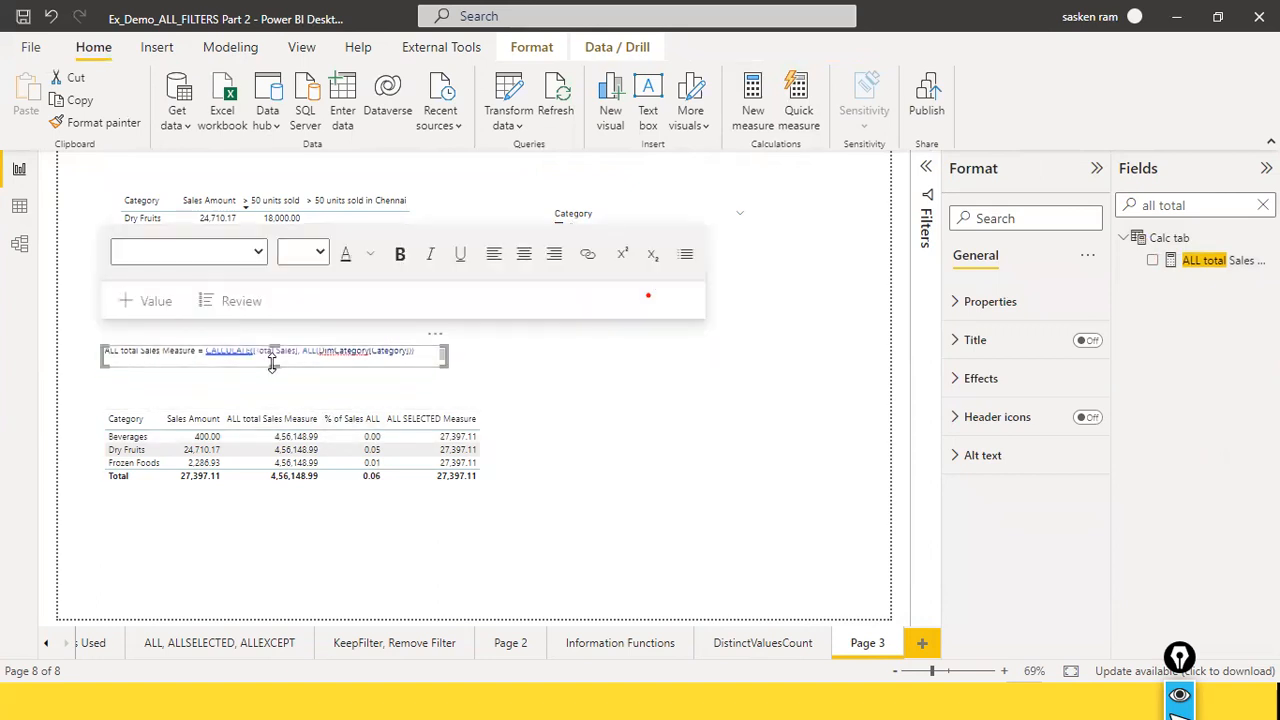
{"action": "left_click", "coordinate": [272, 363]}
{"action": "type", "text": "% of Sales ALL = DIVIDE([total sales], [ALL total Sales Measure],0)"}
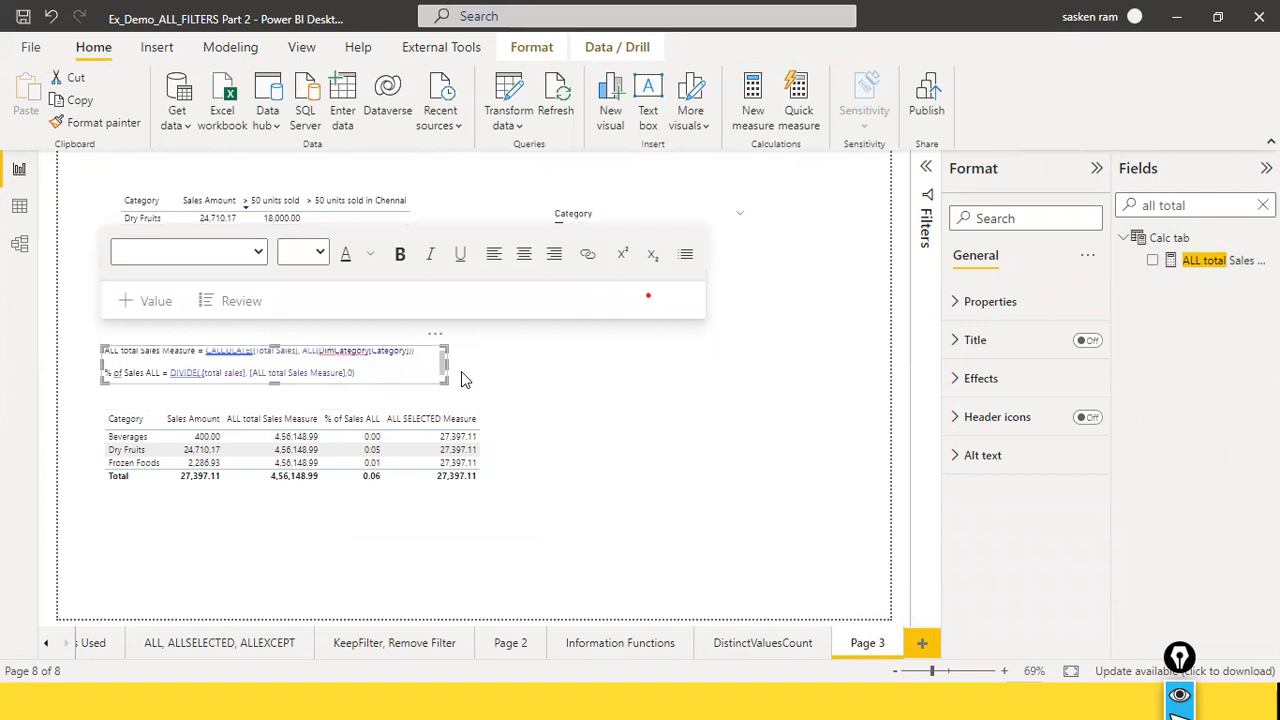
{"action": "left_click_drag", "start_coordinate": [445, 362], "coordinate": [474, 362]}
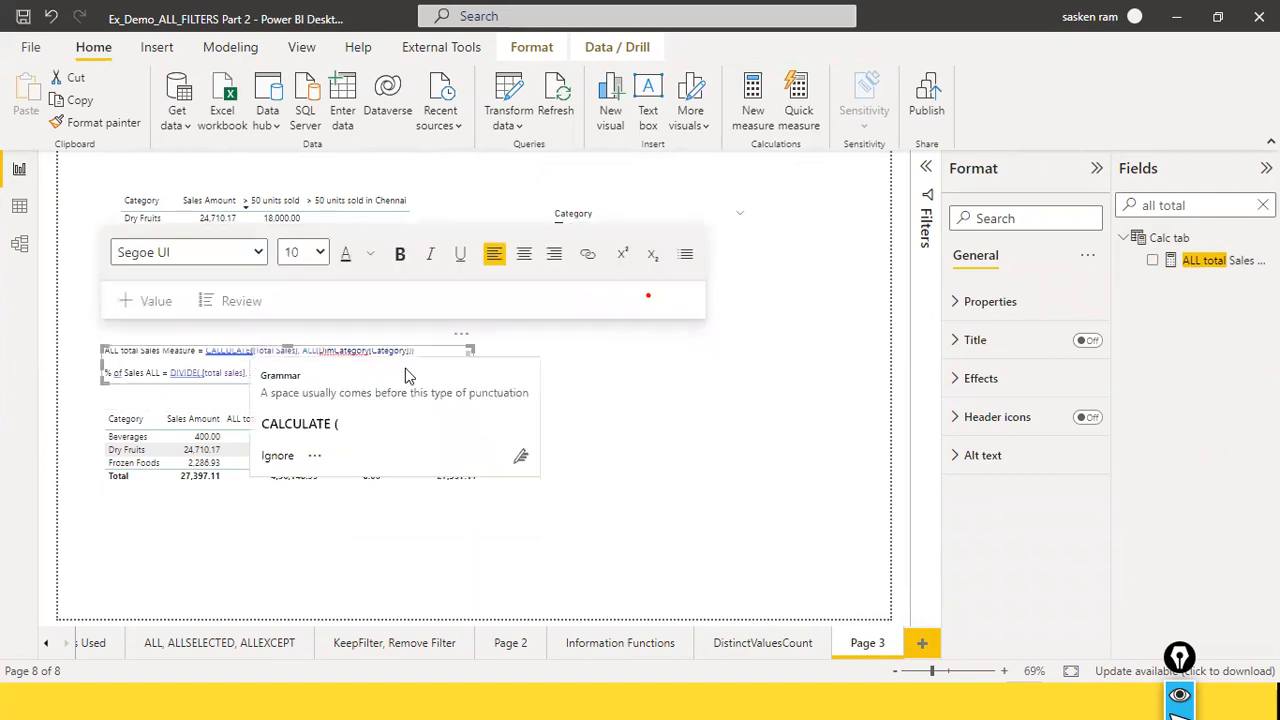
{"action": "left_click", "coordinate": [652, 463]}
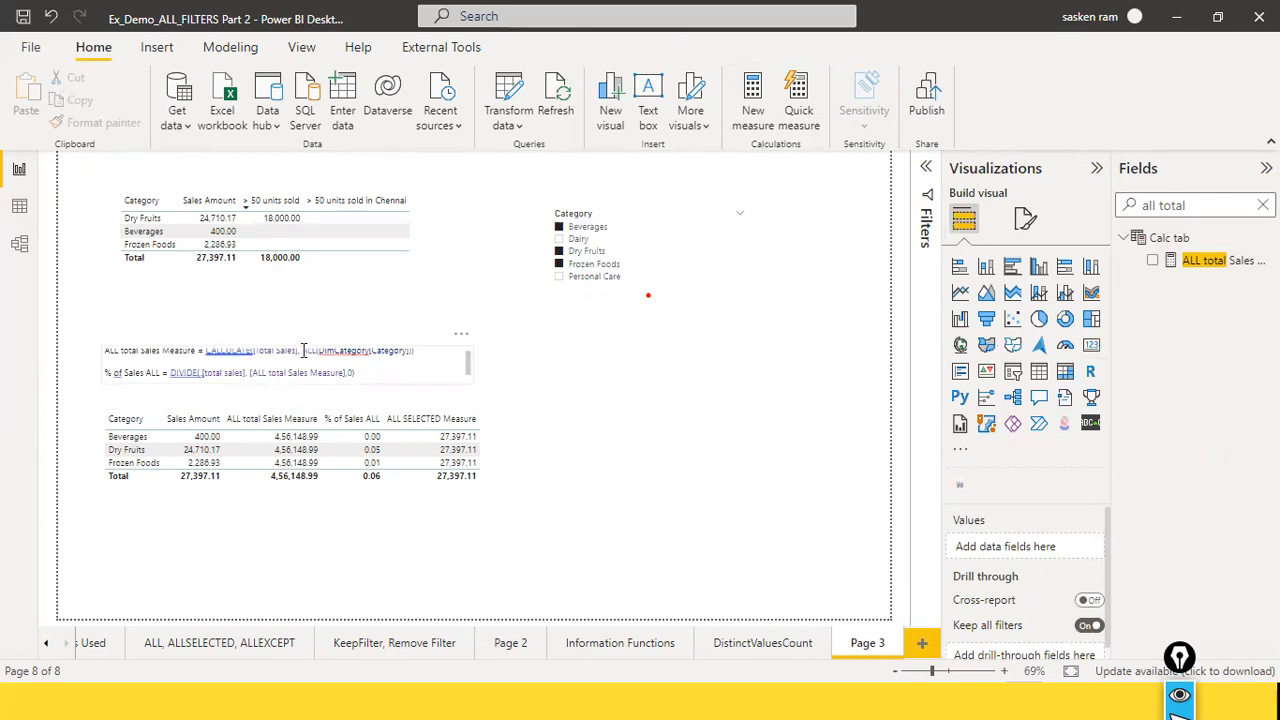
{"action": "left_click_drag", "start_coordinate": [303, 350], "coordinate": [321, 353]}
{"action": "left_click", "coordinate": [396, 357]}
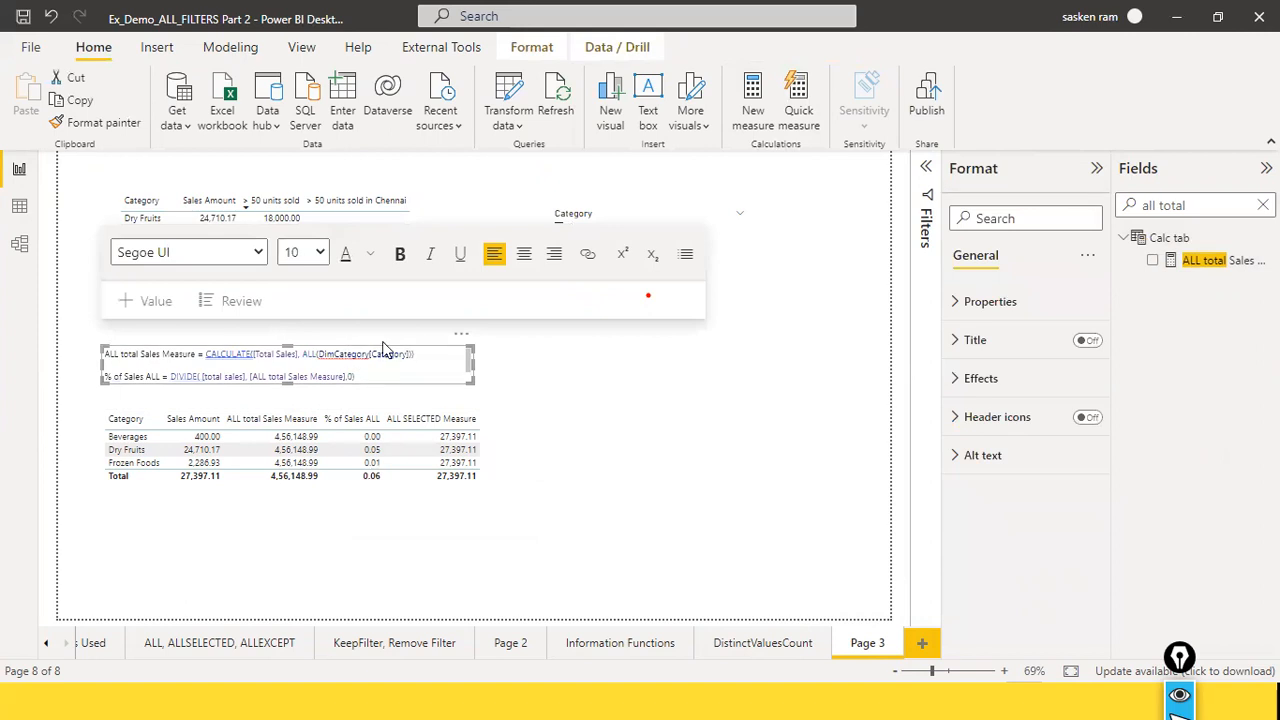
{"action": "left_click", "coordinate": [585, 434]}
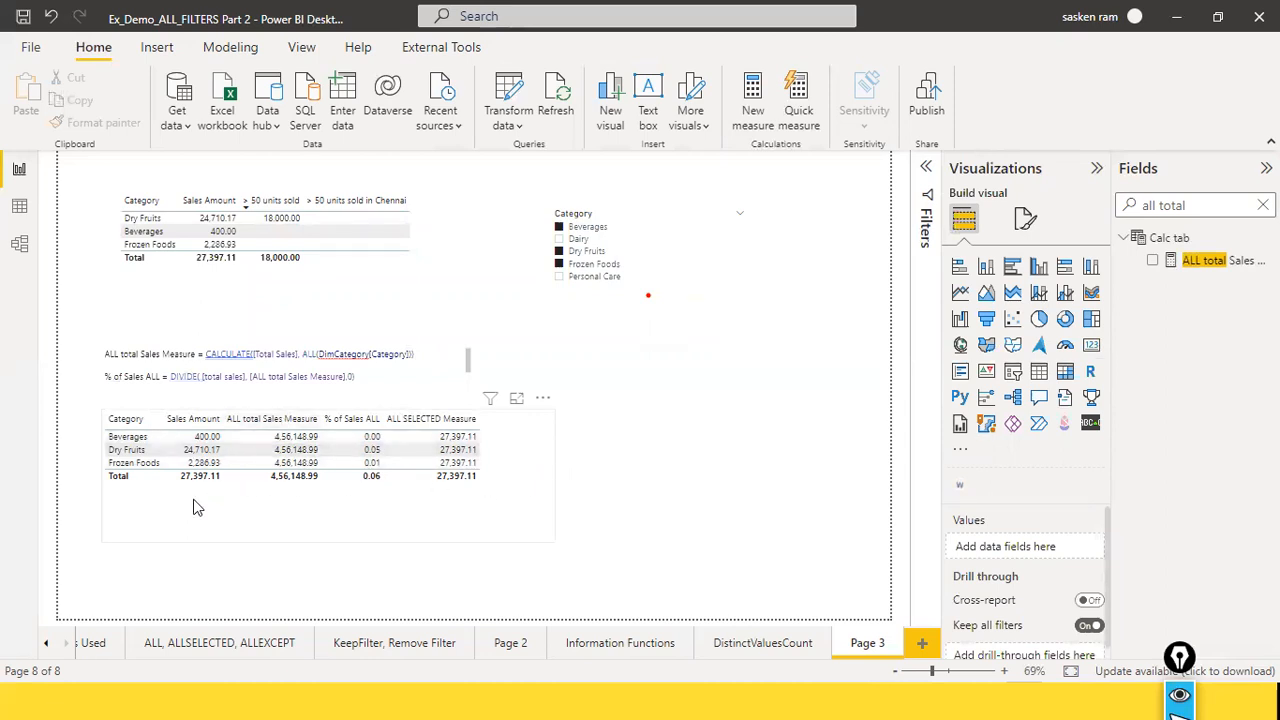
Step: Compare the ALL total Sales Measure, % of Sales ALL and ALL SELECTED Measure columns with the formulas in the text box
{"action": "left_click", "coordinate": [506, 481]}
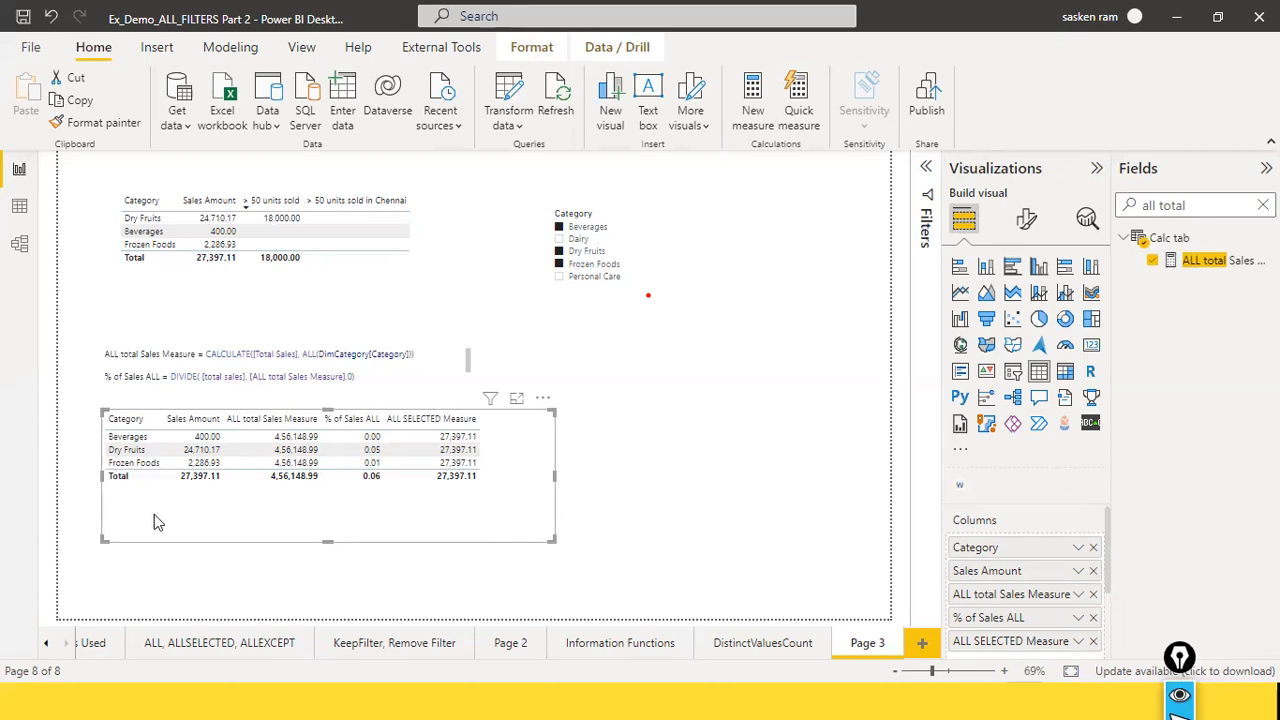
{"action": "left_click", "coordinate": [455, 418]}
{"action": "left_click", "coordinate": [408, 418]}
{"action": "left_click", "coordinate": [262, 418]}
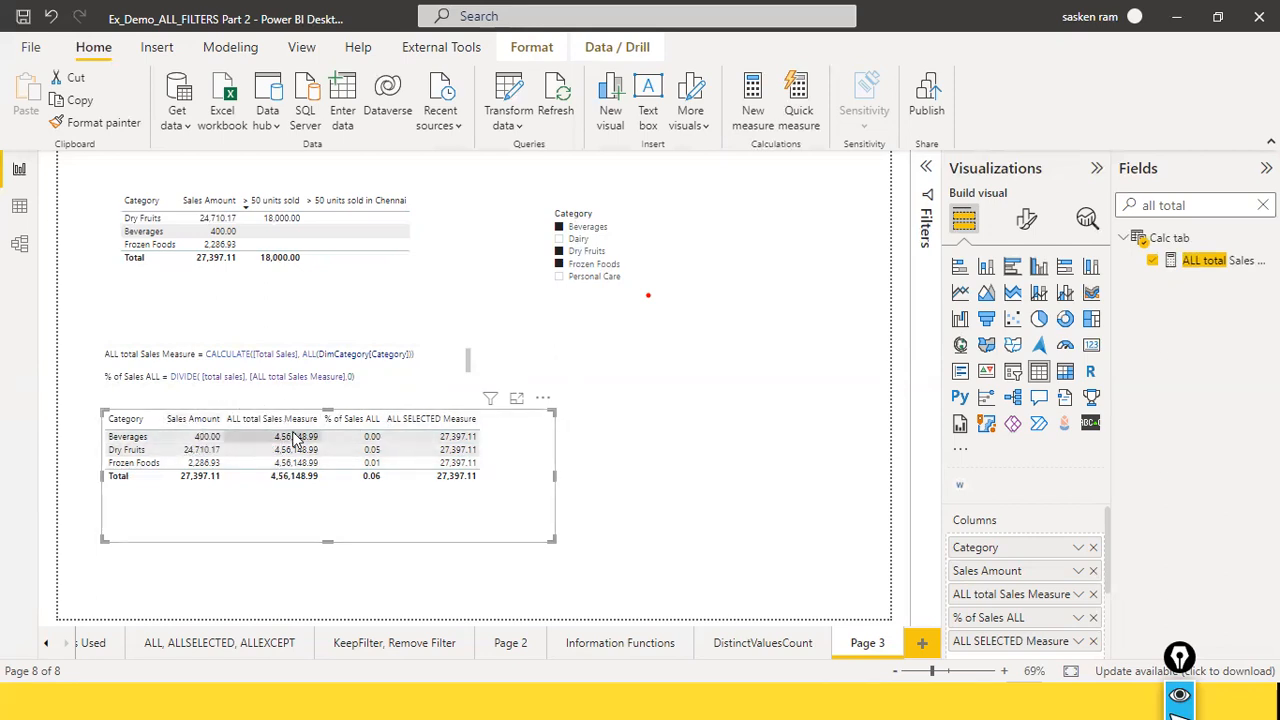
{"action": "left_click", "coordinate": [265, 354]}
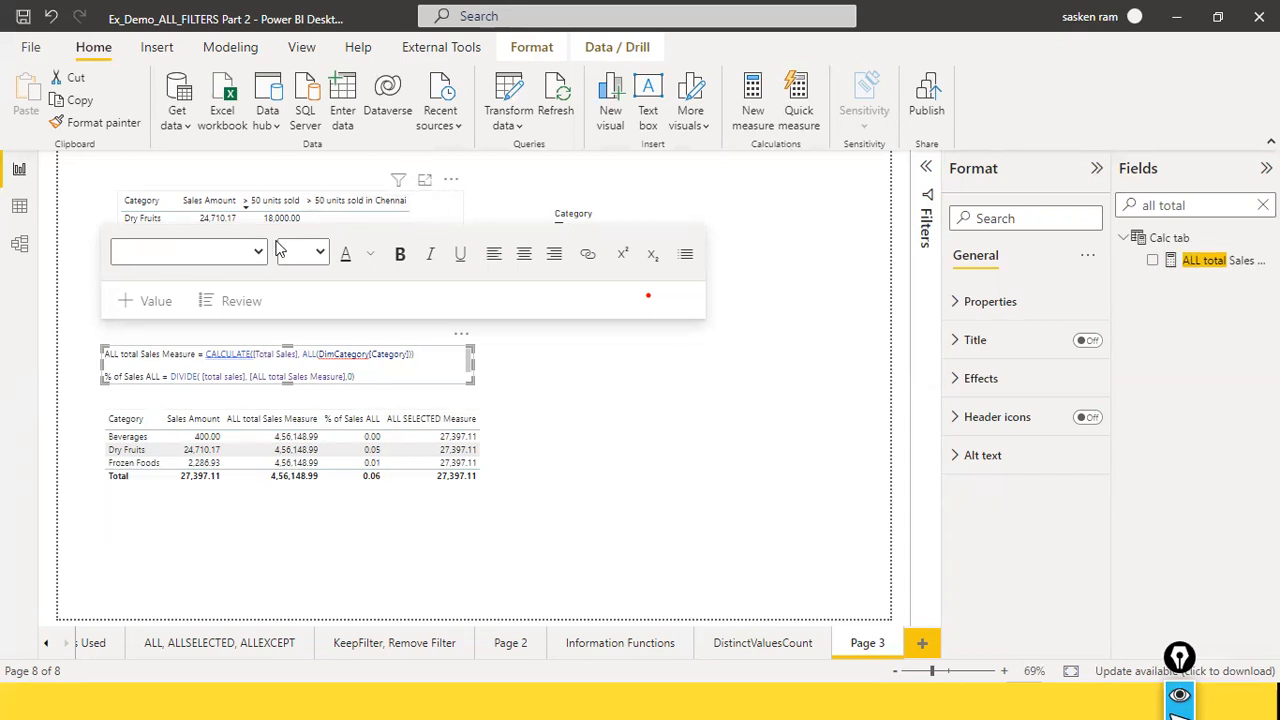
Step: Add Dairy to the Category slicer selection and remove Frozen Foods from it
{"action": "left_click", "coordinate": [290, 270]}
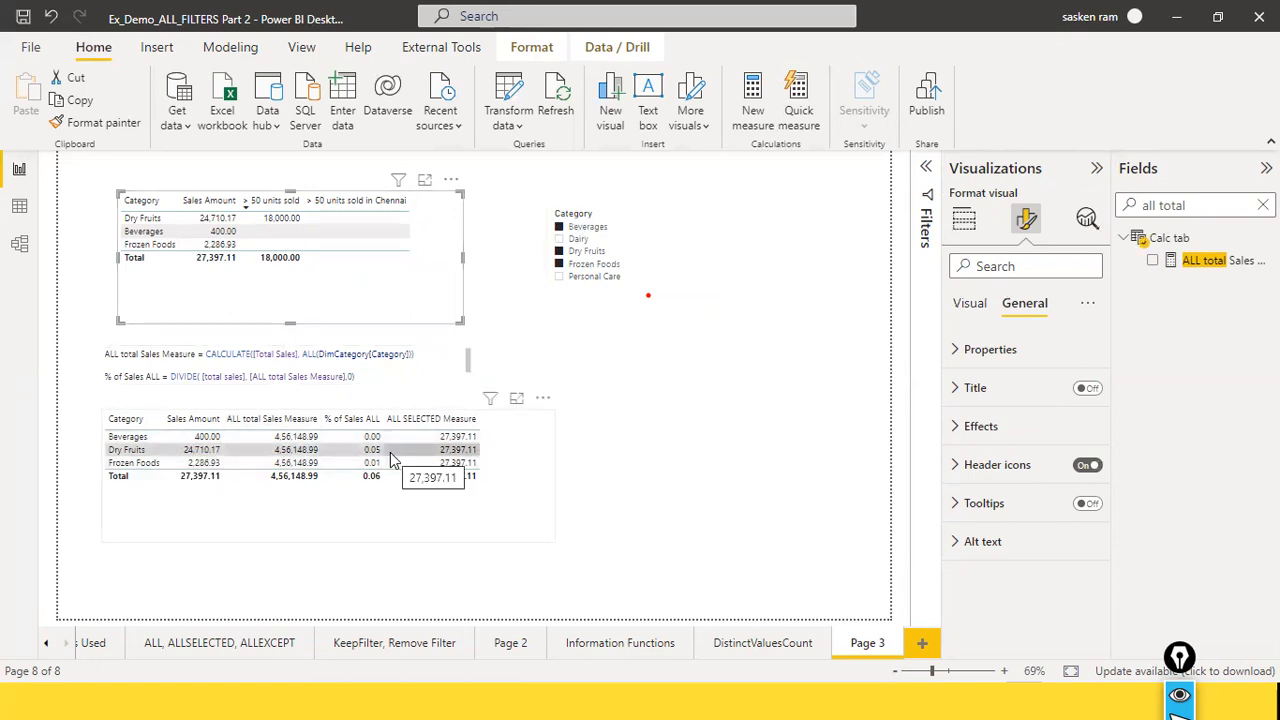
{"action": "left_click", "coordinate": [560, 240]}
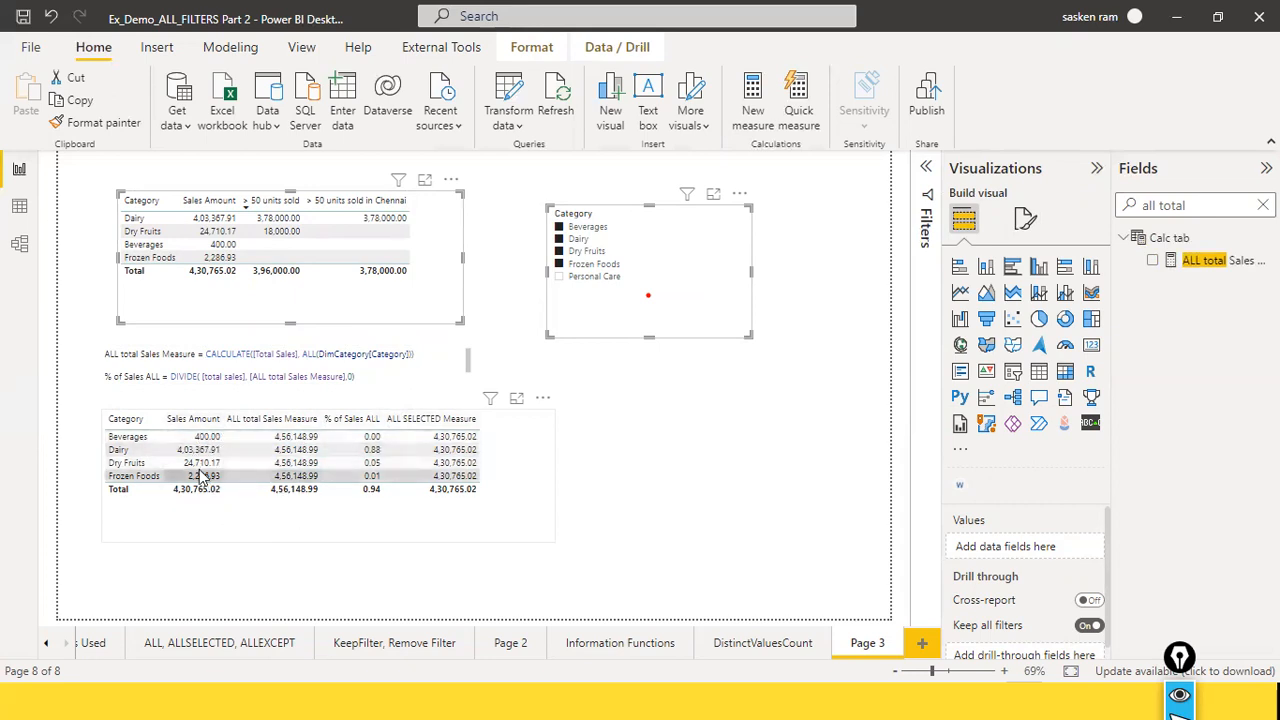
{"action": "left_click", "coordinate": [560, 267]}
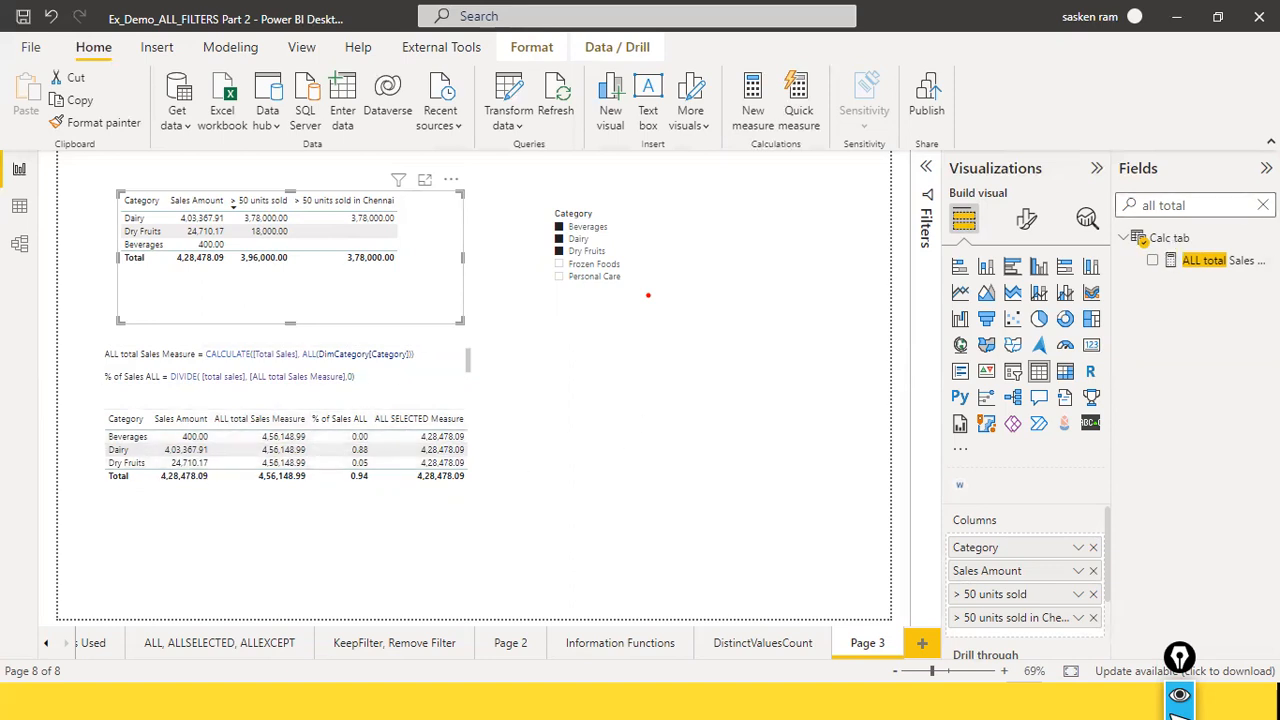
Step: Search the fields for "% of" and view the formula of the % of Sales ALLSELECTED measure, closing it without changes
{"action": "left_click", "coordinate": [1263, 205]}
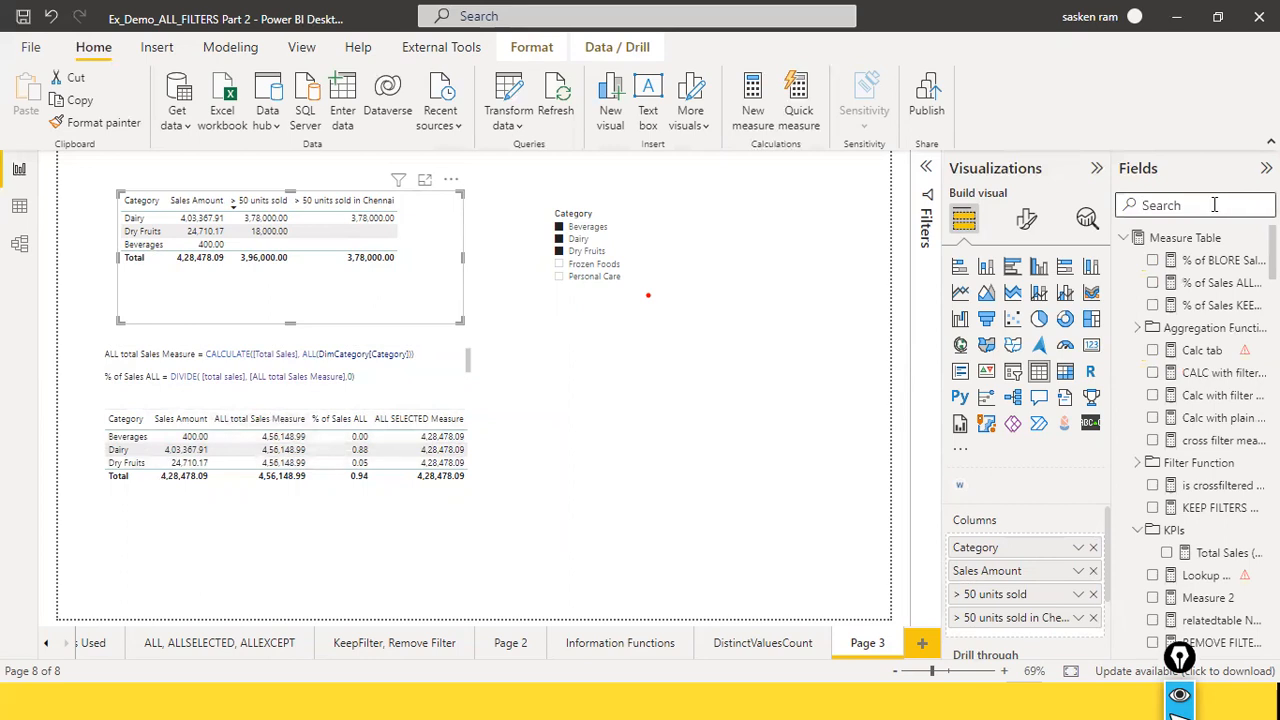
{"action": "type", "text": "% if"}
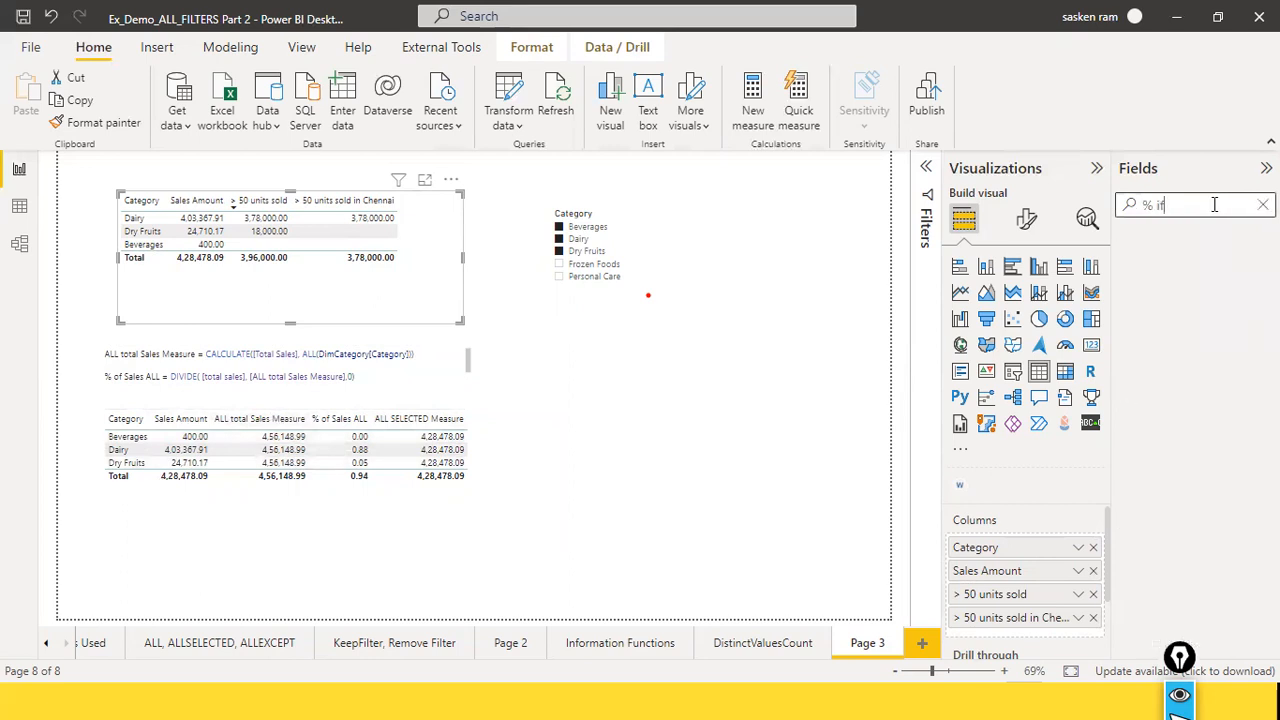
{"action": "key", "text": "BackSpace"}
{"action": "key", "text": "BackSpace"}
{"action": "type", "text": "of"}
{"action": "key", "text": "BackSpace"}
{"action": "key", "text": "BackSpace"}
{"action": "type", "text": "of"}
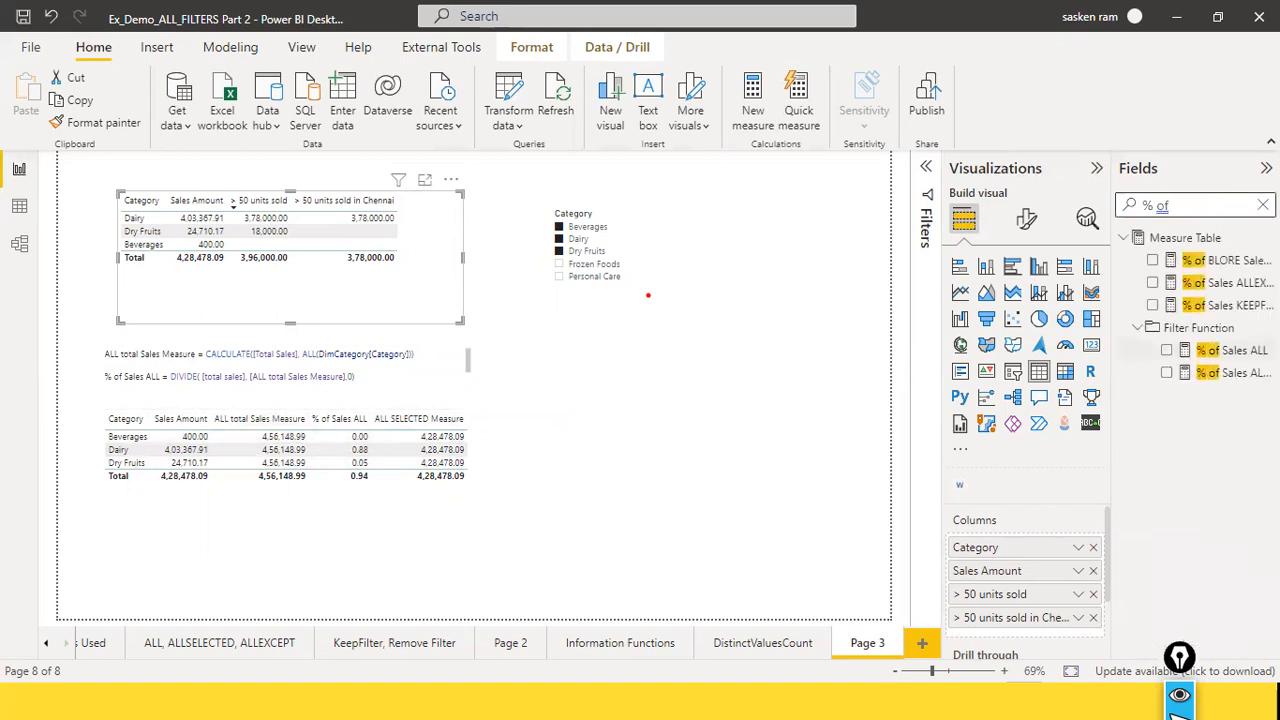
{"action": "left_click", "coordinate": [1227, 376]}
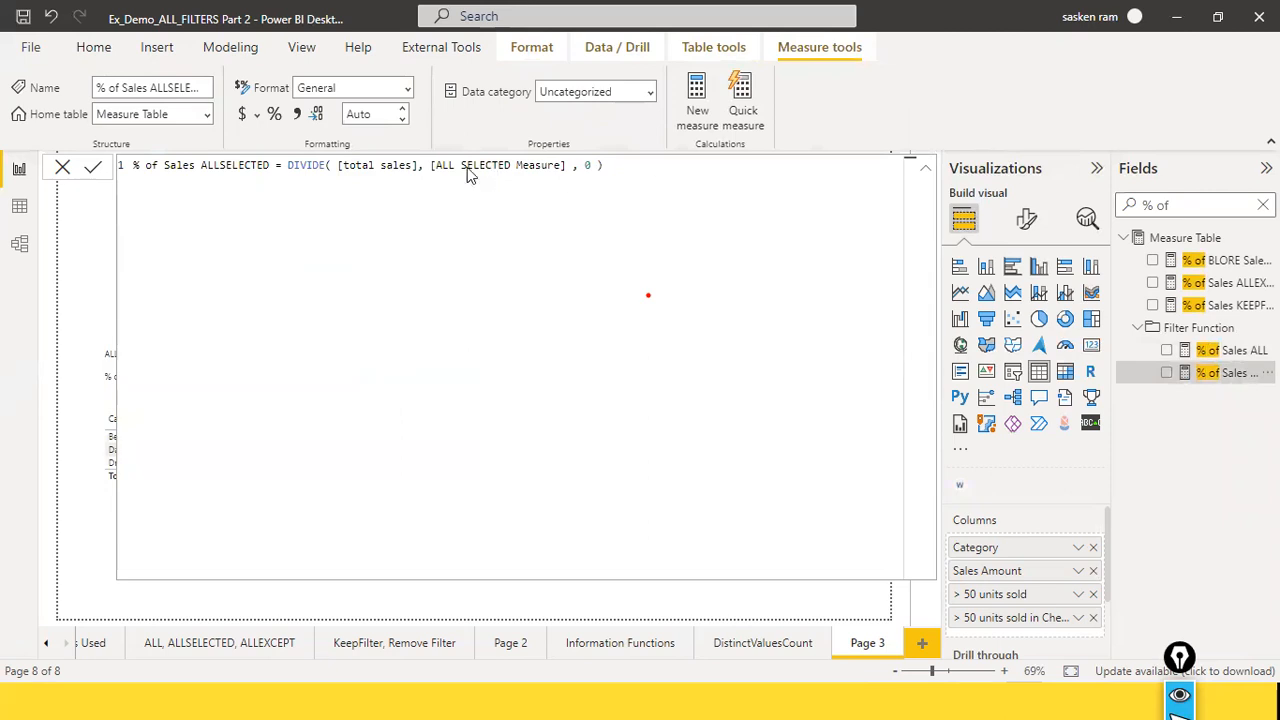
{"action": "left_click", "coordinate": [63, 168]}
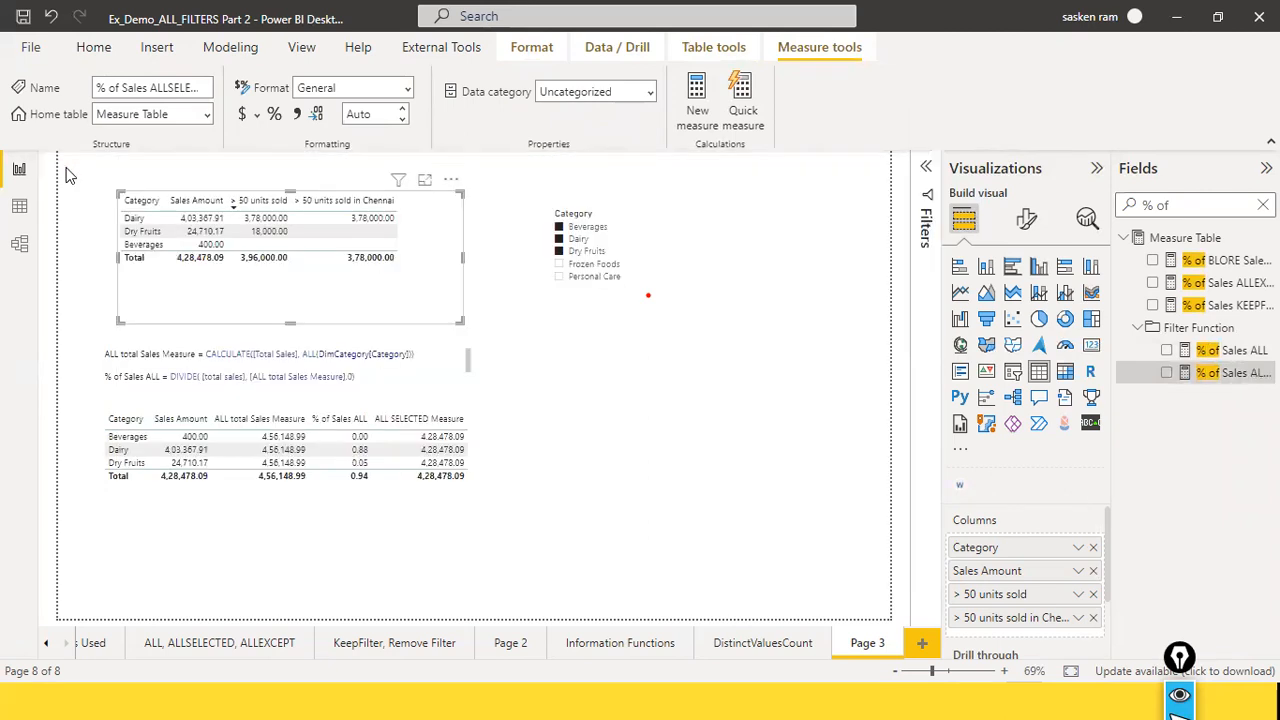
Step: Add the % of Sales ALLSELECTED measure to the lower category table and widen the table to show the new column
{"action": "left_click", "coordinate": [518, 470]}
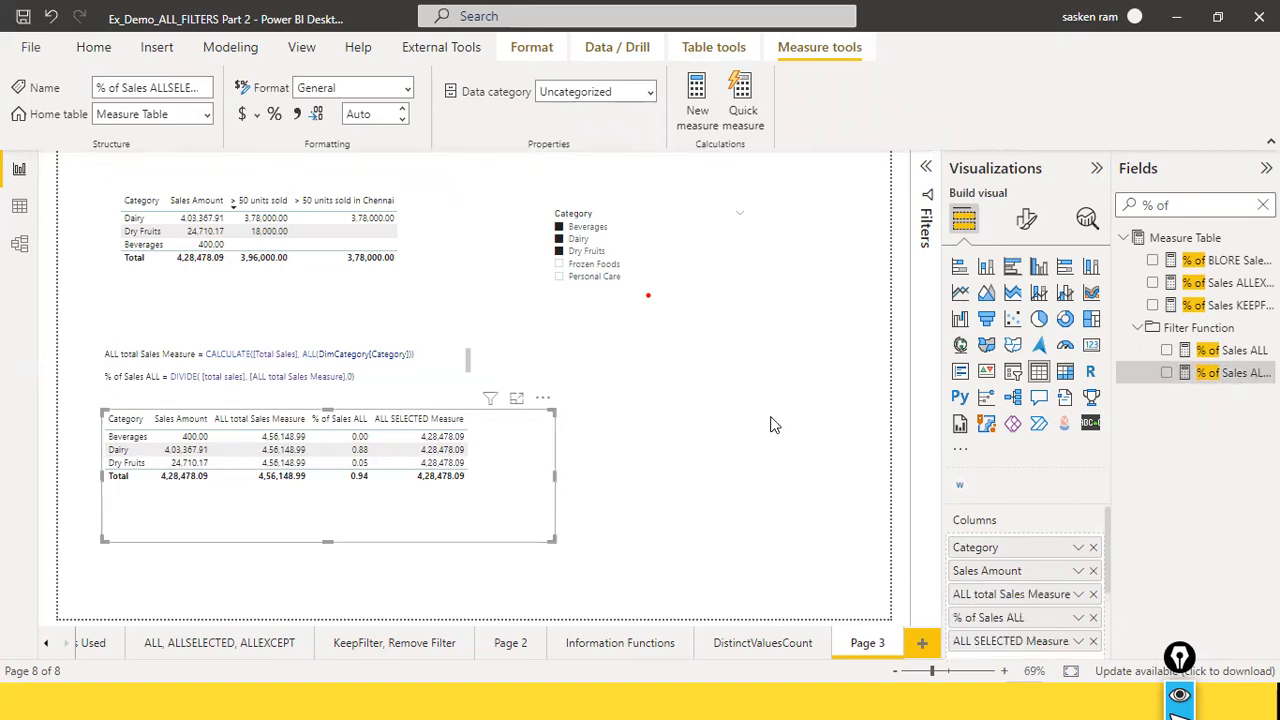
{"action": "left_click_drag", "start_coordinate": [1240, 374], "coordinate": [650, 480]}
{"action": "left_click", "coordinate": [699, 450]}
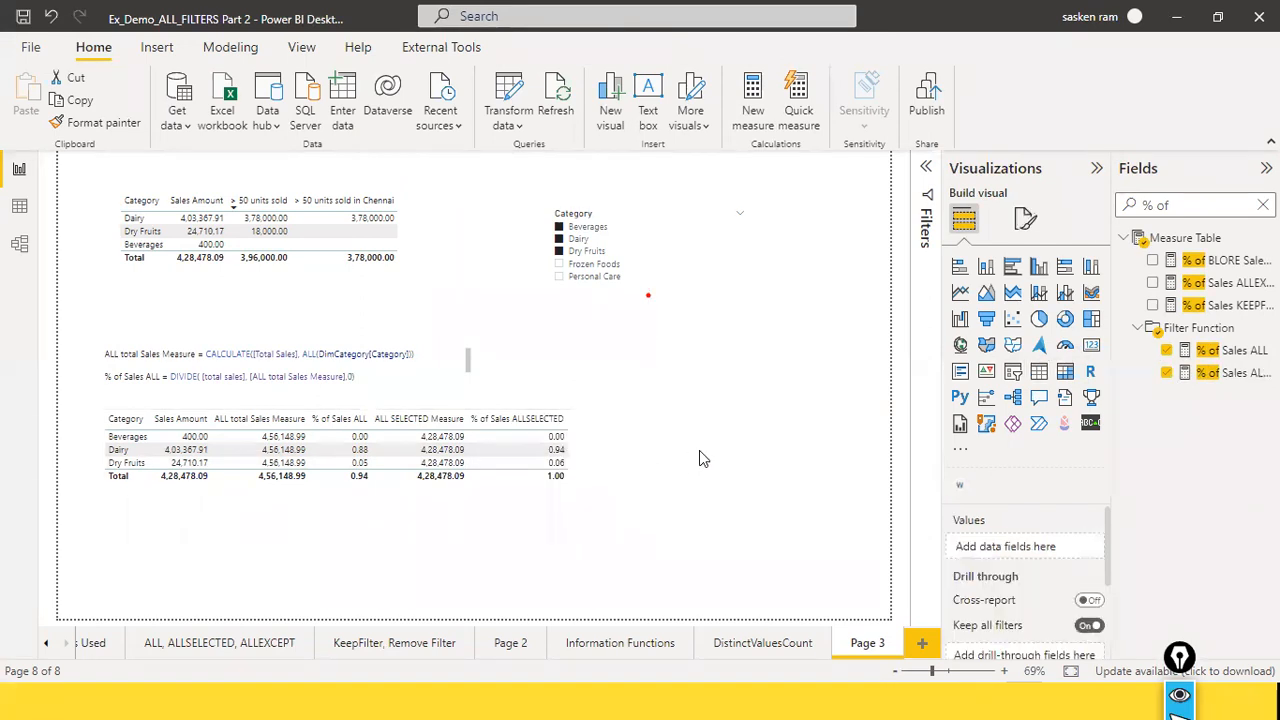
Step: Check the percentage columns of the lower category table and save the report
{"action": "left_click", "coordinate": [583, 492]}
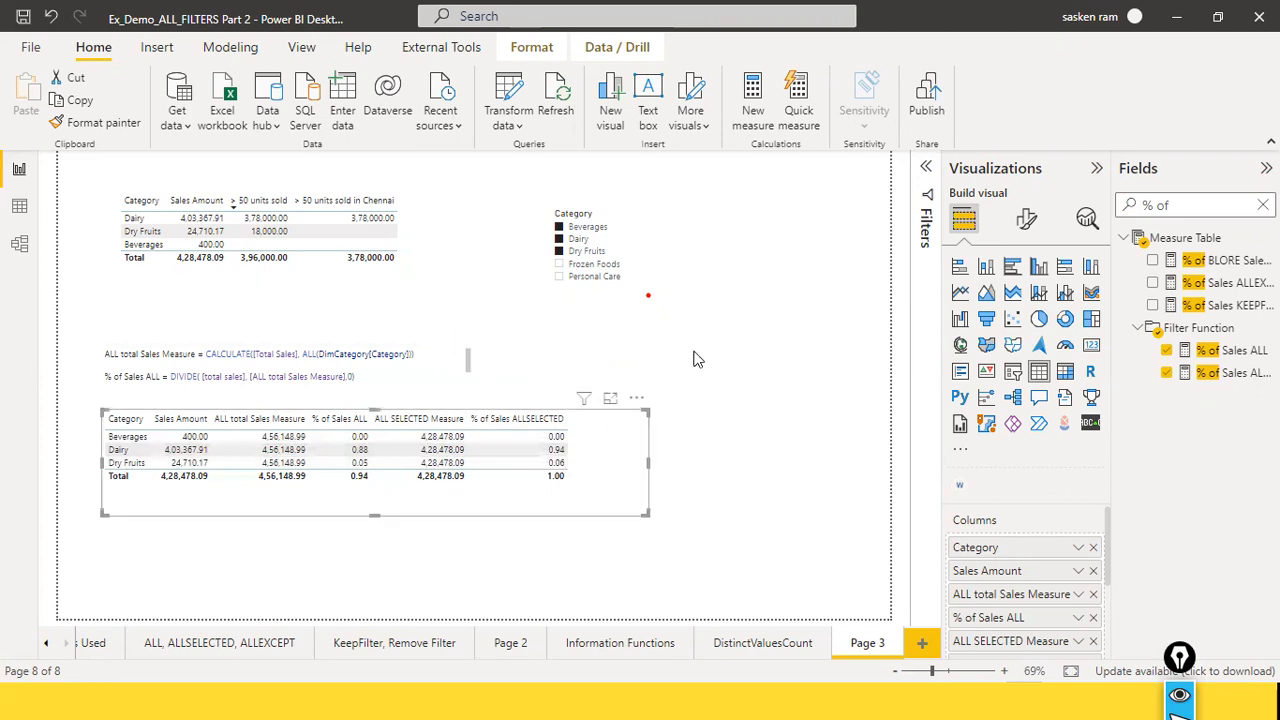
{"action": "left_click", "coordinate": [730, 330]}
{"action": "left_click", "coordinate": [23, 17]}
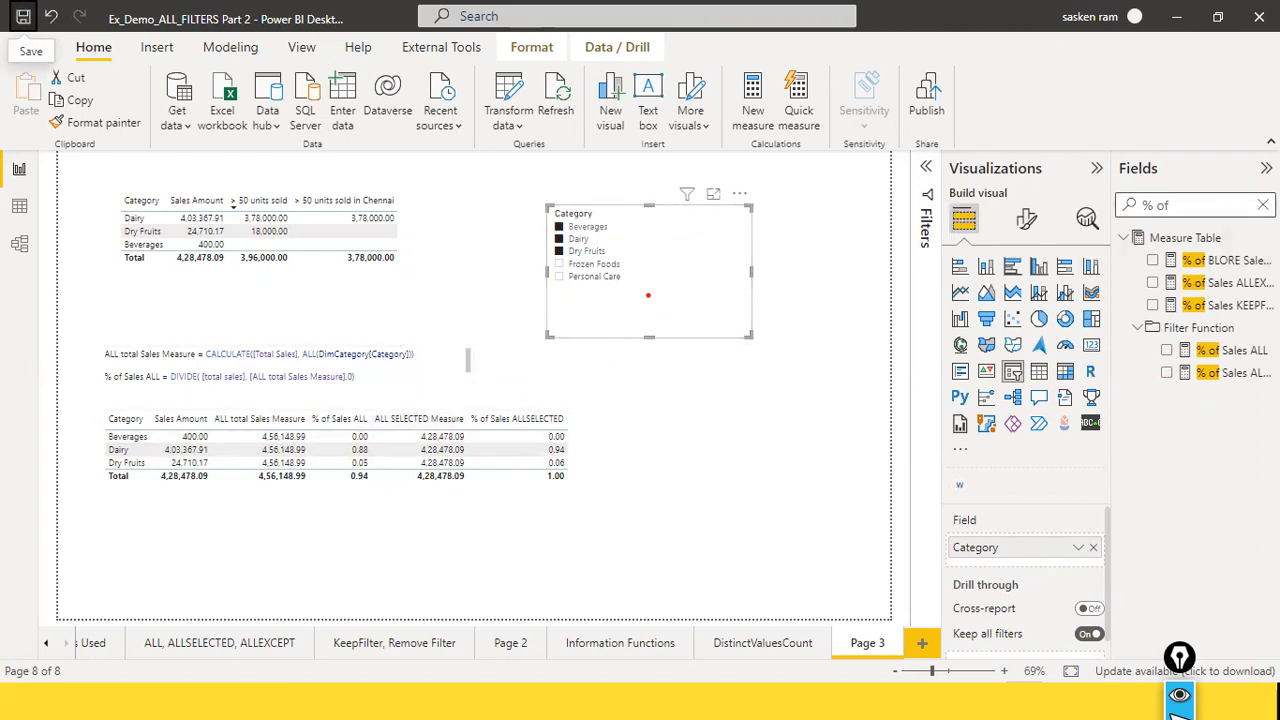
Step: Clear the field search and shorten the Category slicer to fit its list of categories
{"action": "left_click", "coordinate": [1262, 204]}
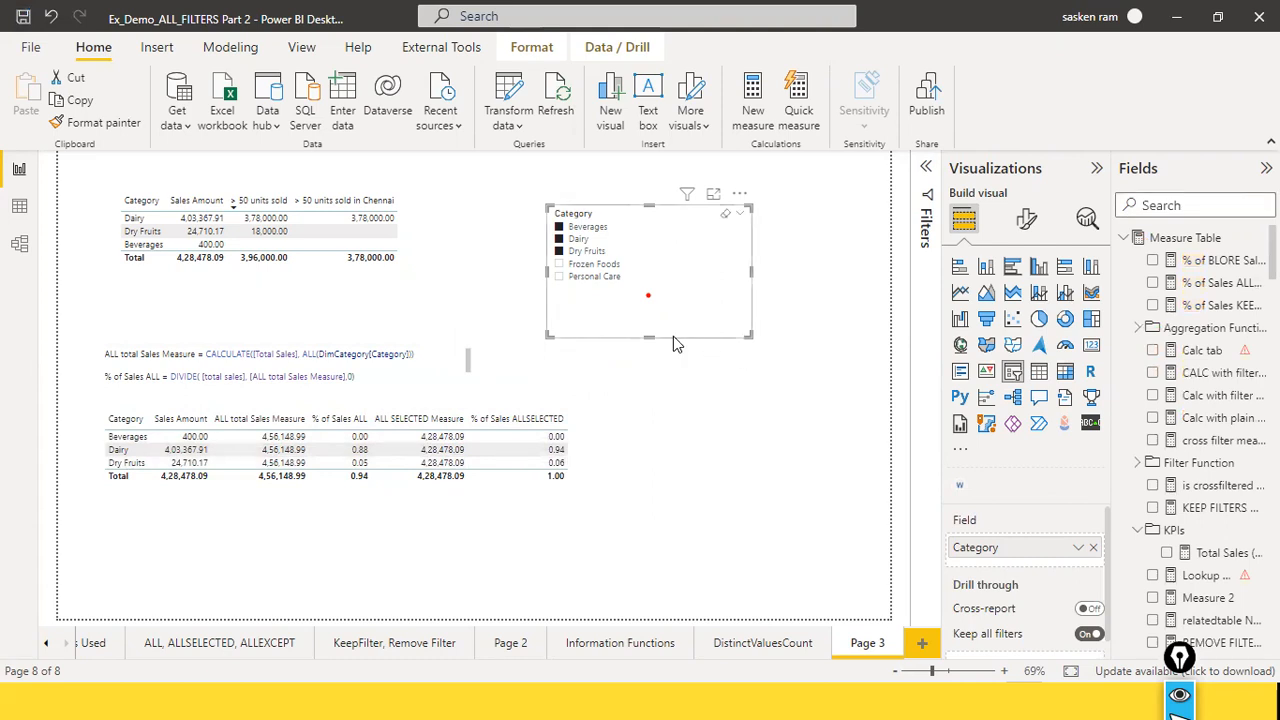
{"action": "left_click_drag", "start_coordinate": [661, 338], "coordinate": [673, 304]}
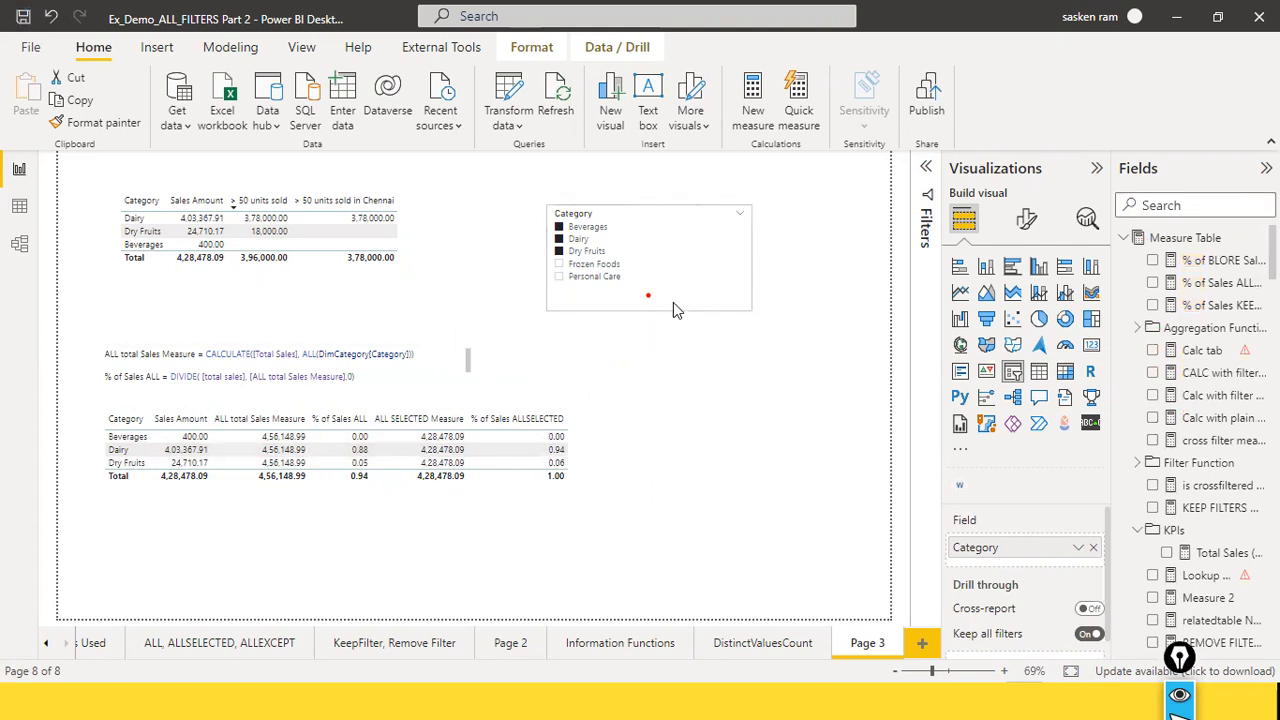
{"action": "left_click", "coordinate": [680, 372]}
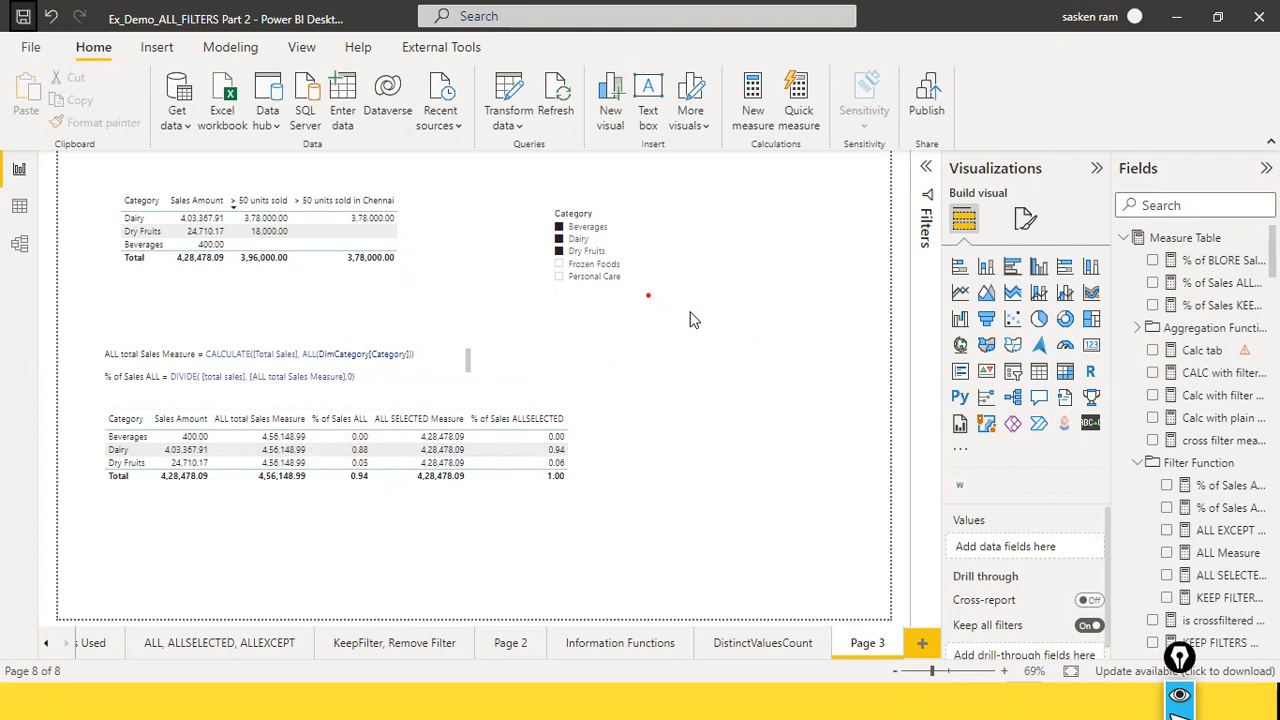
Step: Narrow the text box holding the ALL total Sales Measure and % of Sales ALL formulas above the lower category table
{"action": "left_click", "coordinate": [46, 643]}
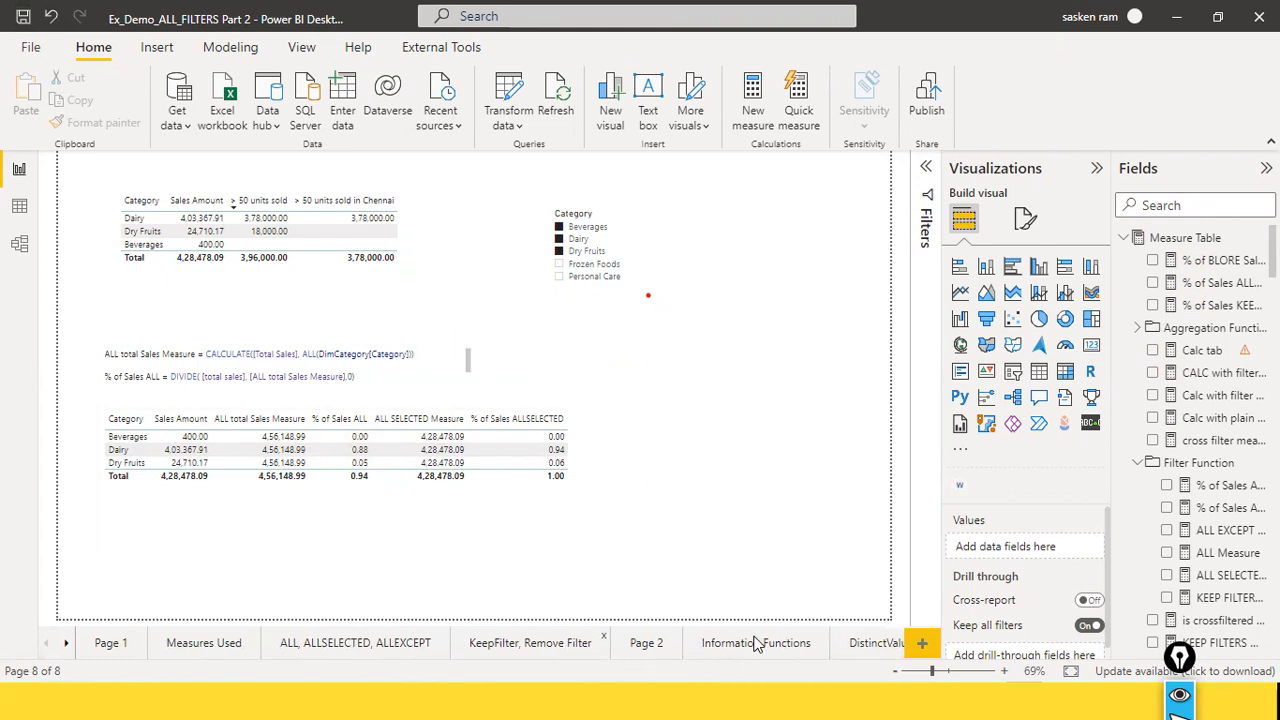
{"action": "left_click", "coordinate": [66, 645]}
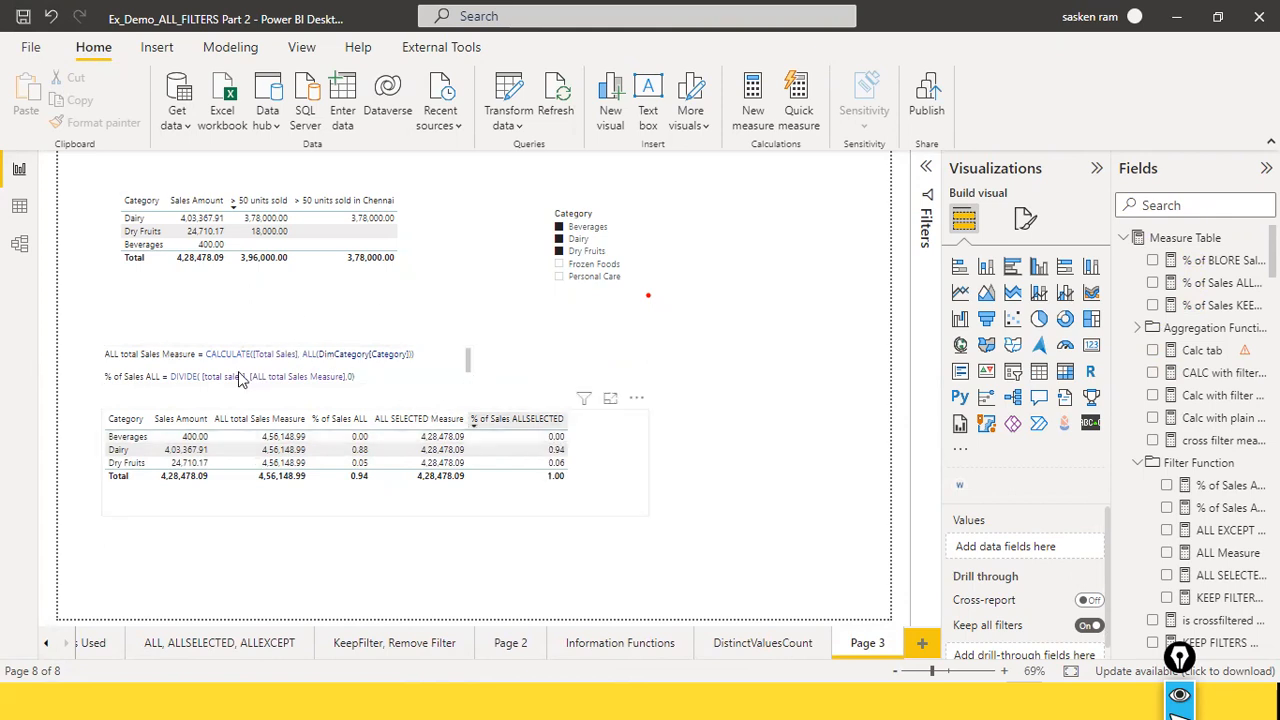
{"action": "left_click", "coordinate": [474, 359]}
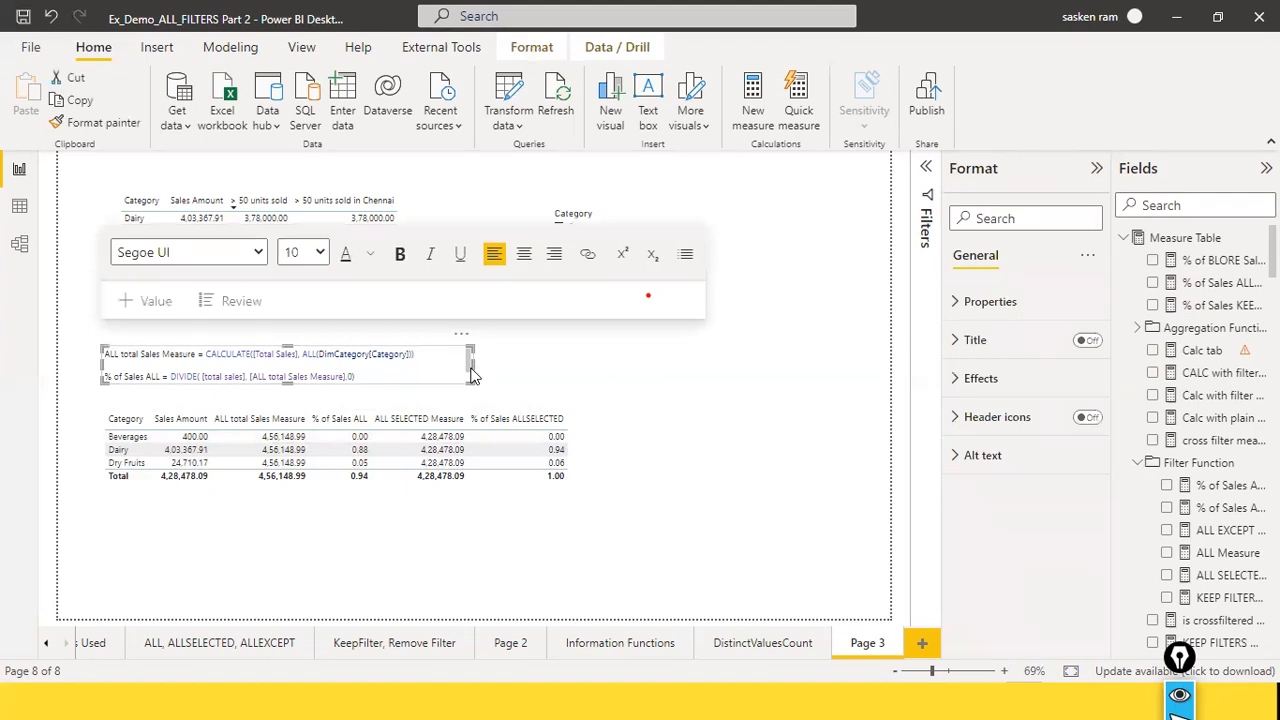
{"action": "left_click_drag", "start_coordinate": [469, 365], "coordinate": [418, 365]}
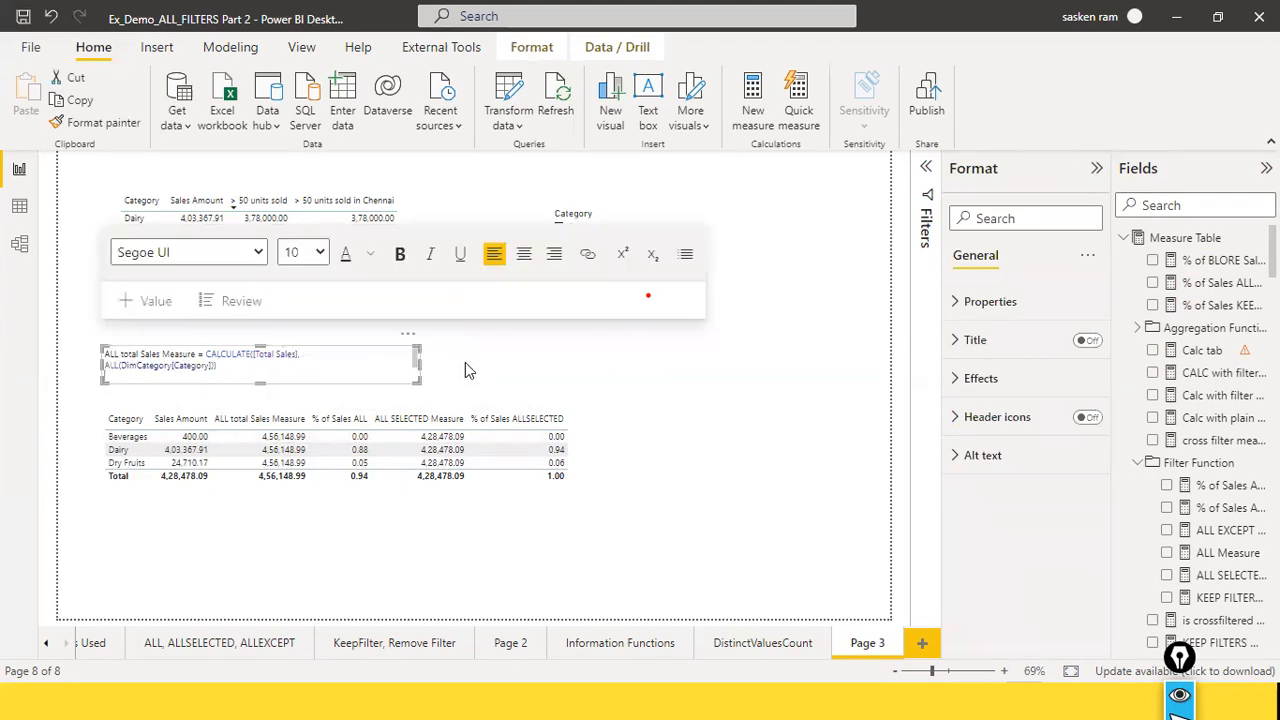
{"action": "left_click", "coordinate": [547, 387]}
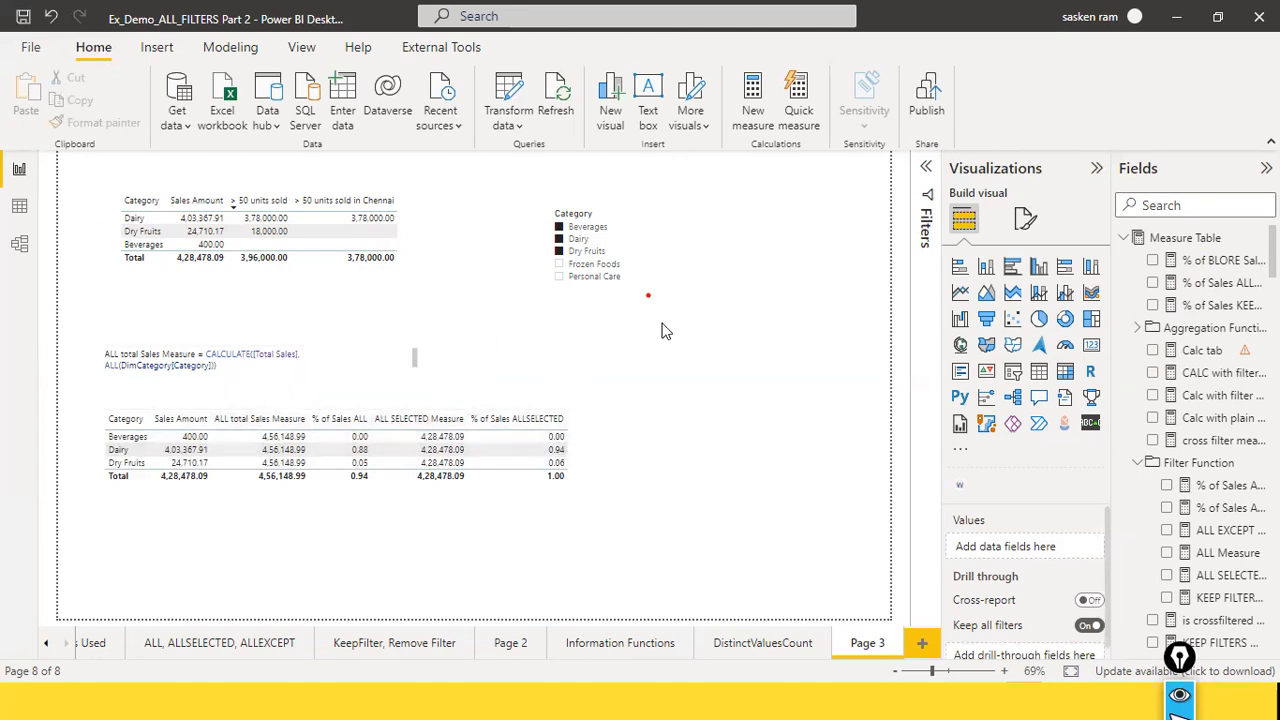
Step: Switch between the "What we can do with CALCULATE ?" slide and the Page 3 report to relate the filter-context points to the category tables
{"action": "key", "text": "alt+Tab"}
{"action": "key", "text": "alt+Tab"}
{"action": "key", "text": "alt+Tab"}
{"action": "key", "text": "alt+Tab"}
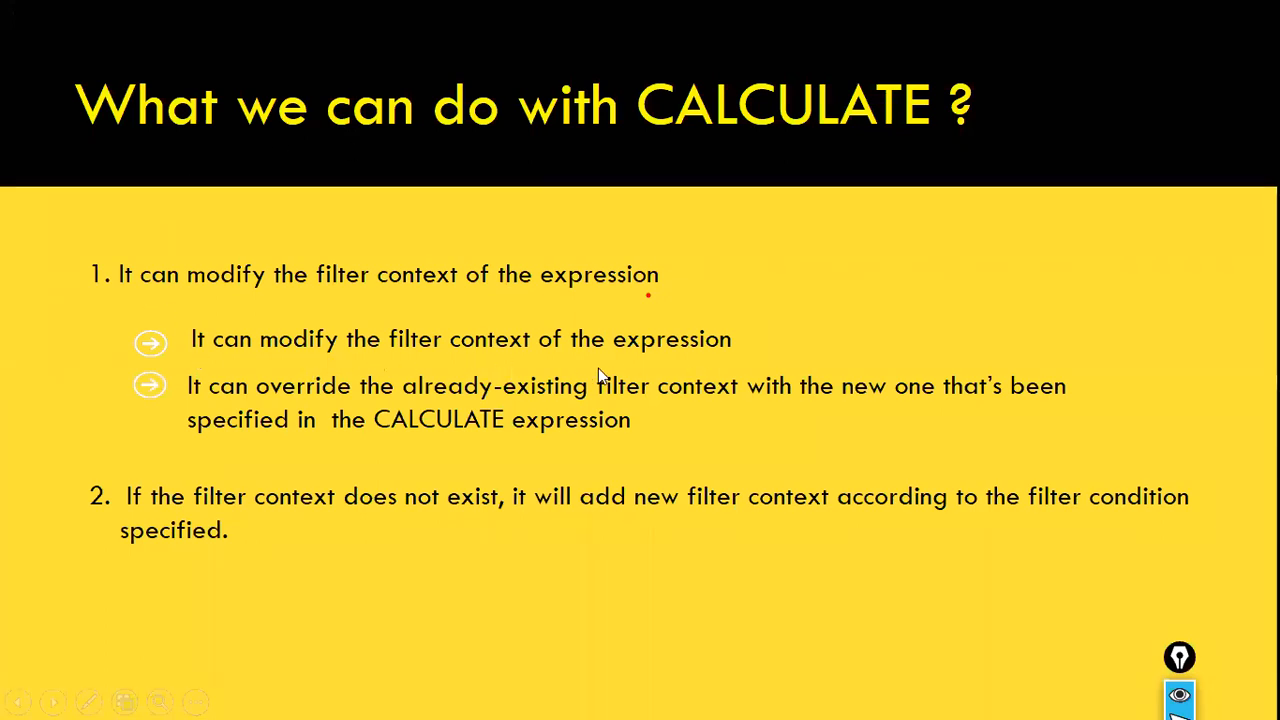
{"action": "key", "text": "alt+Tab"}
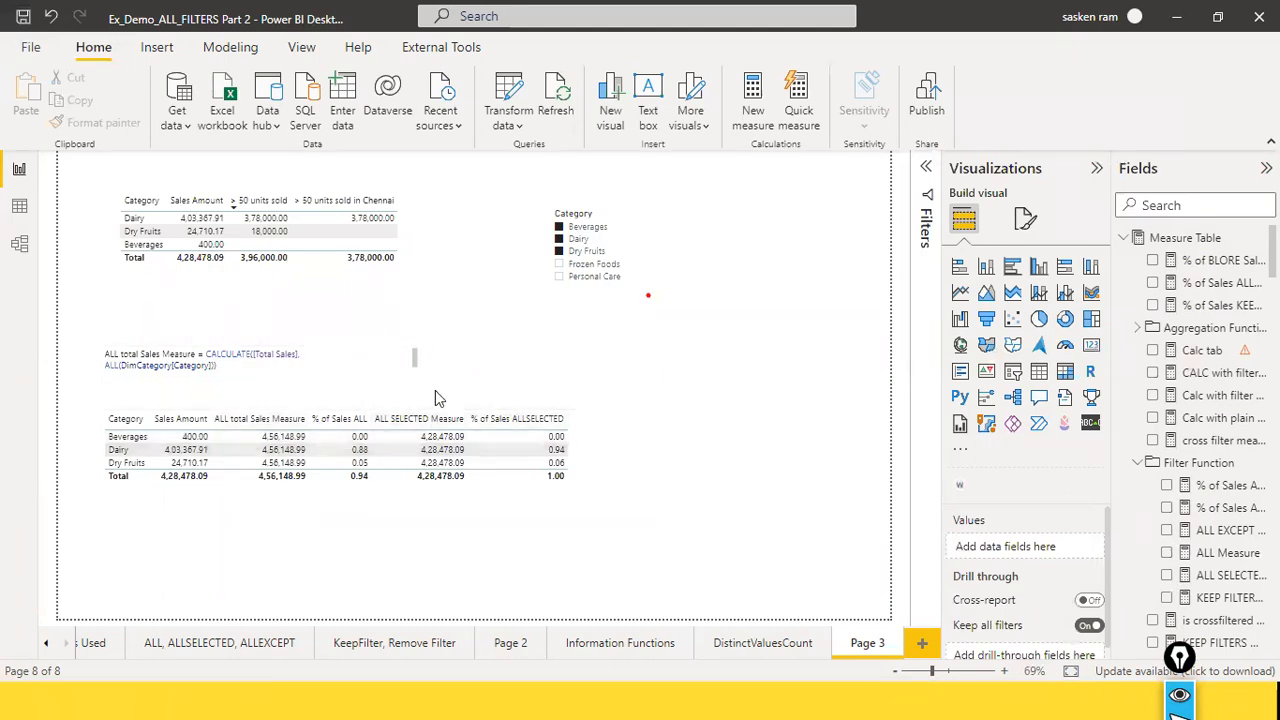
{"action": "key", "text": "alt+Tab"}
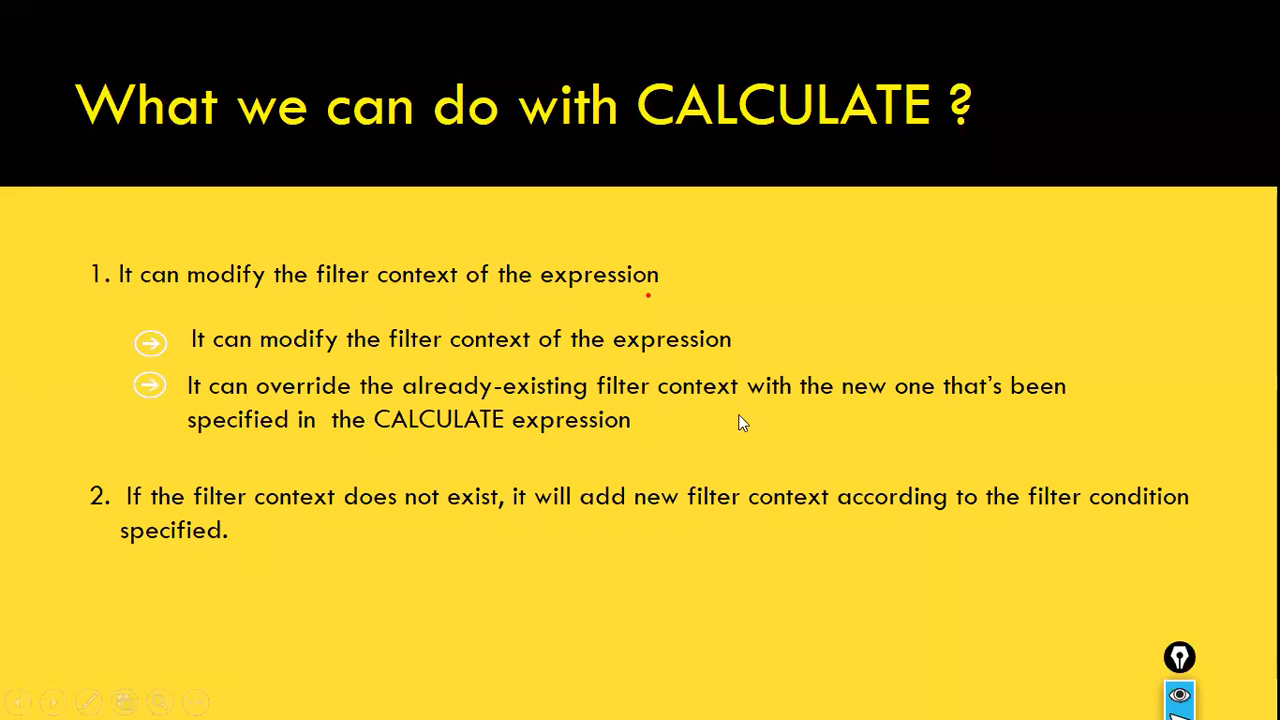
{"action": "key", "text": "alt+Tab"}
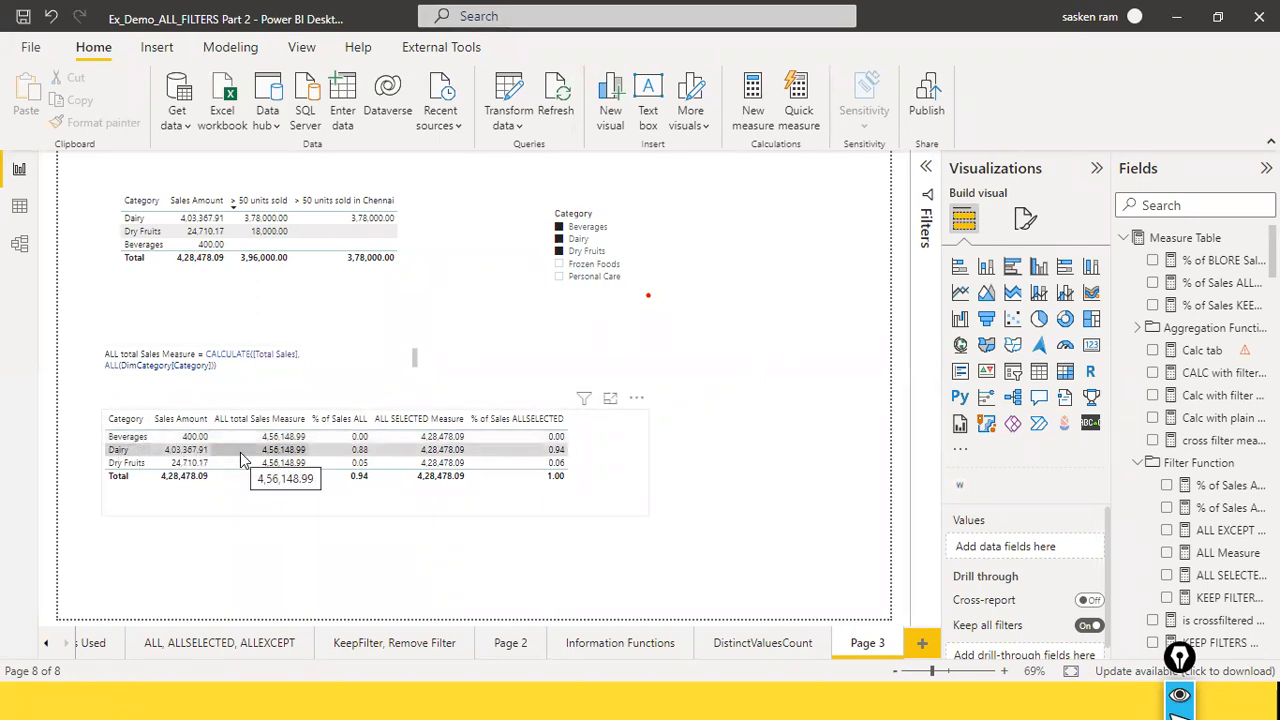
{"action": "left_click", "coordinate": [287, 255]}
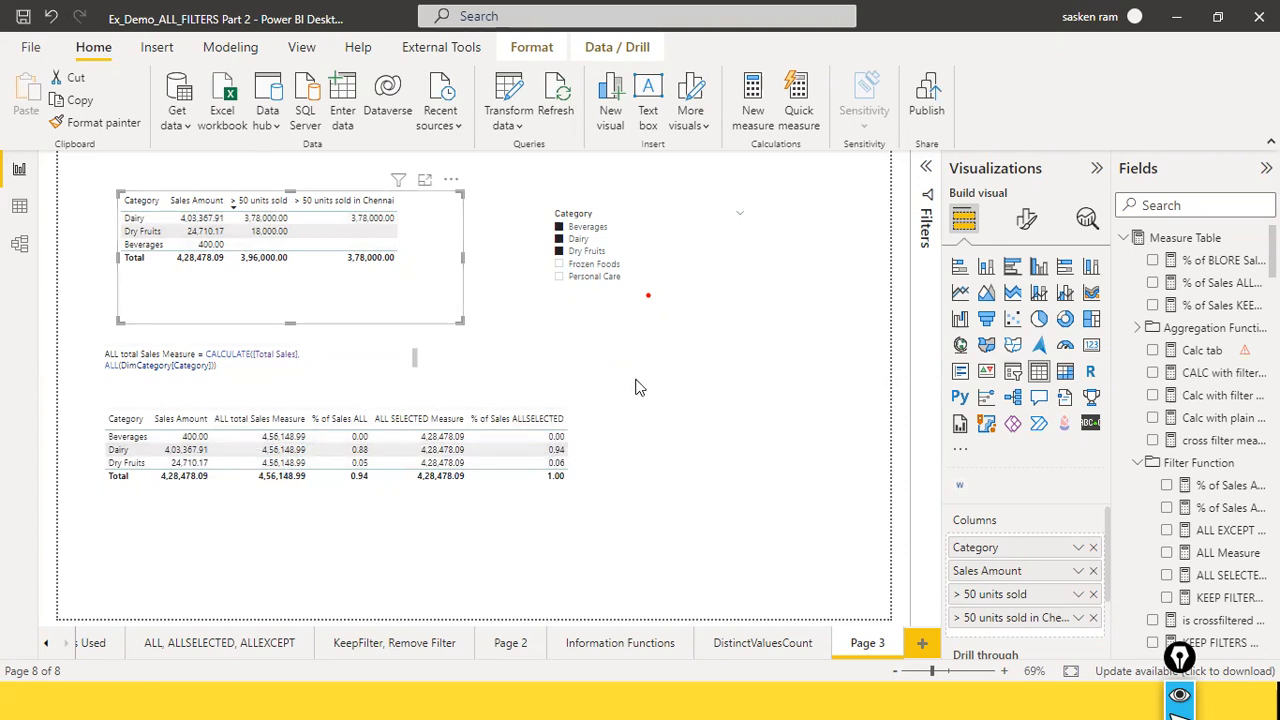
{"action": "key", "text": "alt+Tab"}
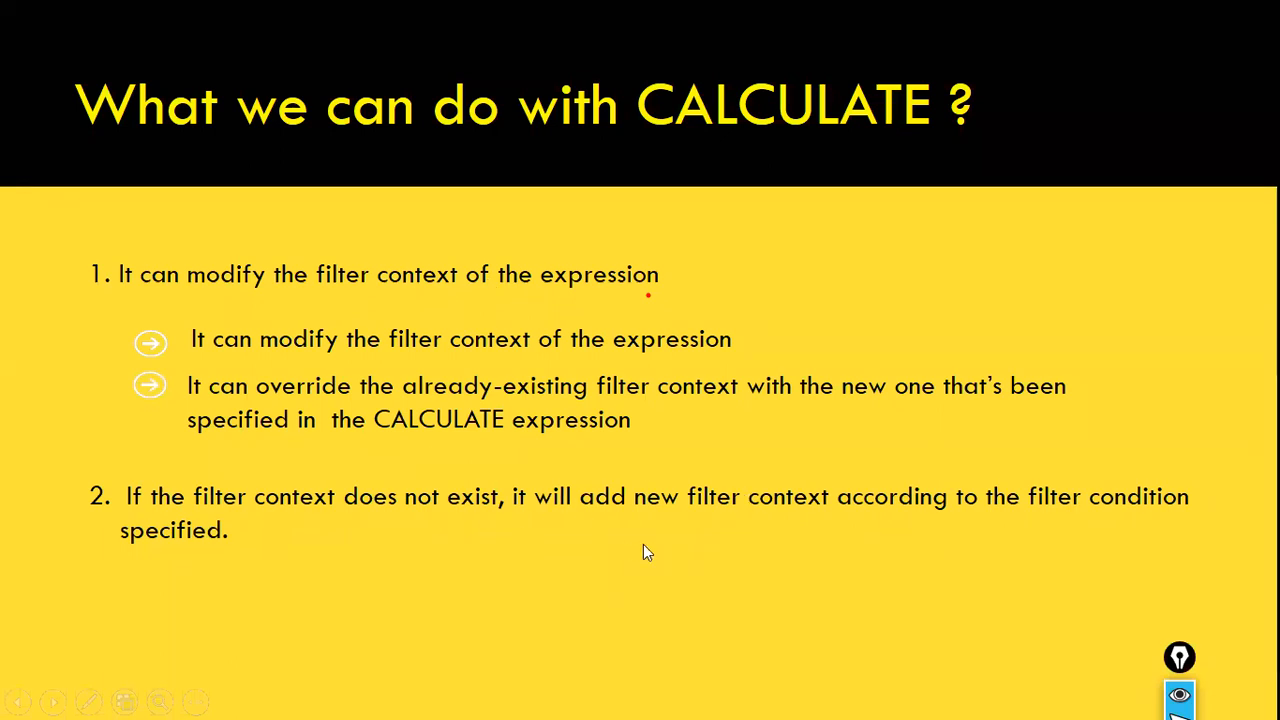
{"action": "key", "text": "alt+Tab"}
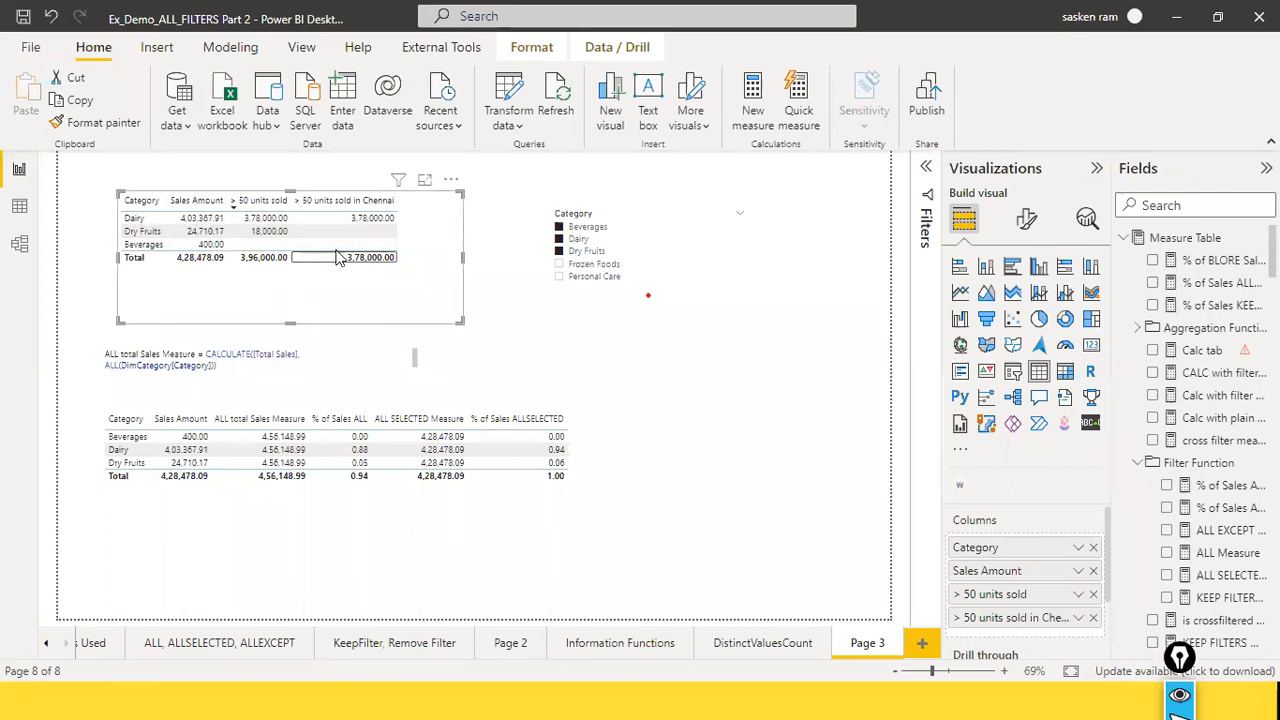
{"action": "key", "text": "alt+Tab"}
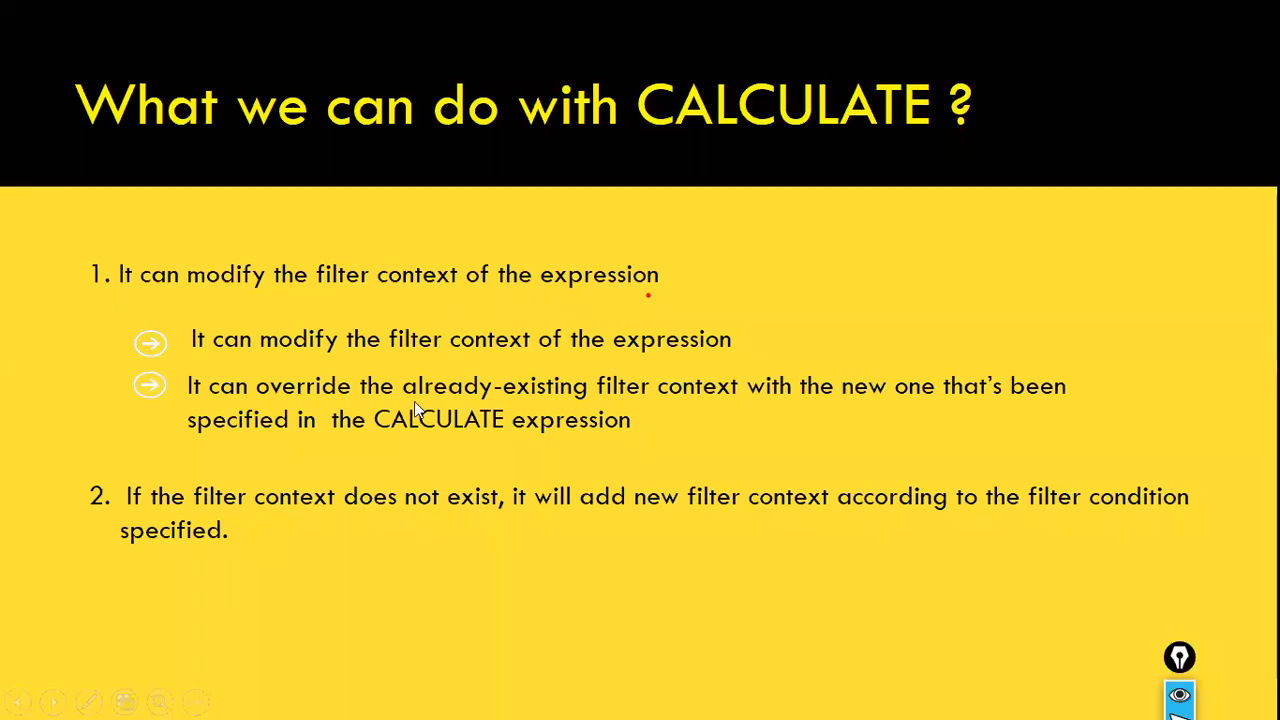
{"action": "key", "text": "alt+Tab"}
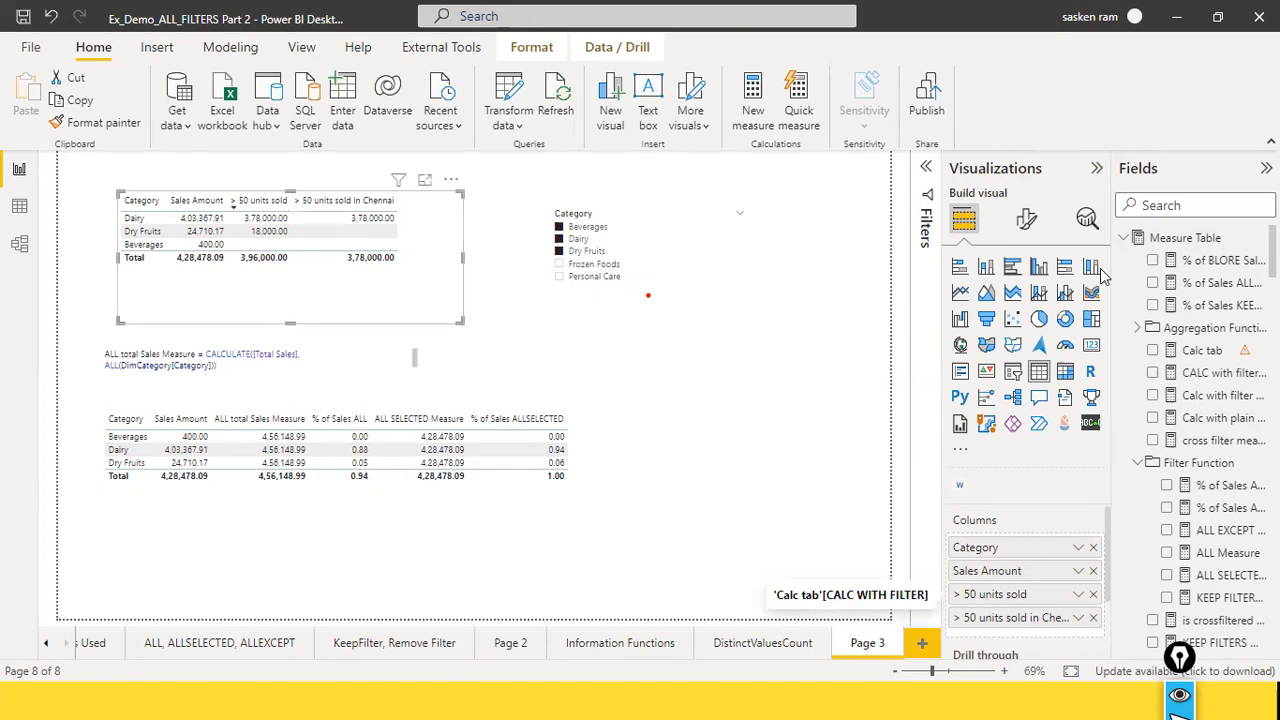
Step: Search the fields for "calc wi" to list the CALCULATE filter measures
{"action": "left_click", "coordinate": [1160, 205]}
{"action": "type", "text": "cal"}
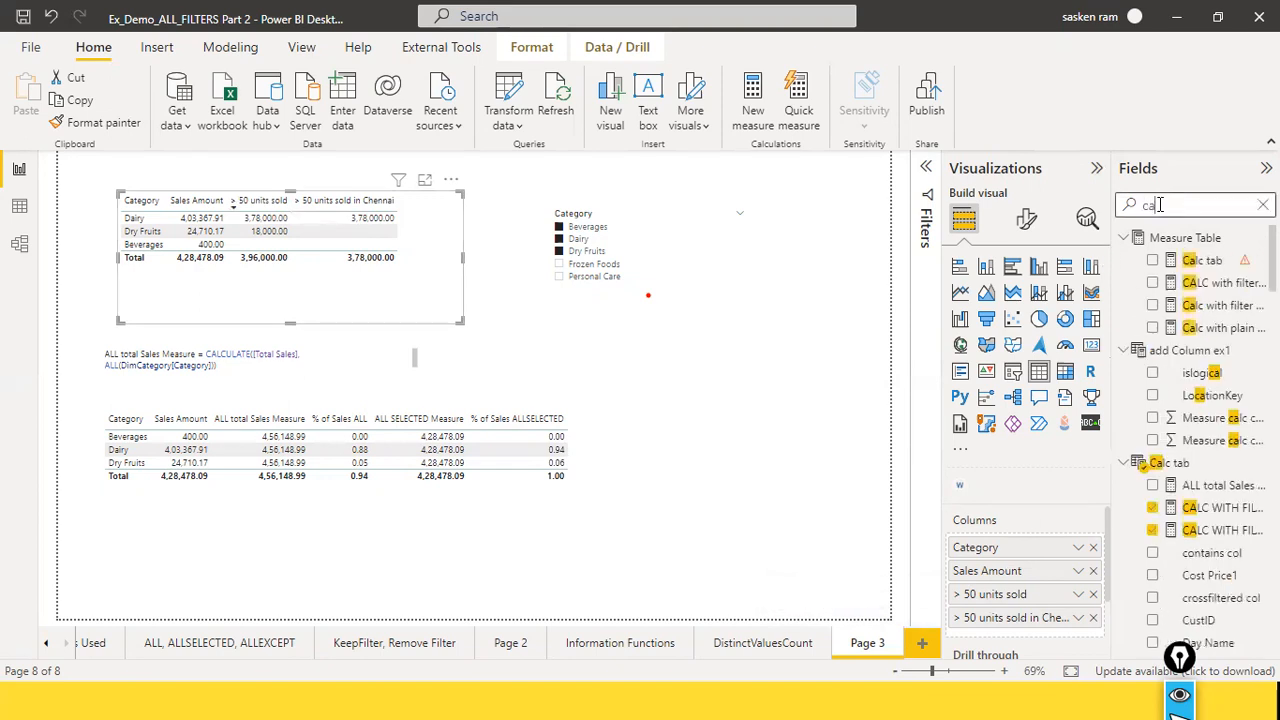
{"action": "type", "text": " w"}
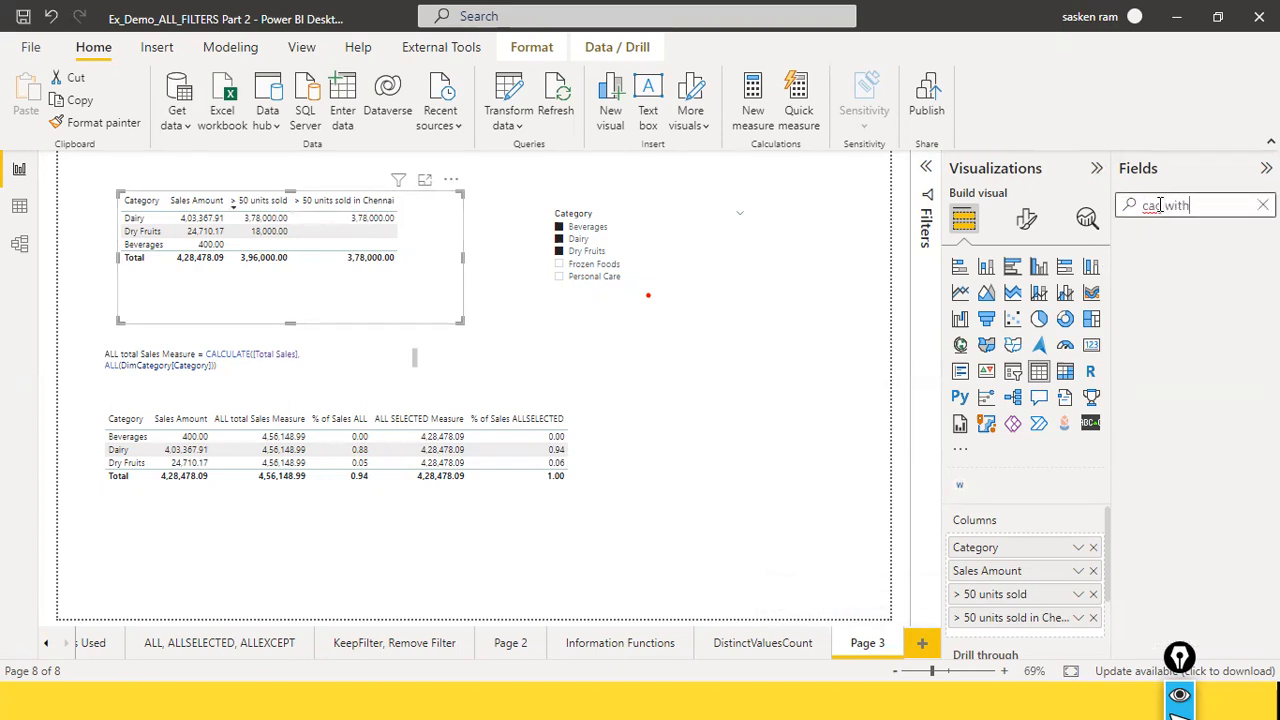
{"action": "type", "text": "i"}
{"action": "key", "text": "BackSpace"}
{"action": "key", "text": "BackSpace"}
{"action": "key", "text": "BackSpace"}
{"action": "key", "text": "BackSpace"}
{"action": "type", "text": "lc wi"}
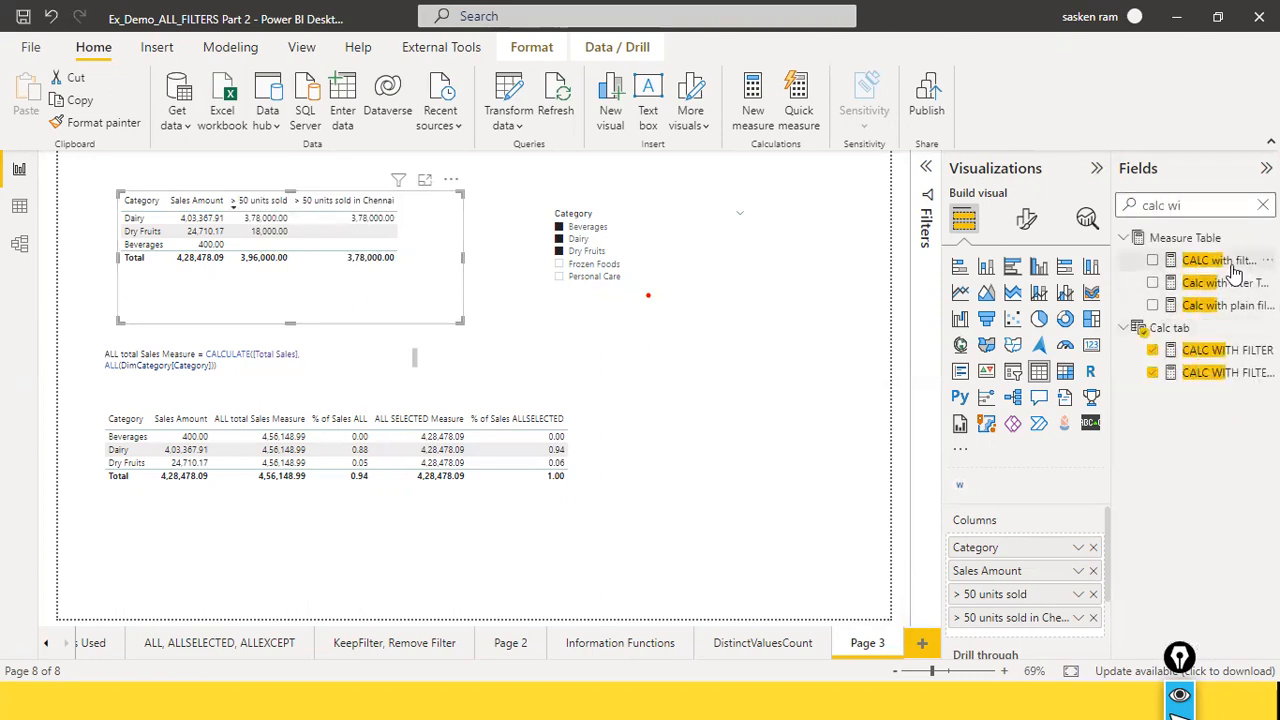
Step: View the formulas of CALC with filter Measure, Calc with filter Total Sales, Calc with plain filter Total Sales and CALC WITH FILTER, closing without changes
{"action": "left_click", "coordinate": [1222, 261]}
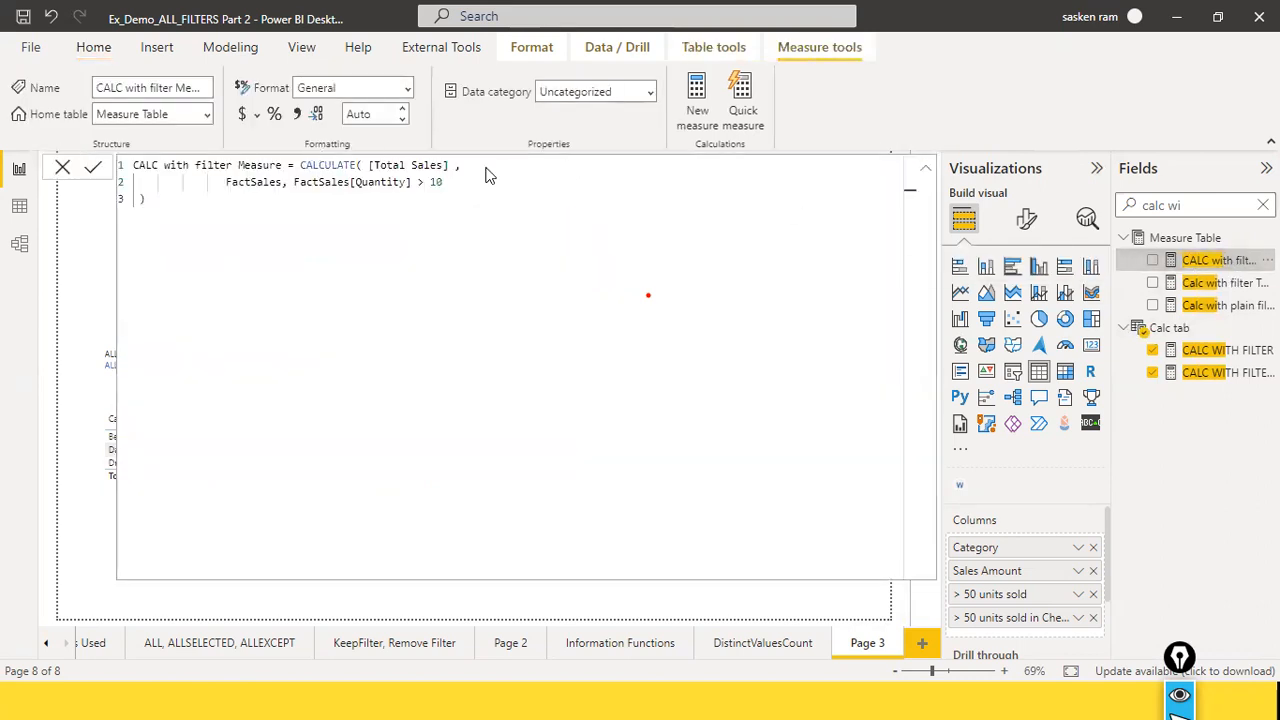
{"action": "left_click", "coordinate": [1200, 284]}
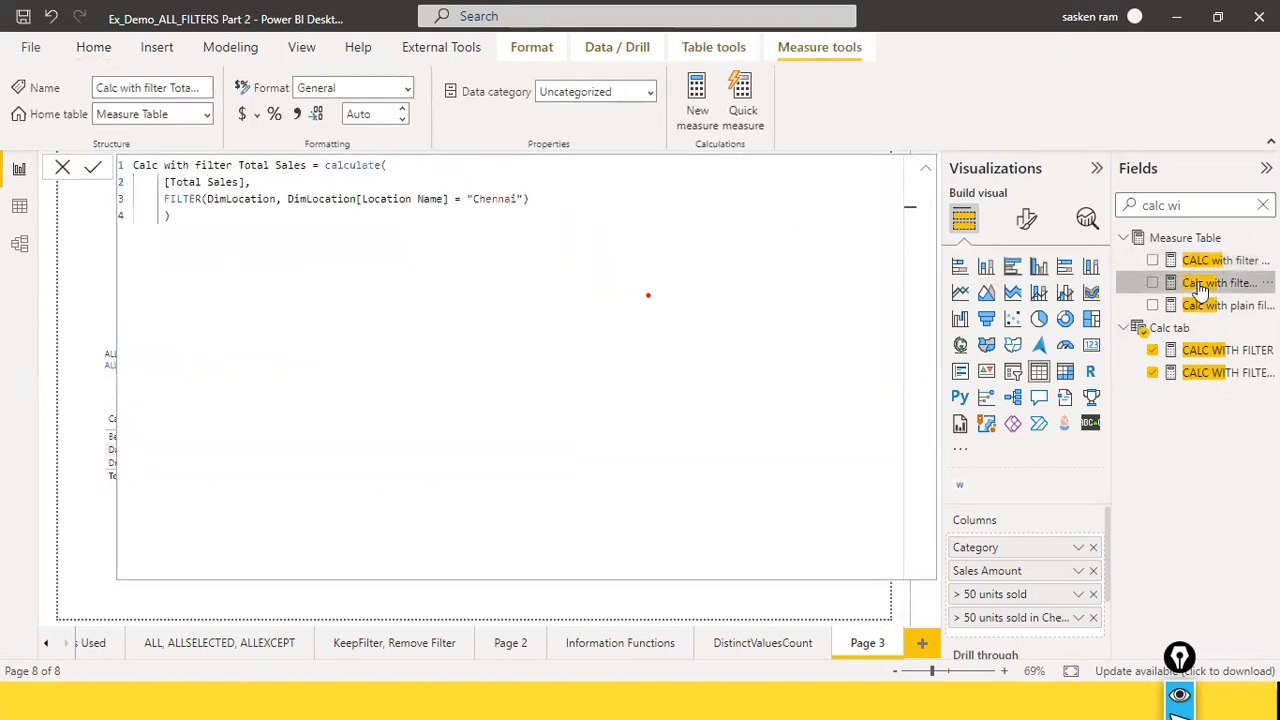
{"action": "left_click", "coordinate": [1196, 305]}
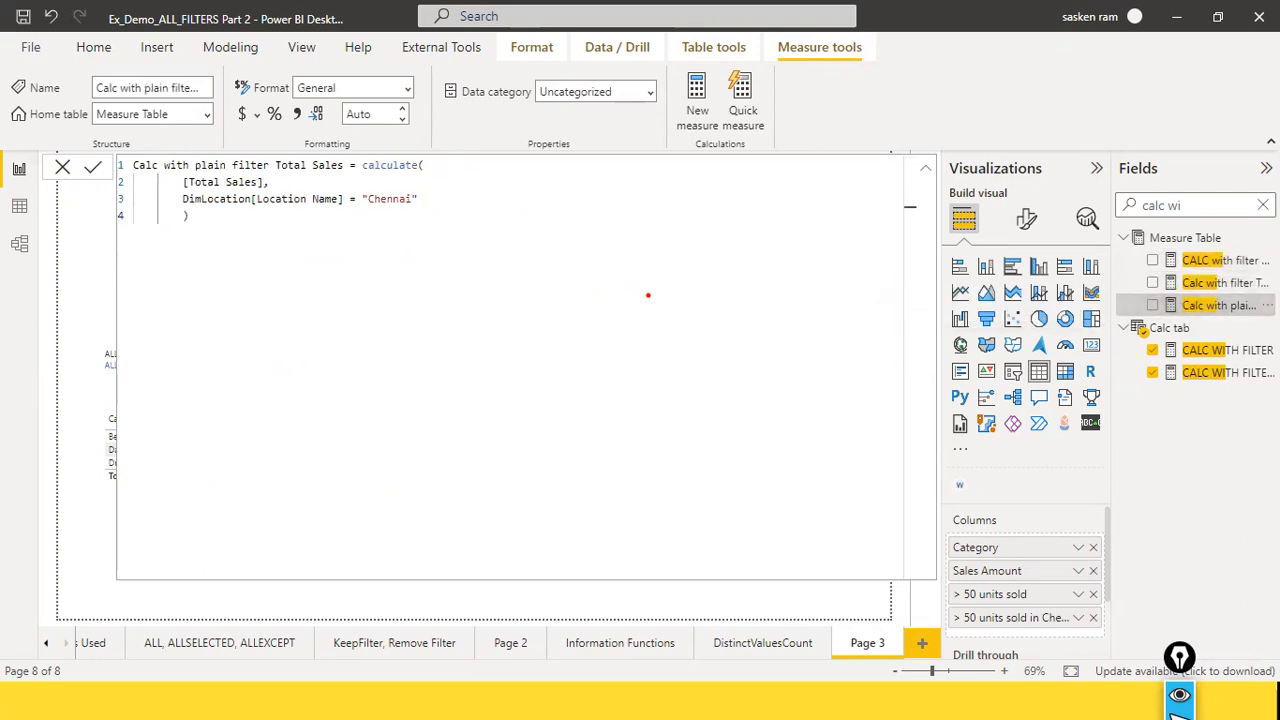
{"action": "left_click", "coordinate": [1205, 260]}
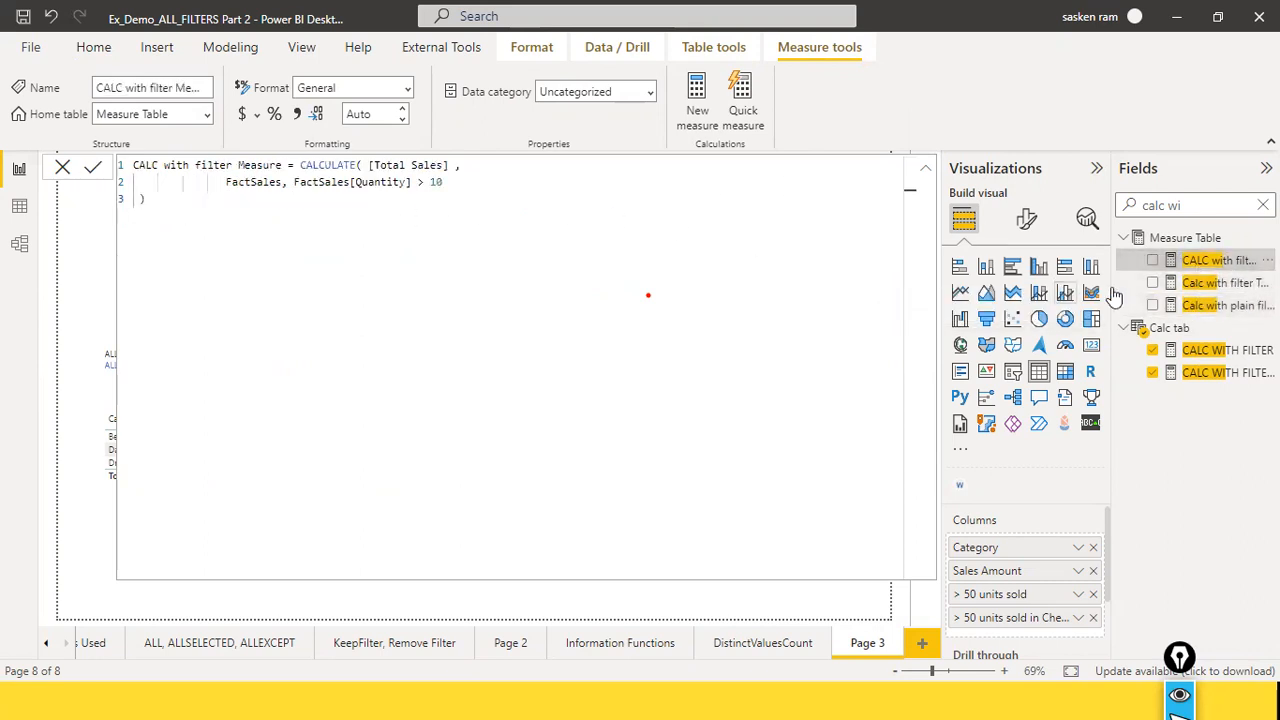
{"action": "left_click", "coordinate": [1212, 352]}
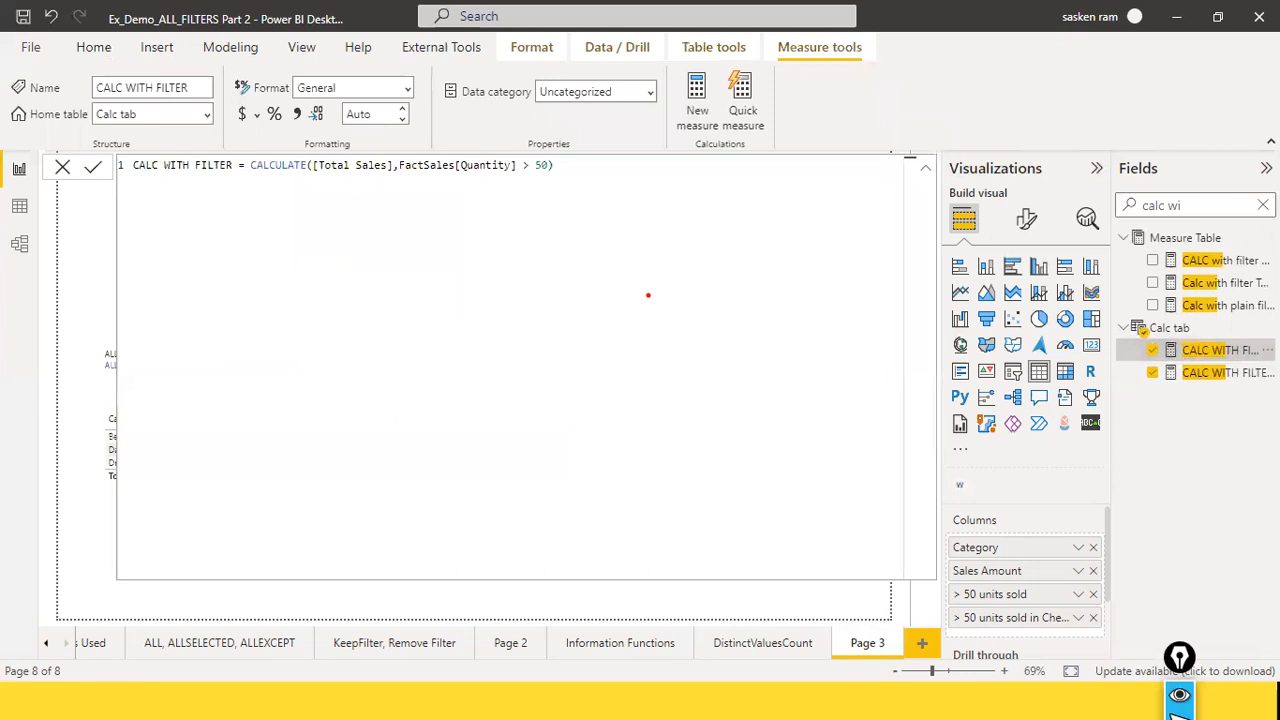
{"action": "left_click", "coordinate": [62, 167]}
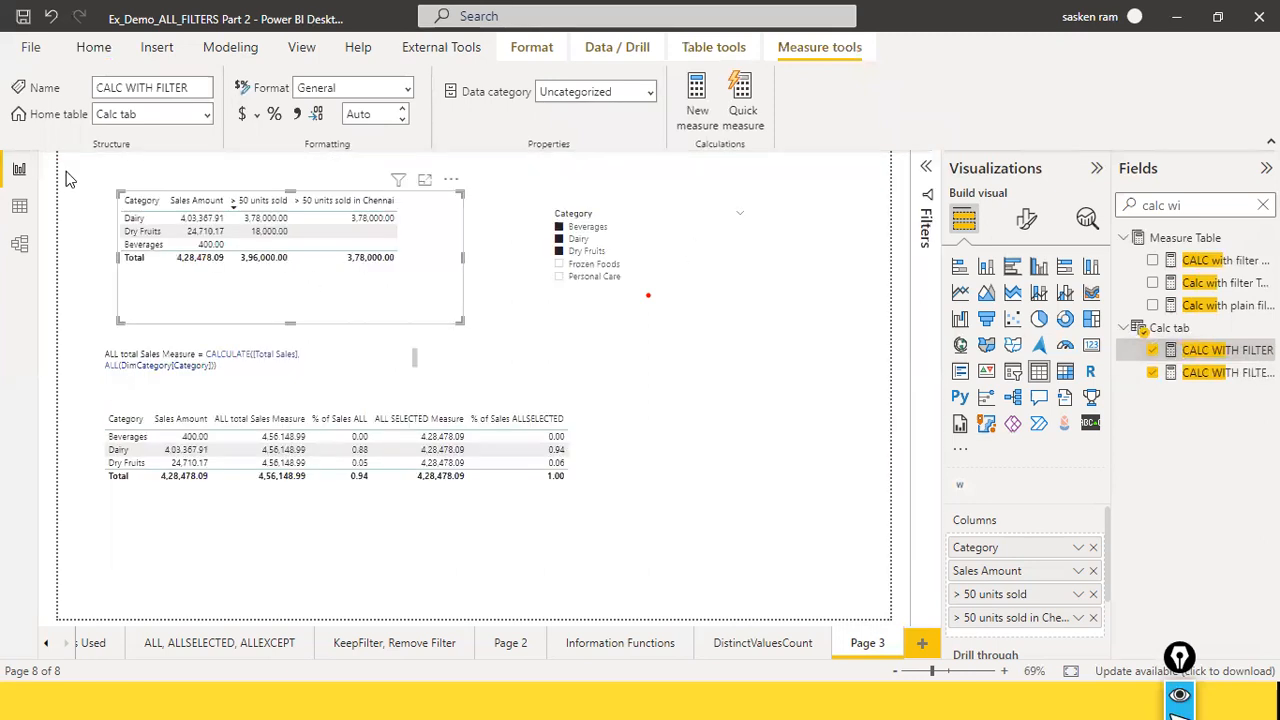
{"action": "left_click", "coordinate": [684, 341]}
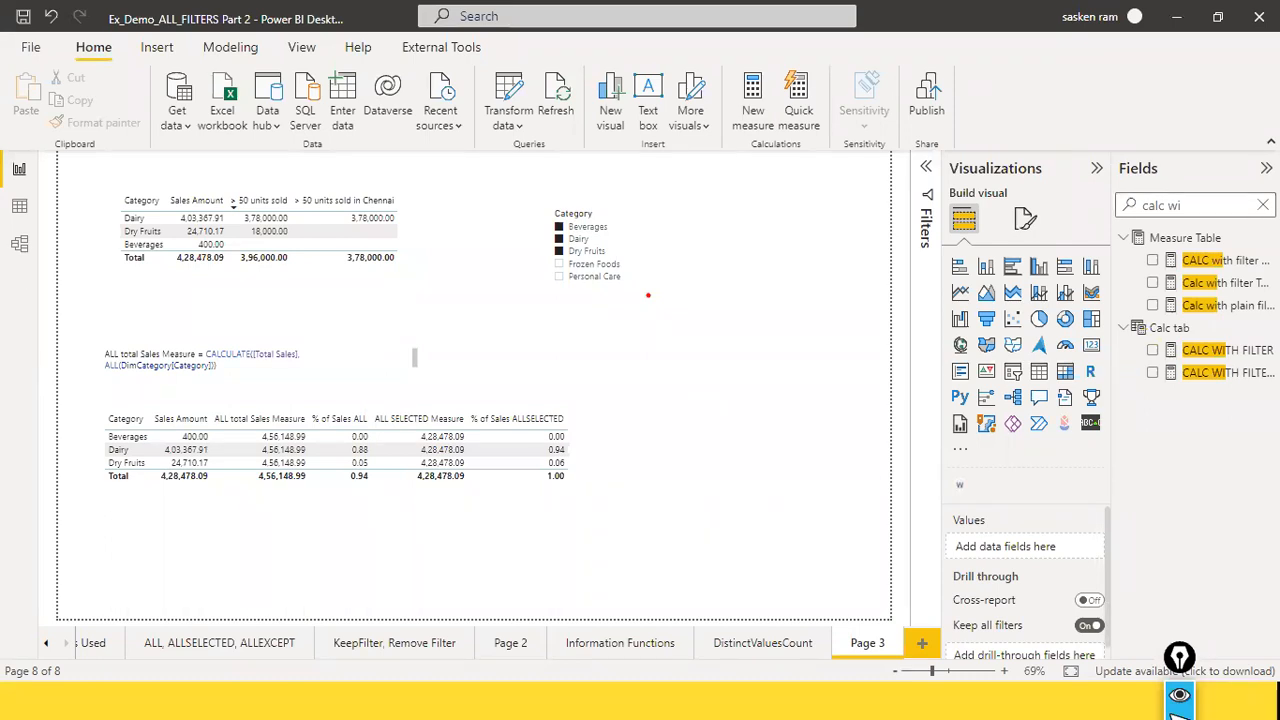
Step: Clear the field search, collapse the field tables from Measure Table through DimCategory, and close the cross filter measure's formula without changes
{"action": "left_click", "coordinate": [1262, 205]}
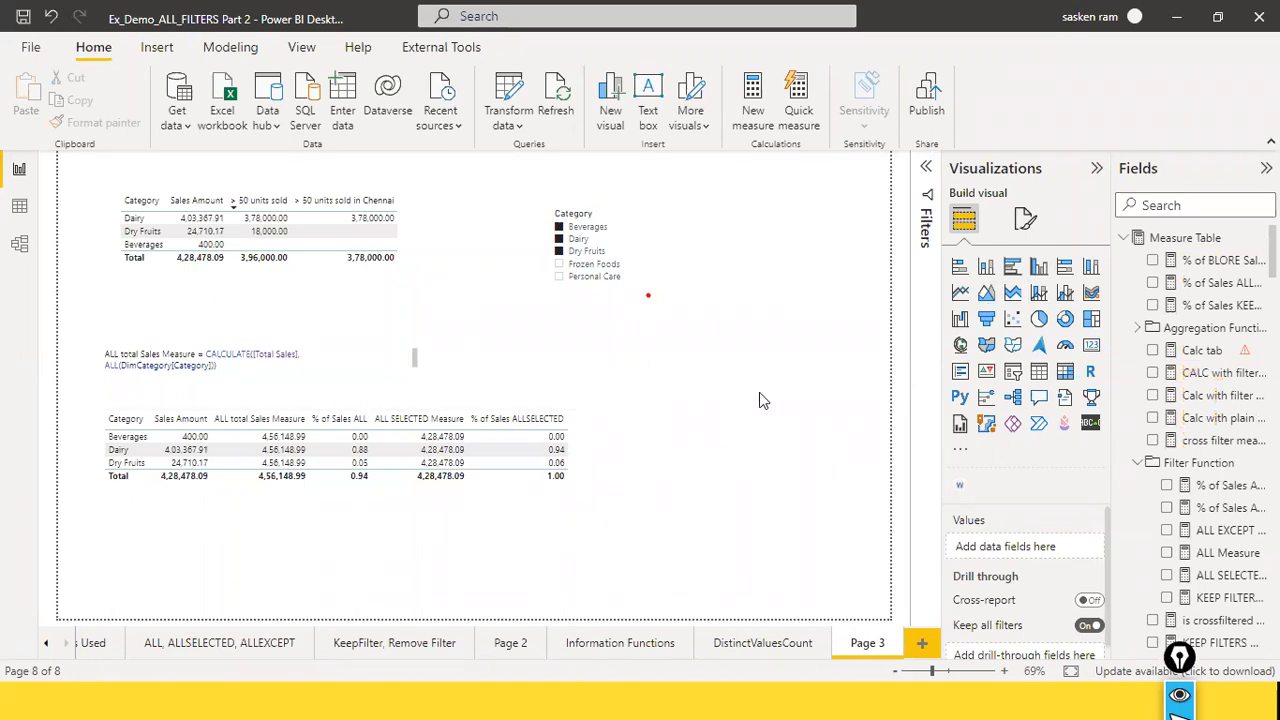
{"action": "left_click", "coordinate": [1150, 441]}
{"action": "left_click", "coordinate": [1137, 328]}
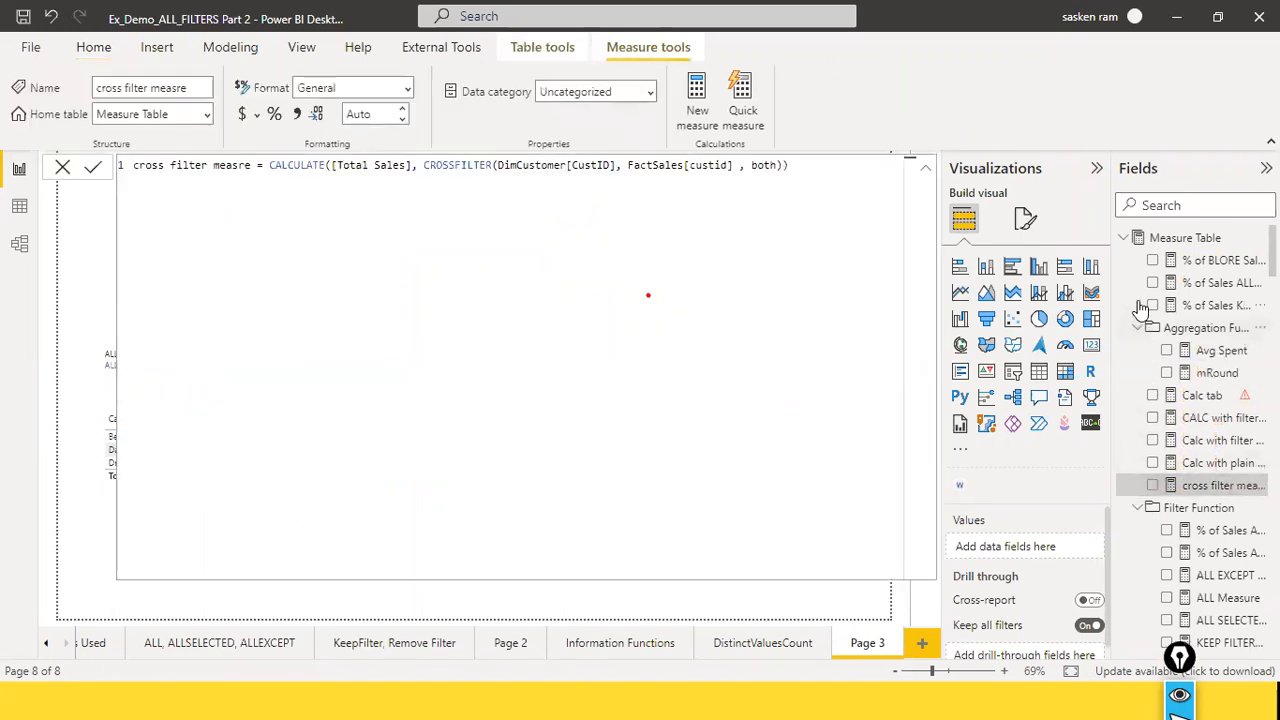
{"action": "left_click", "coordinate": [1124, 240]}
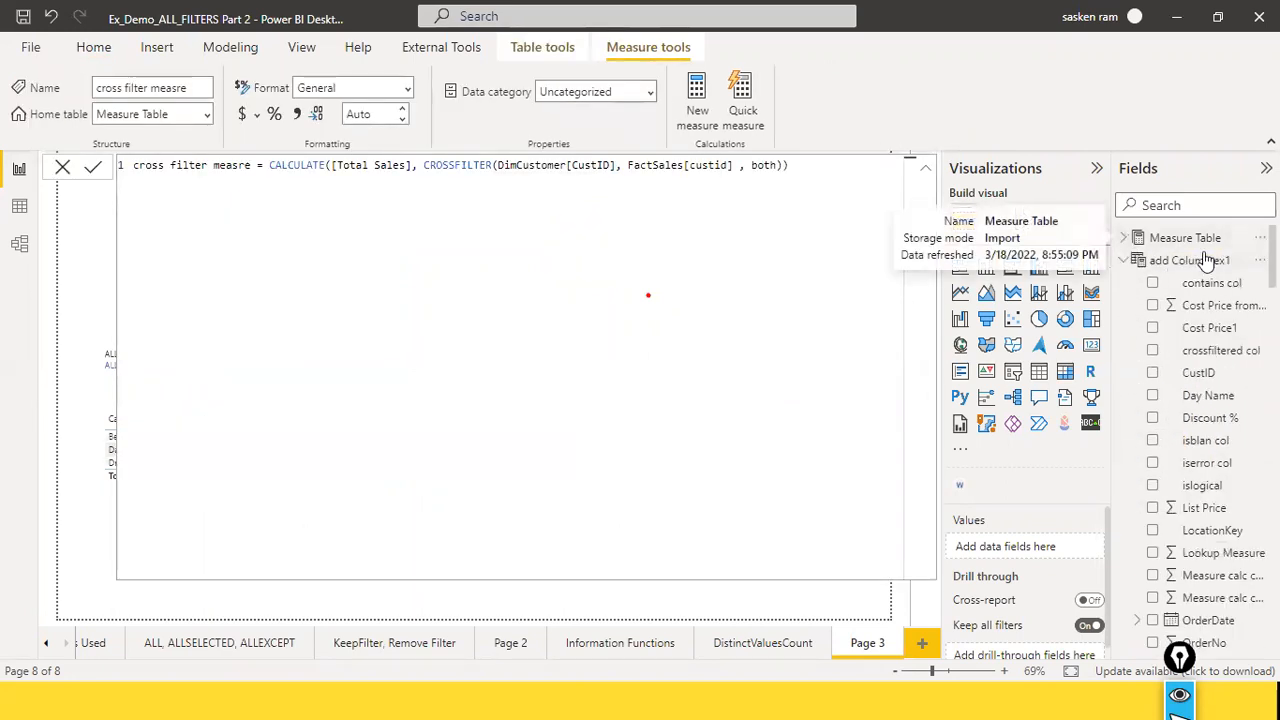
{"action": "left_click", "coordinate": [1126, 262]}
{"action": "left_click", "coordinate": [1124, 283]}
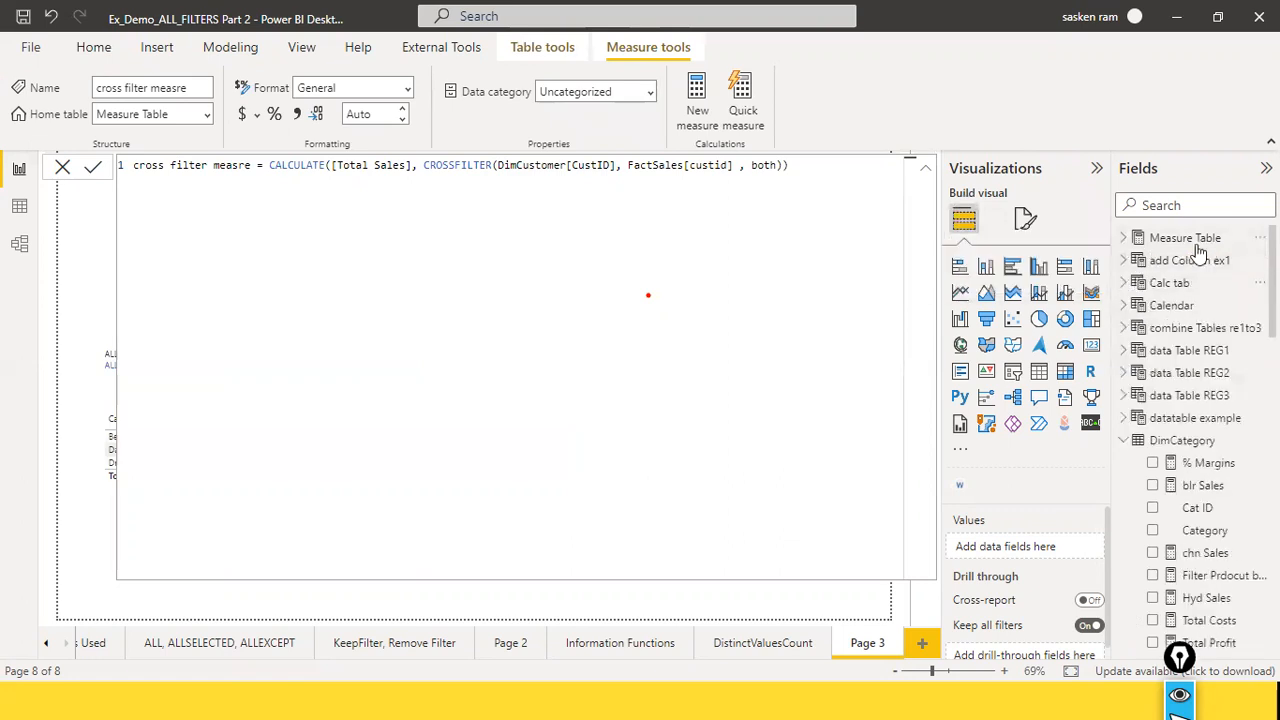
{"action": "left_click", "coordinate": [1123, 441]}
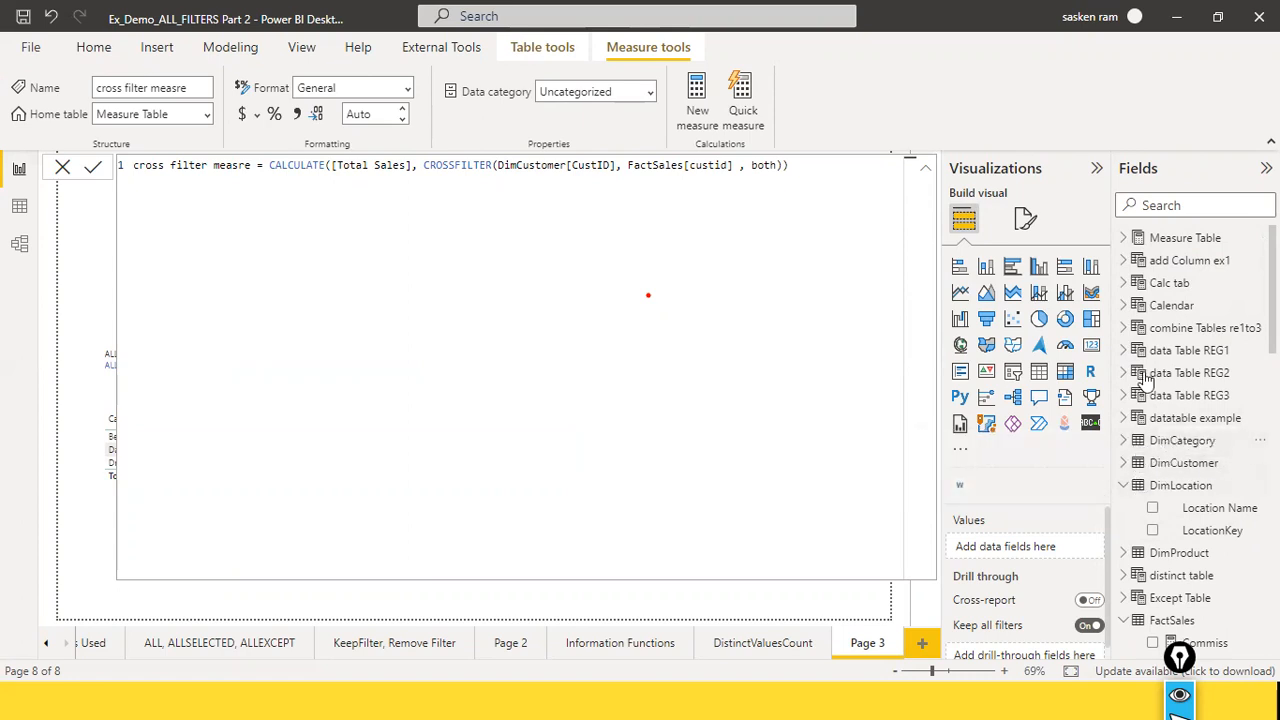
{"action": "mouse_move", "coordinate": [1178, 245]}
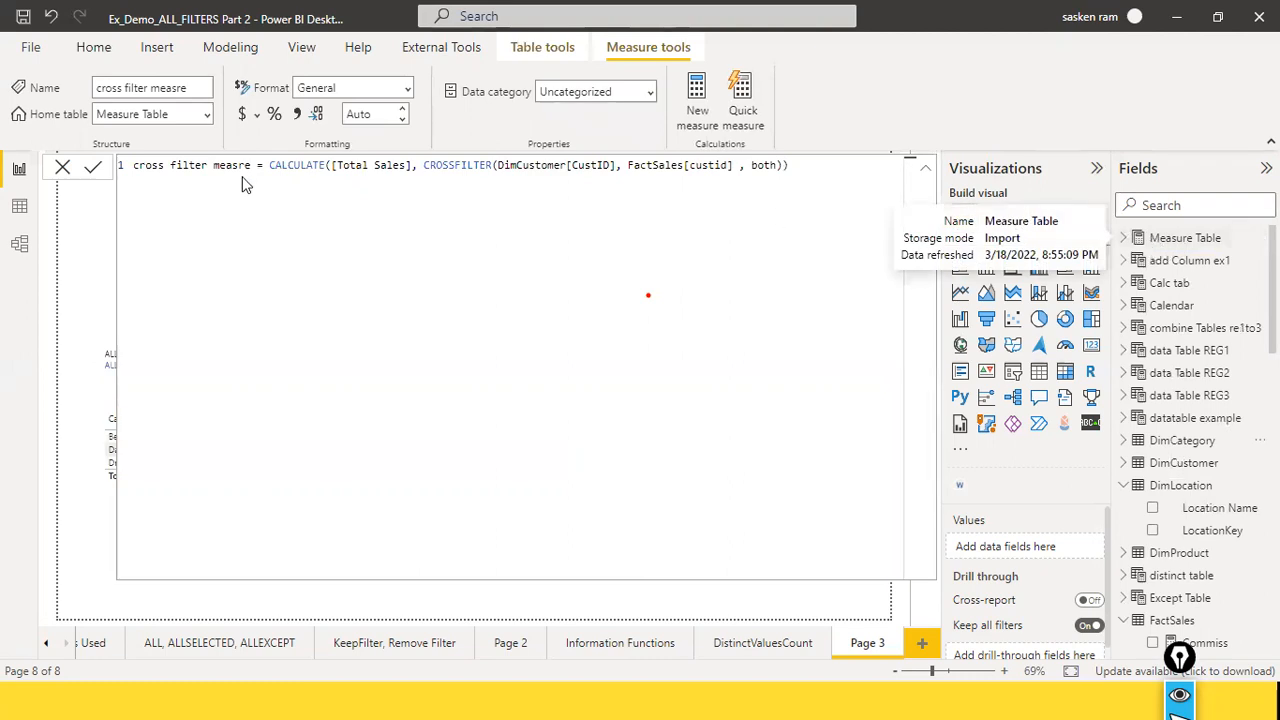
{"action": "left_click", "coordinate": [62, 167]}
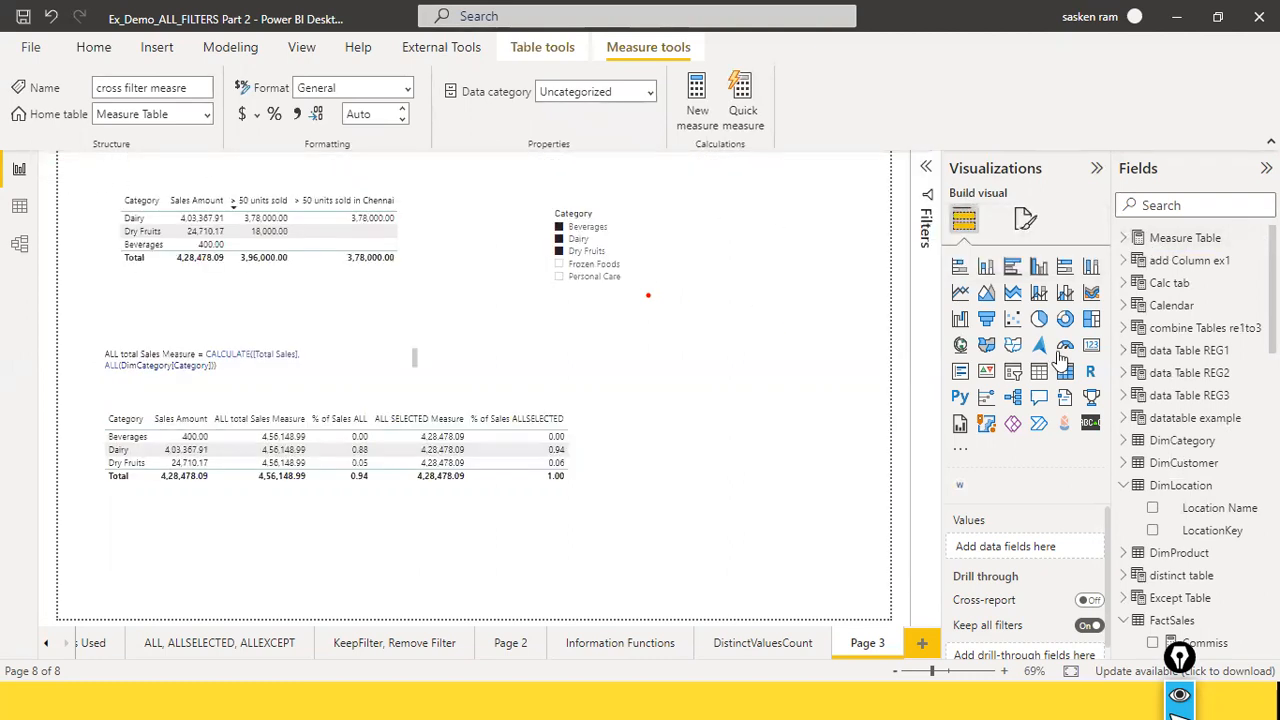
Step: Expand the Measure Table and collapse its aggregation and Filter Function folders
{"action": "left_click", "coordinate": [1155, 246]}
{"action": "mouse_move", "coordinate": [1190, 243]}
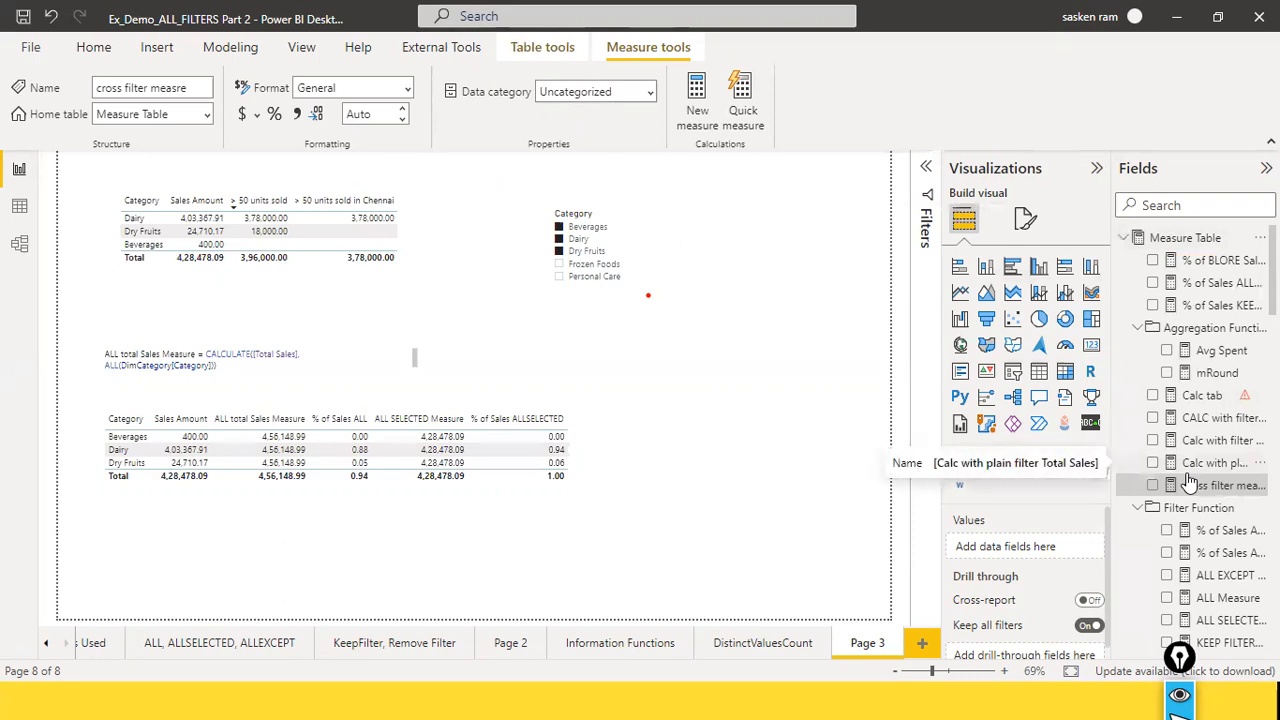
{"action": "left_click", "coordinate": [1185, 240]}
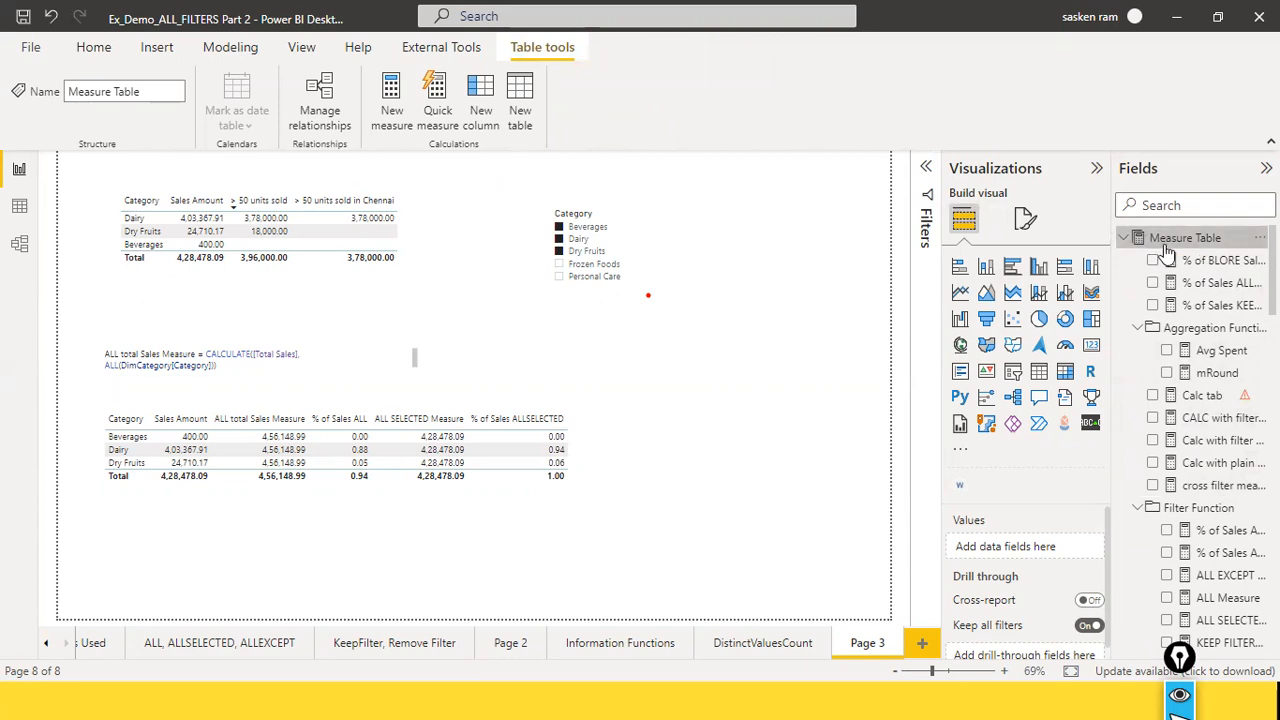
{"action": "left_click", "coordinate": [1140, 330]}
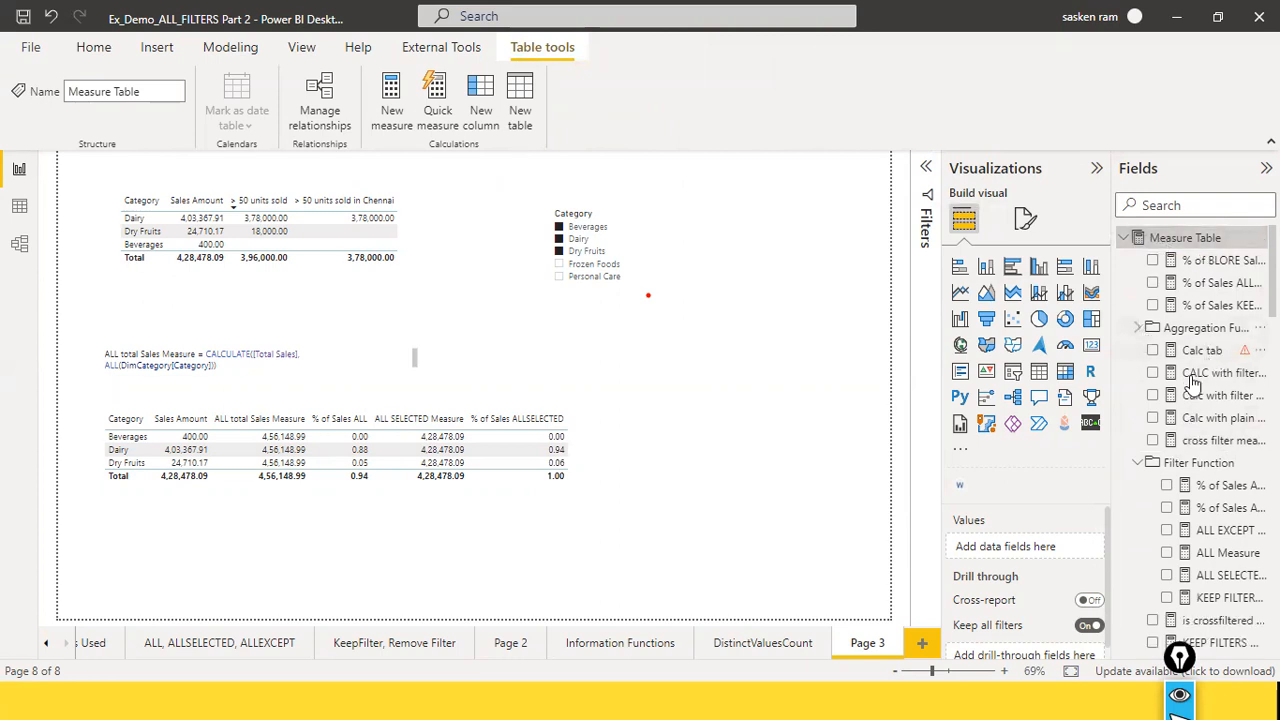
{"action": "left_click", "coordinate": [1147, 462]}
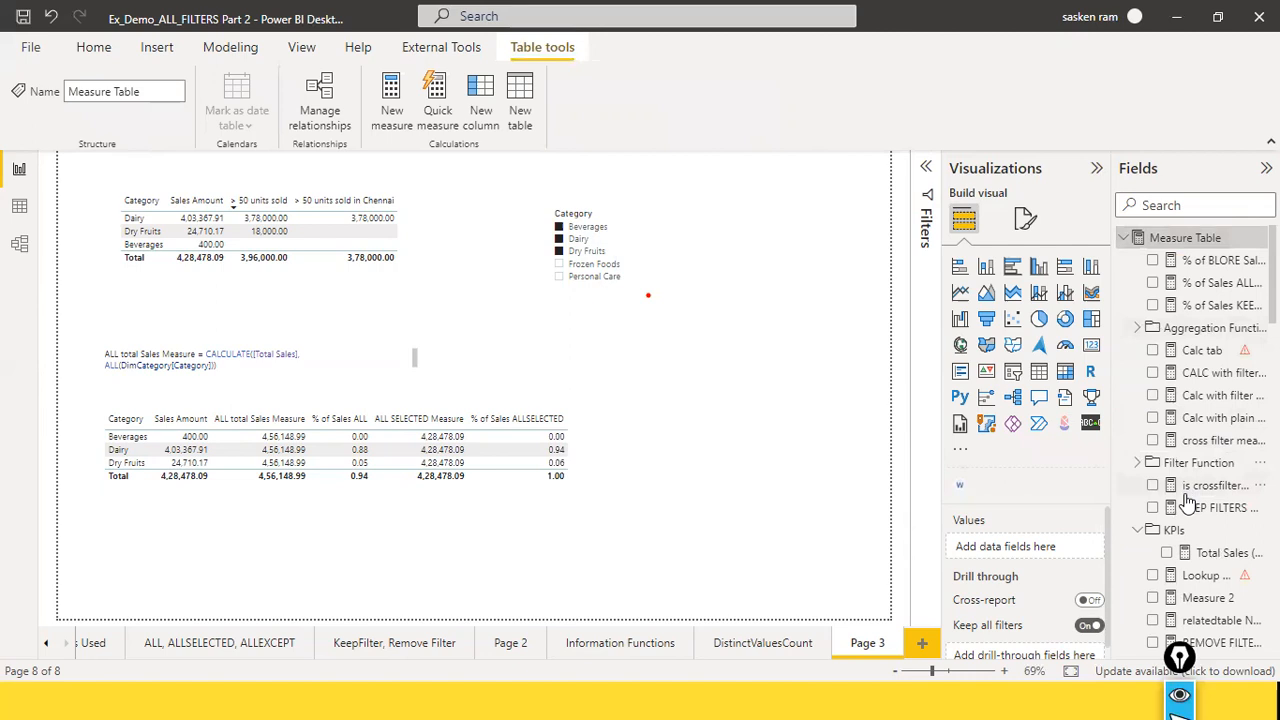
Step: Collapse the KPIs folder and the Measure Table in the fields list
{"action": "scroll", "coordinate": [1187, 500], "scroll_direction": "down", "scroll_amount": 2}
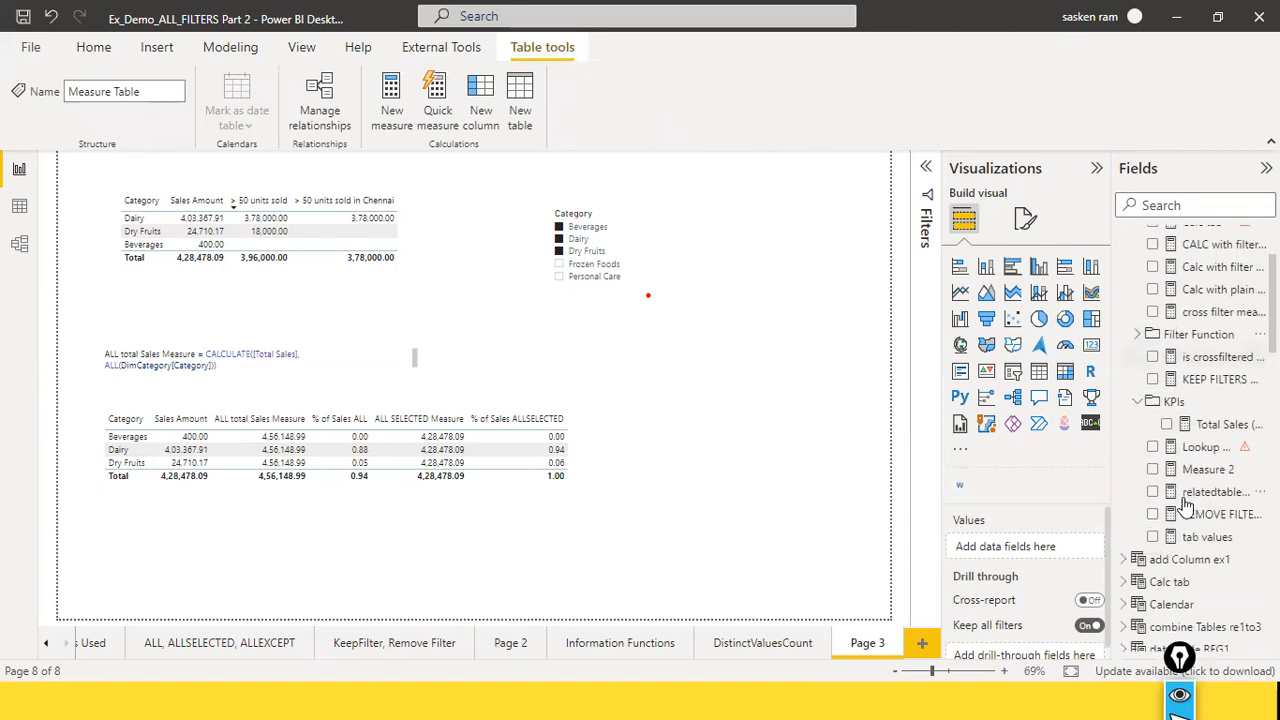
{"action": "left_click", "coordinate": [1138, 404]}
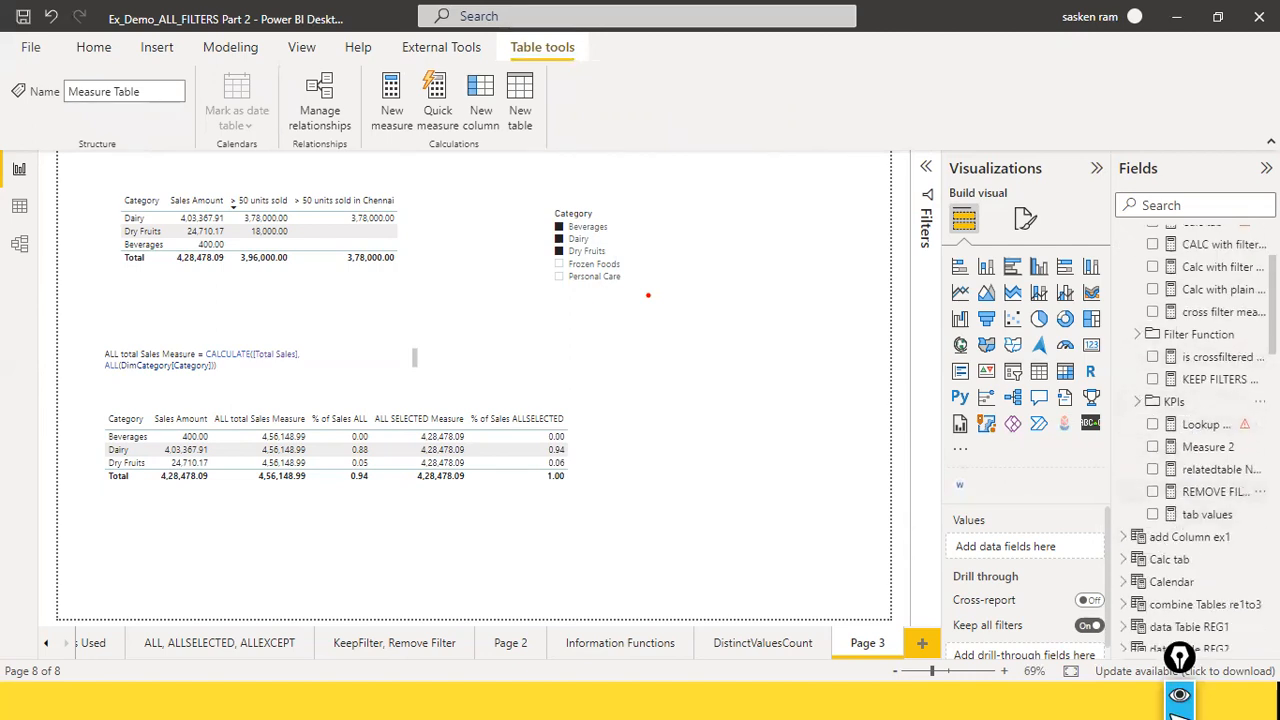
{"action": "scroll", "coordinate": [1145, 340], "scroll_direction": "up", "scroll_amount": 3}
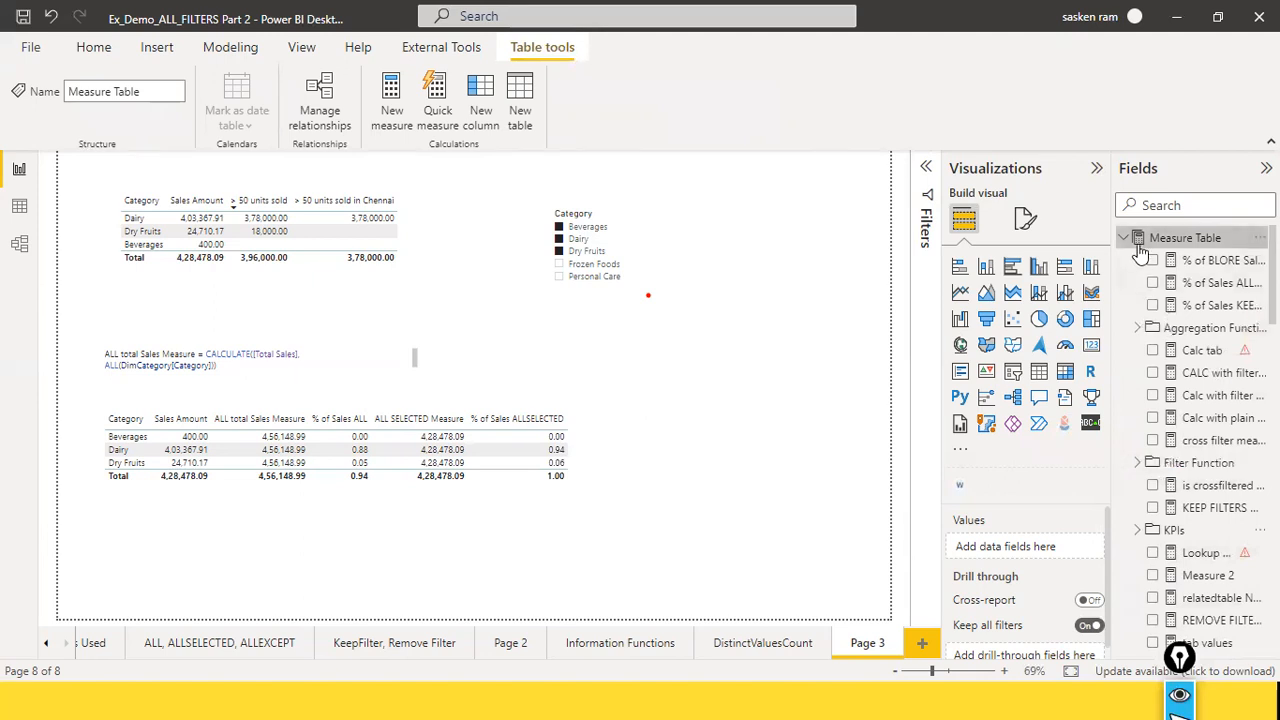
{"action": "left_click", "coordinate": [1123, 238]}
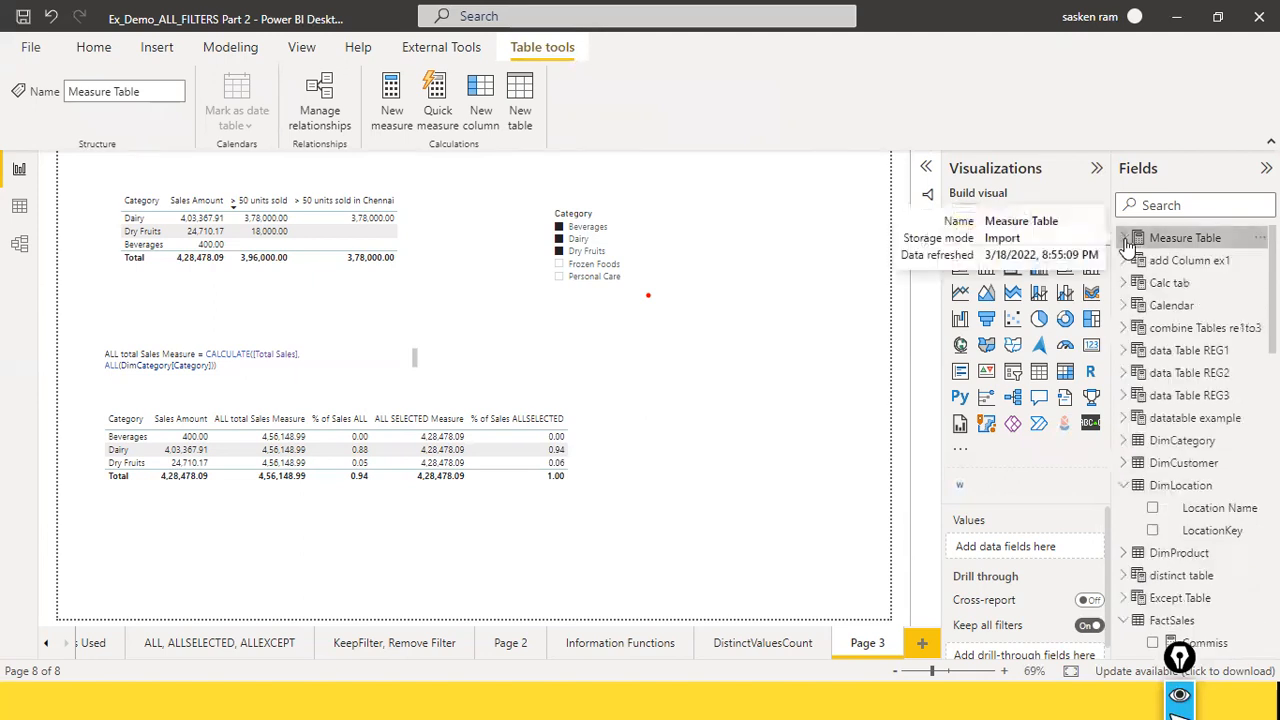
{"action": "left_click", "coordinate": [746, 356]}
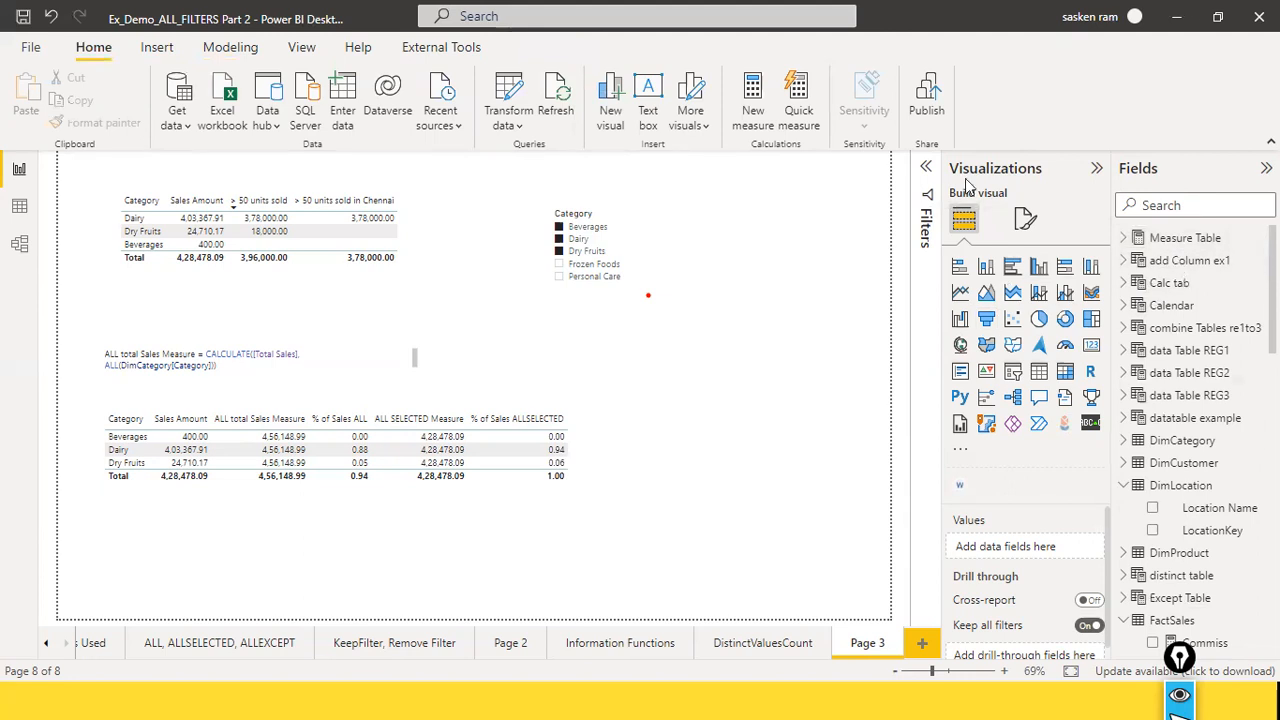
Step: From the data view, enter a new one-cell table containing "Column1" and load it into the model, applying the pending query changes
{"action": "left_click", "coordinate": [230, 48]}
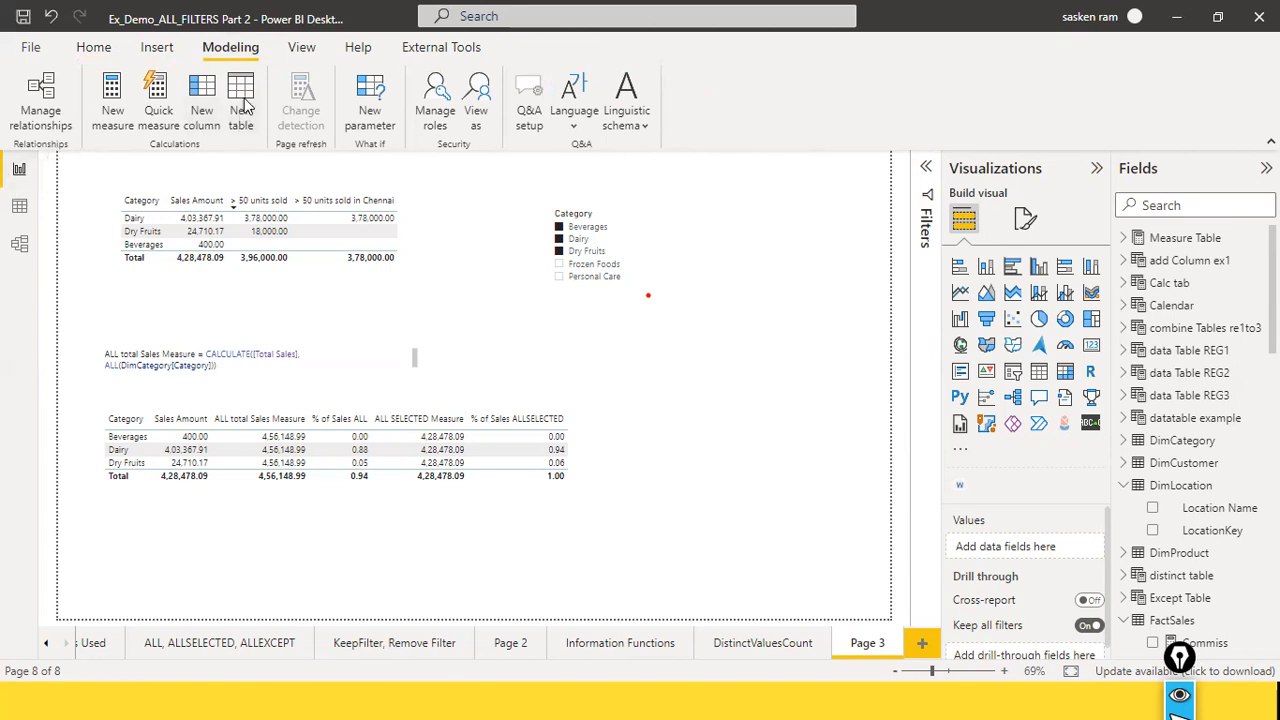
{"action": "left_click", "coordinate": [22, 207]}
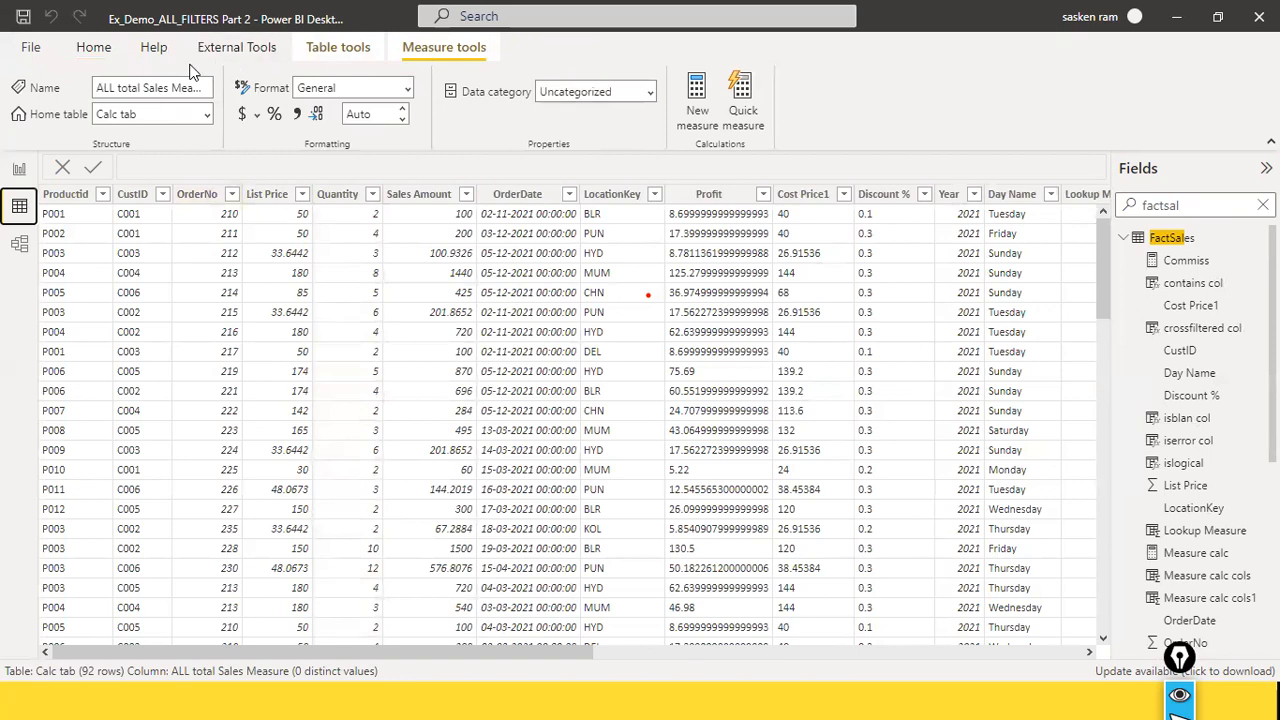
{"action": "left_click", "coordinate": [94, 47]}
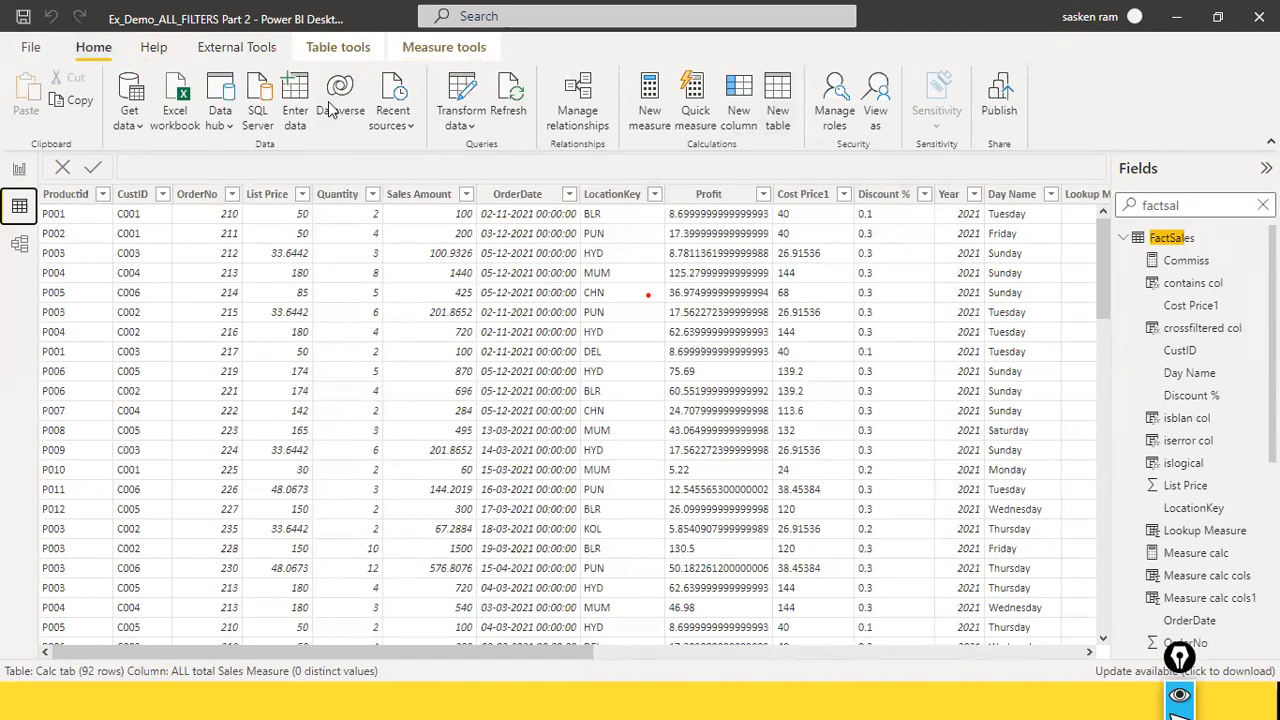
{"action": "left_click", "coordinate": [294, 95]}
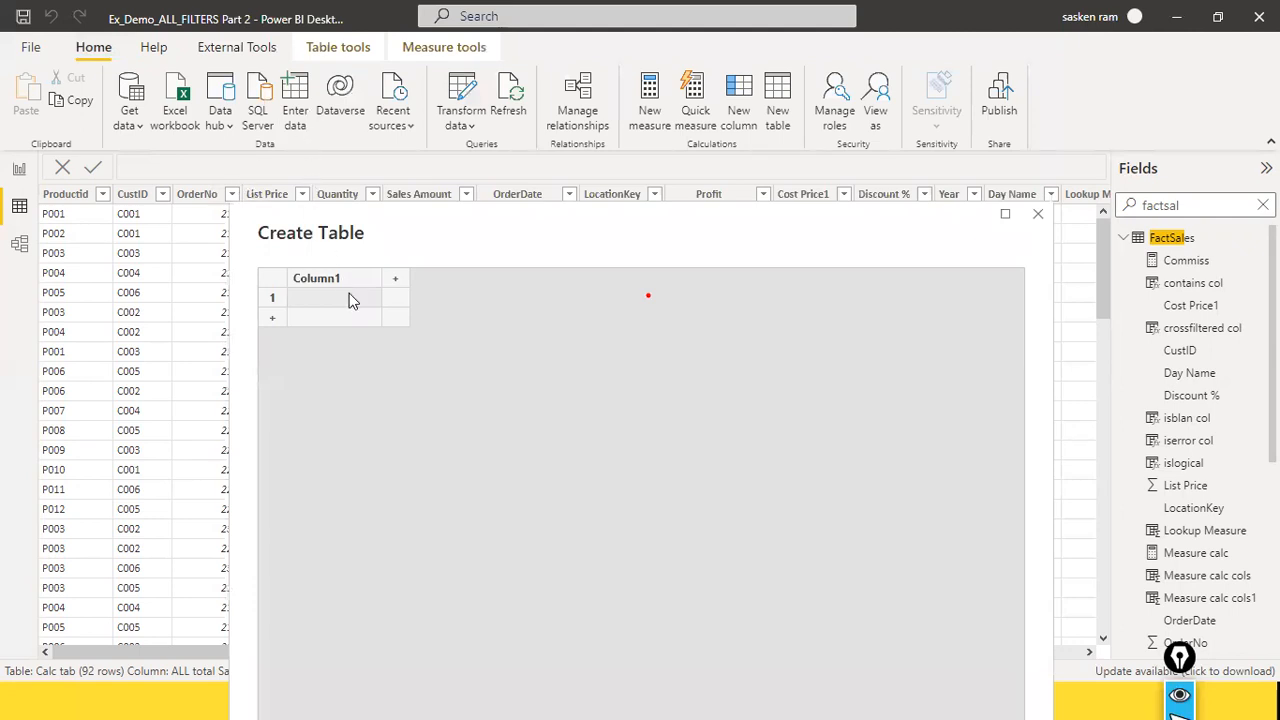
{"action": "left_click", "coordinate": [349, 297]}
{"action": "type", "text": "Column1"}
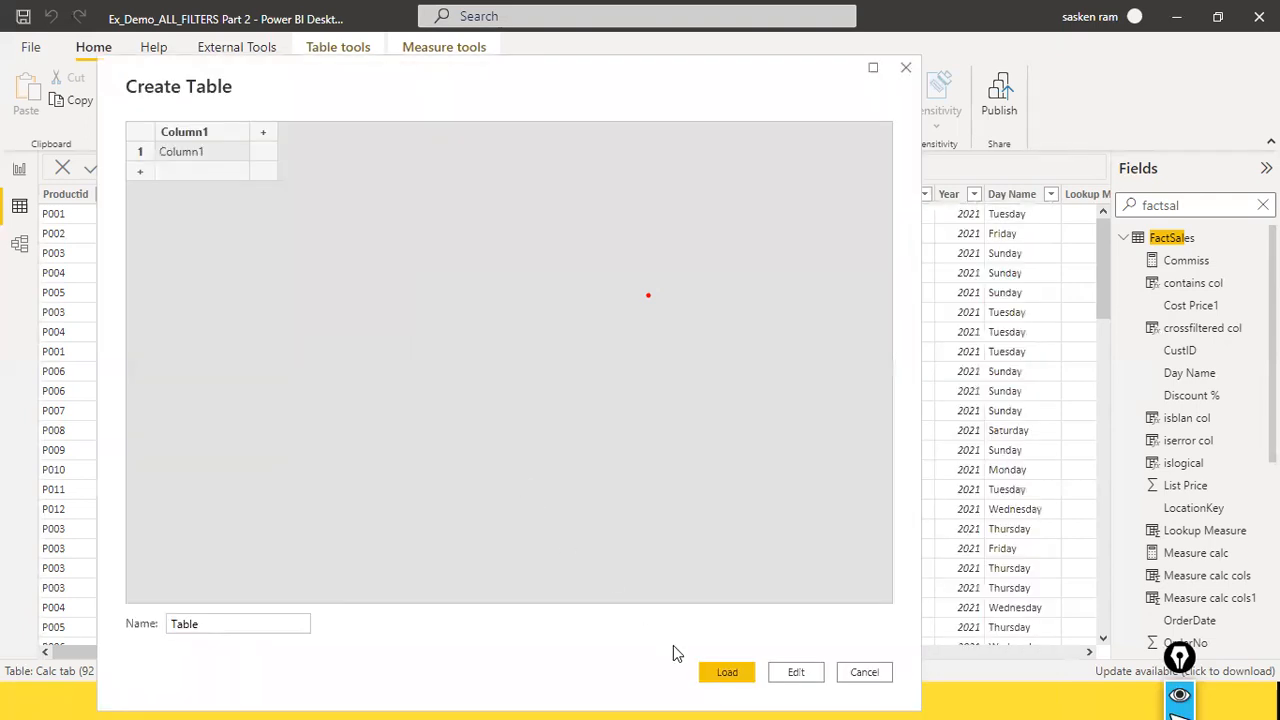
{"action": "left_click", "coordinate": [713, 682]}
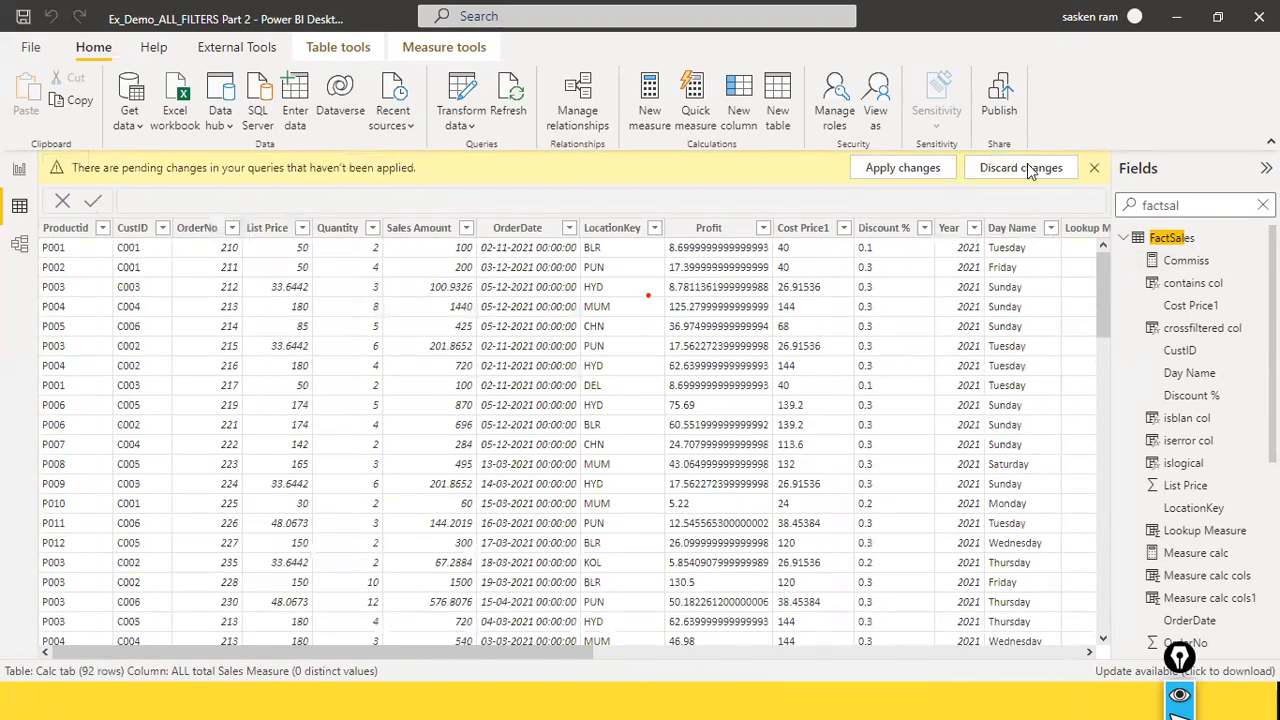
{"action": "left_click", "coordinate": [898, 170]}
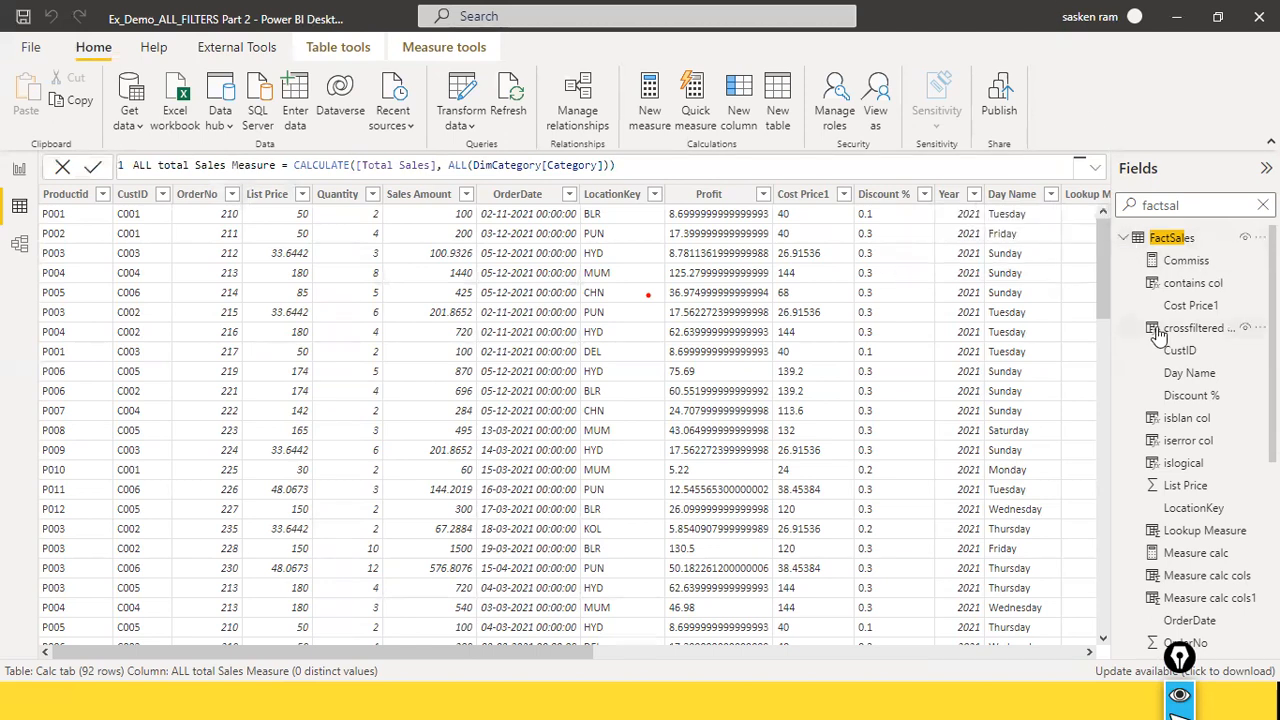
Step: Return to the report view, collapse the DimLocation and FactSales tables, and expand the newly loaded Table
{"action": "scroll", "coordinate": [1200, 420], "scroll_direction": "down", "scroll_amount": 5}
{"action": "scroll", "coordinate": [1200, 420], "scroll_direction": "up", "scroll_amount": 3}
{"action": "left_click", "coordinate": [19, 168]}
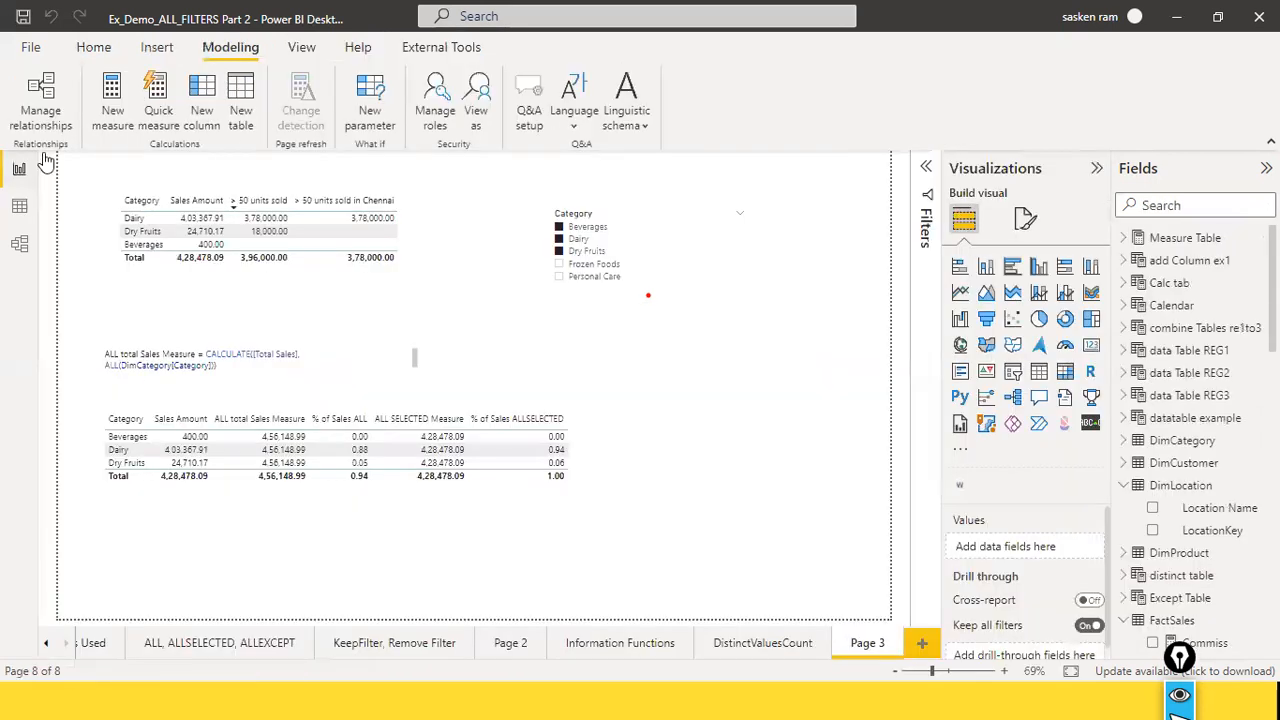
{"action": "left_click", "coordinate": [1124, 485]}
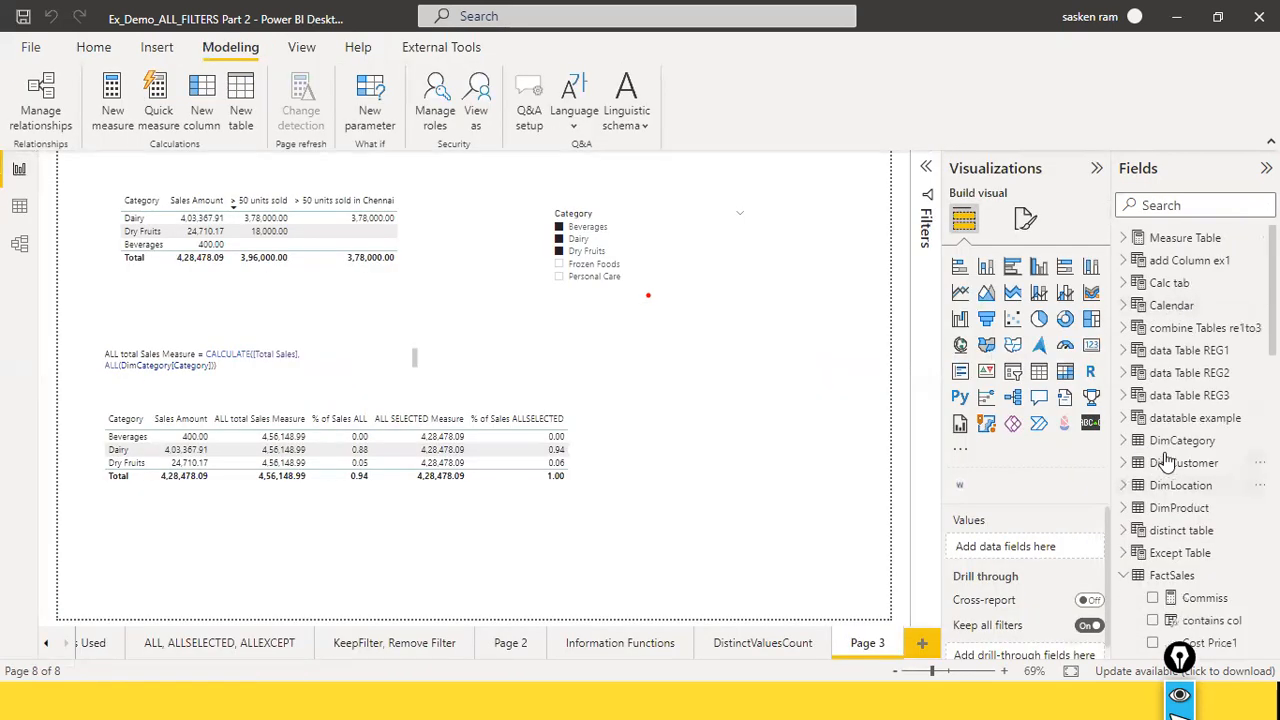
{"action": "left_click", "coordinate": [1124, 575]}
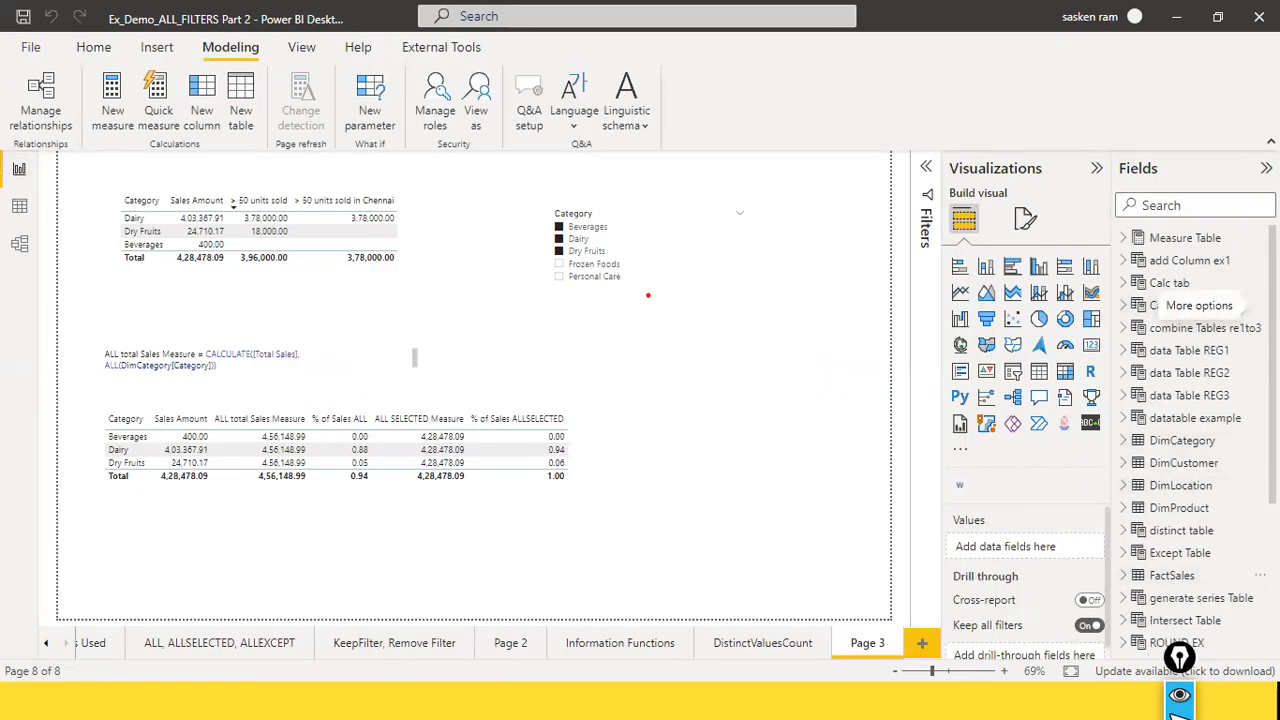
{"action": "scroll", "coordinate": [1180, 518], "scroll_direction": "down", "scroll_amount": 5}
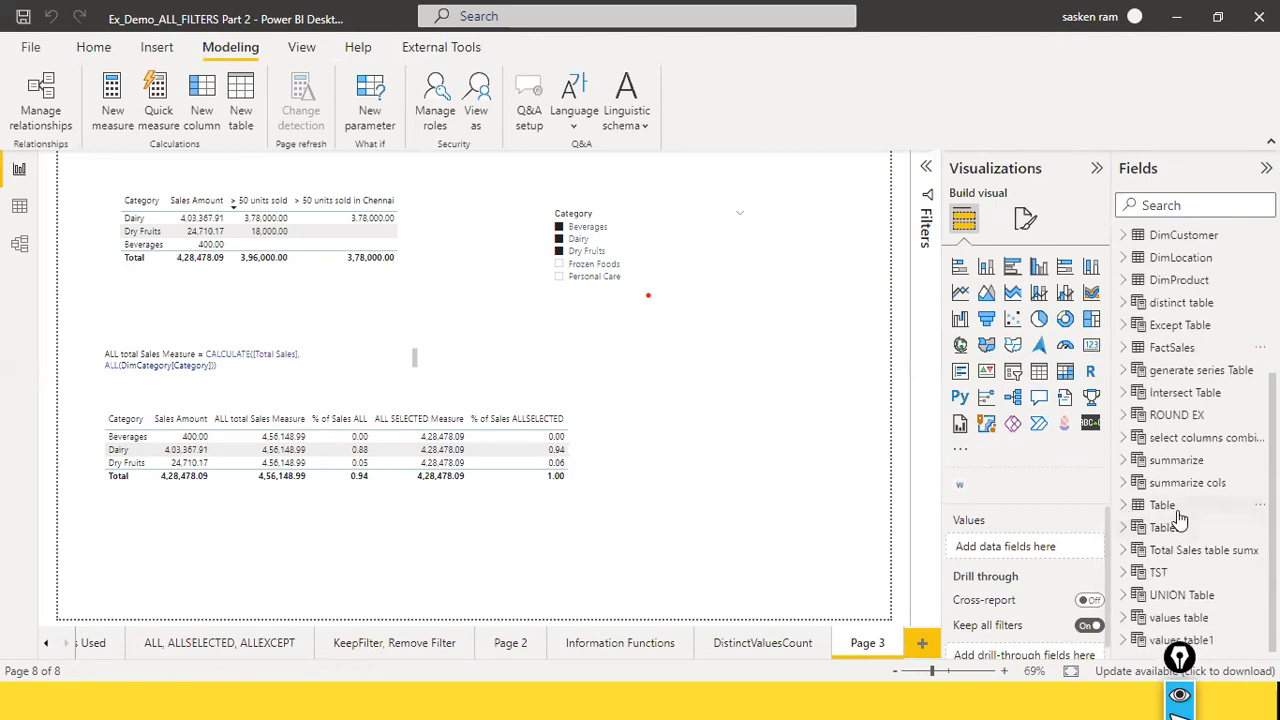
{"action": "left_click", "coordinate": [1124, 505]}
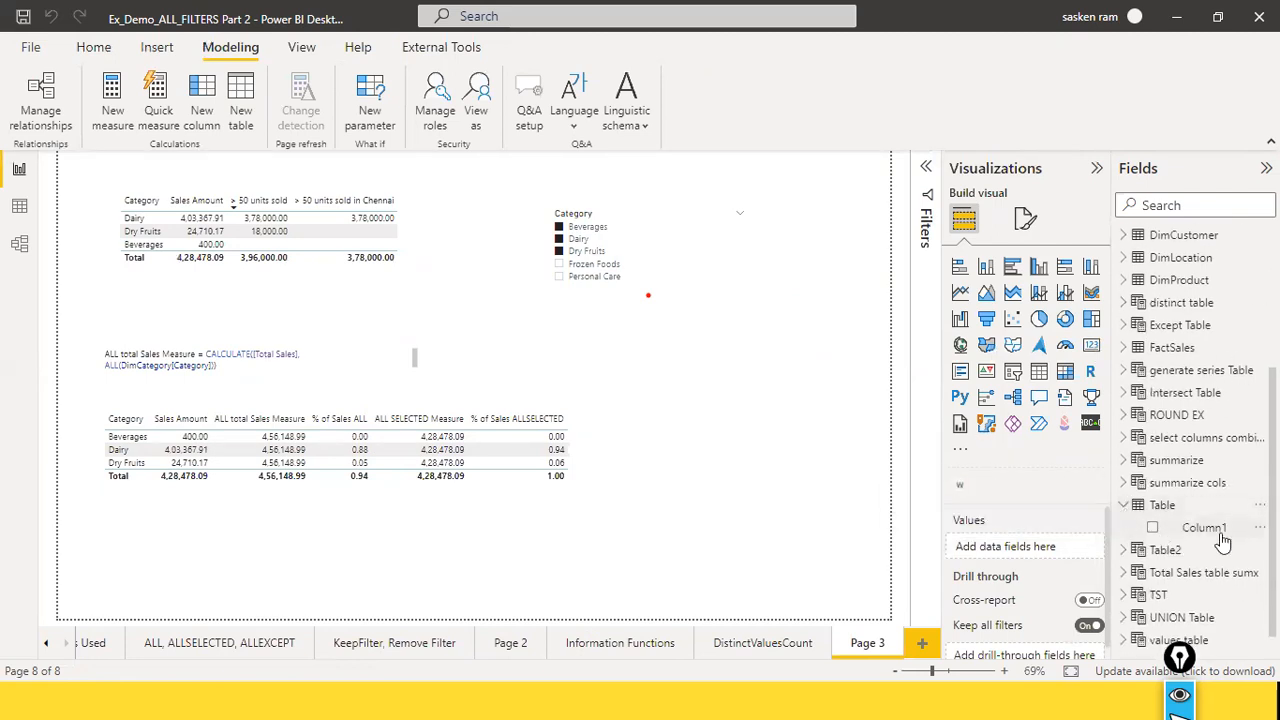
Step: Rename the new table as Retail Analytics Measure and expand it to show its column
{"action": "double_click", "coordinate": [1180, 505]}
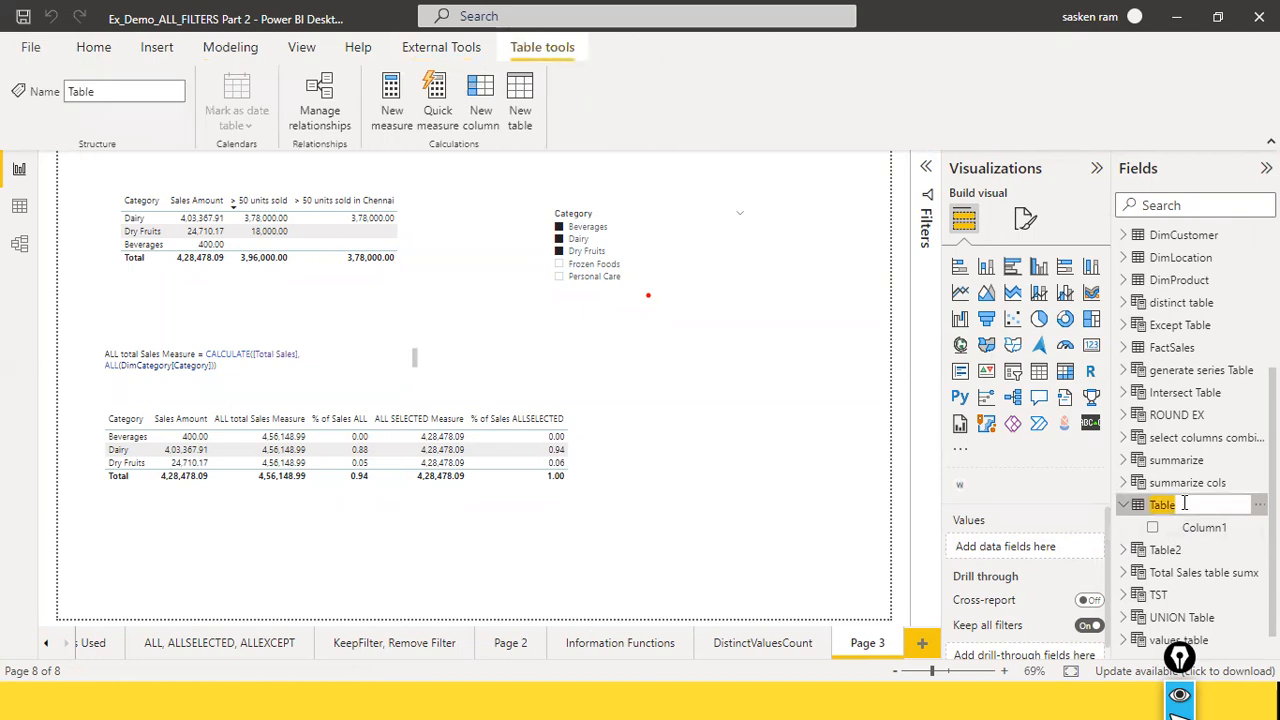
{"action": "left_click", "coordinate": [1125, 507]}
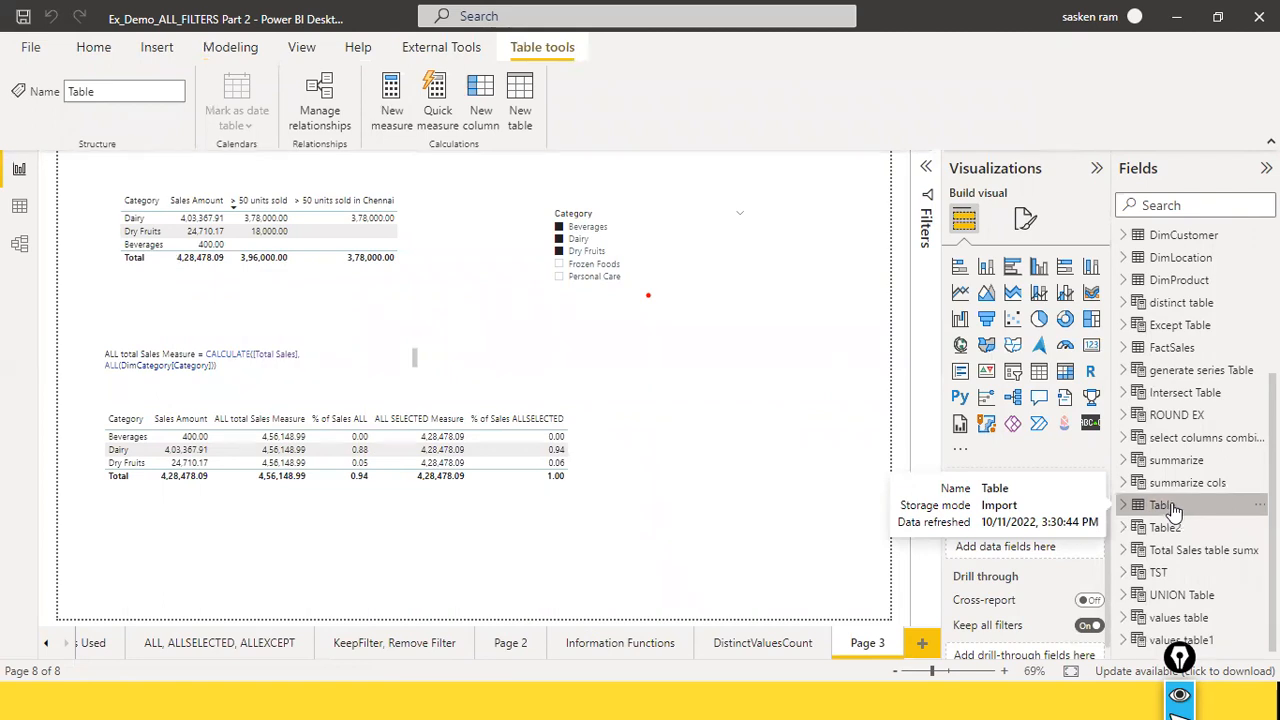
{"action": "double_click", "coordinate": [1170, 505]}
{"action": "type", "text": "M"}
{"action": "type", "text": "etail Analy"}
{"action": "type", "text": "tics Measure"}
{"action": "key", "text": "Return"}
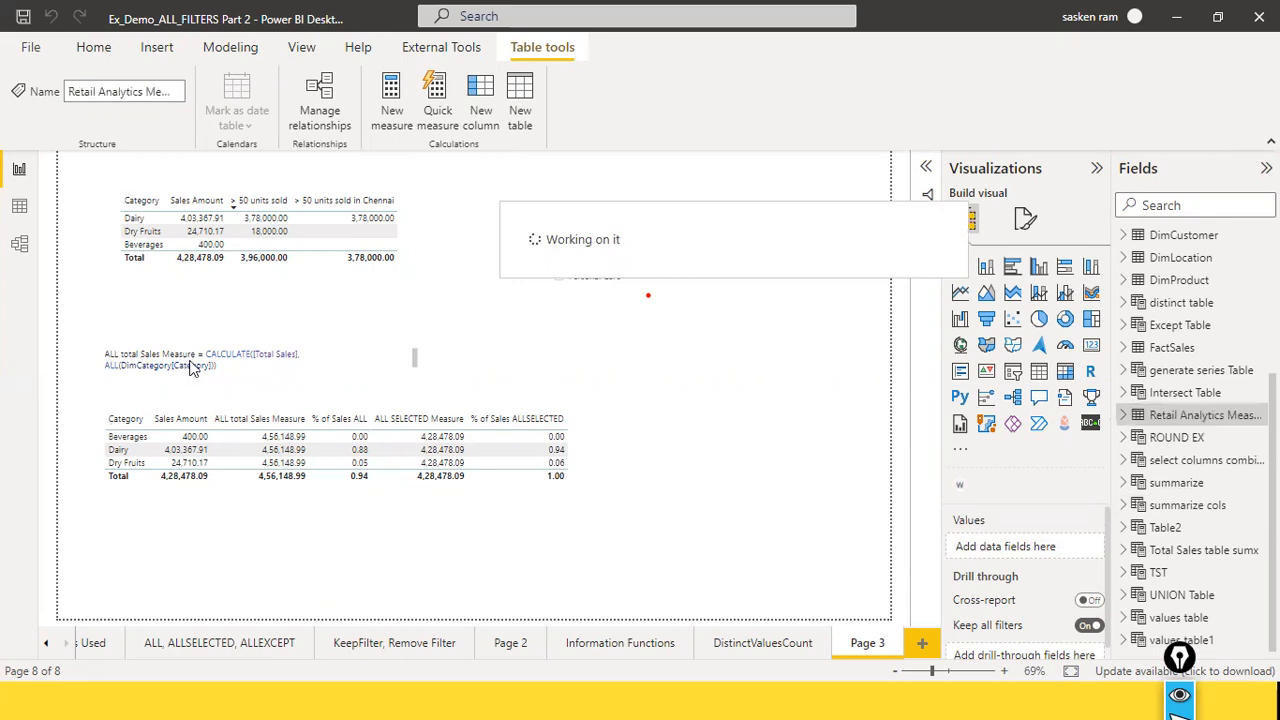
{"action": "left_click", "coordinate": [1124, 416]}
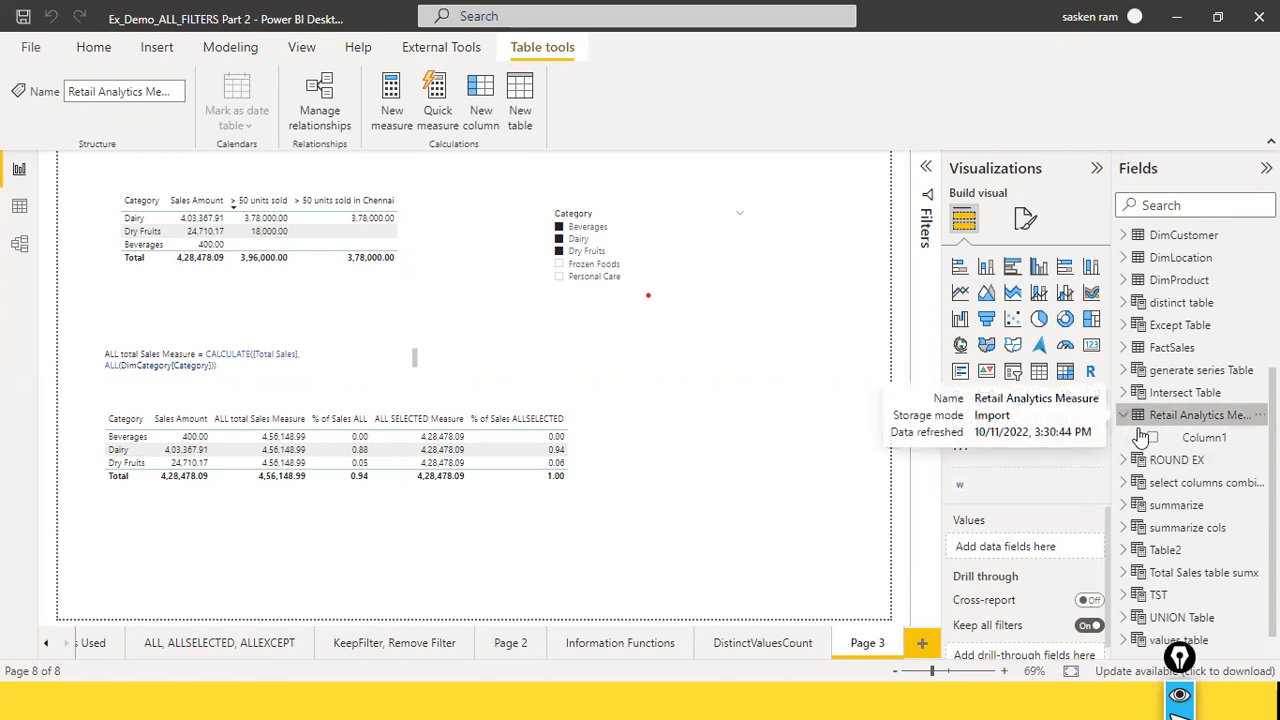
Step: Search the fields for "all total" to find which table holds the measure, and clear the search
{"action": "scroll", "coordinate": [1160, 365], "scroll_direction": "up", "scroll_amount": 5}
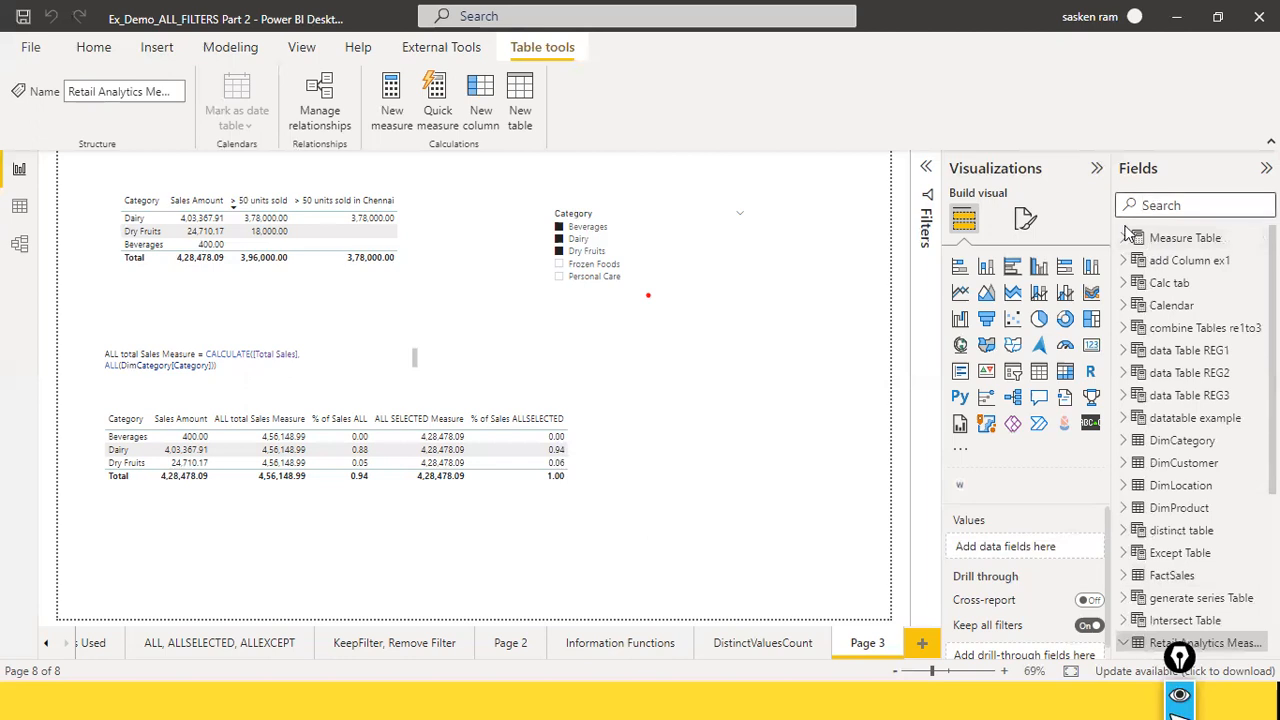
{"action": "type", "text": "all total"}
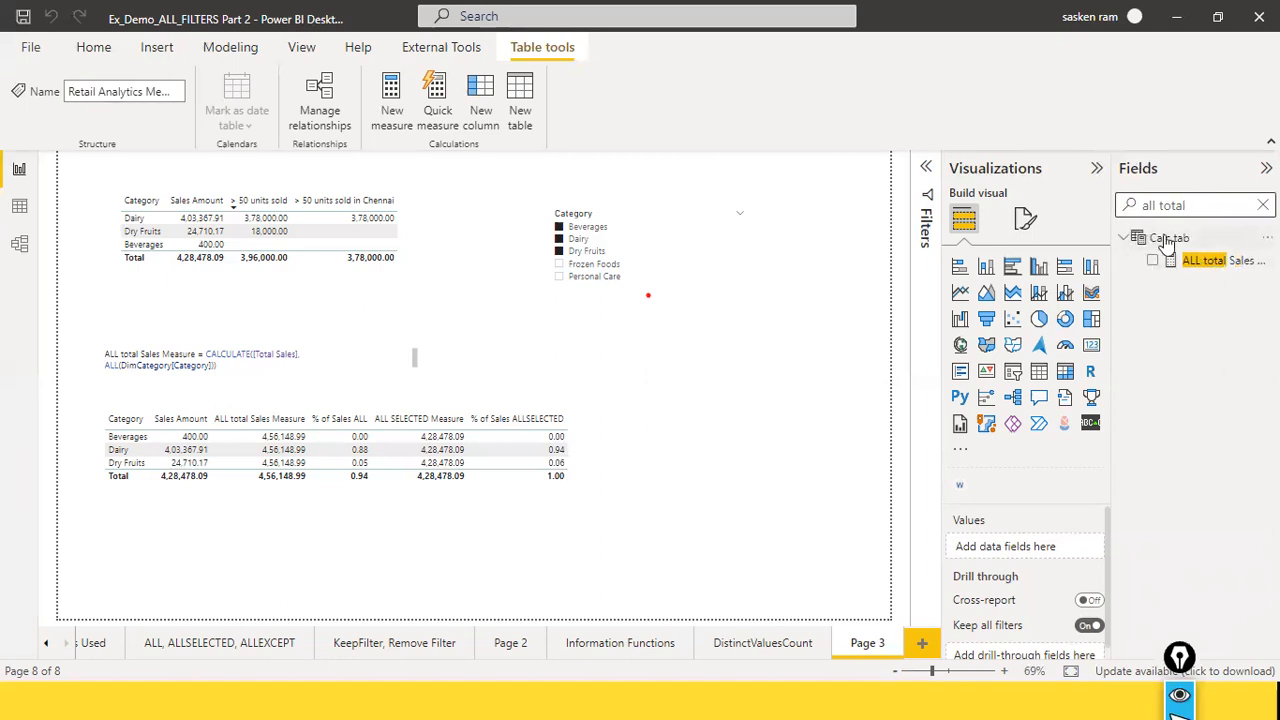
{"action": "left_click", "coordinate": [1263, 205]}
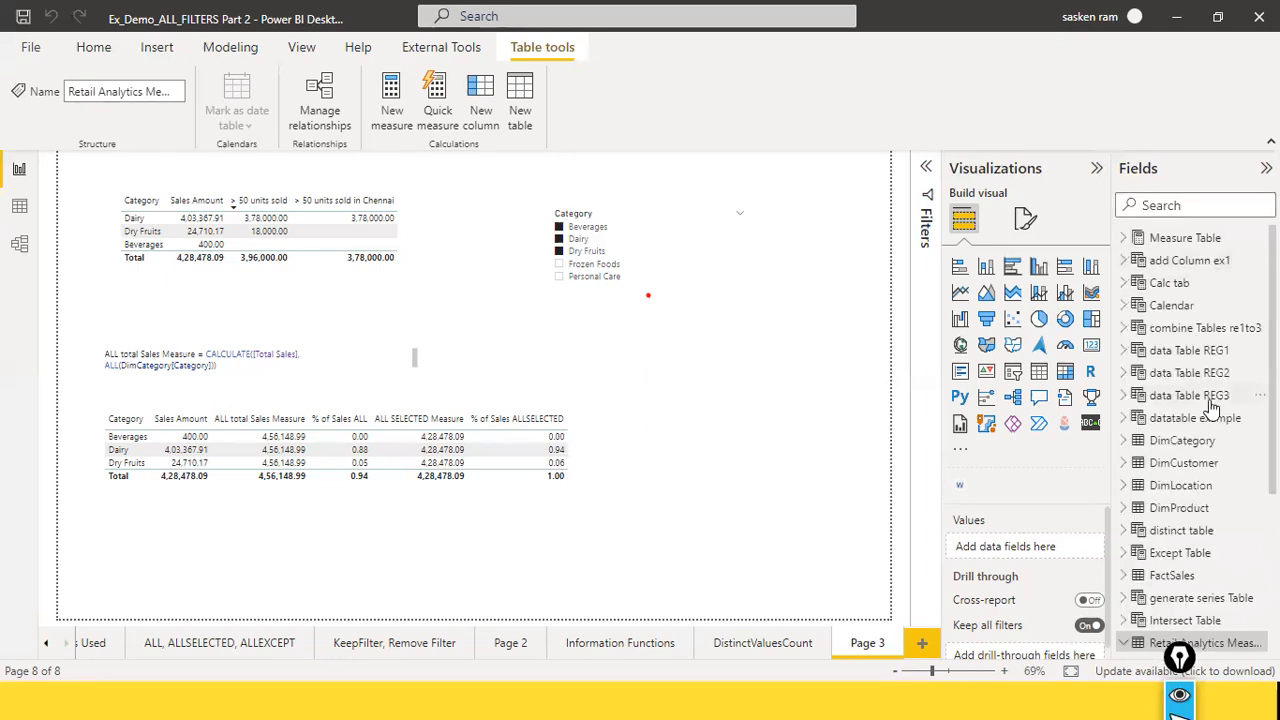
Step: Change the home table of ALL total Sales Measure in Calc tab to Retail Analytics Measure and close its formula without changes
{"action": "left_click", "coordinate": [1123, 285]}
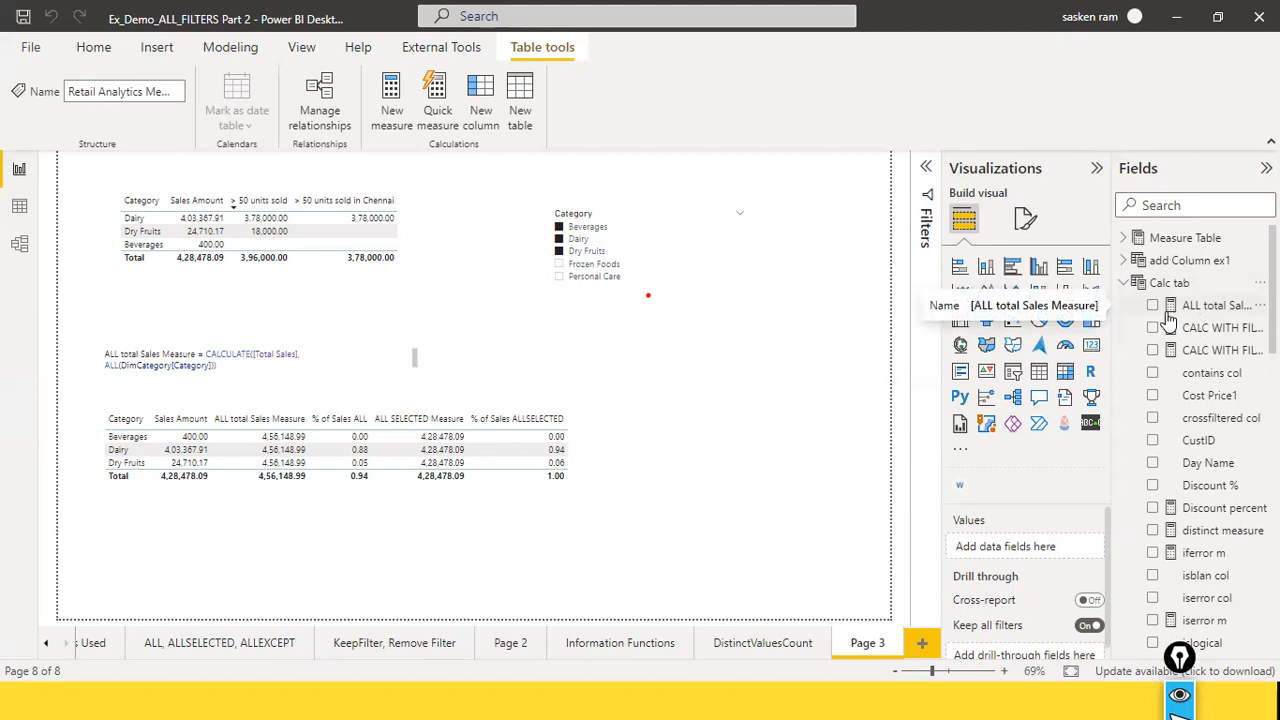
{"action": "scroll", "coordinate": [1143, 320], "scroll_direction": "down", "scroll_amount": 1}
{"action": "left_click", "coordinate": [1222, 248]}
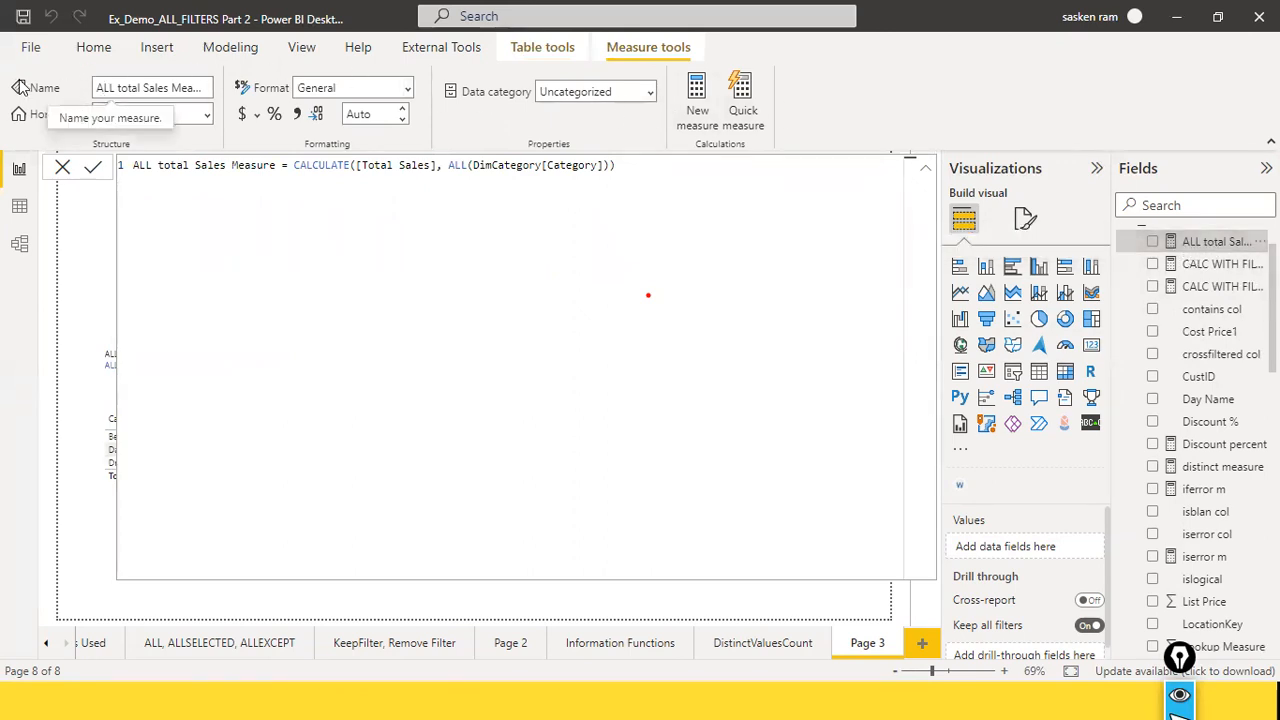
{"action": "left_click", "coordinate": [208, 115]}
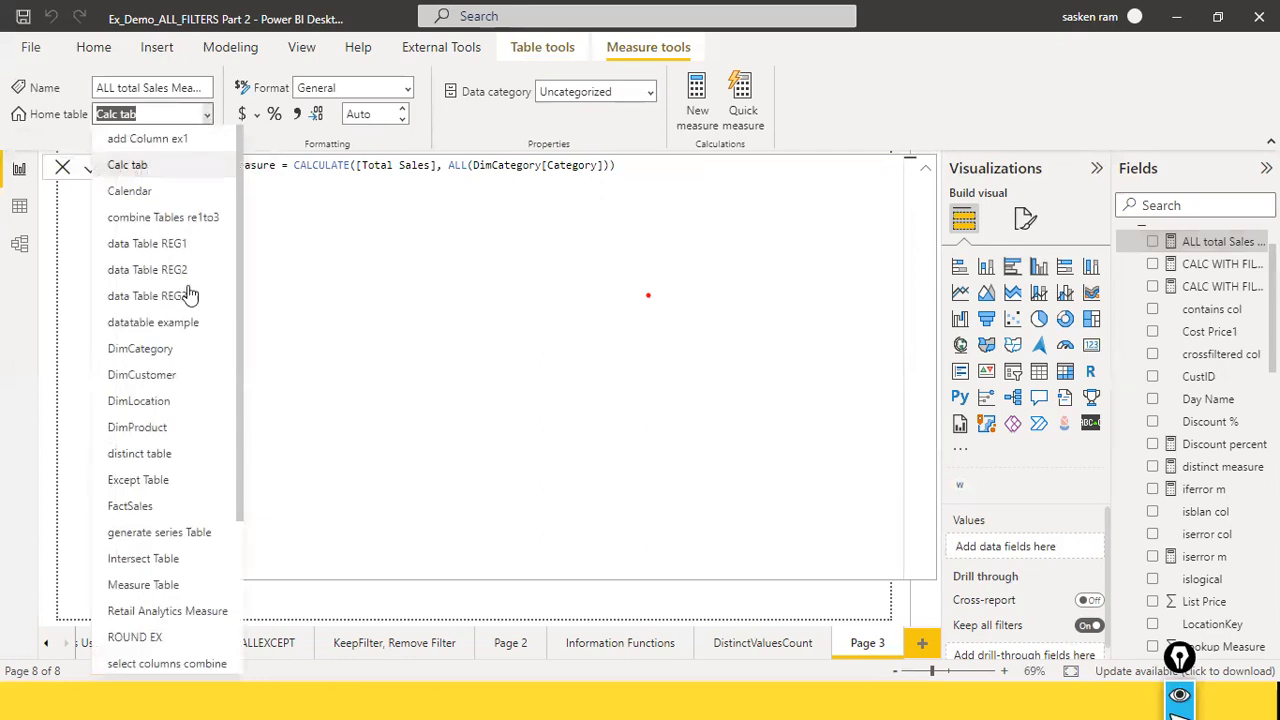
{"action": "left_click", "coordinate": [184, 614]}
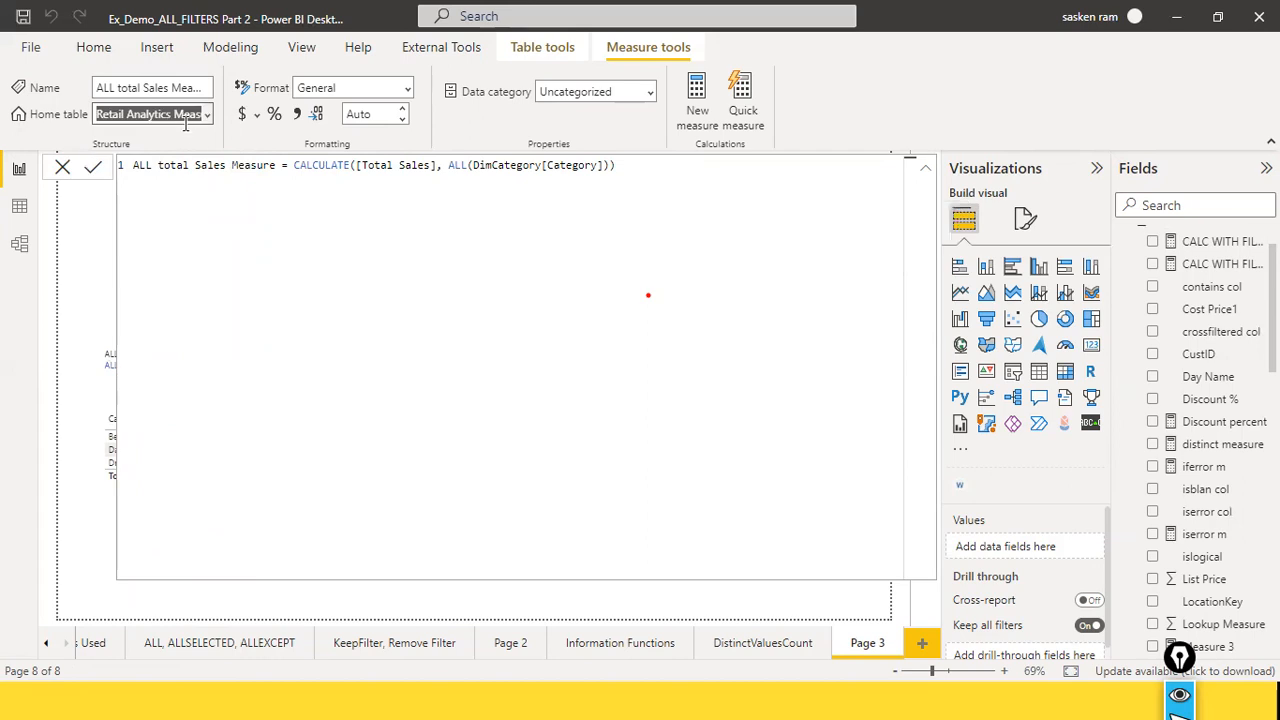
{"action": "left_click", "coordinate": [90, 214]}
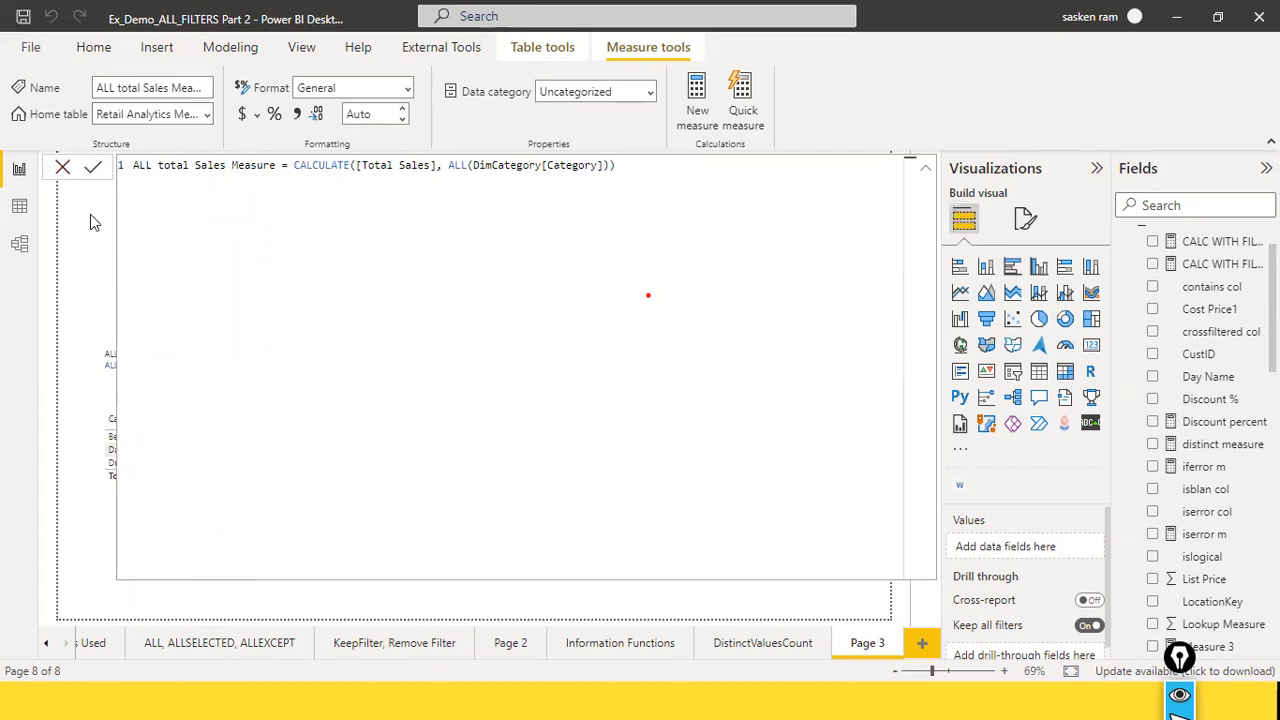
{"action": "left_click", "coordinate": [62, 168]}
Step: Collapse Calc tab, close its formula without changes, and check the contents of the Retail Analytics Measure table
{"action": "scroll", "coordinate": [1193, 415], "scroll_direction": "up", "scroll_amount": 1}
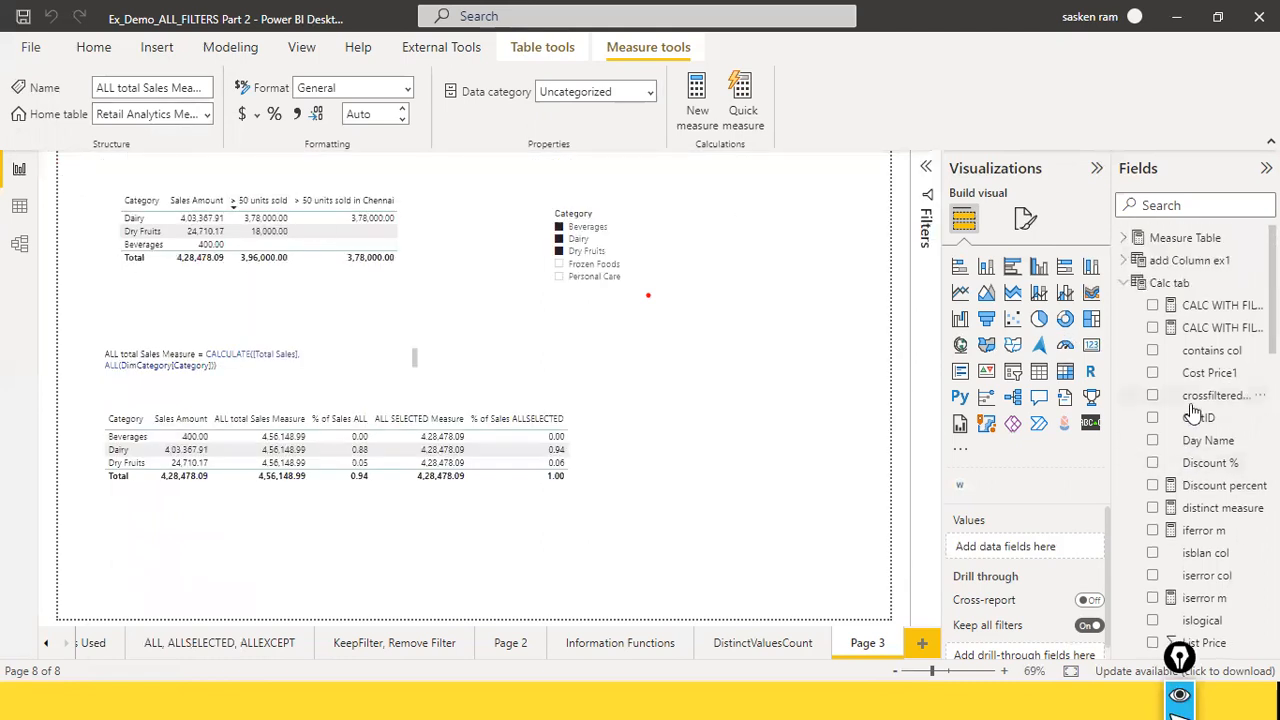
{"action": "left_click", "coordinate": [1135, 288]}
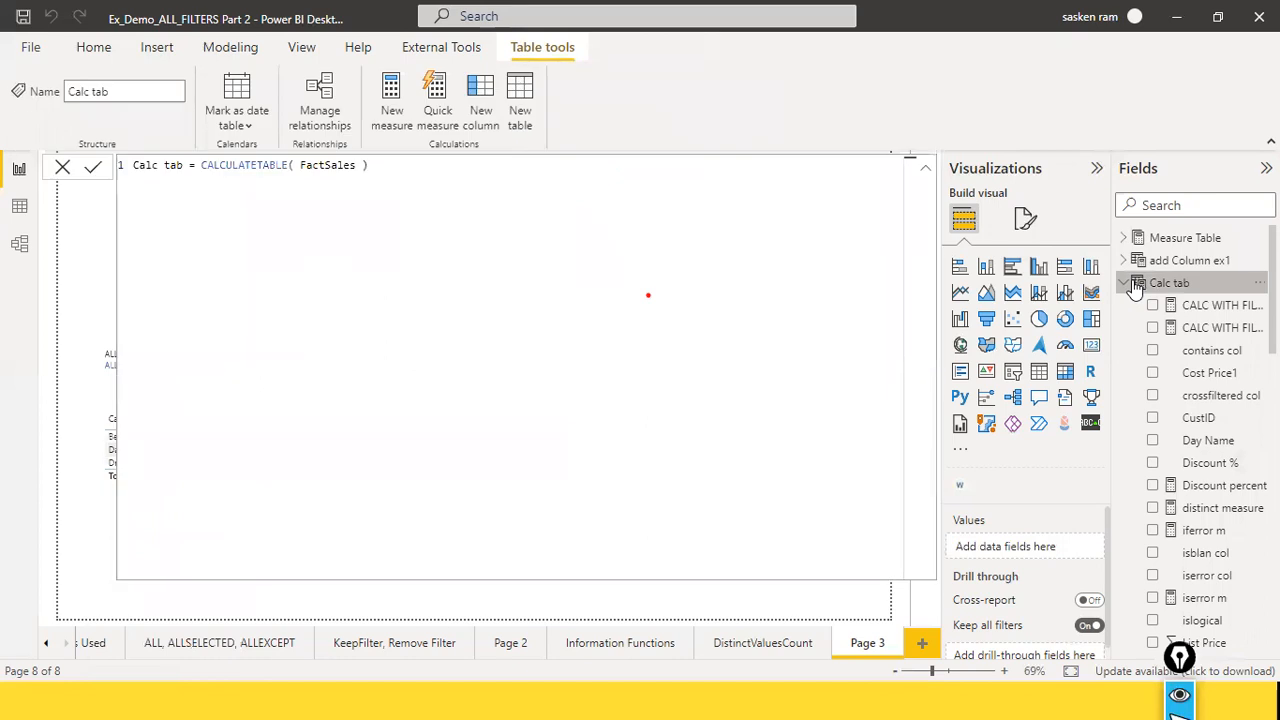
{"action": "left_click", "coordinate": [1130, 286]}
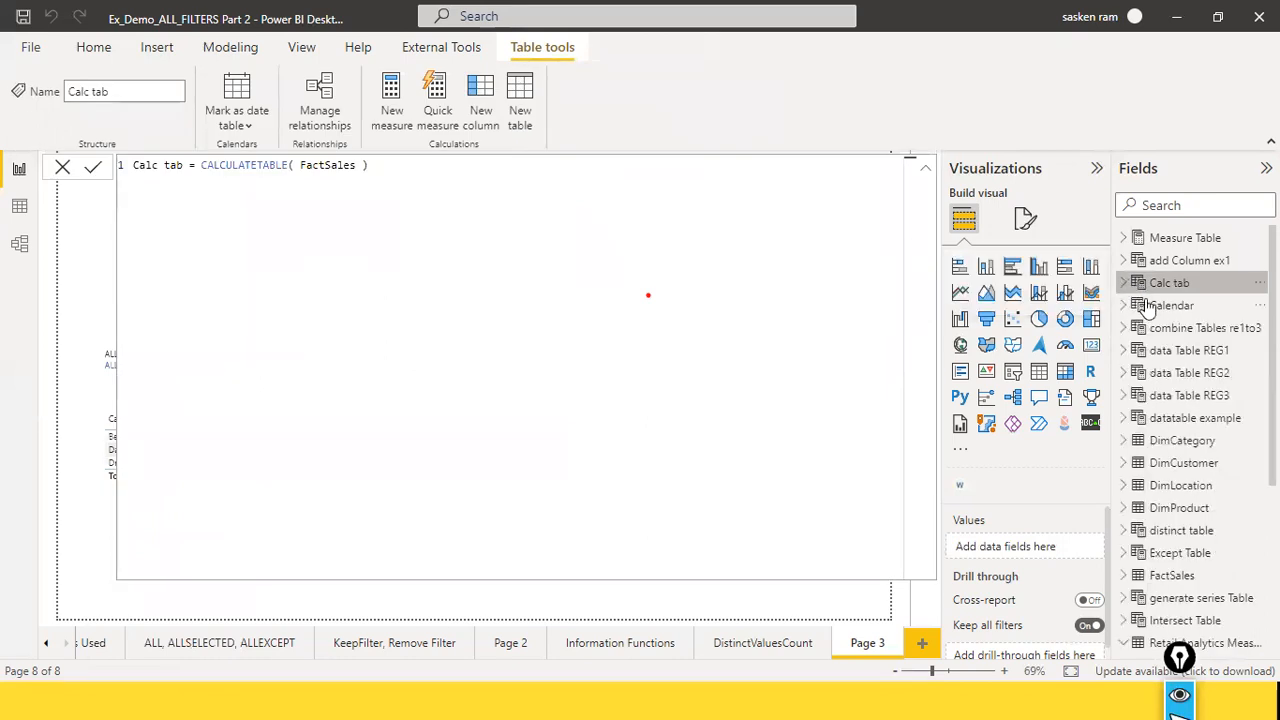
{"action": "left_click", "coordinate": [63, 167]}
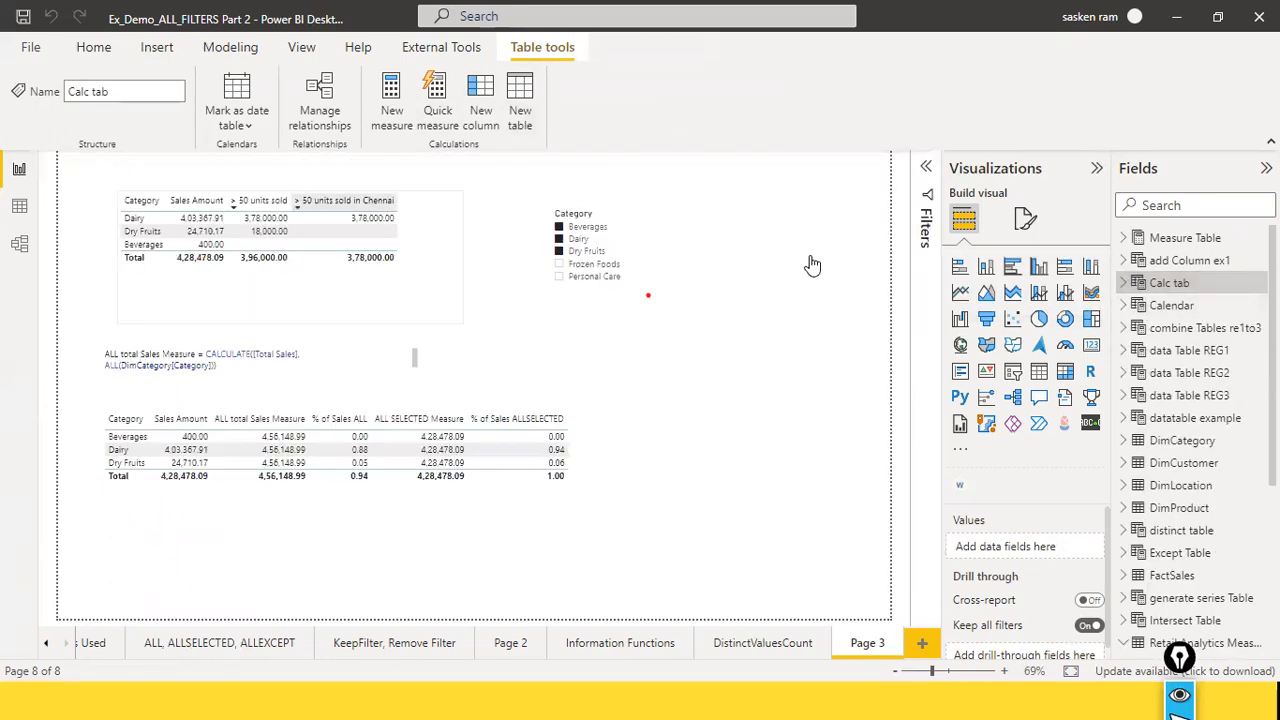
{"action": "scroll", "coordinate": [1195, 440], "scroll_direction": "down", "scroll_amount": 3}
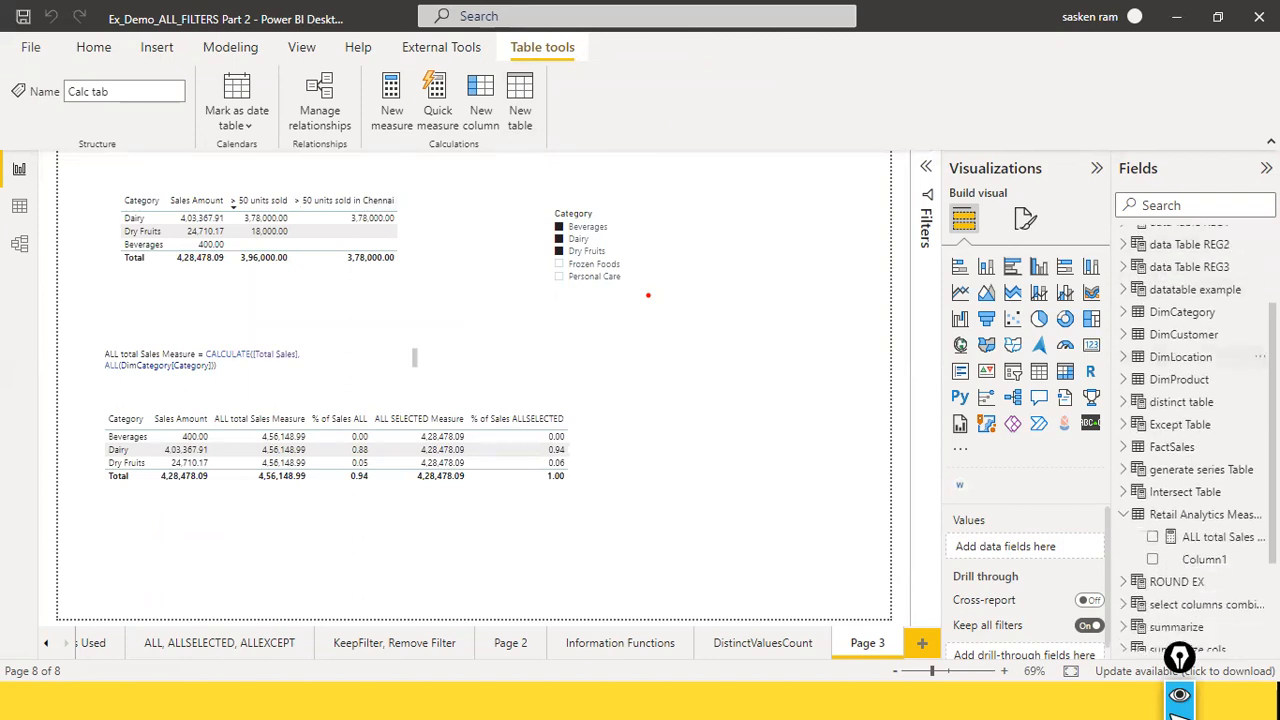
Step: Delete Column1 from the Retail Analytics Measure table
{"action": "scroll", "coordinate": [1218, 533], "scroll_direction": "down", "scroll_amount": 3}
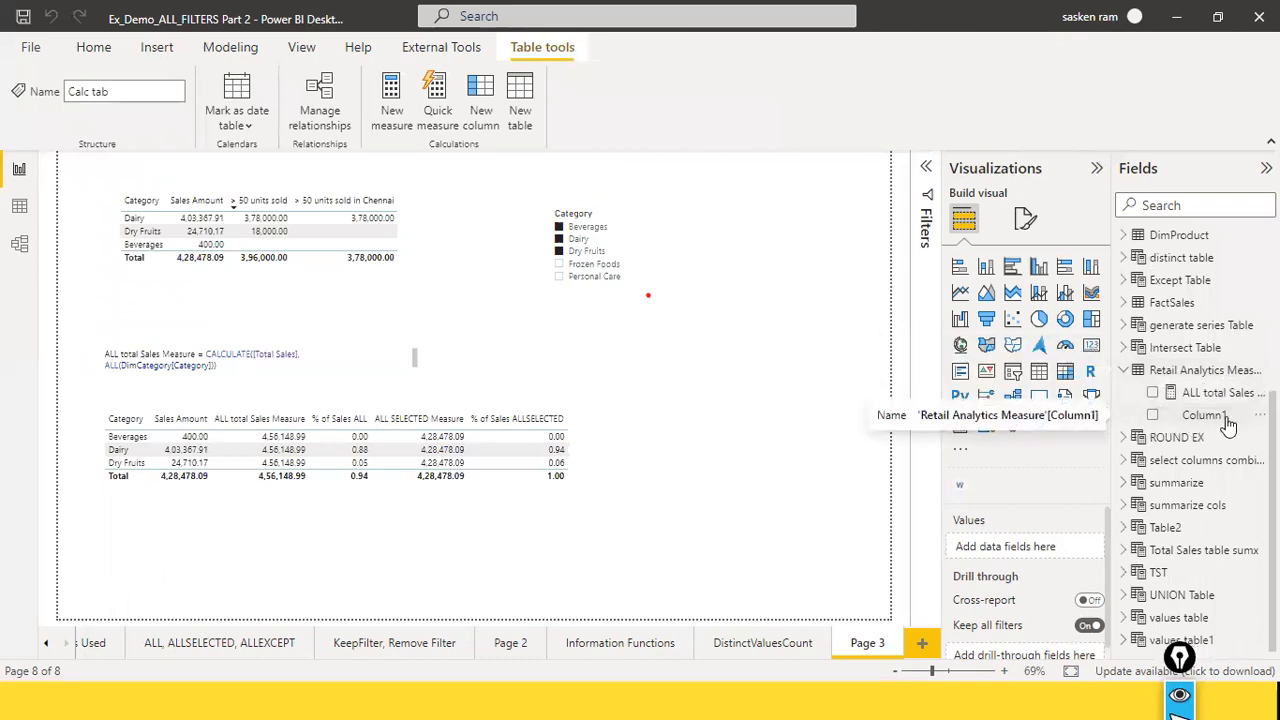
{"action": "left_click", "coordinate": [1260, 414]}
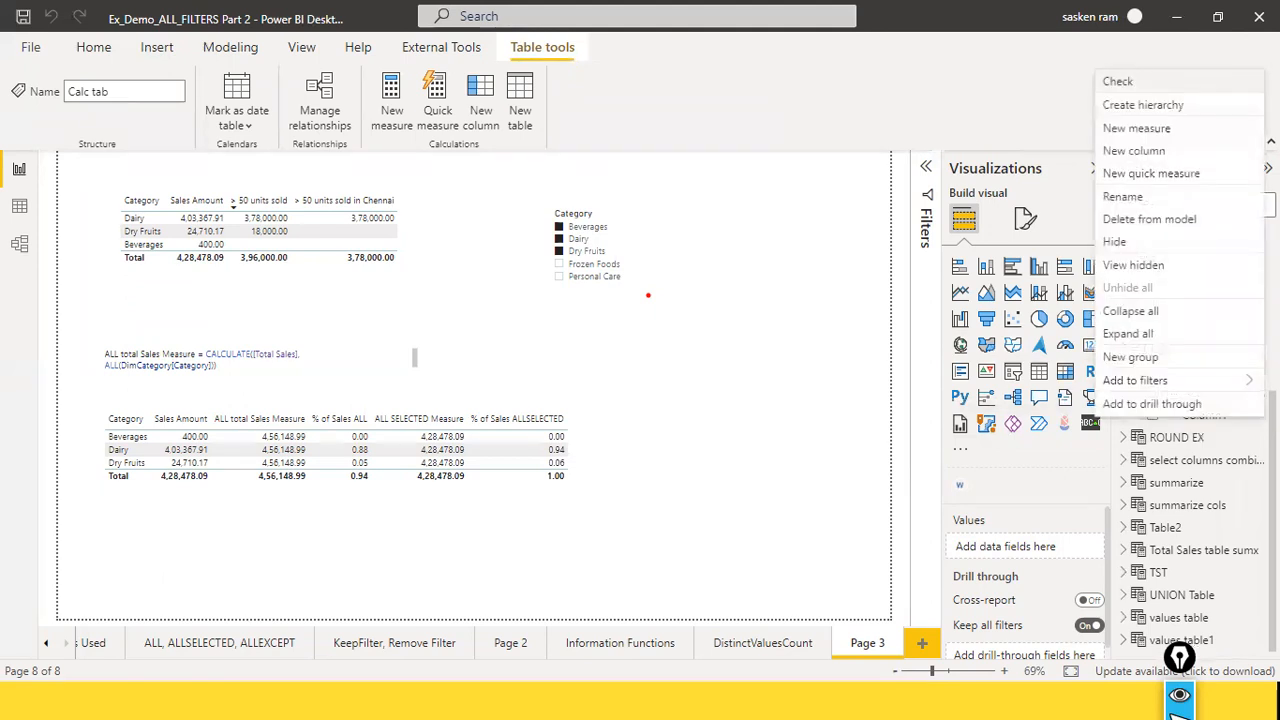
{"action": "left_click", "coordinate": [1168, 220]}
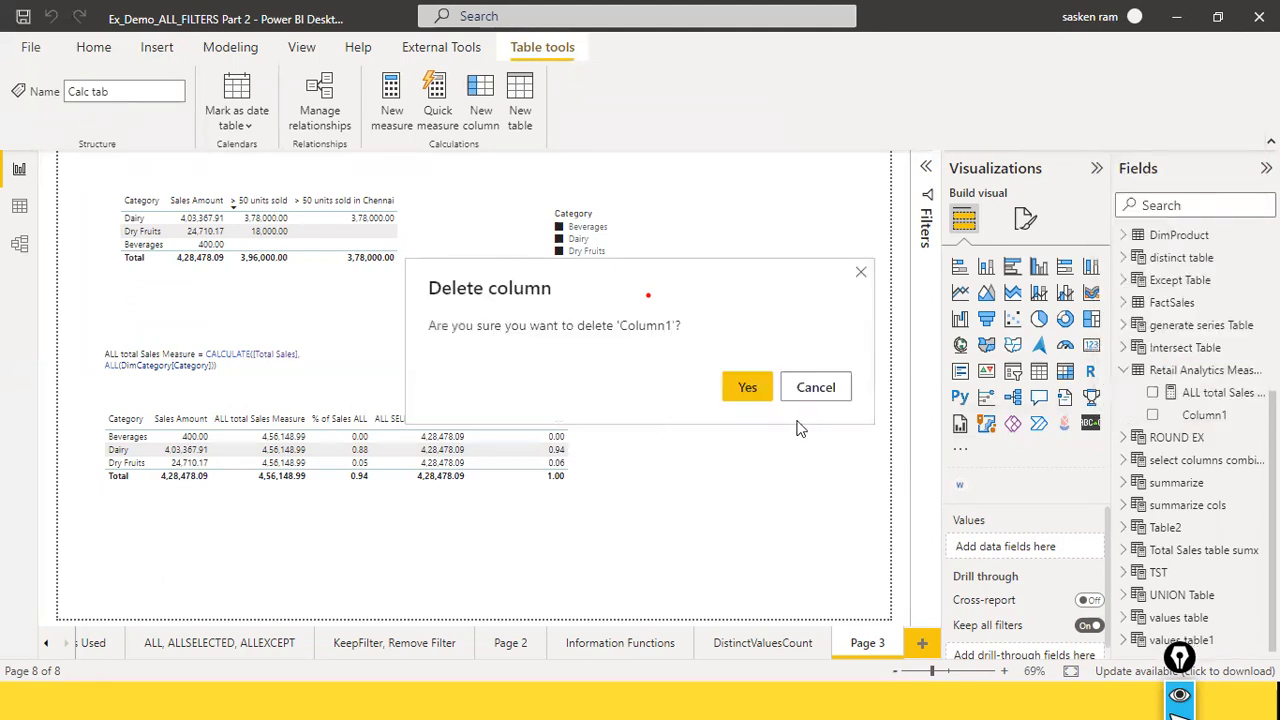
{"action": "left_click", "coordinate": [755, 390]}
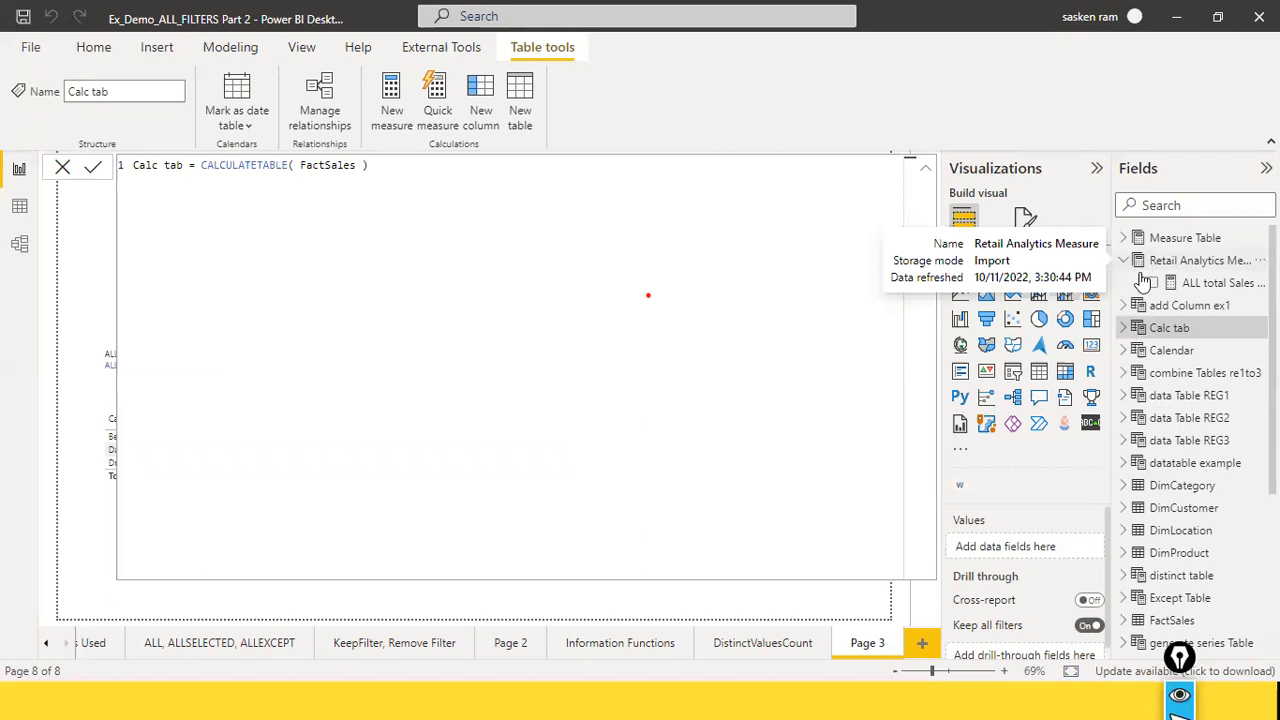
Step: Examine where the measure tables sit in the field list and compare the contents of Measure Table and Retail Analytics Measure
{"action": "scroll", "coordinate": [1146, 344], "scroll_direction": "down", "scroll_amount": 4}
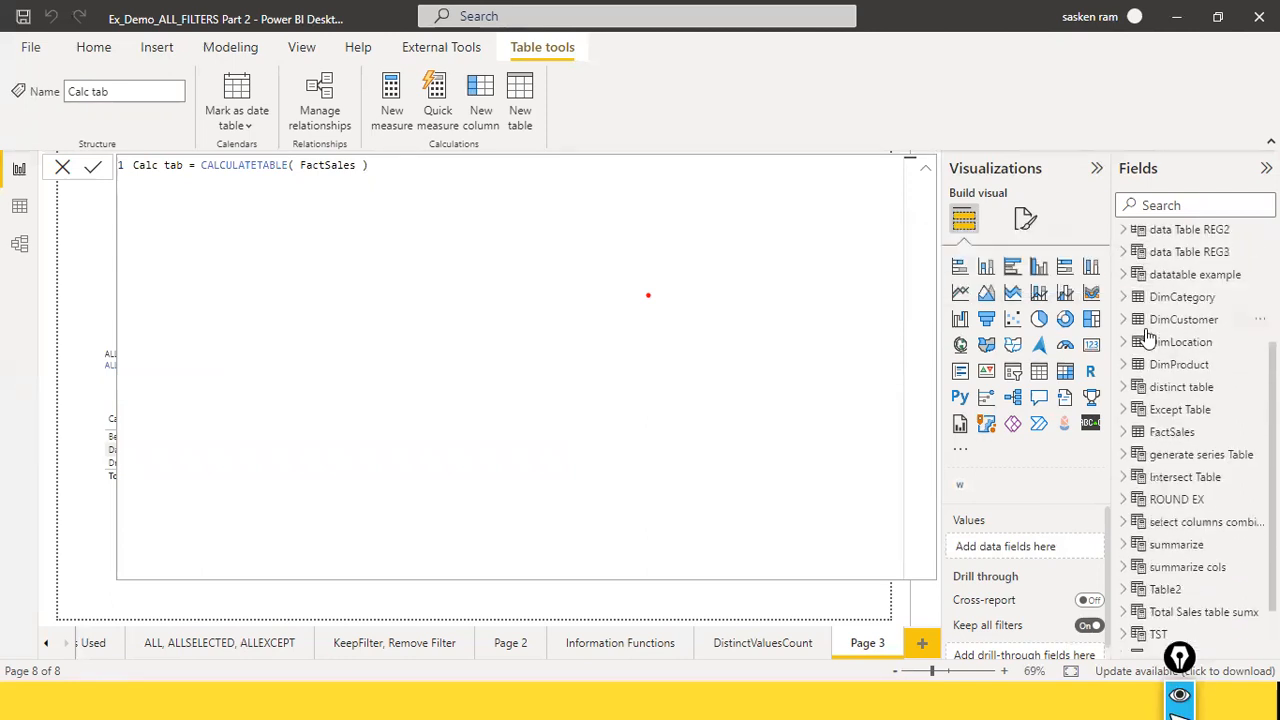
{"action": "scroll", "coordinate": [1146, 344], "scroll_direction": "up", "scroll_amount": 4}
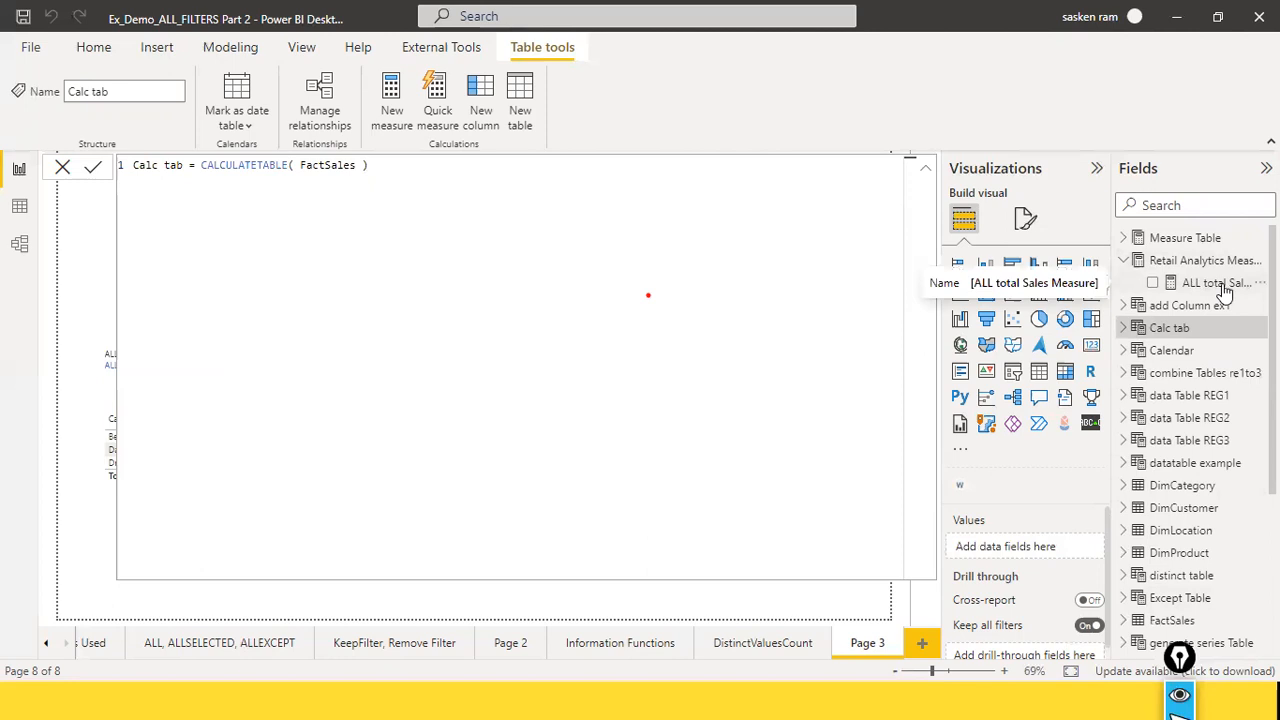
{"action": "left_click", "coordinate": [1123, 260]}
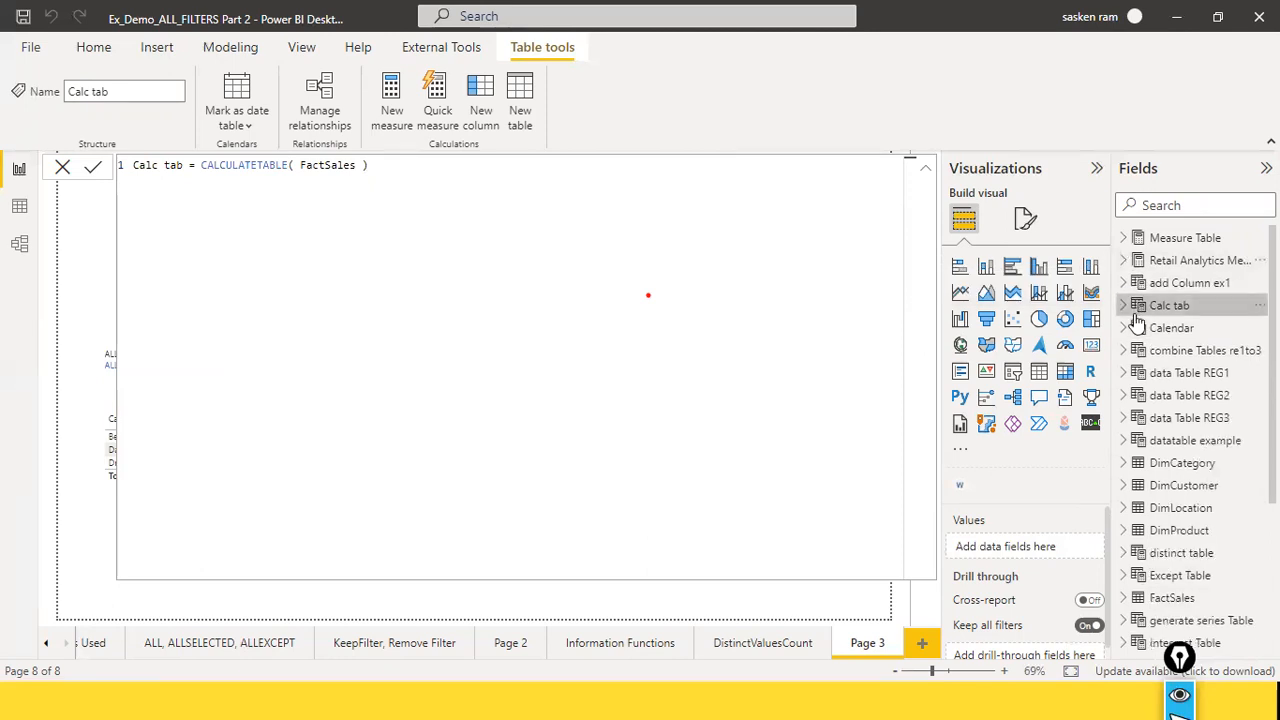
{"action": "scroll", "coordinate": [1137, 320], "scroll_direction": "down", "scroll_amount": 3}
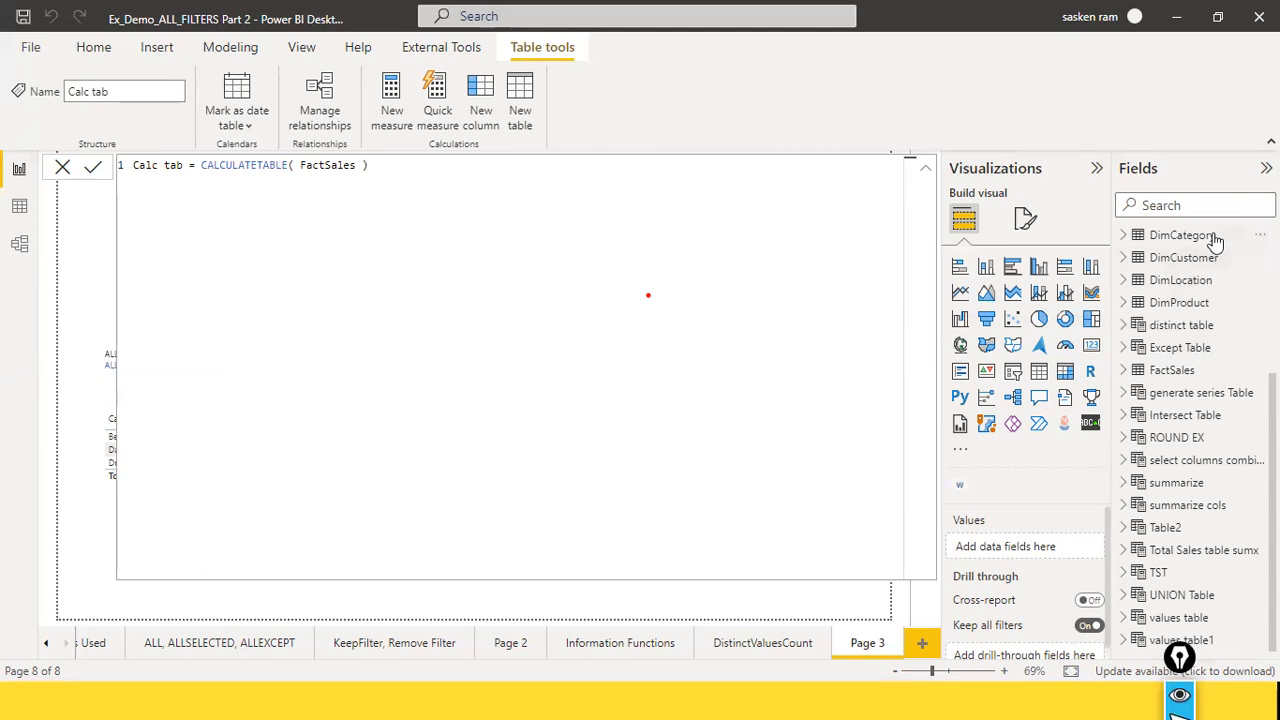
{"action": "scroll", "coordinate": [1190, 340], "scroll_direction": "up", "scroll_amount": 3}
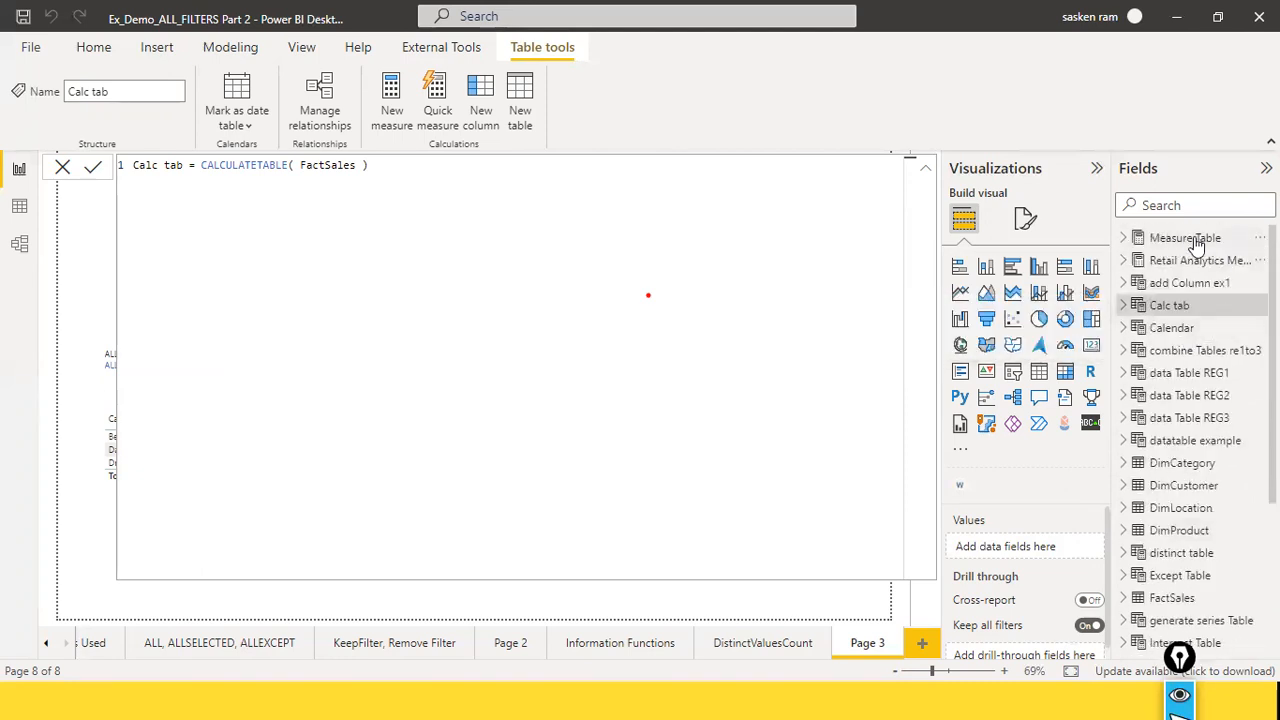
{"action": "left_click", "coordinate": [1125, 239]}
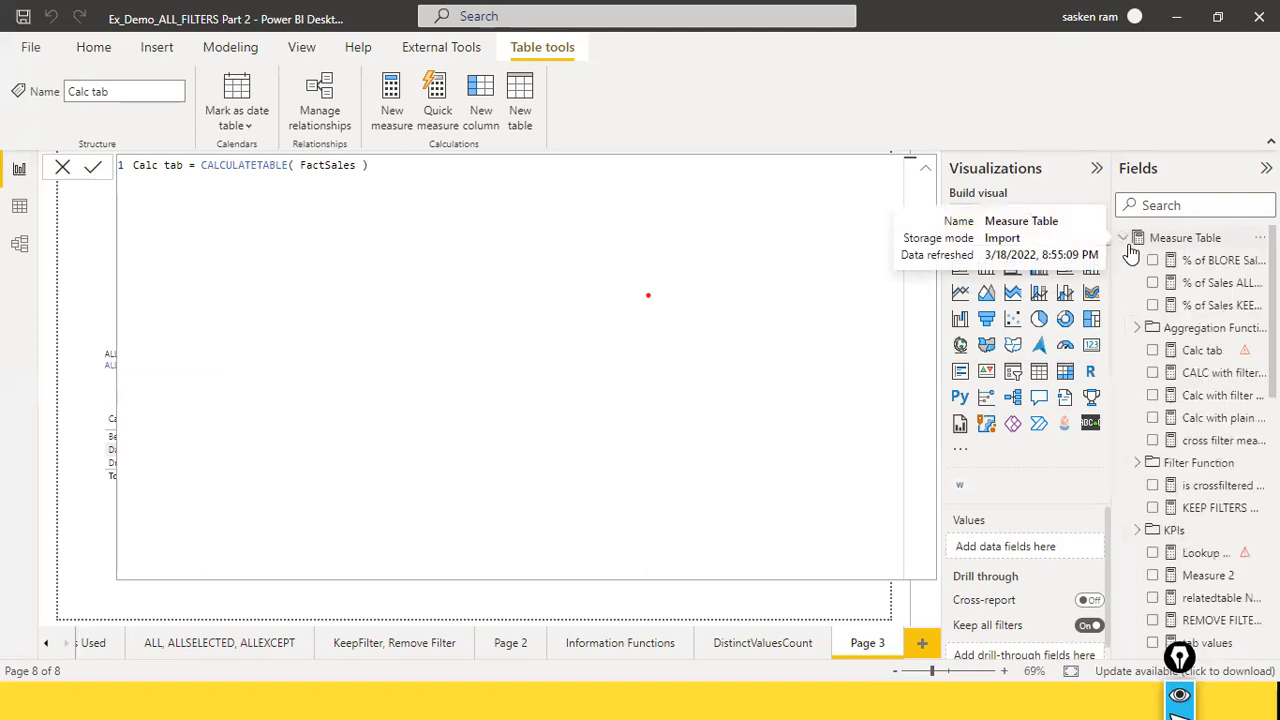
{"action": "left_click", "coordinate": [1124, 239]}
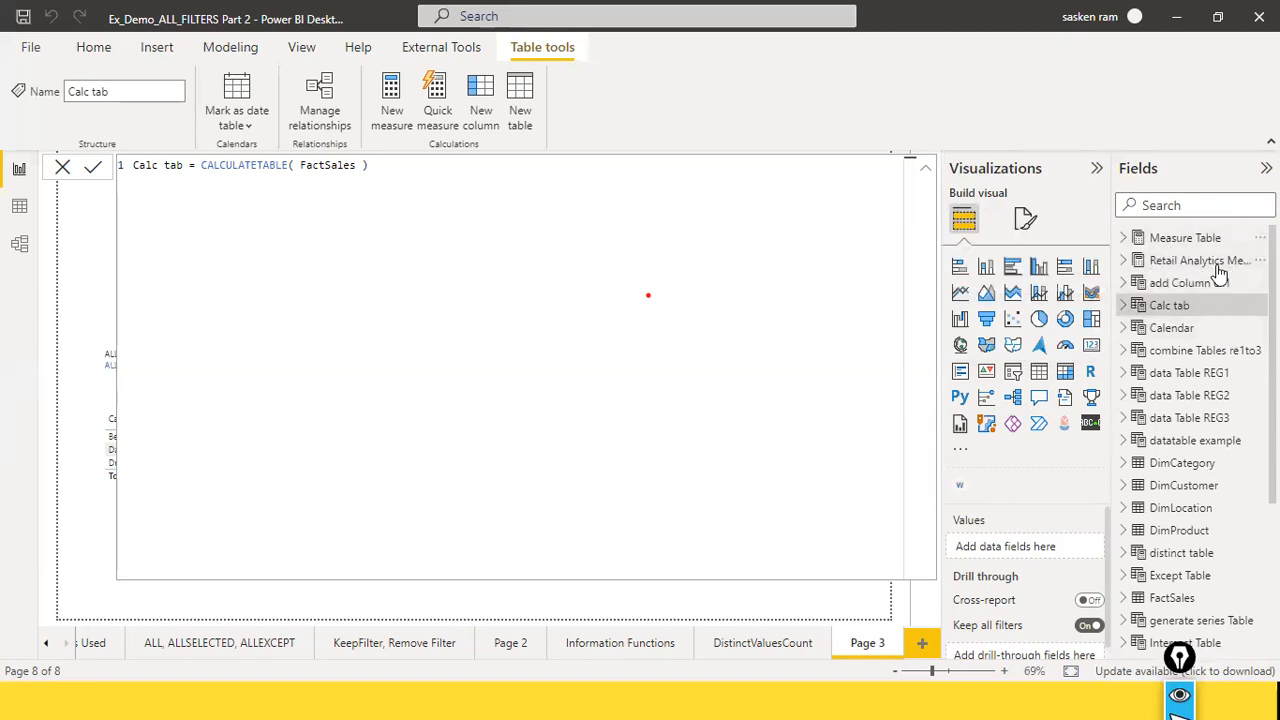
{"action": "scroll", "coordinate": [1214, 276], "scroll_direction": "down", "scroll_amount": 3}
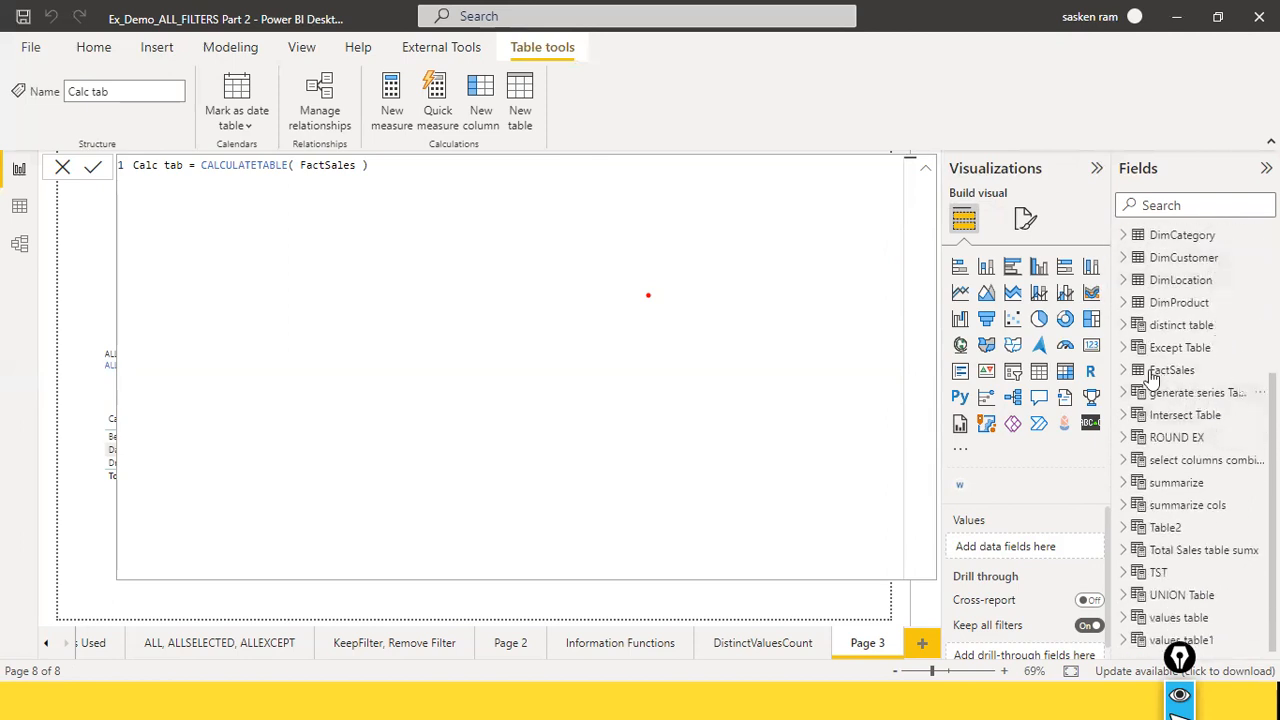
{"action": "scroll", "coordinate": [1136, 333], "scroll_direction": "up", "scroll_amount": 3}
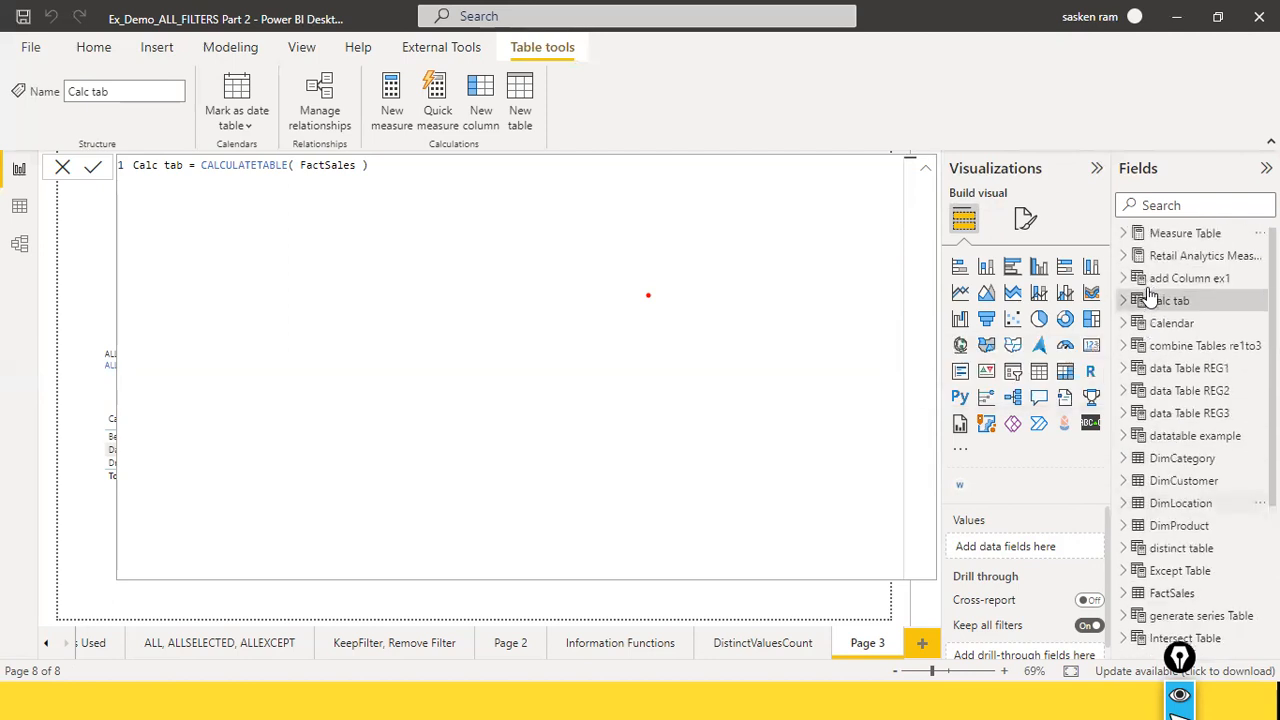
{"action": "left_click", "coordinate": [1124, 261]}
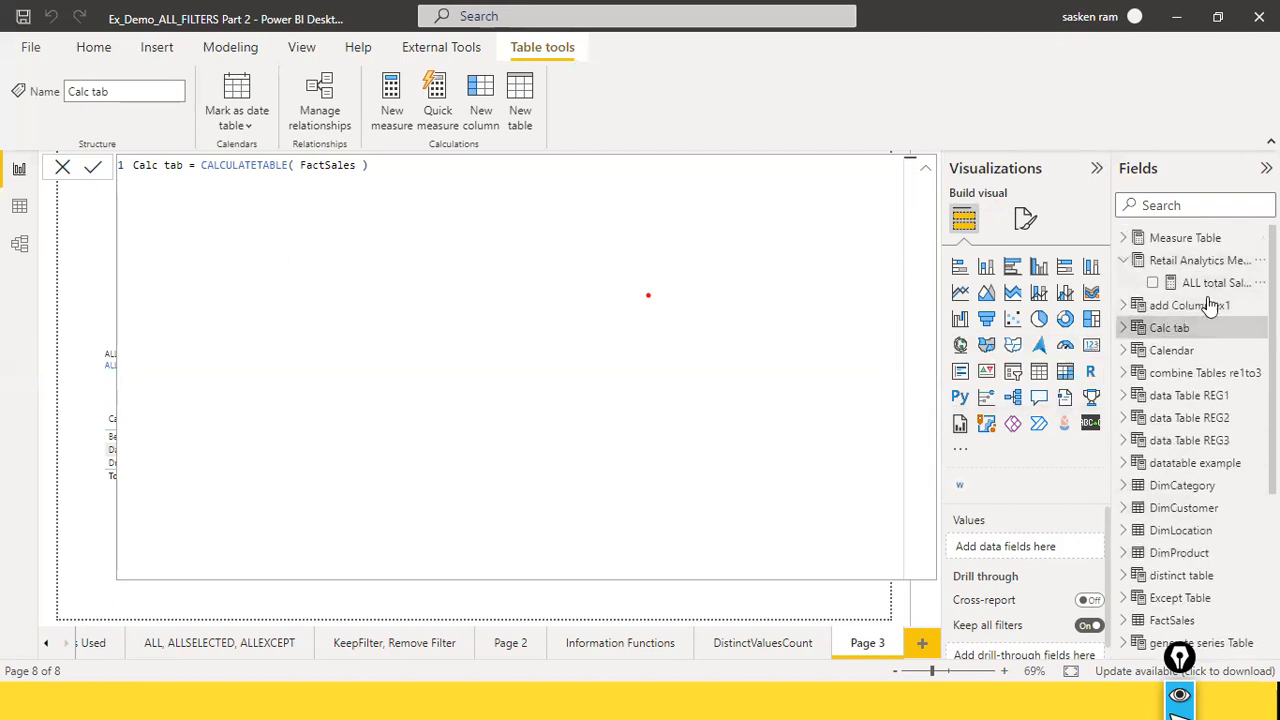
Step: Change the home table of Measure calc in FactSales to Retail Analytics Measure
{"action": "scroll", "coordinate": [1210, 300], "scroll_direction": "down", "scroll_amount": 5}
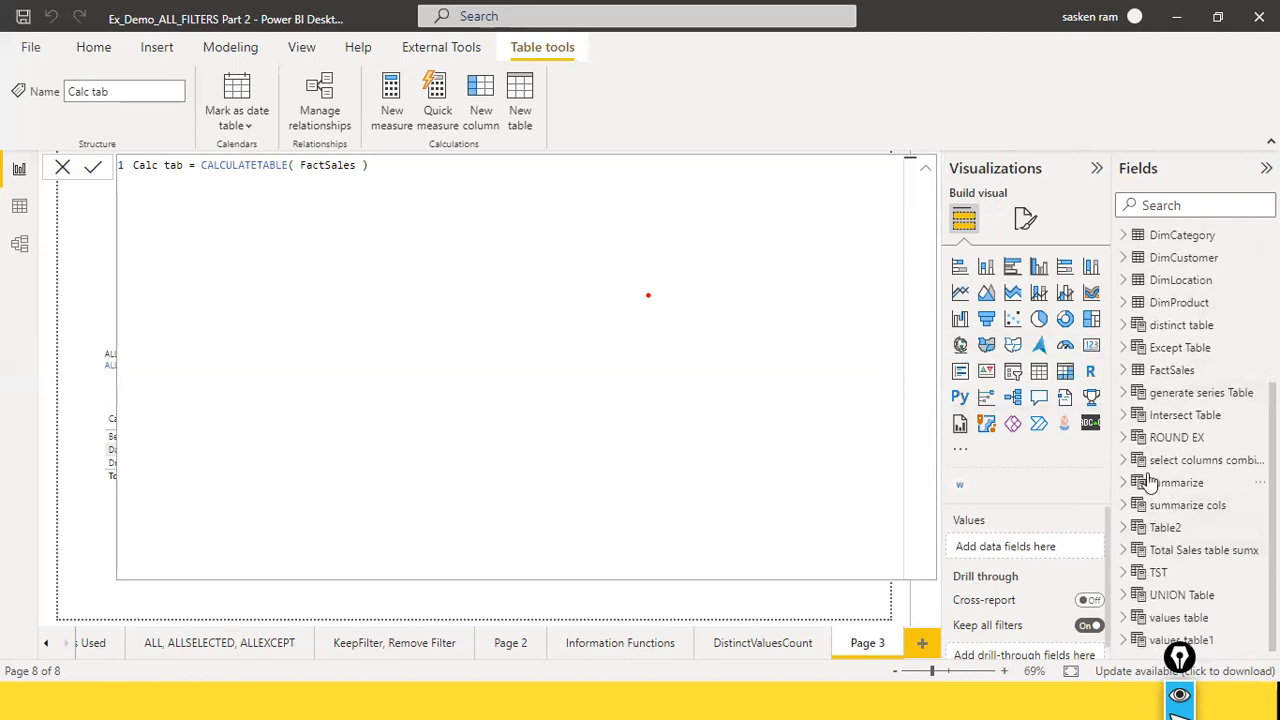
{"action": "left_click", "coordinate": [1200, 376]}
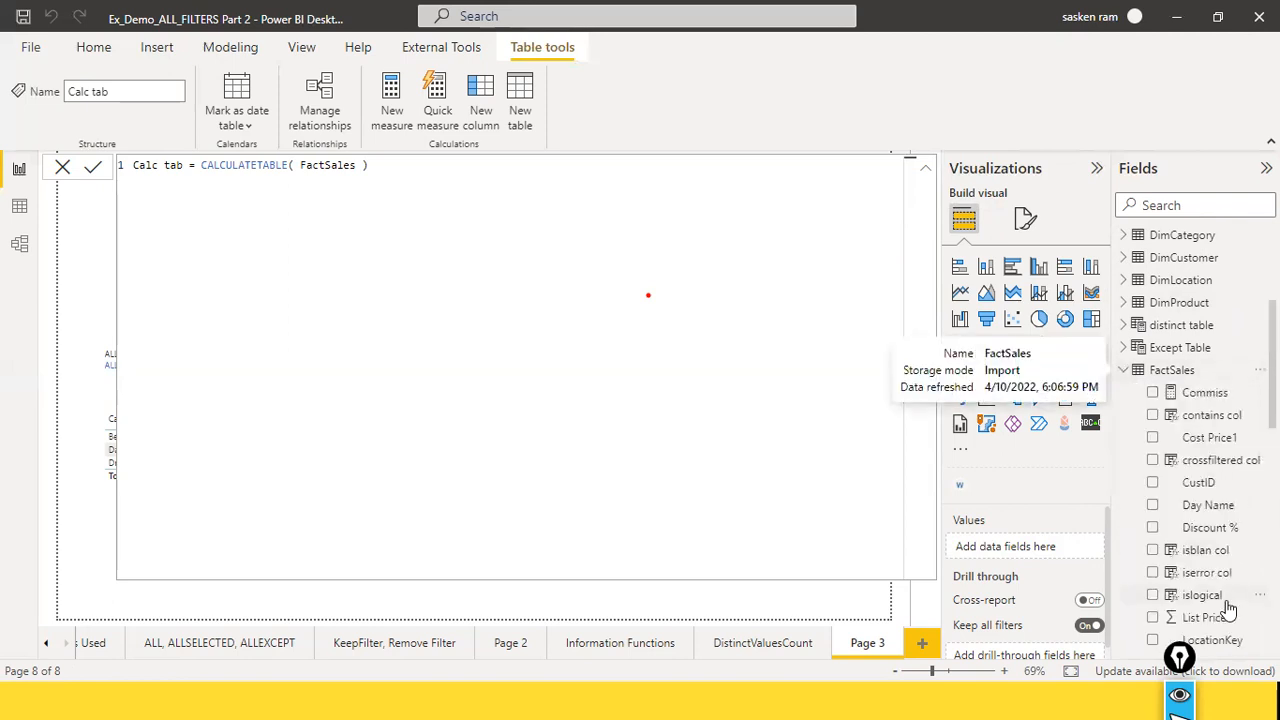
{"action": "scroll", "coordinate": [1223, 452], "scroll_direction": "down", "scroll_amount": 5}
{"action": "scroll", "coordinate": [1220, 455], "scroll_direction": "up", "scroll_amount": 3}
{"action": "scroll", "coordinate": [1218, 455], "scroll_direction": "up", "scroll_amount": 4}
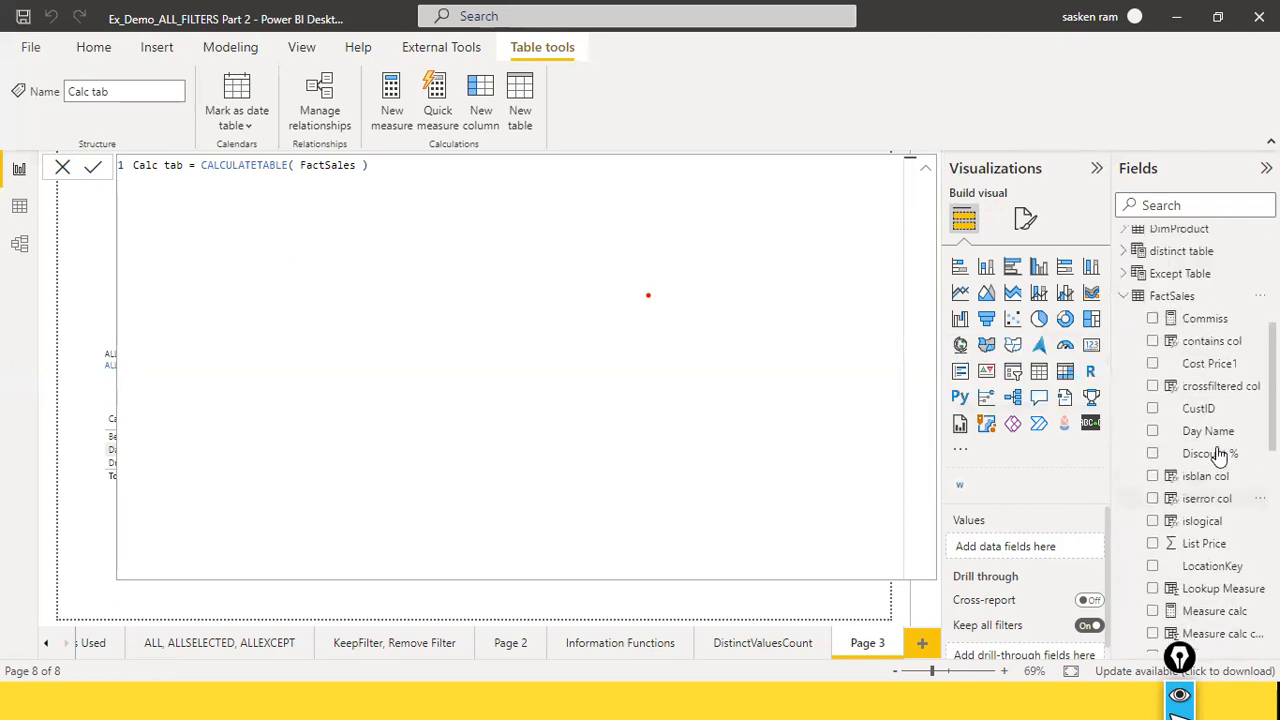
{"action": "scroll", "coordinate": [1219, 465], "scroll_direction": "down", "scroll_amount": 4}
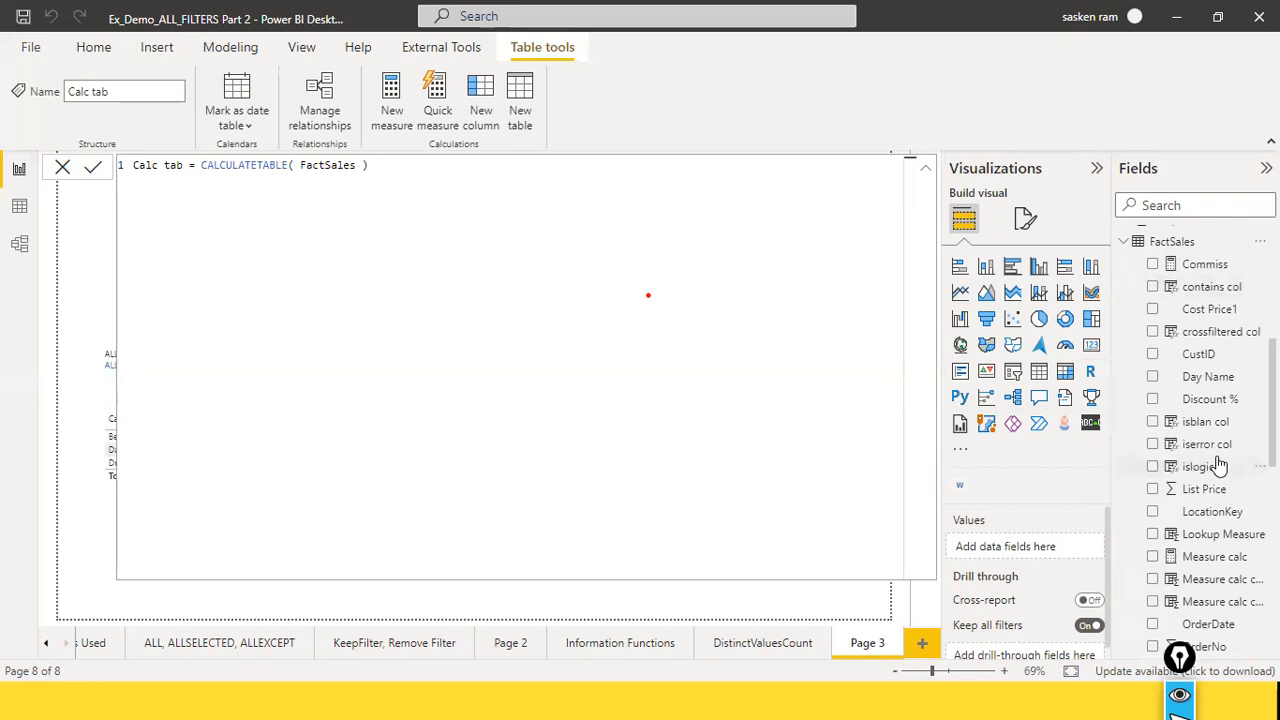
{"action": "scroll", "coordinate": [1220, 465], "scroll_direction": "down", "scroll_amount": 3}
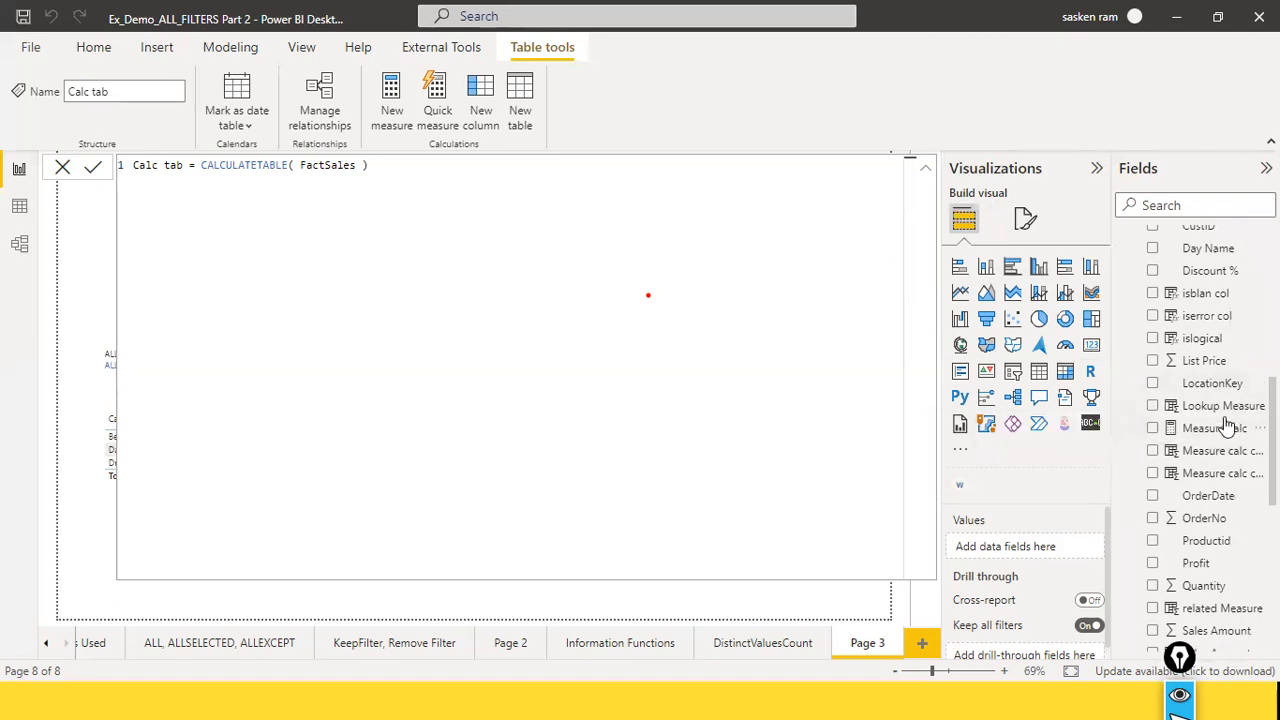
{"action": "left_click", "coordinate": [1122, 428]}
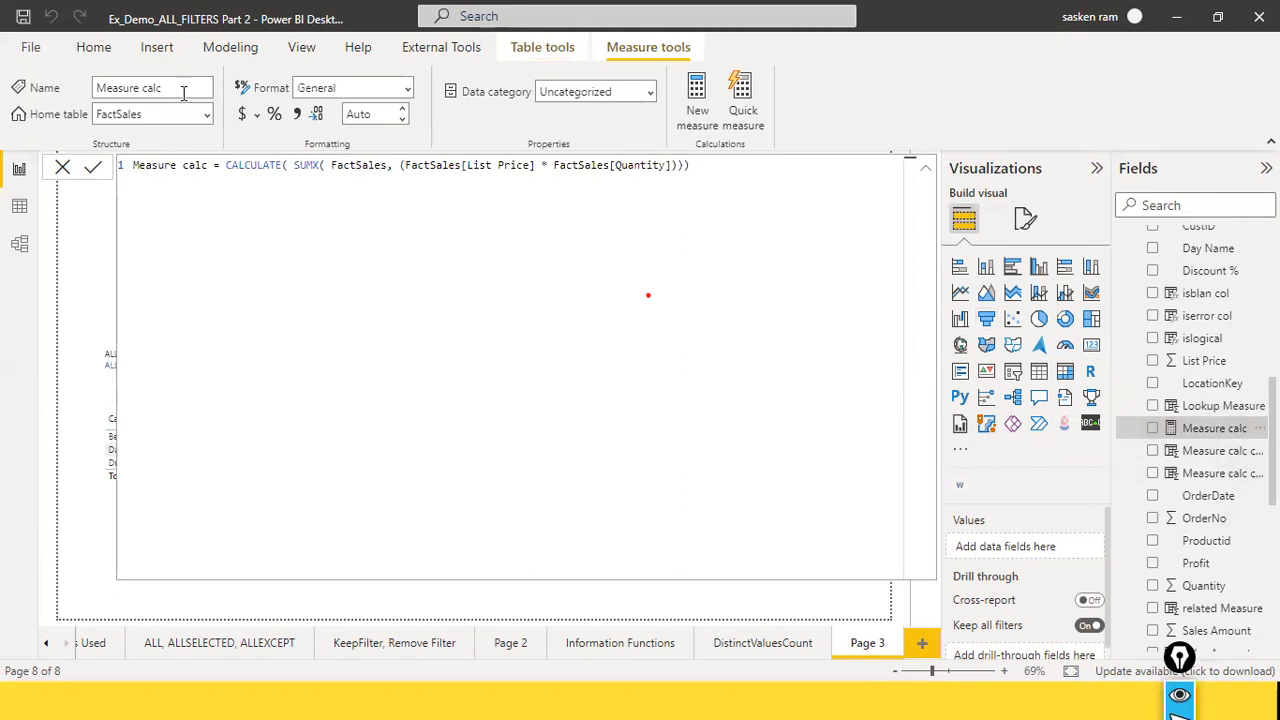
{"action": "left_click", "coordinate": [208, 118]}
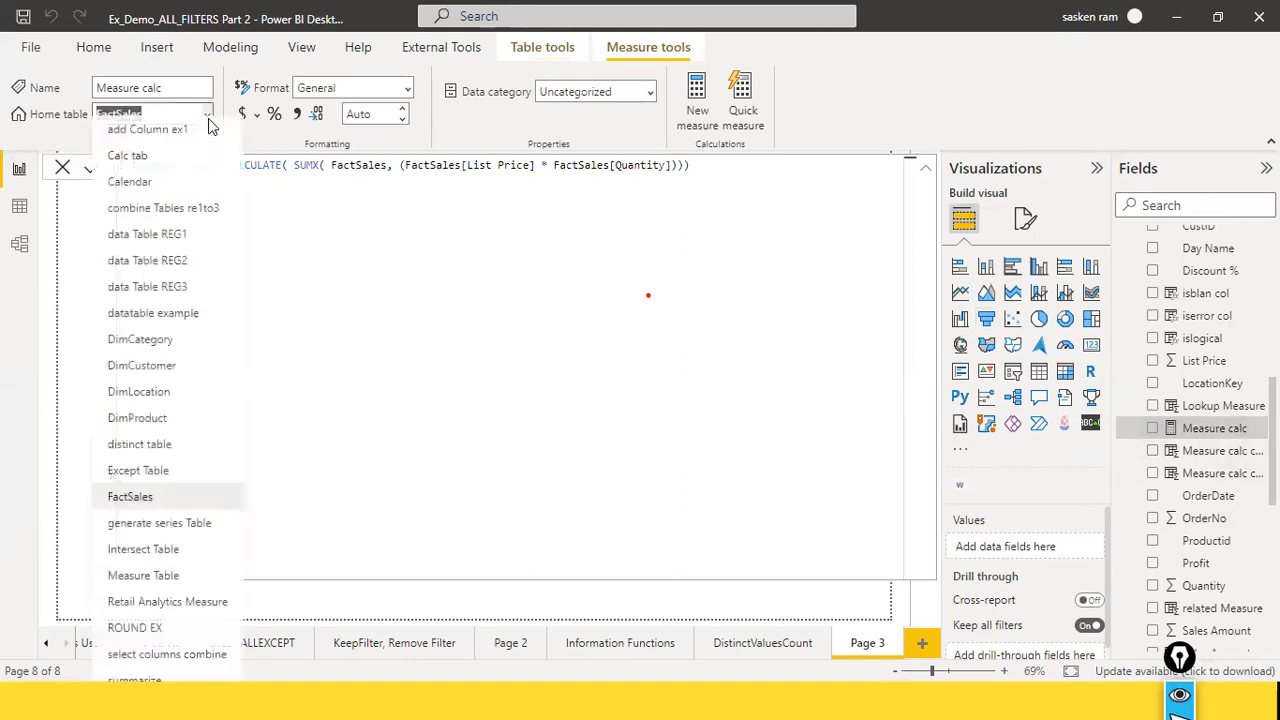
{"action": "scroll", "coordinate": [170, 548], "scroll_direction": "down", "scroll_amount": 1}
{"action": "scroll", "coordinate": [170, 548], "scroll_direction": "down", "scroll_amount": 2}
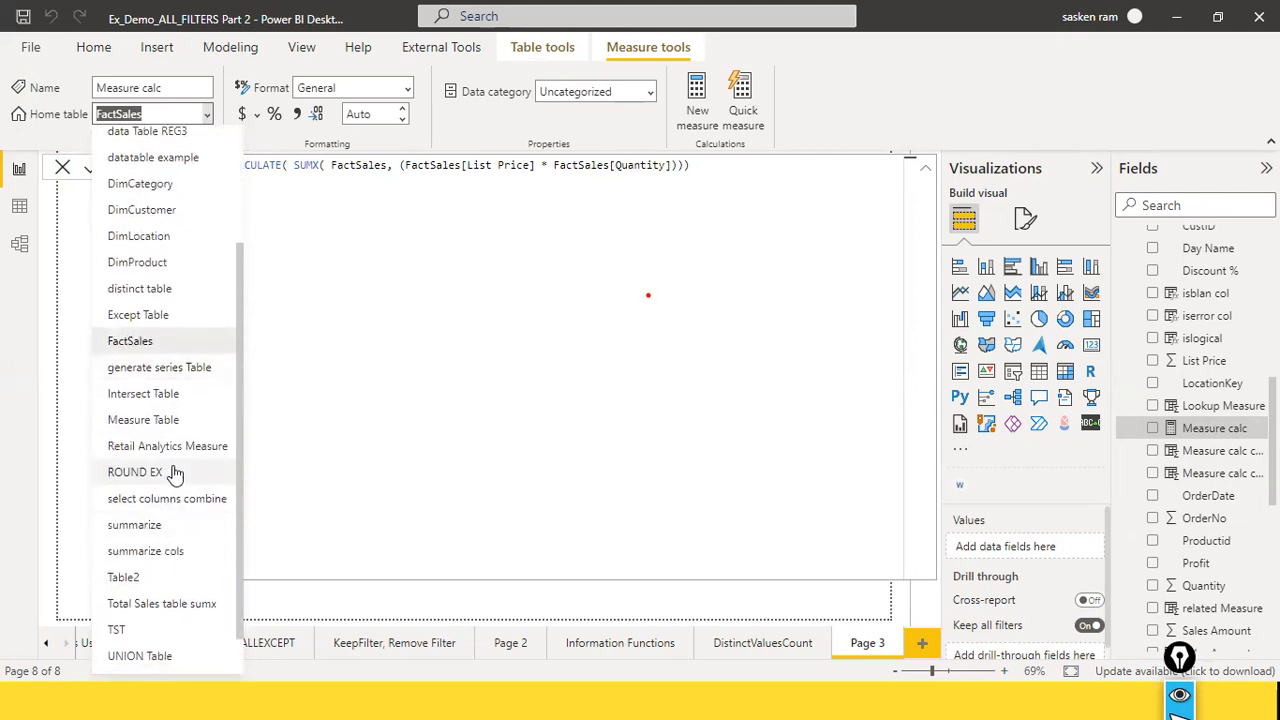
{"action": "left_click", "coordinate": [181, 444]}
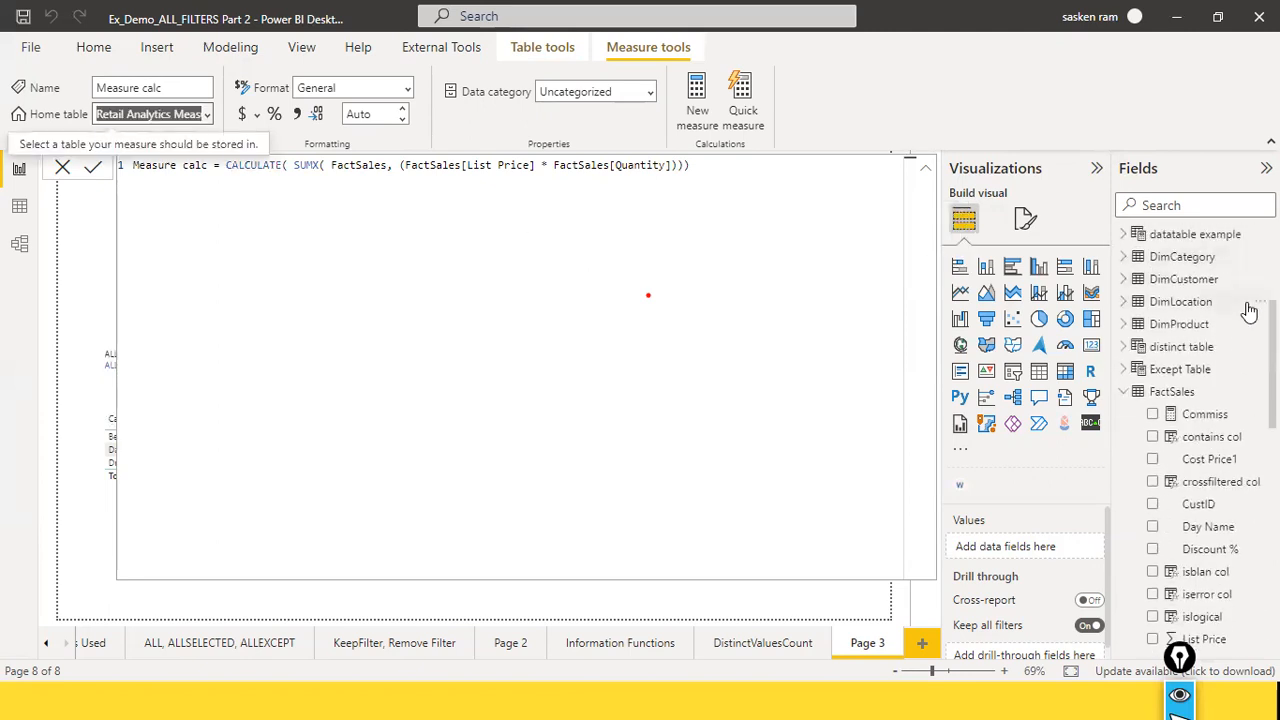
Step: Check that Retail Analytics Measure contains the moved measure, look over the table's options, and select the table
{"action": "scroll", "coordinate": [1249, 309], "scroll_direction": "up", "scroll_amount": 2}
{"action": "scroll", "coordinate": [1183, 290], "scroll_direction": "up", "scroll_amount": 1}
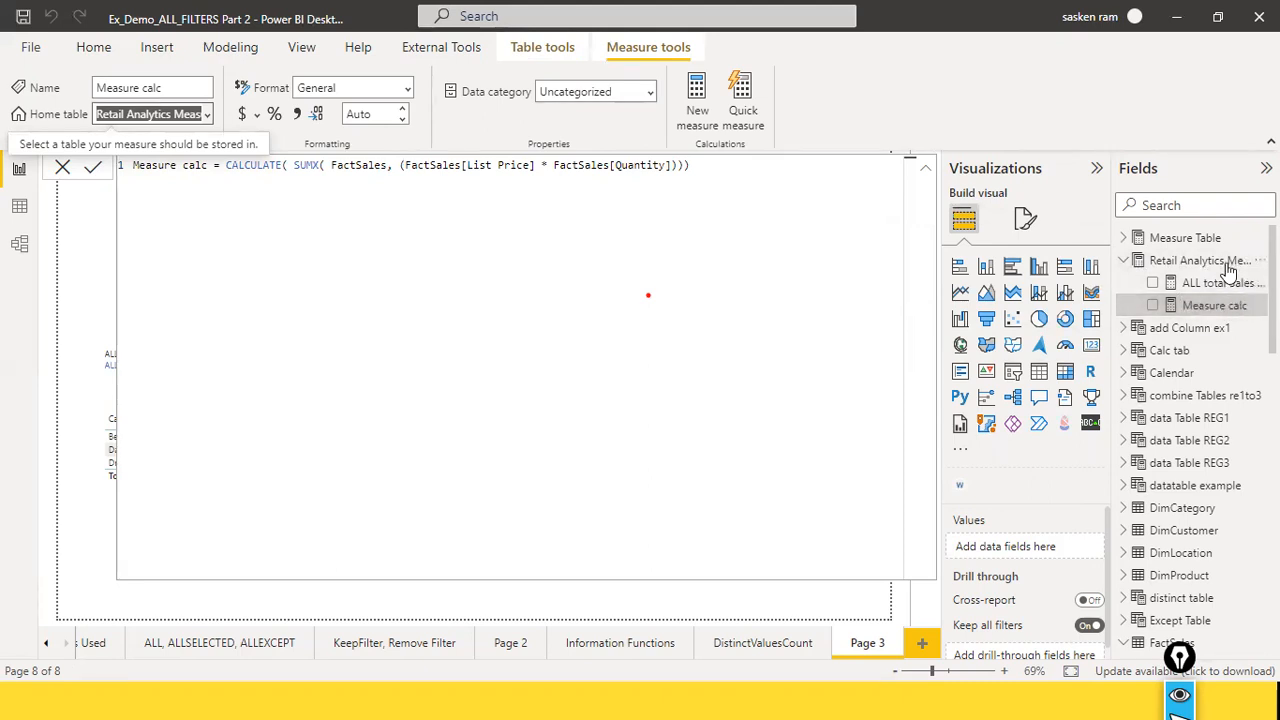
{"action": "left_click", "coordinate": [1128, 266]}
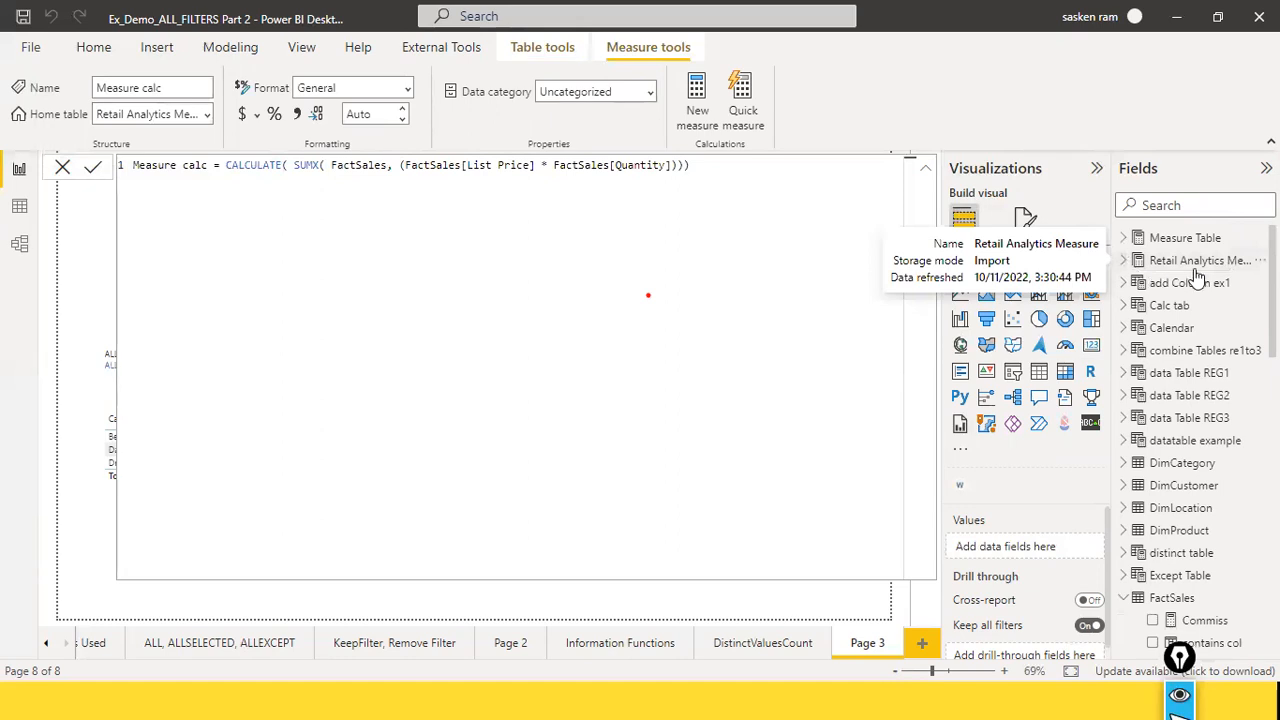
{"action": "left_click", "coordinate": [1128, 265]}
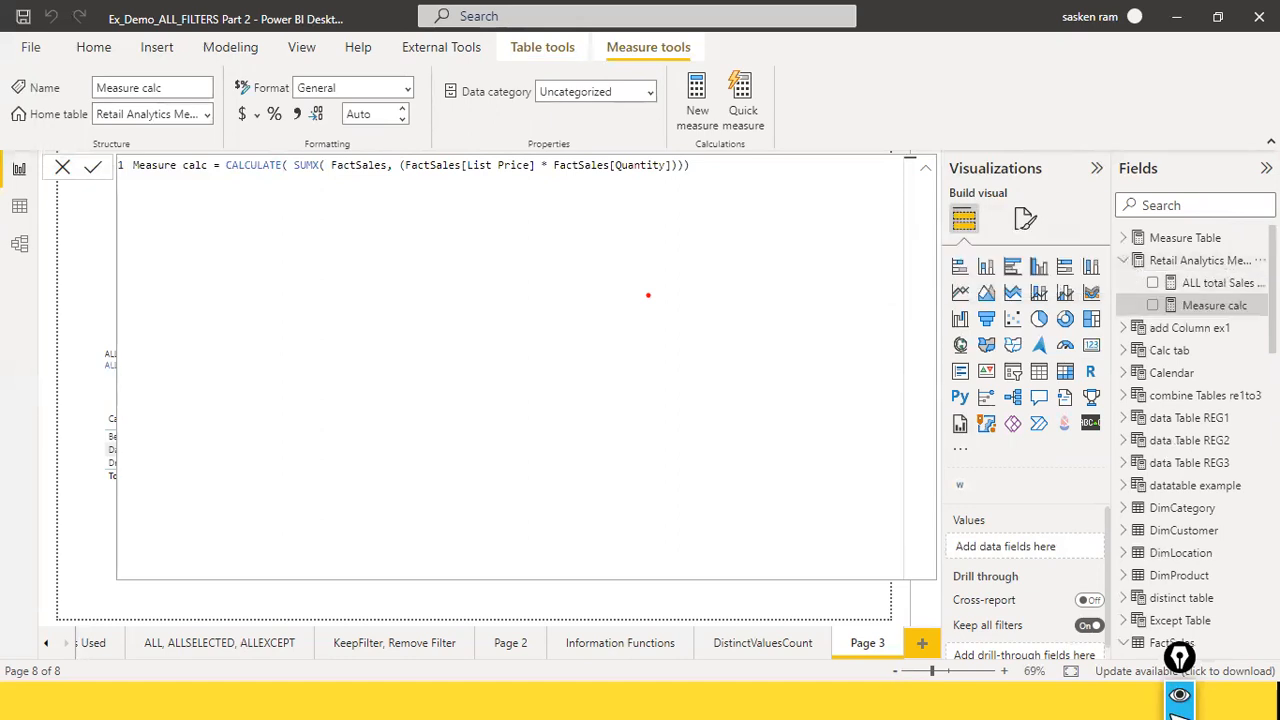
{"action": "left_click", "coordinate": [1260, 260]}
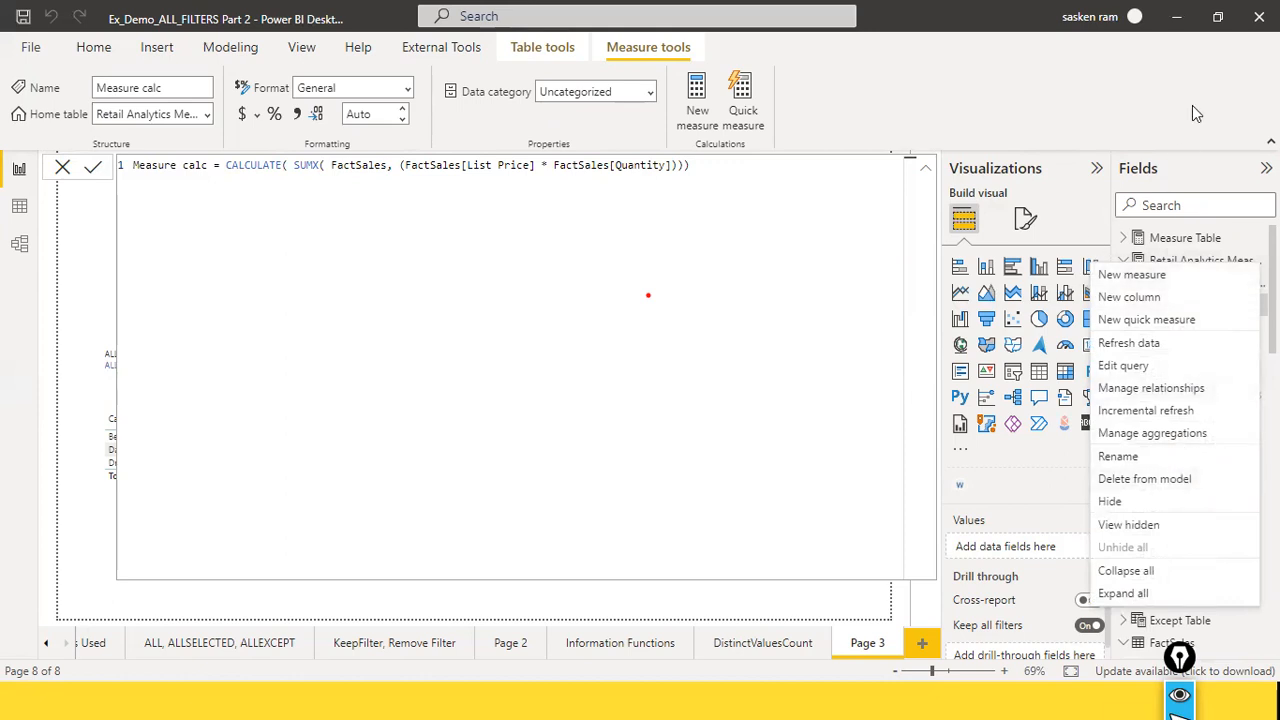
{"action": "left_click", "coordinate": [1139, 217]}
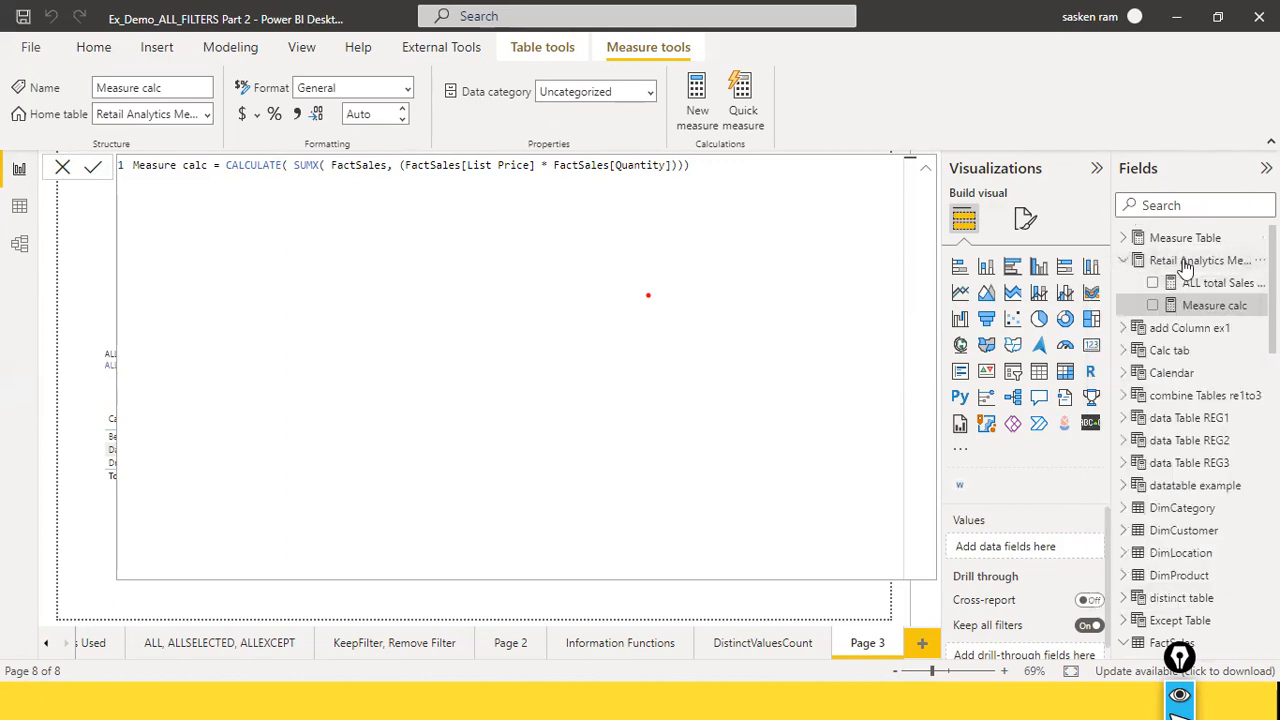
{"action": "left_click", "coordinate": [1190, 261]}
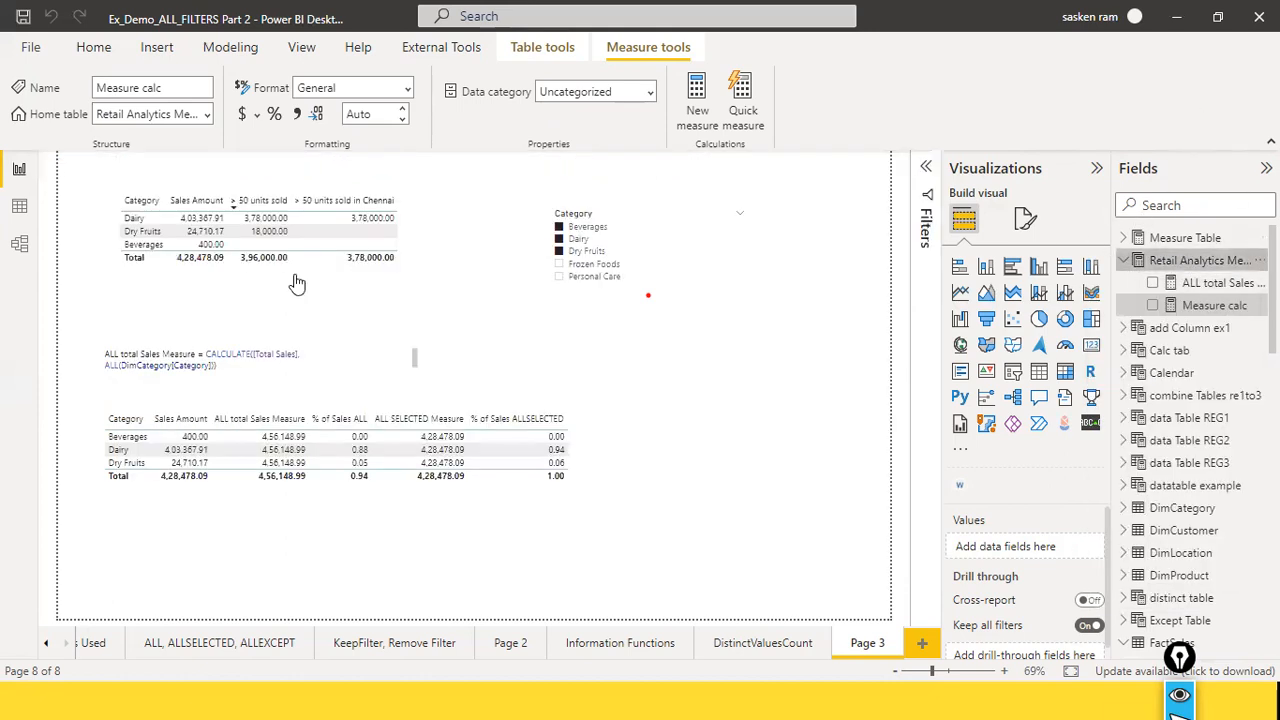
Step: In Model view, find the Retail Analytics Measure table, review its properties, and select its ALL total Sales Measure
{"action": "left_click", "coordinate": [19, 247]}
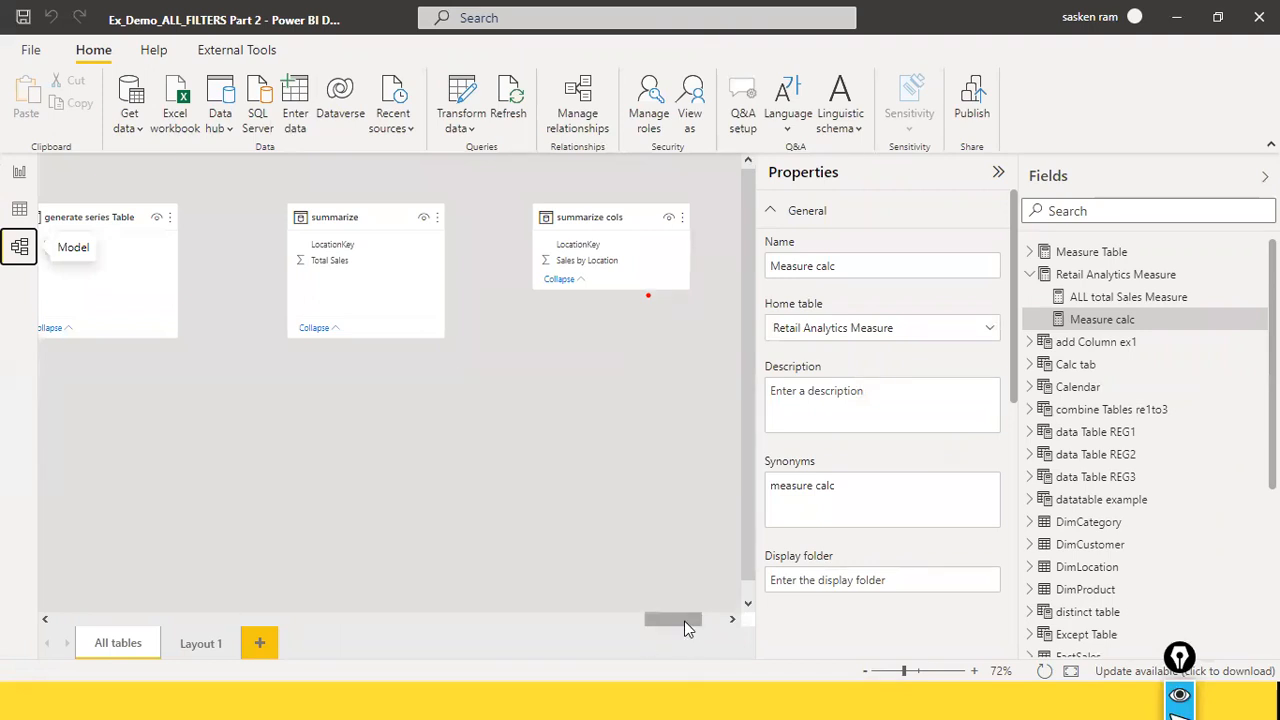
{"action": "left_click_drag", "start_coordinate": [688, 620], "coordinate": [733, 619]}
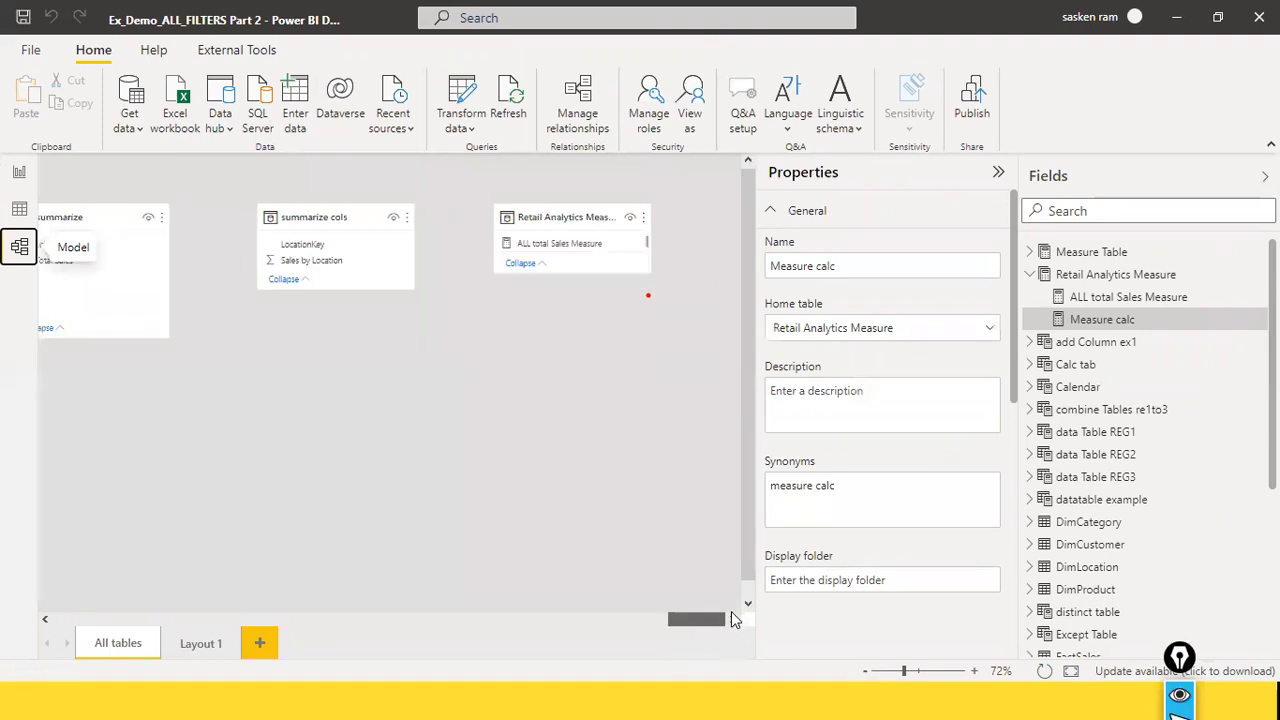
{"action": "left_click", "coordinate": [549, 223]}
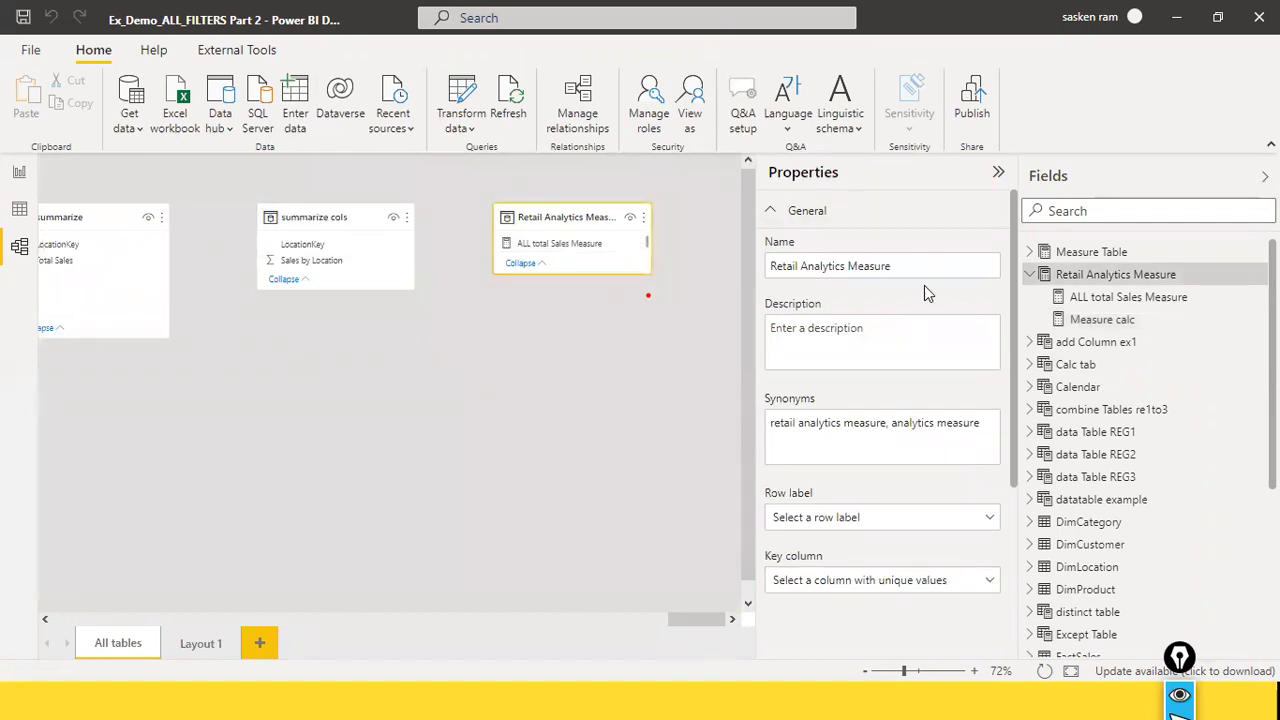
{"action": "scroll", "coordinate": [895, 345], "scroll_direction": "down", "scroll_amount": 3}
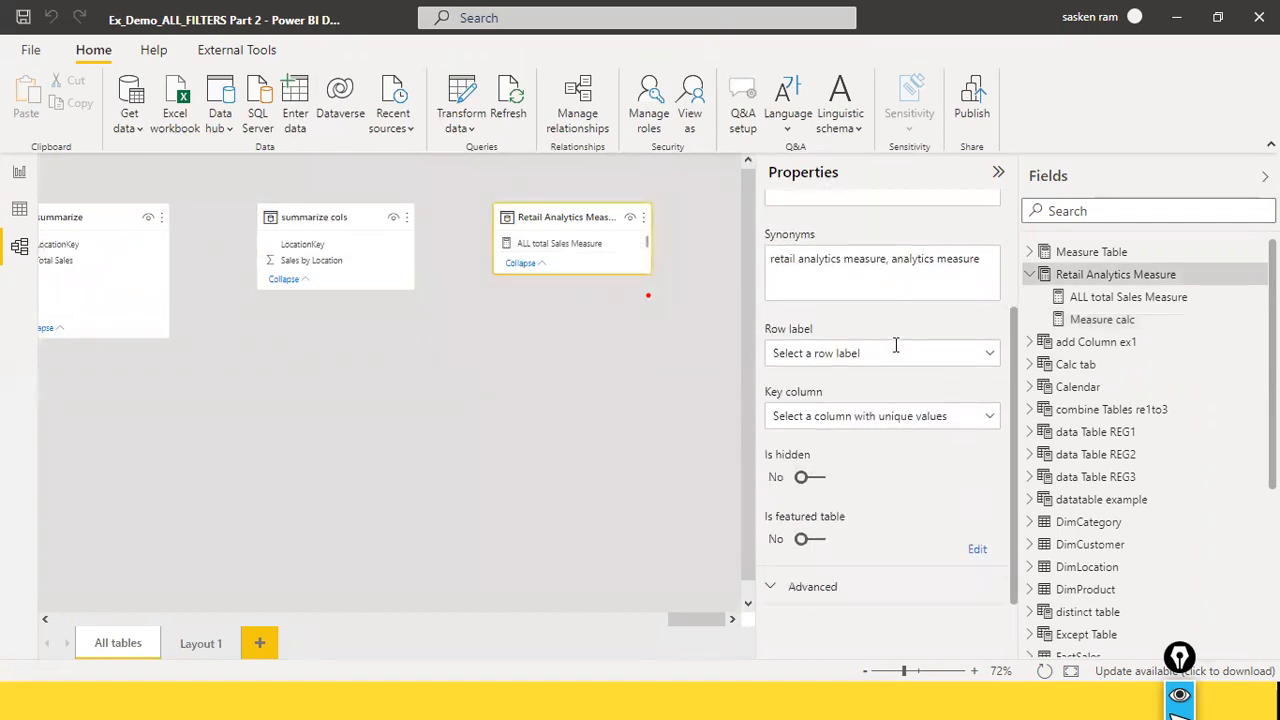
{"action": "left_click", "coordinate": [993, 356]}
{"action": "scroll", "coordinate": [907, 270], "scroll_direction": "up", "scroll_amount": 3}
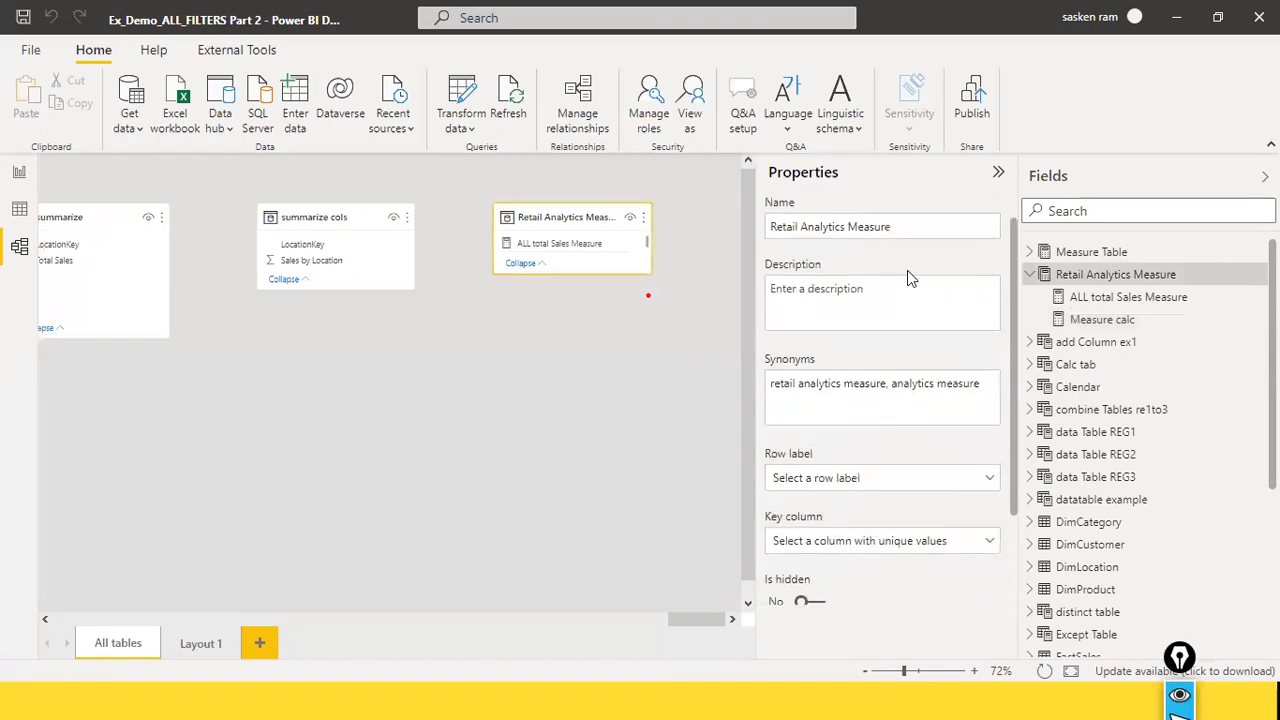
{"action": "left_click", "coordinate": [594, 242]}
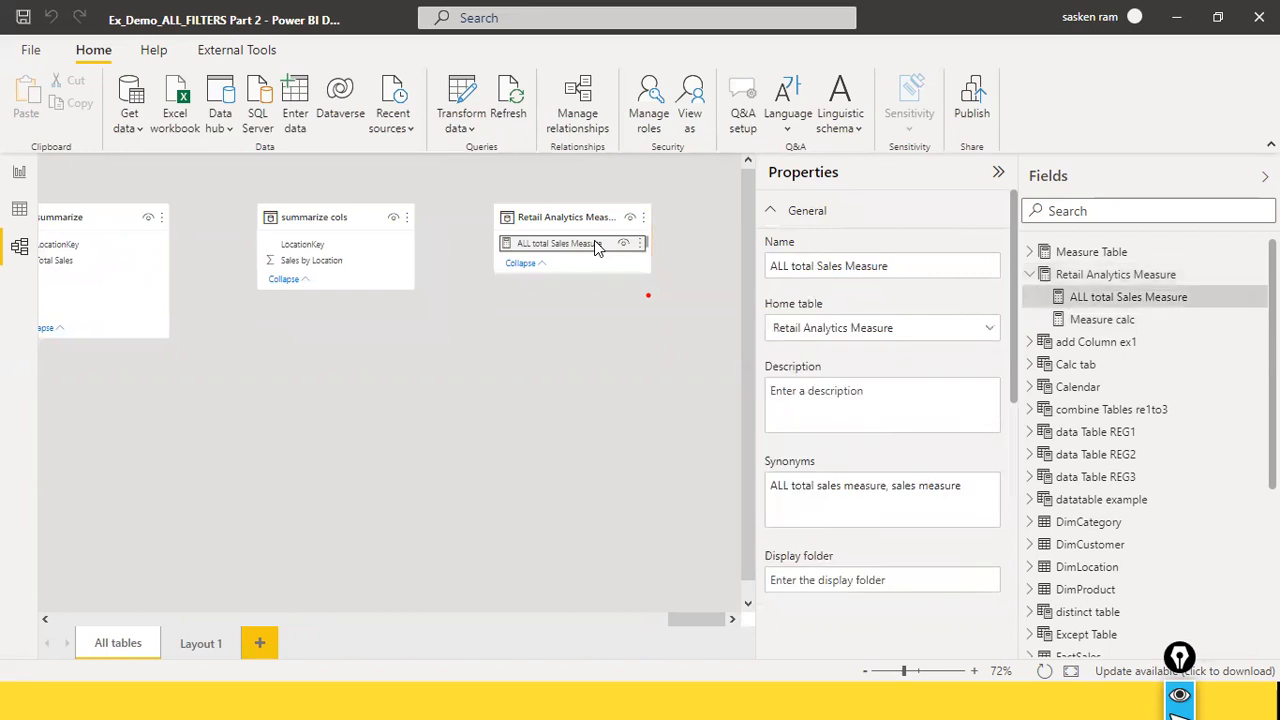
Step: Examine the properties of ALL total Sales Measure, including its home table choices and formatting settings
{"action": "scroll", "coordinate": [920, 354], "scroll_direction": "down", "scroll_amount": 3}
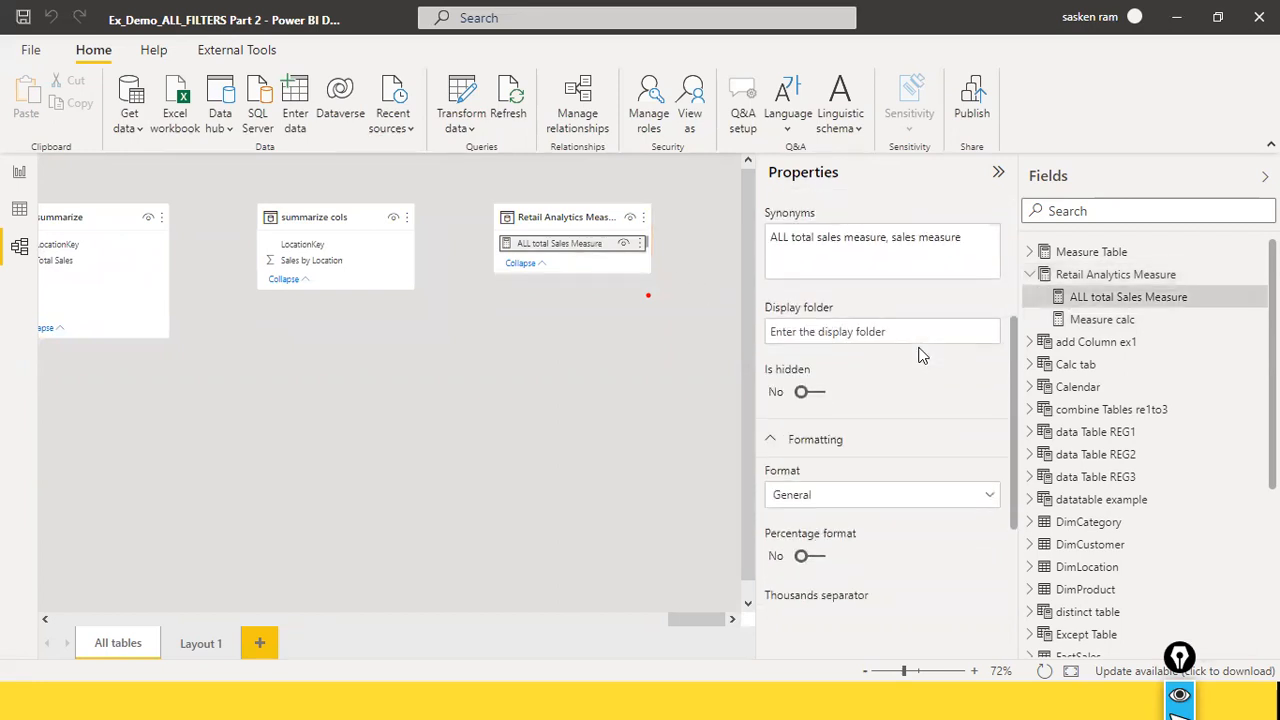
{"action": "scroll", "coordinate": [920, 356], "scroll_direction": "down", "scroll_amount": 2}
{"action": "scroll", "coordinate": [920, 354], "scroll_direction": "up", "scroll_amount": 5}
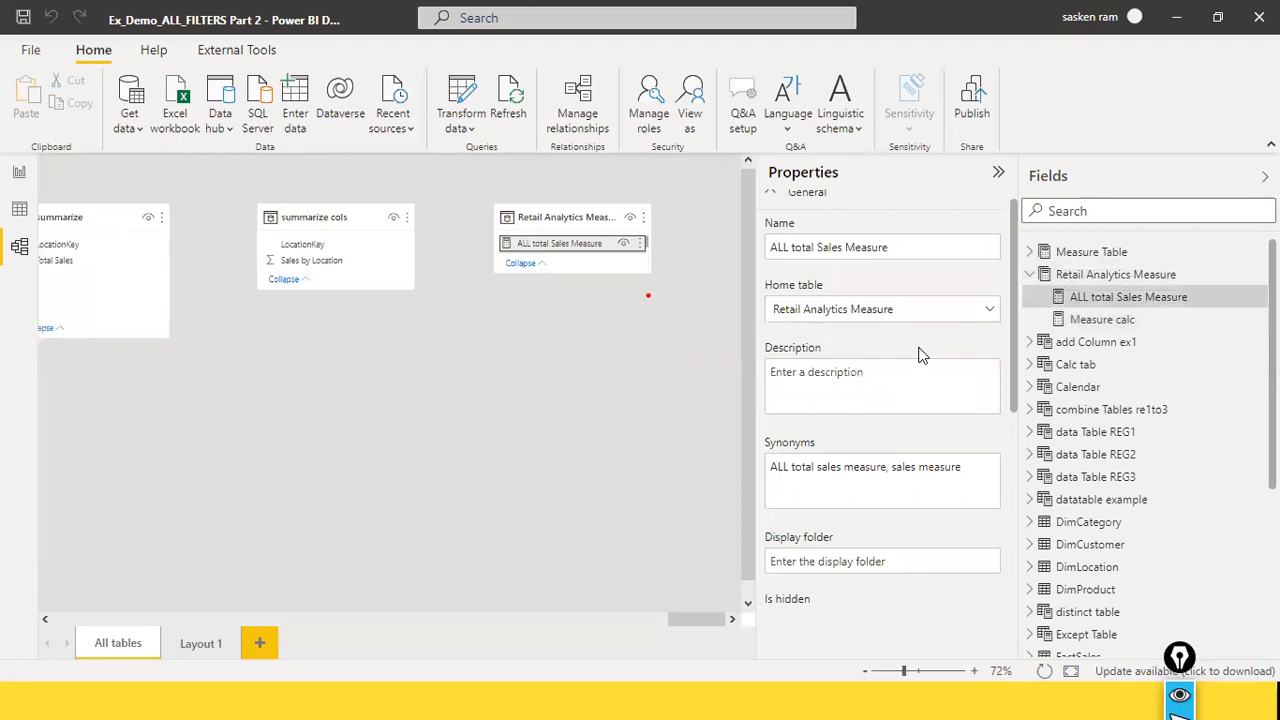
{"action": "left_click", "coordinate": [988, 312]}
{"action": "left_click", "coordinate": [988, 312]}
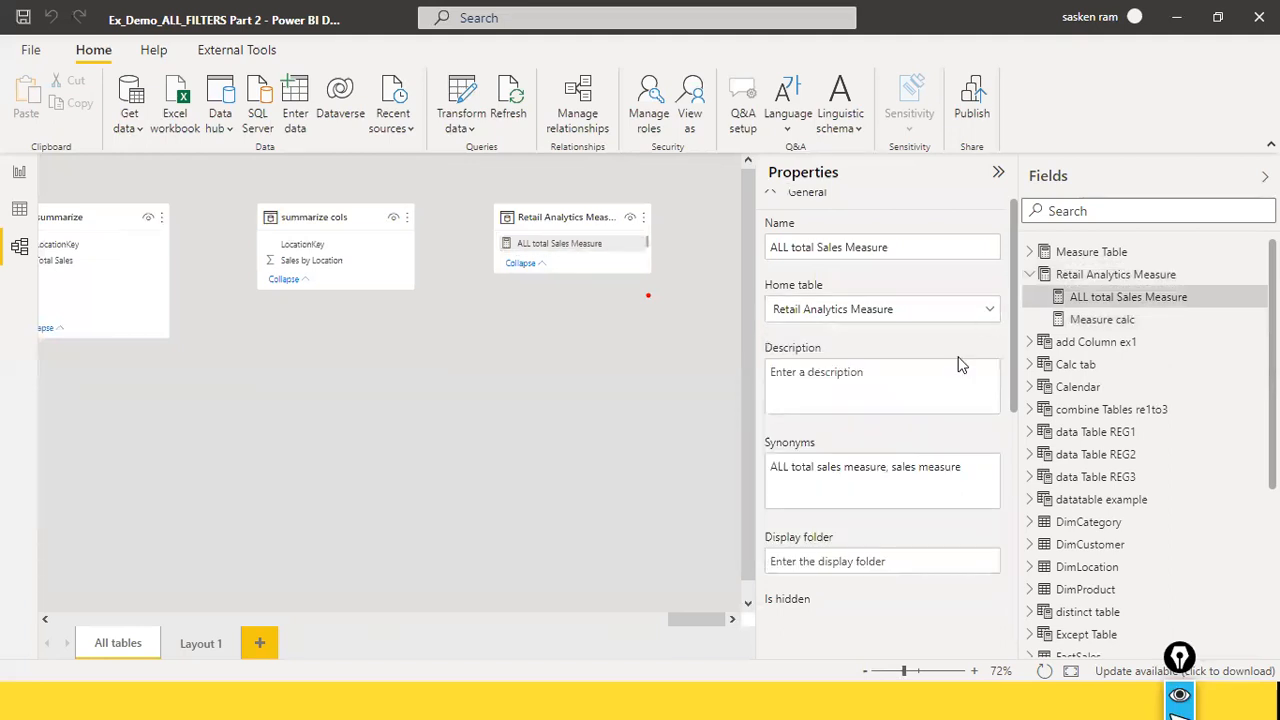
{"action": "scroll", "coordinate": [960, 363], "scroll_direction": "down", "scroll_amount": 4}
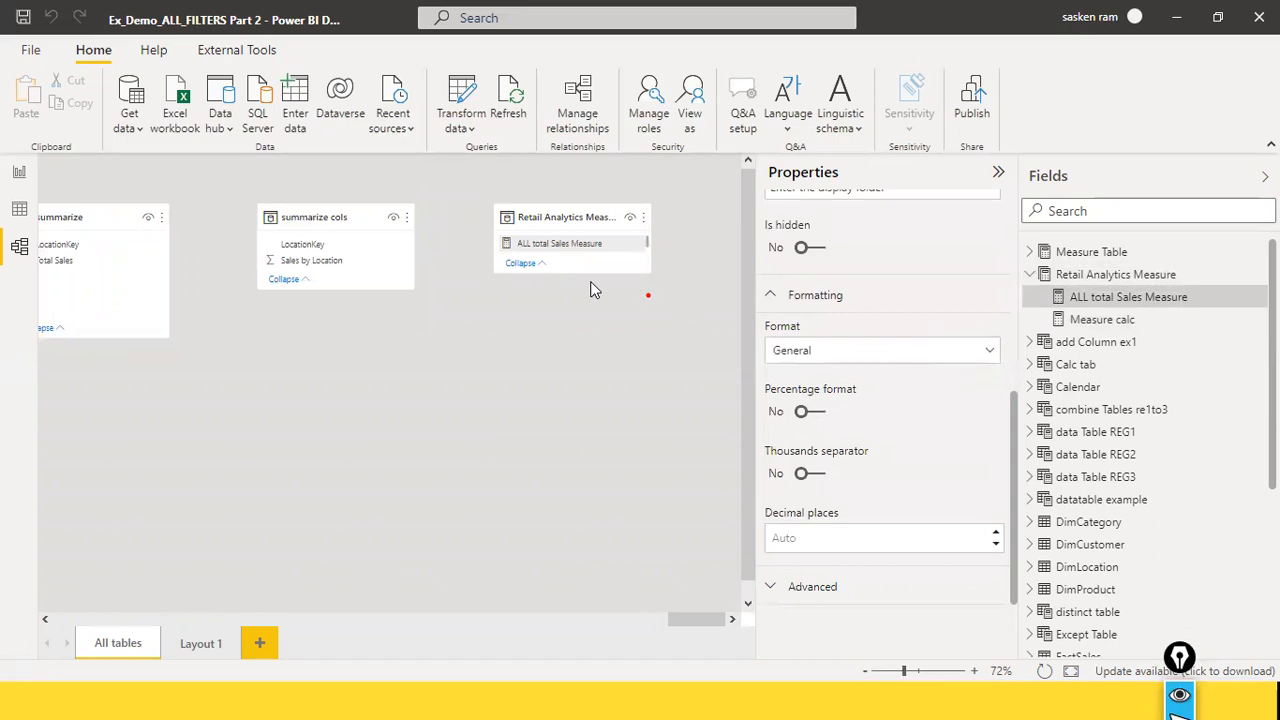
Step: Enlarge the Retail Analytics Measure card in the diagram to fit both measures, and look over the table's options
{"action": "left_click_drag", "start_coordinate": [571, 327], "coordinate": [577, 353]}
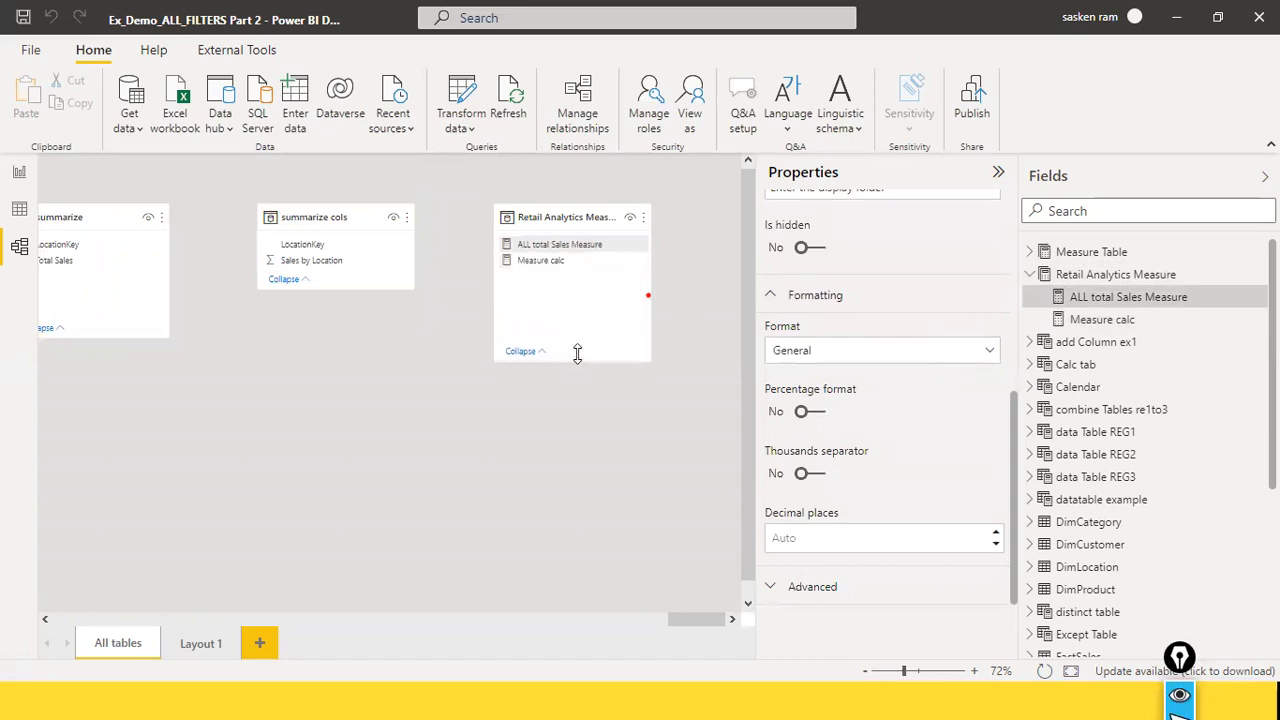
{"action": "right_click", "coordinate": [563, 290]}
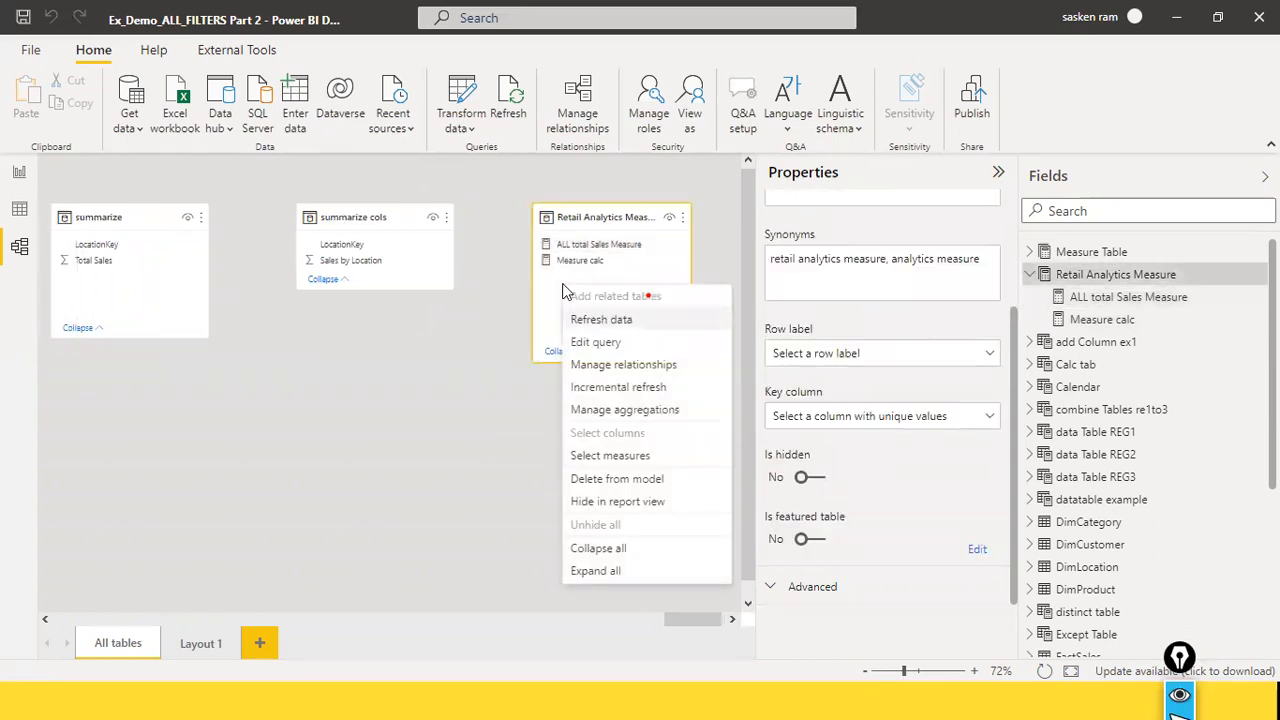
{"action": "left_click", "coordinate": [648, 262]}
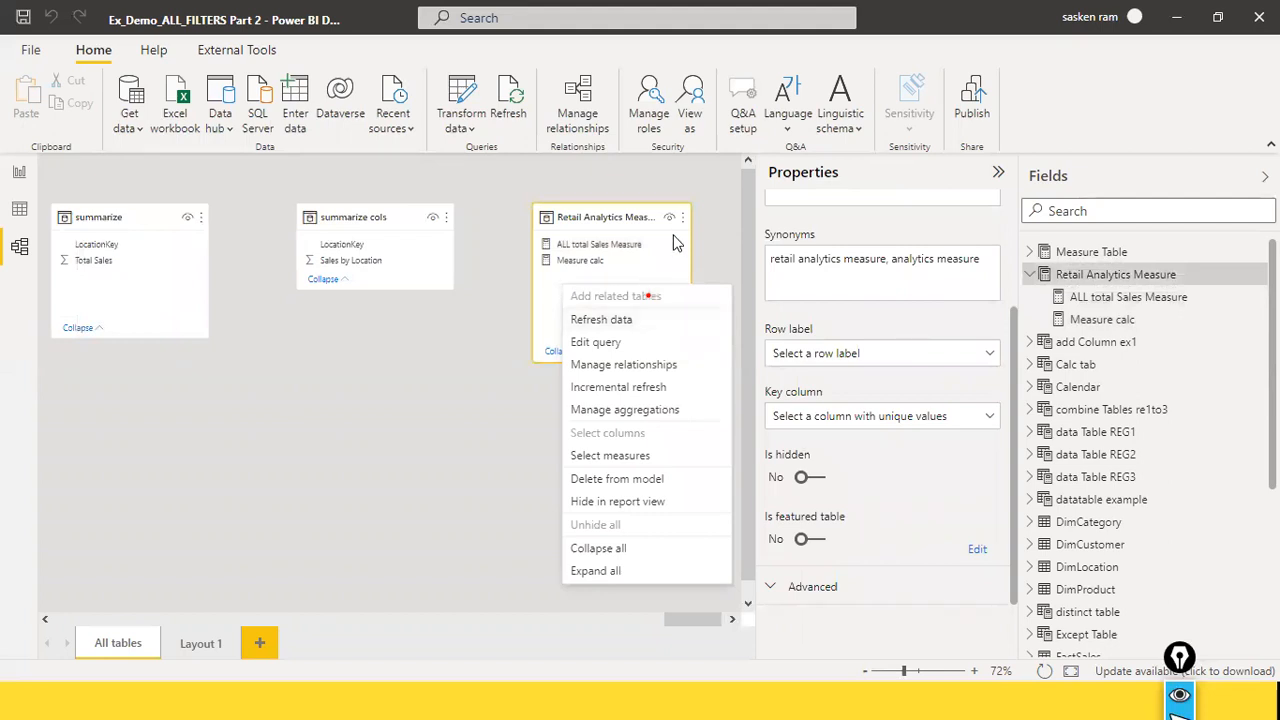
{"action": "left_click", "coordinate": [682, 219]}
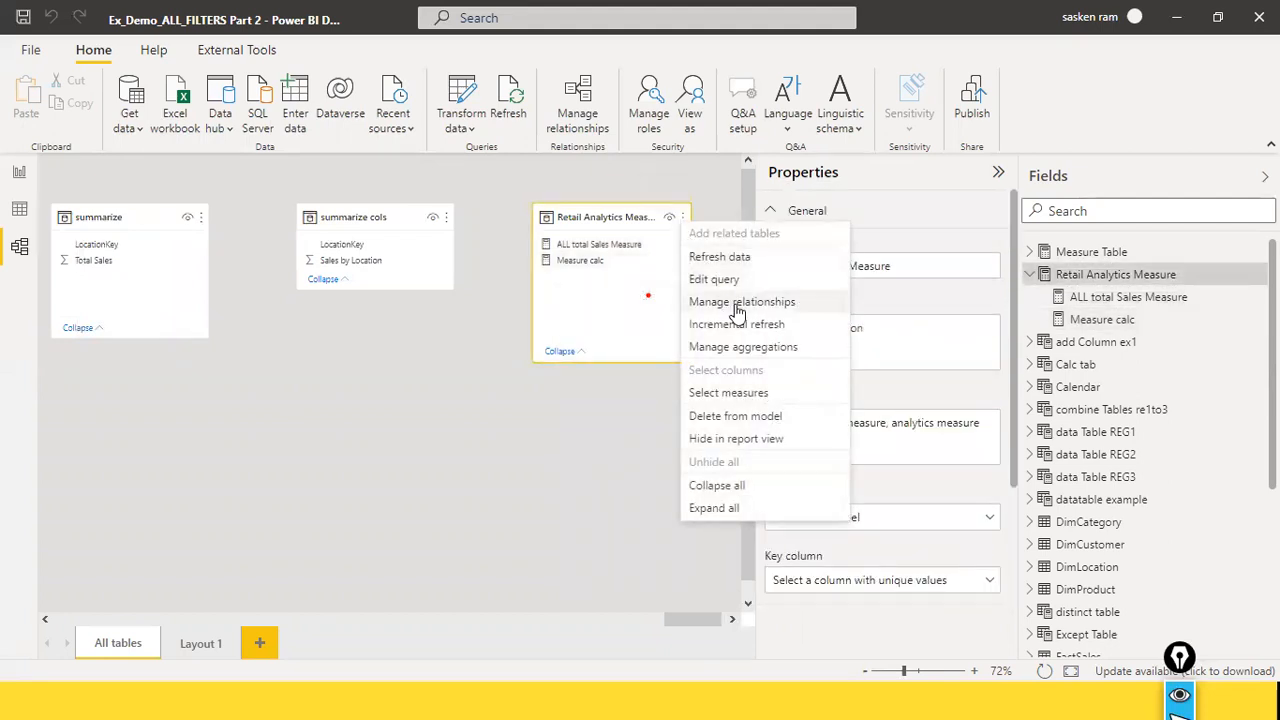
{"action": "left_click", "coordinate": [678, 333]}
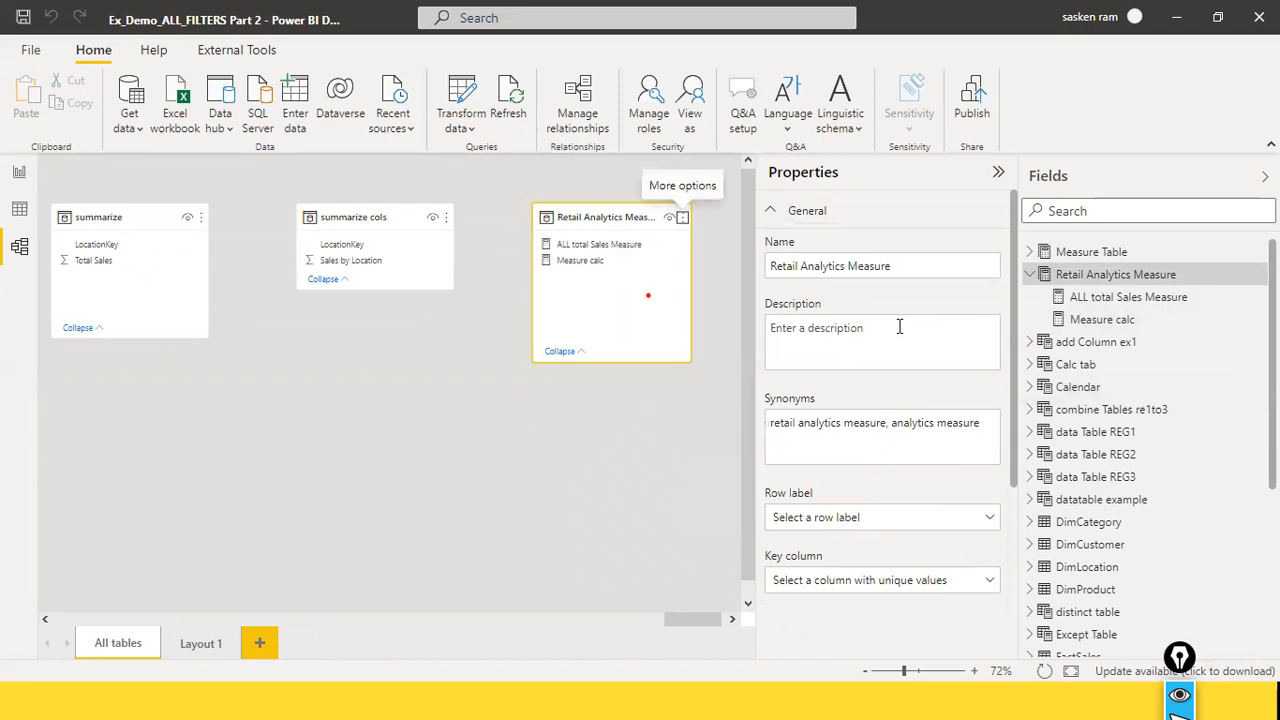
Step: Examine the Retail Analytics Measure table's general properties and its advanced storage mode setting
{"action": "scroll", "coordinate": [890, 345], "scroll_direction": "down", "scroll_amount": 2}
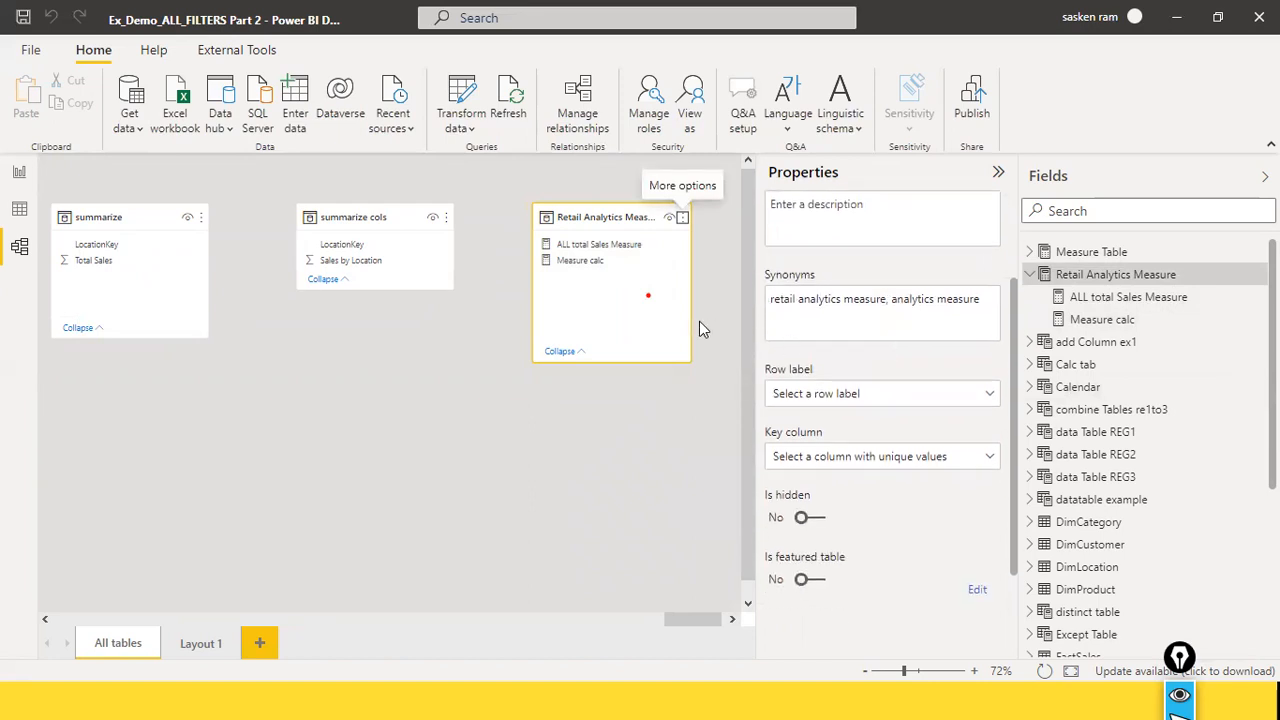
{"action": "scroll", "coordinate": [821, 347], "scroll_direction": "down", "scroll_amount": 1}
{"action": "scroll", "coordinate": [821, 350], "scroll_direction": "up", "scroll_amount": 4}
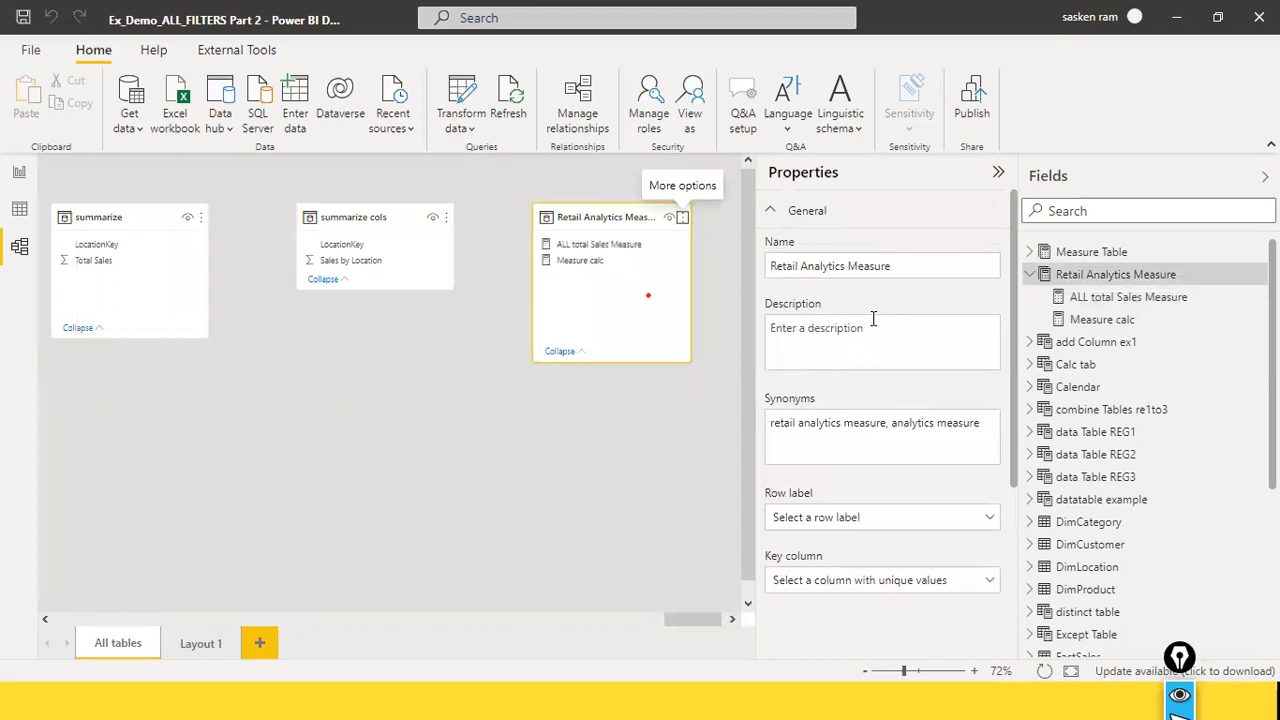
{"action": "scroll", "coordinate": [872, 318], "scroll_direction": "down", "scroll_amount": 2}
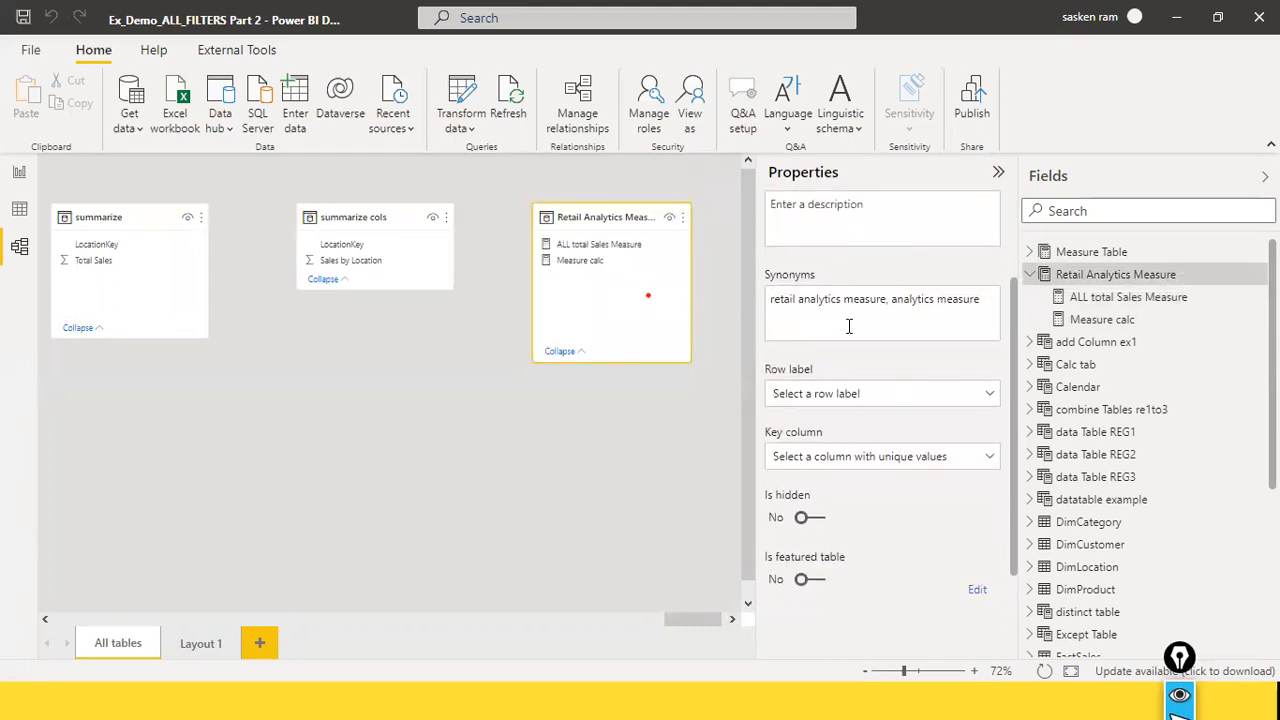
{"action": "scroll", "coordinate": [848, 326], "scroll_direction": "down", "scroll_amount": 1}
{"action": "scroll", "coordinate": [848, 326], "scroll_direction": "up", "scroll_amount": 3}
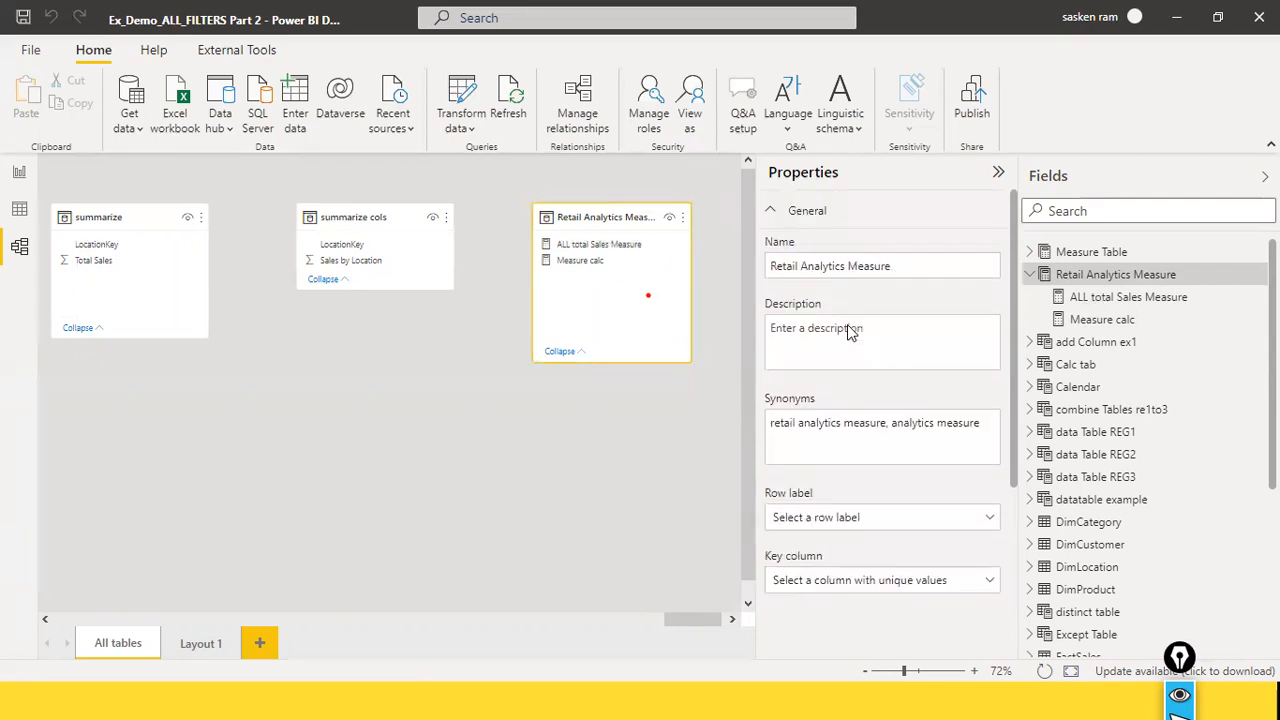
{"action": "scroll", "coordinate": [848, 327], "scroll_direction": "down", "scroll_amount": 3}
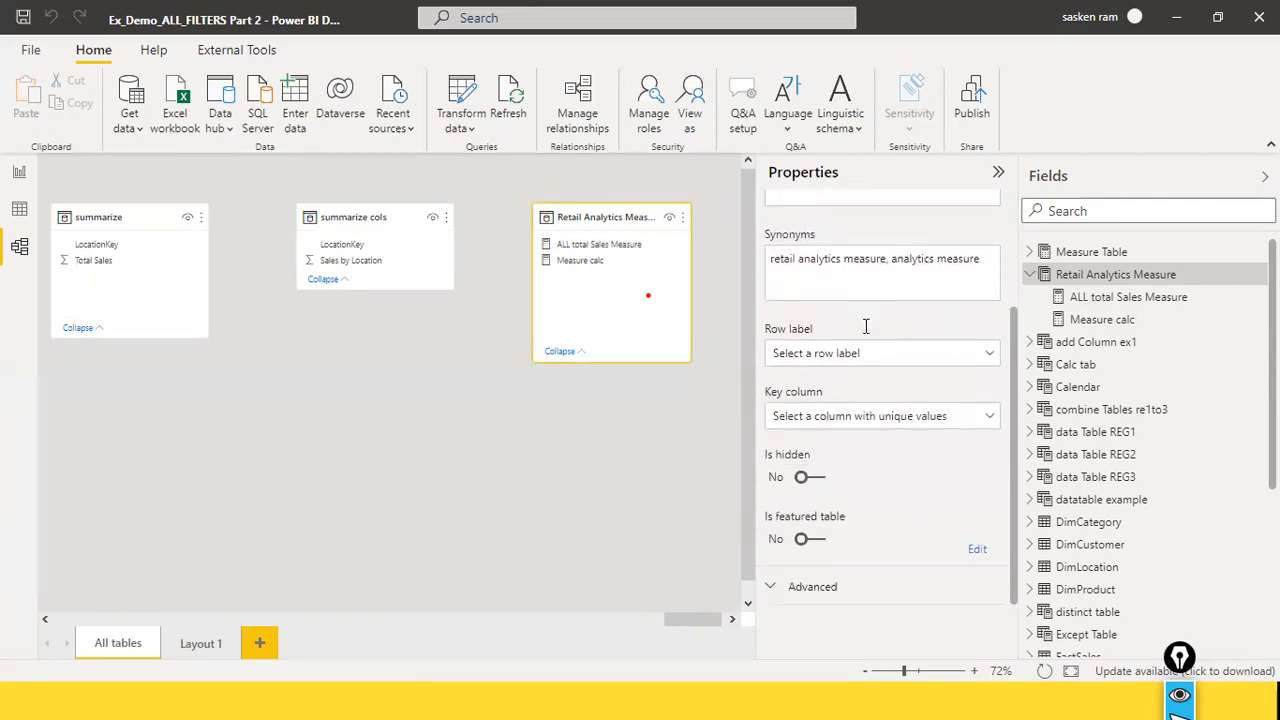
{"action": "left_click", "coordinate": [770, 588]}
{"action": "scroll", "coordinate": [893, 418], "scroll_direction": "down", "scroll_amount": 1}
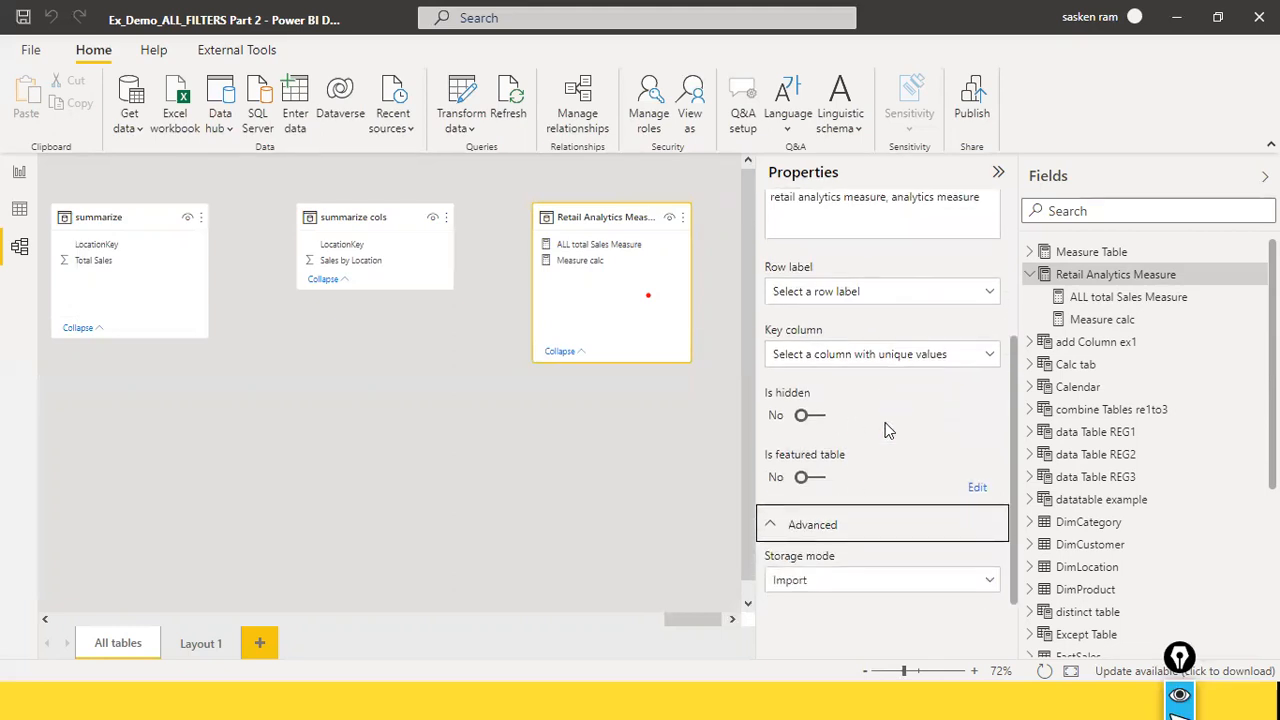
{"action": "scroll", "coordinate": [885, 430], "scroll_direction": "up", "scroll_amount": 4}
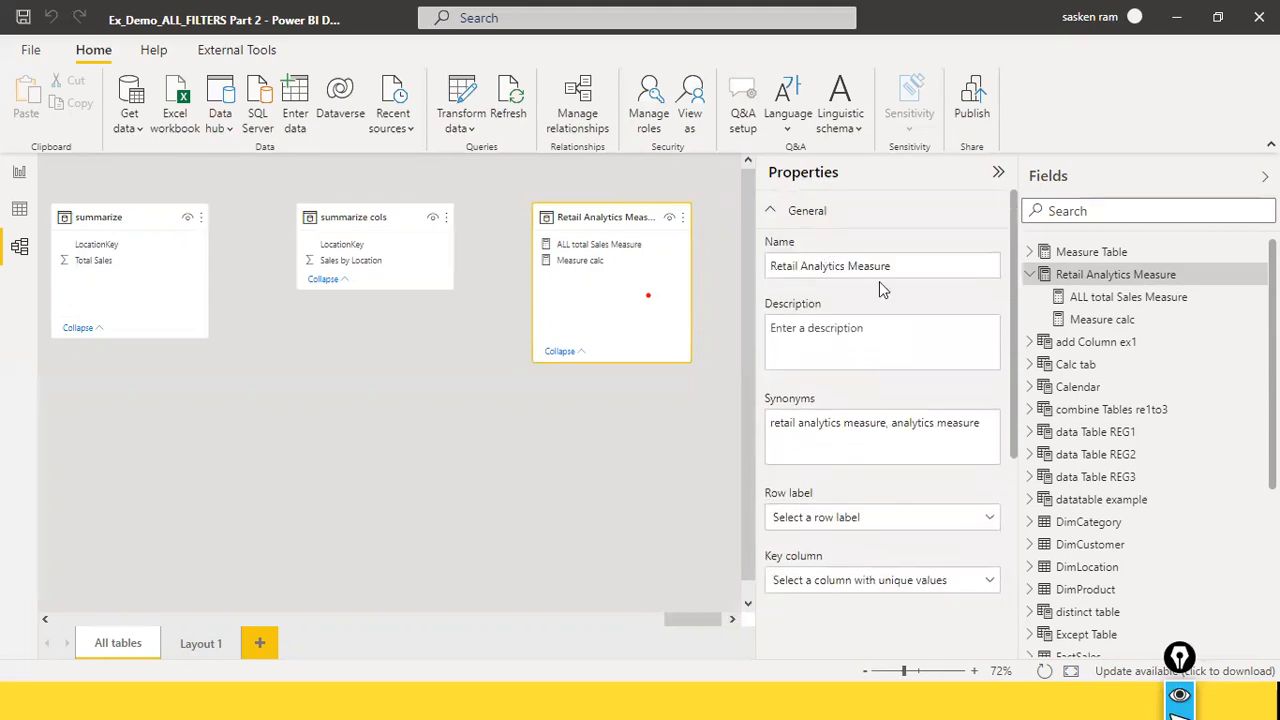
Step: Check which row label and key column choices are offered for the Retail Analytics Measure table
{"action": "left_click", "coordinate": [986, 518]}
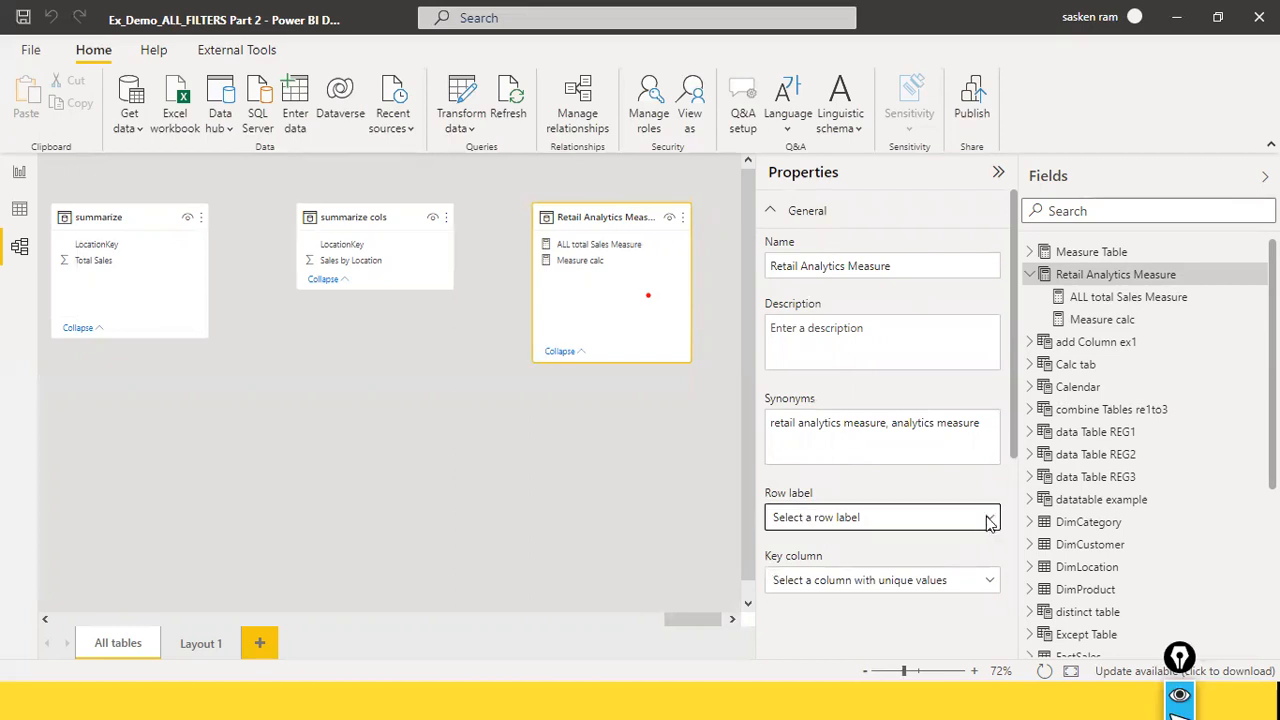
{"action": "left_click", "coordinate": [986, 518]}
{"action": "left_click", "coordinate": [990, 585]}
{"action": "left_click", "coordinate": [990, 585]}
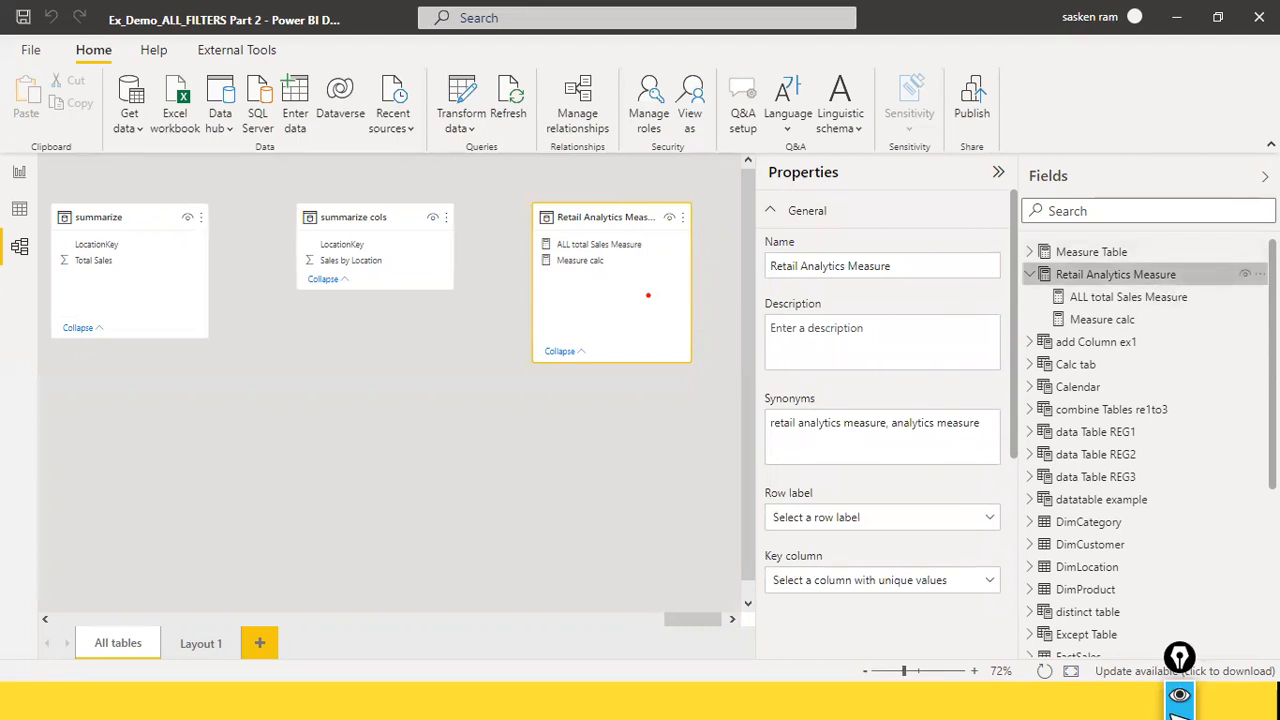
Step: Look over the options of Retail Analytics Measure in the field list, and return to Report view
{"action": "left_click", "coordinate": [1260, 274]}
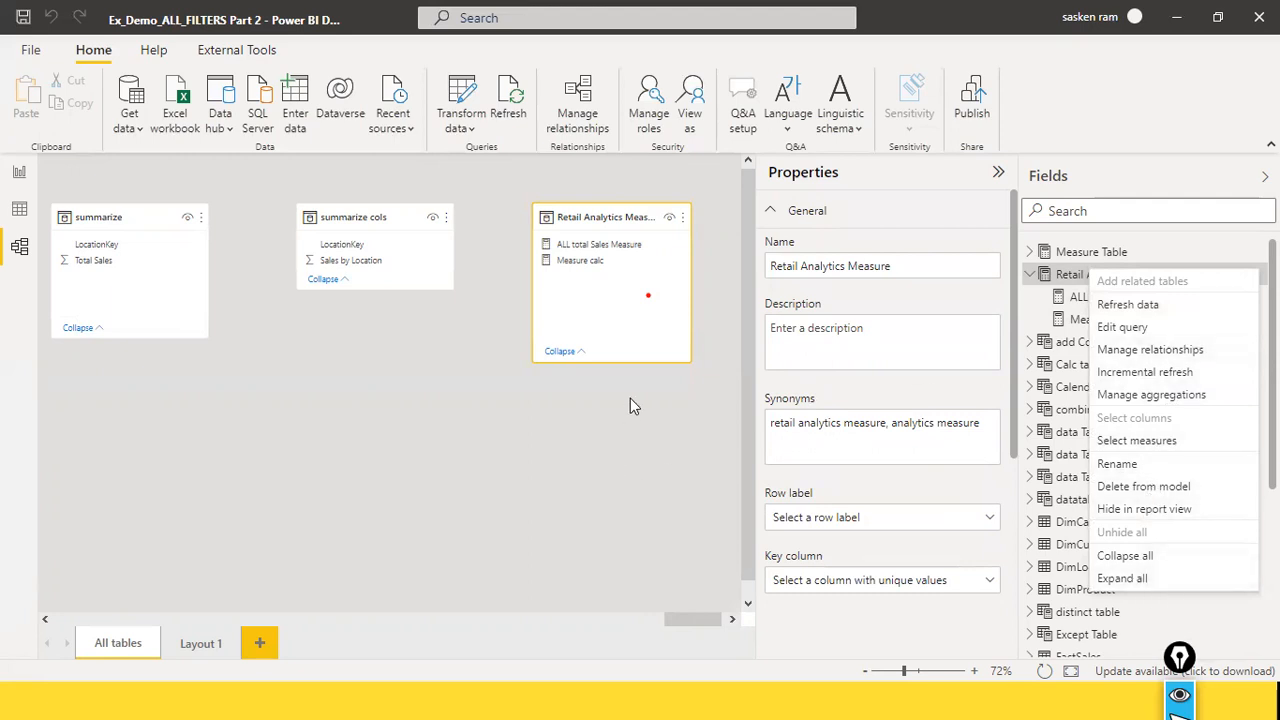
{"action": "left_click", "coordinate": [437, 206]}
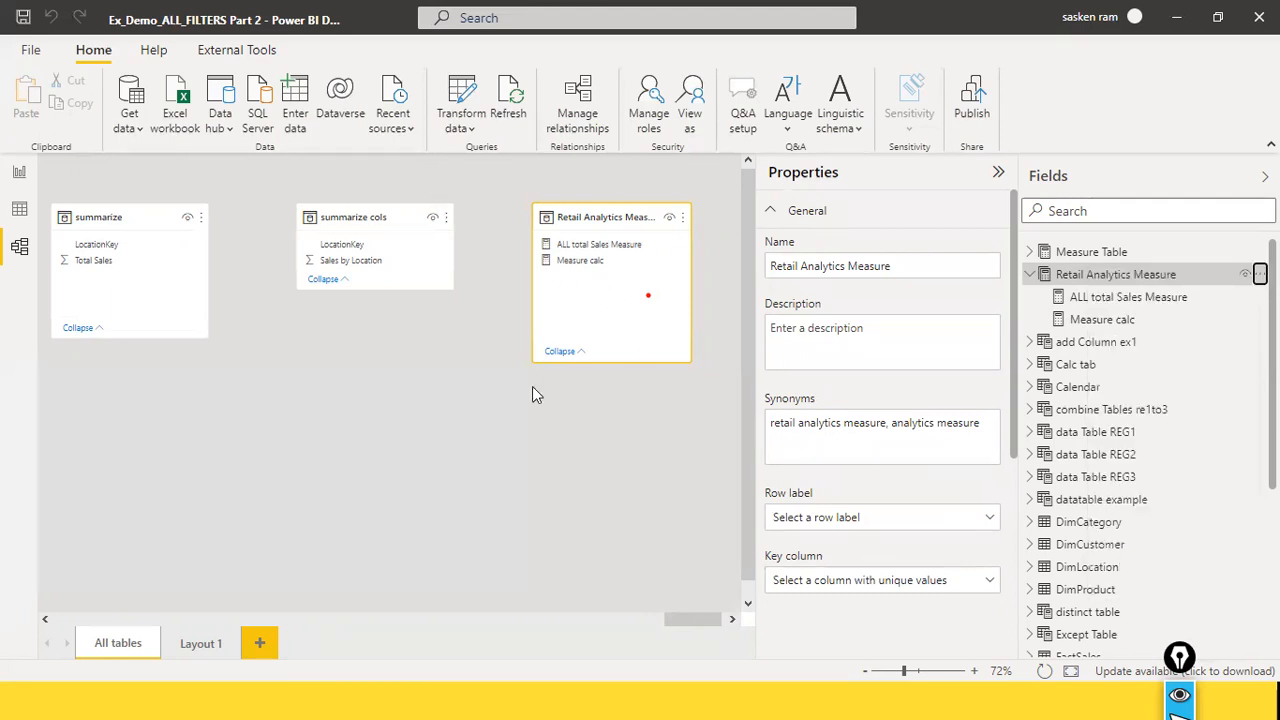
{"action": "left_click", "coordinate": [19, 171]}
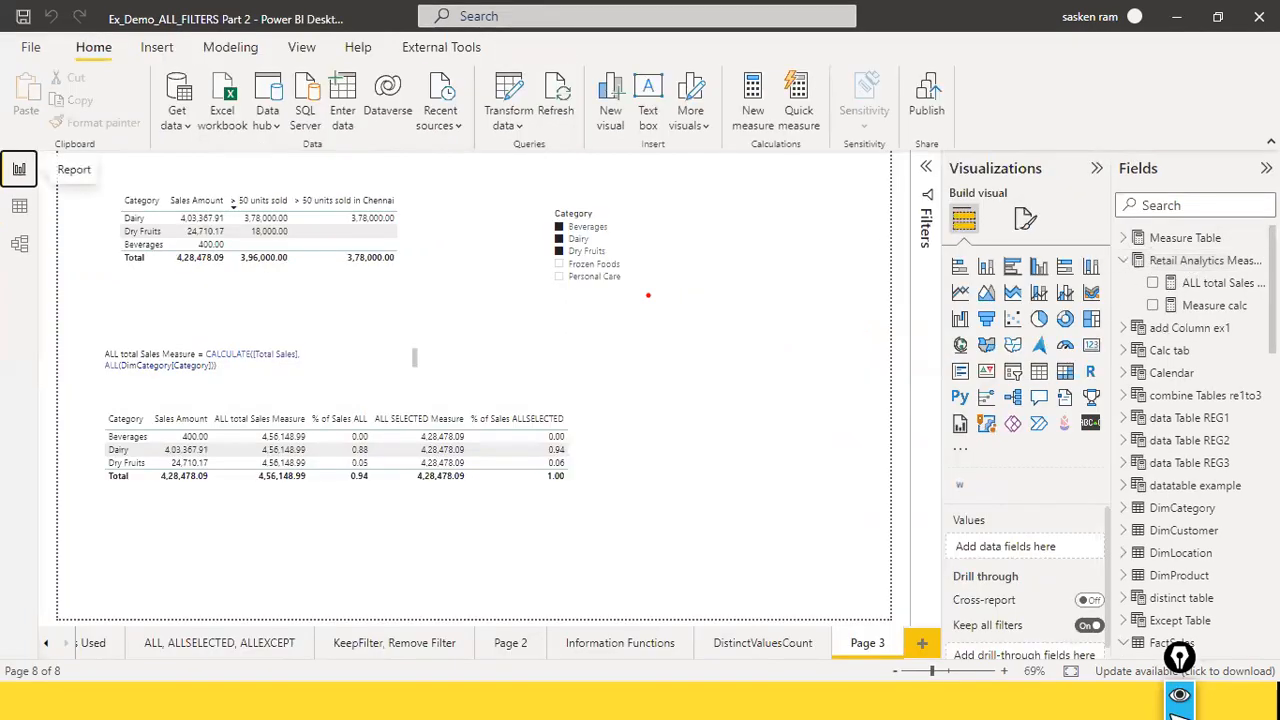